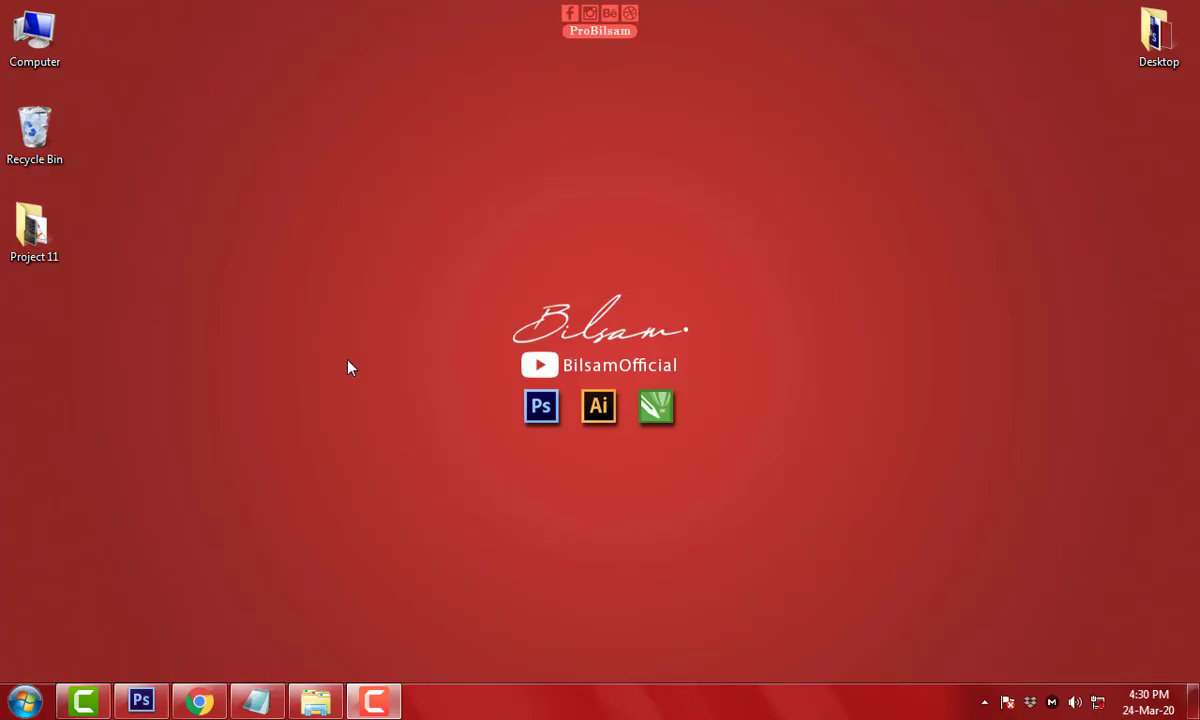
# Close the leftover untitled document without saving changes
pyautogui.click(141, 700)
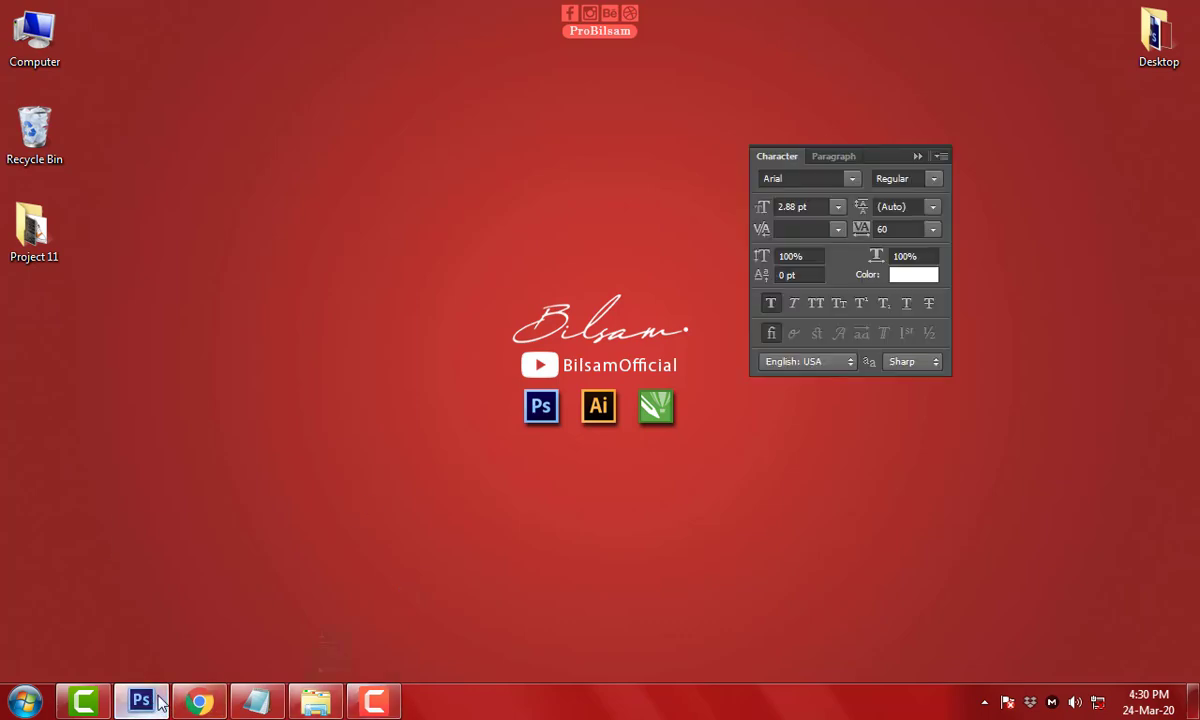
pyautogui.click(191, 69)
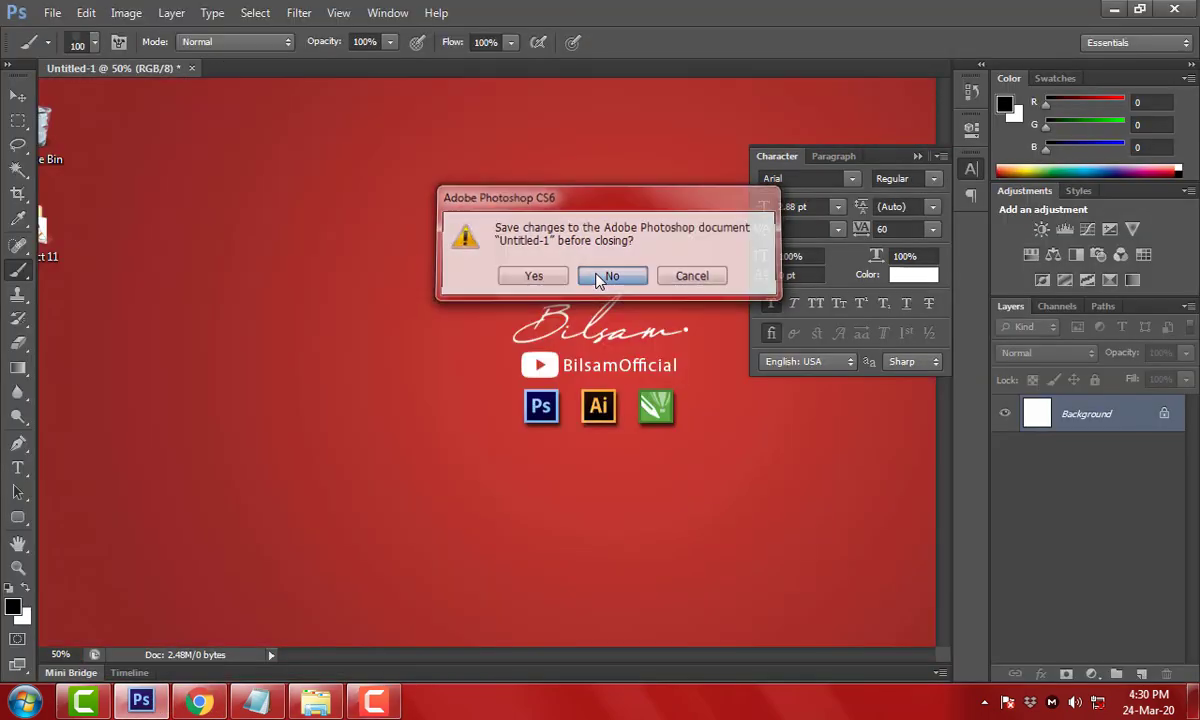
pyautogui.click(607, 273)
# Create a new blank document from the International Paper A4 preset
pyautogui.hotkey('ctrl', 'n')
pyautogui.click(550, 187)
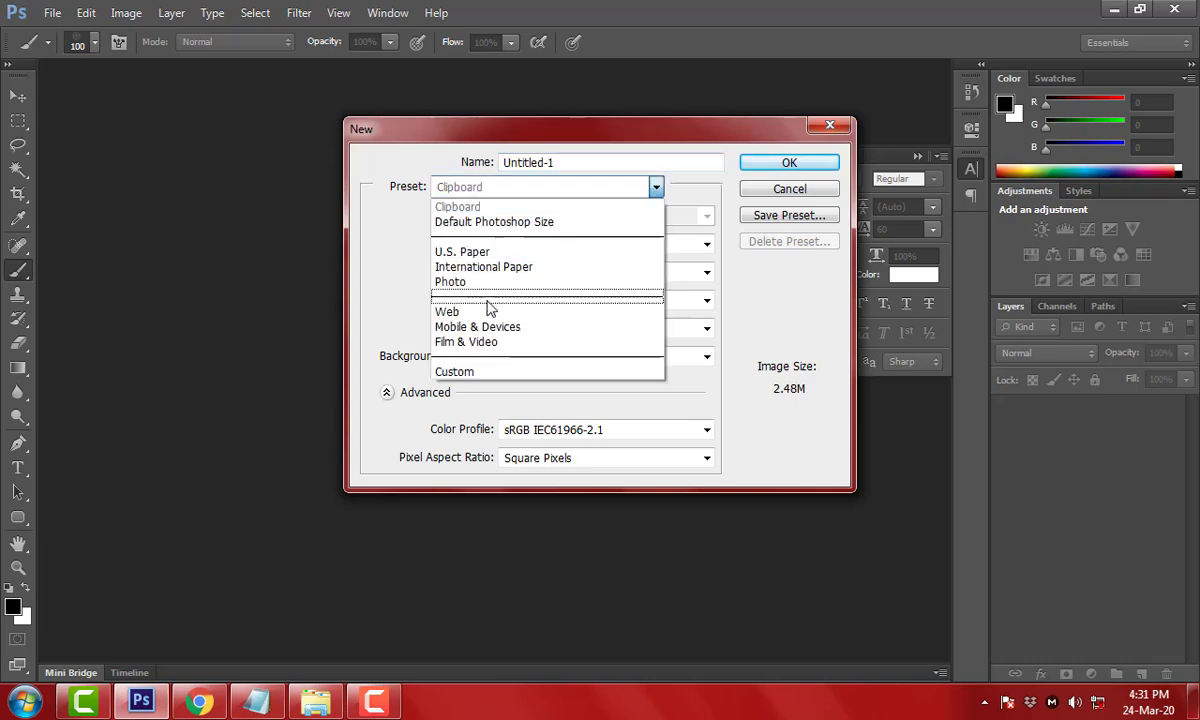
pyautogui.click(488, 341)
pyautogui.click(550, 216)
pyautogui.click(551, 233)
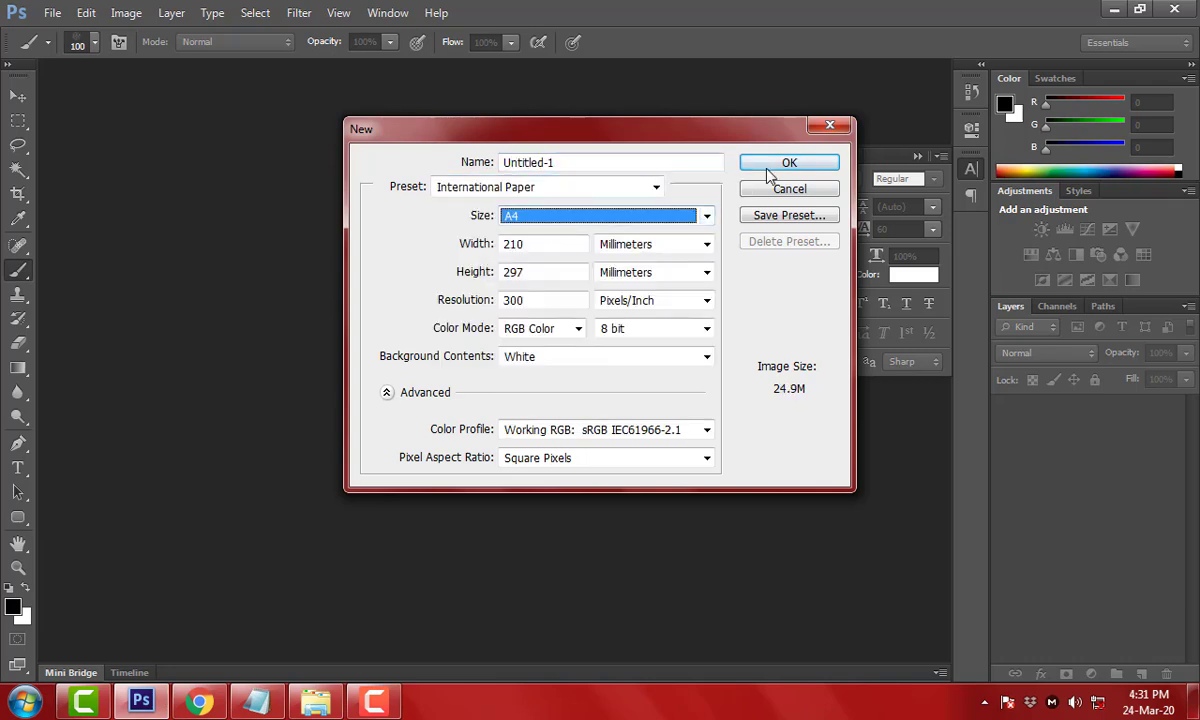
pyautogui.click(775, 165)
# Convert the Background into Layer 0 and save as Foot Wear Poster.psd
pyautogui.doubleClick(1137, 404)
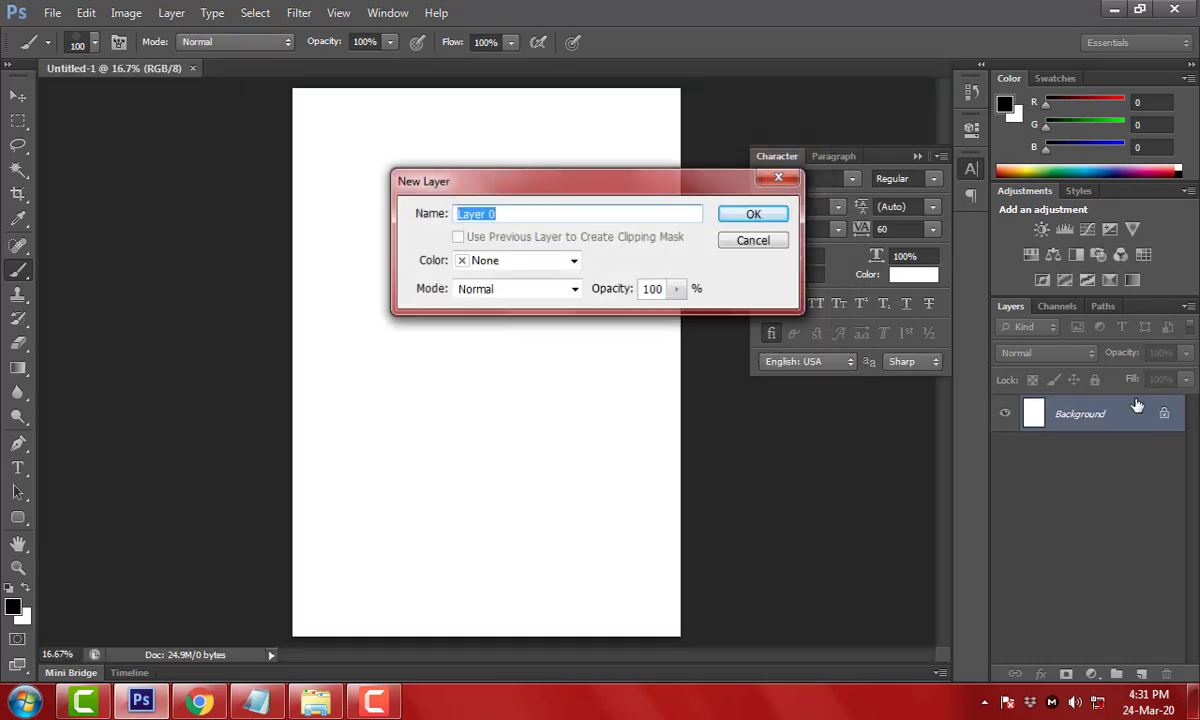
pyautogui.press('Return')
pyautogui.press('v')
pyautogui.click(918, 156)
pyautogui.hotkey('ctrl', 's')
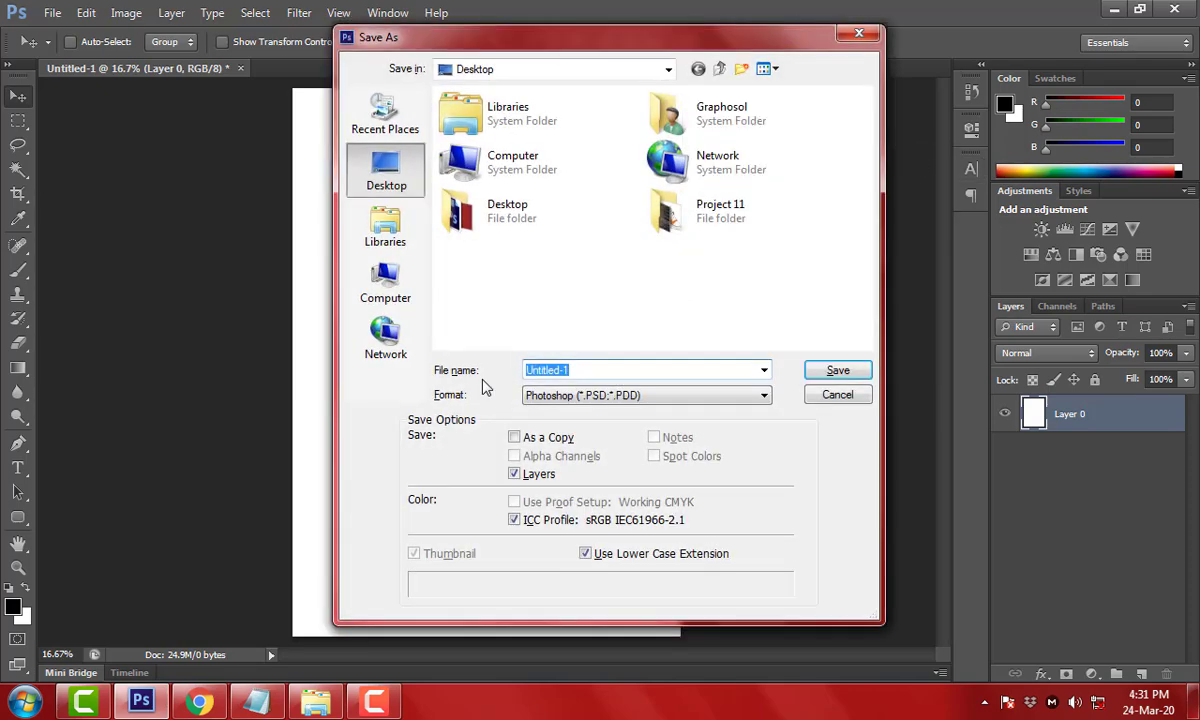
pyautogui.write('Goot')
pyautogui.press('Return')
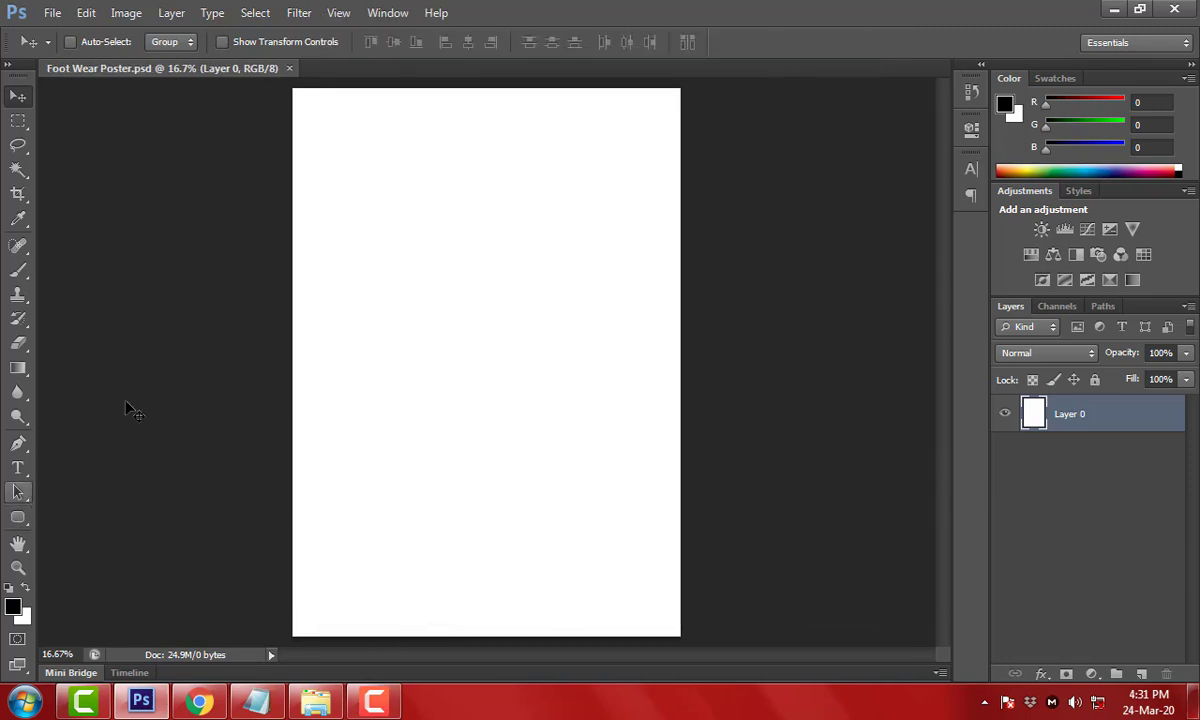
# Set the foreground colour to orange FF7200 and the background to lighter orange FFA200
pyautogui.click(12, 606)
pyautogui.moveTo(790, 399); pyautogui.dragTo(803, 414)
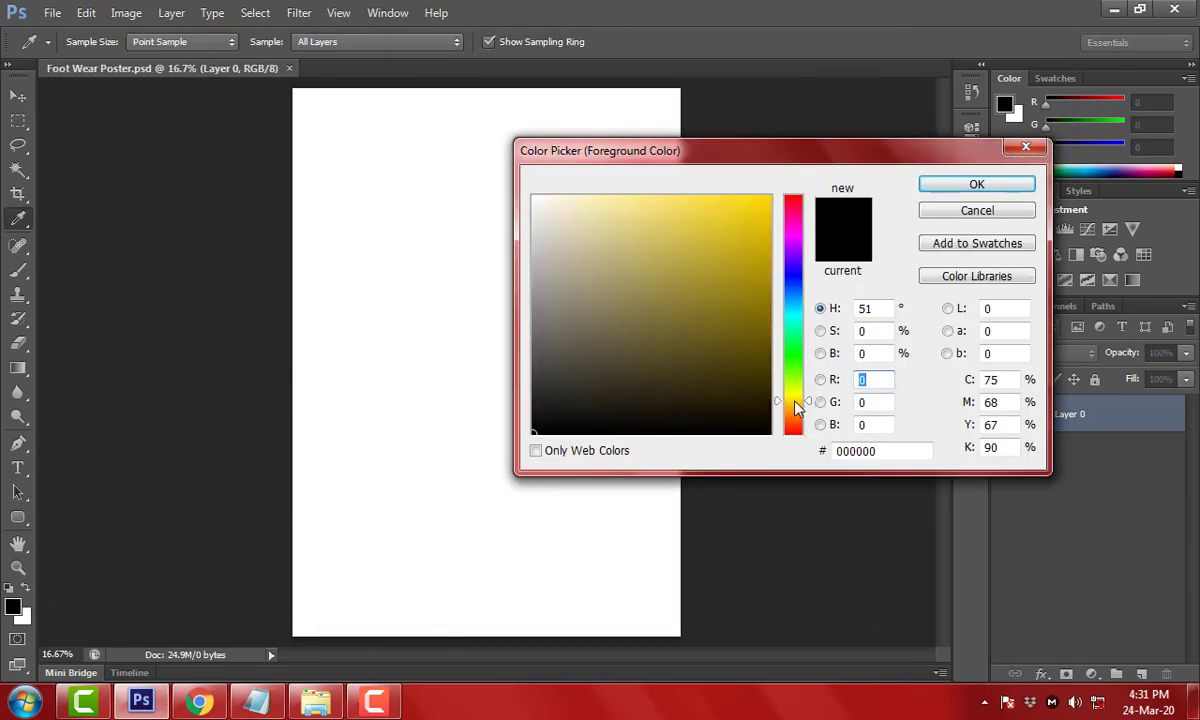
pyautogui.moveTo(763, 228); pyautogui.dragTo(790, 195)
pyautogui.click(977, 186)
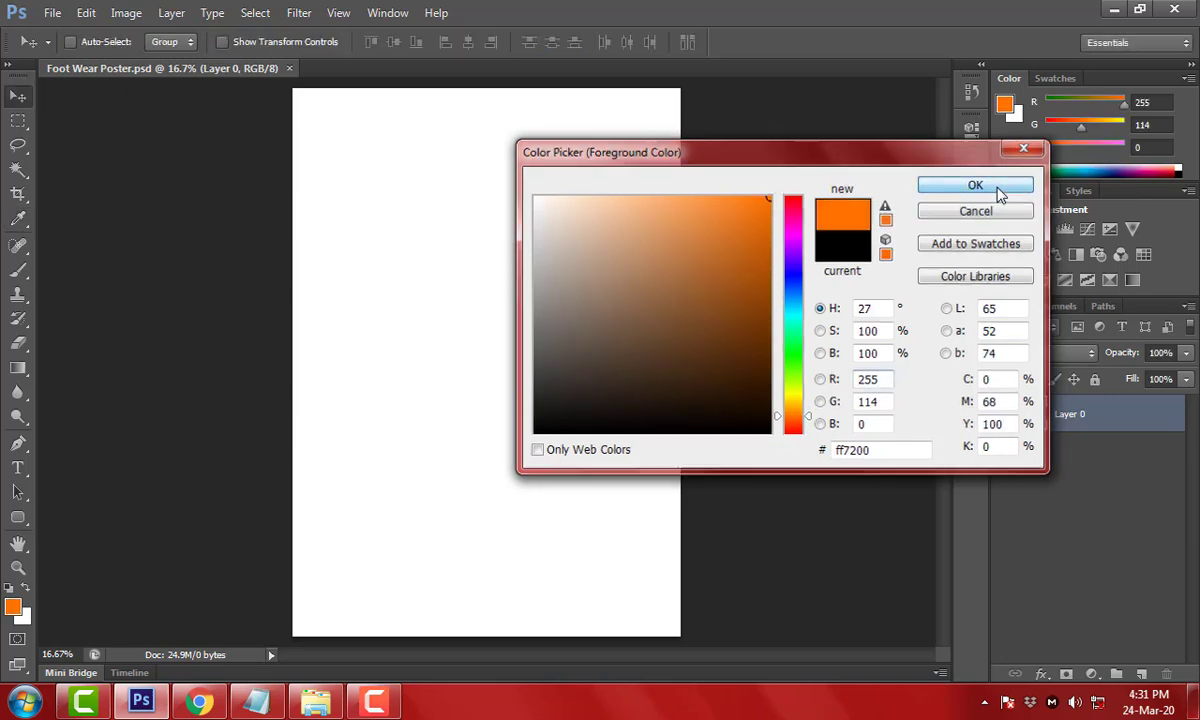
pyautogui.click(26, 619)
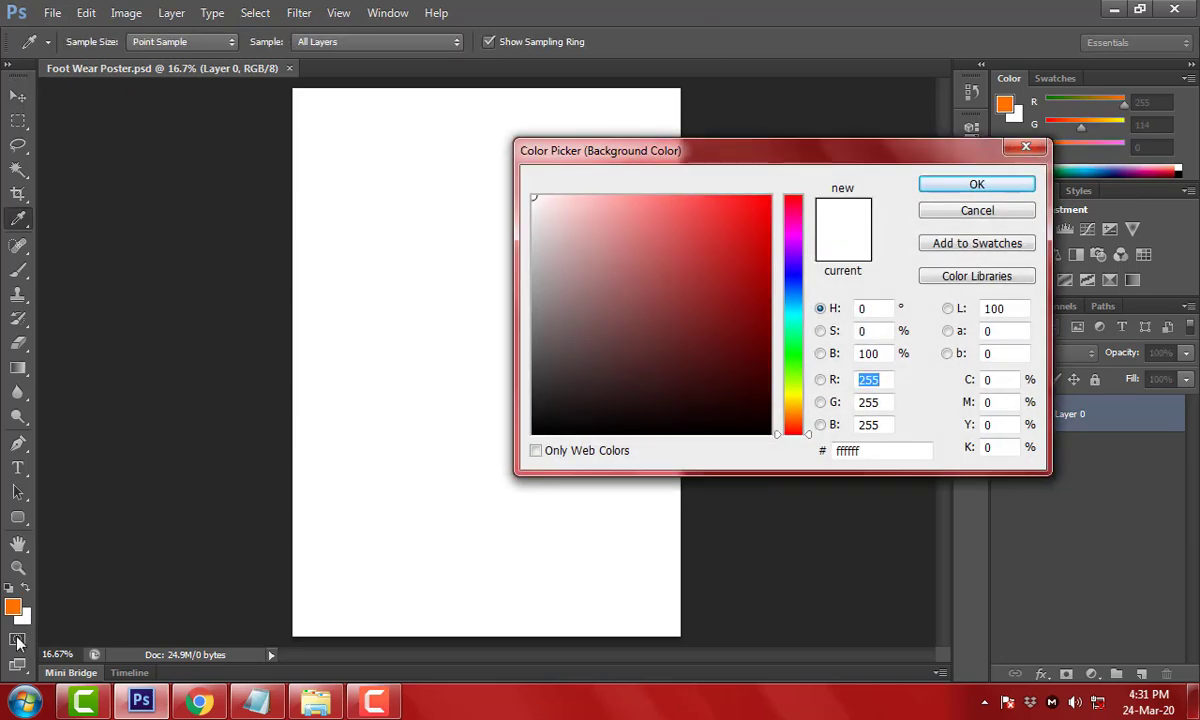
pyautogui.click(12, 604)
pyautogui.moveTo(800, 420); pyautogui.dragTo(800, 412)
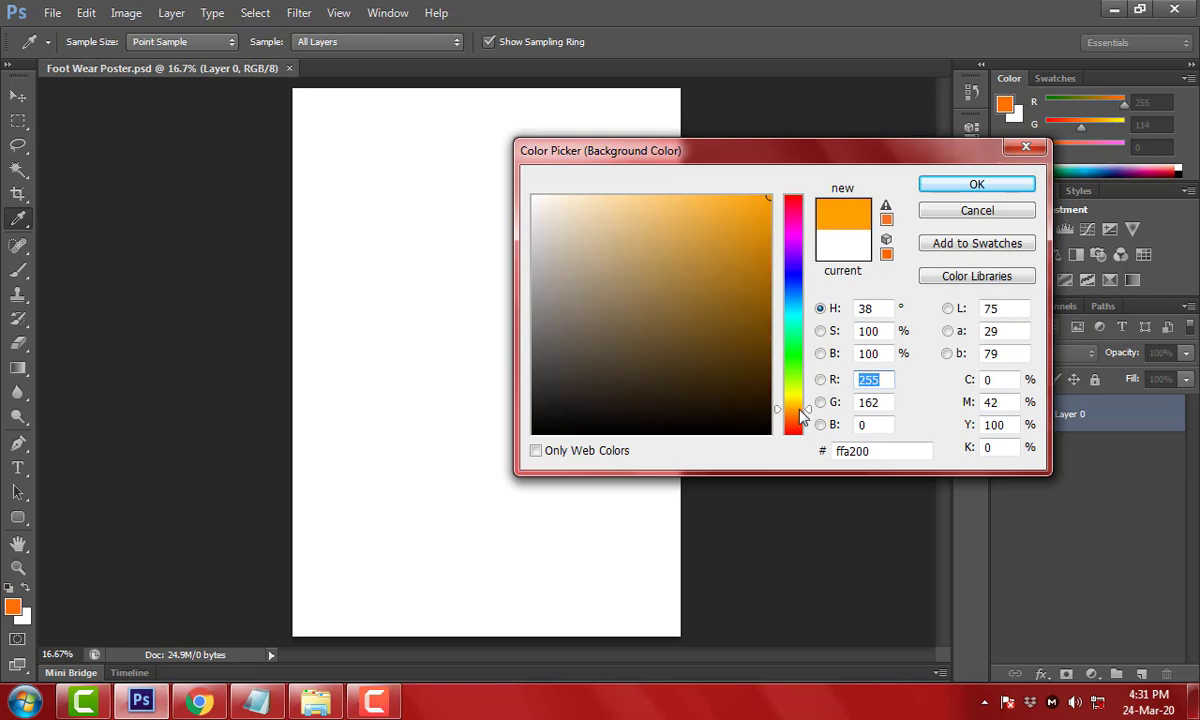
pyautogui.moveTo(755, 232); pyautogui.dragTo(755, 198)
pyautogui.click(935, 184)
# Fill Layer 0 with a radial gradient from the upper centre downward and save
pyautogui.press('g')
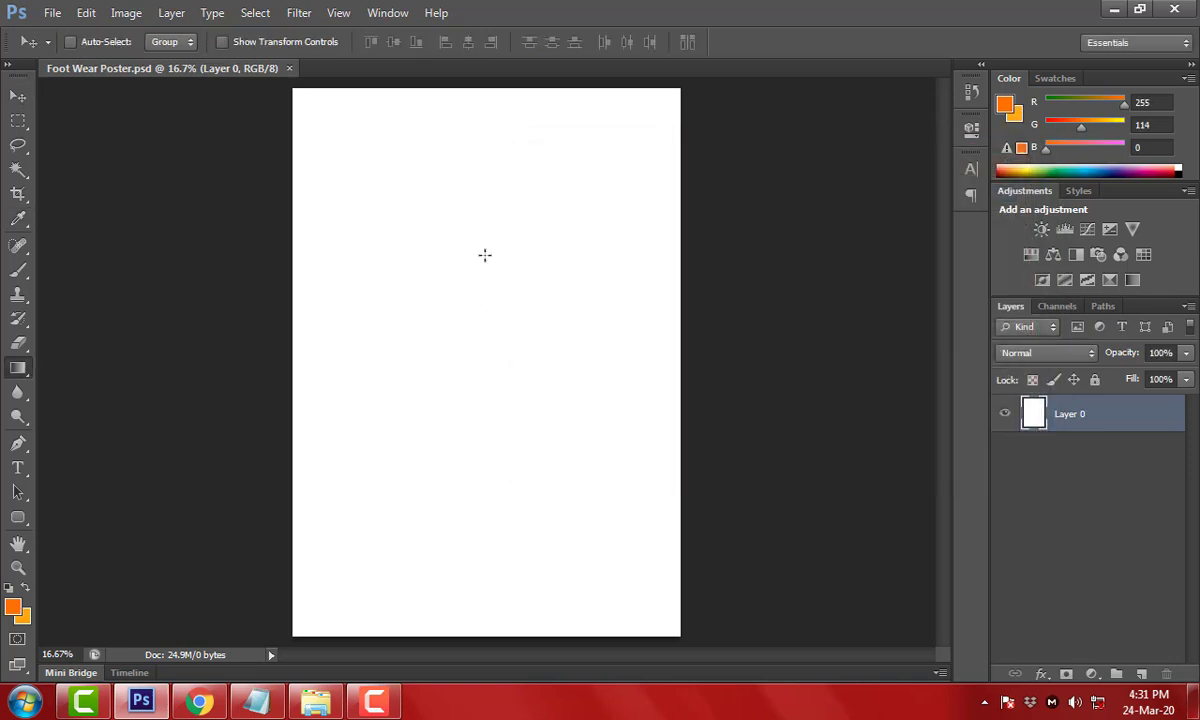
pyautogui.moveTo(485, 254); pyautogui.dragTo(483, 472)
pyautogui.hotkey('ctrl', 'z')
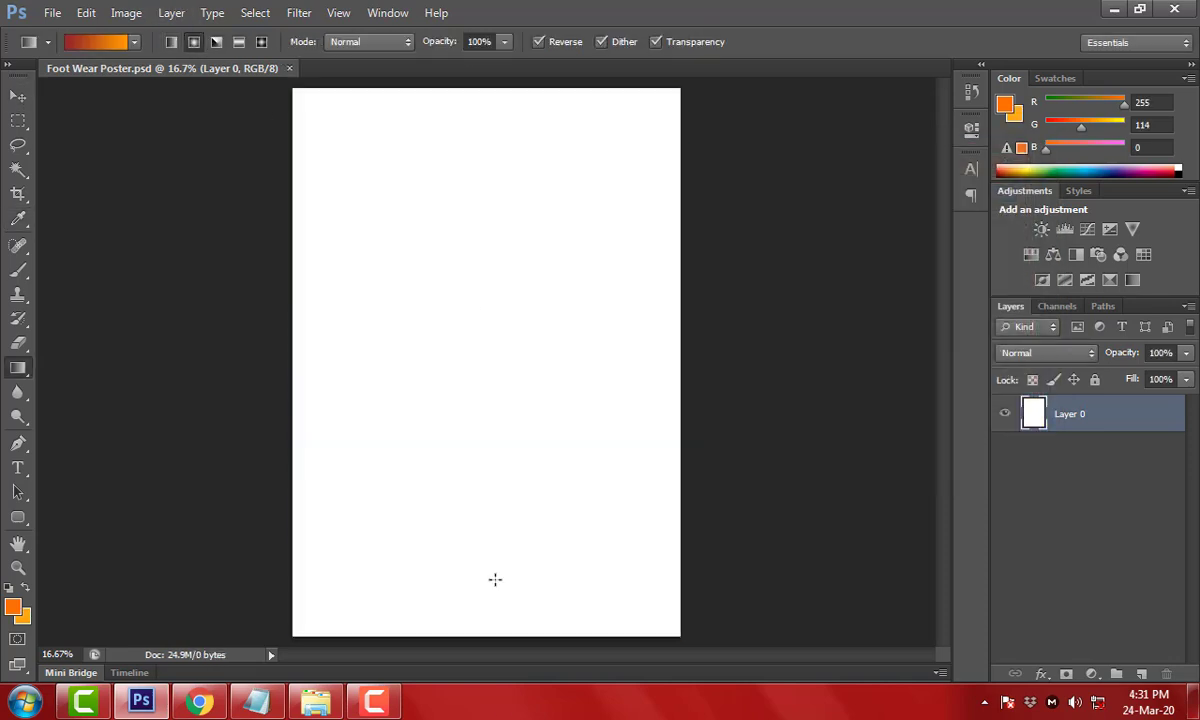
pyautogui.moveTo(465, 265); pyautogui.dragTo(500, 560)
pyautogui.hotkey('ctrl', 'z')
pyautogui.moveTo(487, 345); pyautogui.dragTo(487, 630)
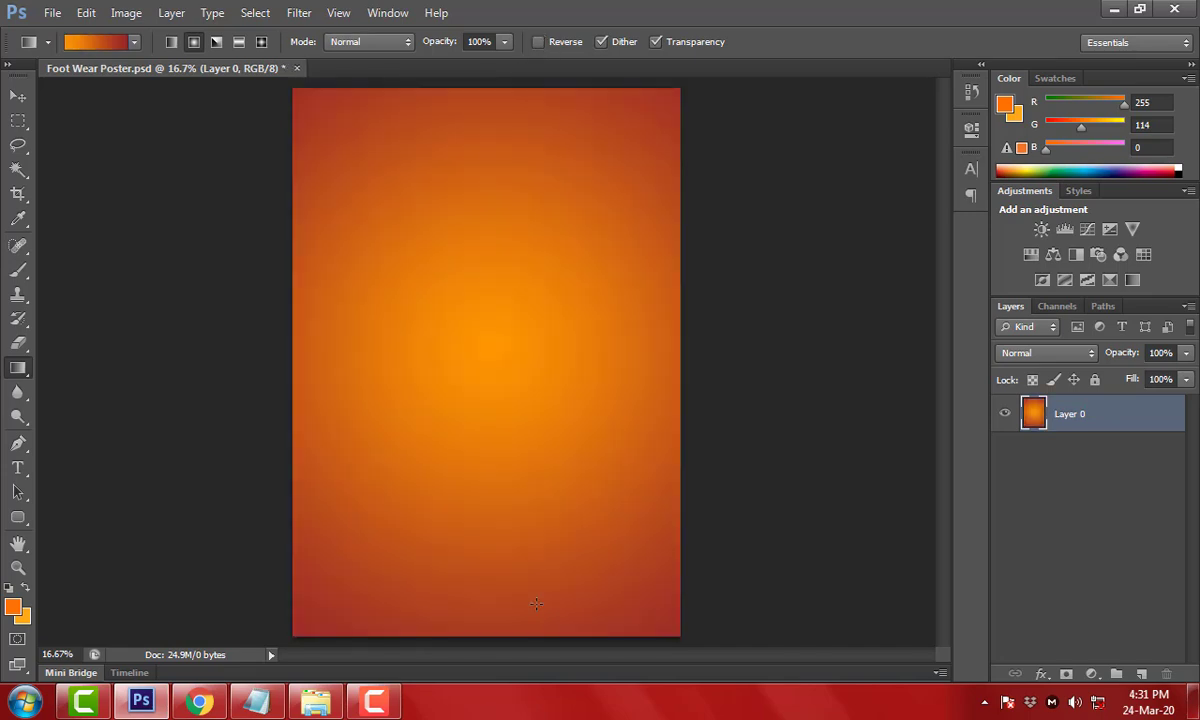
pyautogui.hotkey('ctrl', 'z')
pyautogui.hotkey('ctrl', '-')
pyautogui.moveTo(486, 322); pyautogui.dragTo(460, 708)
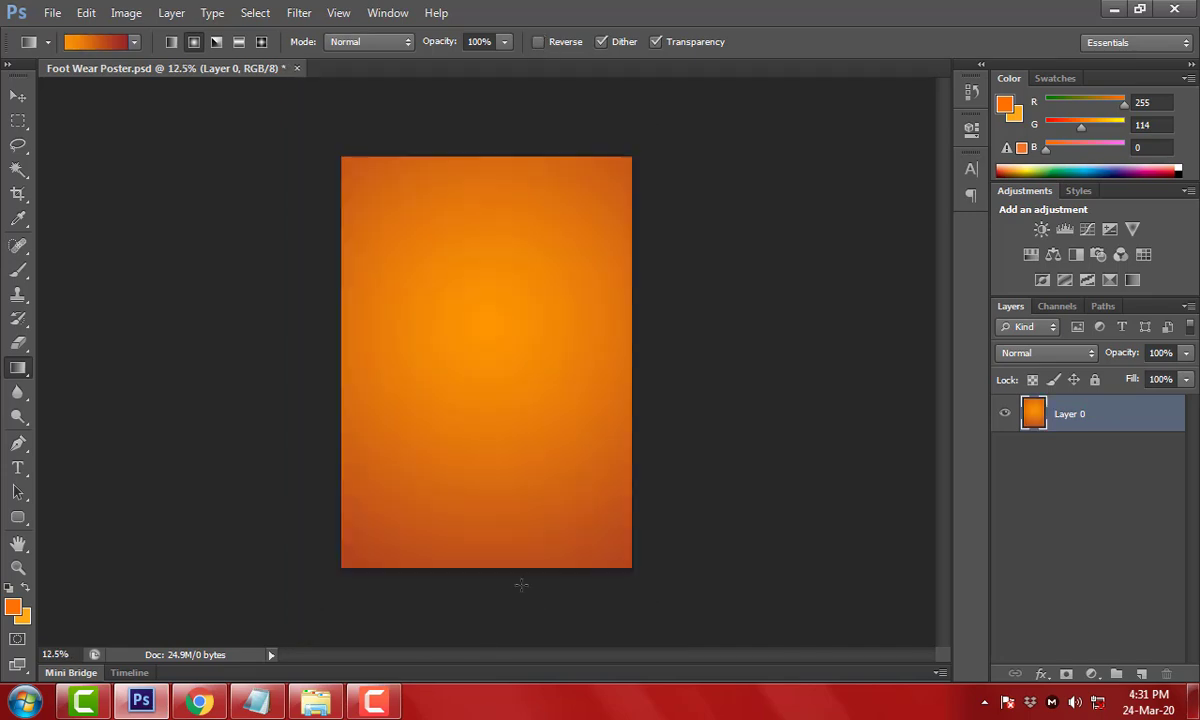
pyautogui.hotkey('ctrl', '+')
pyautogui.hotkey('ctrl', 's')
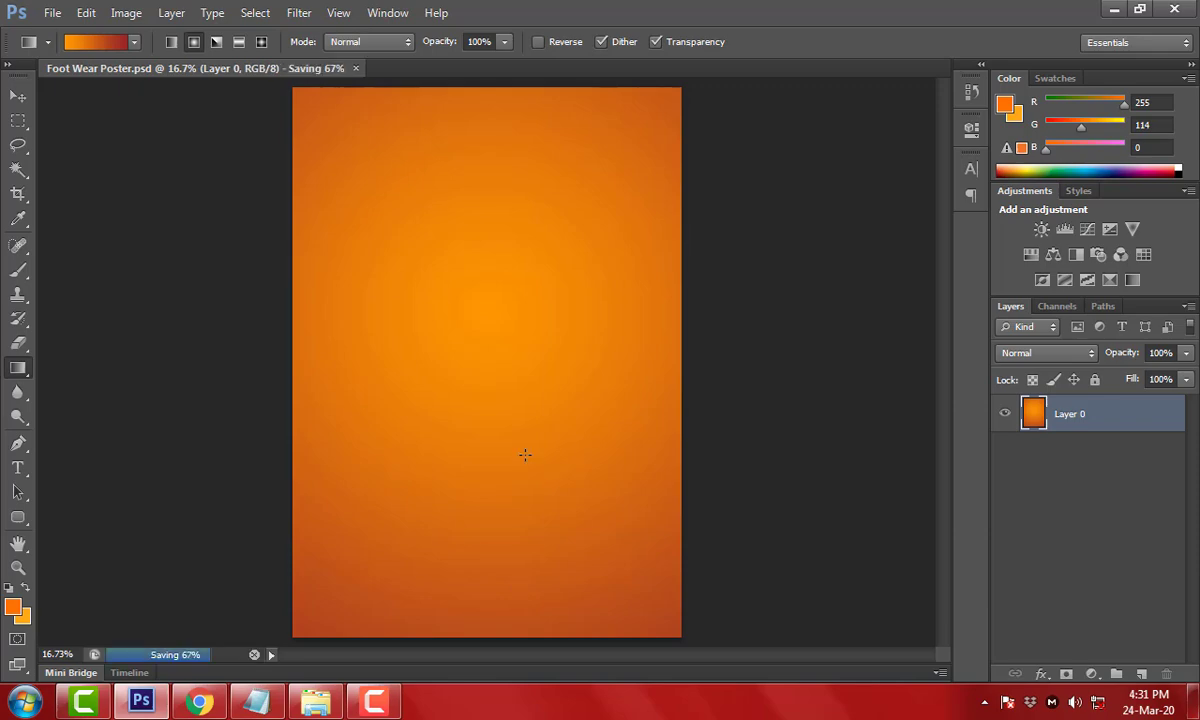
pyautogui.press('v')
pyautogui.click(316, 702)
# Place the sneaker PNG on the poster and scale it to about 76% around its centre
pyautogui.moveTo(888, 240); pyautogui.dragTo(263, 290)
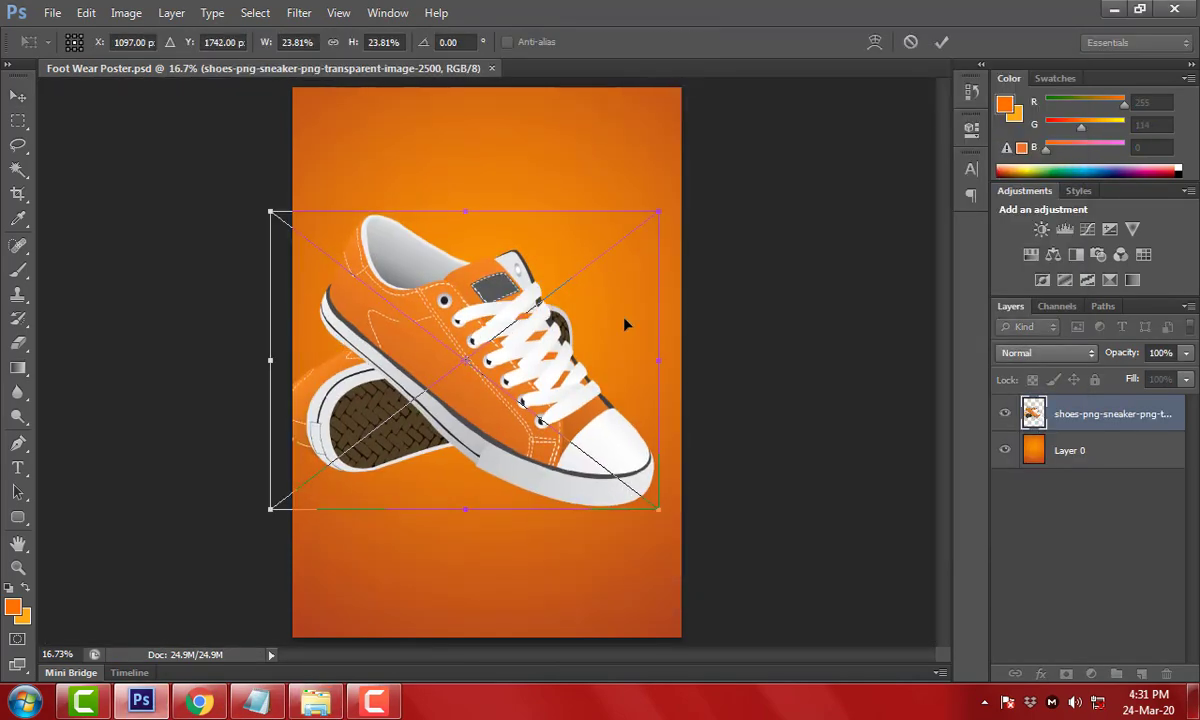
pyautogui.press('Return')
pyautogui.rightClick(1095, 413)
pyautogui.press('Escape')
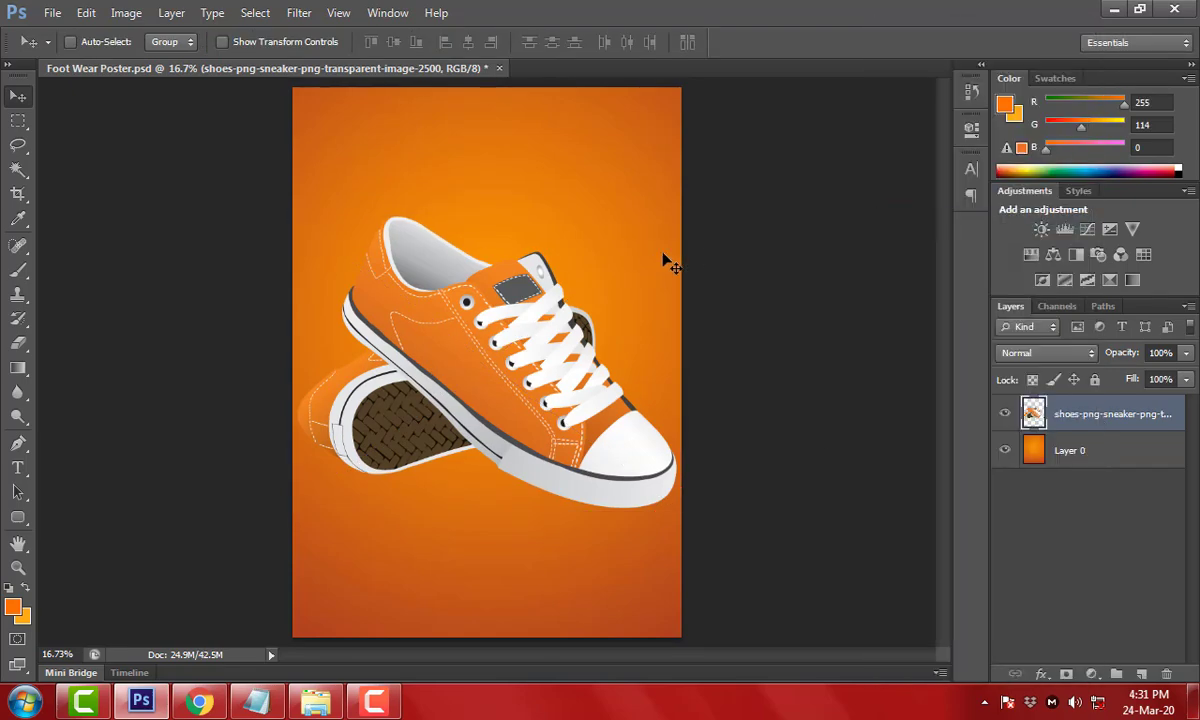
pyautogui.hotkey('ctrl', 't')
pyautogui.moveTo(679, 217); pyautogui.dragTo(635, 246)
pyautogui.press('Return')
# Apply Hue/Saturation with Hue -15 to Layer 0, turning the gradient red-orange
pyautogui.keyDown('ctrl'); pyautogui.click(585, 225); pyautogui.keyUp('ctrl')
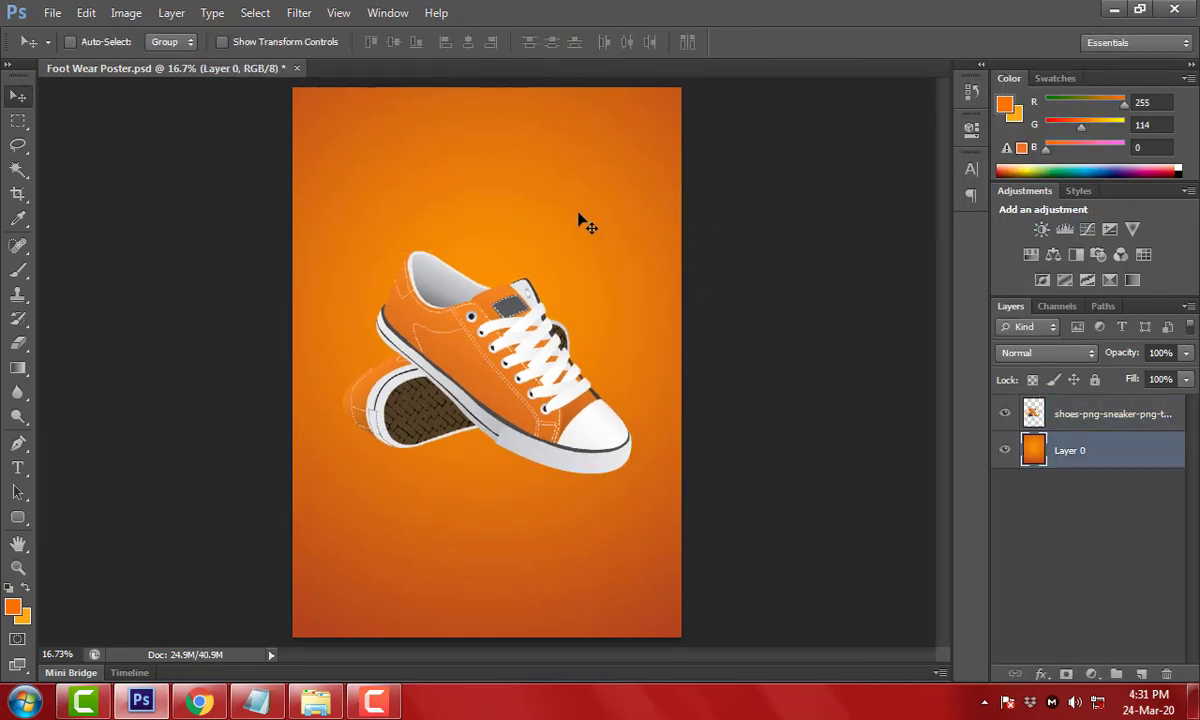
pyautogui.hotkey('ctrl', 'u')
pyautogui.moveTo(751, 378)
pyautogui.mouseDown()
pyautogui.moveTo(838, 385)
pyautogui.moveTo(678, 381)
pyautogui.moveTo(733, 383)
pyautogui.mouseUp()
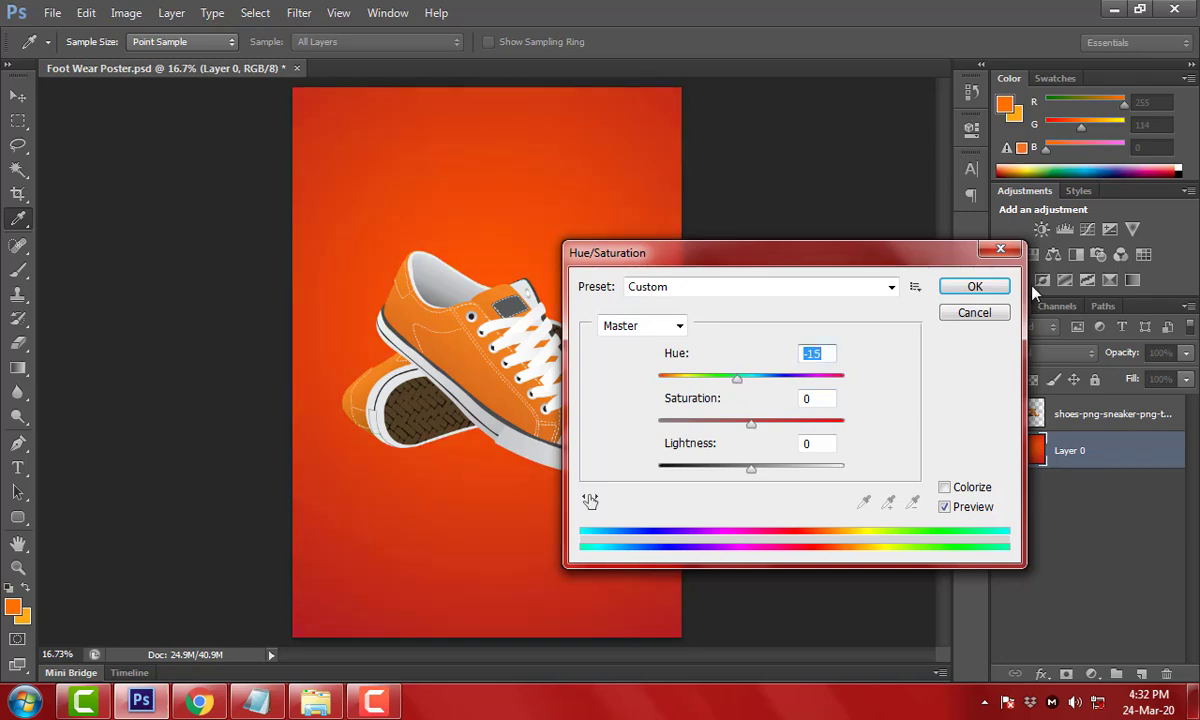
pyautogui.click(975, 286)
# Select the sneaker layer and marquee-select the whole canvas
pyautogui.press('Tab')
pyautogui.press('Tab')
pyautogui.keyDown('ctrl'); pyautogui.click(518, 330); pyautogui.keyUp('ctrl')
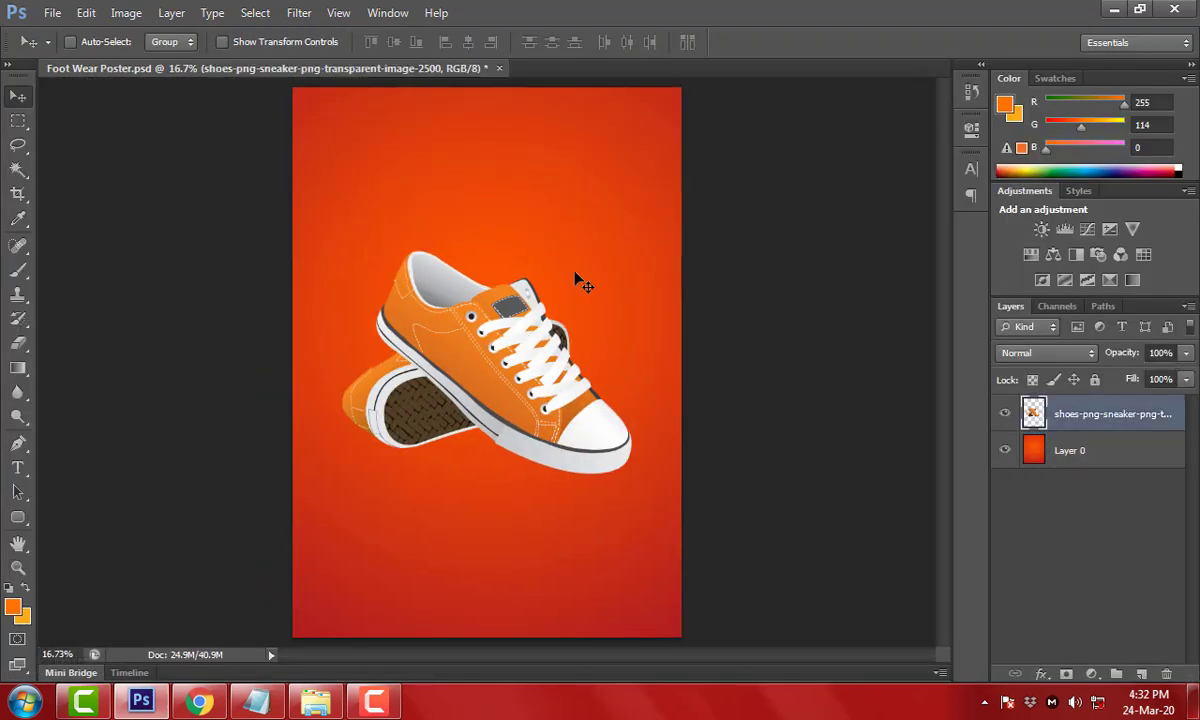
pyautogui.press('Tab')
pyautogui.moveTo(395, 65); pyautogui.dragTo(850, 635)
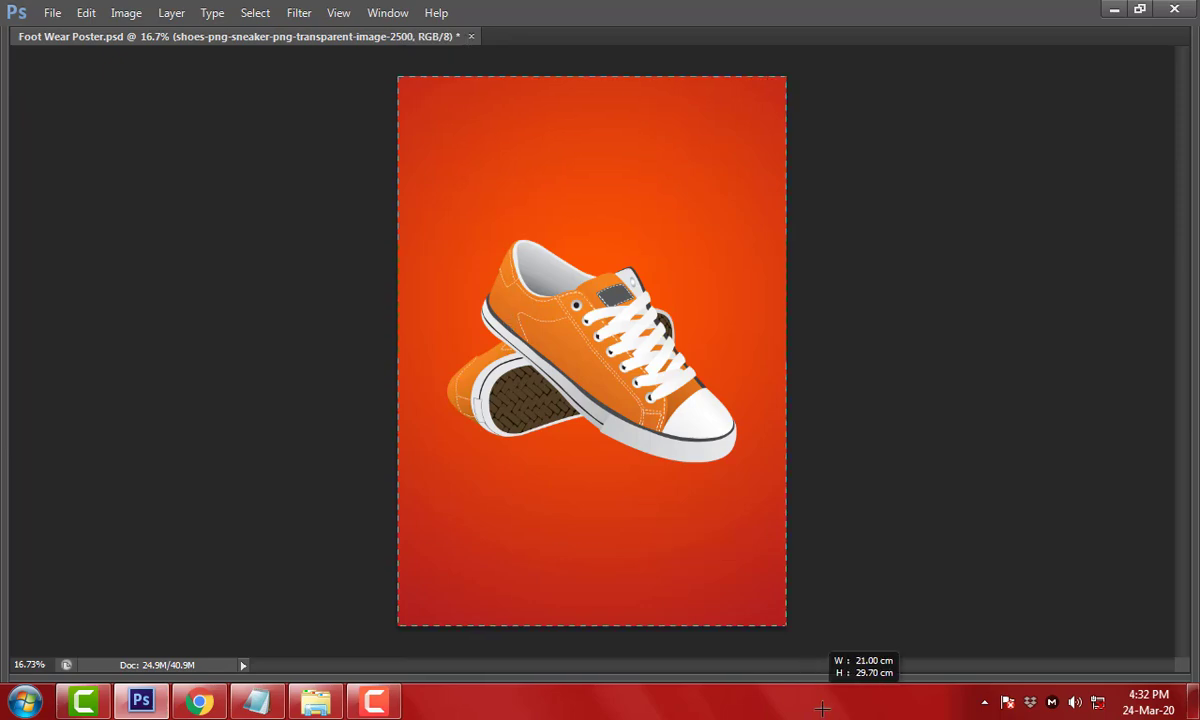
# Fill the canvas selection with a yellow foreground colour and deselect
pyautogui.press('Tab')
pyautogui.click(13, 606)
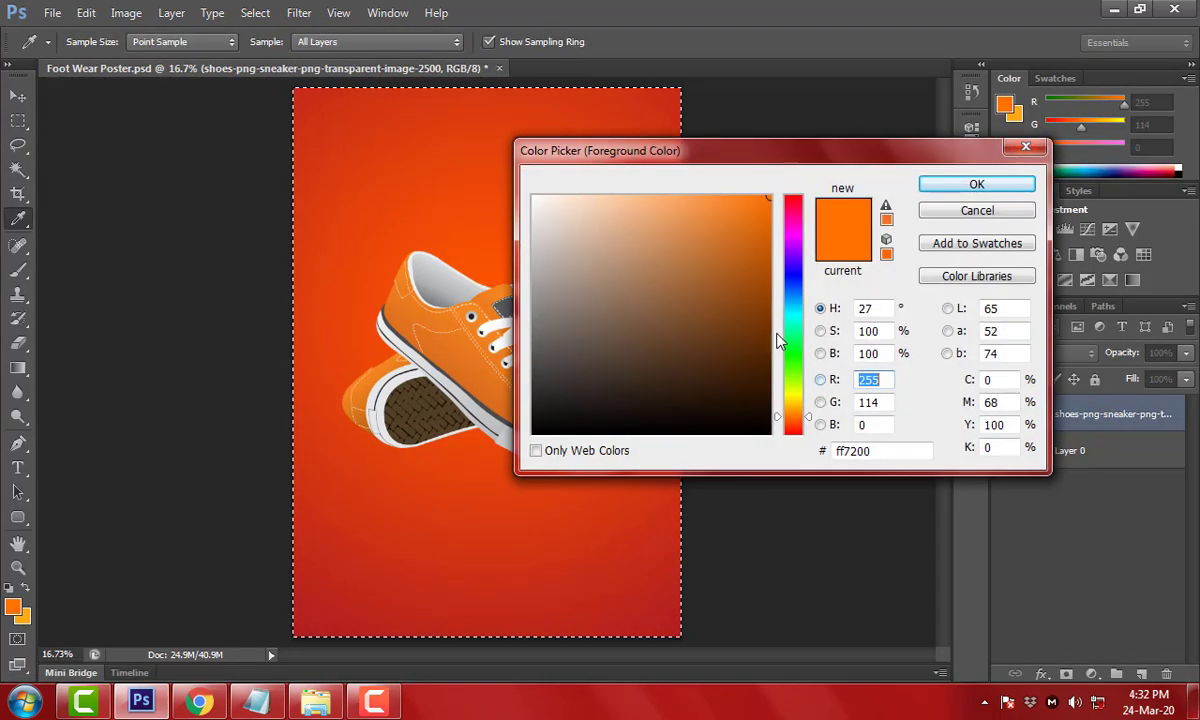
pyautogui.moveTo(792, 414); pyautogui.dragTo(798, 391)
pyautogui.press('Return')
pyautogui.hotkey('alt', 'BackSpace')
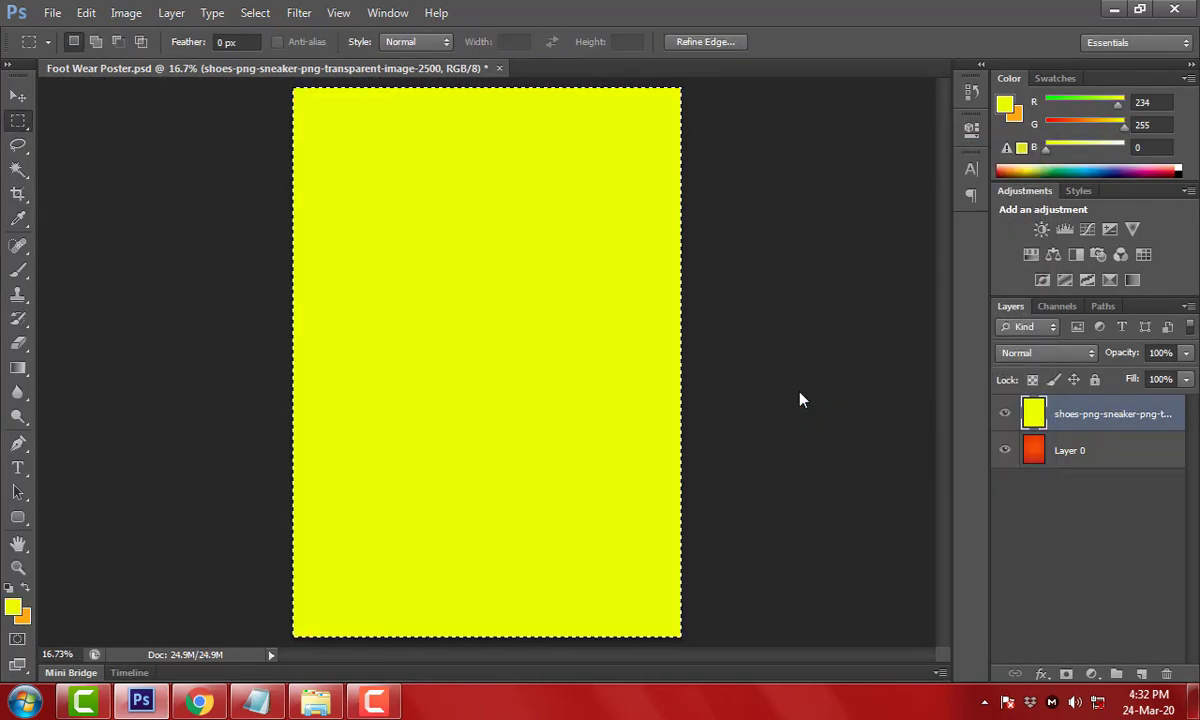
pyautogui.hotkey('ctrl', 'd')
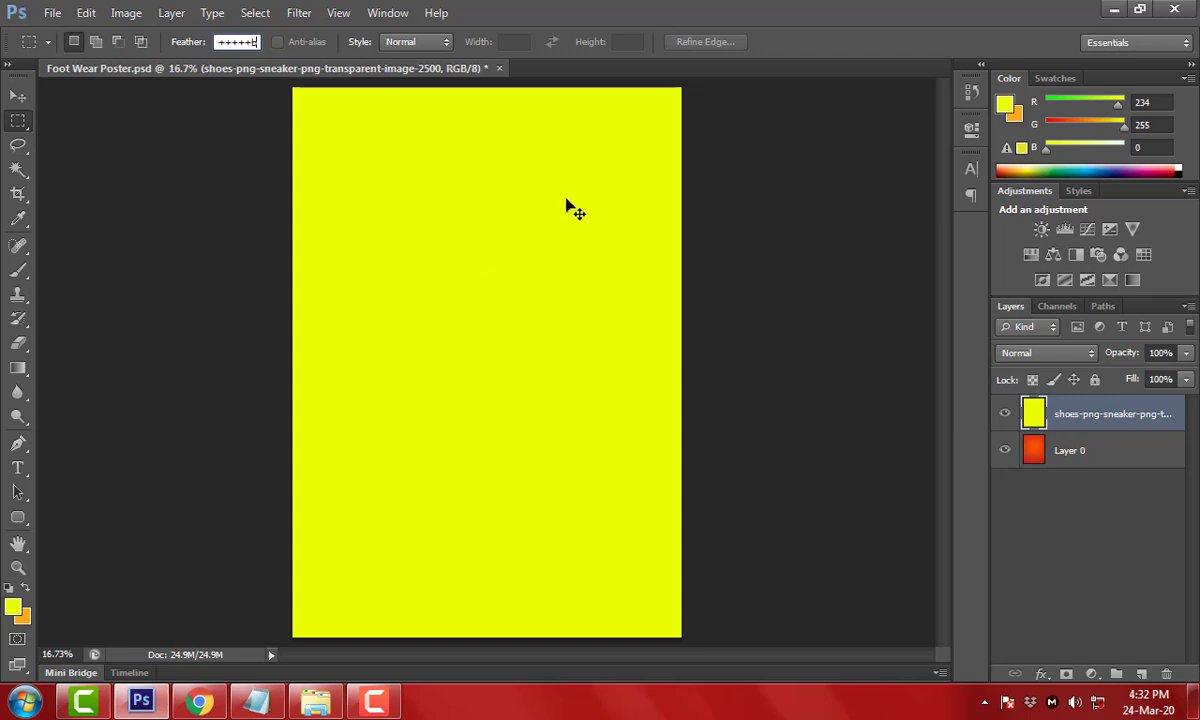
# Preview several blend modes for the yellow fill, then undo it from the sneaker layer
pyautogui.press('b')
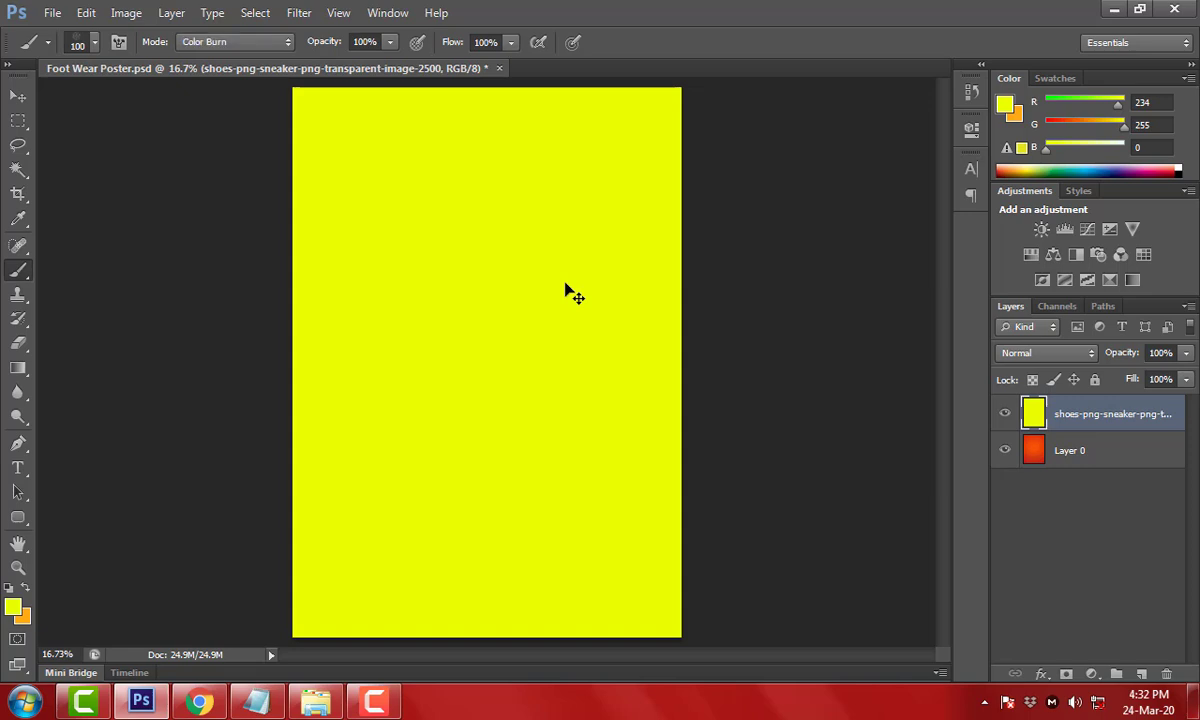
pyautogui.press('v')
pyautogui.hotkey('shift', '+')
pyautogui.hotkey('shift', '+')
pyautogui.hotkey('shift', '+')
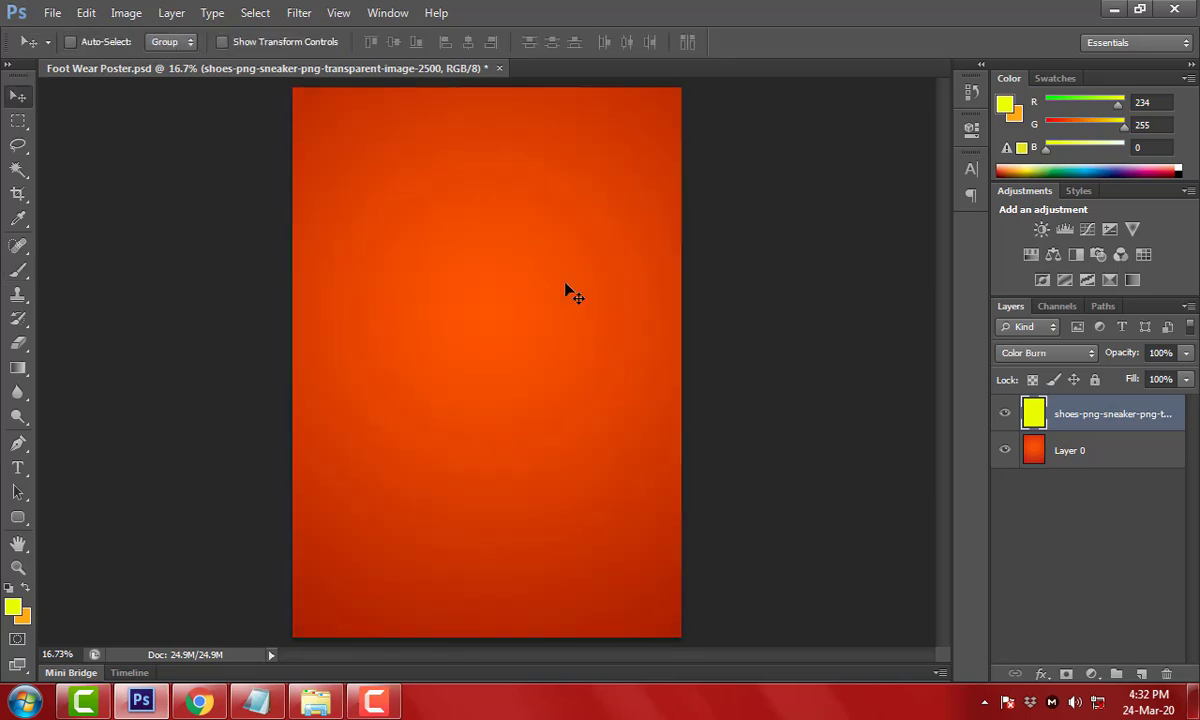
pyautogui.hotkey('shift', '+')
pyautogui.hotkey('shift', '-')
pyautogui.hotkey('shift', '+')
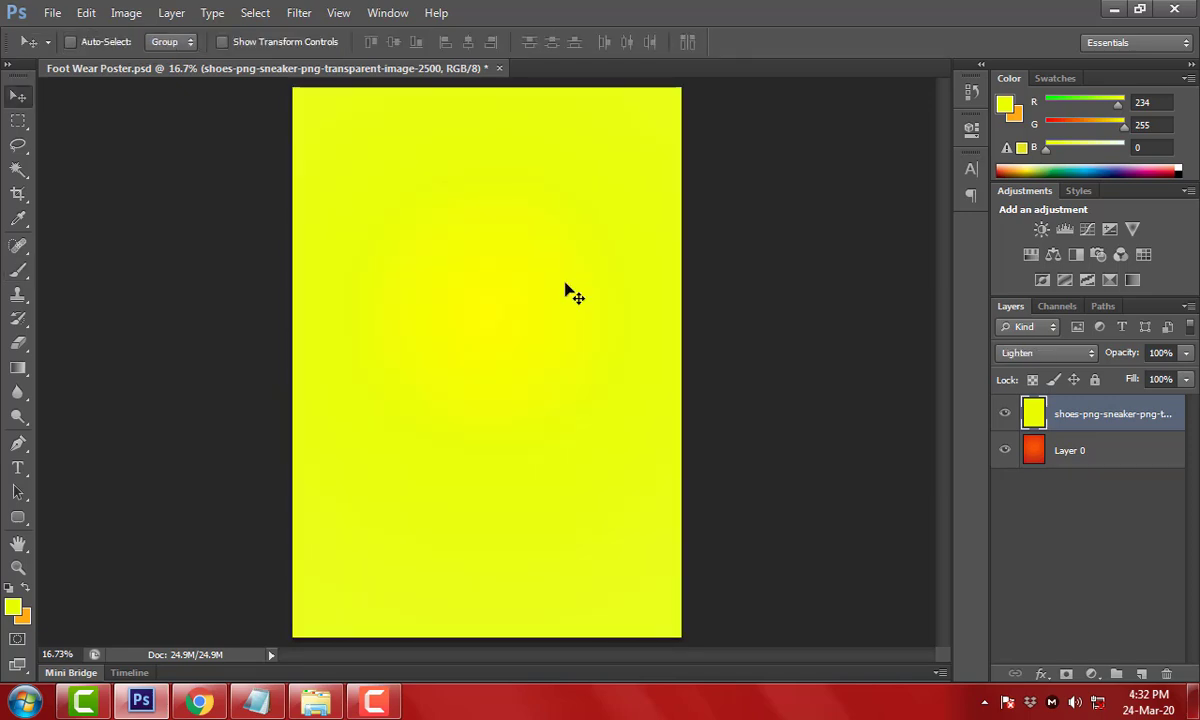
pyautogui.hotkey('shift', '-')
pyautogui.hotkey('ctrl', 'alt', 'z')
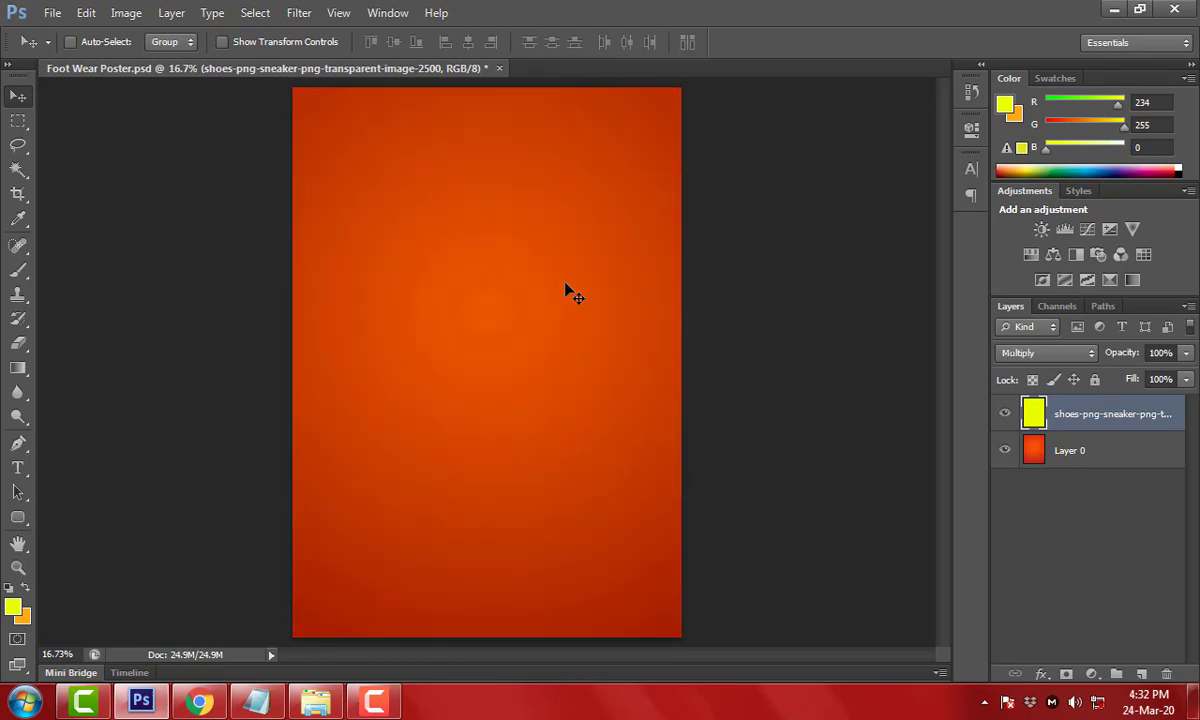
pyautogui.hotkey('ctrl', 'alt', 'z')
pyautogui.hotkey('ctrl', 'alt', 'z')
# Add a yellow-filled Layer 1 above Layer 0 in Linear Burn and darken it with Curves
pyautogui.hotkey('ctrl', 'shift', 'alt', 'n')
pyautogui.hotkey('alt', 'BackSpace')
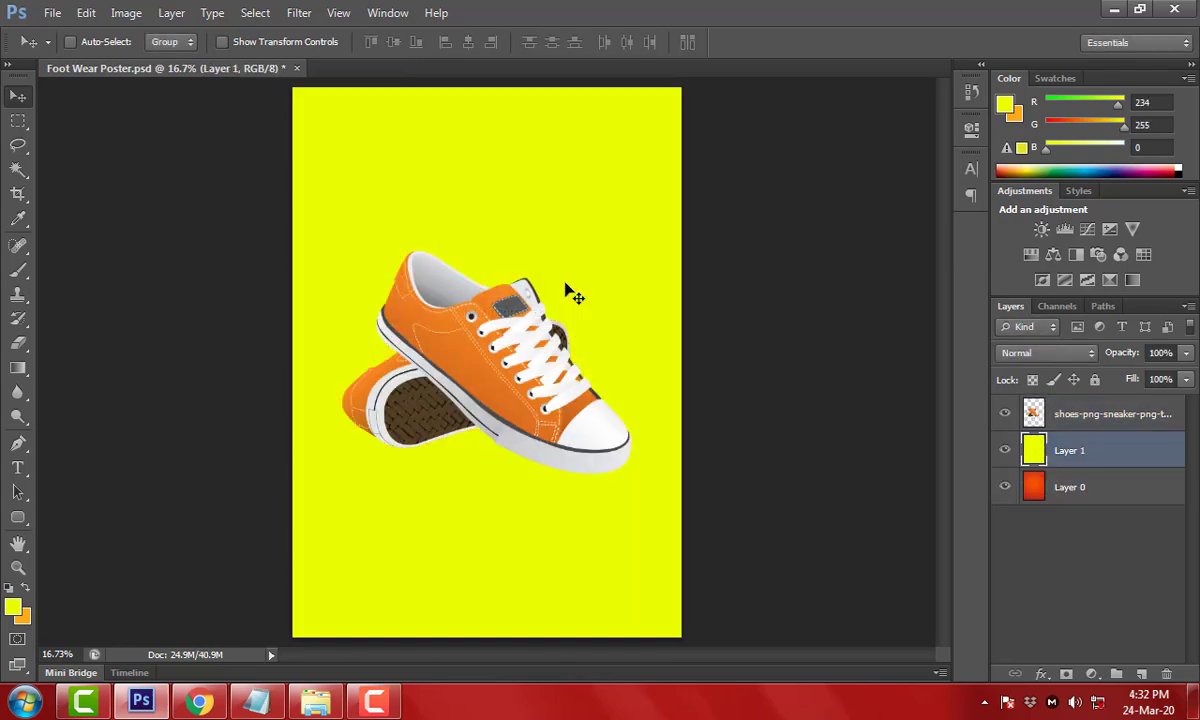
pyautogui.hotkey('shift', 'alt', 'a')
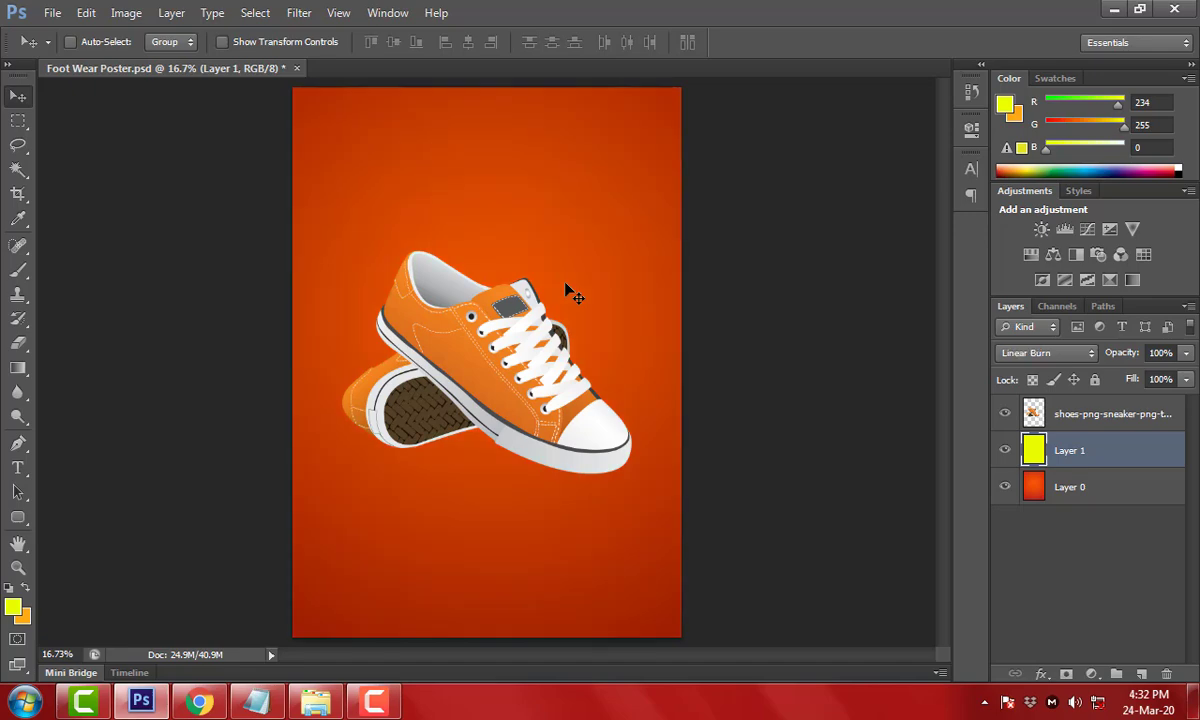
pyautogui.hotkey('ctrl', 'm')
pyautogui.moveTo(718, 319)
pyautogui.mouseDown()
pyautogui.moveTo(728, 396)
pyautogui.moveTo(721, 369)
pyautogui.mouseUp()
pyautogui.press('Return')
# Darken the shoes layer's midtones with a Curves adjustment
pyautogui.press('v')
pyautogui.keyDown('ctrl'); pyautogui.click(516, 345); pyautogui.keyUp('ctrl')
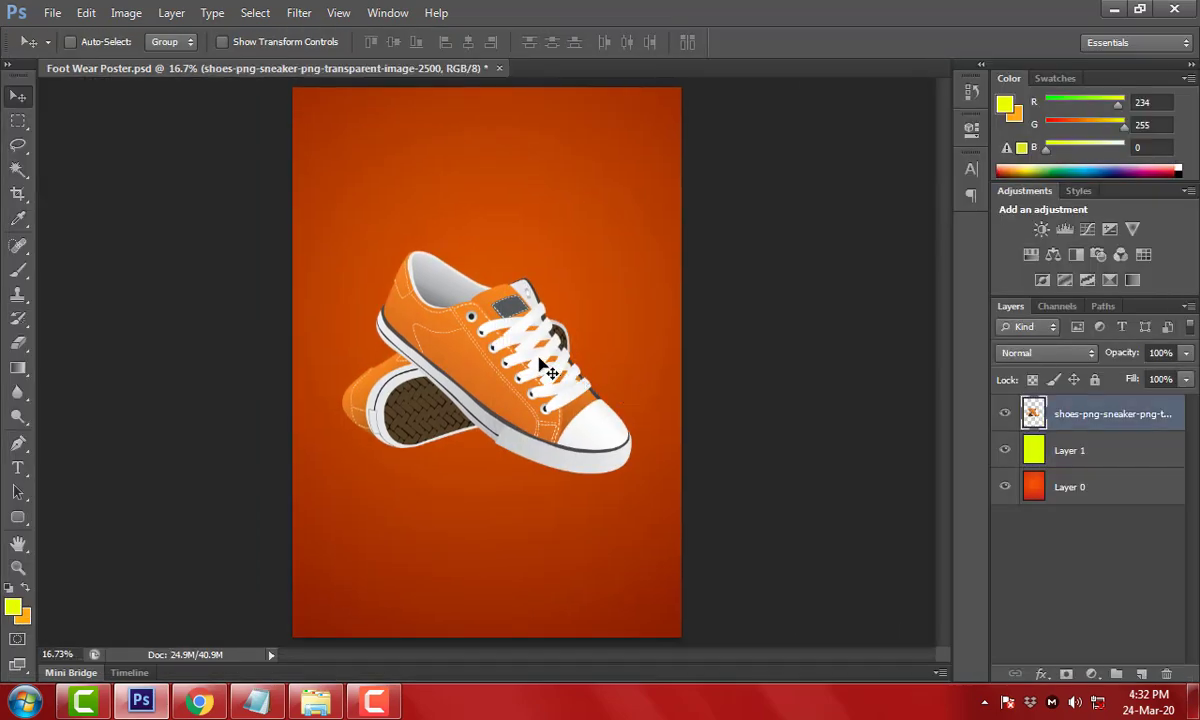
pyautogui.hotkey('ctrl', 't')
pyautogui.press('Return')
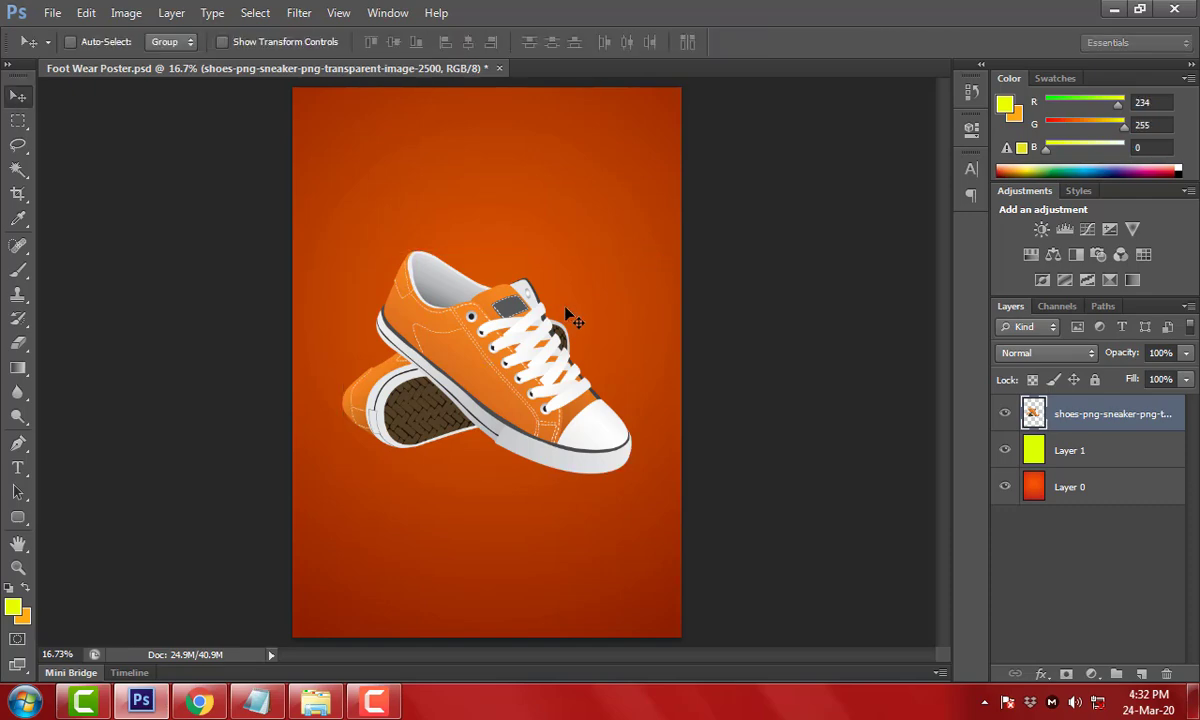
pyautogui.hotkey('ctrl', 'm')
pyautogui.moveTo(715, 323); pyautogui.dragTo(713, 343)
pyautogui.press('Return')
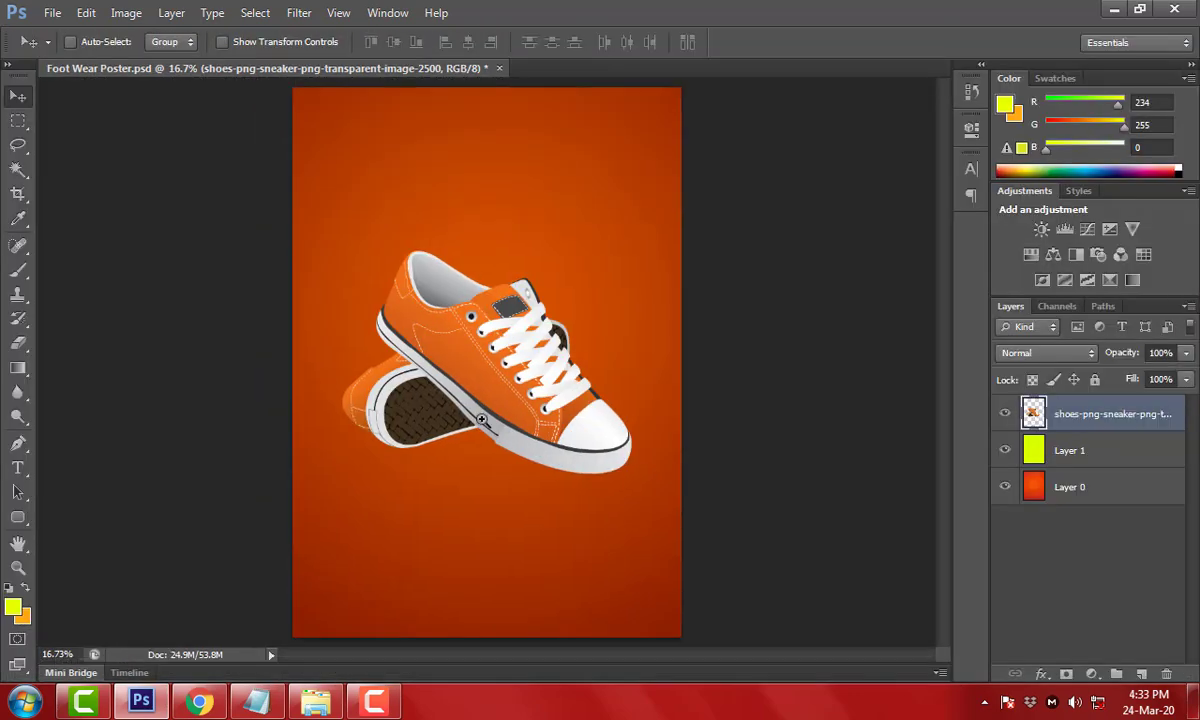
# Create a new shadow layer and set up a soft round black brush
pyautogui.scroll(3, 704, 425)
pyautogui.moveTo(704, 425); pyautogui.dragTo(729, 459)
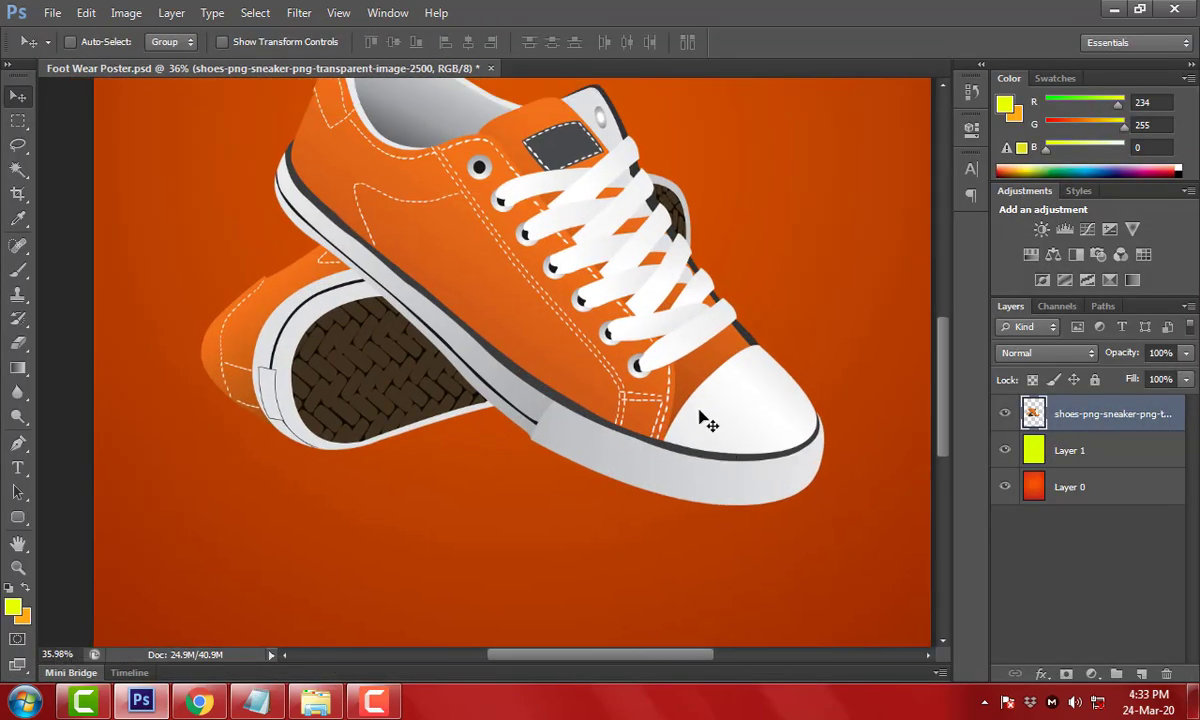
pyautogui.hotkey('ctrl', 'shift', 'n')
pyautogui.press('Return')
pyautogui.press('b')
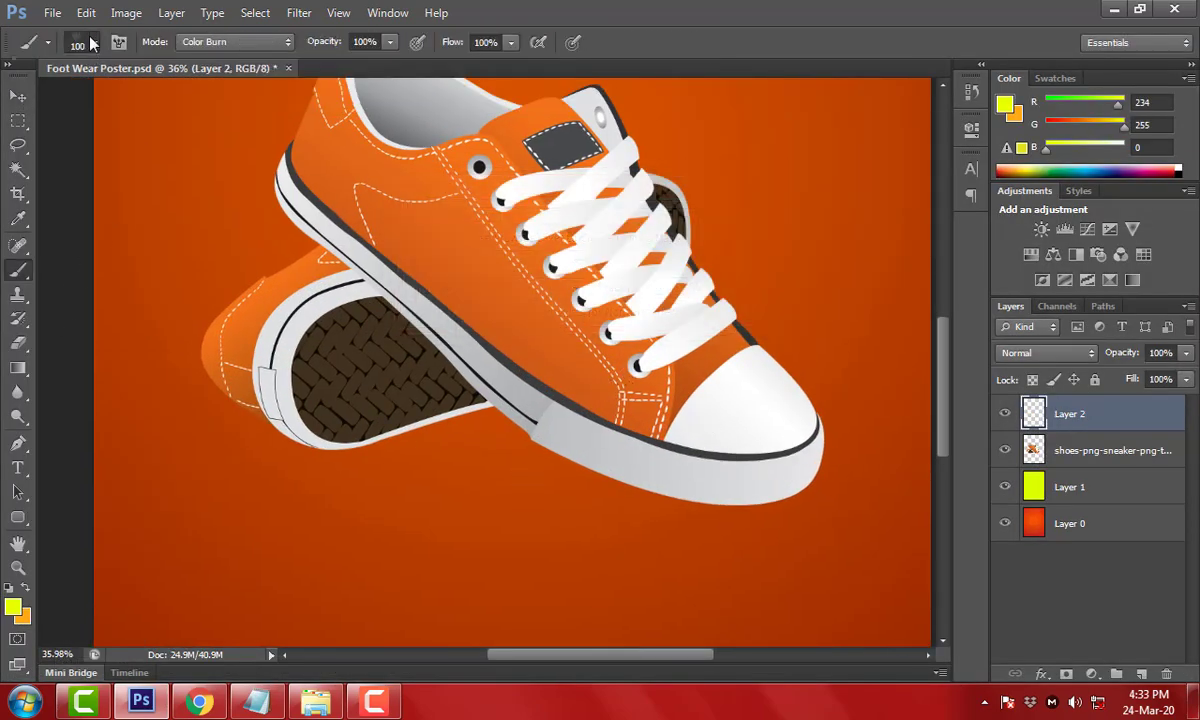
pyautogui.click(90, 42)
pyautogui.scroll(5, 150, 240)
pyautogui.scroll(5, 150, 240)
pyautogui.doubleClick(54, 240)
pyautogui.click(13, 606)
pyautogui.write('0')
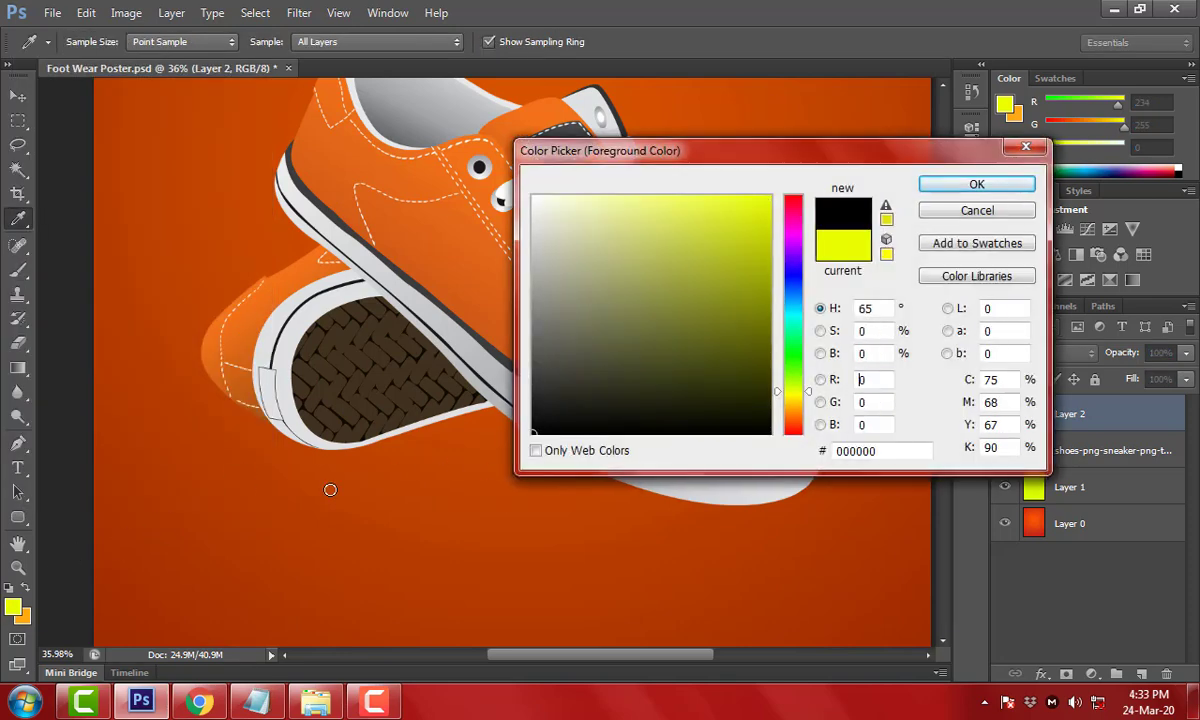
pyautogui.click(976, 182)
# At 49% brush opacity, paint soft shadows beneath the front toe and back shoe's sole
pyautogui.click(390, 42)
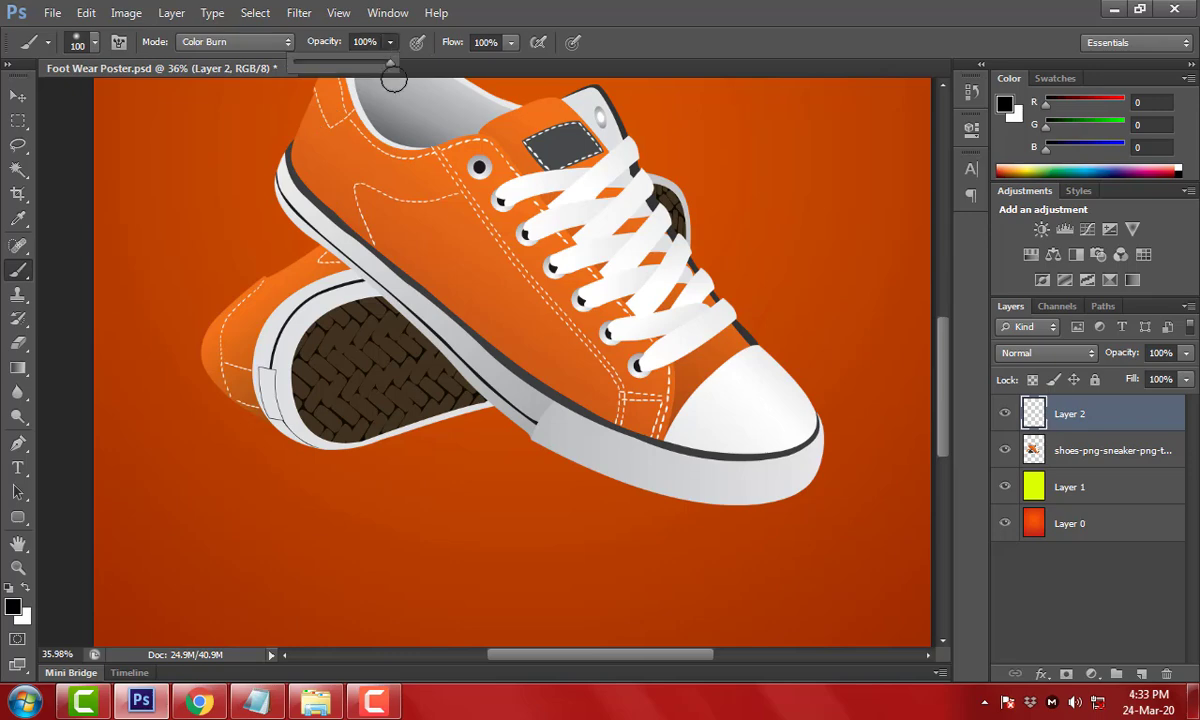
pyautogui.moveTo(330, 70); pyautogui.dragTo(346, 70)
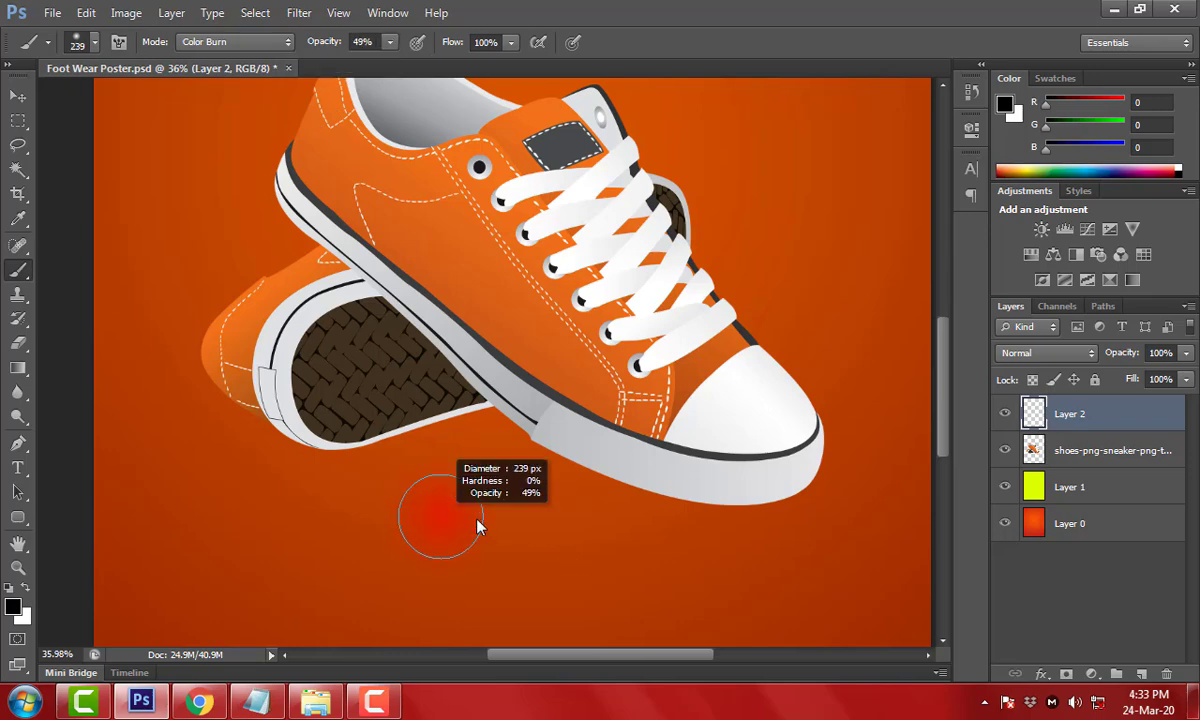
pyautogui.moveTo(459, 368); pyautogui.dragTo(690, 445)
pyautogui.hotkey('ctrl', 'z')
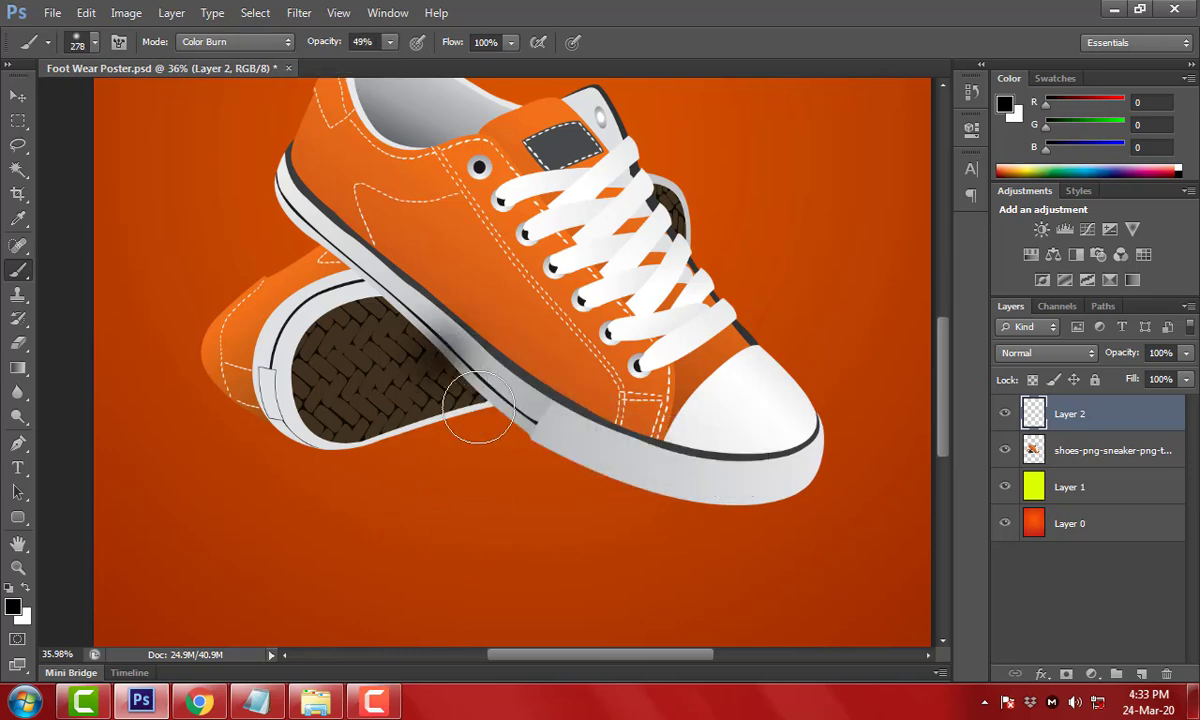
pyautogui.moveTo(425, 355)
pyautogui.mouseDown()
pyautogui.moveTo(691, 468)
pyautogui.moveTo(479, 371)
pyautogui.mouseUp()
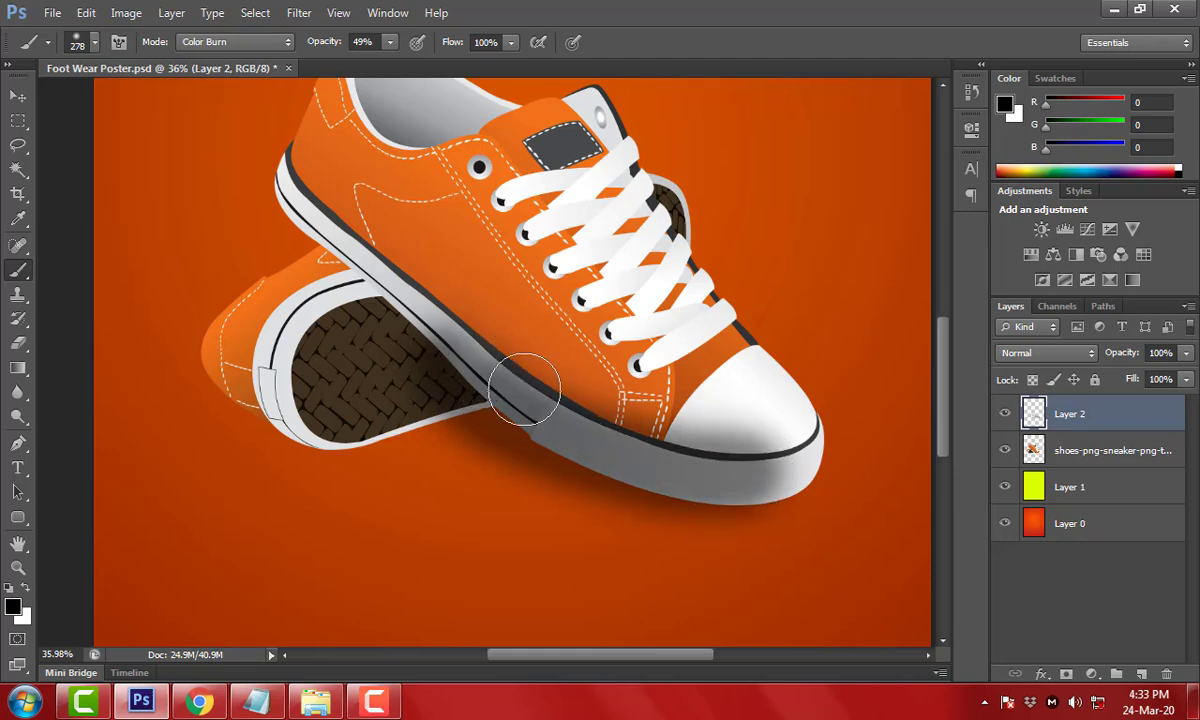
pyautogui.moveTo(339, 433)
pyautogui.mouseDown()
pyautogui.moveTo(241, 388)
pyautogui.moveTo(402, 428)
pyautogui.mouseUp()
pyautogui.hotkey('ctrl', 'z')
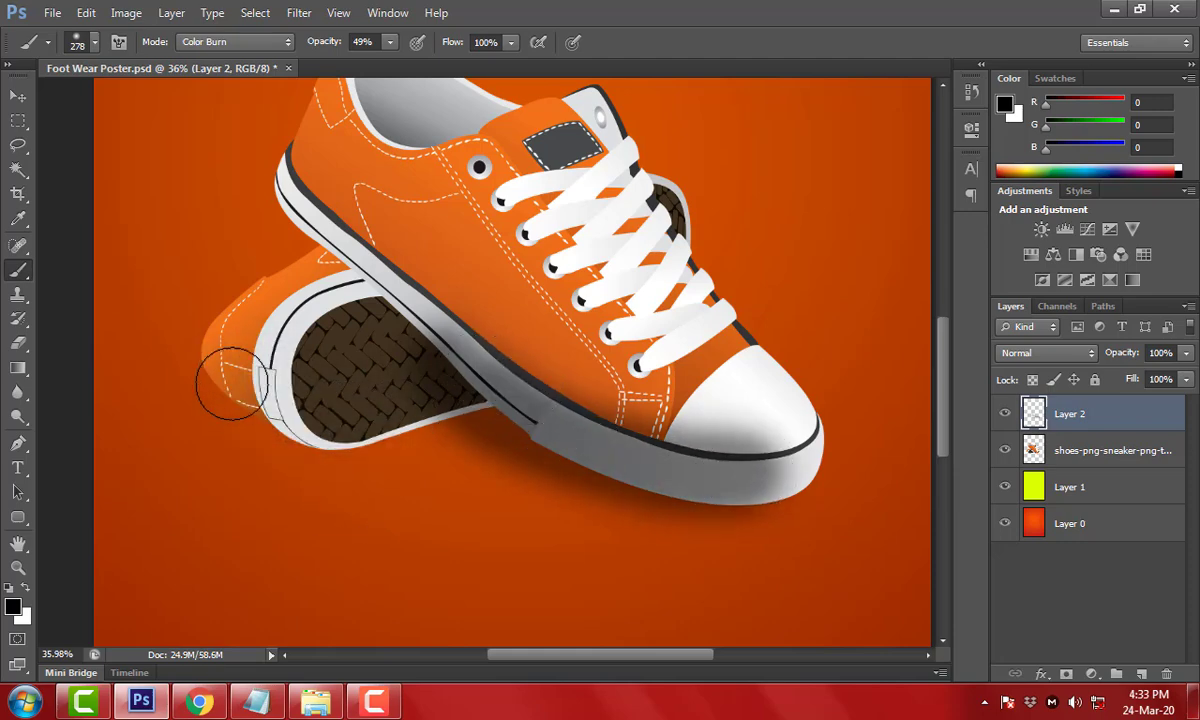
pyautogui.moveTo(228, 375)
pyautogui.mouseDown()
pyautogui.moveTo(433, 425)
pyautogui.moveTo(507, 396)
pyautogui.mouseUp()
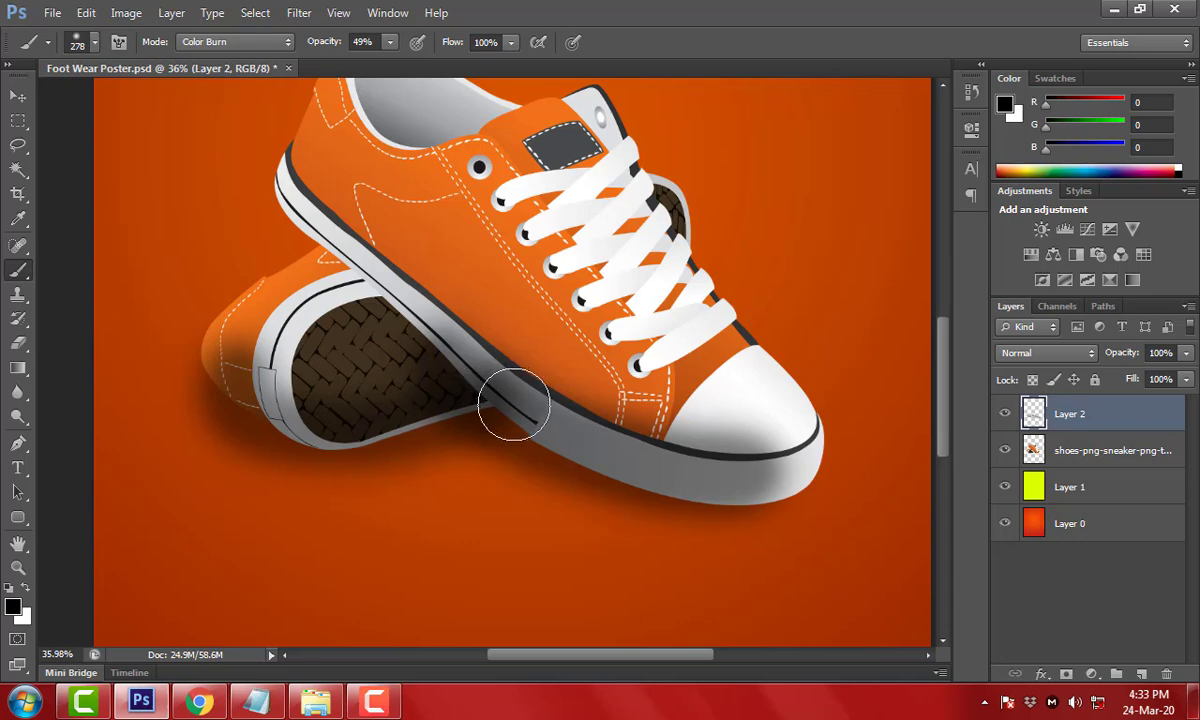
# Move the shadow layer below the shoes, darken under the back sole, and size the eraser to 372
pyautogui.press('v')
pyautogui.hotkey('ctrl', '[')
pyautogui.press('e')
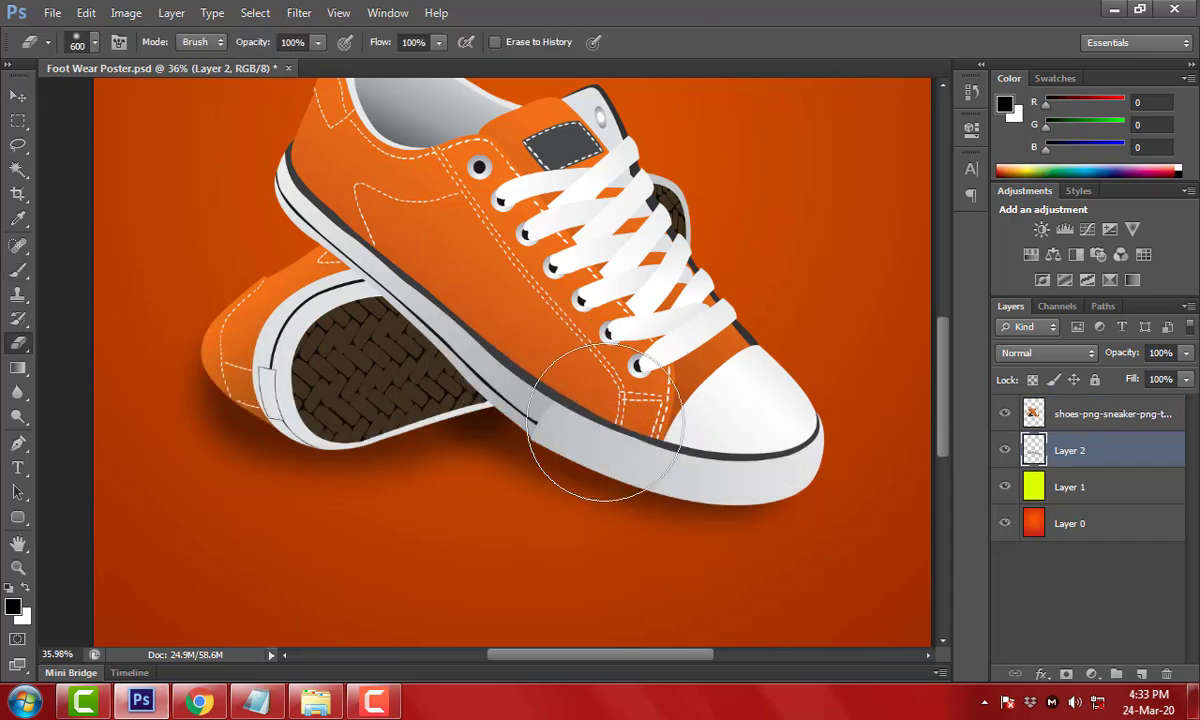
pyautogui.press('b')
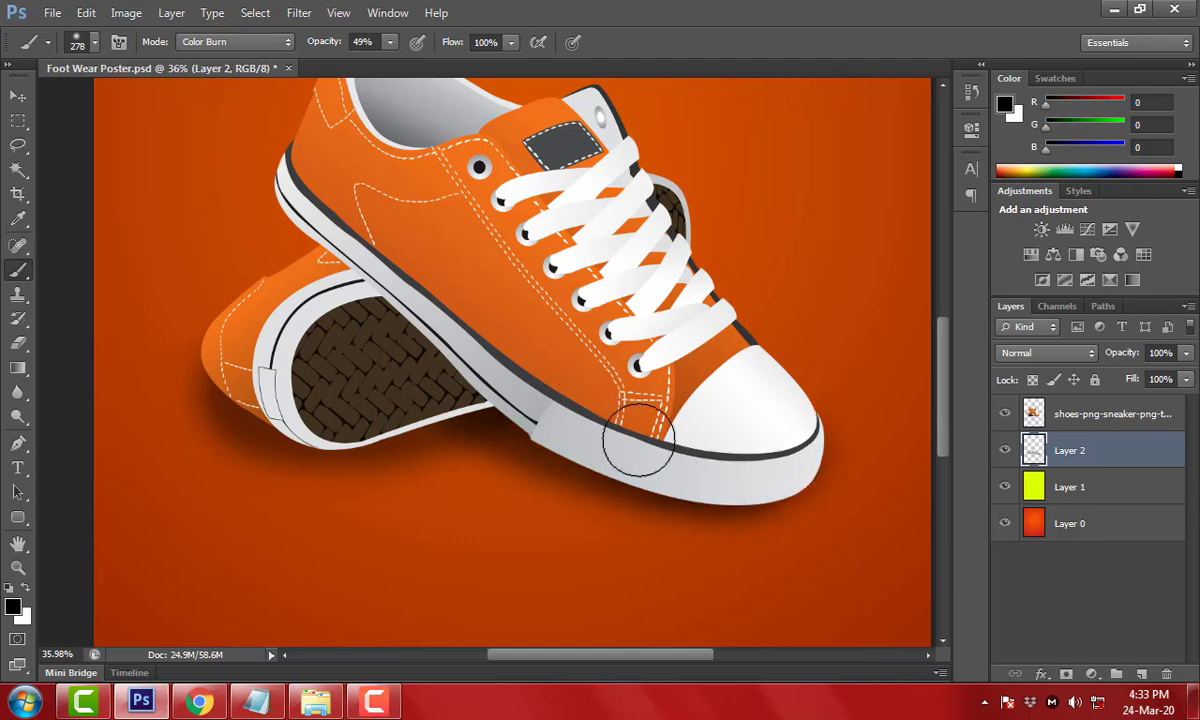
pyautogui.moveTo(372, 438); pyautogui.dragTo(258, 425)
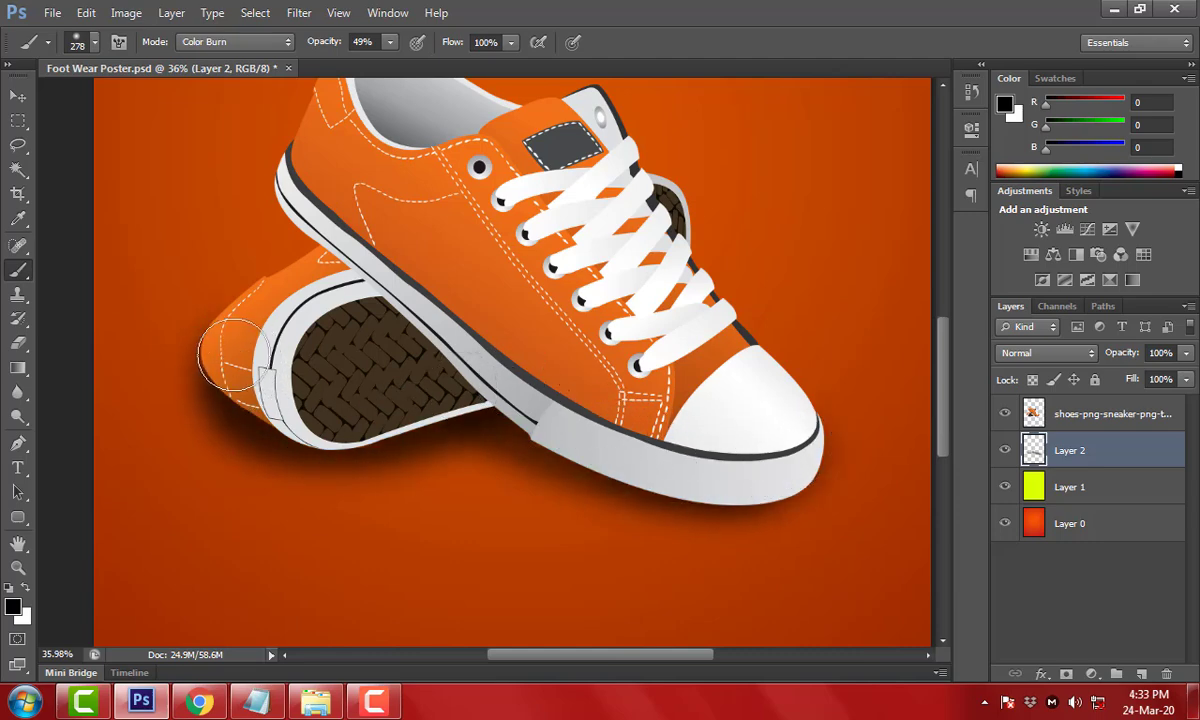
pyautogui.press('e')
pyautogui.moveTo(509, 321)
pyautogui.mouseDown()
pyautogui.moveTo(496, 348)
pyautogui.moveTo(522, 458)
pyautogui.mouseUp()
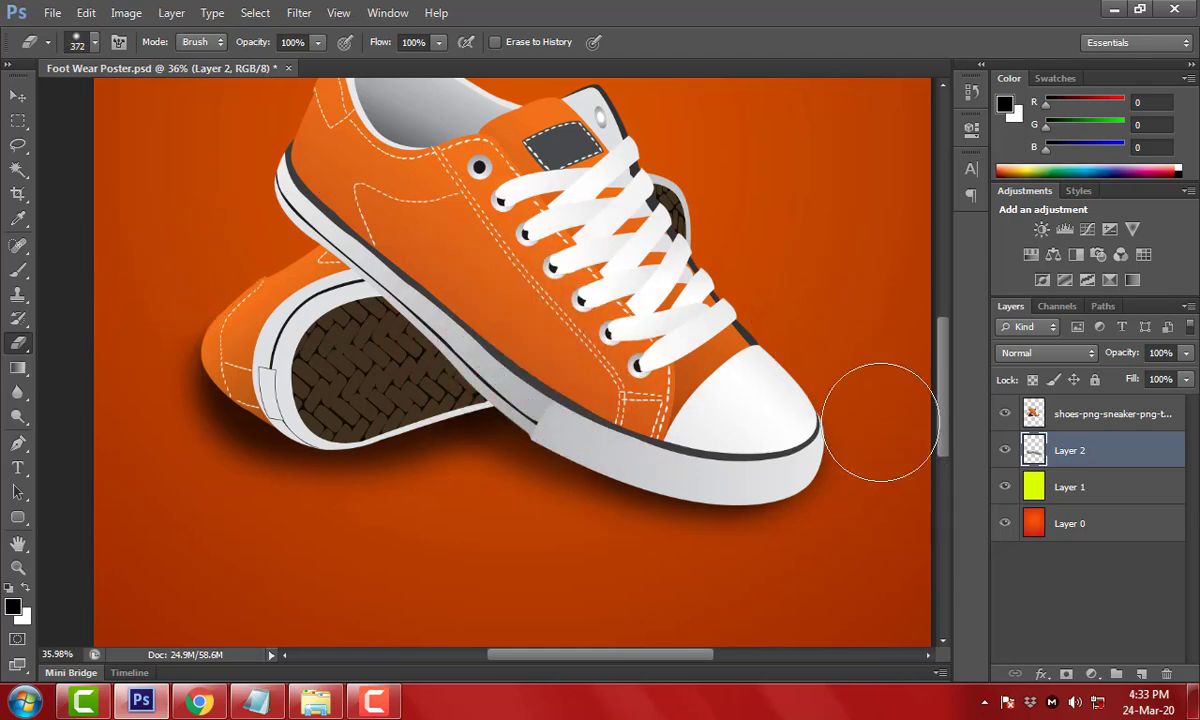
pyautogui.press('Tab')
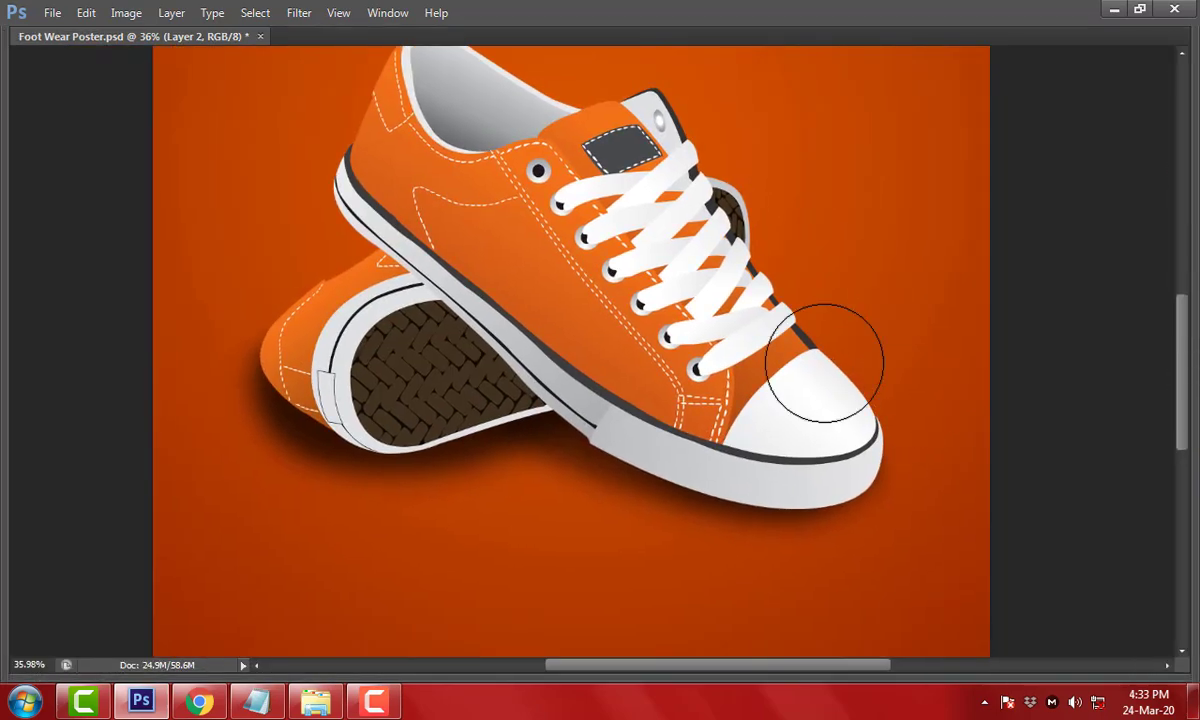
# Darken the shadow under the back sole and extend it up-left with a larger brush
pyautogui.hotkey('ctrl', '0')
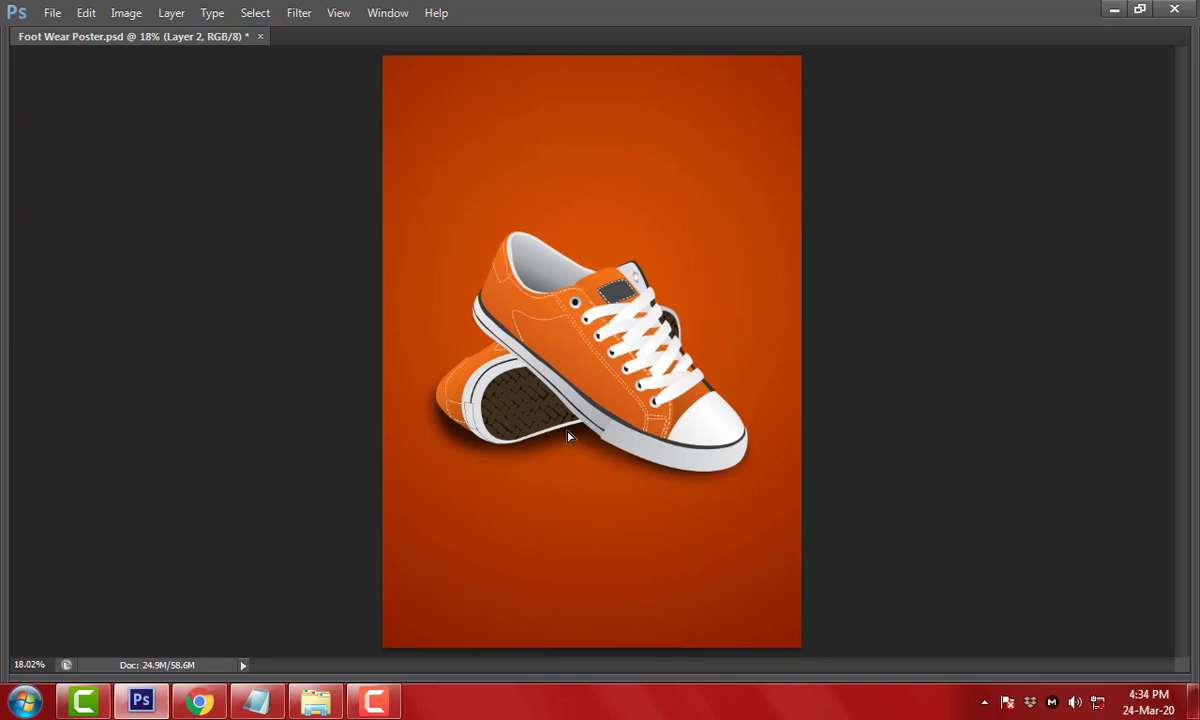
pyautogui.scroll(5, 586, 422)
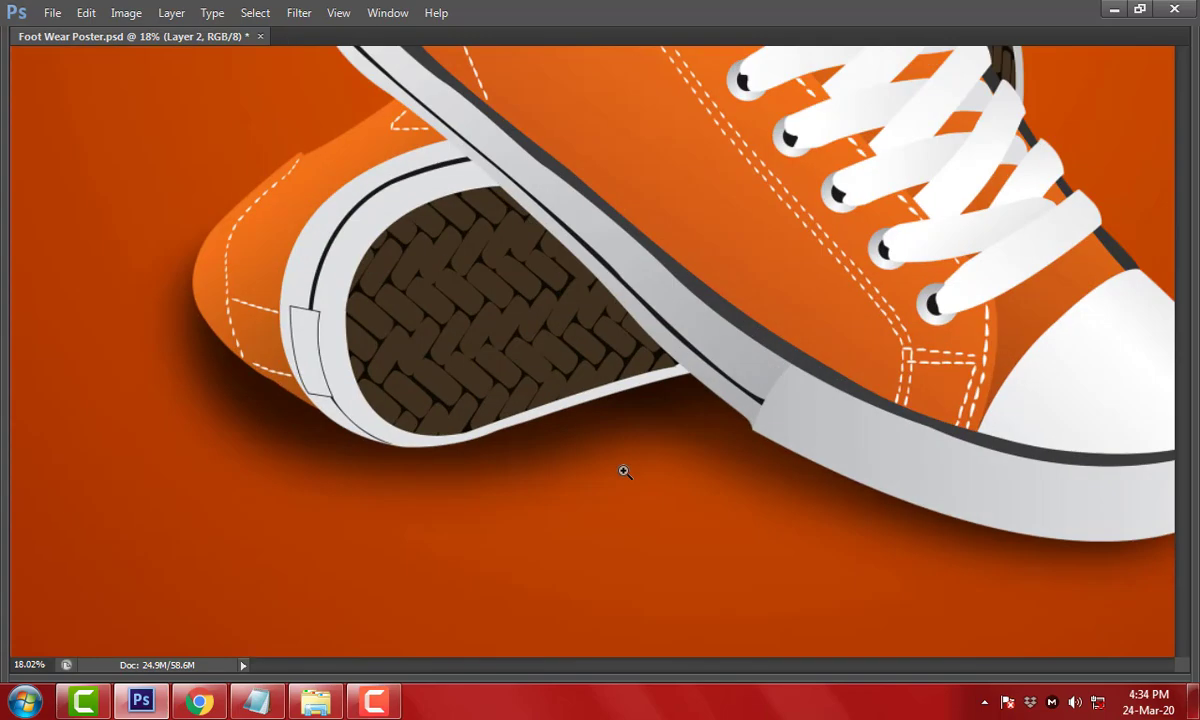
pyautogui.press('b')
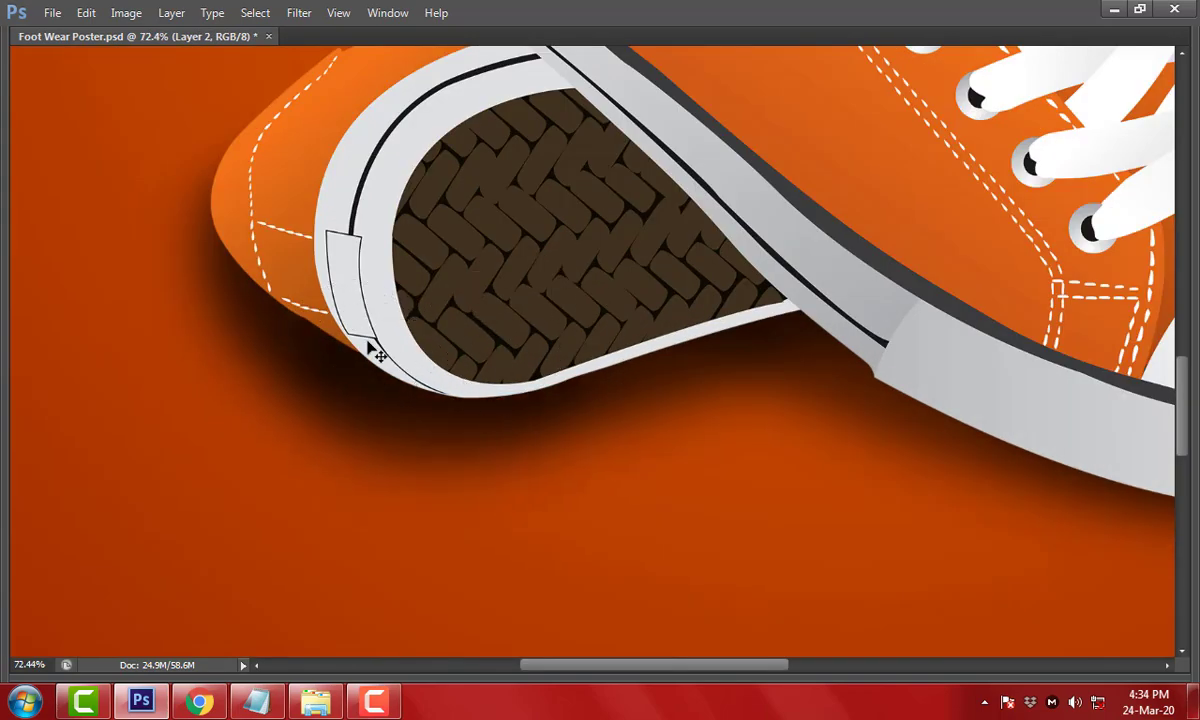
pyautogui.moveTo(420, 391); pyautogui.dragTo(555, 340)
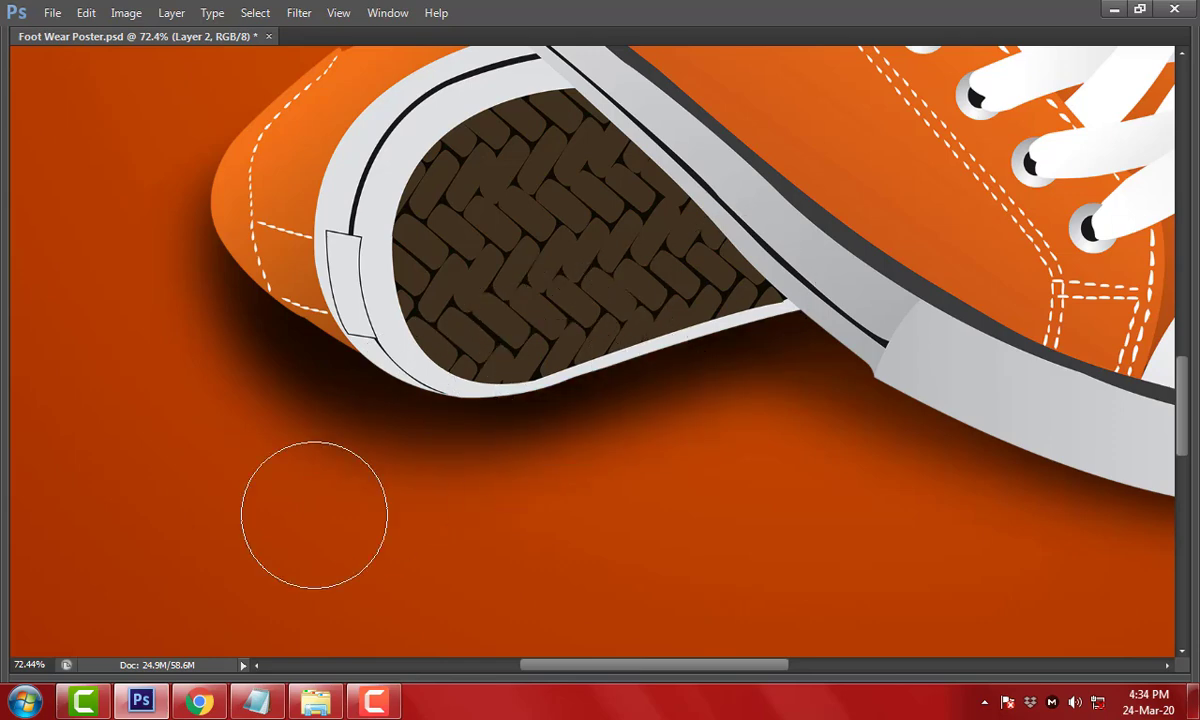
pyautogui.press(']')
pyautogui.press(']')
pyautogui.moveTo(138, 310); pyautogui.dragTo(160, 440)
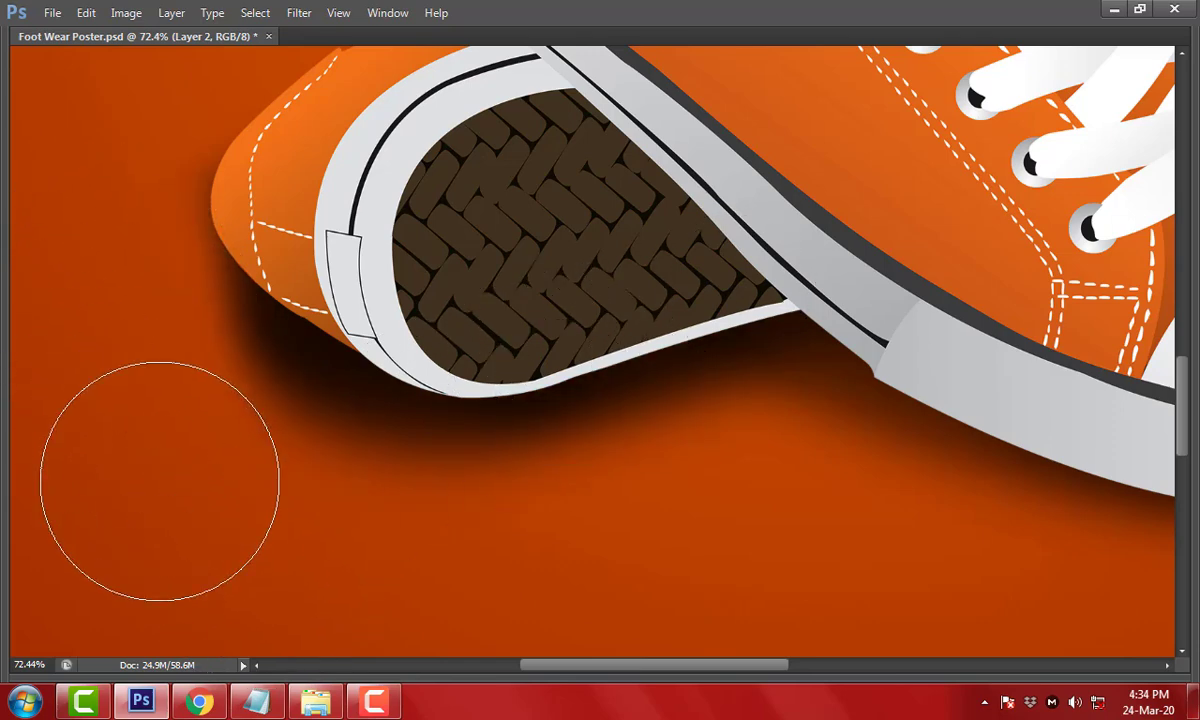
pyautogui.hotkey('ctrl', '0')
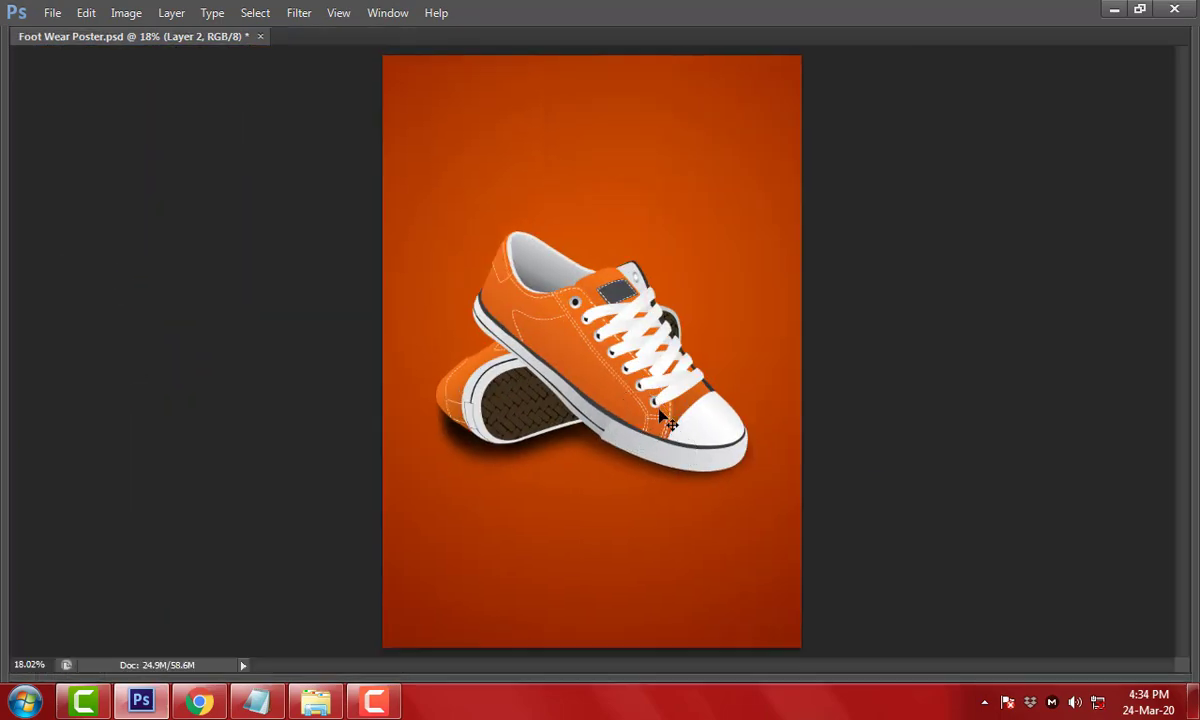
# Zoom in to inspect the shoe laces, then fit the poster and restore the panels
pyautogui.moveTo(407, 246); pyautogui.dragTo(629, 423)
pyautogui.moveTo(627, 367)
pyautogui.mouseDown()
pyautogui.moveTo(585, 368)
pyautogui.moveTo(779, 440)
pyautogui.mouseUp()
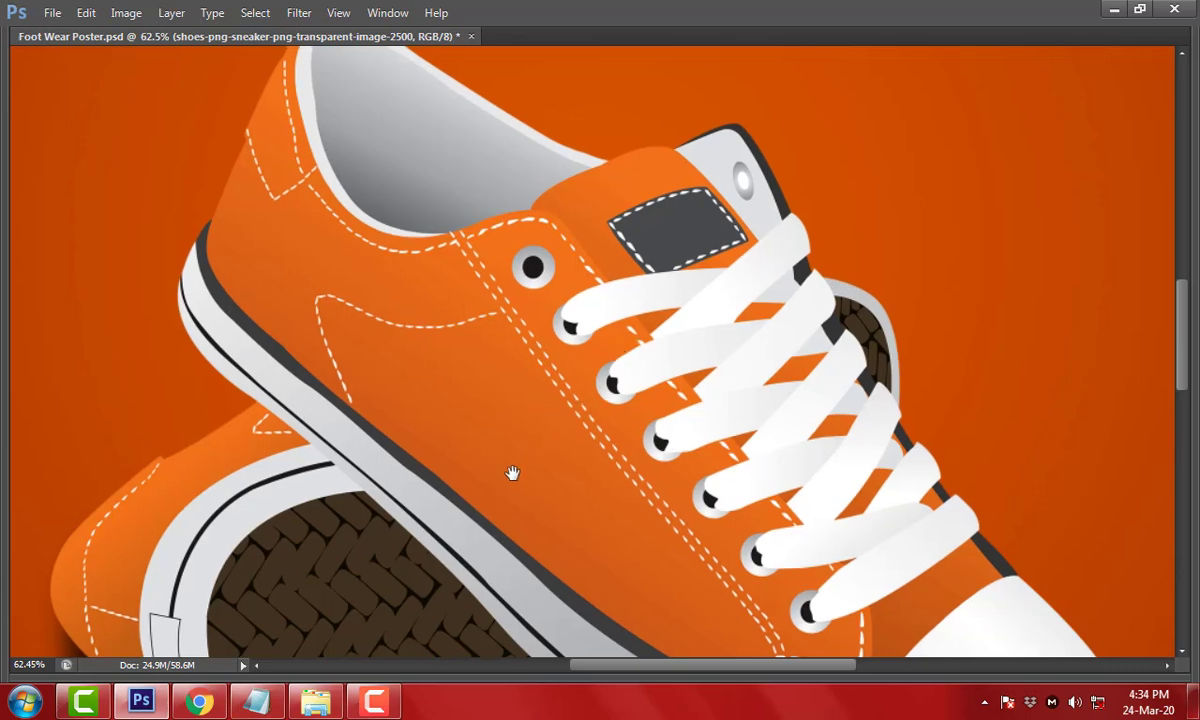
pyautogui.hotkey('ctrl', '0')
pyautogui.press('Tab')
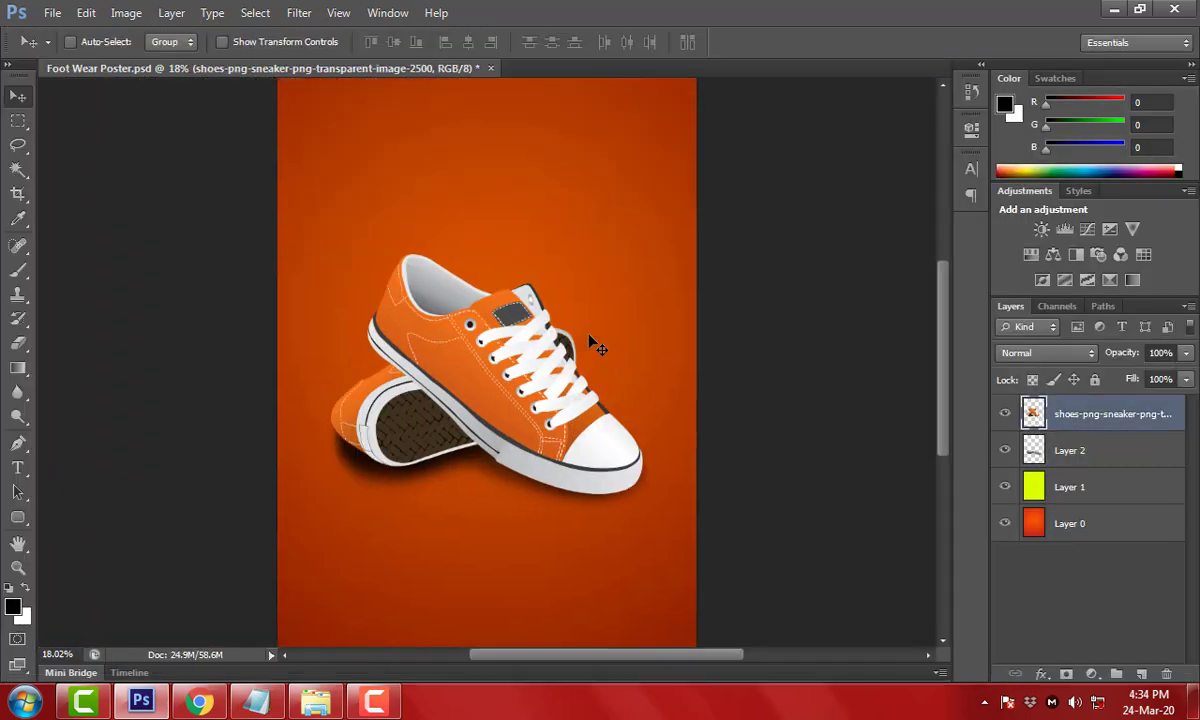
# Select Layer 1 and make a rectangular selection covering the whole poster
pyautogui.keyDown('ctrl'); pyautogui.click(305, 458); pyautogui.keyUp('ctrl')
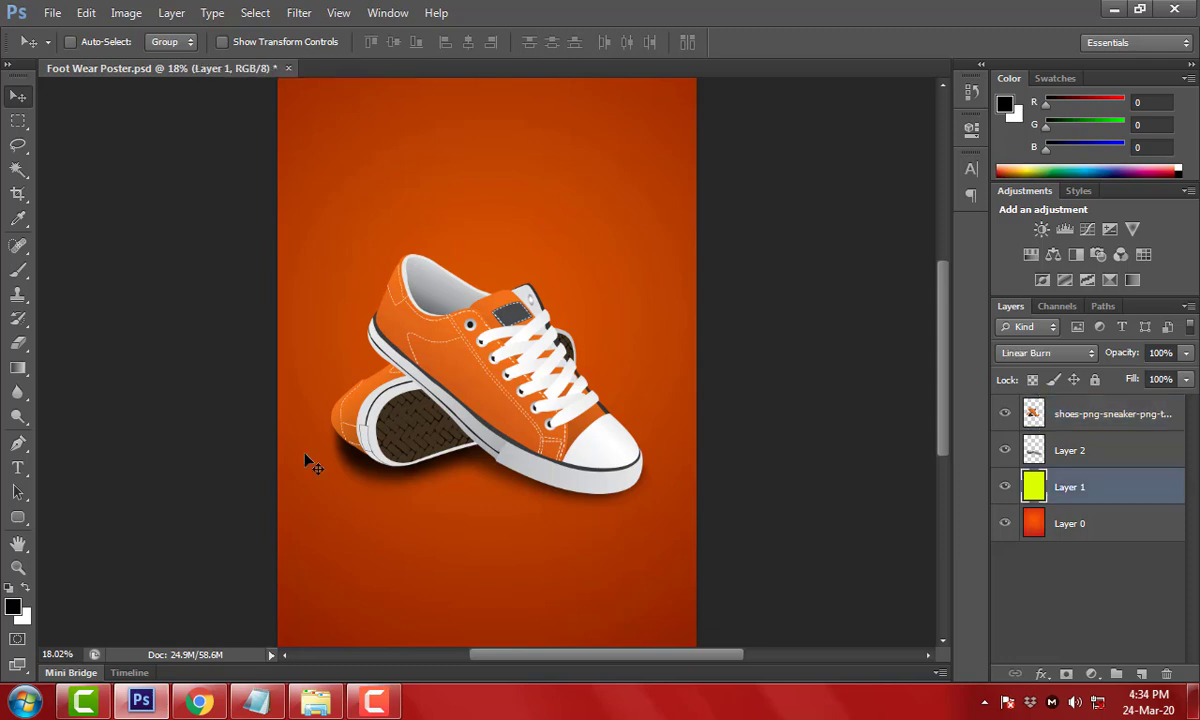
pyautogui.press('m')
pyautogui.press('Tab')
pyautogui.moveTo(391, 67); pyautogui.dragTo(801, 647)
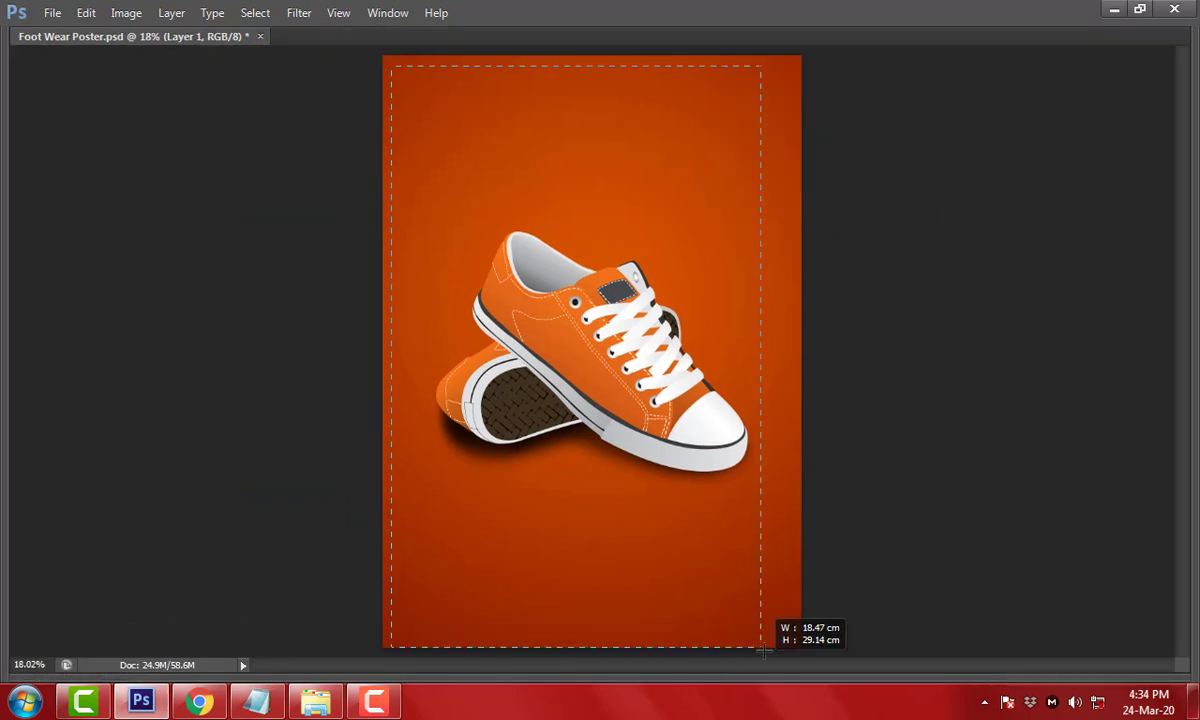
pyautogui.press('Tab')
# Draw a rectangle shape across the whole poster with the Rectangle tool
pyautogui.click(19, 517)
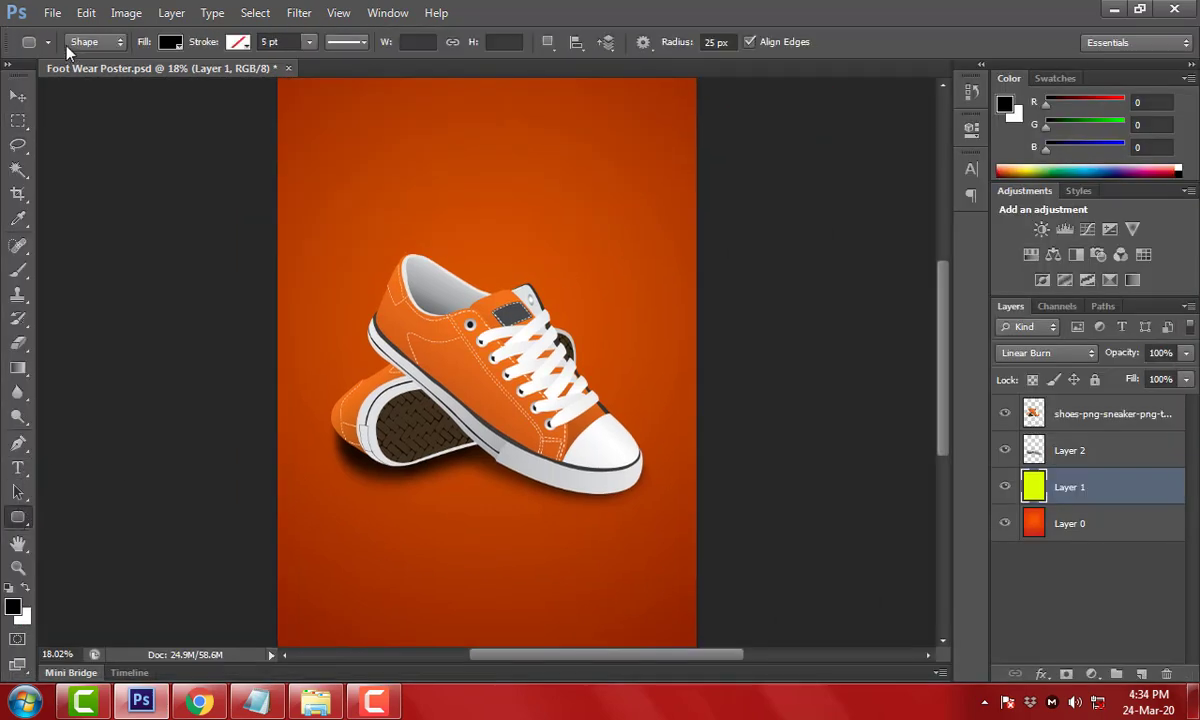
pyautogui.click(80, 42)
pyautogui.click(80, 62)
pyautogui.rightClick(19, 517)
pyautogui.click(88, 514)
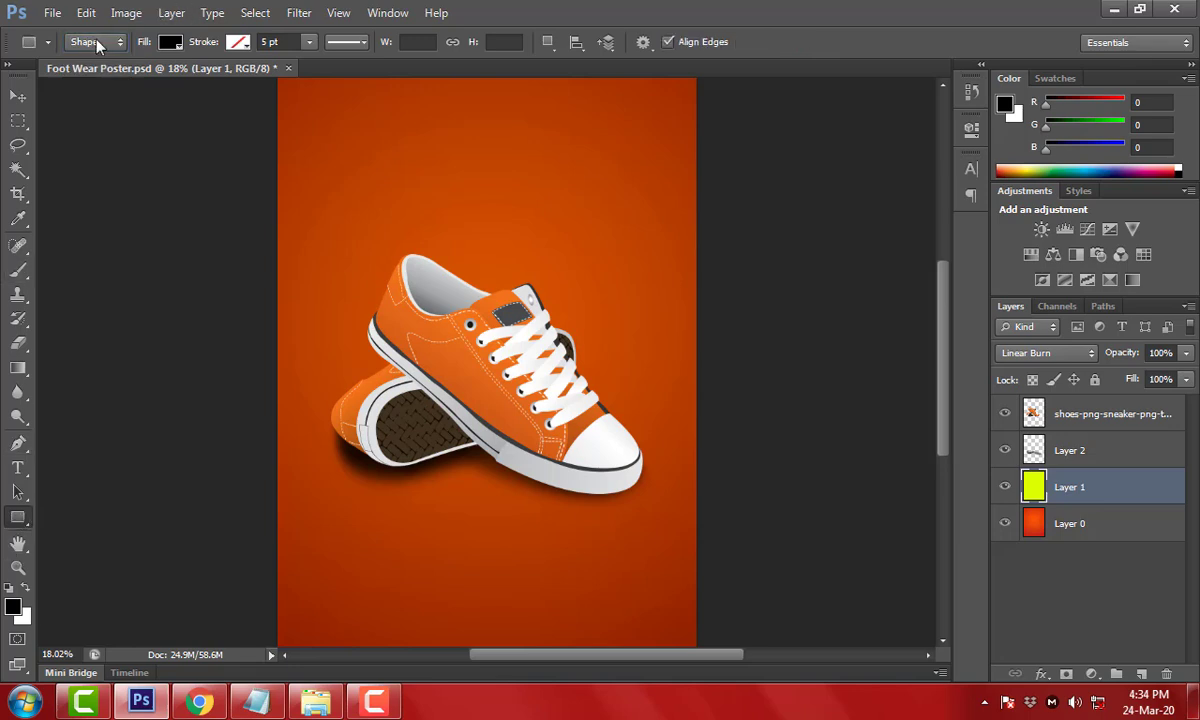
pyautogui.press('Tab')
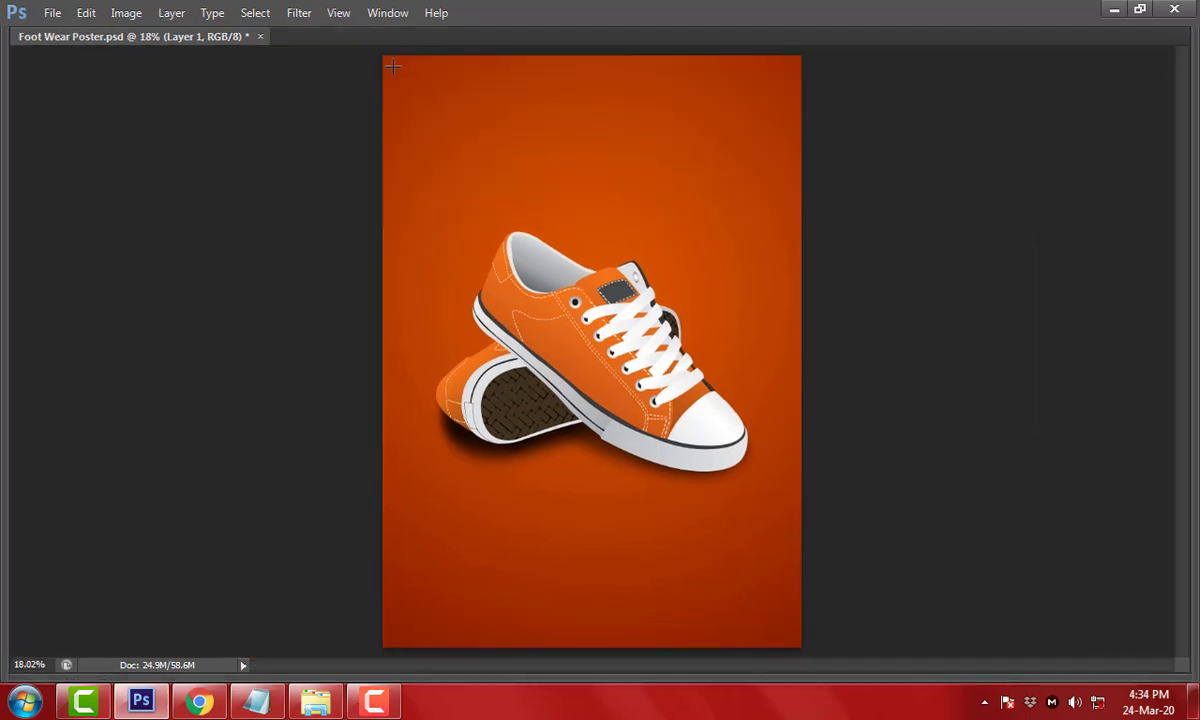
pyautogui.moveTo(393, 67); pyautogui.dragTo(787, 632)
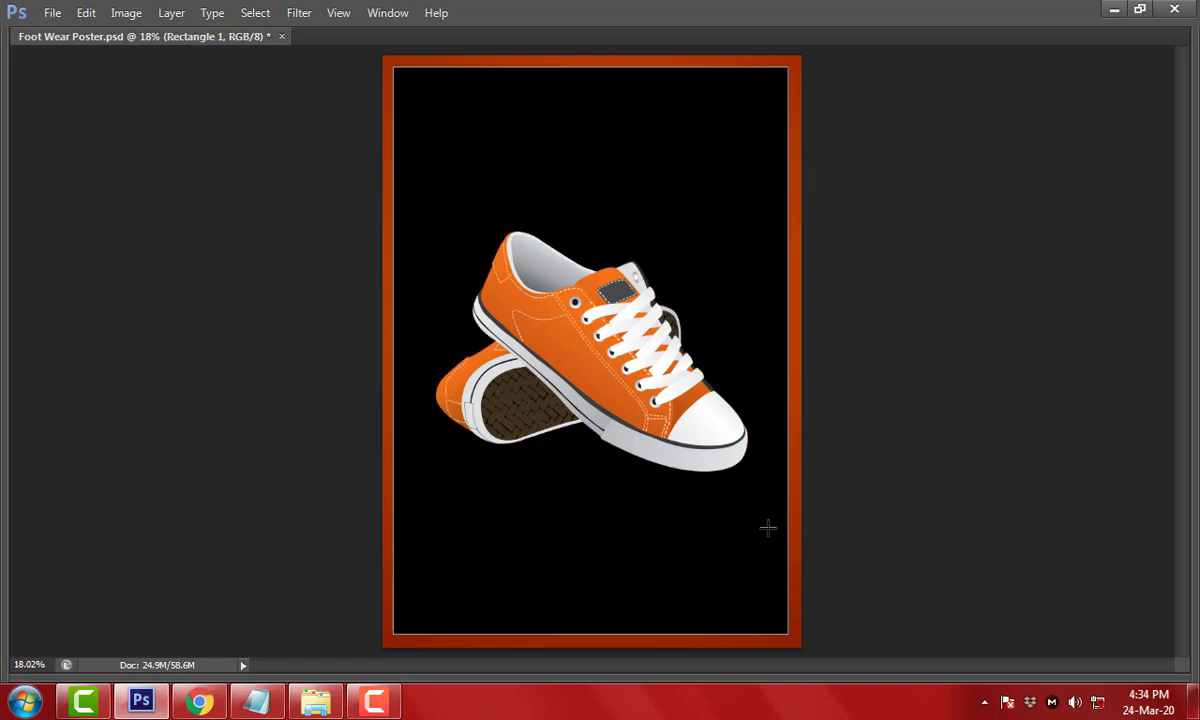
pyautogui.press('Tab')
# Give the rectangle no fill and an orange 3 pt stroke
pyautogui.click(170, 42)
pyautogui.click(238, 132)
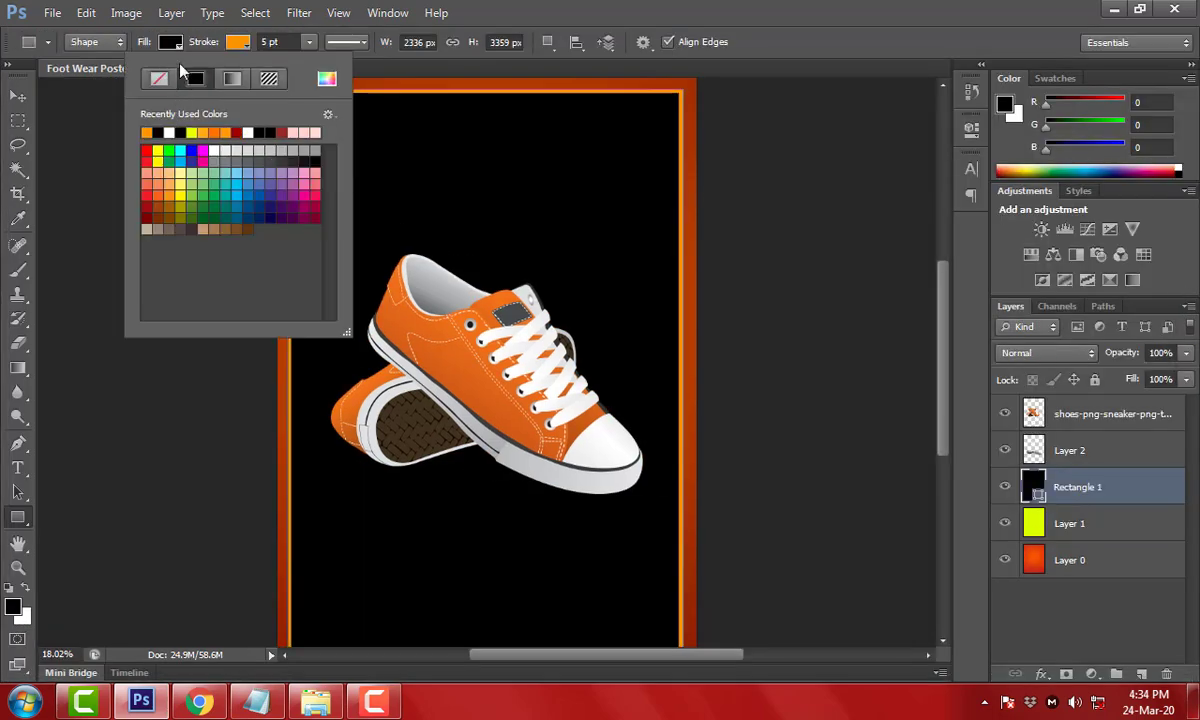
pyautogui.click(91, 78)
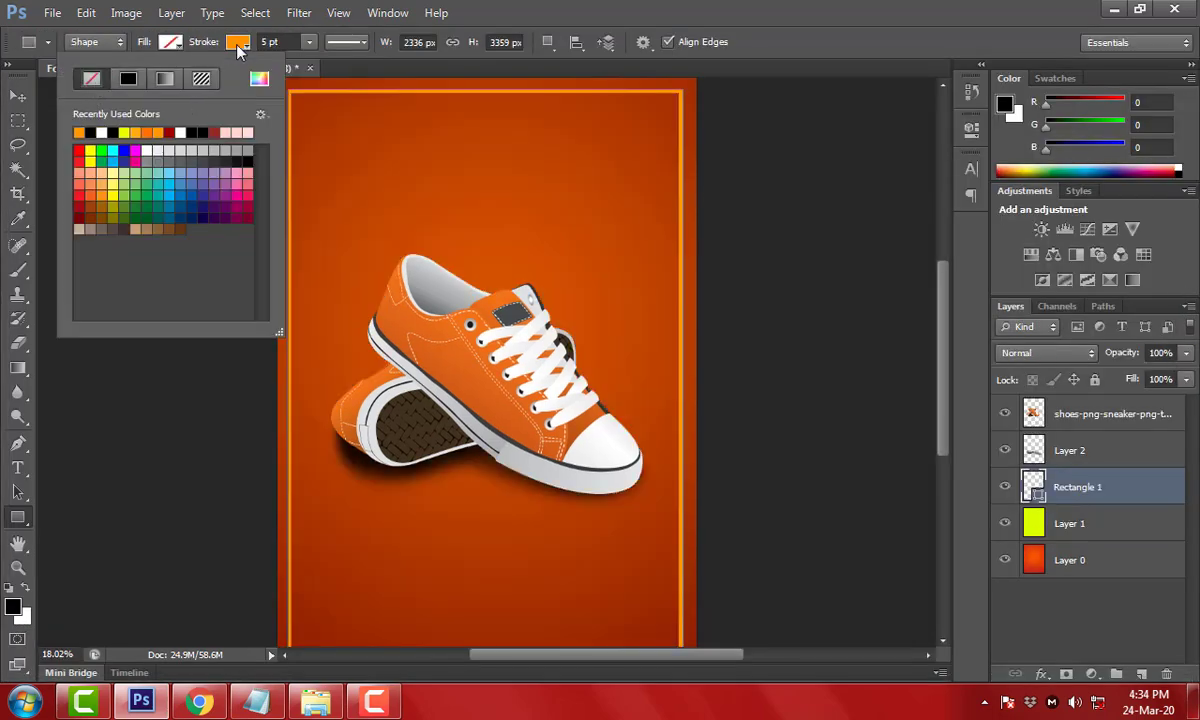
pyautogui.moveTo(226, 45); pyautogui.dragTo(208, 45)
# Make the border dashed with round caps and a dash gap of 3
pyautogui.click(350, 42)
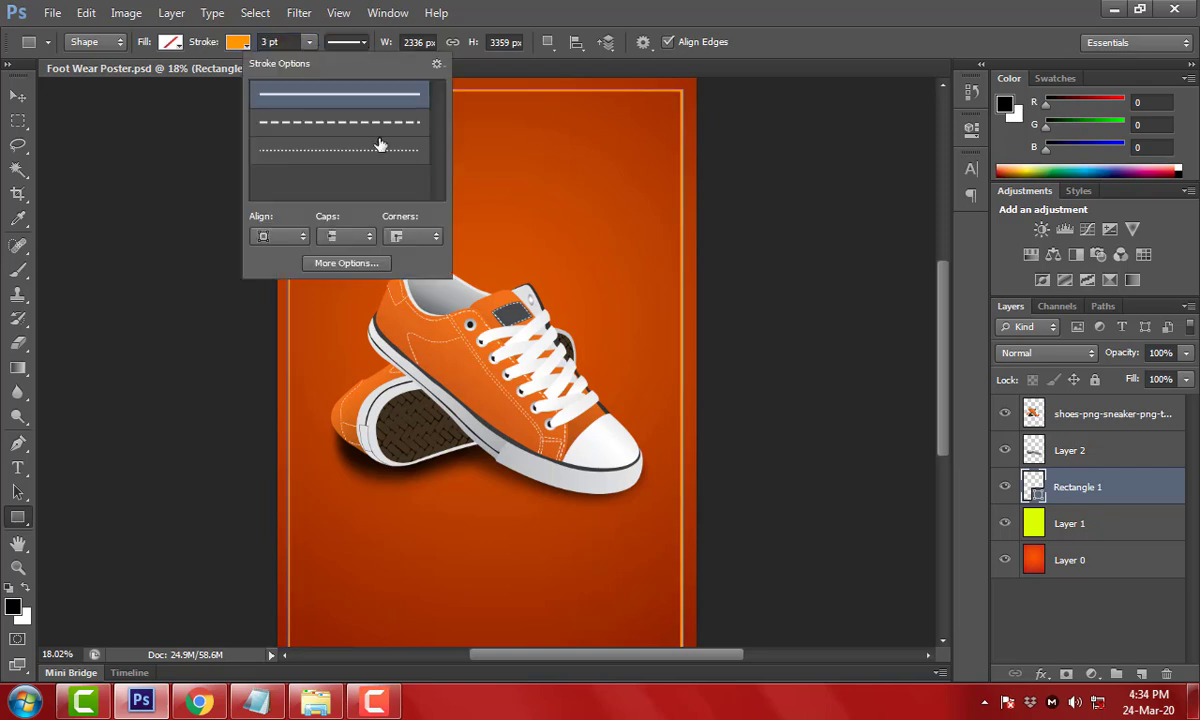
pyautogui.click(333, 237)
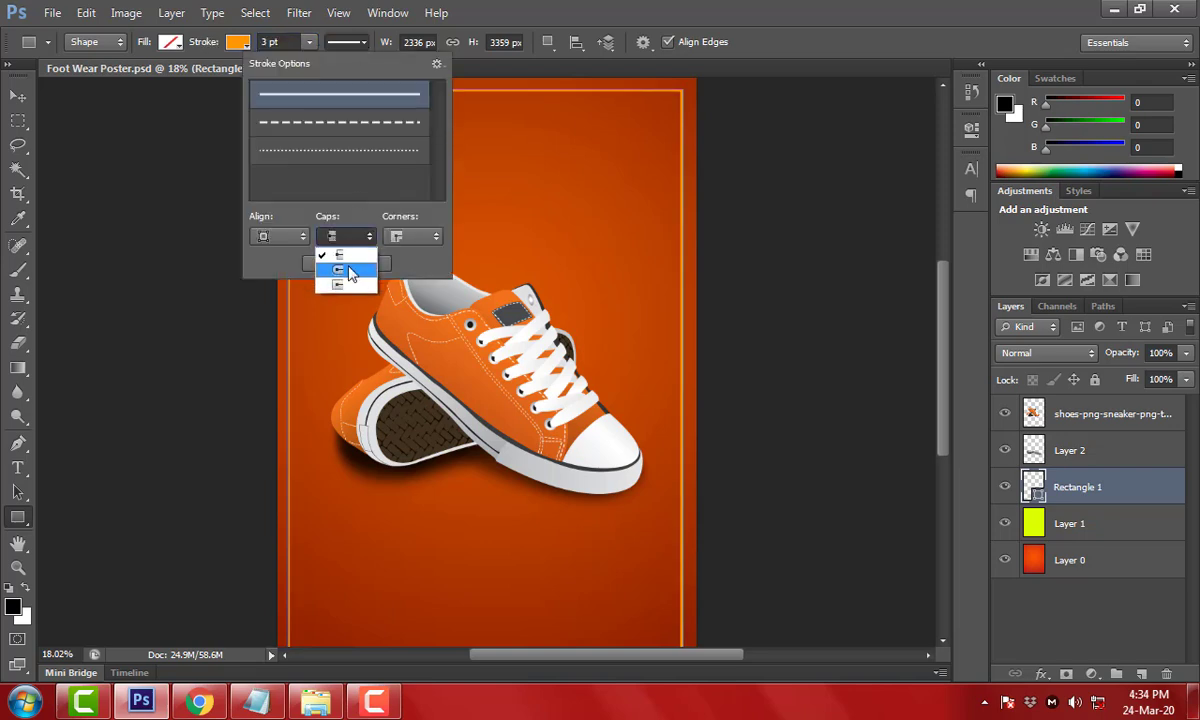
pyautogui.click(350, 272)
pyautogui.click(371, 125)
pyautogui.click(350, 263)
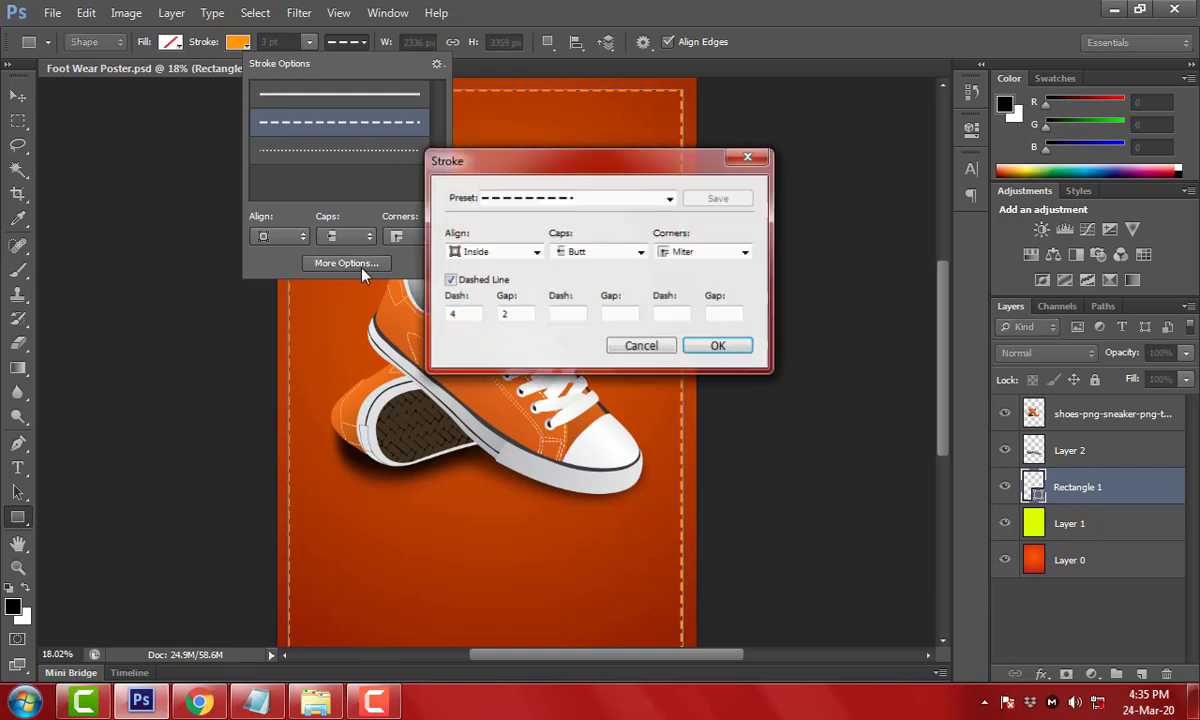
pyautogui.click(660, 198)
pyautogui.click(625, 237)
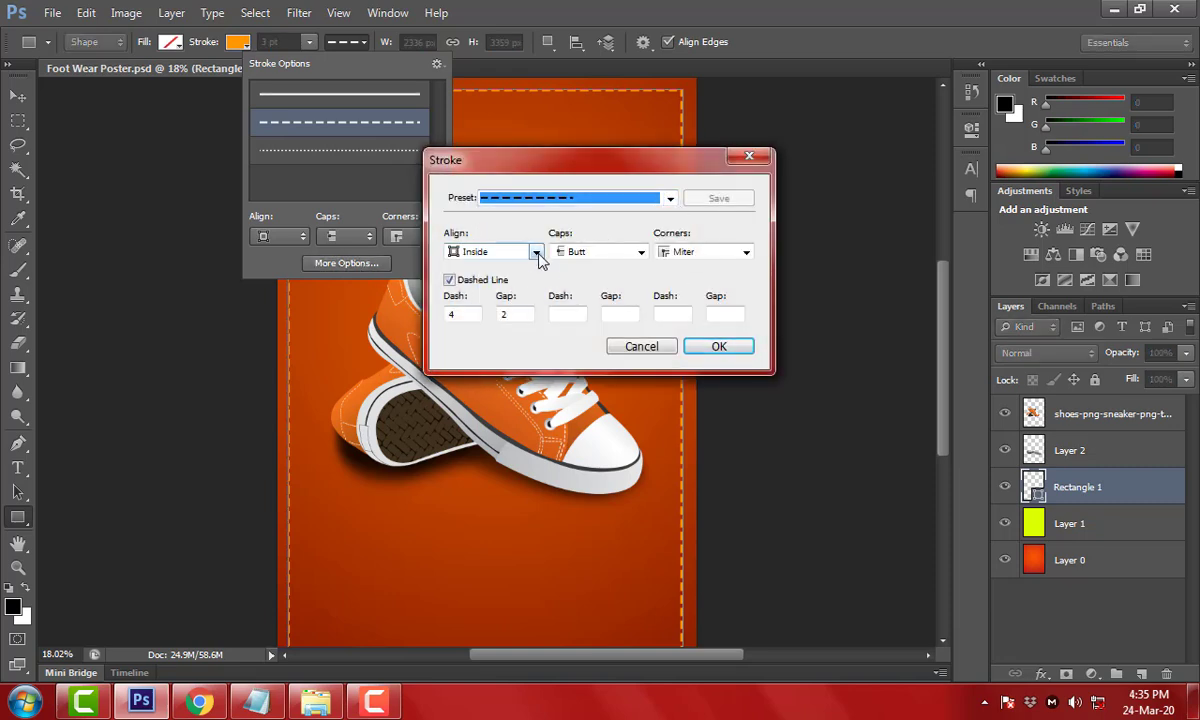
pyautogui.click(549, 198)
pyautogui.doubleClick(515, 314)
pyautogui.write('3')
pyautogui.press('Tab')
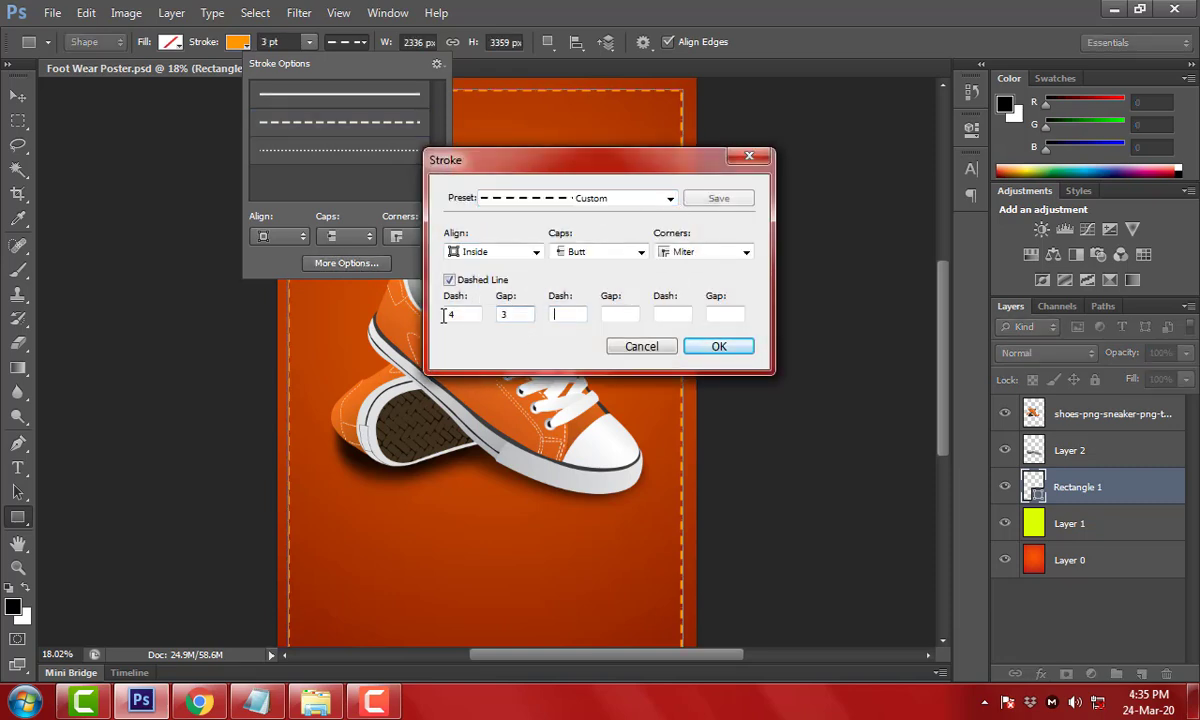
pyautogui.click(688, 346)
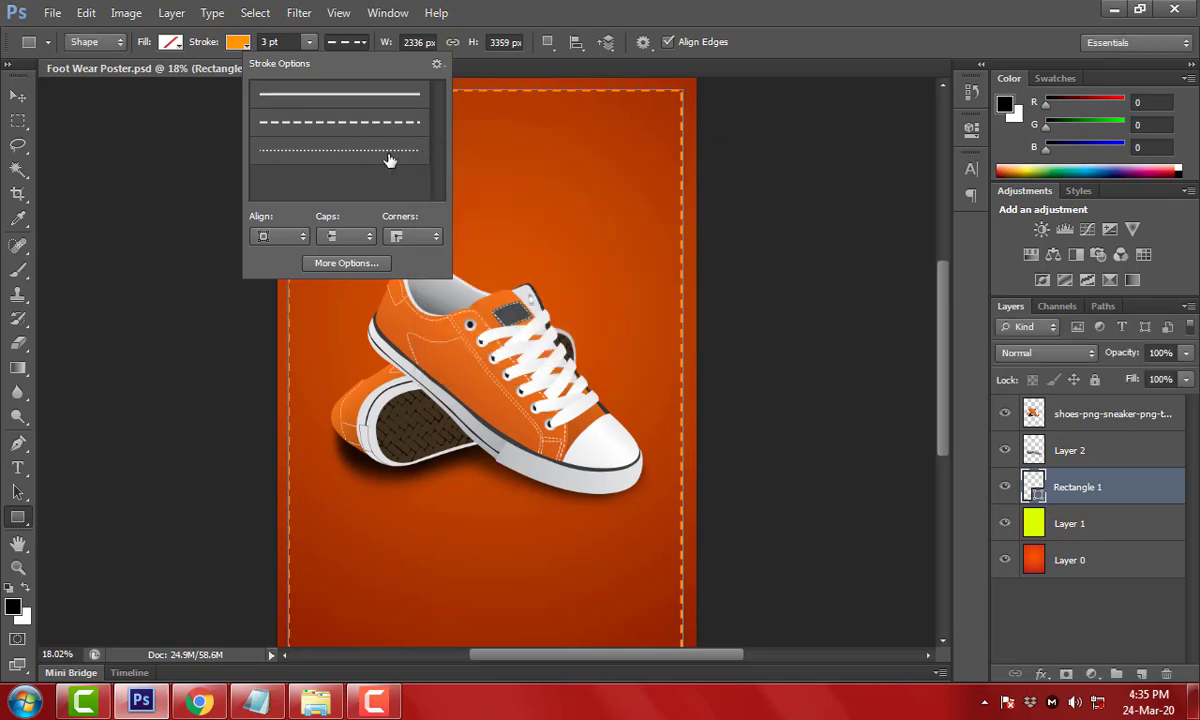
# Switch to the Move tool, check the rectangle layer, and undo the last change
pyautogui.press('v')
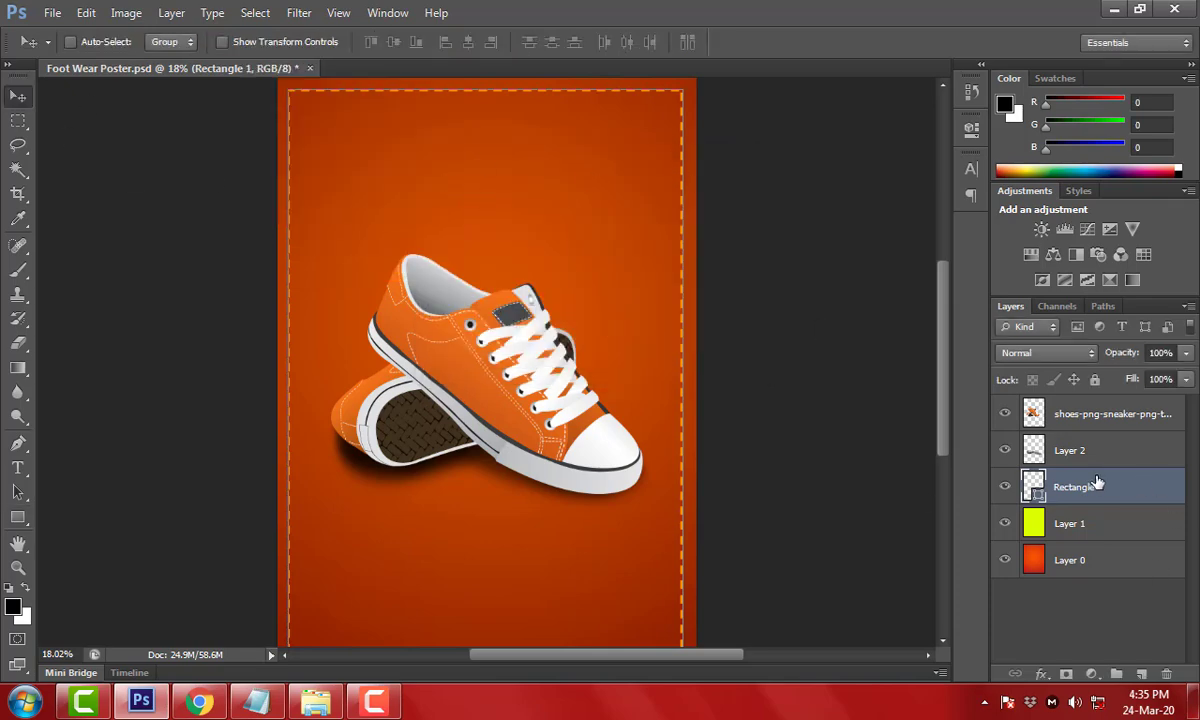
pyautogui.rightClick(1097, 483)
pyautogui.click(959, 182)
pyautogui.press('Tab')
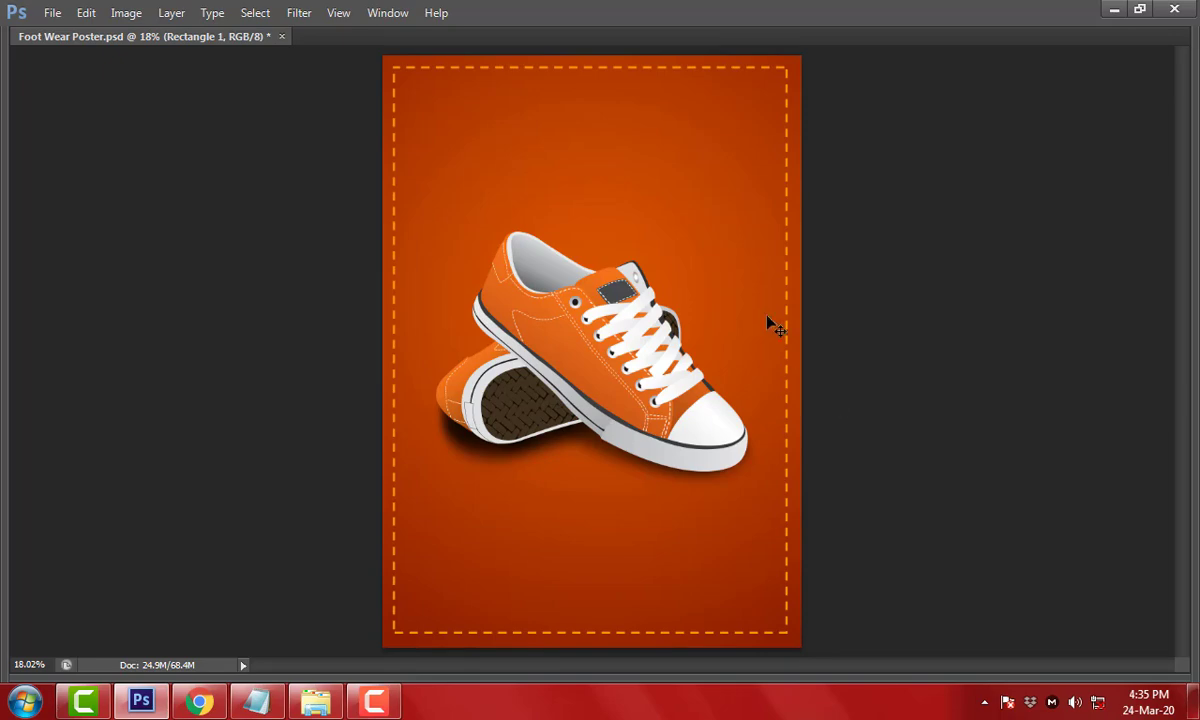
pyautogui.hotkey('ctrl', 'z')
pyautogui.hotkey('ctrl', 'z')
pyautogui.press('Tab')
pyautogui.press('Tab')
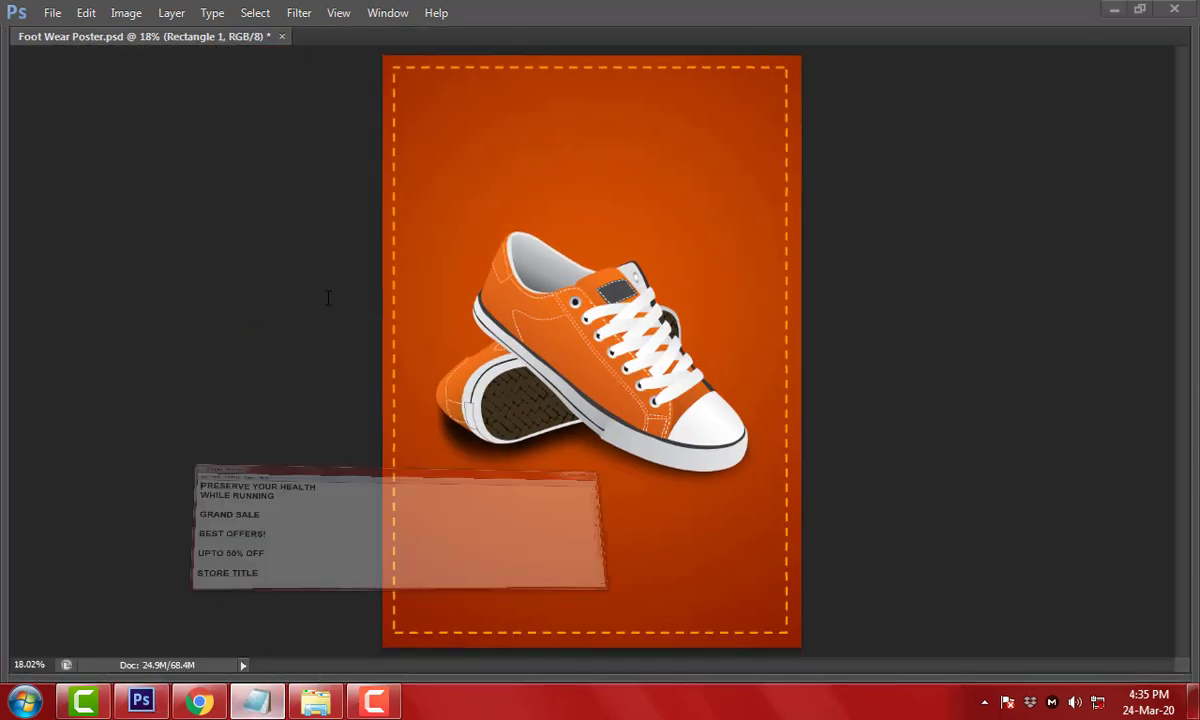
# Copy the poster text from Notepad and bring the top of the poster into view
pyautogui.click(257, 702)
pyautogui.moveTo(329, 170); pyautogui.dragTo(100, 138)
pyautogui.hotkey('ctrl', 'c')
pyautogui.hotkey('alt', 'Tab')
pyautogui.scroll(3, 876, 257)
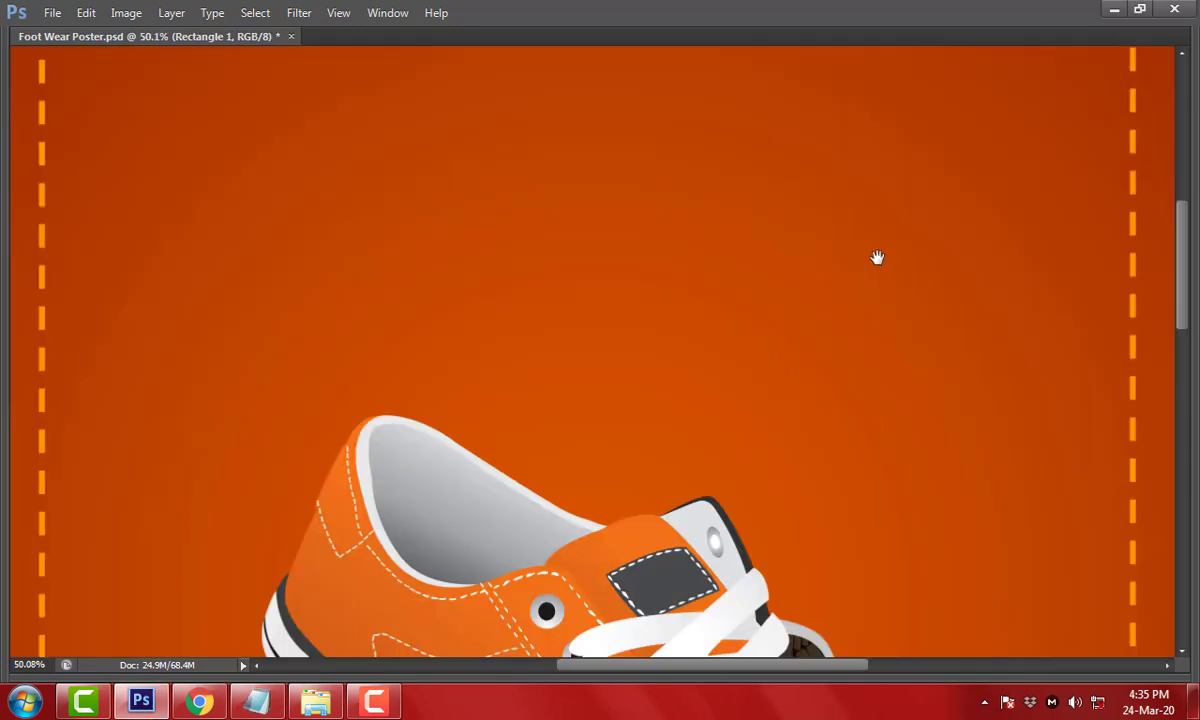
pyautogui.moveTo(876, 257); pyautogui.dragTo(888, 444)
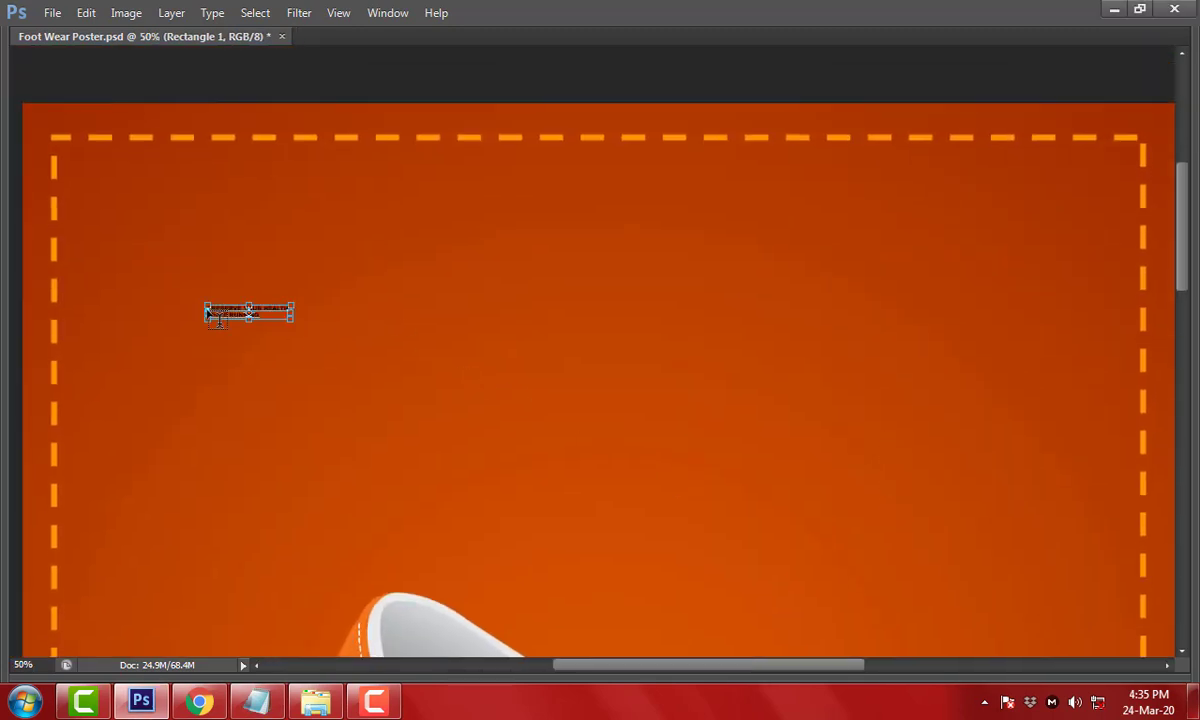
# Enlarge the pasted text block and delete its WHILE RUNNING line
pyautogui.moveTo(292, 305); pyautogui.dragTo(886, 135)
pyautogui.click(640, 286)
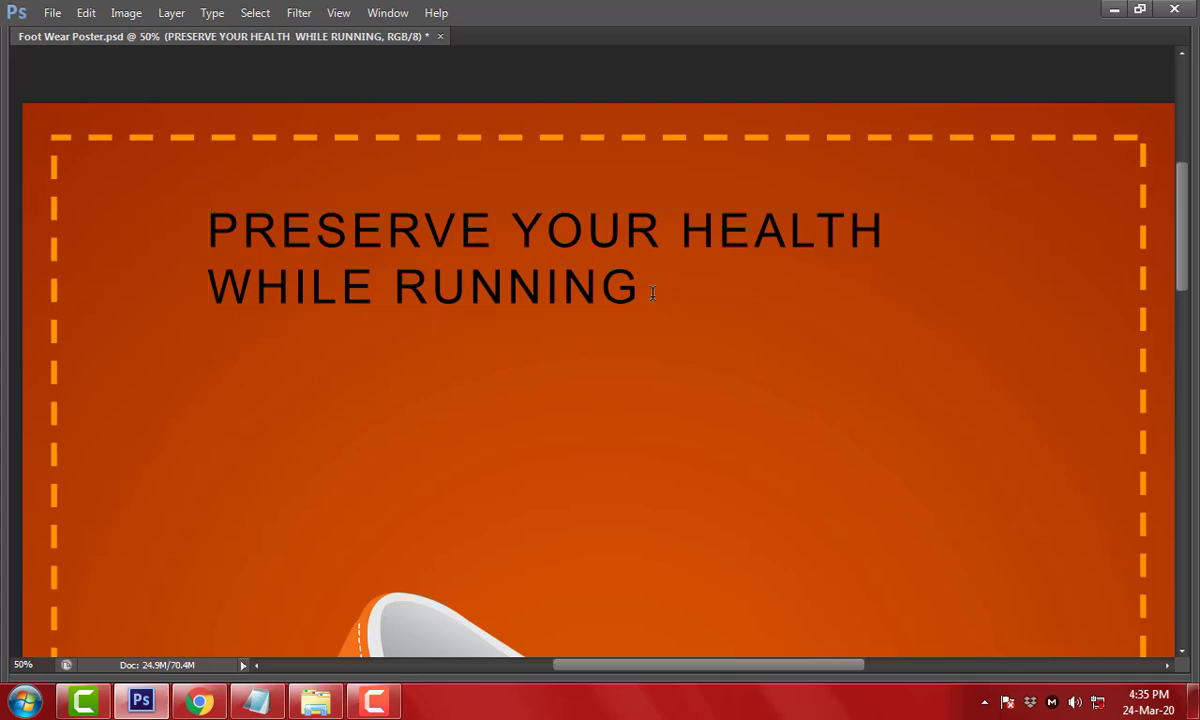
pyautogui.moveTo(640, 286); pyautogui.dragTo(268, 310)
pyautogui.press('BackSpace')
pyautogui.press('BackSpace')
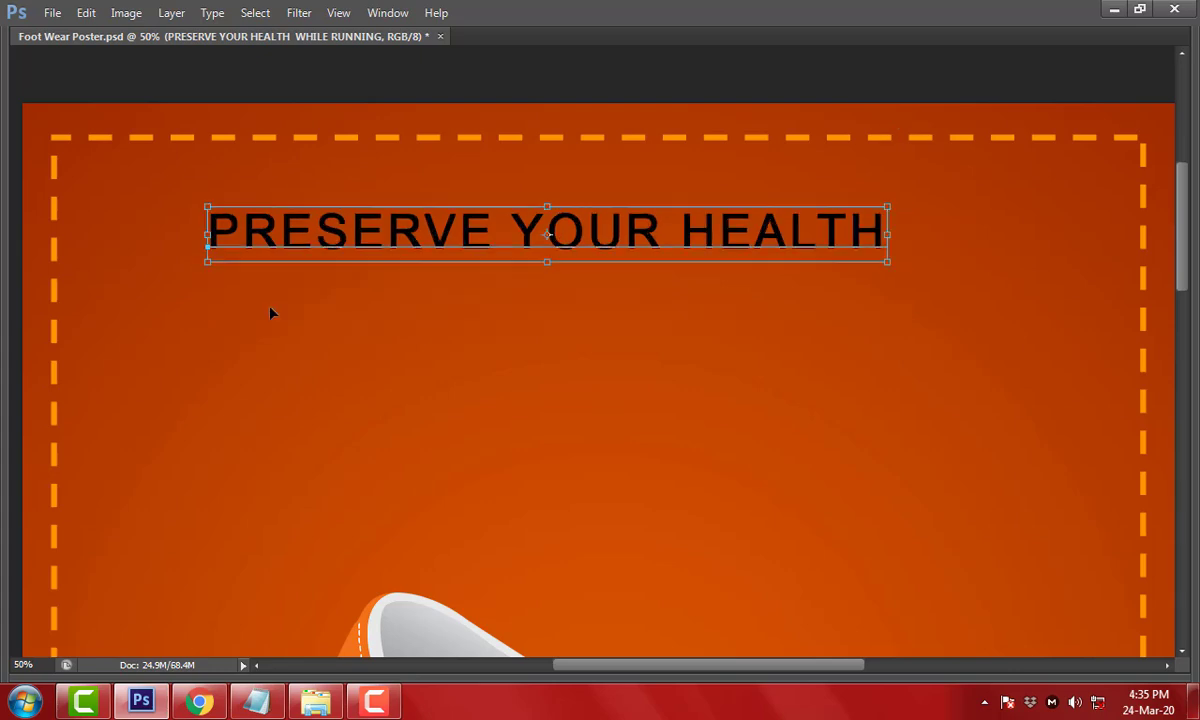
pyautogui.click(270, 313)
# Set the PRESERVE YOUR HEALTH headline font to Arnelle Hollow
pyautogui.tripleClick(550, 232)
pyautogui.hotkey('ctrl', 't')
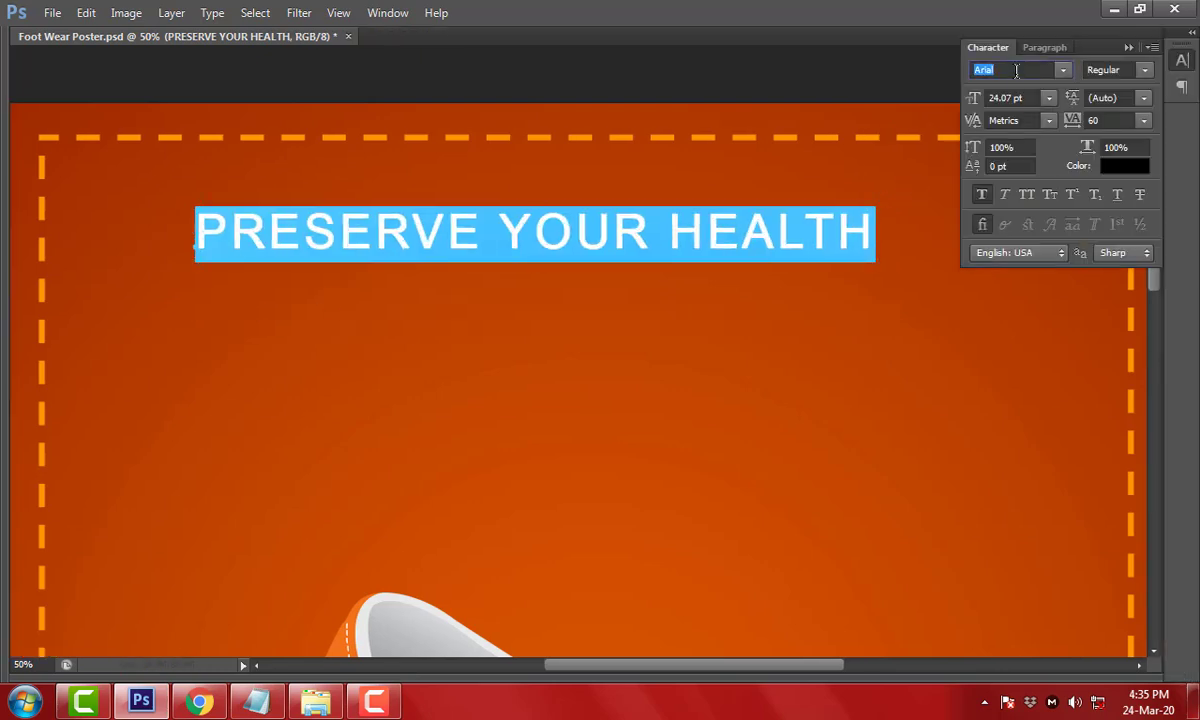
pyautogui.press('Down')
pyautogui.press('Down')
pyautogui.press('Down')
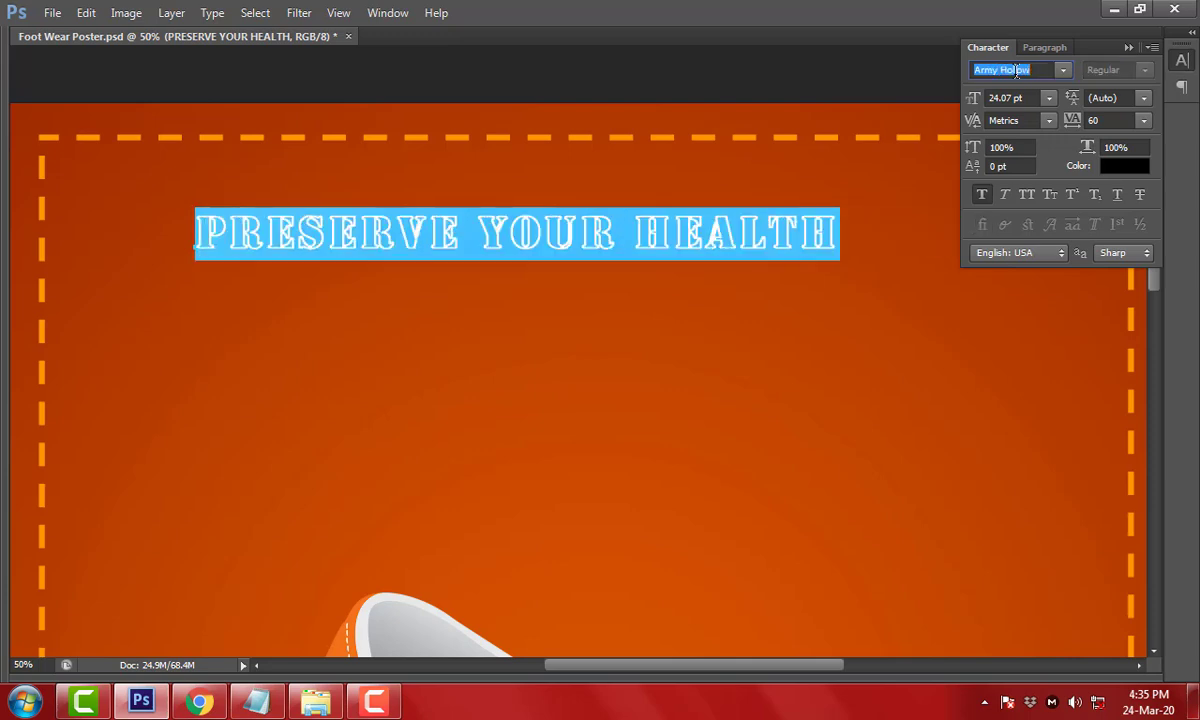
pyautogui.press('Down')
pyautogui.press('Down')
pyautogui.press('Down')
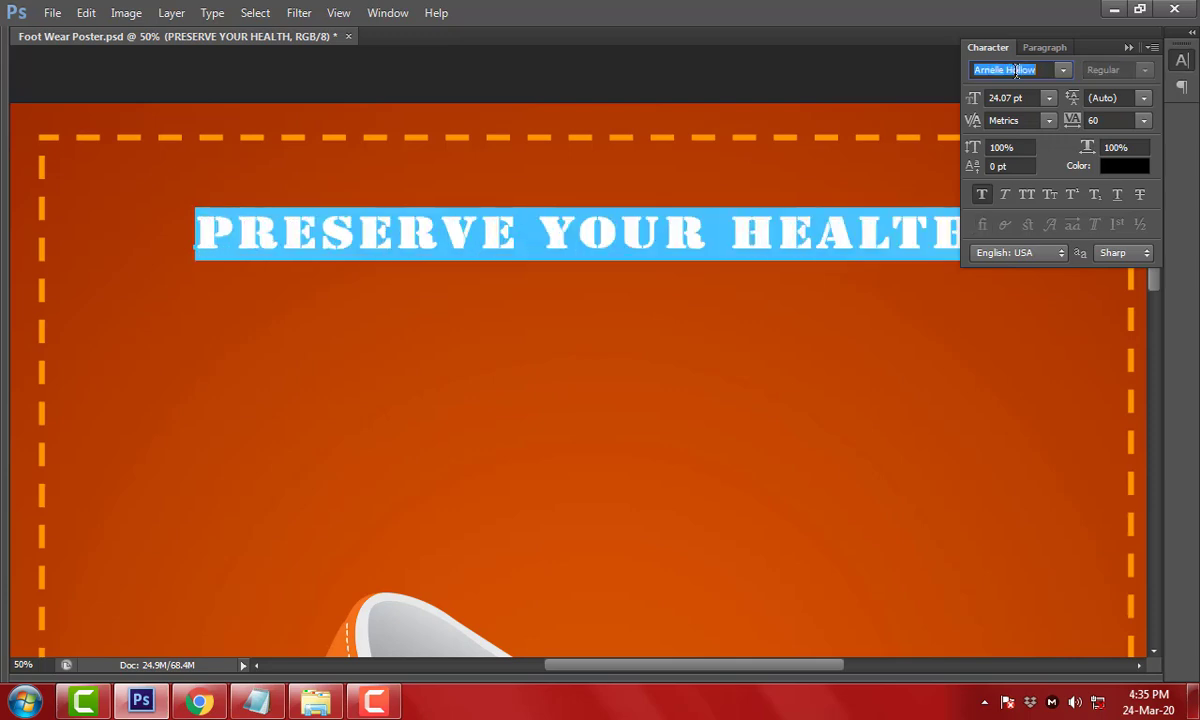
pyautogui.press('Down')
pyautogui.press('Return')
pyautogui.hotkey('ctrl', 'Return')
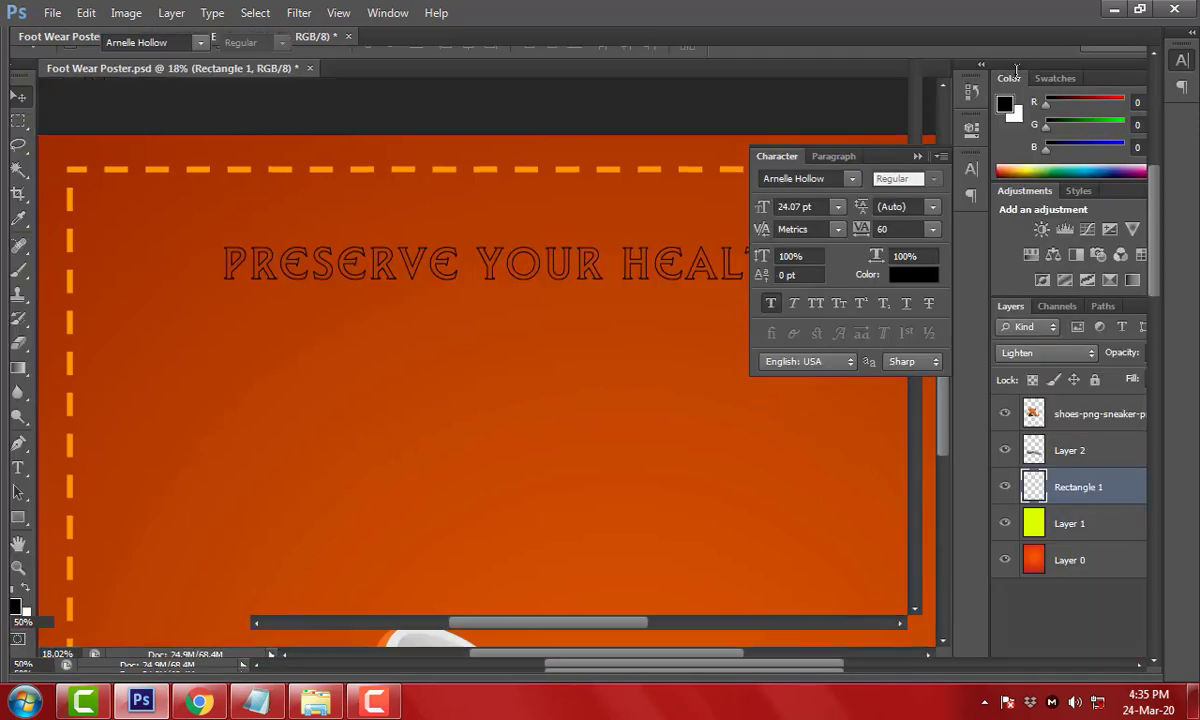
# Scale the headline wider, move it to the top, and duplicate it below
pyautogui.hotkey('ctrl', '0')
pyautogui.hotkey('ctrl', 't')
pyautogui.moveTo(710, 289); pyautogui.dragTo(919, 380)
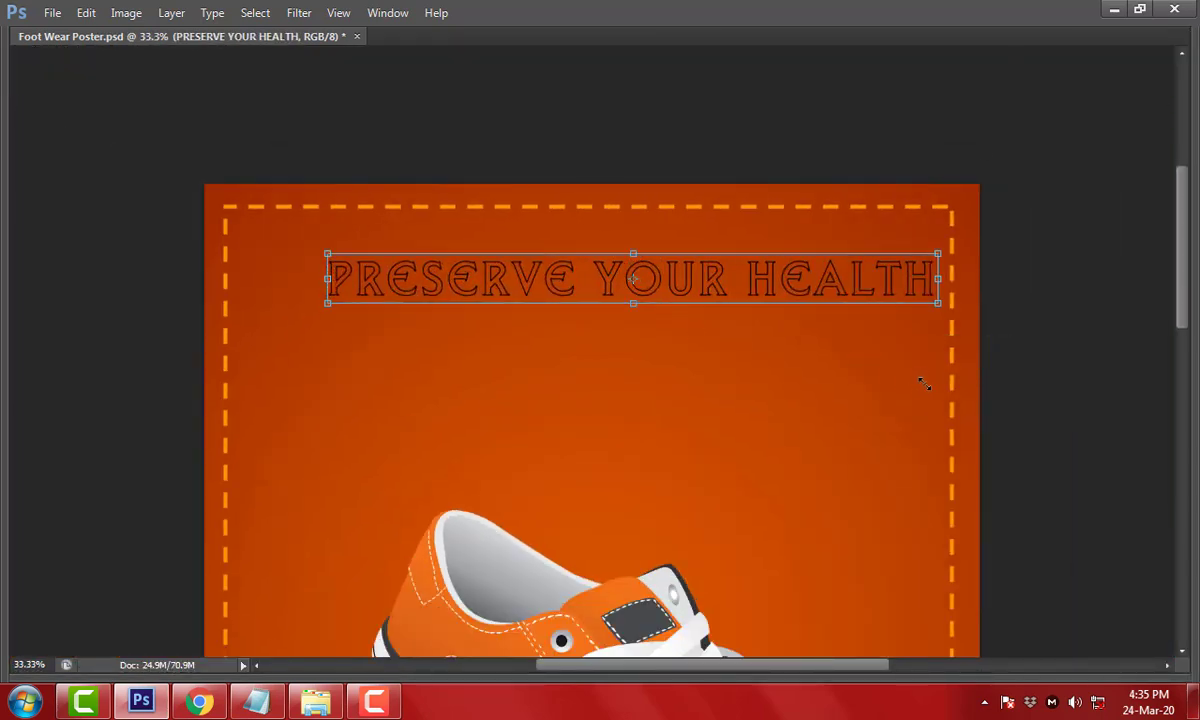
pyautogui.moveTo(770, 270); pyautogui.dragTo(690, 295)
pyautogui.hotkey('ctrl', 't')
pyautogui.moveTo(862, 268); pyautogui.dragTo(919, 249)
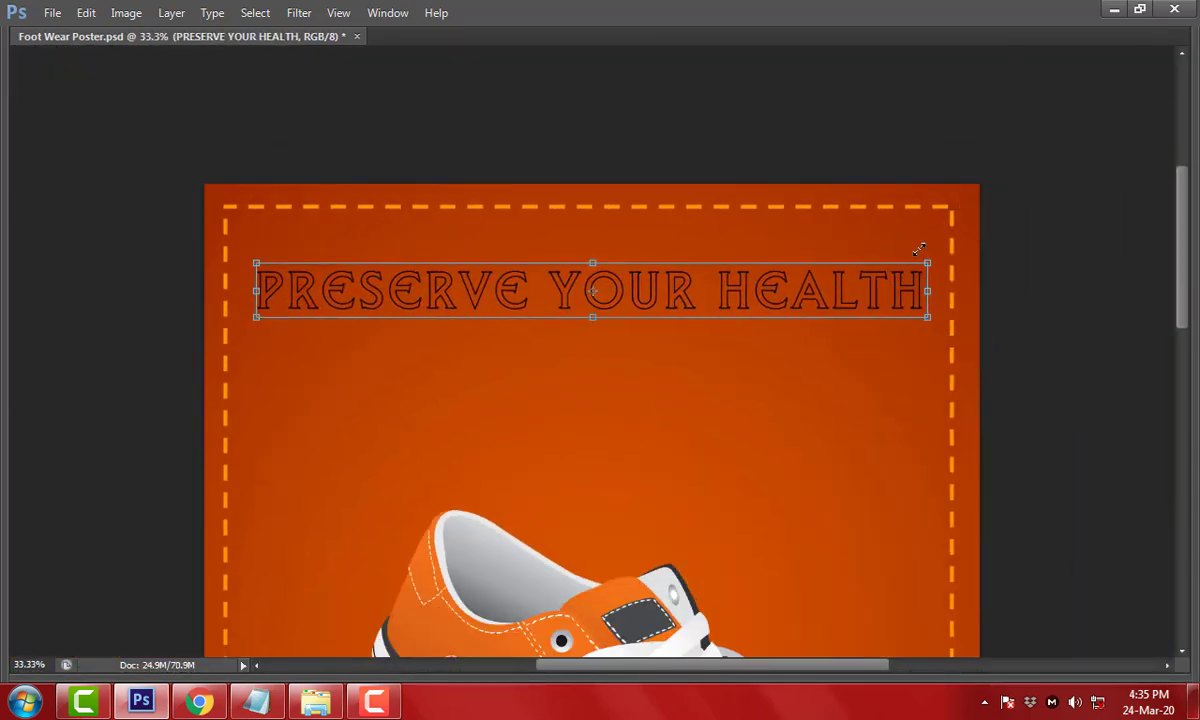
pyautogui.press('Return')
pyautogui.moveTo(742, 294); pyautogui.dragTo(742, 279)
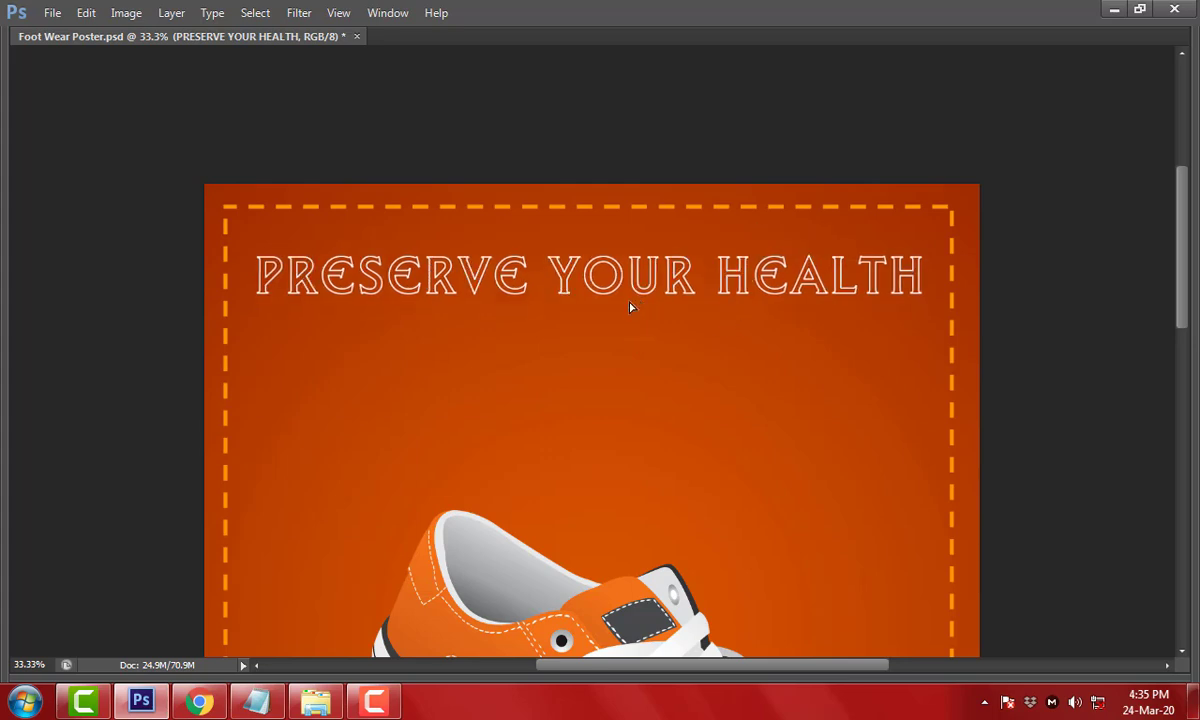
pyautogui.moveTo(630, 307)
pyautogui.mouseDown()
pyautogui.moveTo(630, 362)
pyautogui.moveTo(738, 353)
pyautogui.mouseUp()
# Replace the duplicate's text with WHILE RUNNING, split onto two lines
pyautogui.doubleClick(630, 350)
pyautogui.write('WHILE RUNNINGt')
pyautogui.click(601, 332)
pyautogui.press('Return')
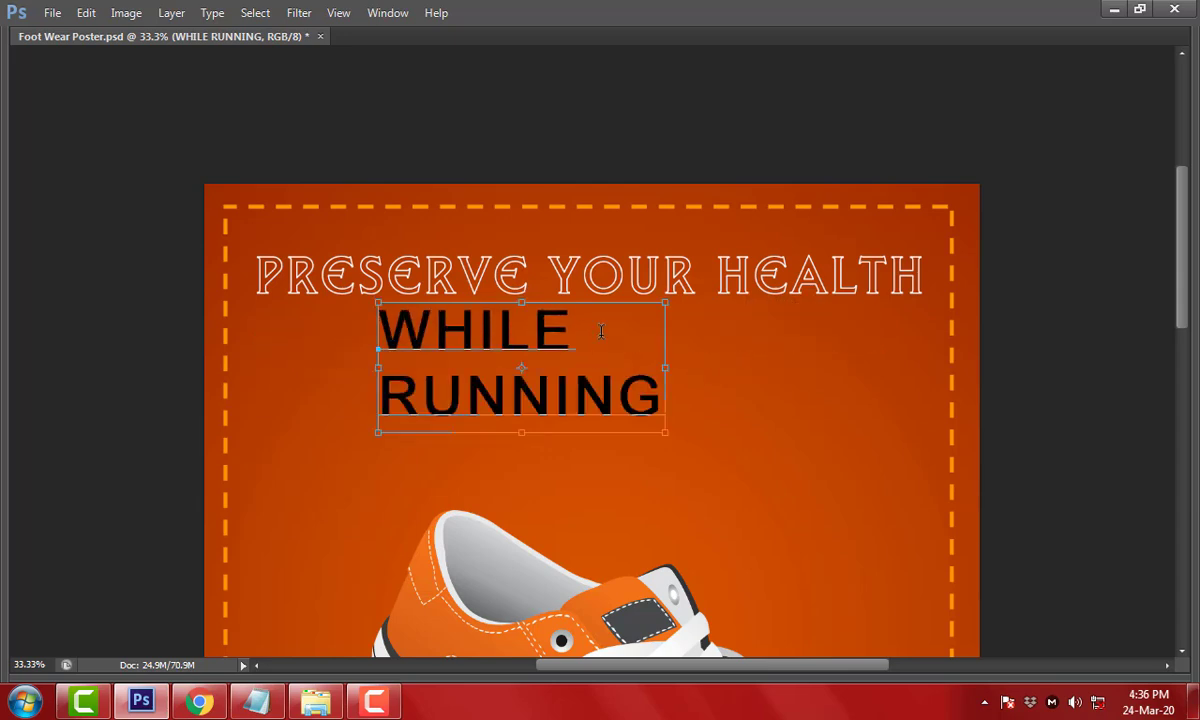
# Centre-align the two WHILE RUNNING lines
pyautogui.hotkey('ctrl', 'a')
pyautogui.hotkey('ctrl', 't')
pyautogui.click(1058, 46)
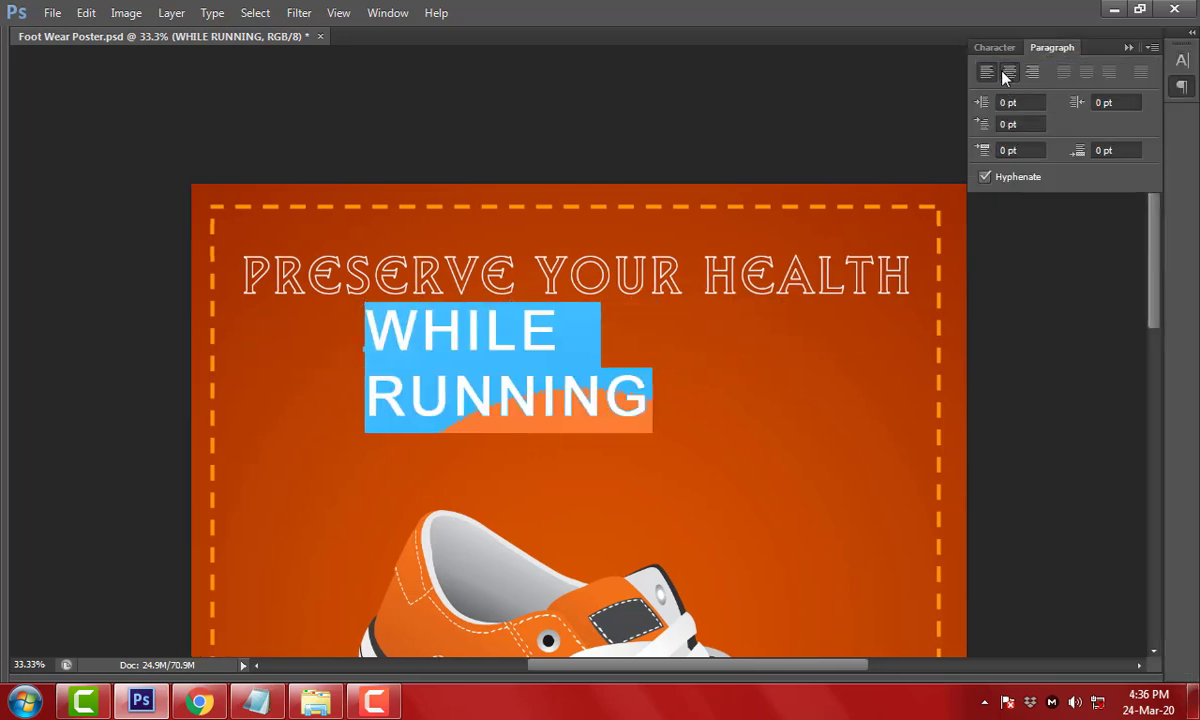
pyautogui.click(1008, 73)
pyautogui.hotkey('ctrl', 'Return')
# Move WHILE RUNNING to the centre of the poster, nudging it slightly right
pyautogui.moveTo(316, 375); pyautogui.dragTo(514, 380)
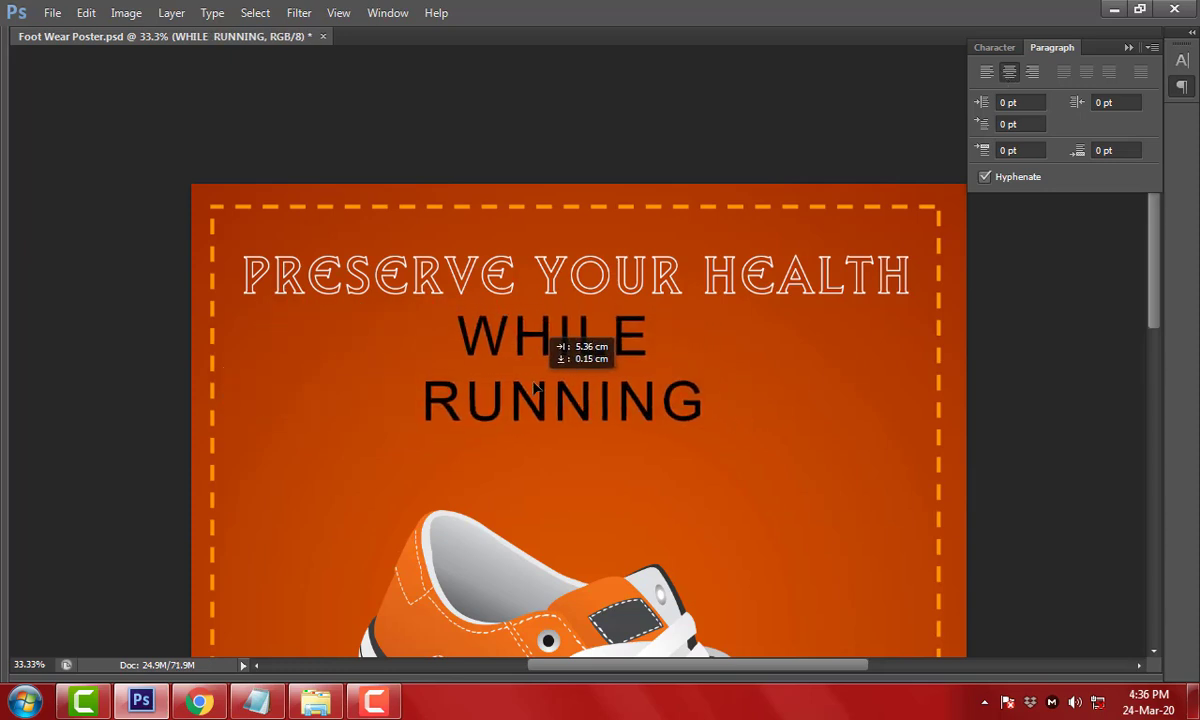
pyautogui.hotkey('ctrl', 'alt', 'z')
pyautogui.hotkey('ctrl', 'shift', 'z')
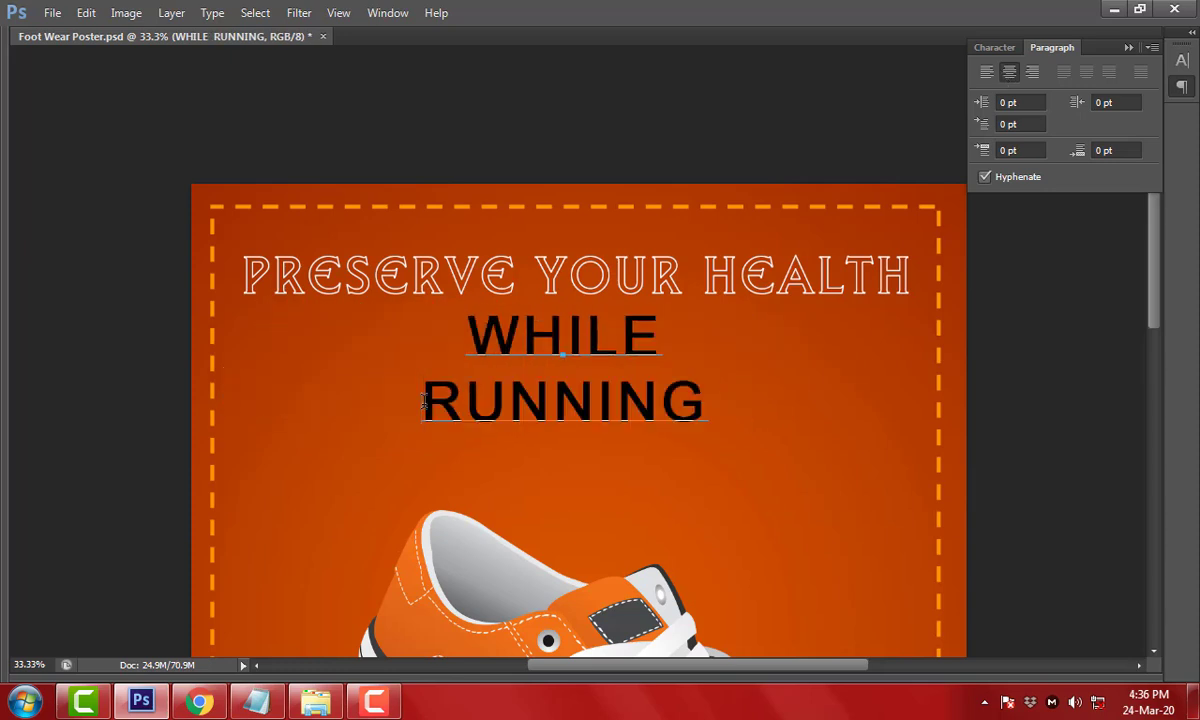
pyautogui.press('Tab')
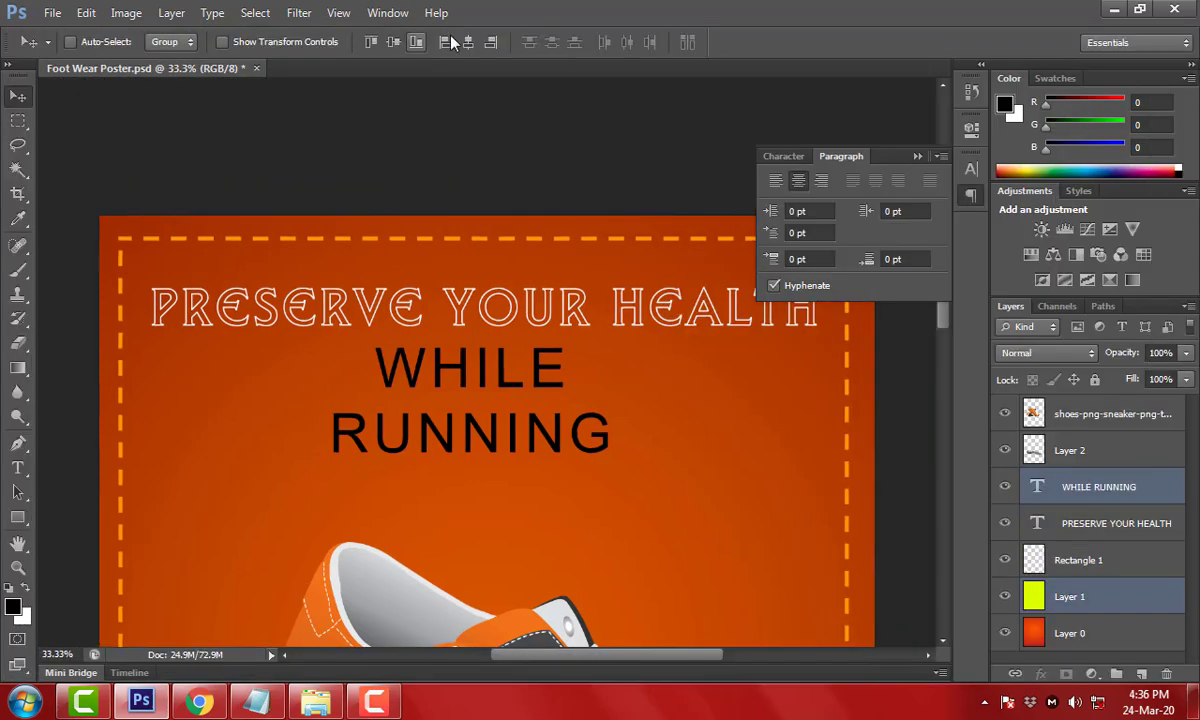
pyautogui.moveTo(640, 375); pyautogui.dragTo(656, 375)
pyautogui.press('Tab')
# Scroll the font list to Arroyo and apply it to the WHILE RUNNING heading
pyautogui.doubleClick(640, 395)
pyautogui.hotkey('ctrl', 'a')
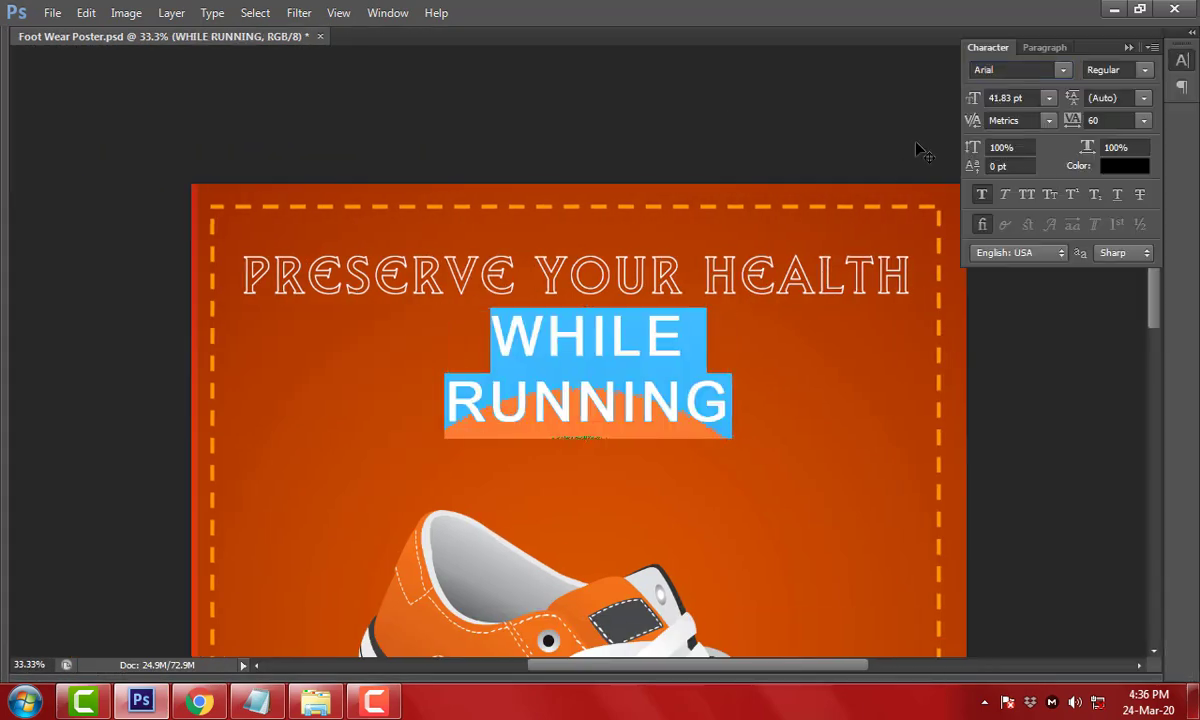
pyautogui.scroll(-1, 1033, 71)
pyautogui.scroll(-2, 1033, 71)
pyautogui.scroll(-2, 1033, 71)
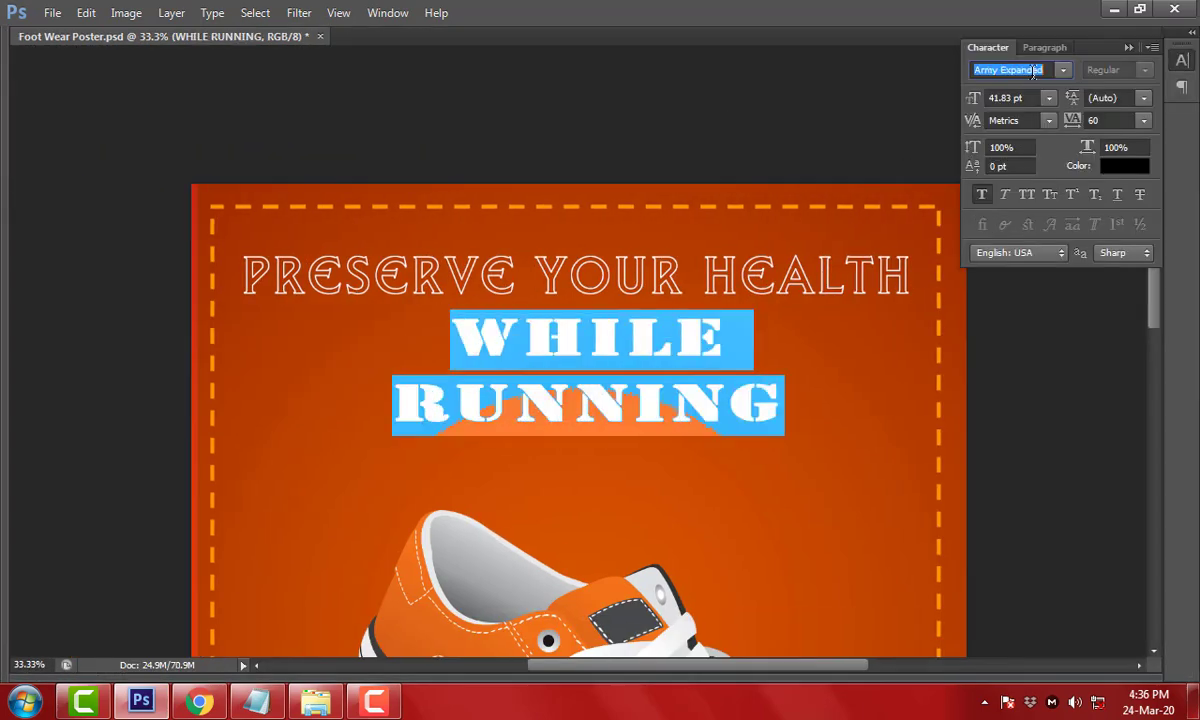
pyautogui.scroll(-2, 1033, 71)
pyautogui.scroll(-1, 1033, 71)
pyautogui.scroll(-2, 1033, 71)
pyautogui.scroll(-1, 1033, 71)
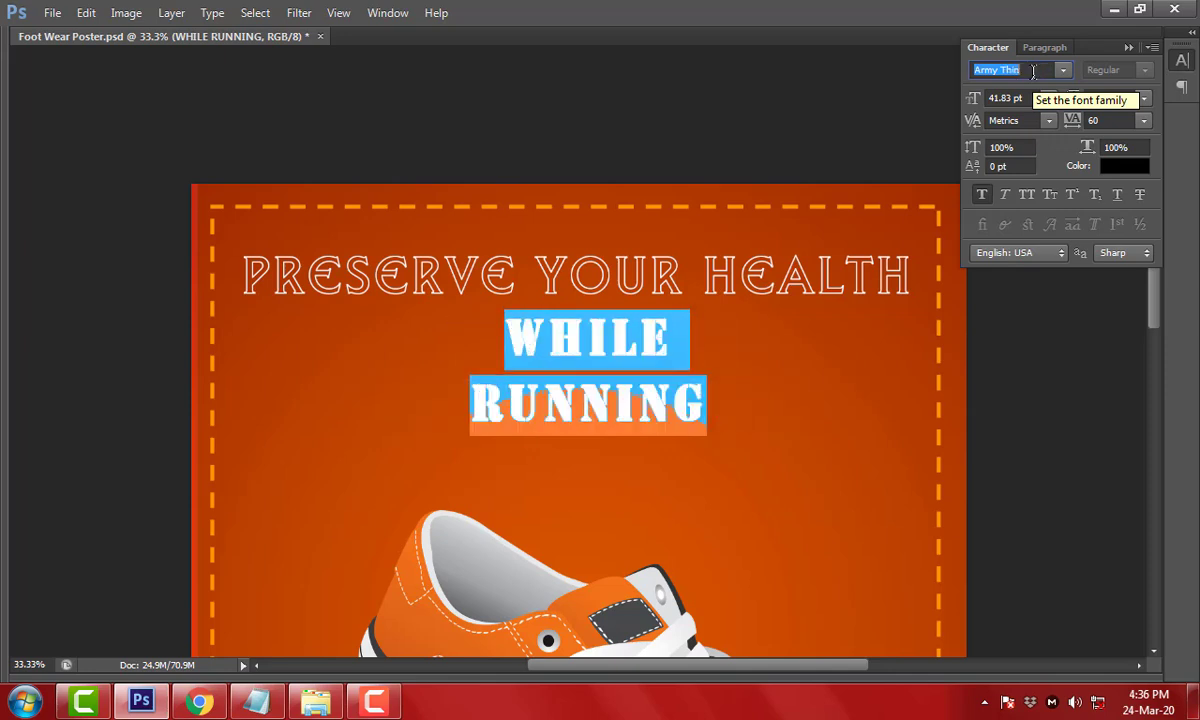
pyautogui.scroll(-2, 1033, 71)
pyautogui.scroll(-1, 1033, 71)
pyautogui.scroll(-1, 1033, 71)
pyautogui.scroll(-1, 1033, 71)
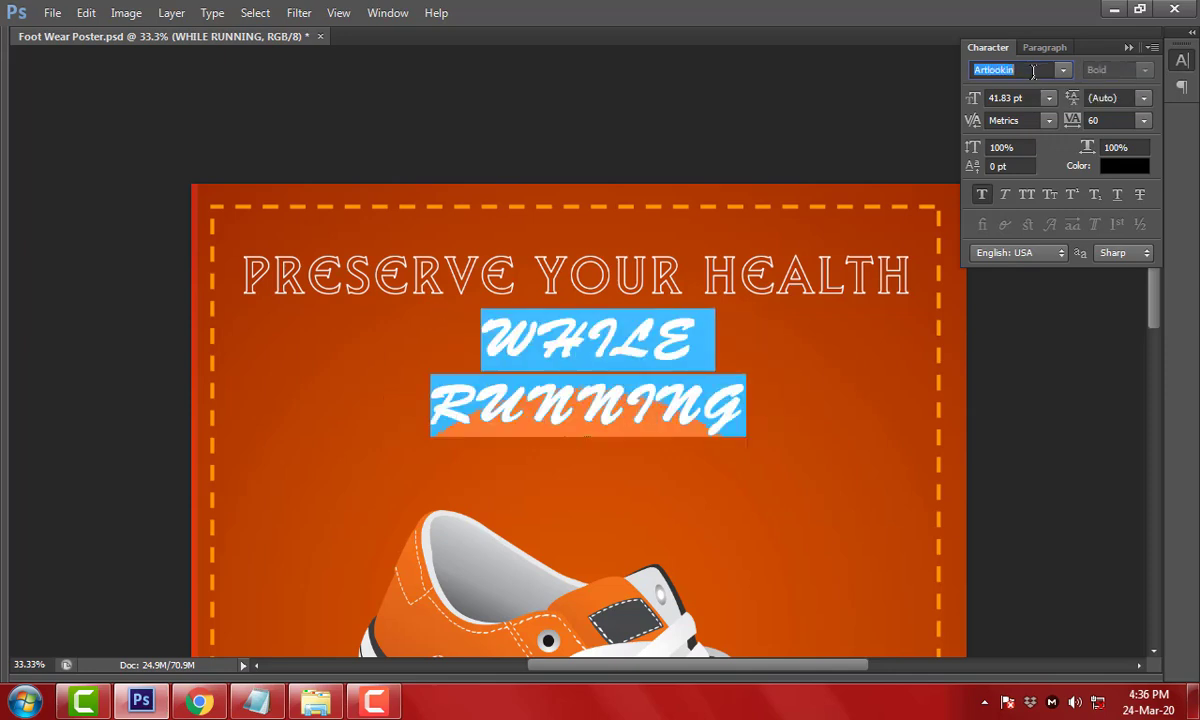
pyautogui.scroll(-1, 1033, 71)
pyautogui.scroll(2, 1033, 71)
pyautogui.hotkey('ctrl', 'Return')
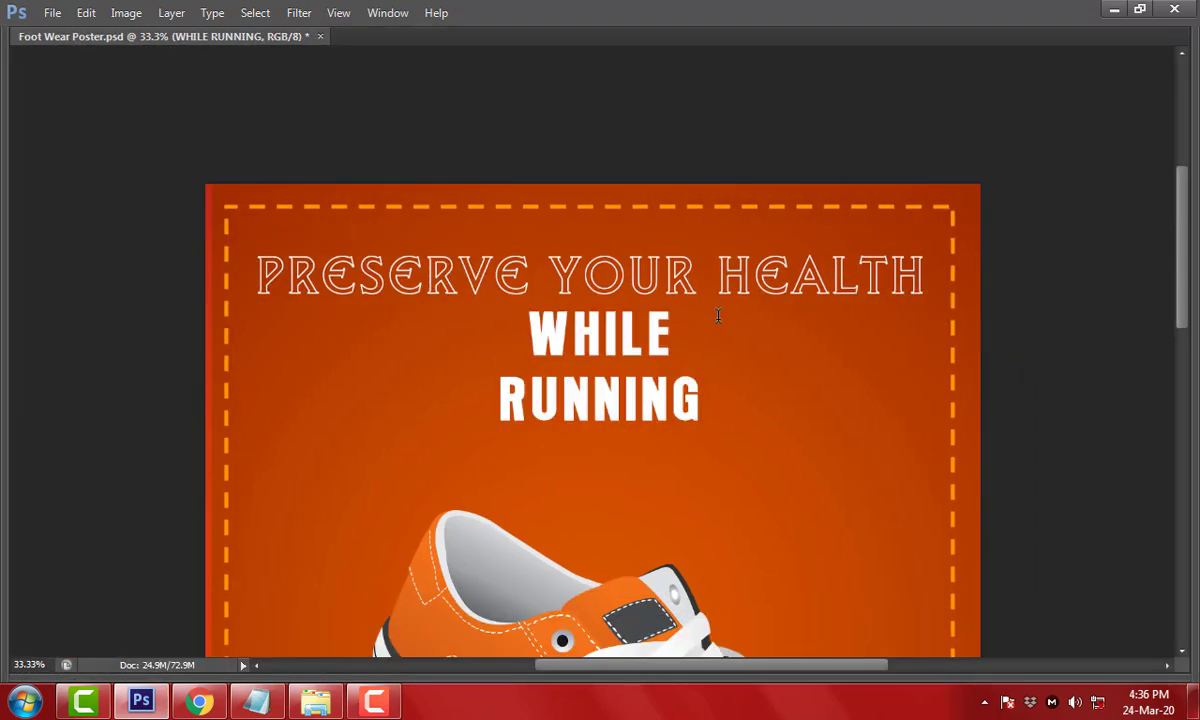
# Shrink WHILE to 25.78 pt and widen its tracking to 920
pyautogui.moveTo(676, 332); pyautogui.dragTo(528, 325)
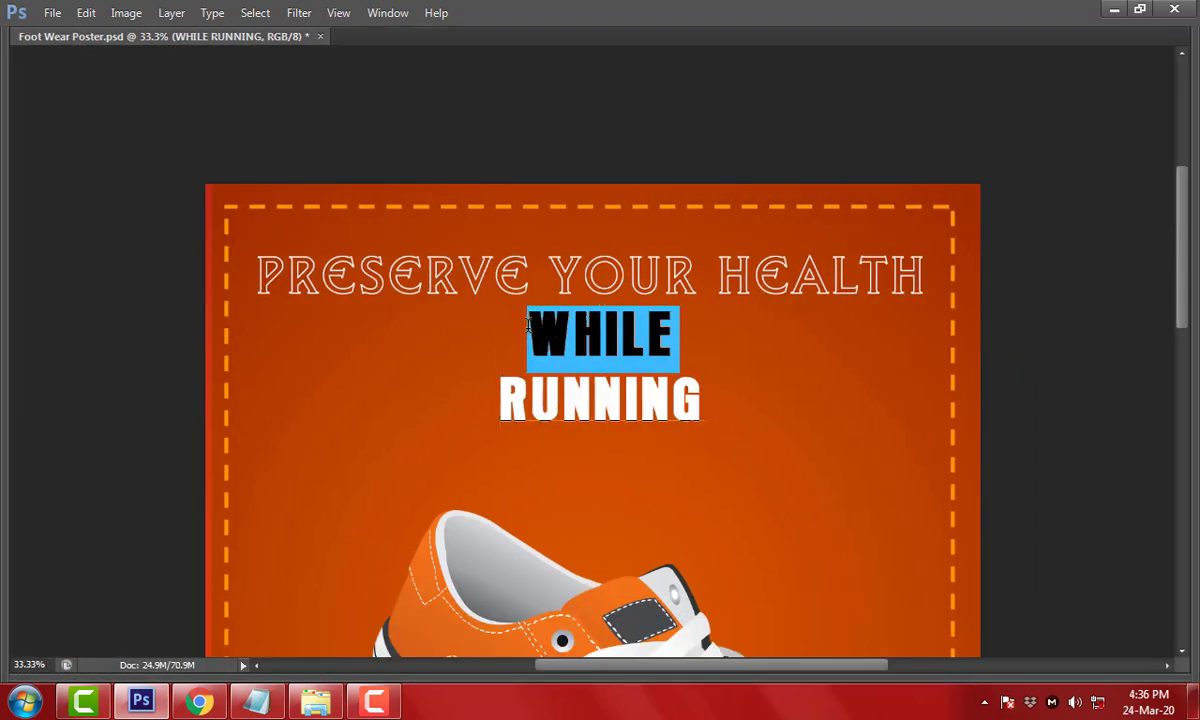
pyautogui.hotkey('ctrl', 'alt', 'Right')
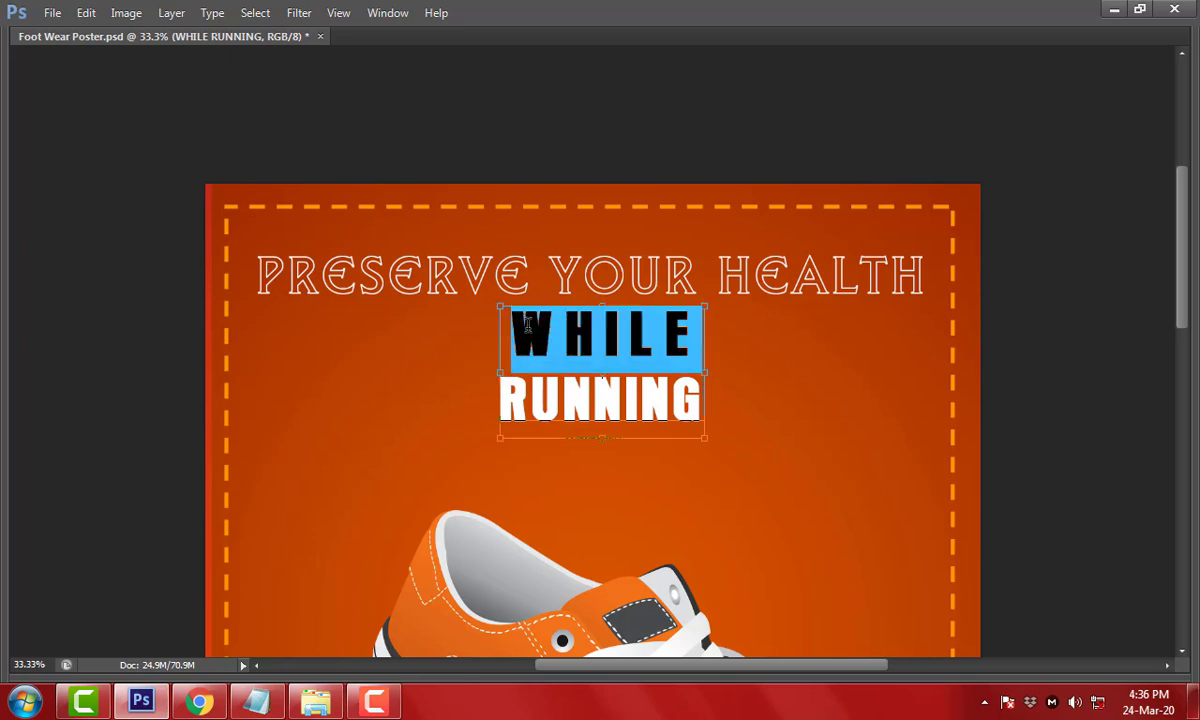
pyautogui.hotkey('ctrl', 'shift', ',')
pyautogui.hotkey('ctrl', 't')
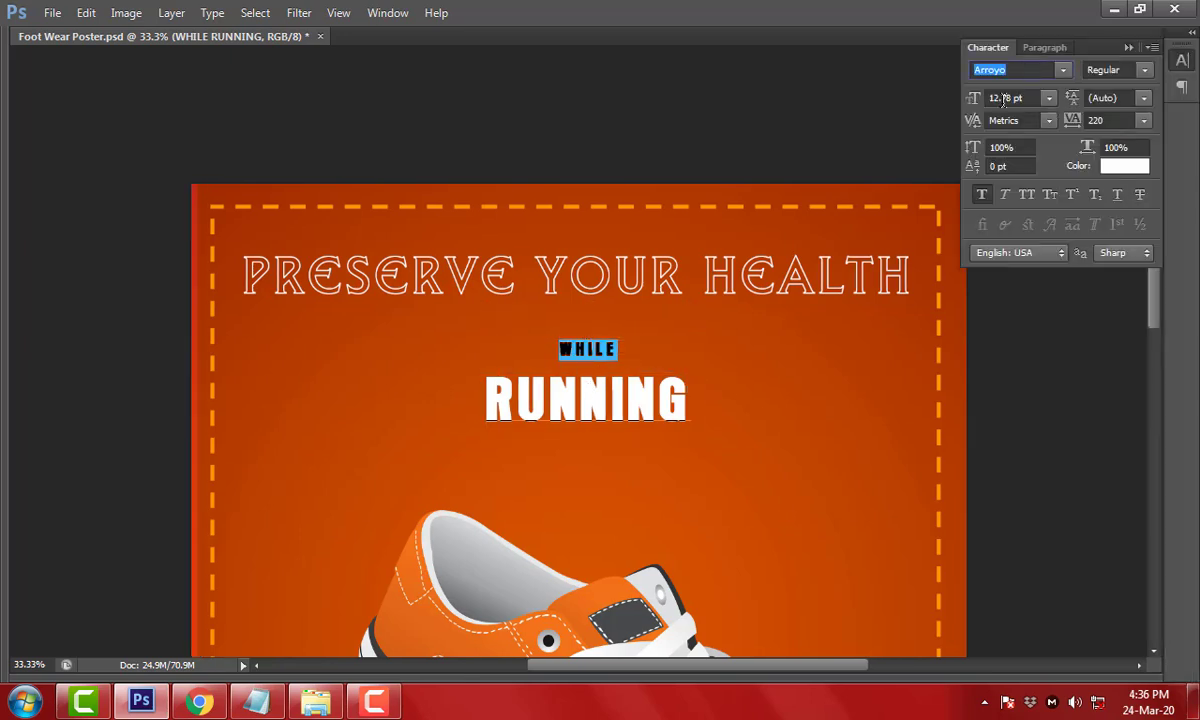
pyautogui.write('8')
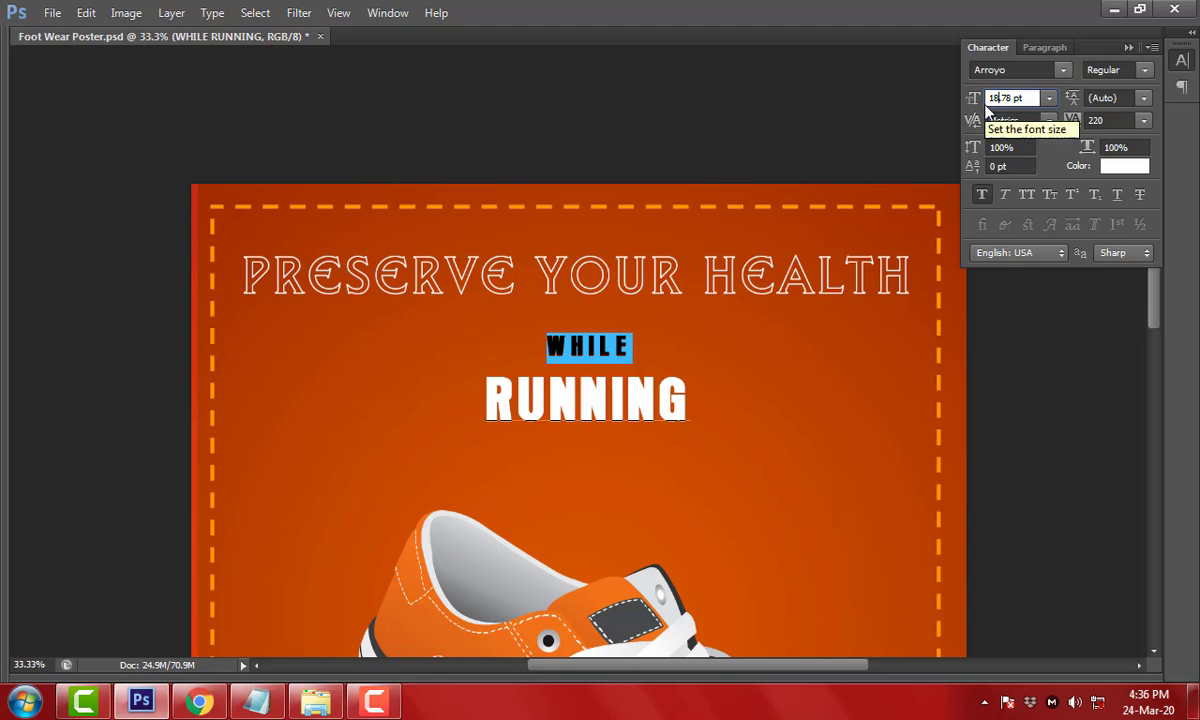
pyautogui.write('25')
pyautogui.hotkey('alt', 'Right')
pyautogui.hotkey('alt', 'Right')
pyautogui.hotkey('alt', 'Right')
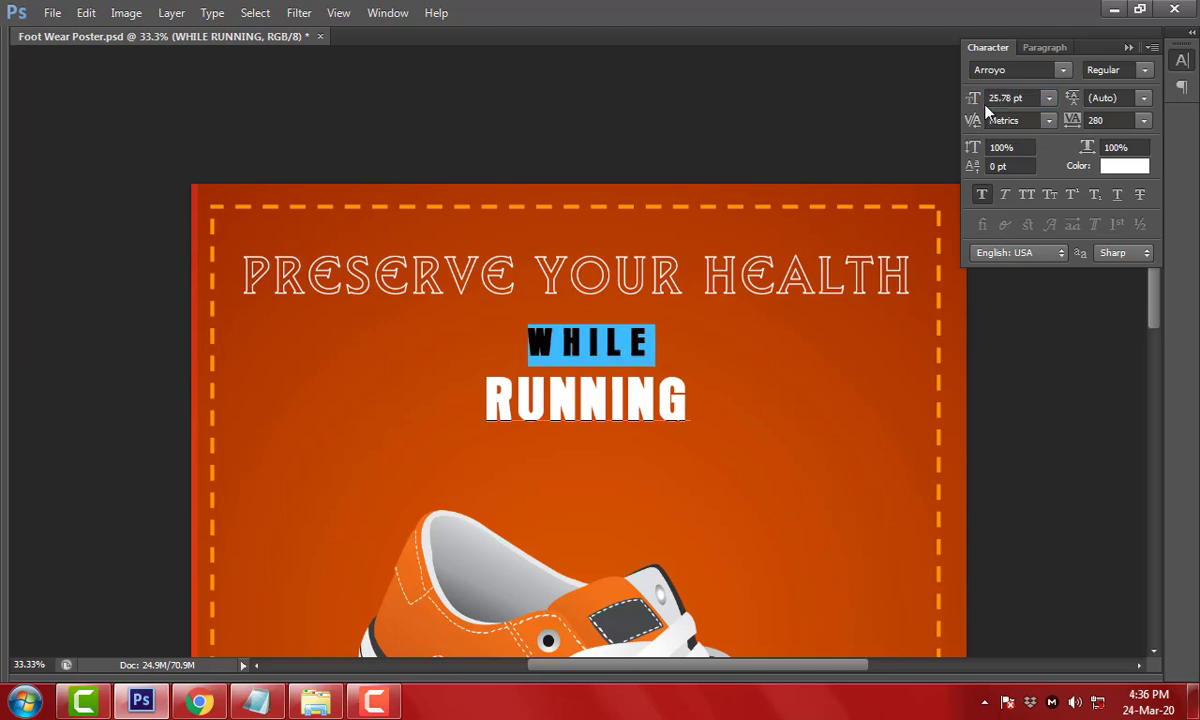
pyautogui.hotkey('alt', 'Right')
pyautogui.hotkey('alt', 'Right')
pyautogui.hotkey('alt', 'Right')
pyautogui.hotkey('alt', 'Right')
pyautogui.hotkey('alt', 'Right')
pyautogui.hotkey('alt', 'Right')
pyautogui.hotkey('alt', 'Right')
pyautogui.hotkey('alt', 'Right')
pyautogui.hotkey('alt', 'Right')
pyautogui.hotkey('alt', 'Right')
pyautogui.hotkey('alt', 'Right')
pyautogui.hotkey('alt', 'Right')
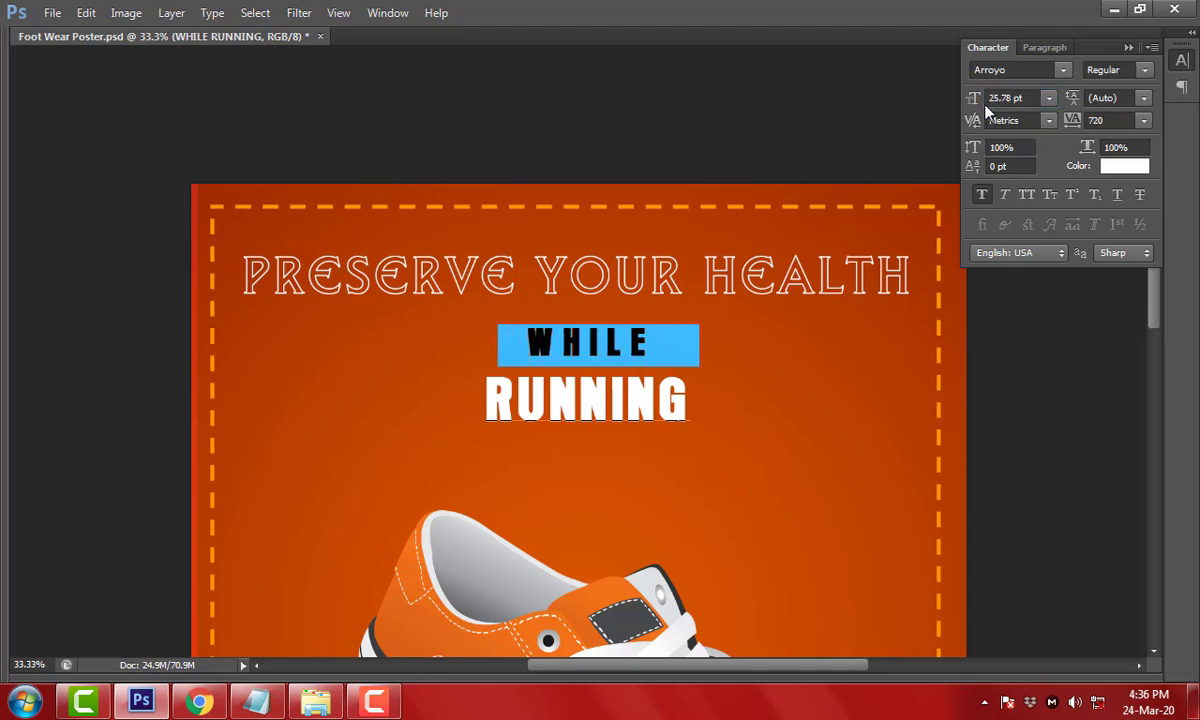
pyautogui.hotkey('alt', 'Right')
pyautogui.hotkey('alt', 'Right')
pyautogui.hotkey('alt', 'Right')
pyautogui.hotkey('alt', 'Right')
pyautogui.hotkey('alt', 'Right')
pyautogui.hotkey('alt', 'Right')
pyautogui.hotkey('alt', 'Right')
pyautogui.hotkey('alt', 'Right')
pyautogui.hotkey('alt', 'Right')
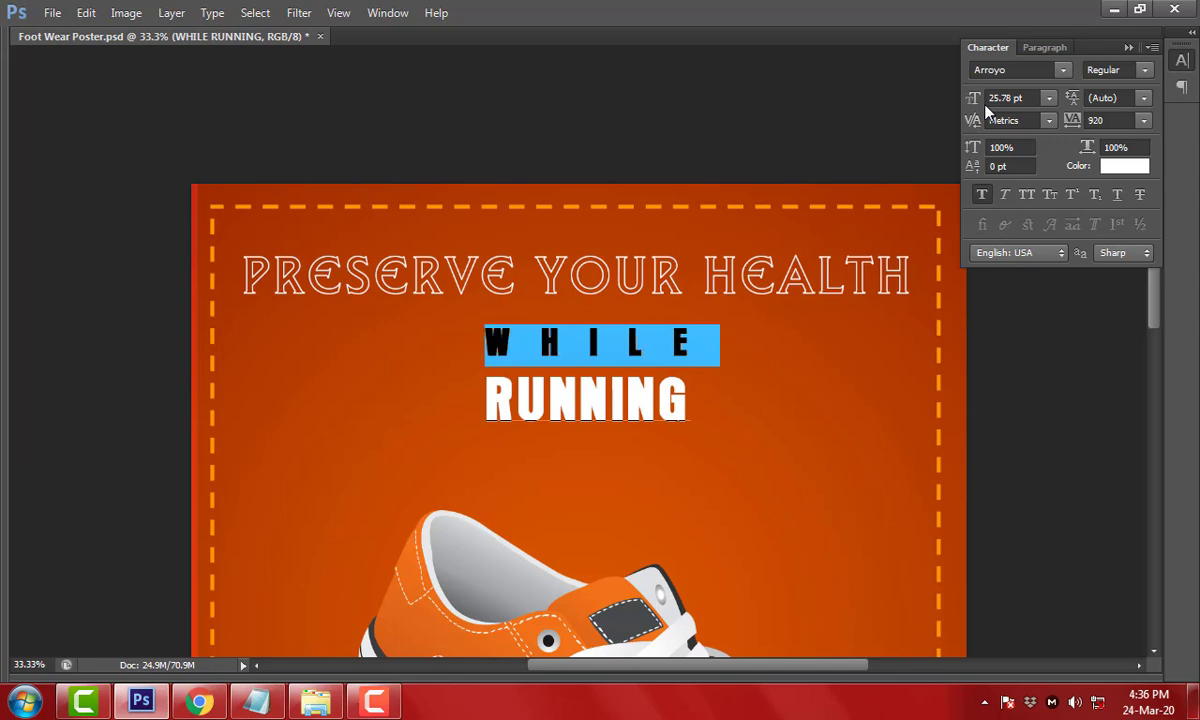
pyautogui.hotkey('ctrl', 'Return')
# Reduce the line spacing between WHILE and RUNNING
pyautogui.click(634, 330)
pyautogui.doubleClick(634, 330)
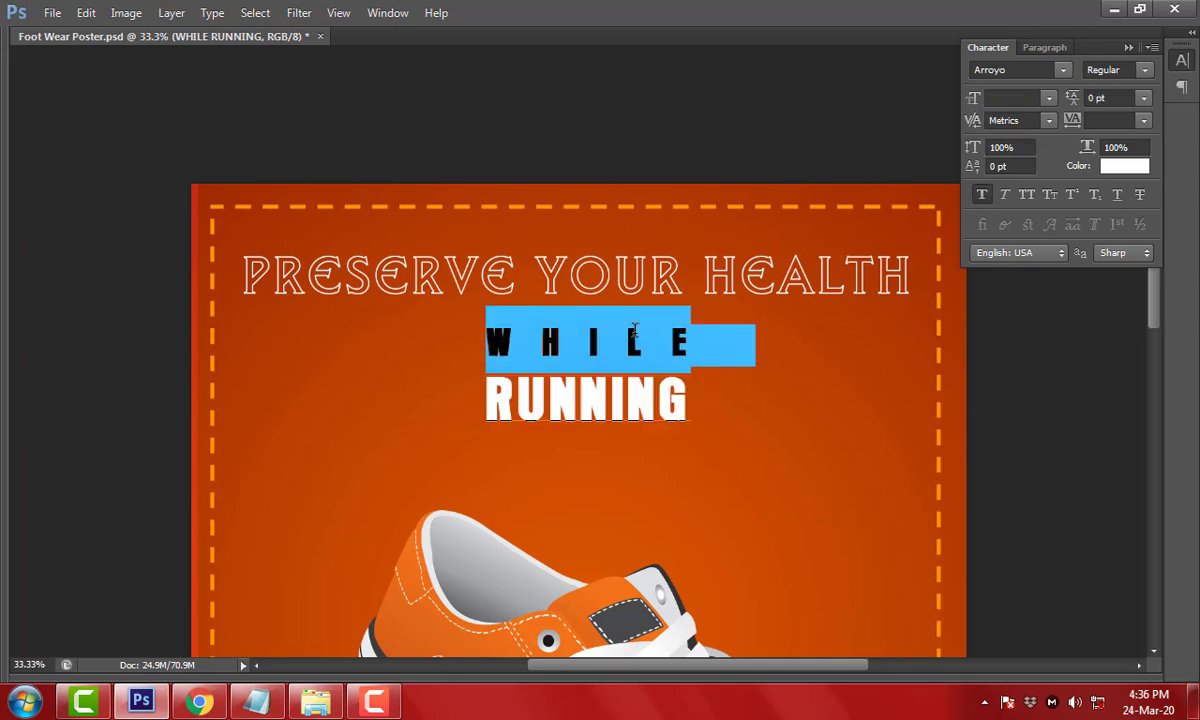
pyautogui.hotkey('ctrl', 'a')
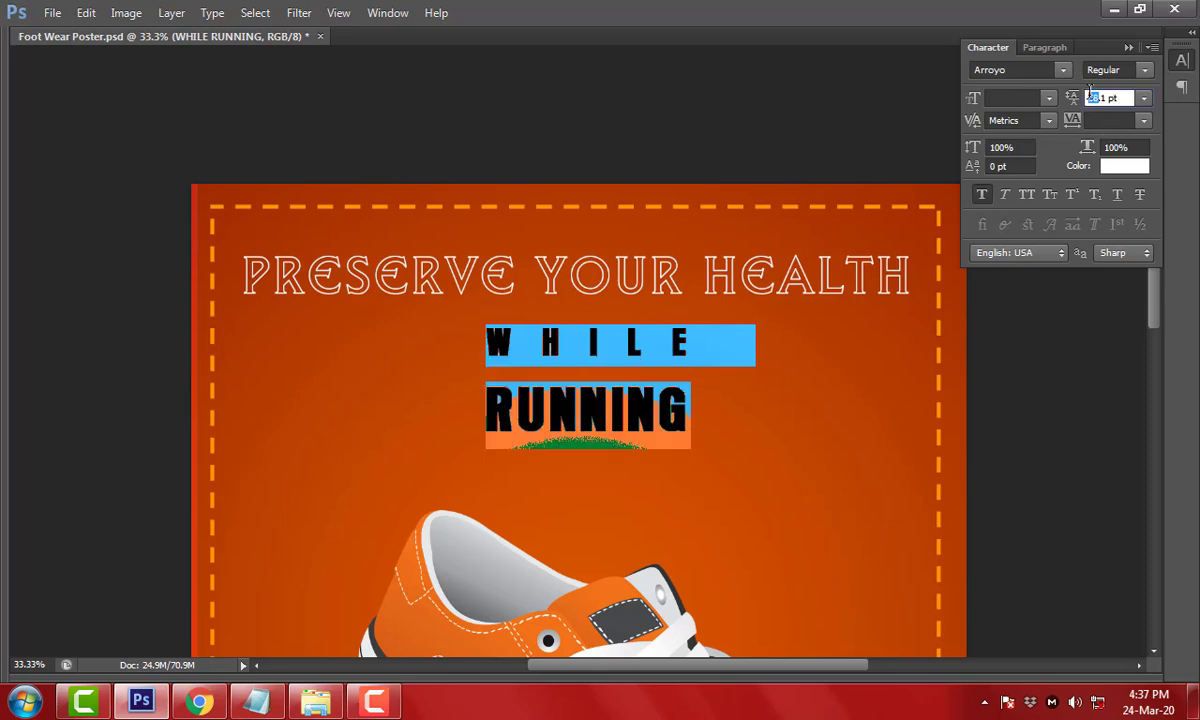
pyautogui.hotkey('shift', 'Down')
pyautogui.hotkey('ctrl', 'Return')
# Move the WHILE RUNNING heading up and scale it larger
pyautogui.press('Tab')
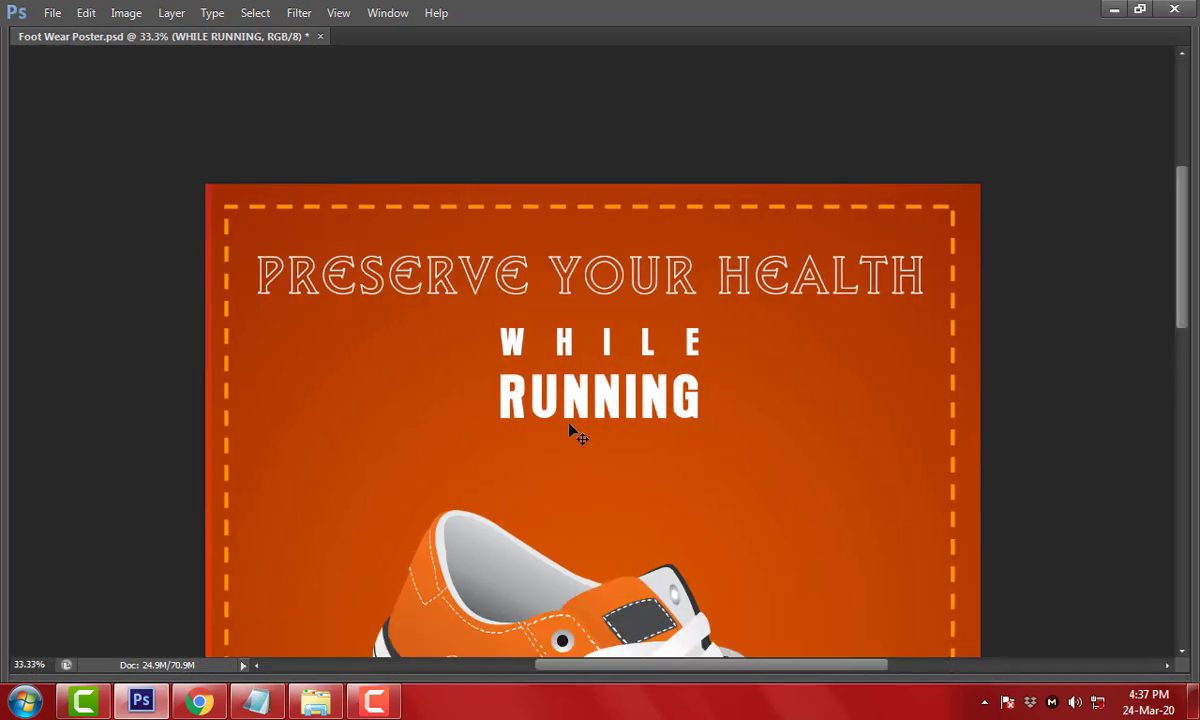
pyautogui.moveTo(603, 398); pyautogui.dragTo(604, 388)
pyautogui.scroll(-1, 640, 400)
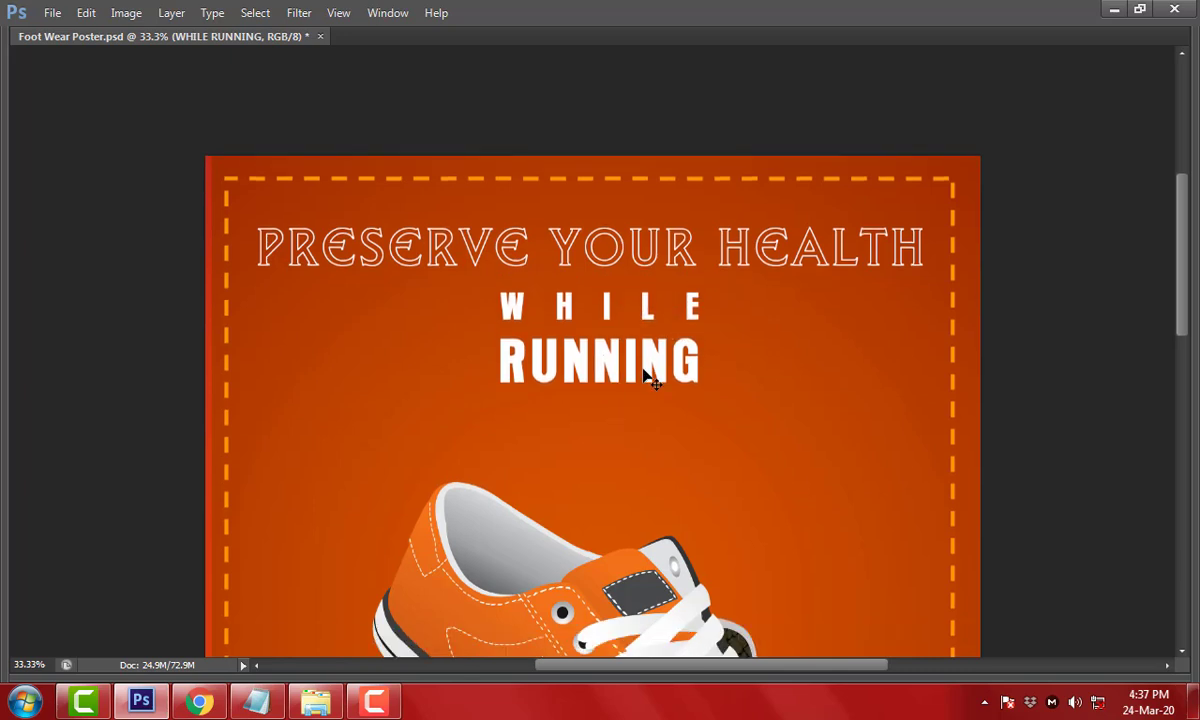
pyautogui.moveTo(735, 404); pyautogui.dragTo(748, 416)
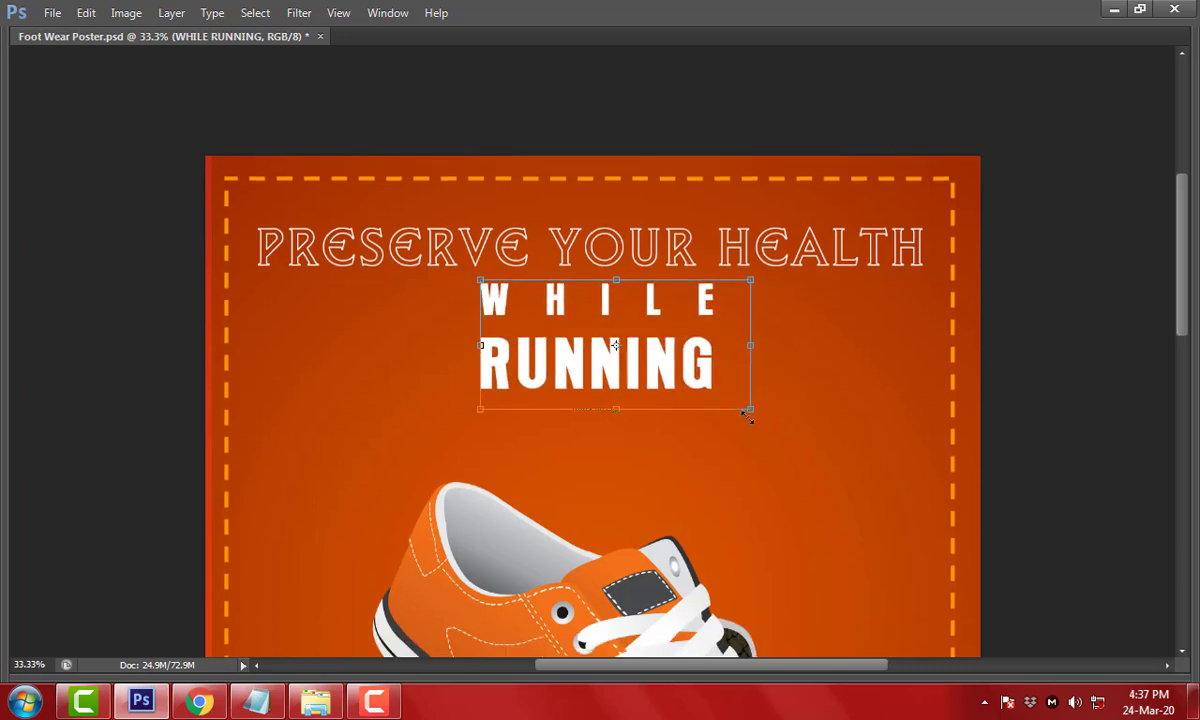
# Select the PRESERVE YOUR HEALTH layer and shrink the headline
pyautogui.rightClick(765, 256)
pyautogui.click(804, 281)
pyautogui.rightClick(782, 259)
pyautogui.click(820, 265)
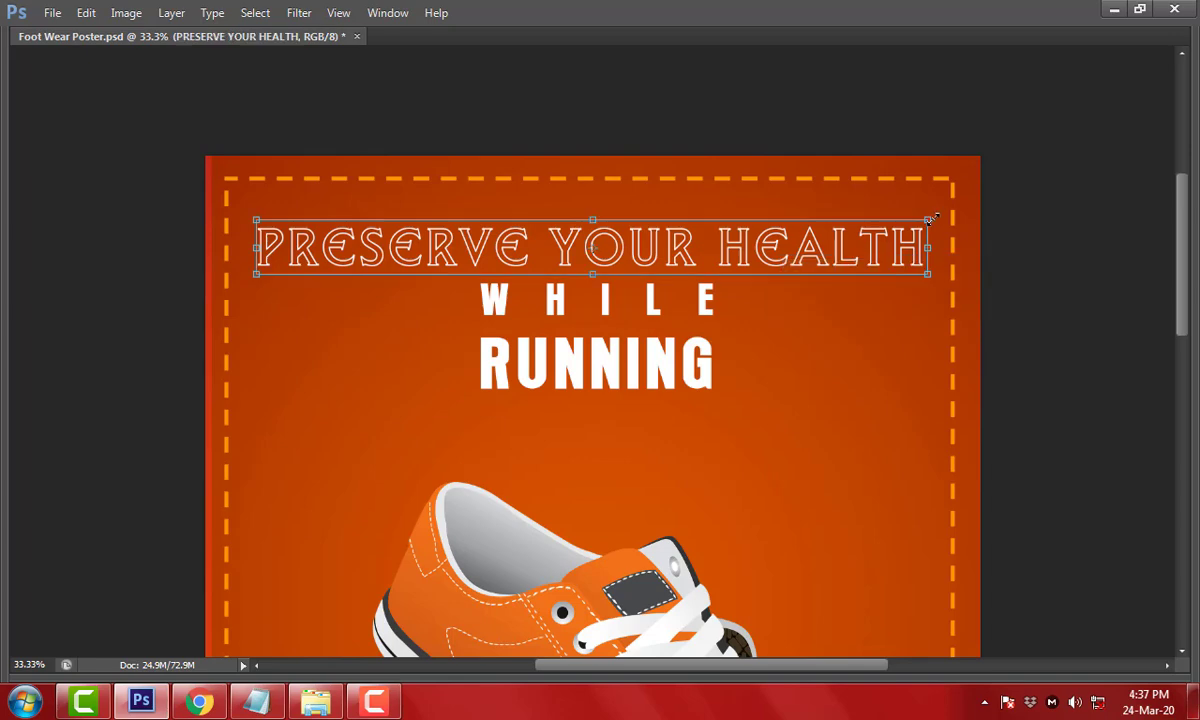
pyautogui.moveTo(930, 218); pyautogui.dragTo(852, 220)
pyautogui.press('Return')
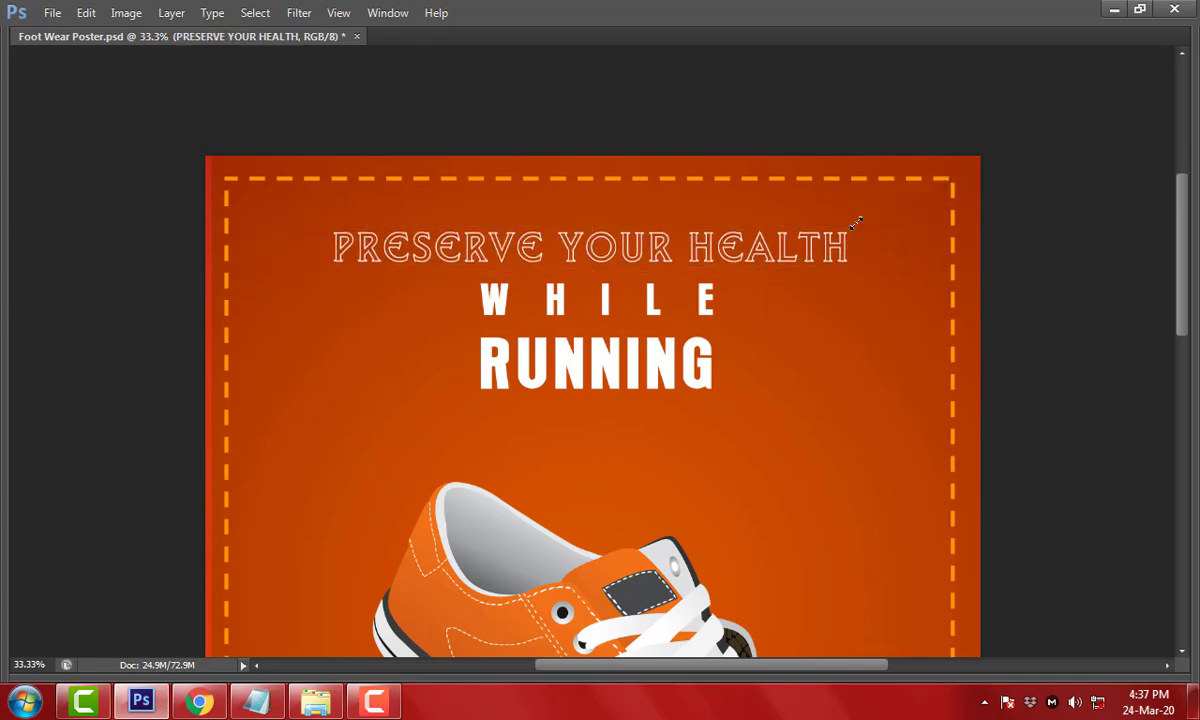
# Set the WHILE RUNNING leading to 48 pt and reposition the heading
pyautogui.scroll(3, 437, 240)
pyautogui.doubleClick(563, 254)
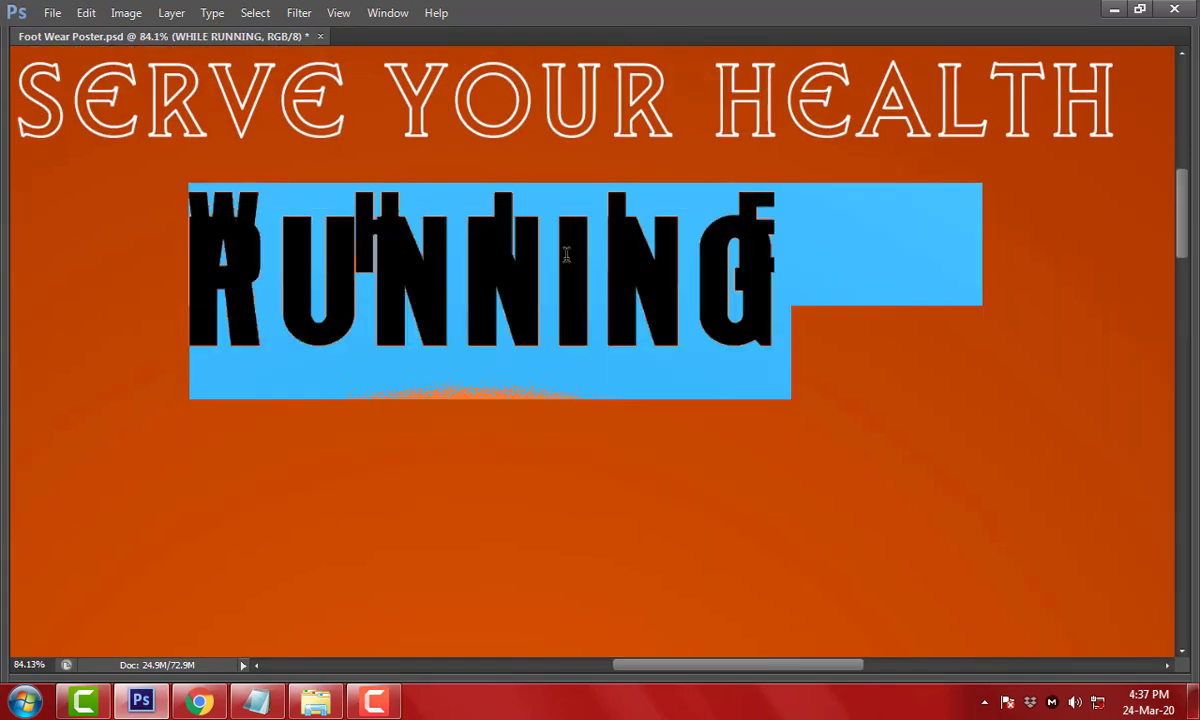
pyautogui.hotkey('ctrl', 't')
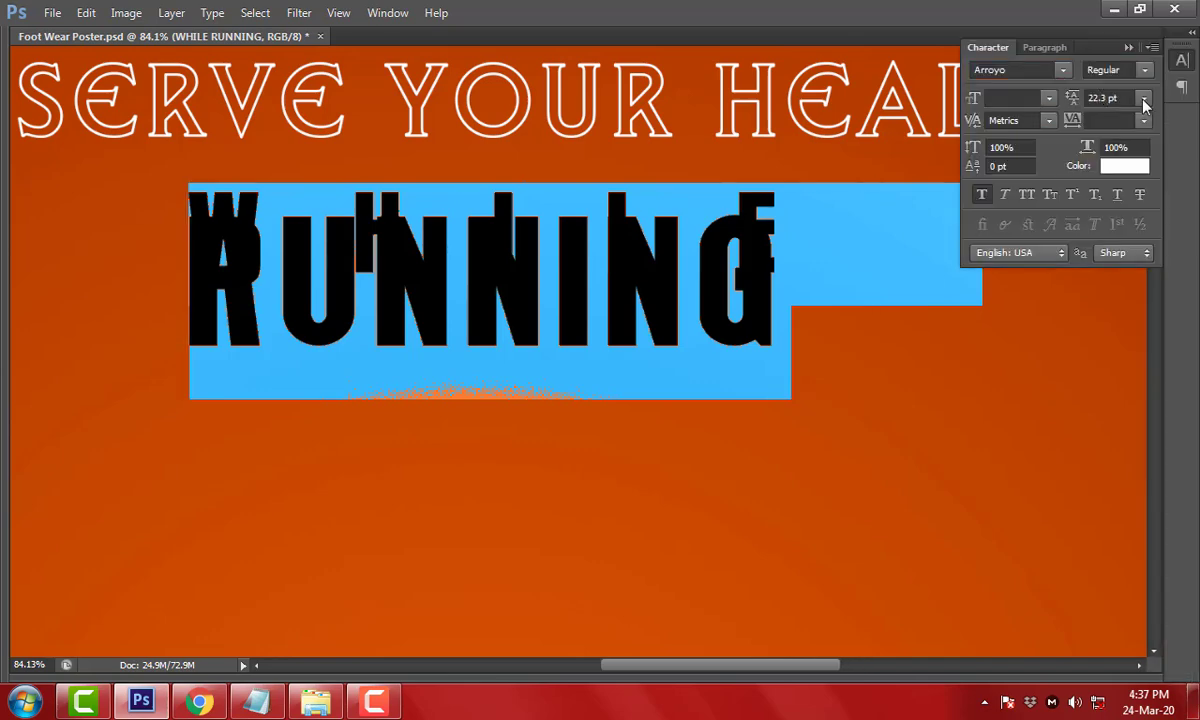
pyautogui.click(1145, 104)
pyautogui.click(1050, 95)
pyautogui.write('5')
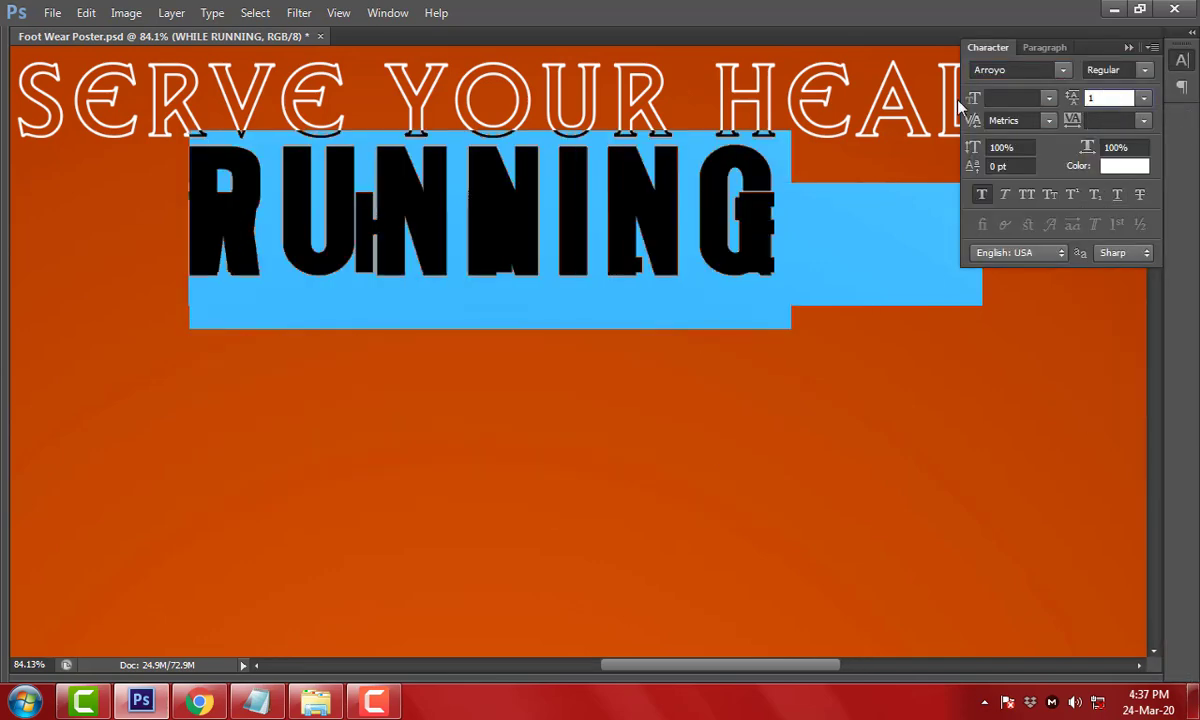
pyautogui.write('12')
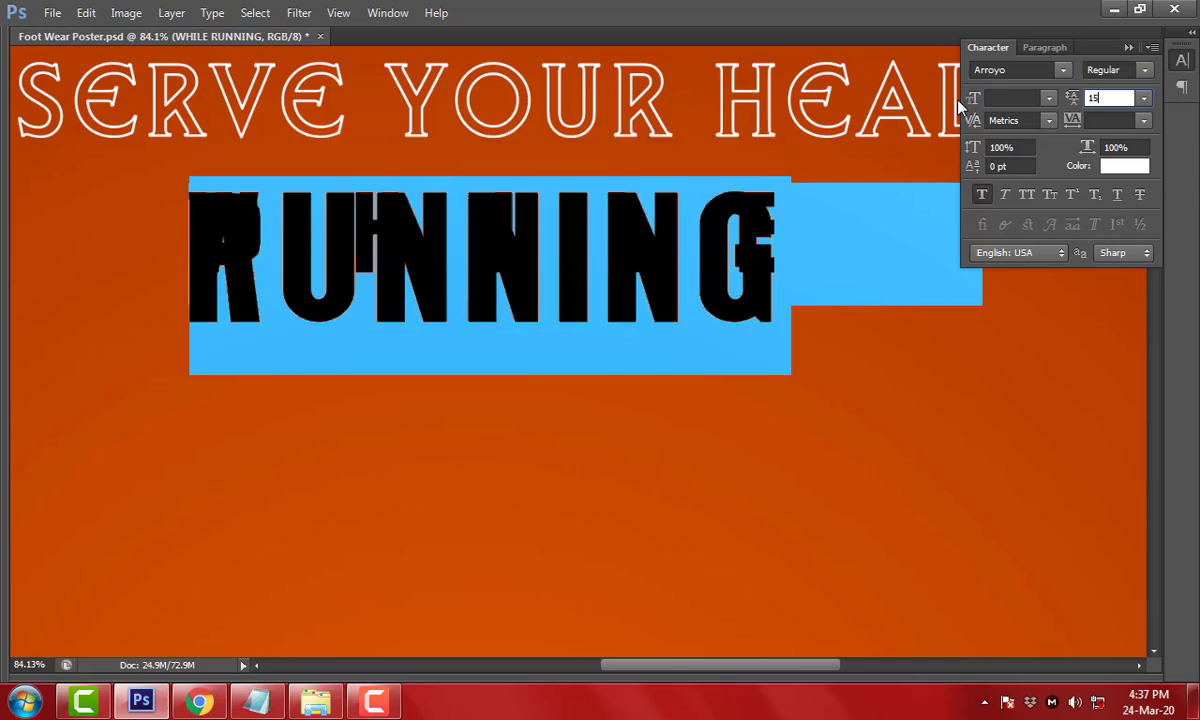
pyautogui.press('BackSpace')
pyautogui.write('20')
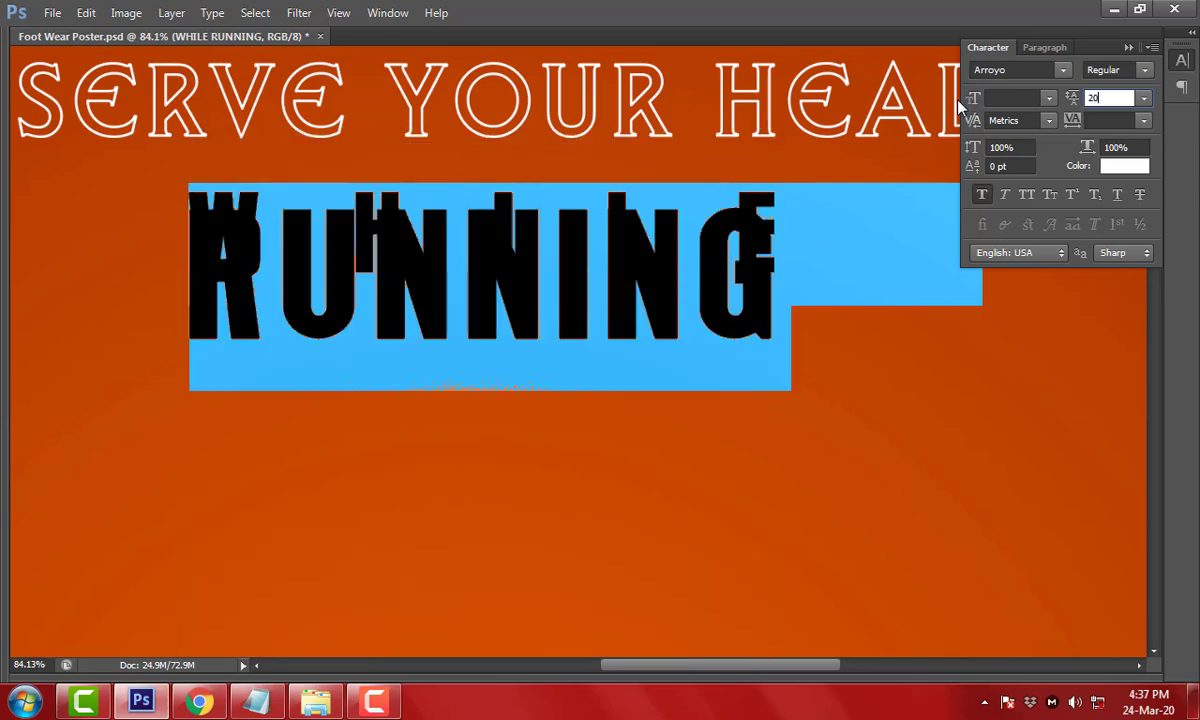
pyautogui.press('BackSpace')
pyautogui.write('48')
pyautogui.press('BackSpace')
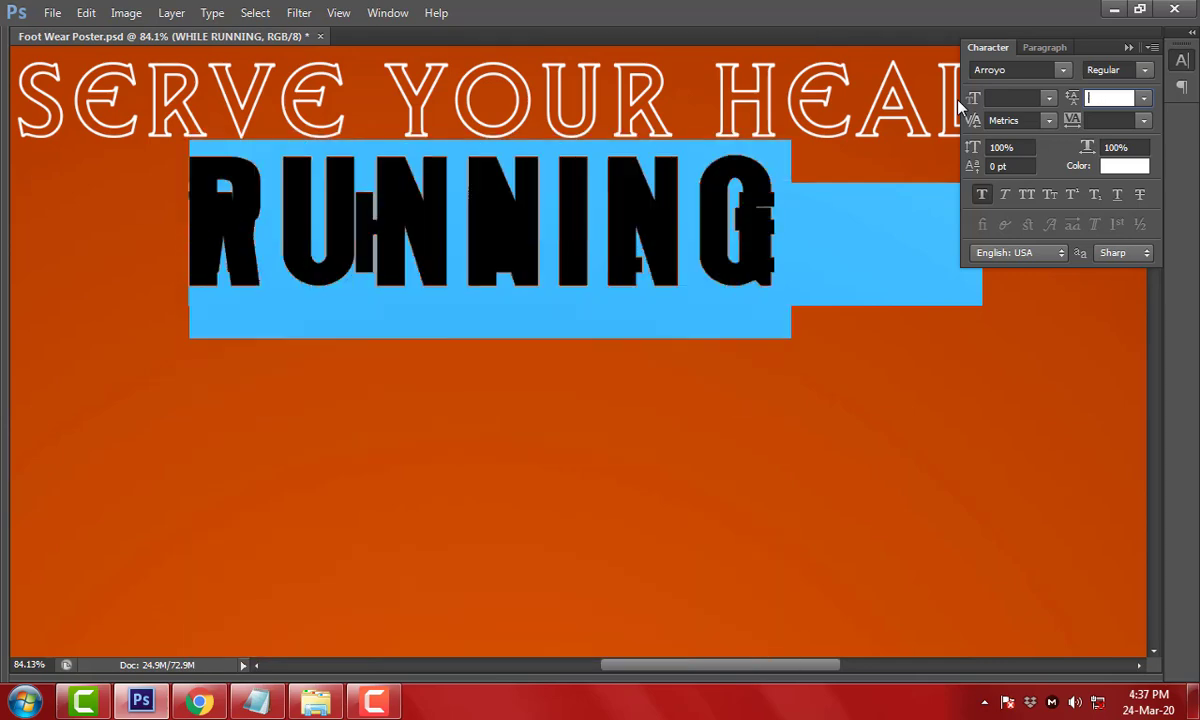
pyautogui.write('8')
pyautogui.press('Return')
pyautogui.hotkey('ctrl', 'Return')
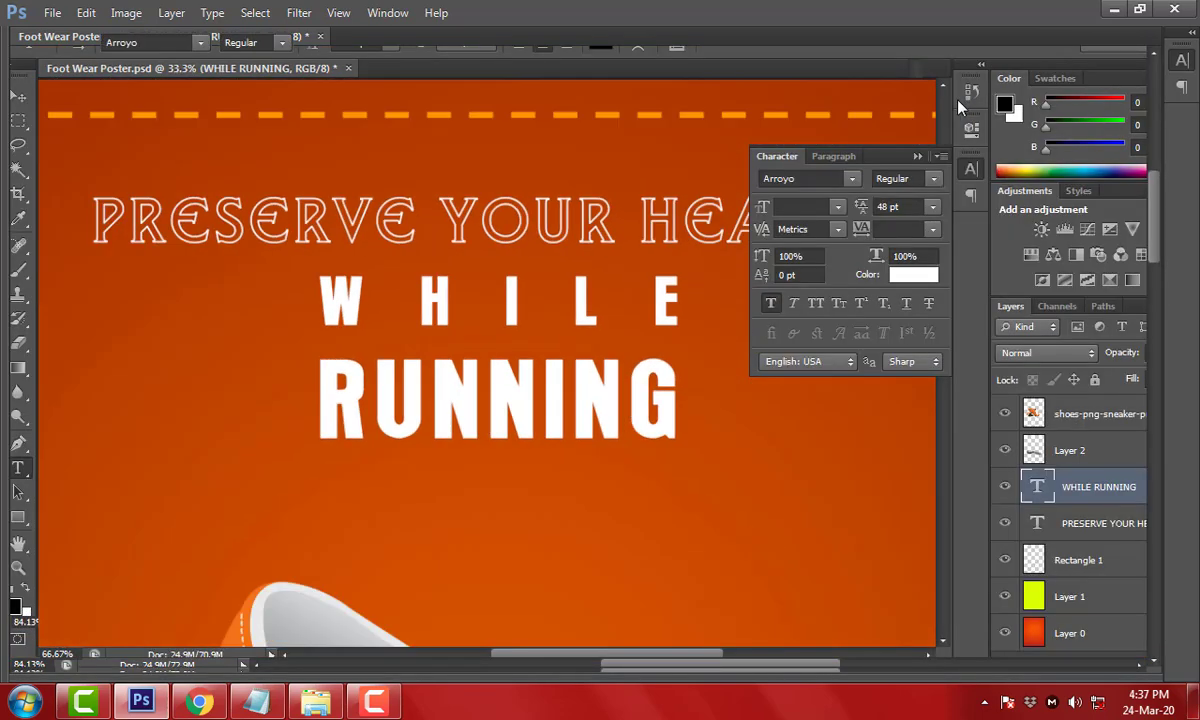
pyautogui.moveTo(571, 303); pyautogui.dragTo(620, 325)
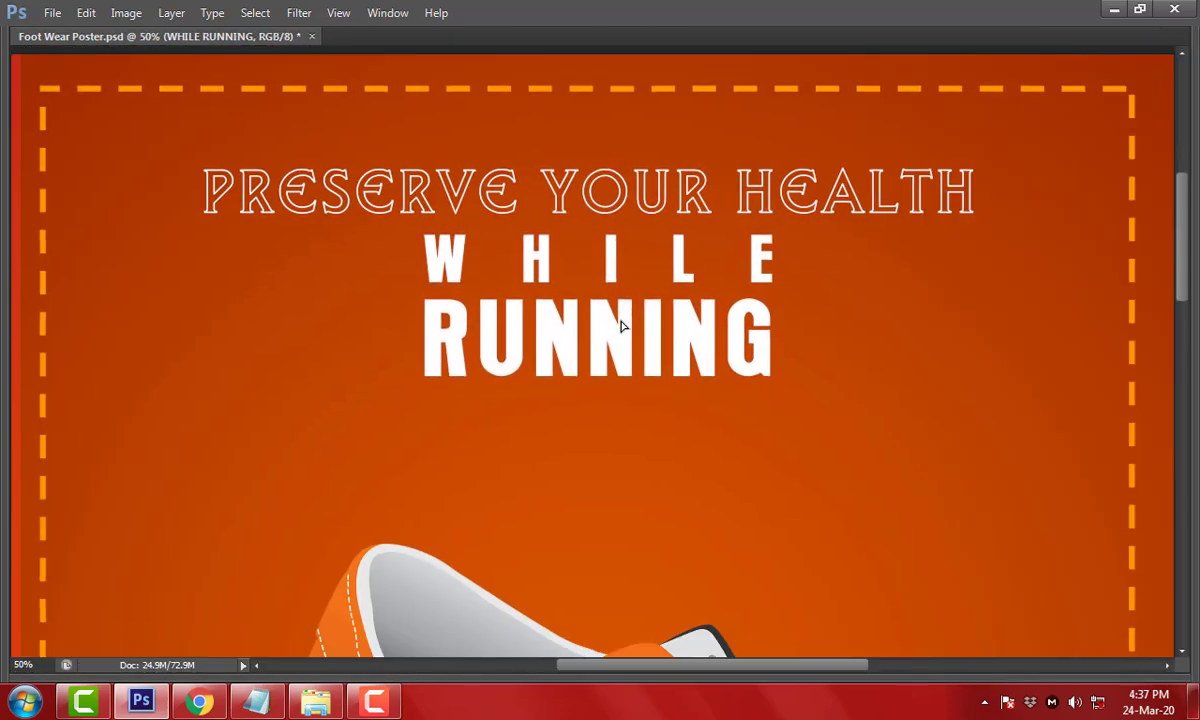
pyautogui.hotkey('ctrl', '-')
pyautogui.hotkey('ctrl', '-')
pyautogui.hotkey('ctrl', '-')
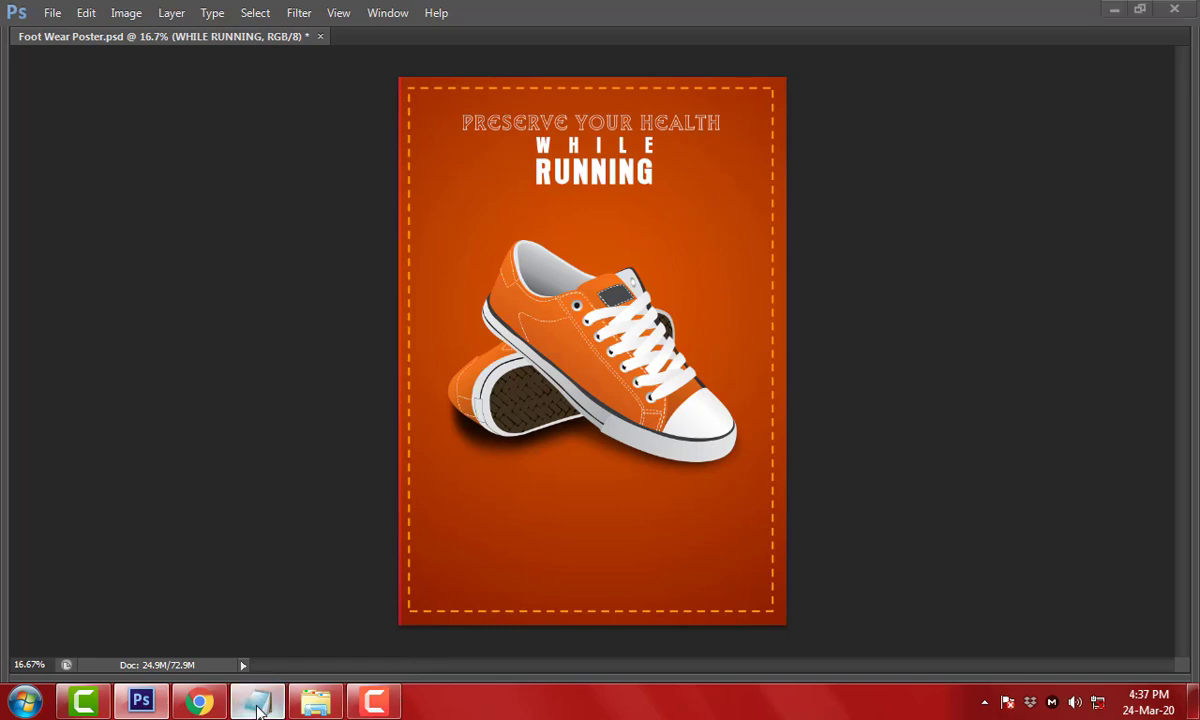
# Copy the GRAND SALE wording from the Notepad notes
pyautogui.click(256, 700)
pyautogui.moveTo(276, 223); pyautogui.dragTo(100, 221)
pyautogui.click(257, 479)
pyautogui.click(621, 342)
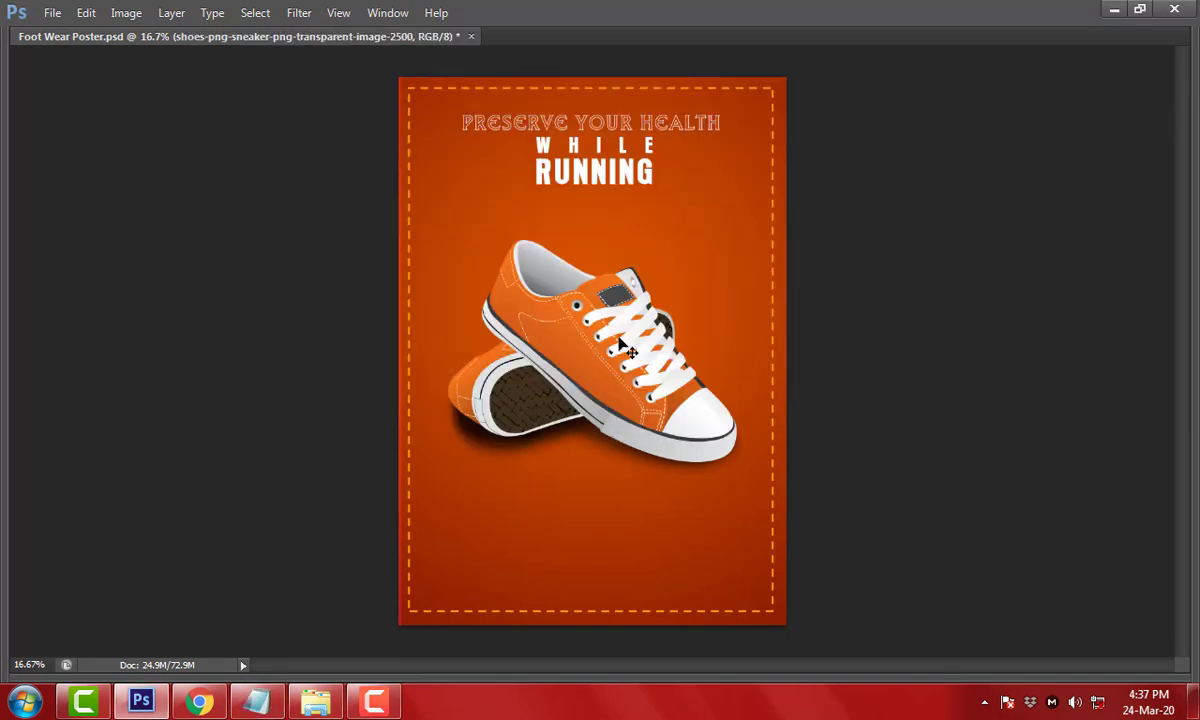
# Move the sneaker image layer lower on the poster
pyautogui.rightClick(536, 441)
pyautogui.click(560, 468)
pyautogui.moveTo(560, 409); pyautogui.dragTo(572, 465)
pyautogui.press('t')
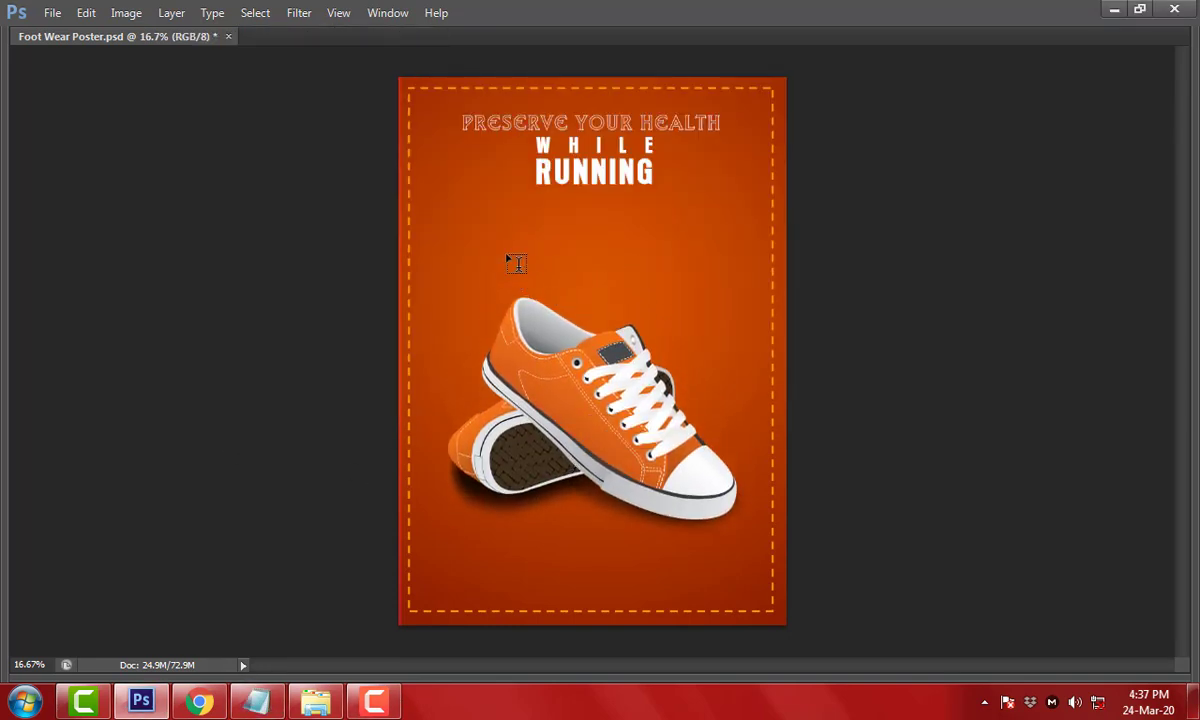
# Duplicate WHILE RUNNING above the sneaker, change it to GRAND SALE, and tighten its tracking
pyautogui.moveTo(576, 178); pyautogui.dragTo(499, 281)
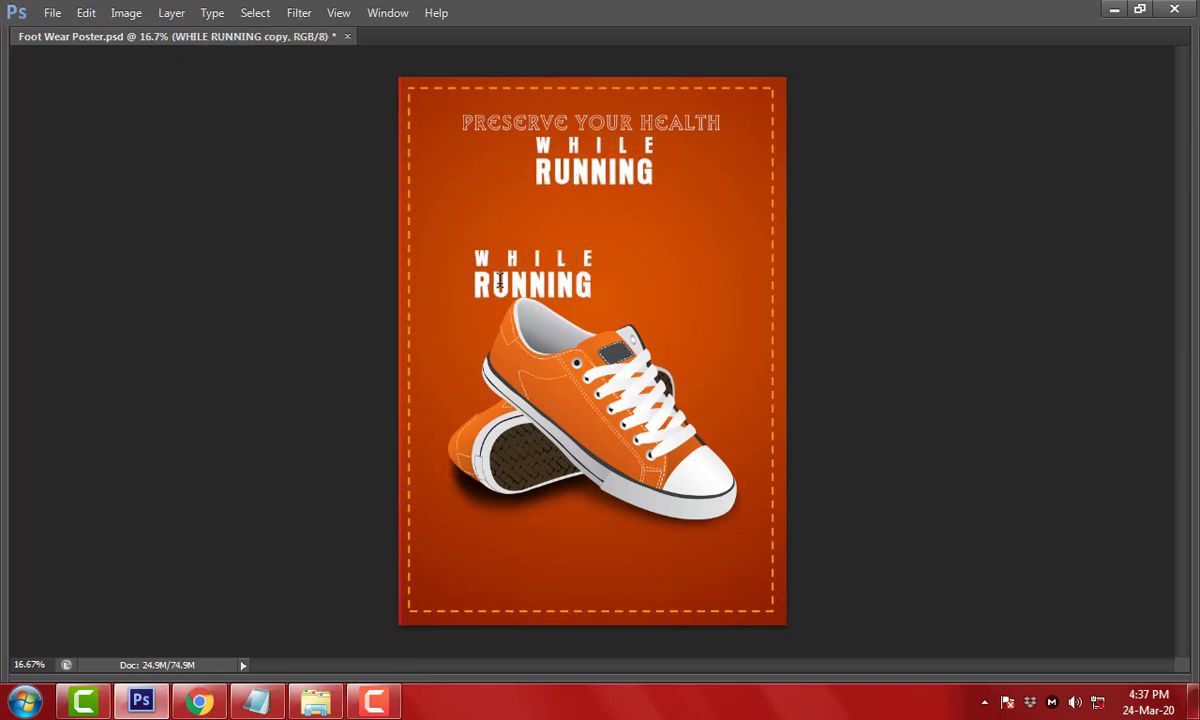
pyautogui.hotkey('ctrl', '+')
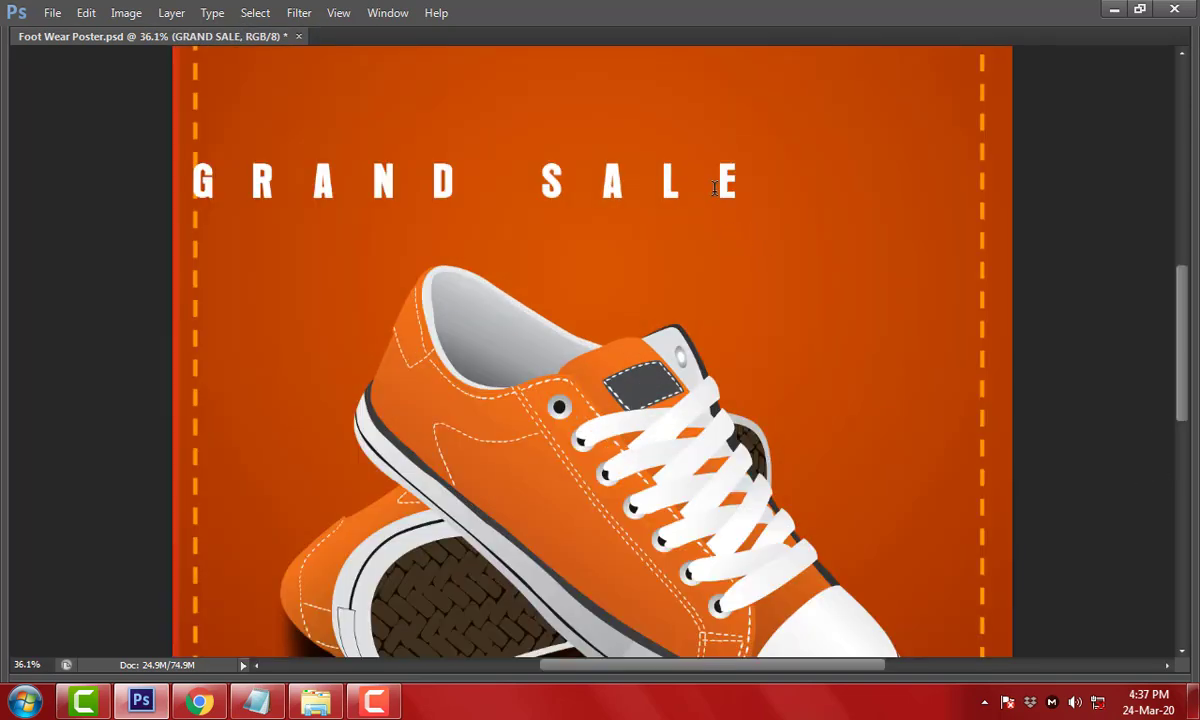
pyautogui.tripleClick(713, 185)
pyautogui.hotkey('alt', 'Left')
pyautogui.hotkey('alt', 'Left')
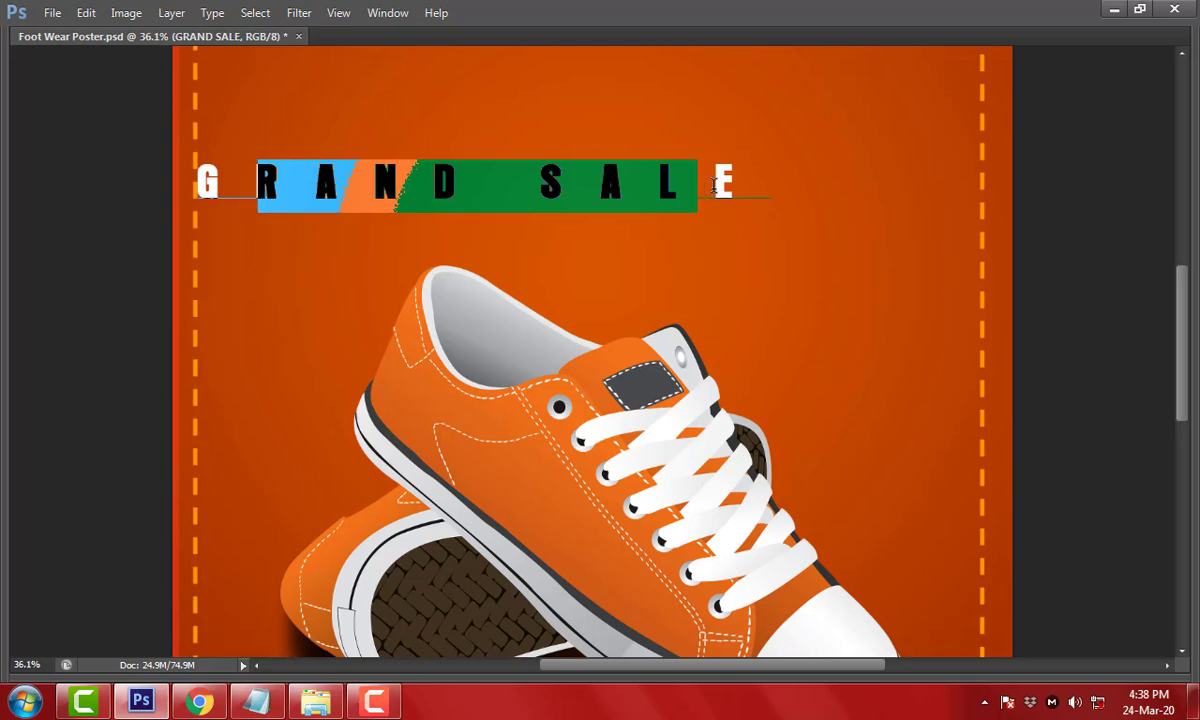
pyautogui.hotkey('alt', 'Left')
pyautogui.hotkey('alt', 'Left')
pyautogui.hotkey('alt', 'Left')
# Commit the GRAND SALE text and scale it larger
pyautogui.hotkey('ctrl', 'Return')
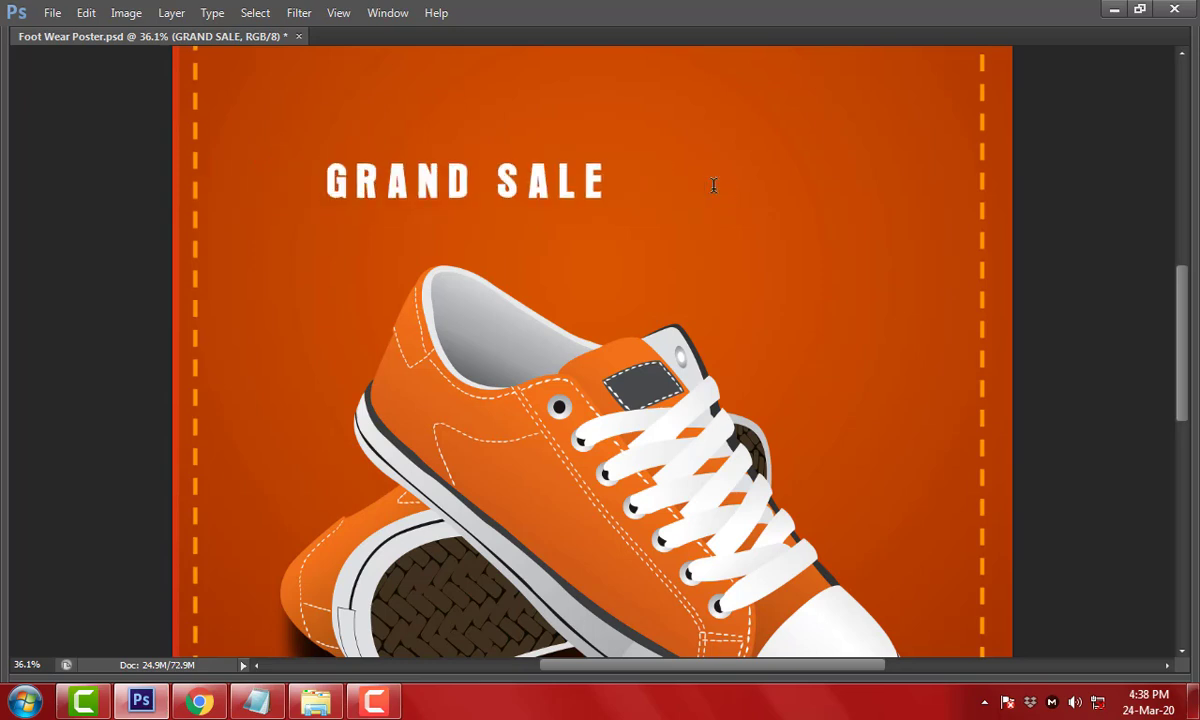
pyautogui.moveTo(612, 155); pyautogui.dragTo(880, 105)
pyautogui.press('Return')
pyautogui.hotkey('ctrl', 'v')
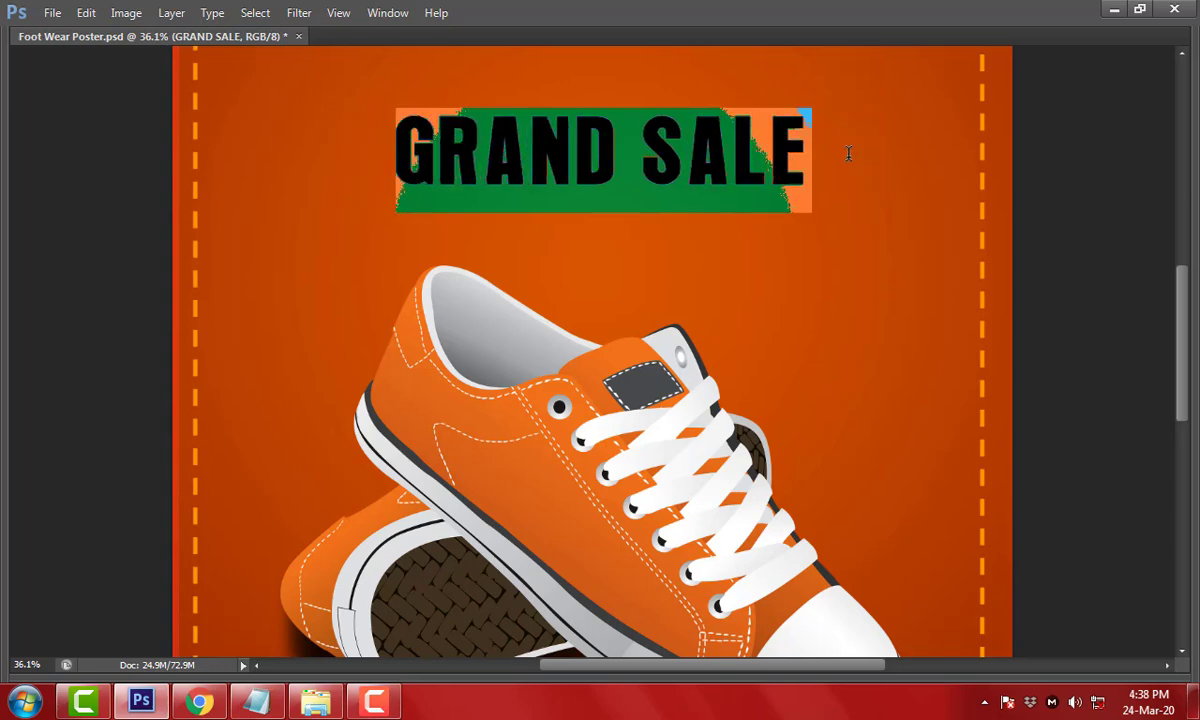
# Trial several fonts on GRAND SALE and settle on bold upright AvantGarde Demi
pyautogui.click(1182, 60)
pyautogui.press('Down')
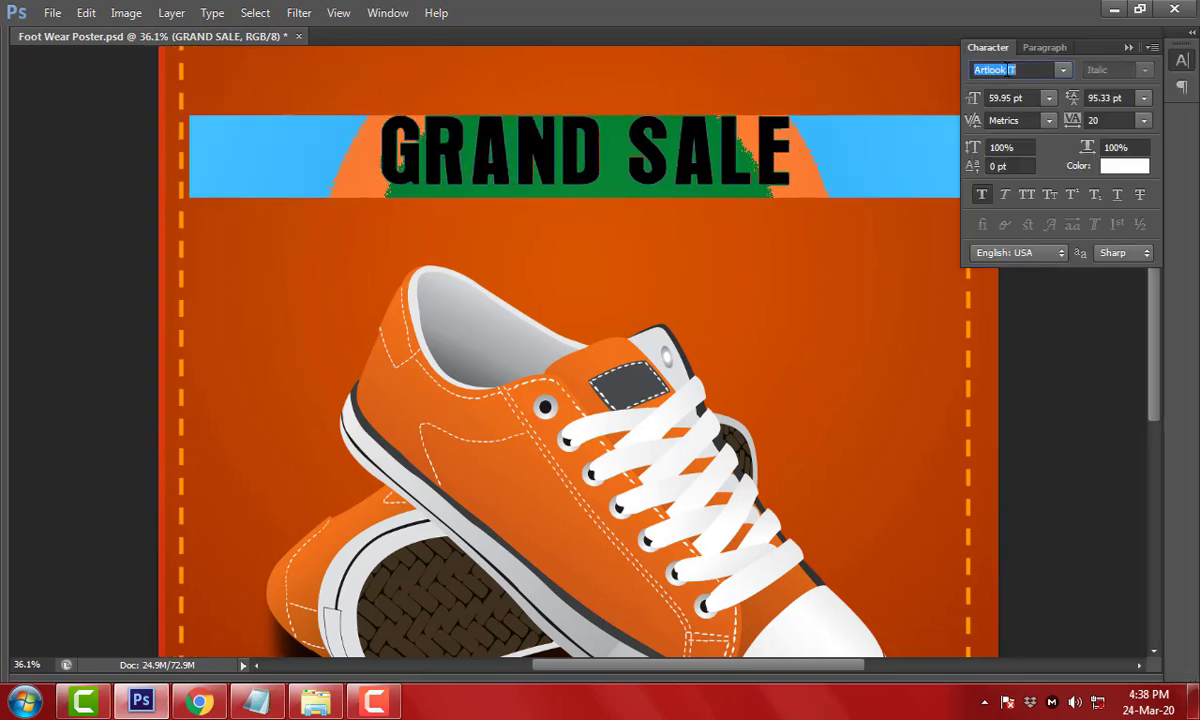
pyautogui.press('Down')
pyautogui.press('Down')
pyautogui.press('Down')
pyautogui.press('Down')
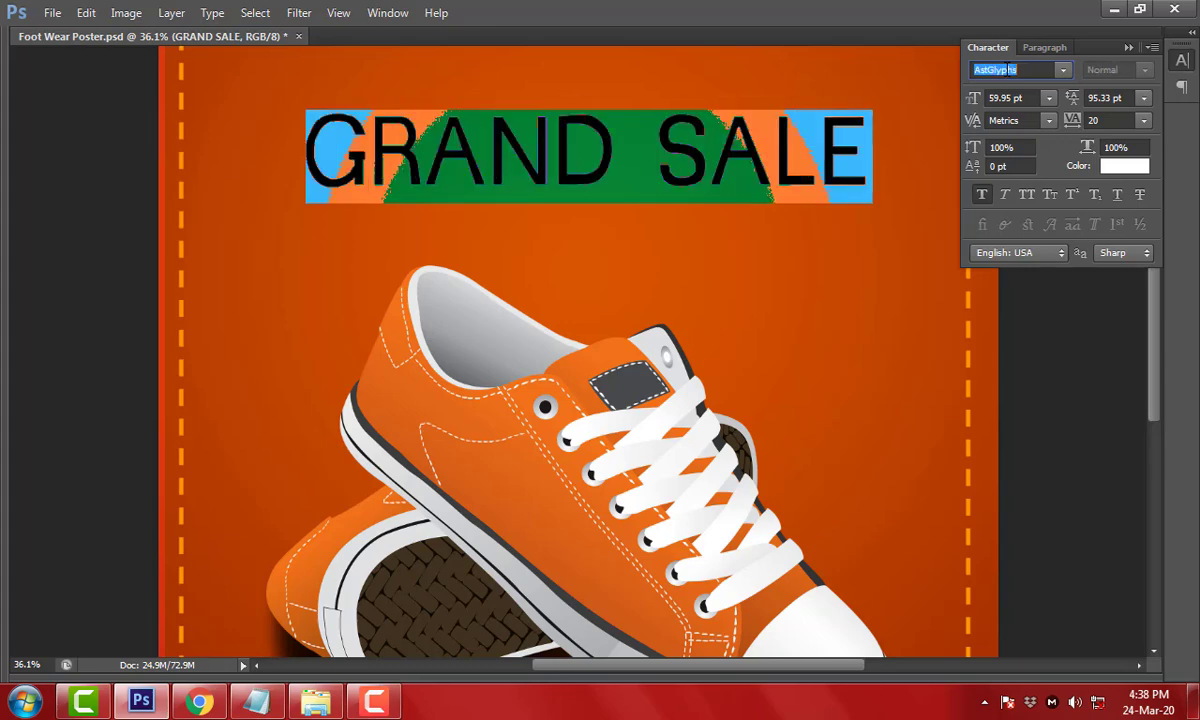
pyautogui.press('Down')
pyautogui.press('Down')
pyautogui.press('Down')
pyautogui.press('Up')
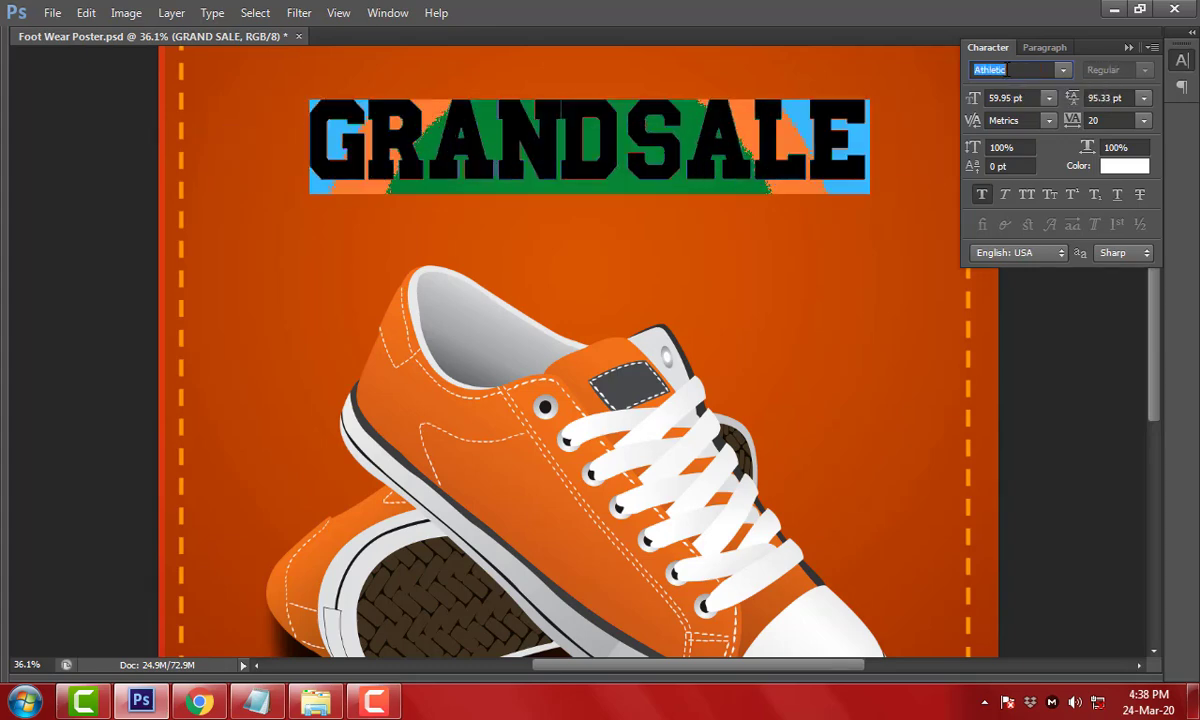
pyautogui.press('Down')
pyautogui.press('Down')
pyautogui.press('Down')
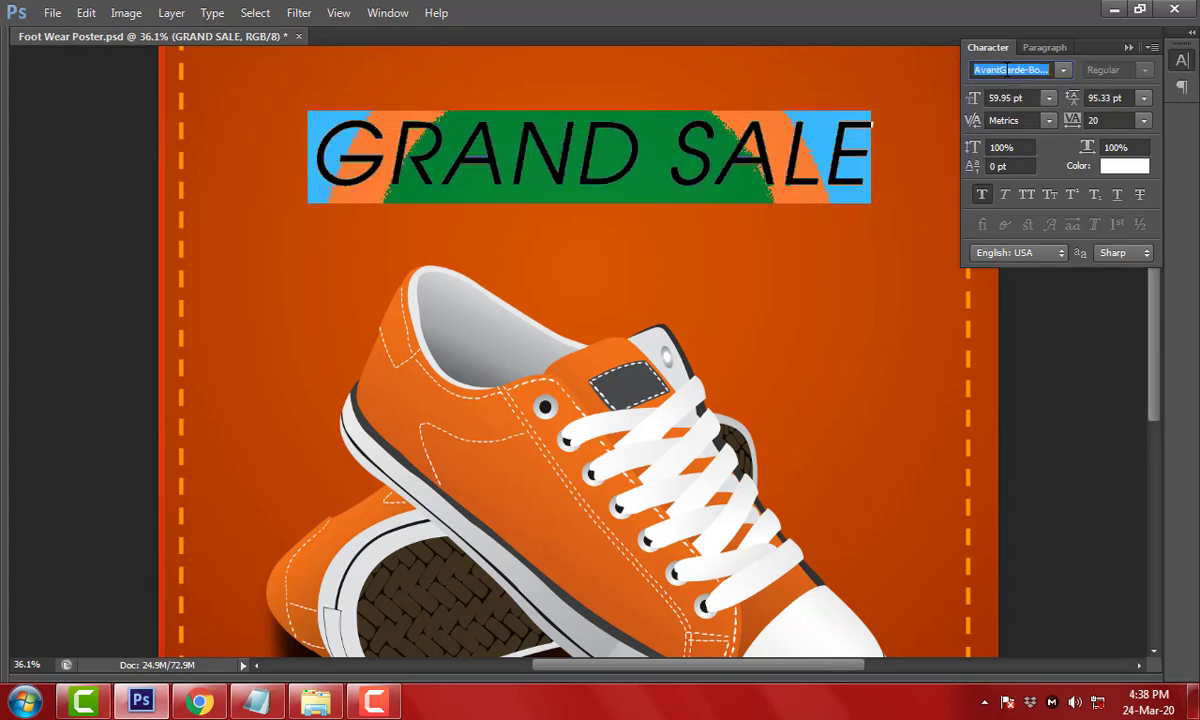
pyautogui.press('Down')
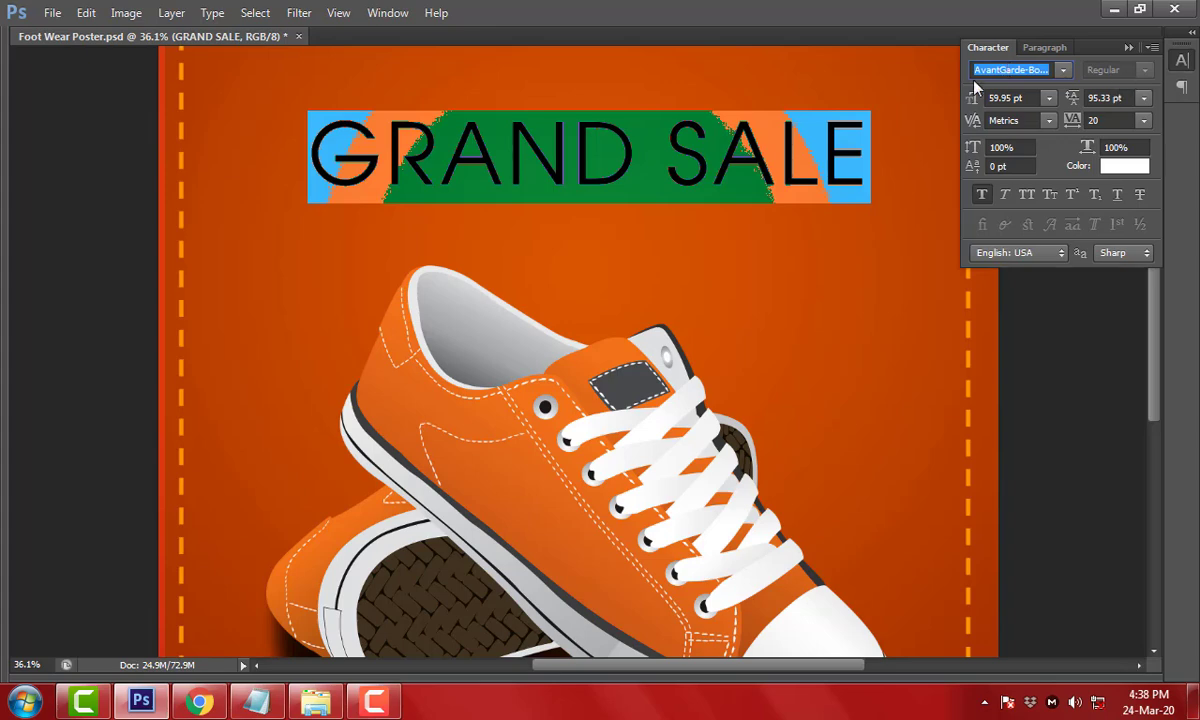
pyautogui.press('Down')
pyautogui.press('Down')
pyautogui.press('Down')
pyautogui.press('Up')
pyautogui.press('Up')
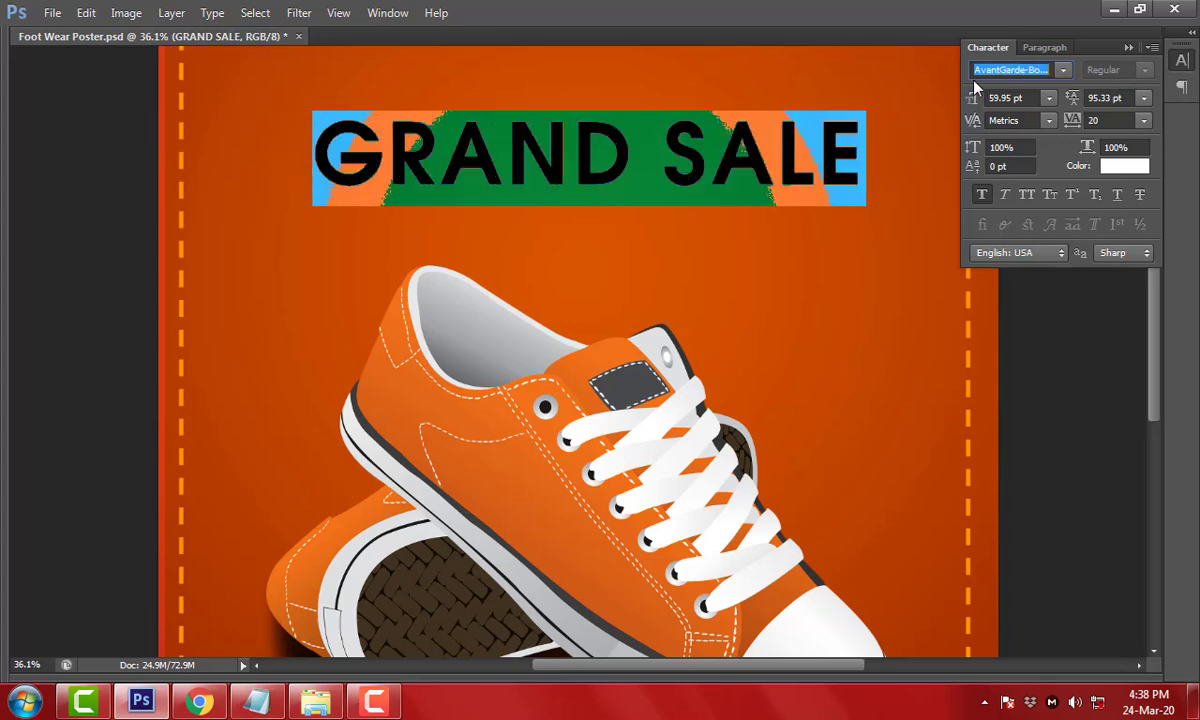
pyautogui.press('Down')
pyautogui.press('Down')
pyautogui.hotkey('ctrl', 'Return')
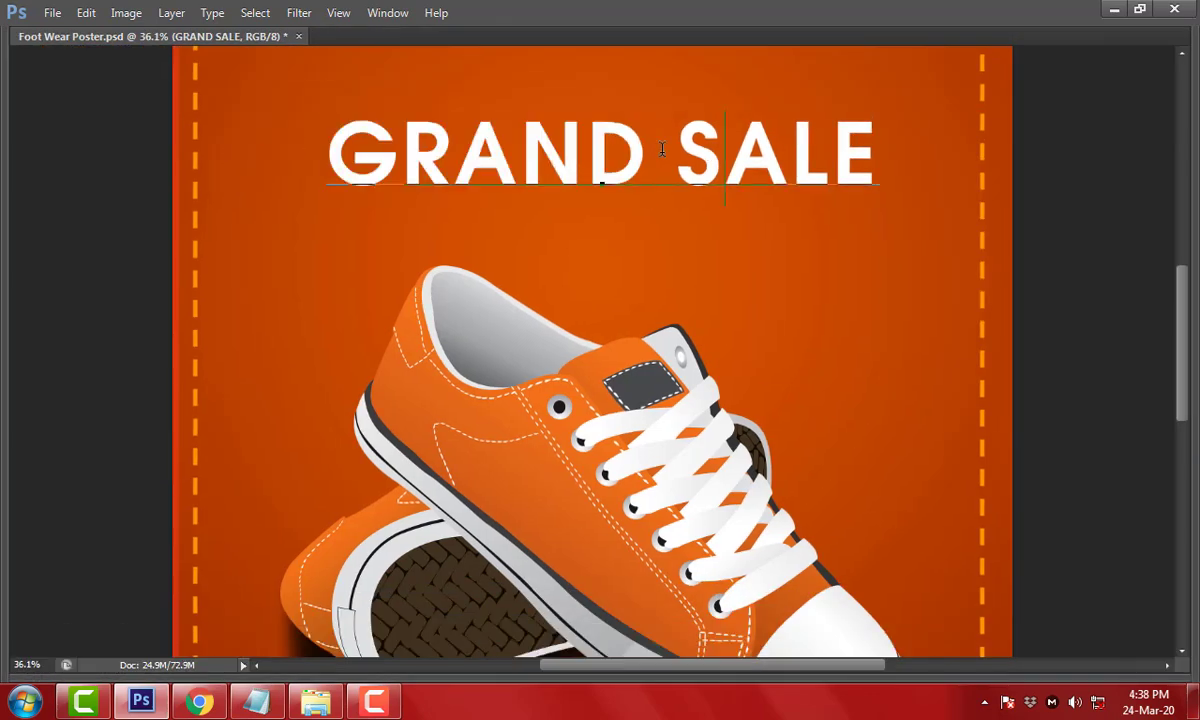
# Shorten the headline to GRAND, enlarge it, and place it beneath RUNNING
pyautogui.click(924, 166)
pyautogui.press('BackSpace')
pyautogui.press('BackSpace')
pyautogui.press('BackSpace')
pyautogui.hotkey('ctrl', 'Return')
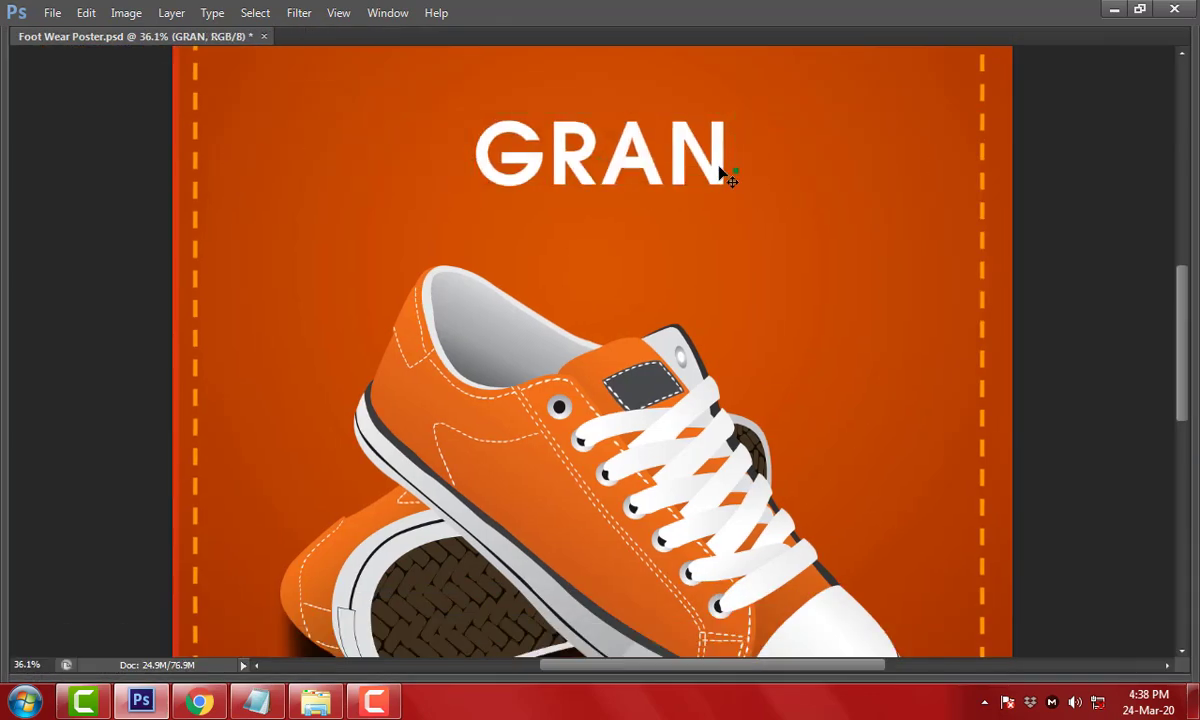
pyautogui.write('D')
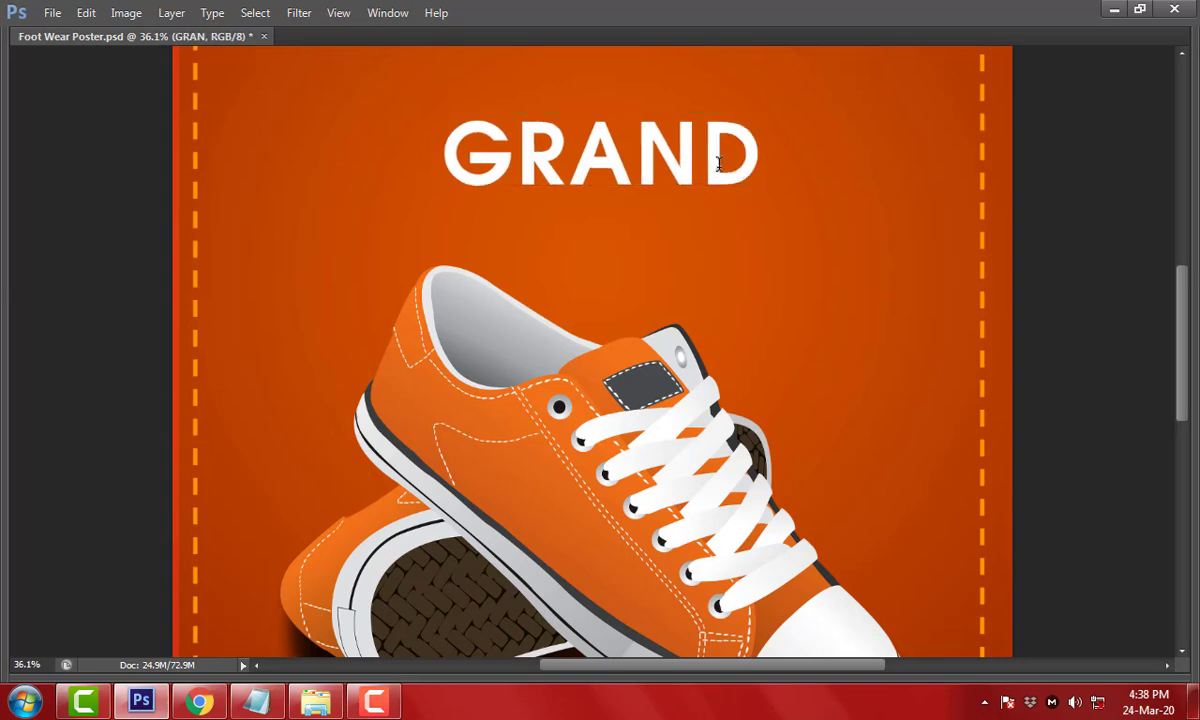
pyautogui.scroll(3, 656, 309)
pyautogui.moveTo(686, 278); pyautogui.dragTo(770, 268)
pyautogui.press('Return')
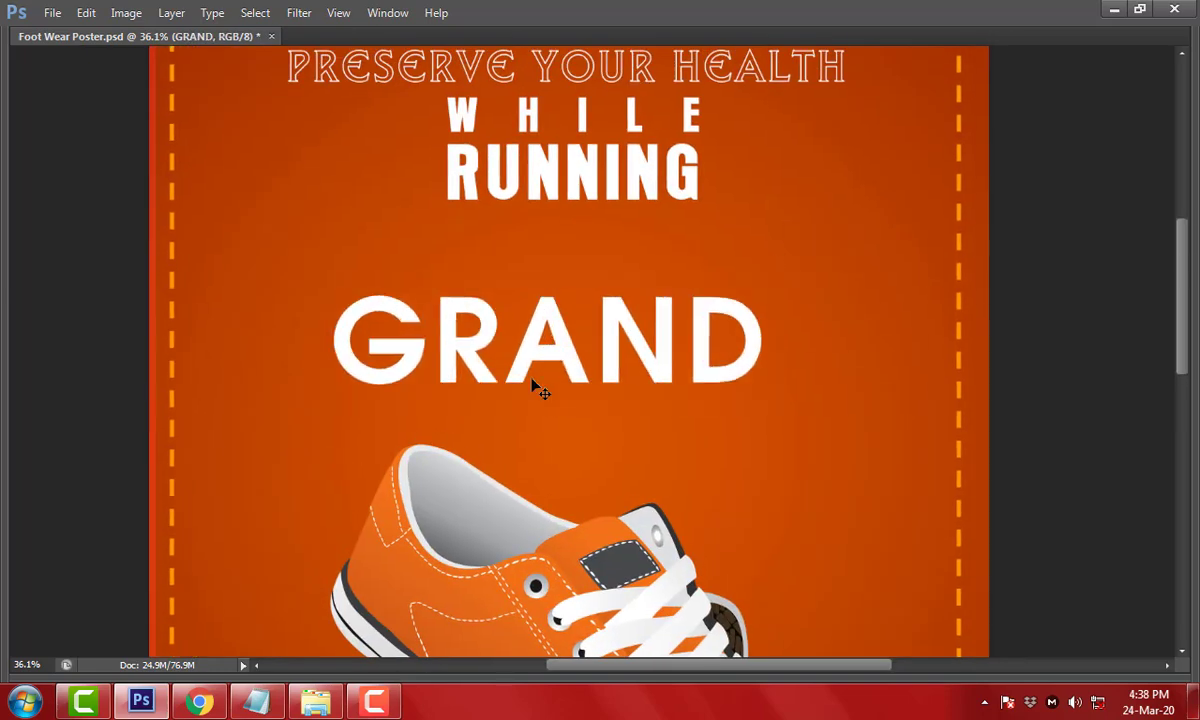
pyautogui.moveTo(536, 388); pyautogui.dragTo(549, 321)
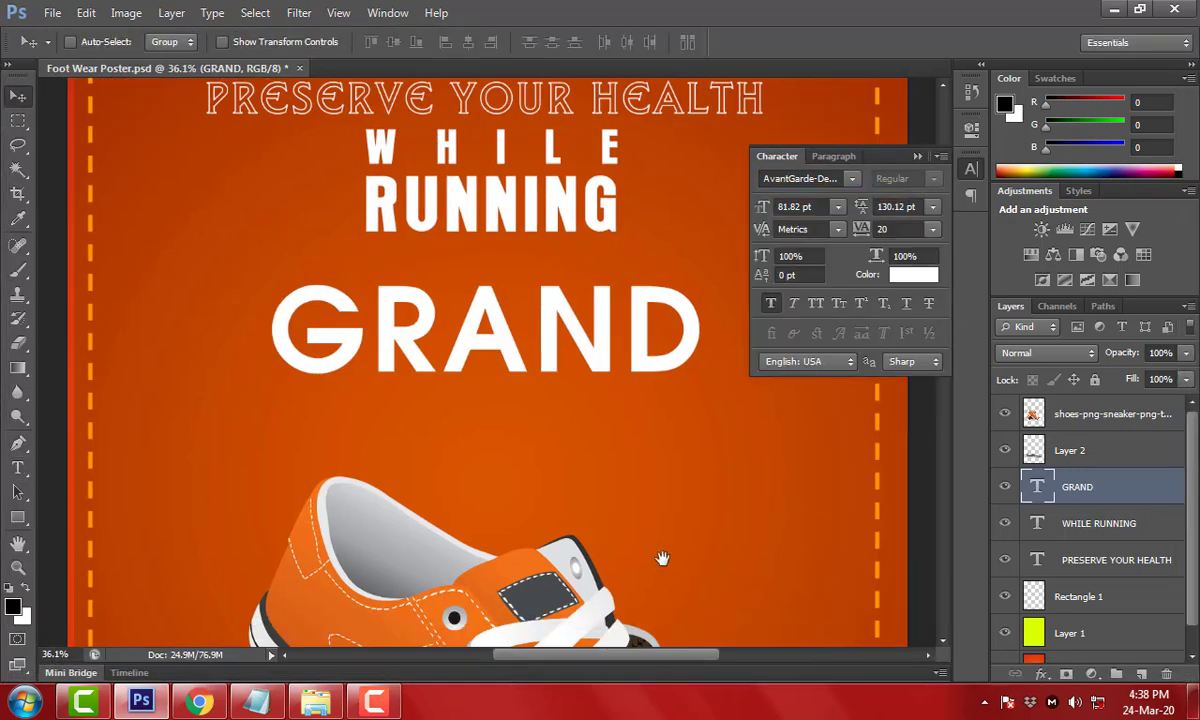
pyautogui.scroll(-2, 480, 540)
# Fill the GRAND text with a bright yellow foreground colour
pyautogui.press('i')
pyautogui.click(395, 536)
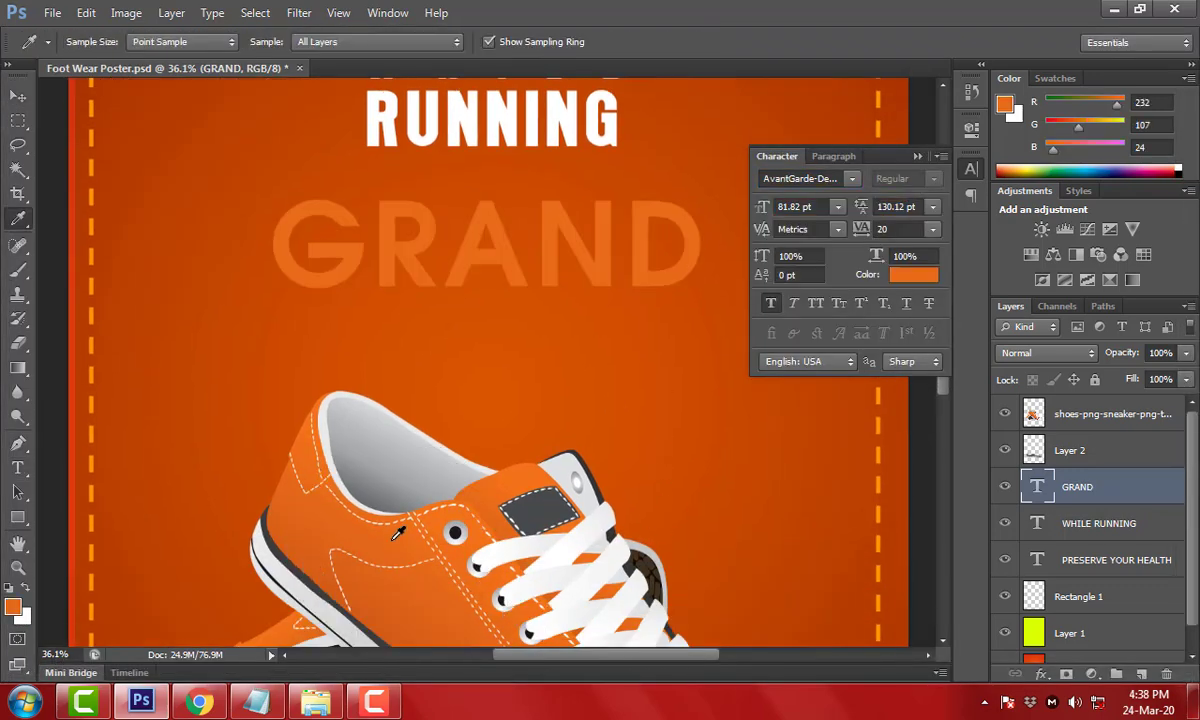
pyautogui.click(12, 606)
pyautogui.moveTo(800, 420); pyautogui.dragTo(798, 402)
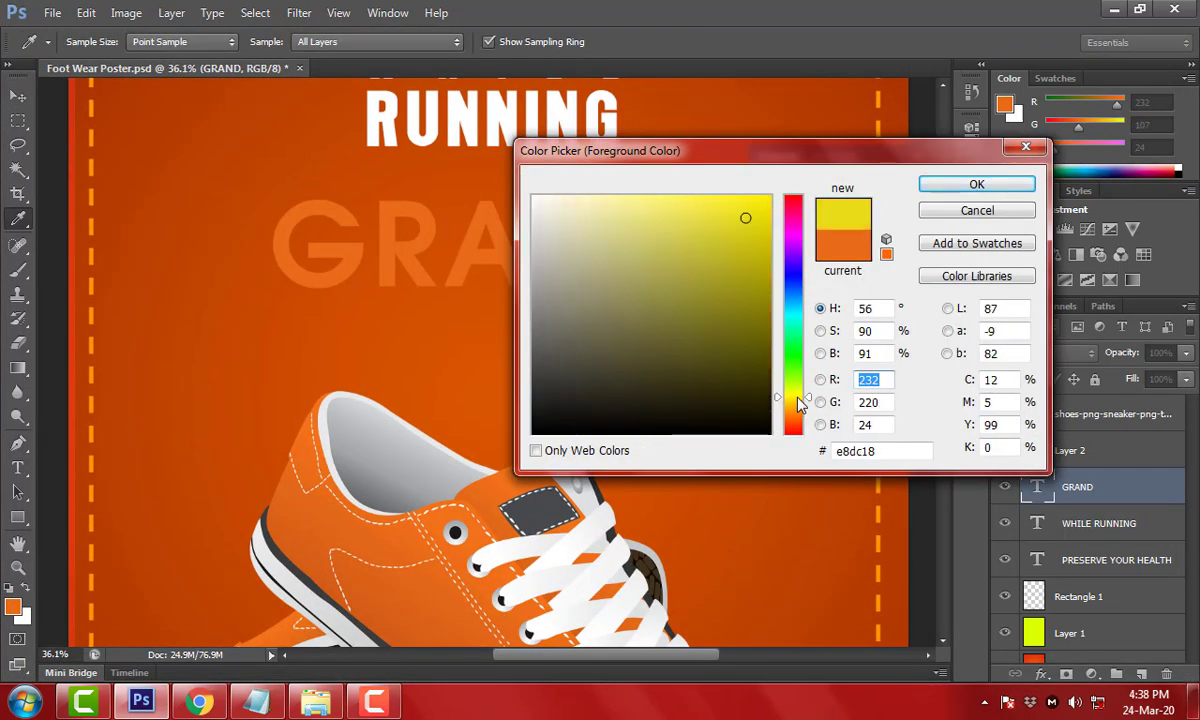
pyautogui.click(790, 188)
pyautogui.press('Return')
pyautogui.press('Tab')
pyautogui.hotkey('alt', 'BackSpace')
# Shrink GRAND slightly and open its Layer Style settings
pyautogui.hotkey('ctrl', 't')
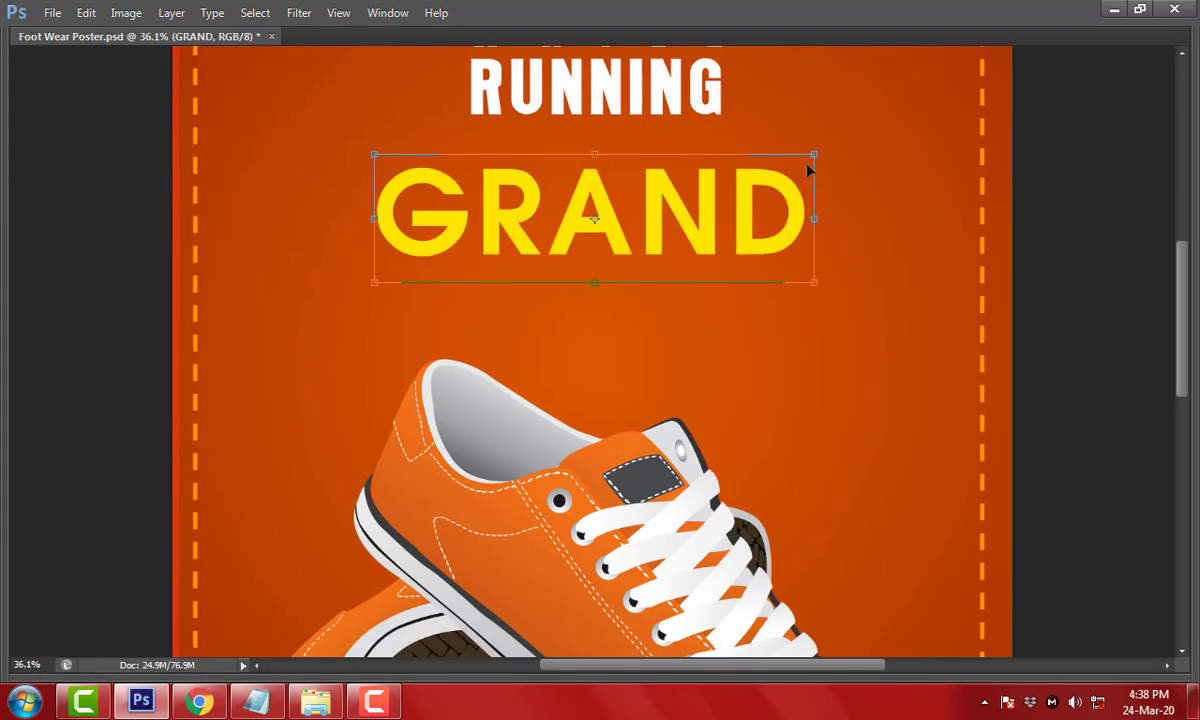
pyautogui.moveTo(808, 156); pyautogui.dragTo(801, 155)
pyautogui.press('Return')
pyautogui.hotkey('alt', 'l')
pyautogui.press('y')
pyautogui.press('Return')
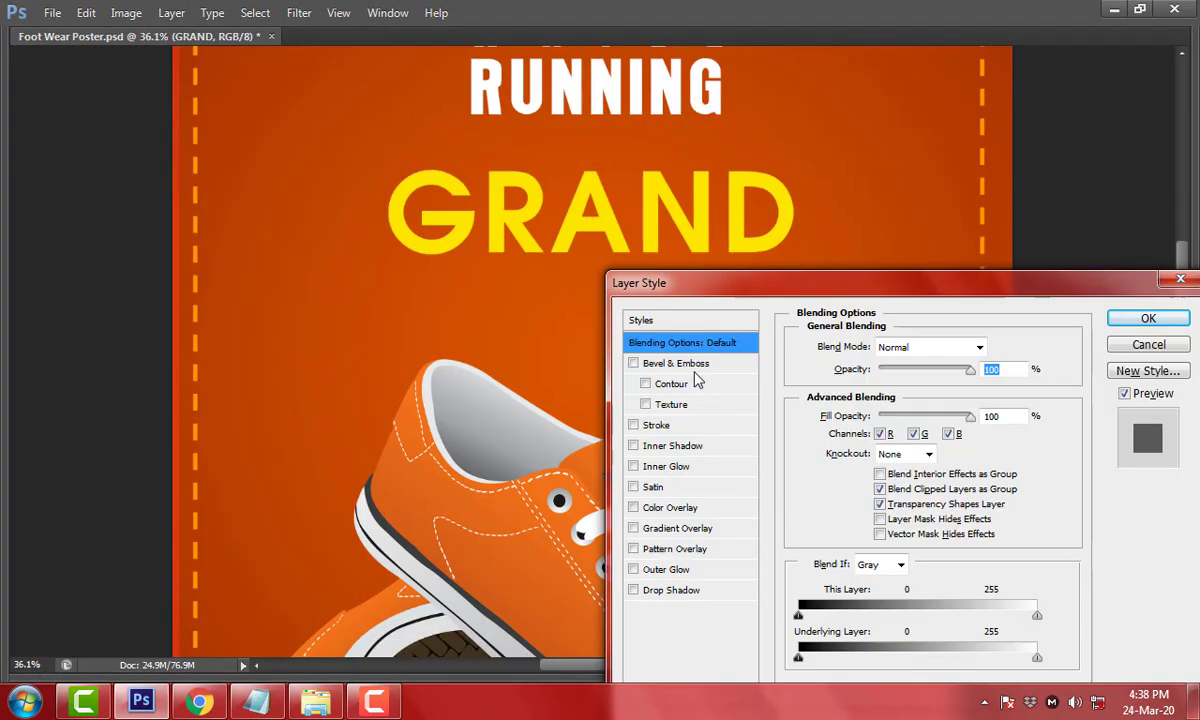
# Give GRAND an inner shadow with increased distance
pyautogui.click(665, 592)
pyautogui.click(634, 591)
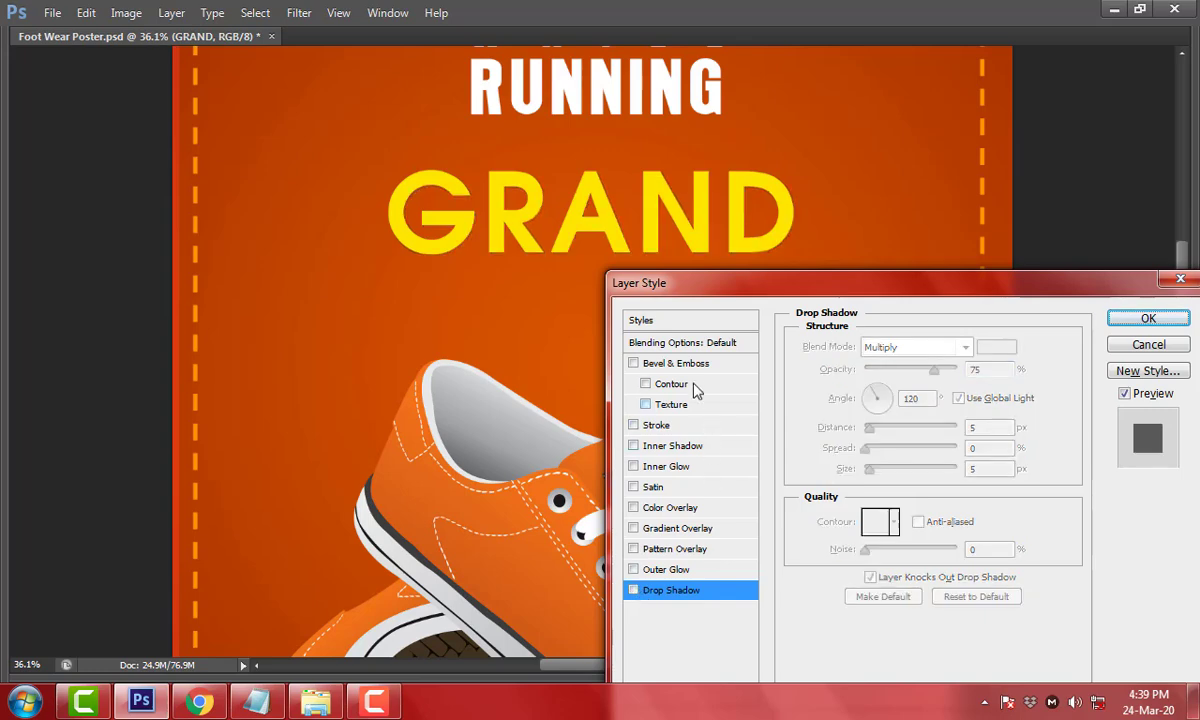
pyautogui.click(670, 445)
pyautogui.moveTo(868, 428)
pyautogui.mouseDown()
pyautogui.moveTo(880, 432)
pyautogui.moveTo(878, 470)
pyautogui.moveTo(874, 432)
pyautogui.mouseUp()
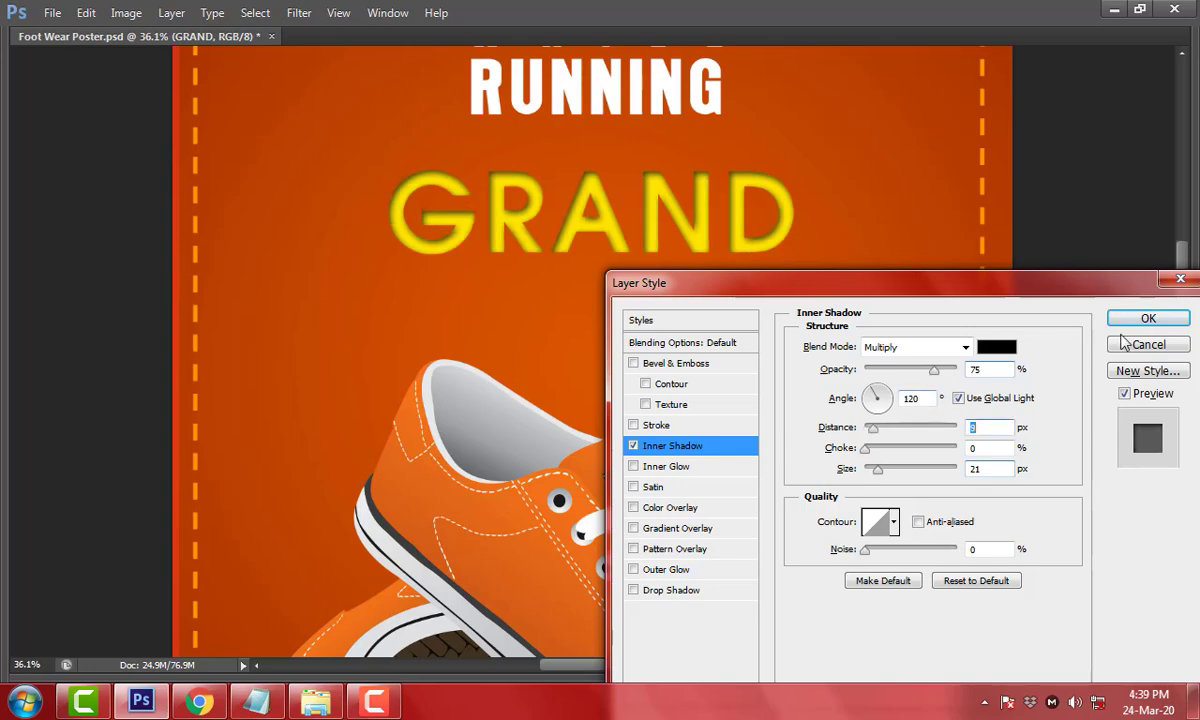
pyautogui.click(1148, 318)
pyautogui.moveTo(295, 147)
pyautogui.mouseDown()
pyautogui.moveTo(965, 361)
pyautogui.moveTo(872, 377)
pyautogui.moveTo(909, 414)
pyautogui.mouseUp()
# Add a tight 4 px drop shadow to GRAND and fit the poster on screen
pyautogui.hotkey('alt', 'l')
pyautogui.press('y')
pyautogui.press('b')
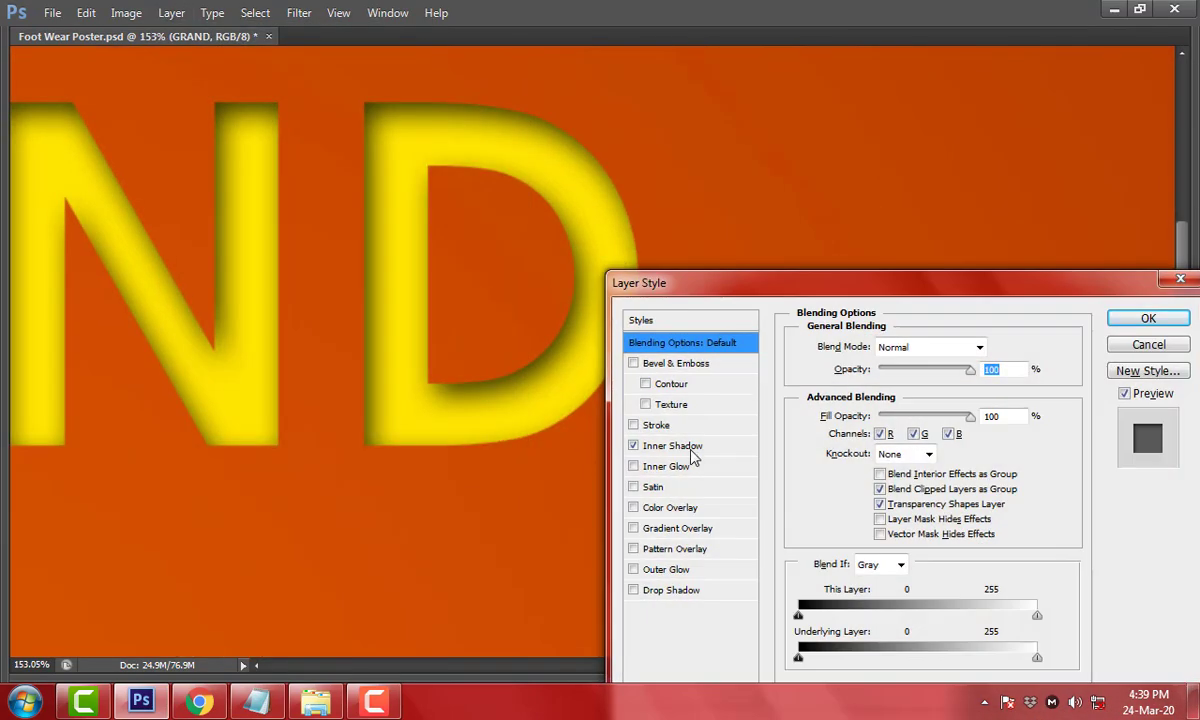
pyautogui.click(675, 363)
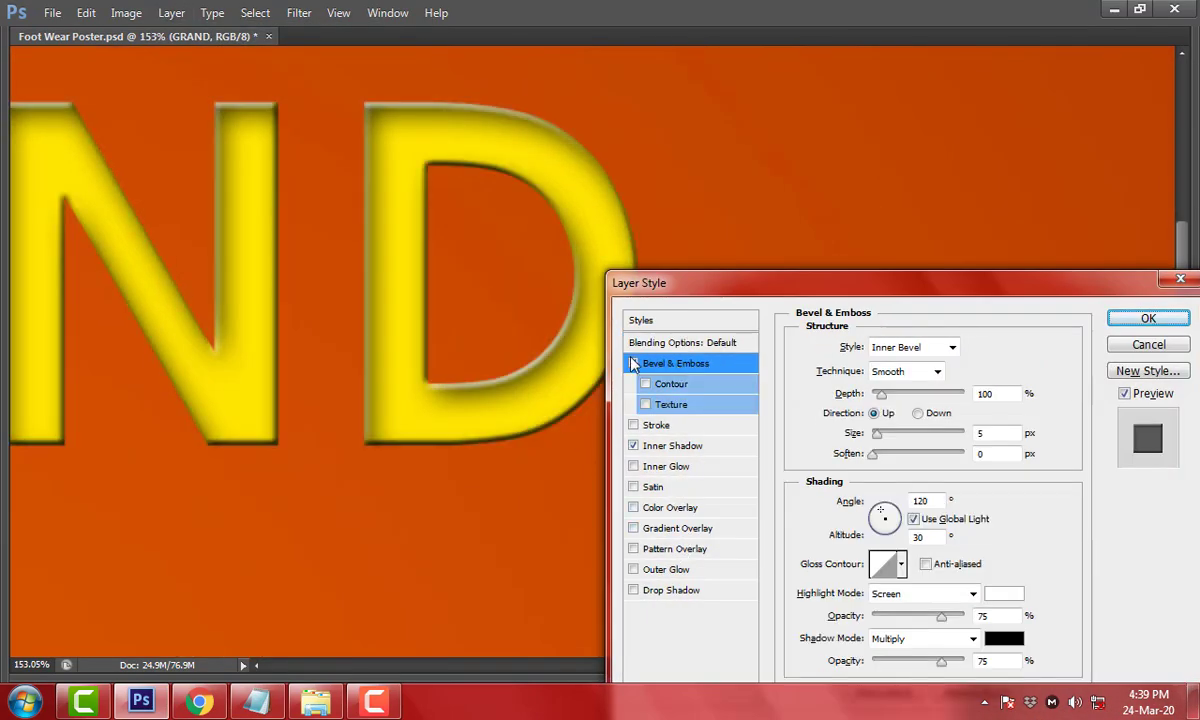
pyautogui.click(633, 363)
pyautogui.click(678, 592)
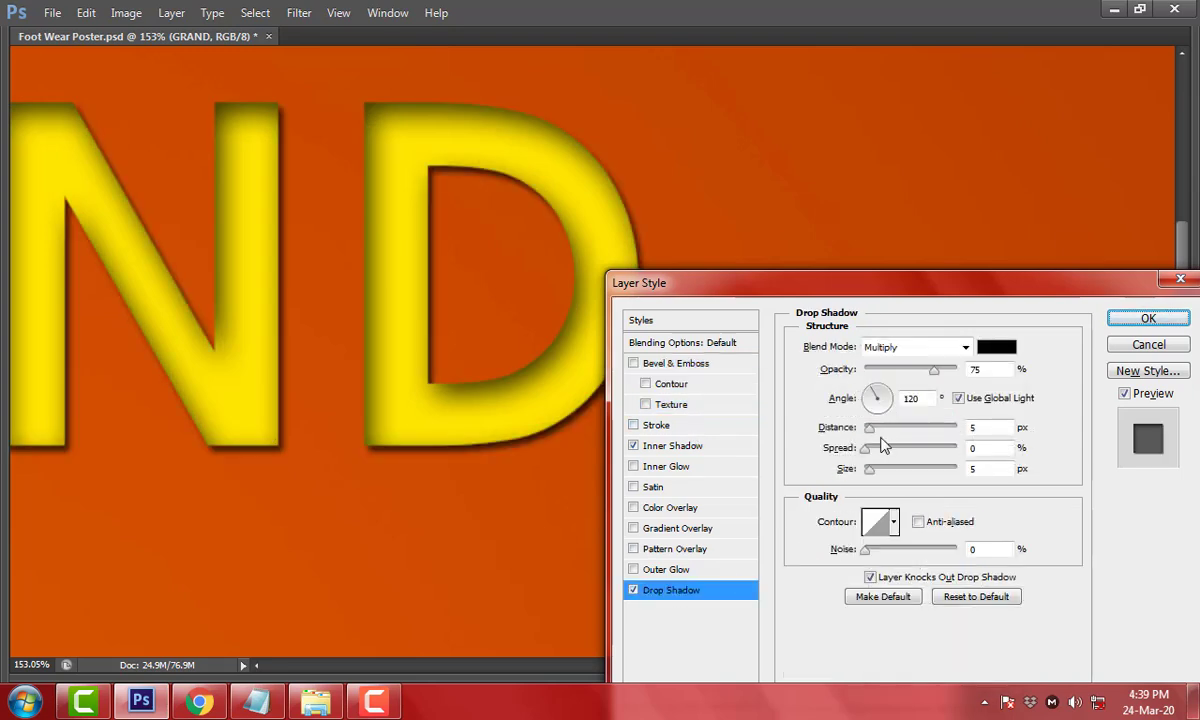
pyautogui.moveTo(869, 427); pyautogui.dragTo(868, 476)
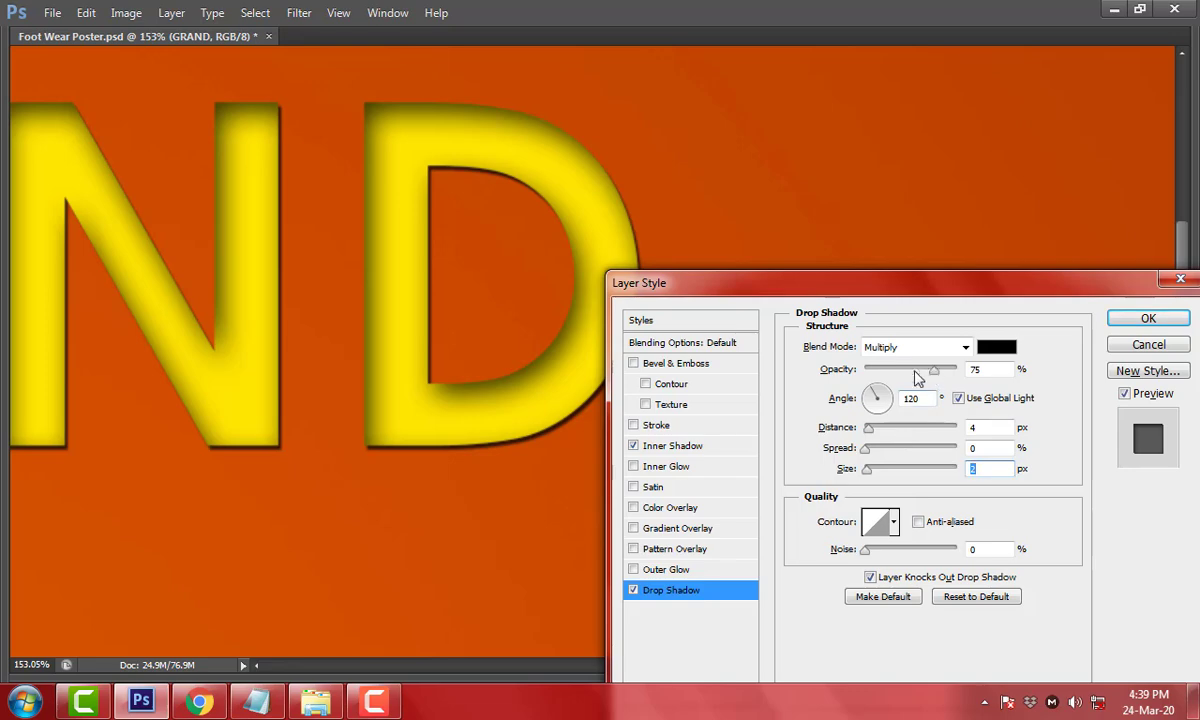
pyautogui.press('Return')
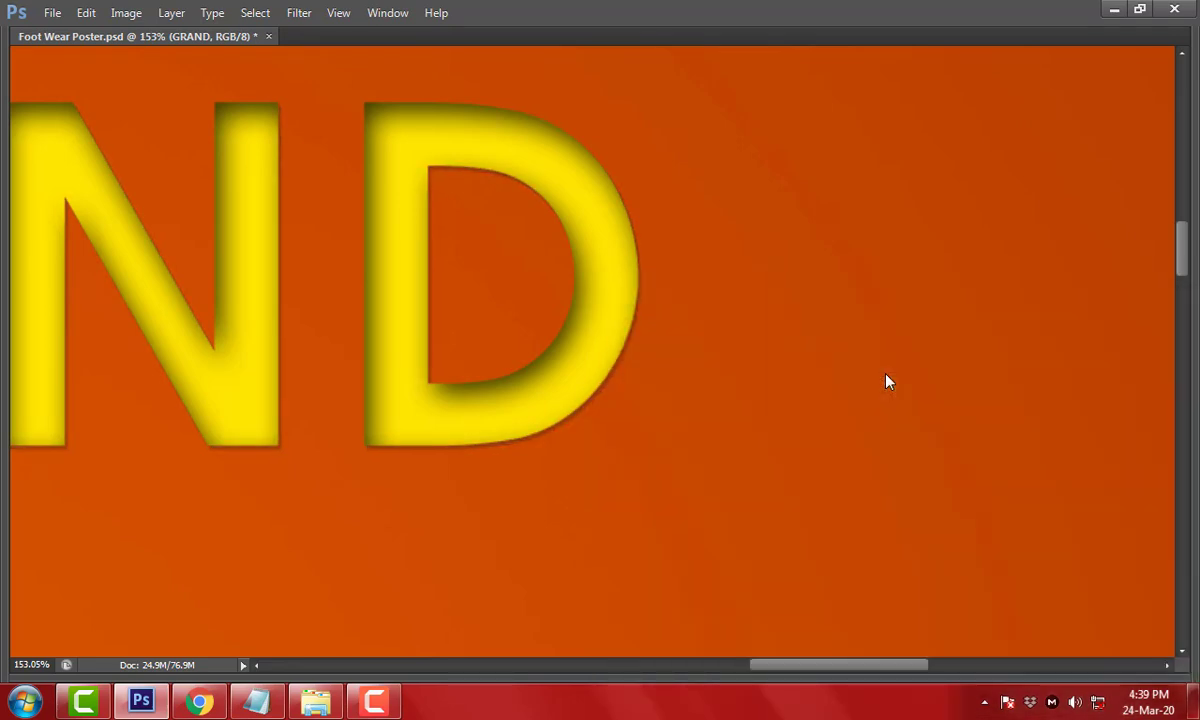
pyautogui.hotkey('ctrl', '0')
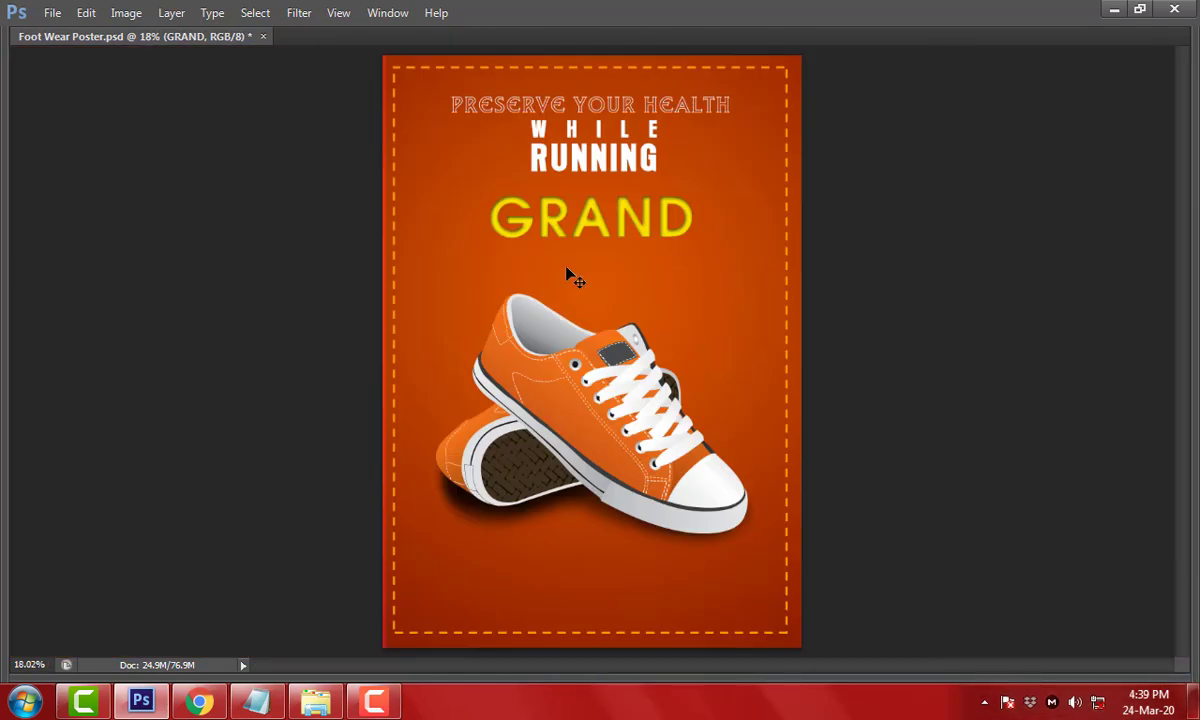
# Duplicate GRAND below itself and reduce the copy to a single S
pyautogui.moveTo(566, 272); pyautogui.dragTo(799, 392)
pyautogui.moveTo(700, 168); pyautogui.dragTo(613, 268)
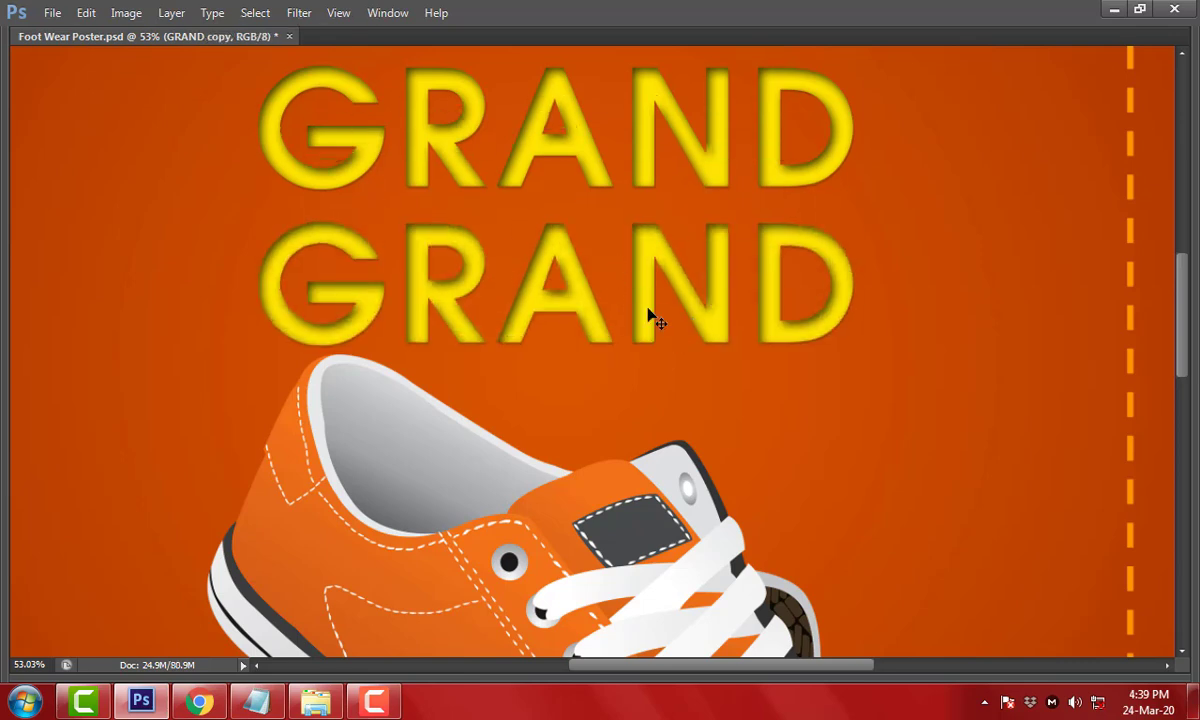
pyautogui.doubleClick(637, 300)
pyautogui.write('SALE')
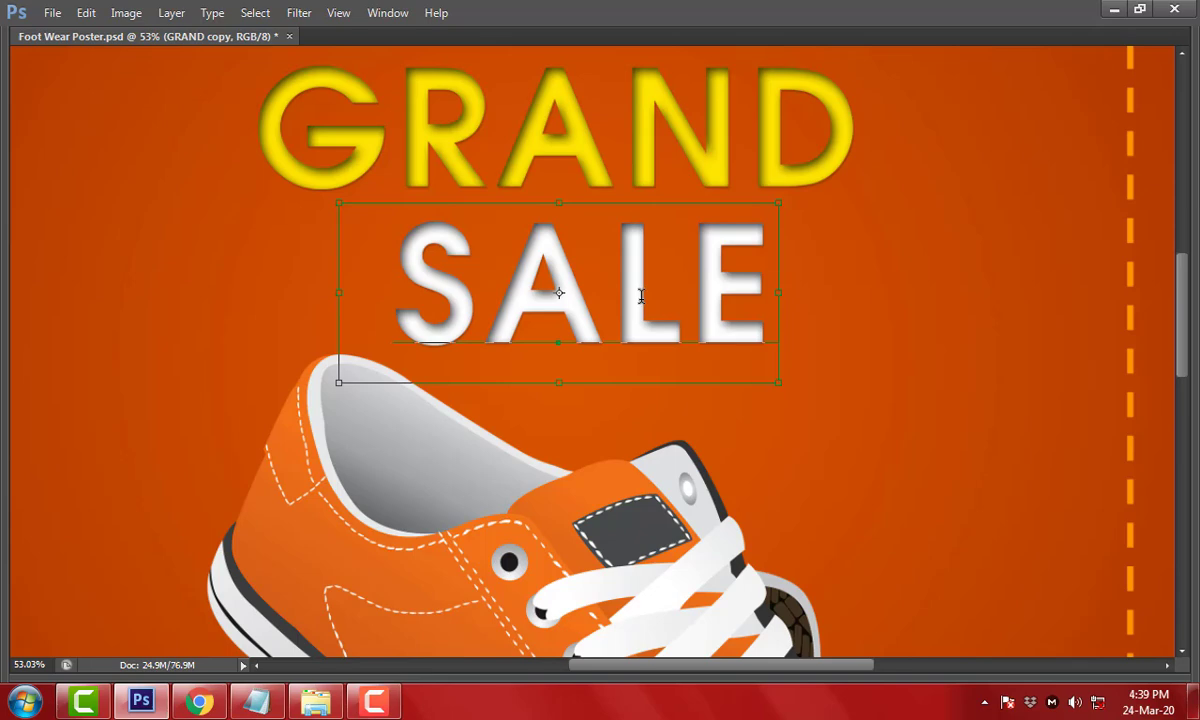
pyautogui.hotkey('ctrl', 'Return')
pyautogui.moveTo(578, 312); pyautogui.dragTo(884, 295)
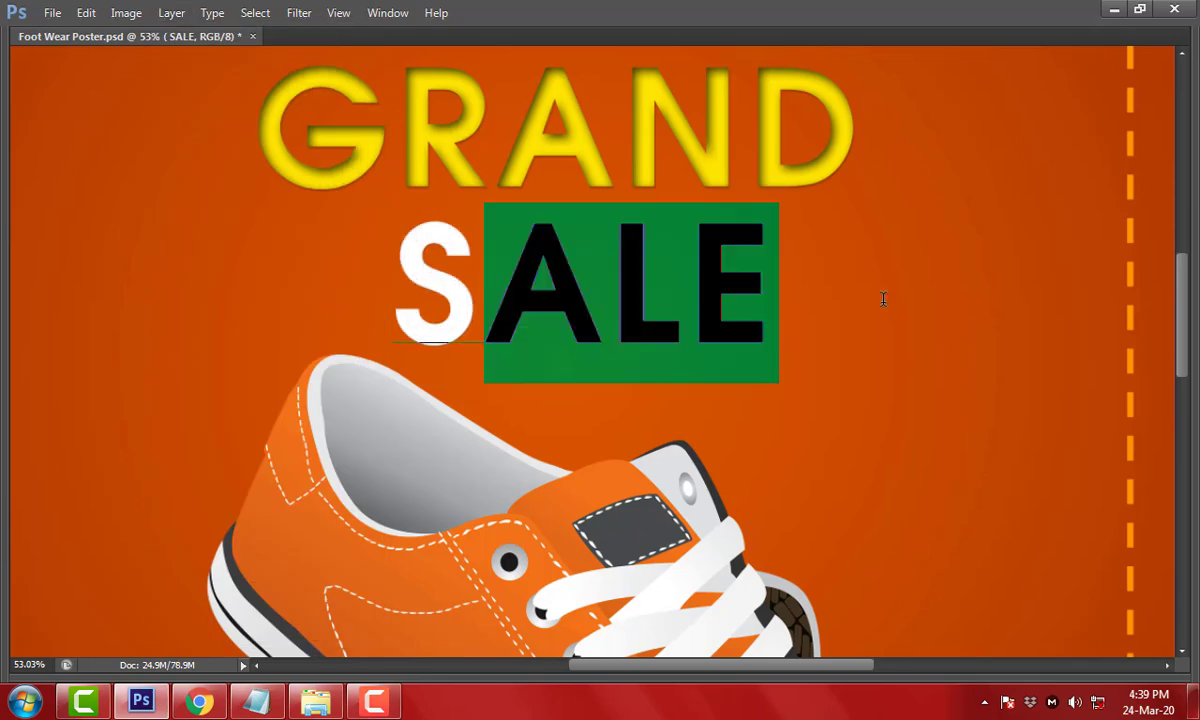
pyautogui.press('BackSpace')
pyautogui.hotkey('ctrl', '-')
pyautogui.write('v')
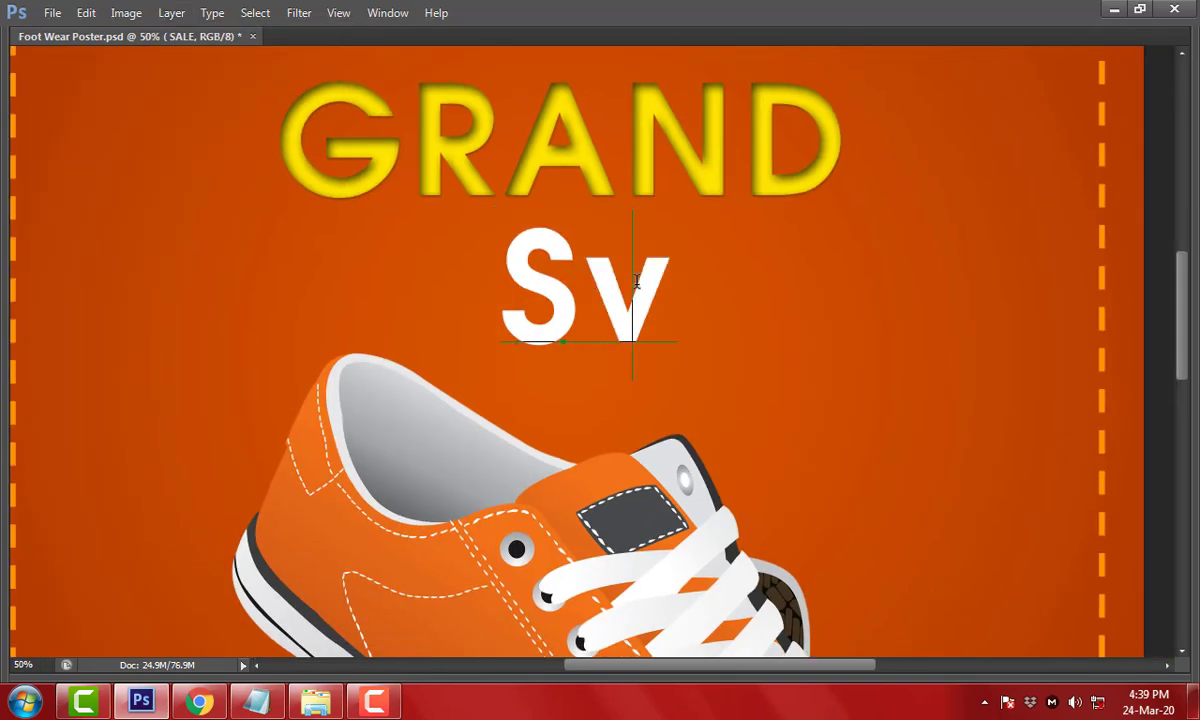
pyautogui.press('BackSpace')
# Enlarge the S beneath GRAND and nudge GRAND into position
pyautogui.hotkey('ctrl', '-')
pyautogui.moveTo(628, 258)
pyautogui.mouseDown()
pyautogui.moveTo(698, 188)
pyautogui.moveTo(640, 255)
pyautogui.mouseUp()
pyautogui.moveTo(620, 320); pyautogui.dragTo(600, 300)
pyautogui.press('Return')
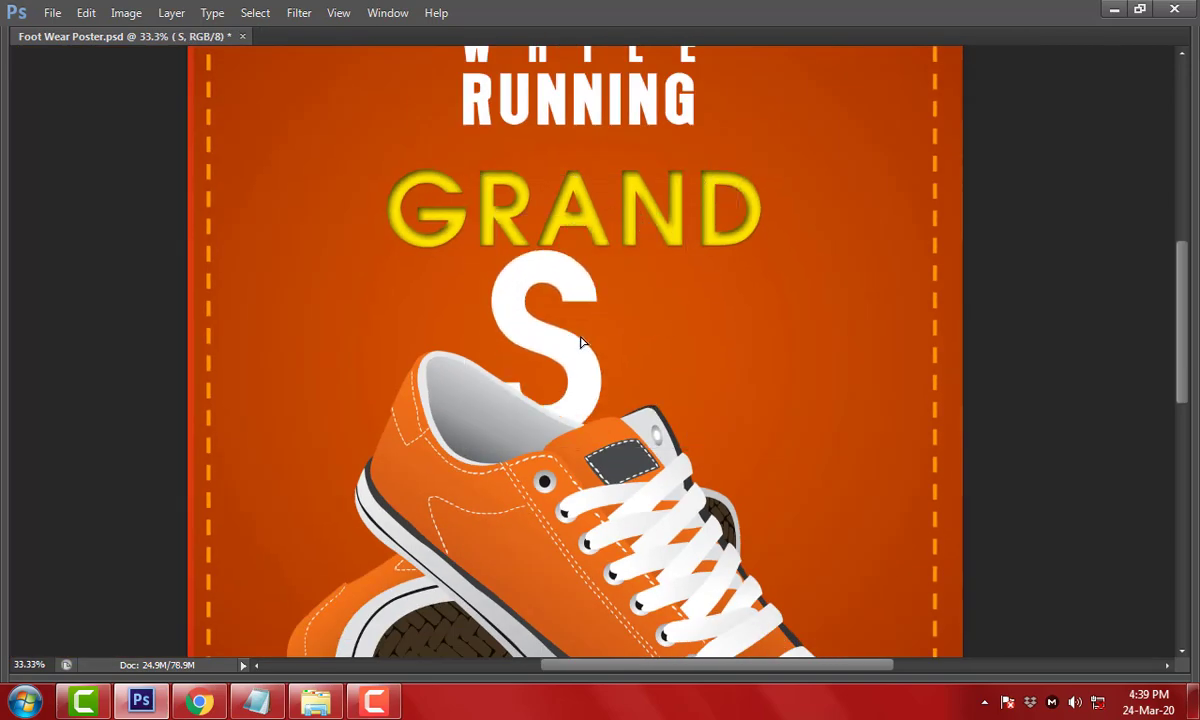
pyautogui.moveTo(580, 342); pyautogui.dragTo(580, 354)
pyautogui.click(584, 209)
pyautogui.hotkey('shift', 'Up')
pyautogui.hotkey('shift', 'Up')
pyautogui.hotkey('shift', 'Up')
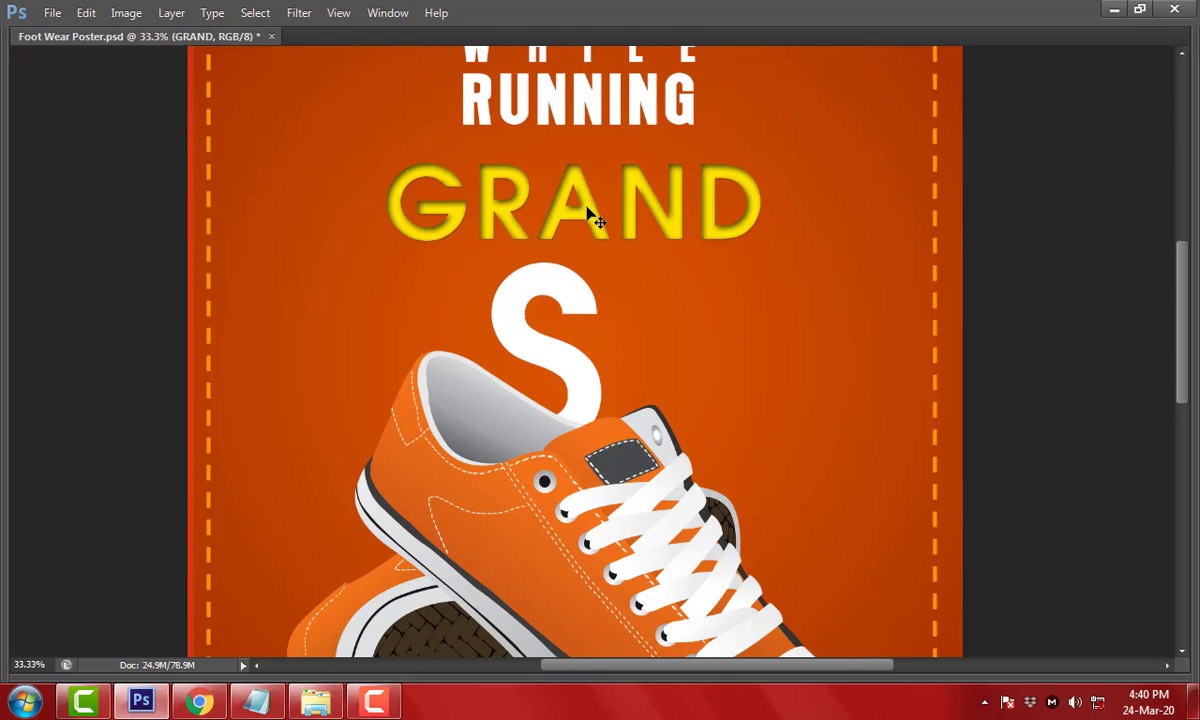
pyautogui.hotkey('shift', 'Up')
pyautogui.hotkey('shift', 'Up')
pyautogui.press('Down')
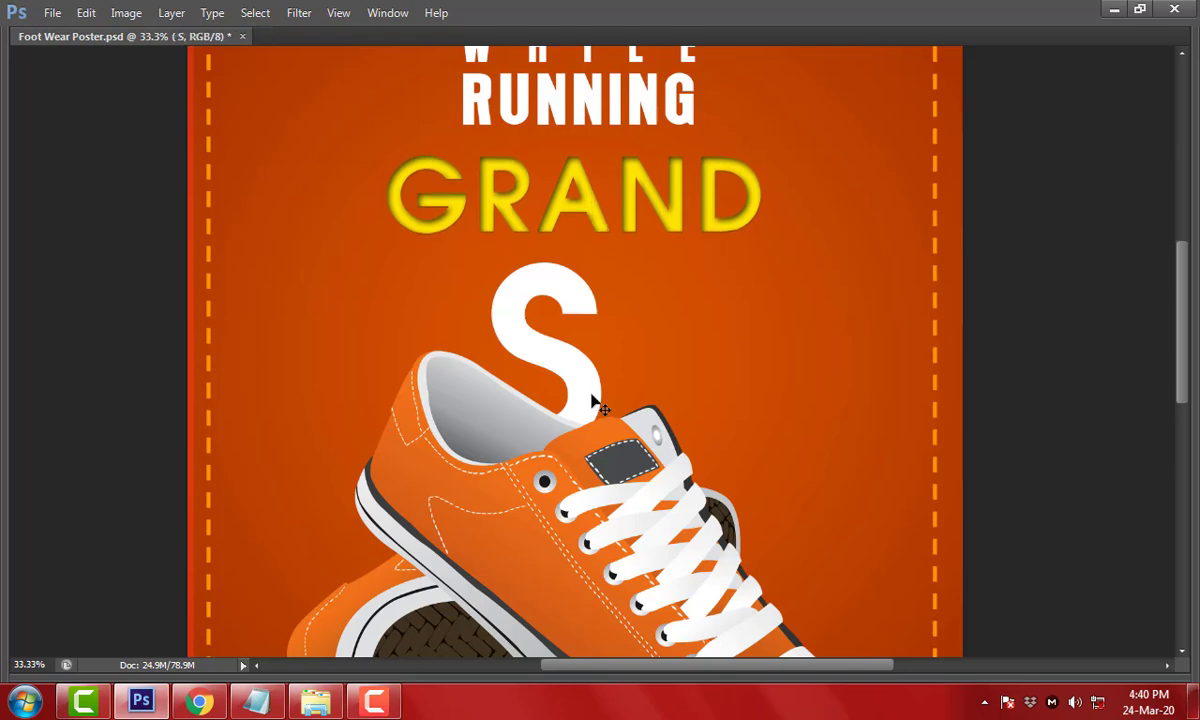
# Copy the S to its right and change the copy to an A
pyautogui.moveTo(597, 405); pyautogui.dragTo(674, 399)
pyautogui.press('t')
pyautogui.click(689, 362)
pyautogui.write('A')
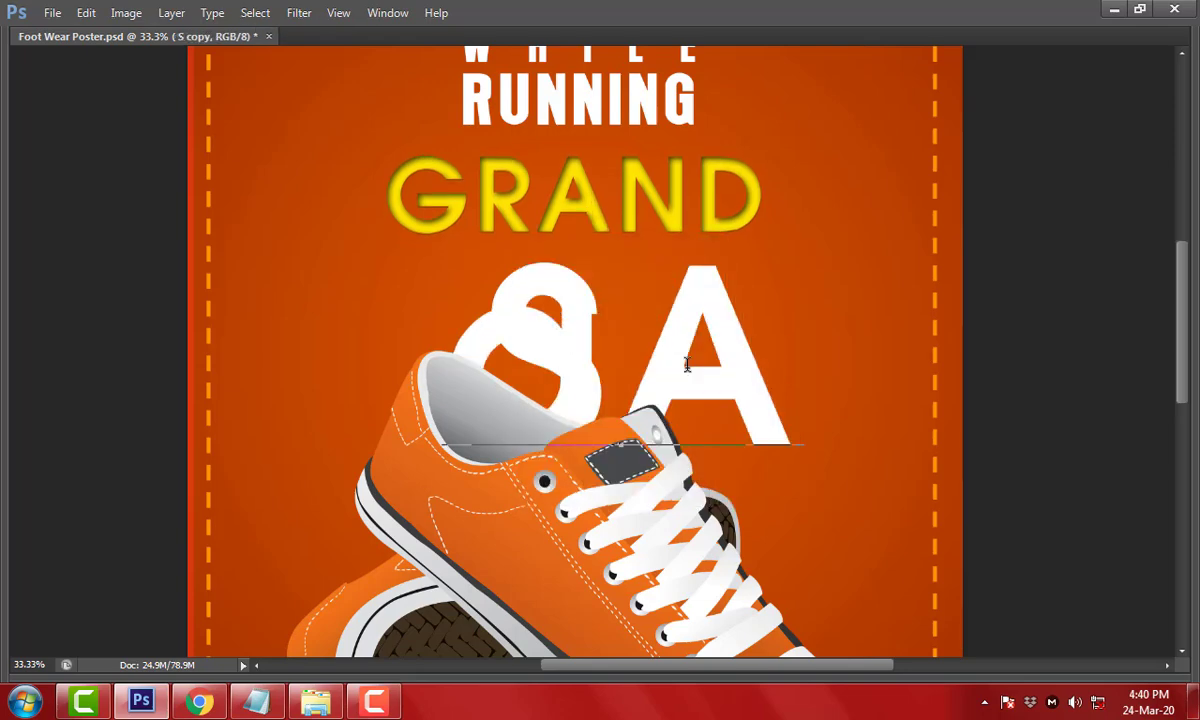
pyautogui.hotkey('ctrl', 'Return')
pyautogui.moveTo(665, 380); pyautogui.dragTo(810, 374)
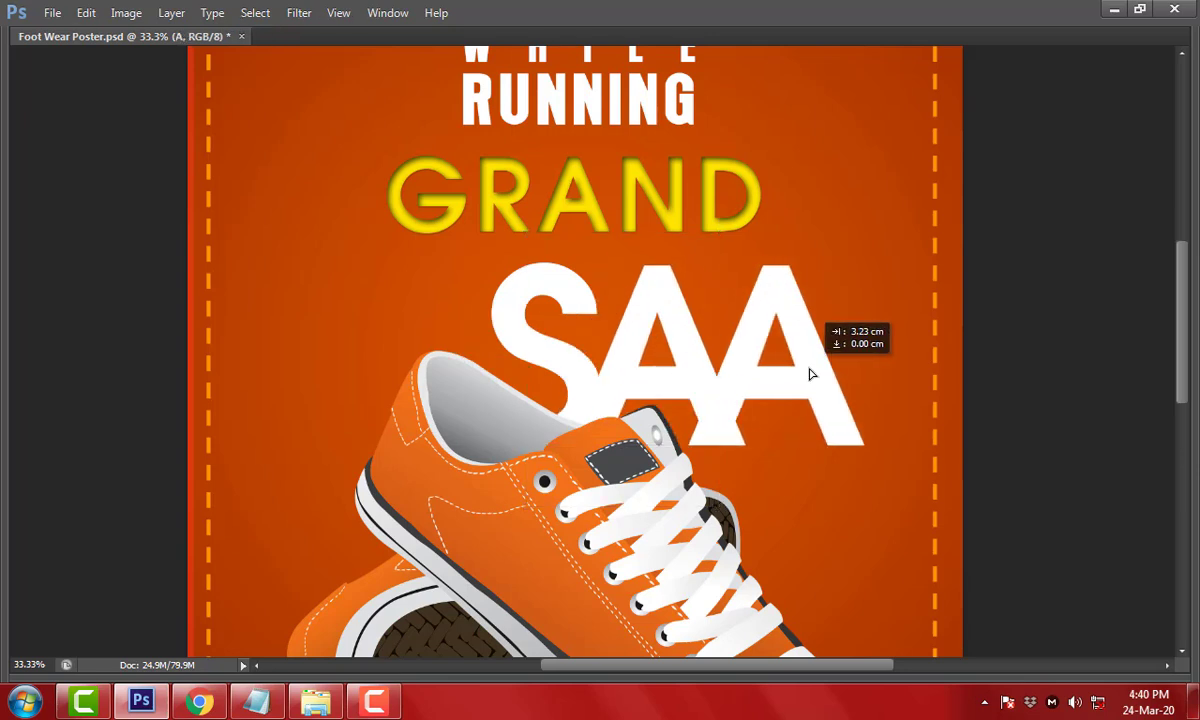
# Make a copy of the letter into an L beside the A
pyautogui.click(812, 356)
pyautogui.press('BackSpace')
pyautogui.write('L')
pyautogui.hotkey('ctrl', 'Return')
pyautogui.moveTo(740, 395); pyautogui.dragTo(872, 410)
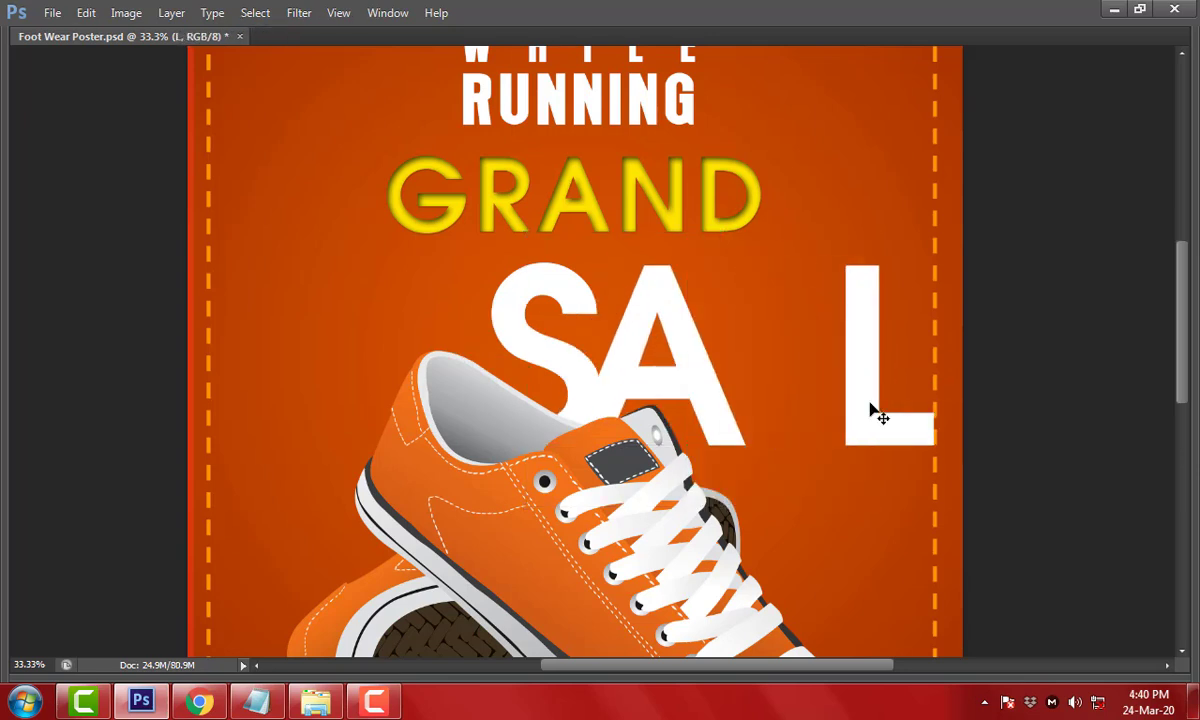
pyautogui.hotkey('ctrl', 'z')
pyautogui.press('t')
# Duplicate the L to the right as an E, completing SALE
pyautogui.moveTo(760, 360); pyautogui.dragTo(838, 327)
pyautogui.doubleClick(838, 318)
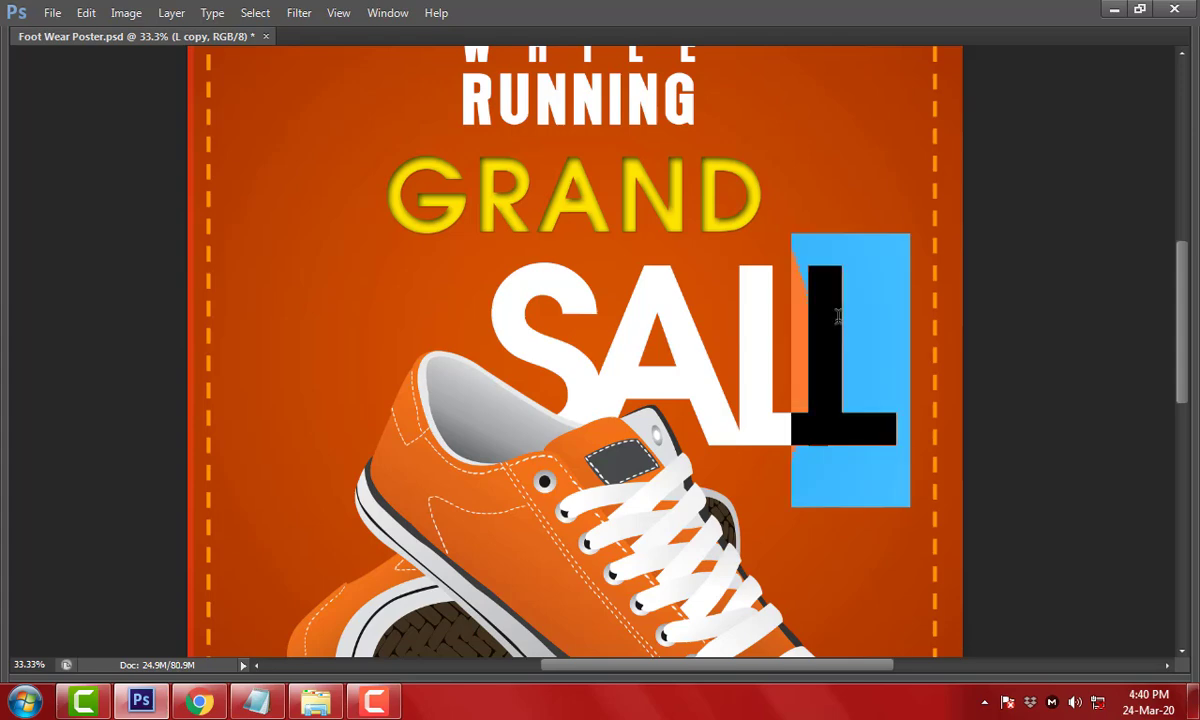
pyautogui.write('E')
pyautogui.hotkey('ctrl', 'Return')
pyautogui.moveTo(680, 316); pyautogui.dragTo(679, 318)
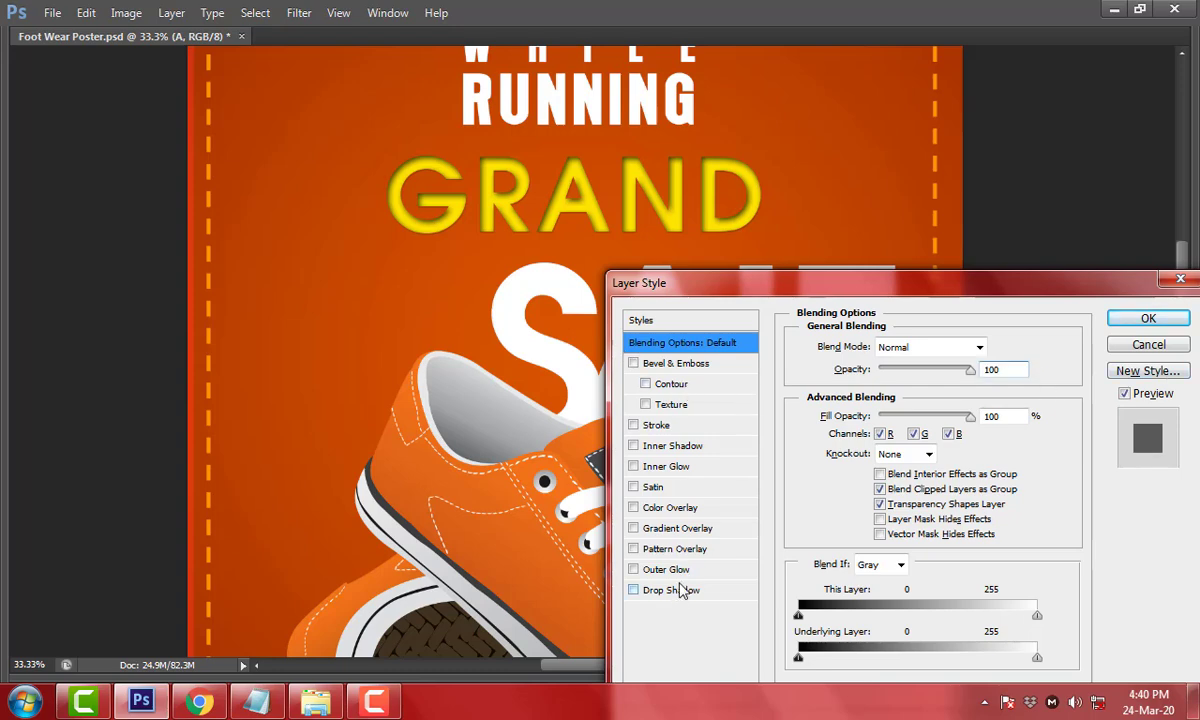
# Try a drop shadow on the A with Distance 15, Spread 26, Size 57
pyautogui.click(680, 590)
pyautogui.moveTo(743, 292); pyautogui.dragTo(958, 260)
pyautogui.moveTo(1097, 396); pyautogui.dragTo(1094, 396)
pyautogui.moveTo(1085, 437)
pyautogui.mouseDown()
pyautogui.moveTo(1105, 437)
pyautogui.moveTo(1104, 416)
pyautogui.mouseUp()
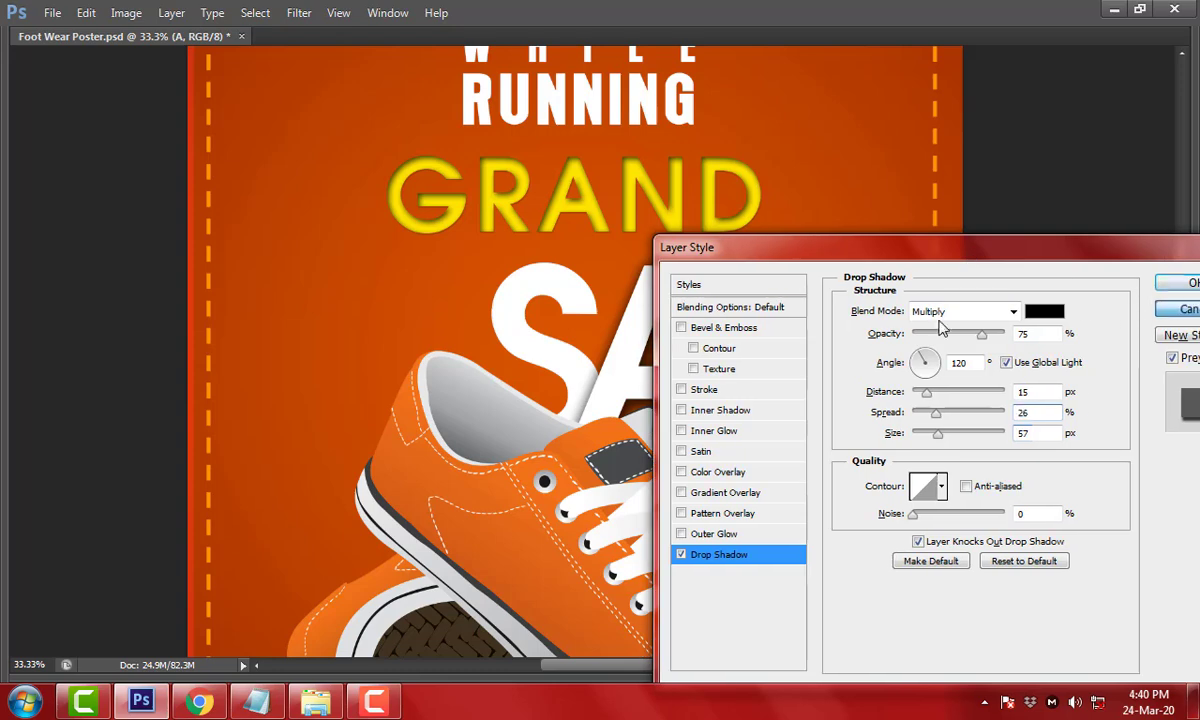
pyautogui.press('Return')
# Create empty Layer 3 above the S layer and select the Brush tool
pyautogui.moveTo(402, 201); pyautogui.dragTo(900, 490)
pyautogui.press('Tab')
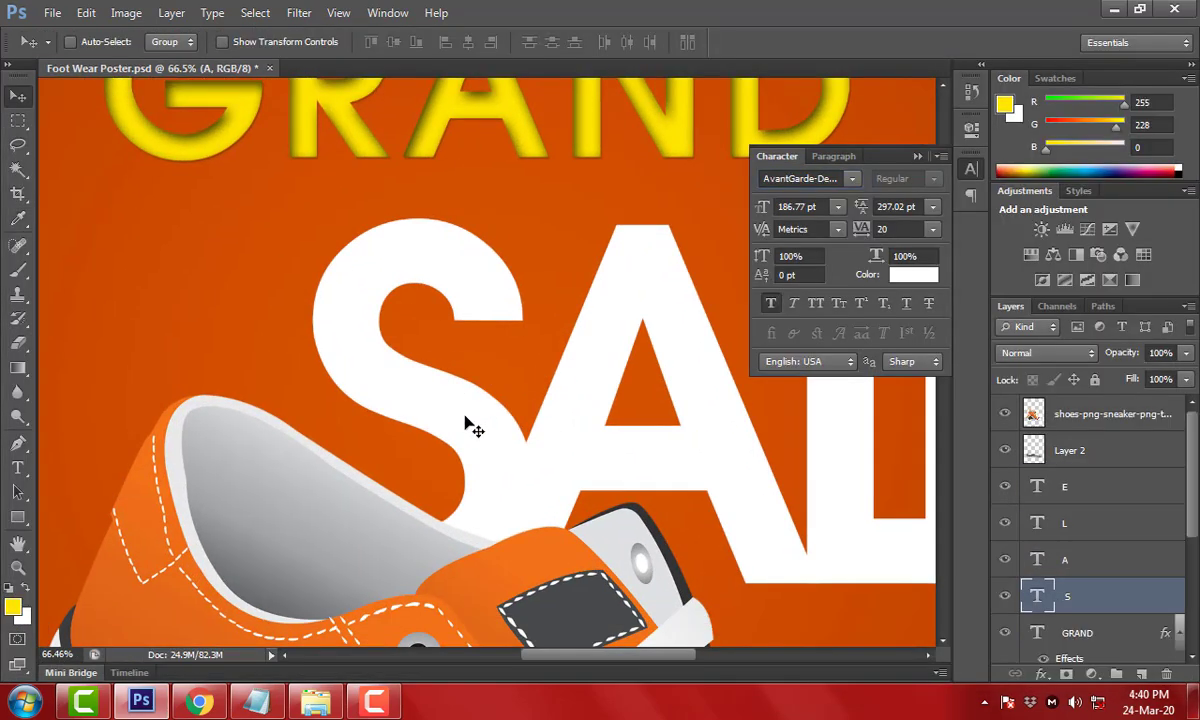
pyautogui.hotkey('ctrl', 'shift', 'n')
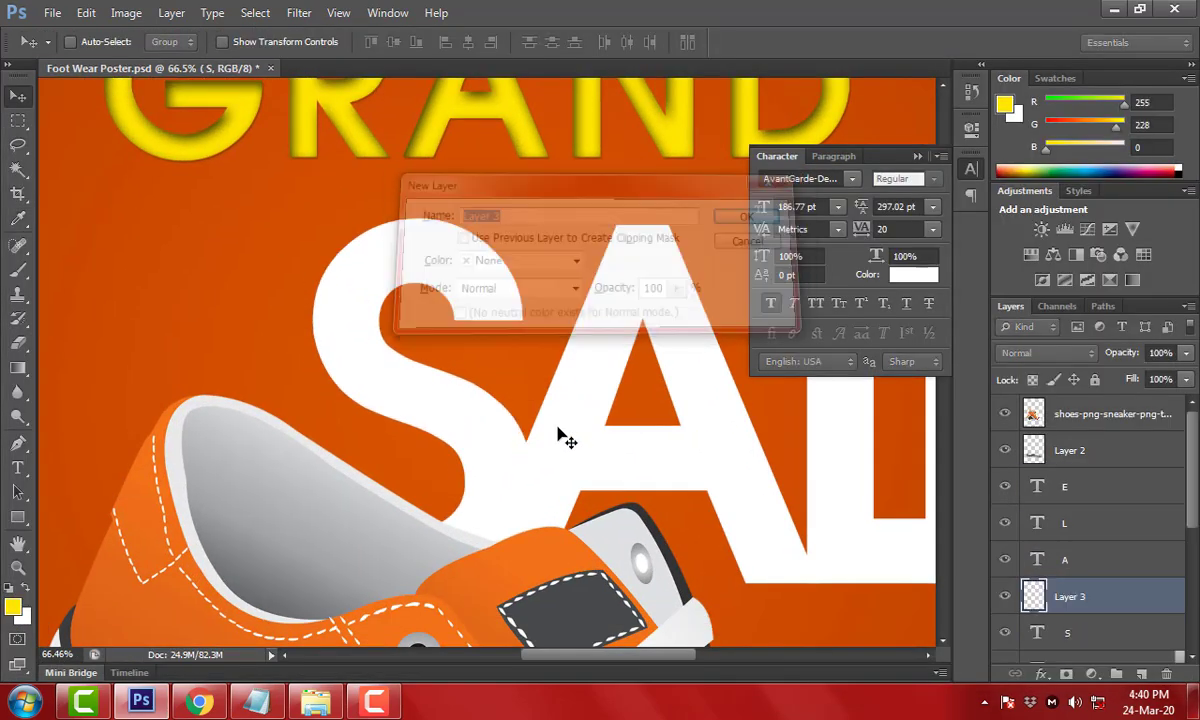
pyautogui.press('Return')
pyautogui.press('b')
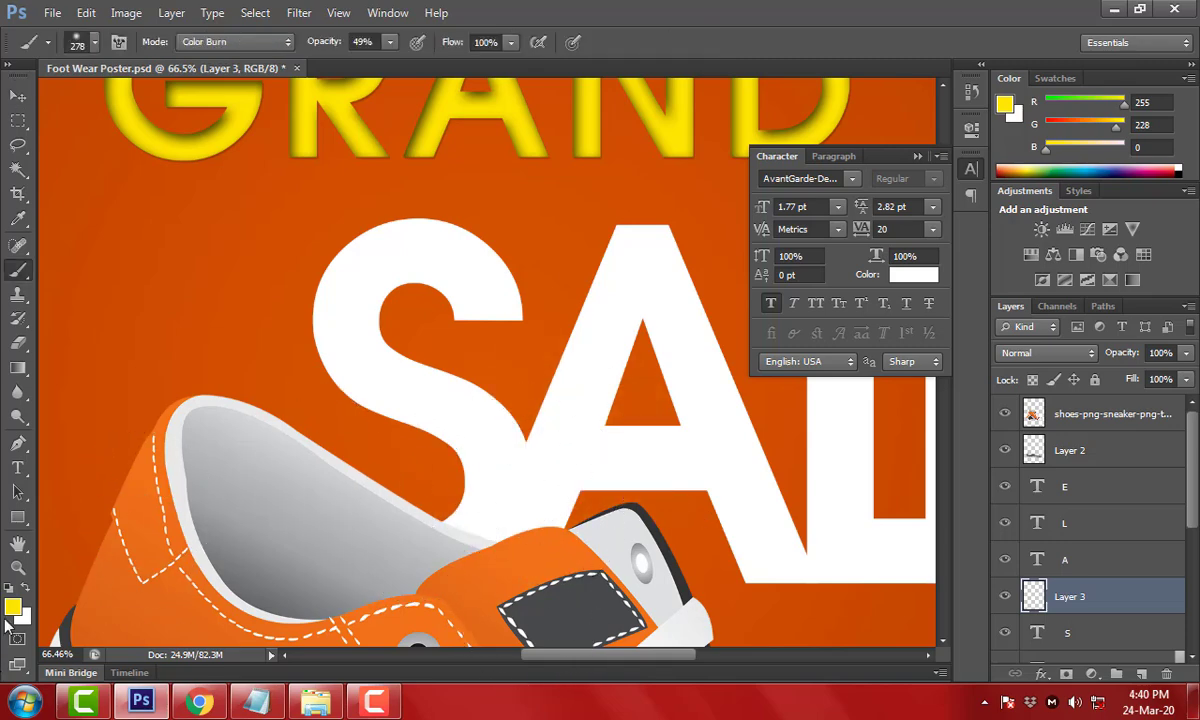
# Make the S layer active and set the foreground colour to dark brown 7c3100
pyautogui.press('v')
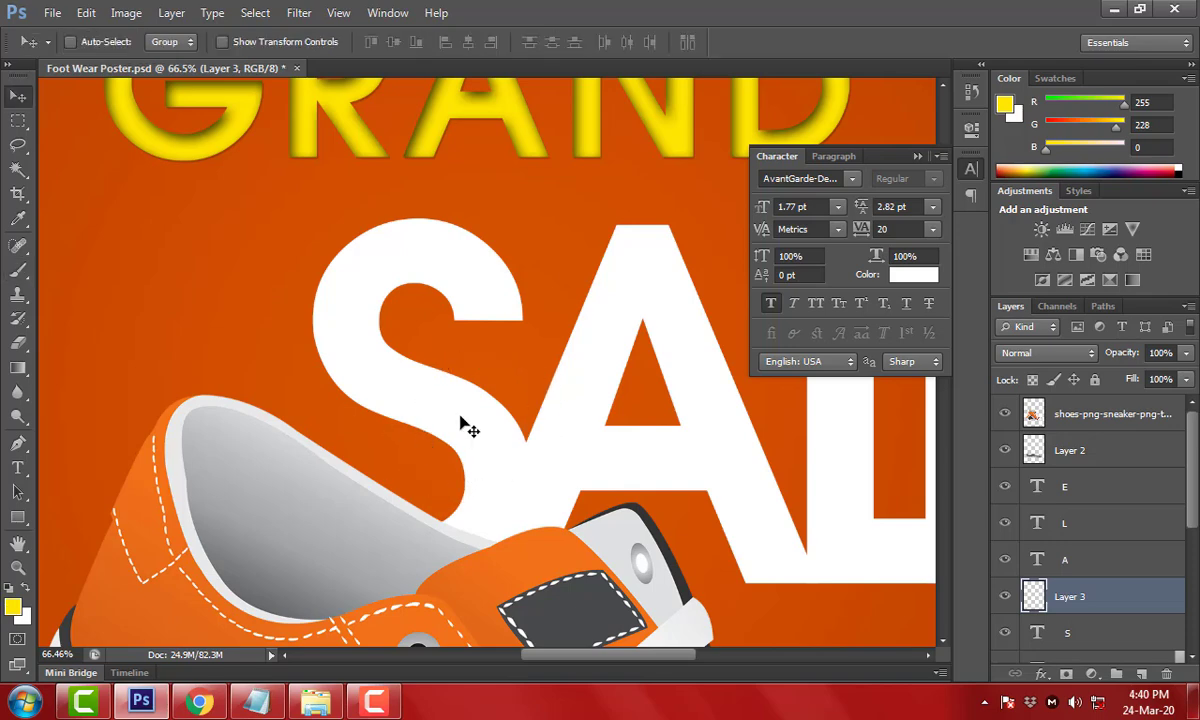
pyautogui.keyDown('ctrl'); pyautogui.click(445, 405); pyautogui.keyUp('ctrl')
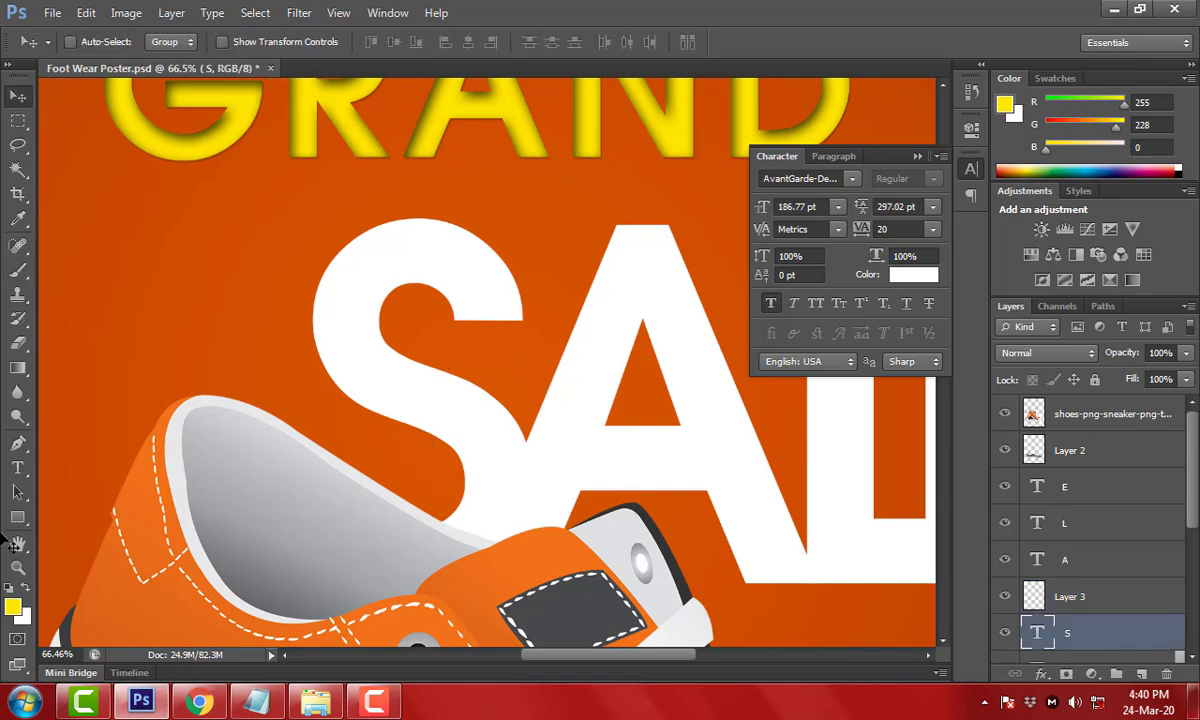
pyautogui.click(12, 604)
pyautogui.moveTo(718, 383); pyautogui.dragTo(533, 389)
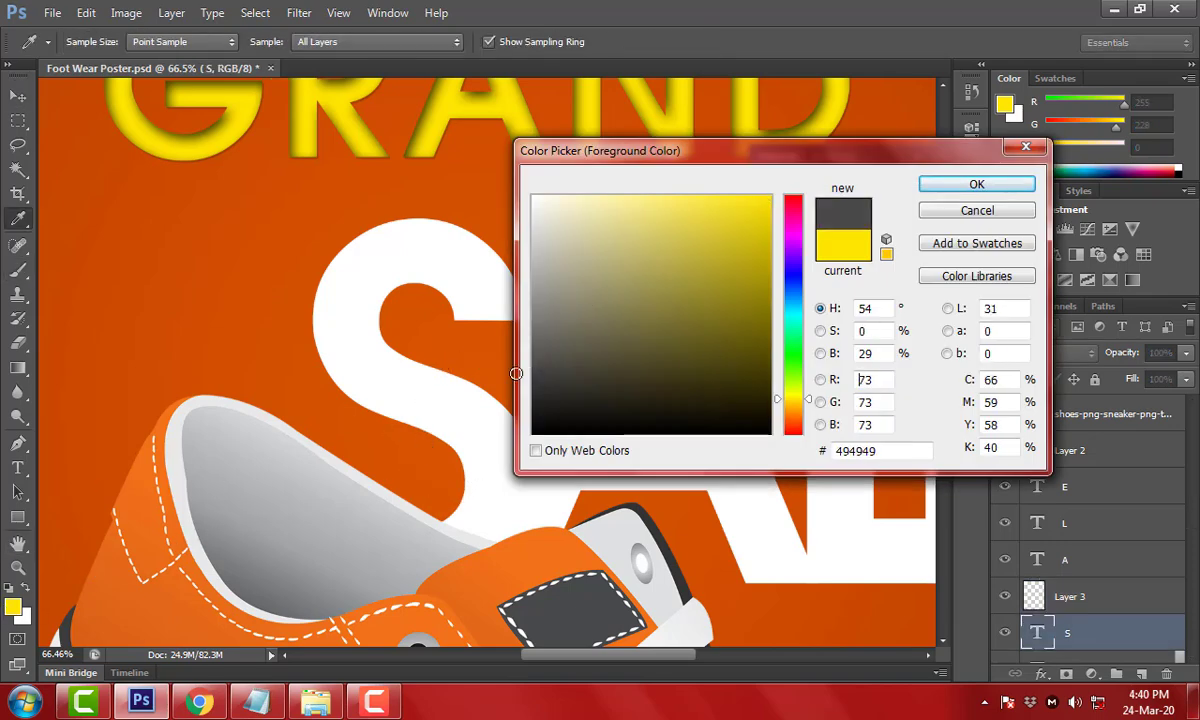
pyautogui.click(977, 184)
pyautogui.press('i')
pyautogui.click(542, 355)
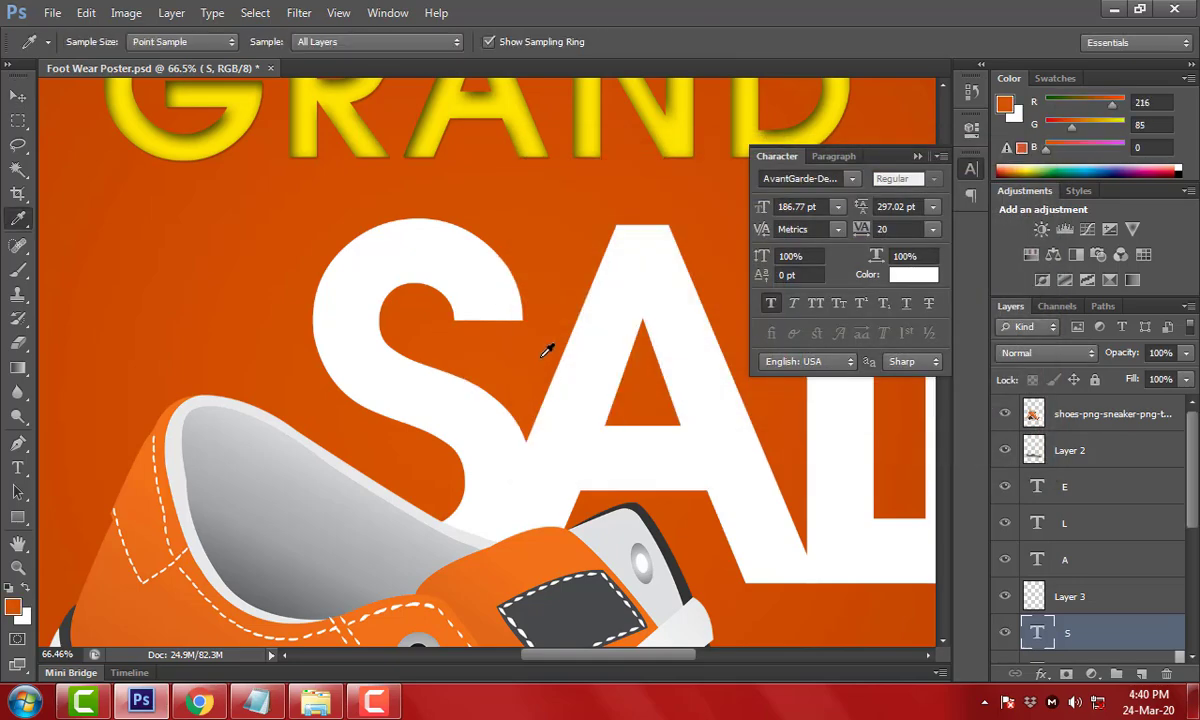
pyautogui.click(12, 606)
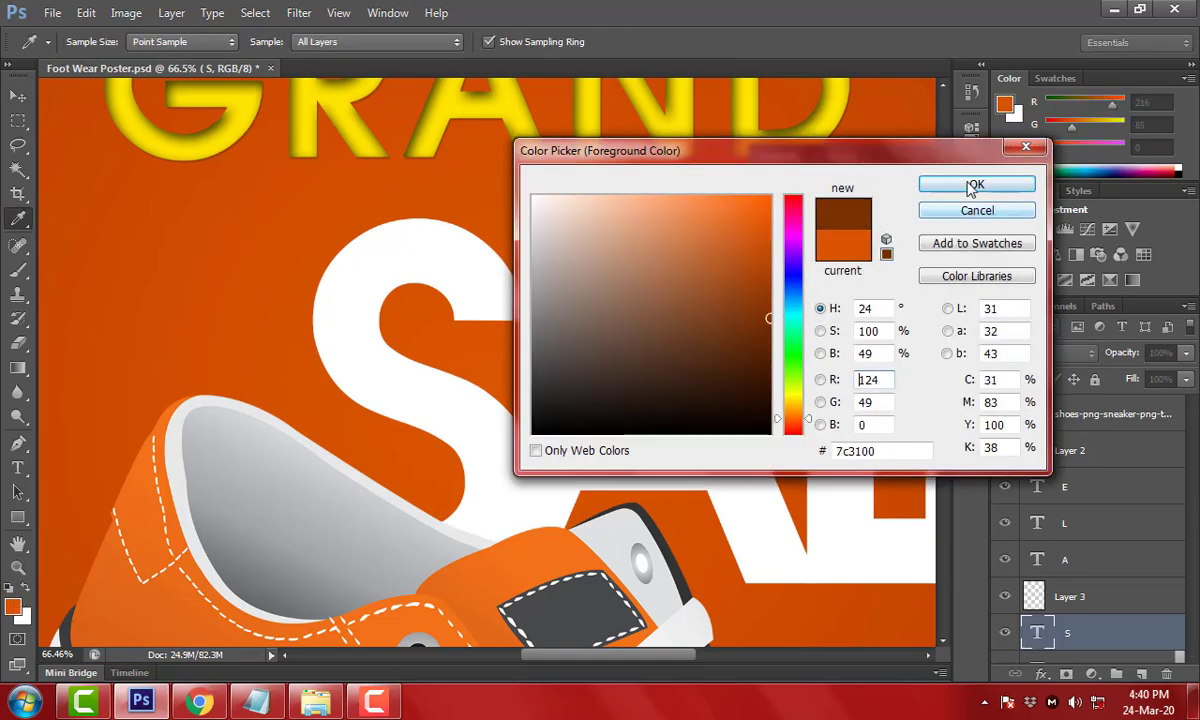
pyautogui.click(973, 186)
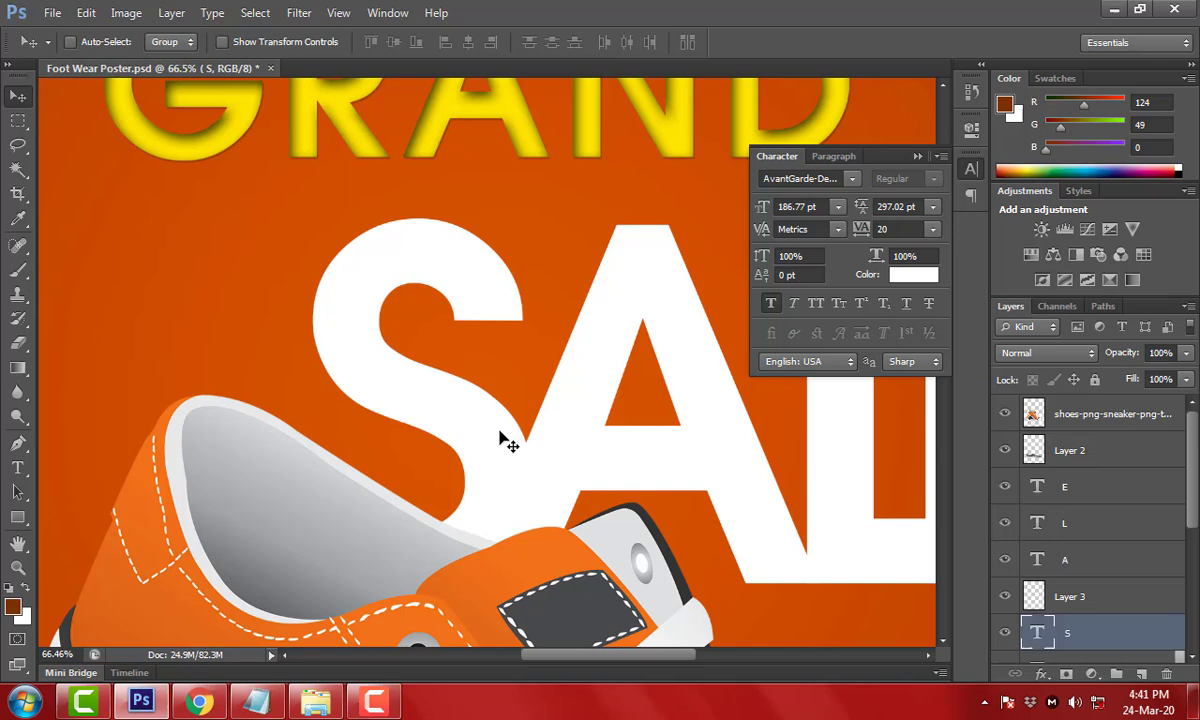
# Rasterize the S letter layer and load its outline as a selection
pyautogui.click(1085, 562)
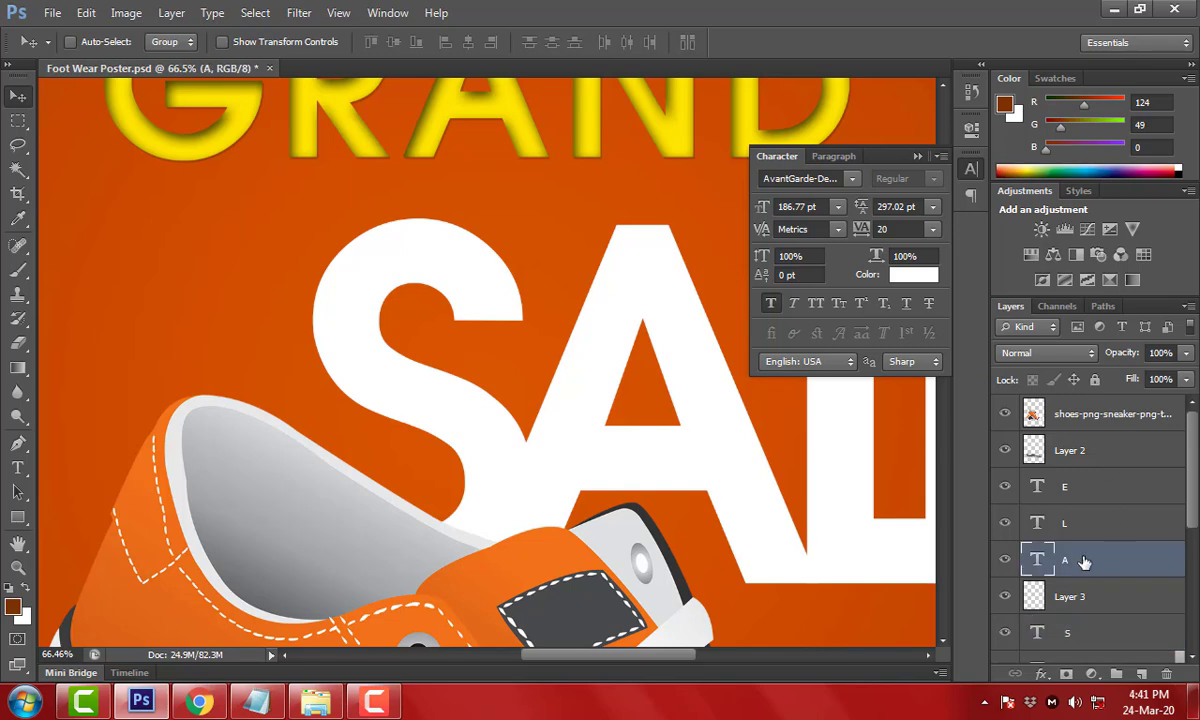
pyautogui.scroll(-3, 1085, 562)
pyautogui.rightClick(1080, 487)
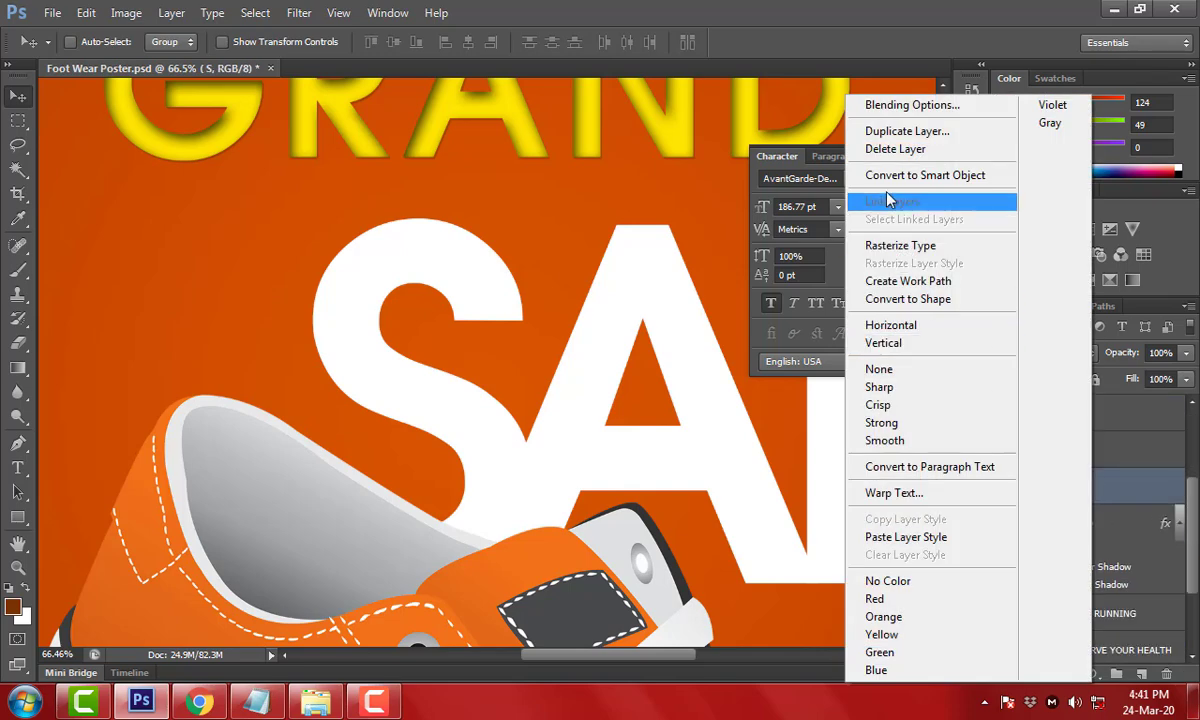
pyautogui.click(900, 245)
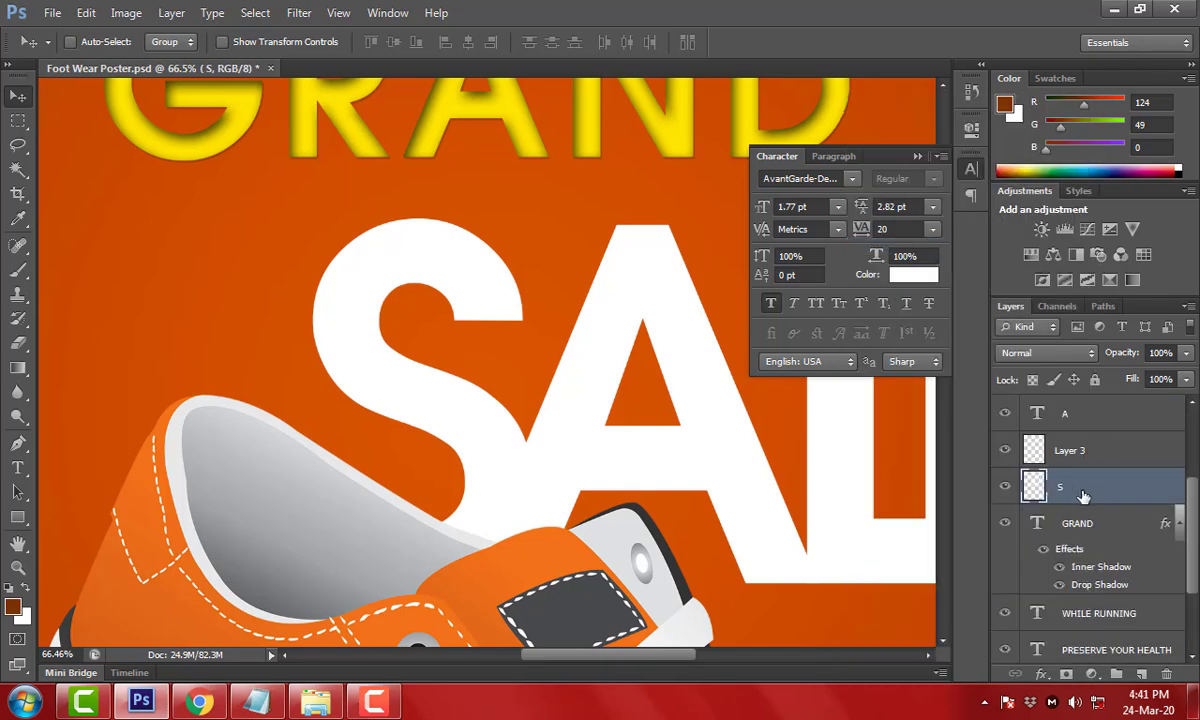
pyautogui.keyDown('ctrl'); pyautogui.click(1036, 486); pyautogui.keyUp('ctrl')
pyautogui.keyDown('ctrl'); pyautogui.click(1036, 486); pyautogui.keyUp('ctrl')
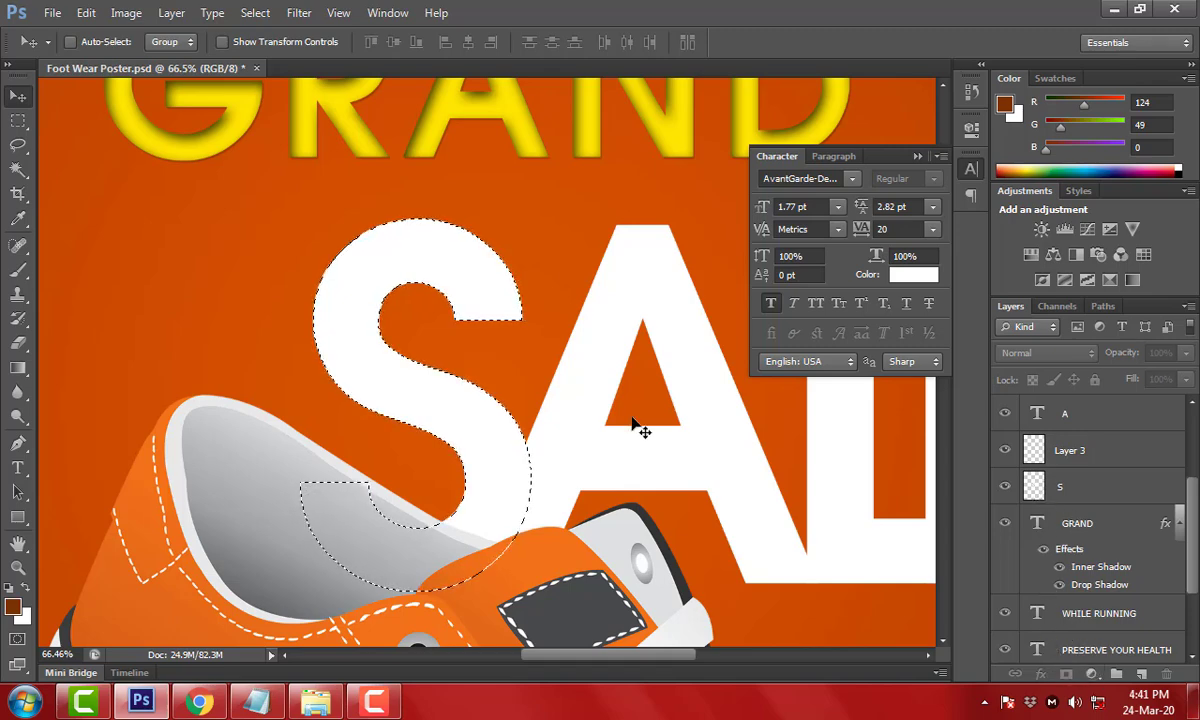
pyautogui.hotkey('ctrl', 'd')
pyautogui.keyDown('ctrl'); pyautogui.click(648, 460); pyautogui.keyUp('ctrl')
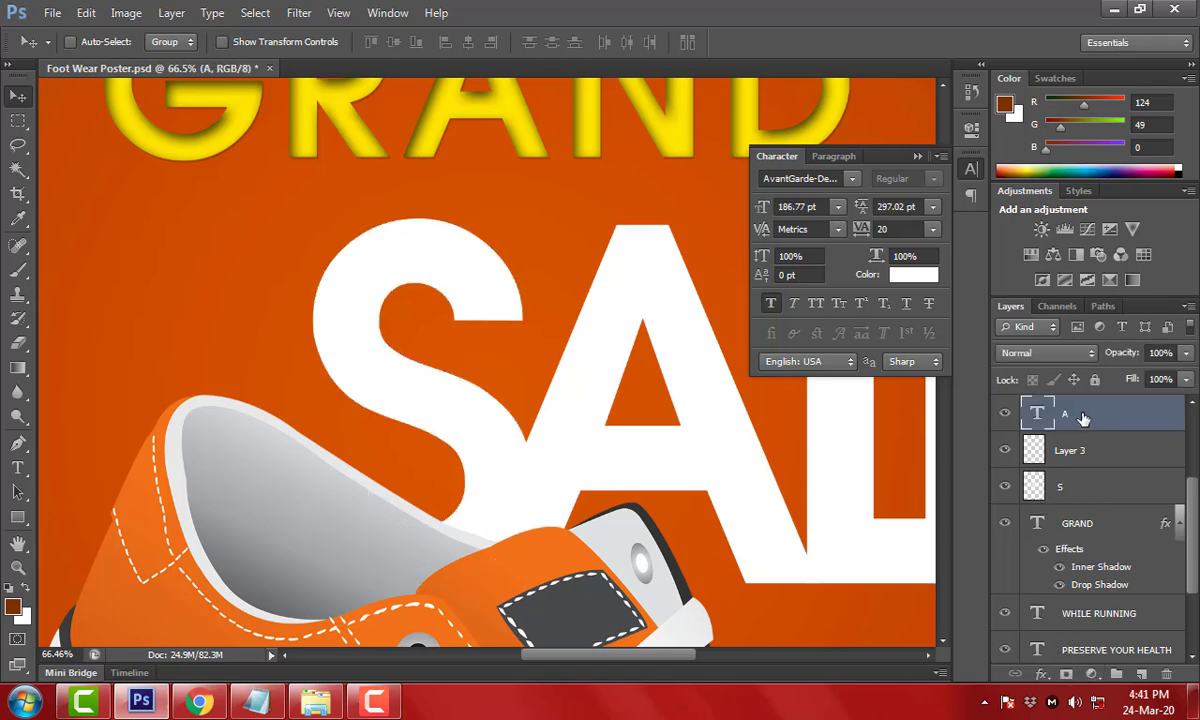
pyautogui.click(1050, 503)
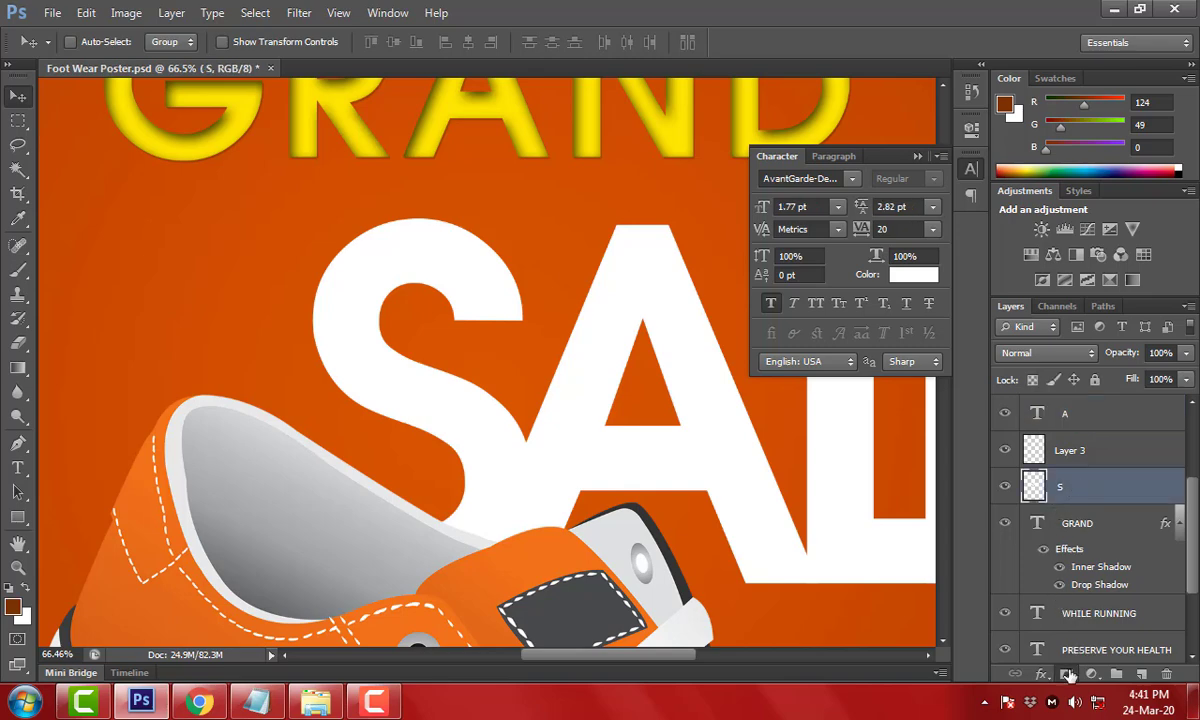
# Add a layer mask to the rasterized S layer
pyautogui.click(1068, 676)
pyautogui.click(1100, 413)
pyautogui.click(1130, 486)
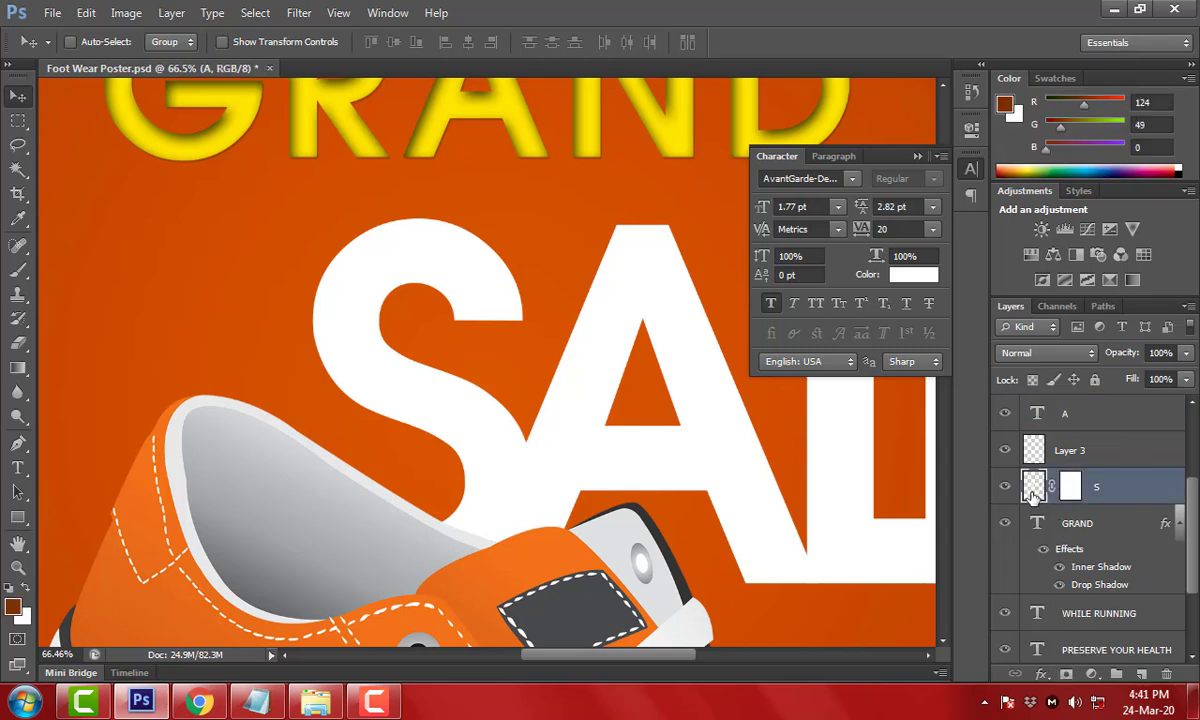
pyautogui.doubleClick(1130, 486)
pyautogui.press('Escape')
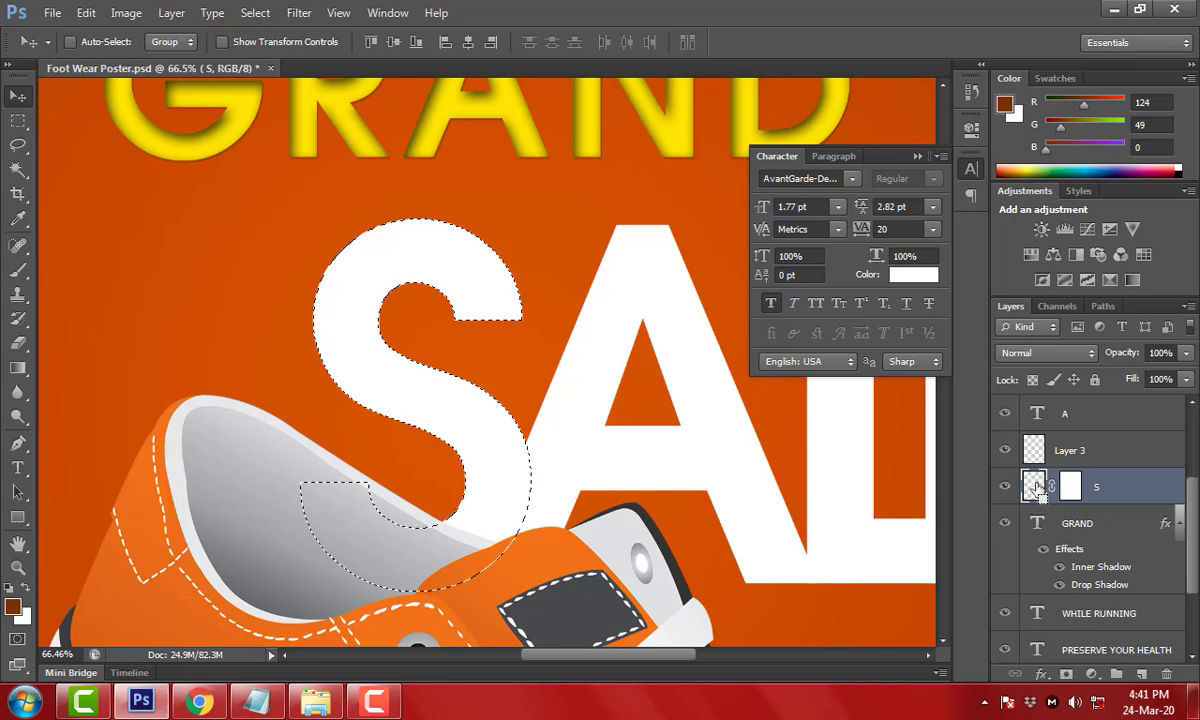
pyautogui.press('Delete')
pyautogui.hotkey('ctrl', 'z')
# Fill the S layer's mask so it reveals only the S shape
pyautogui.click(1068, 487)
pyautogui.press('Delete')
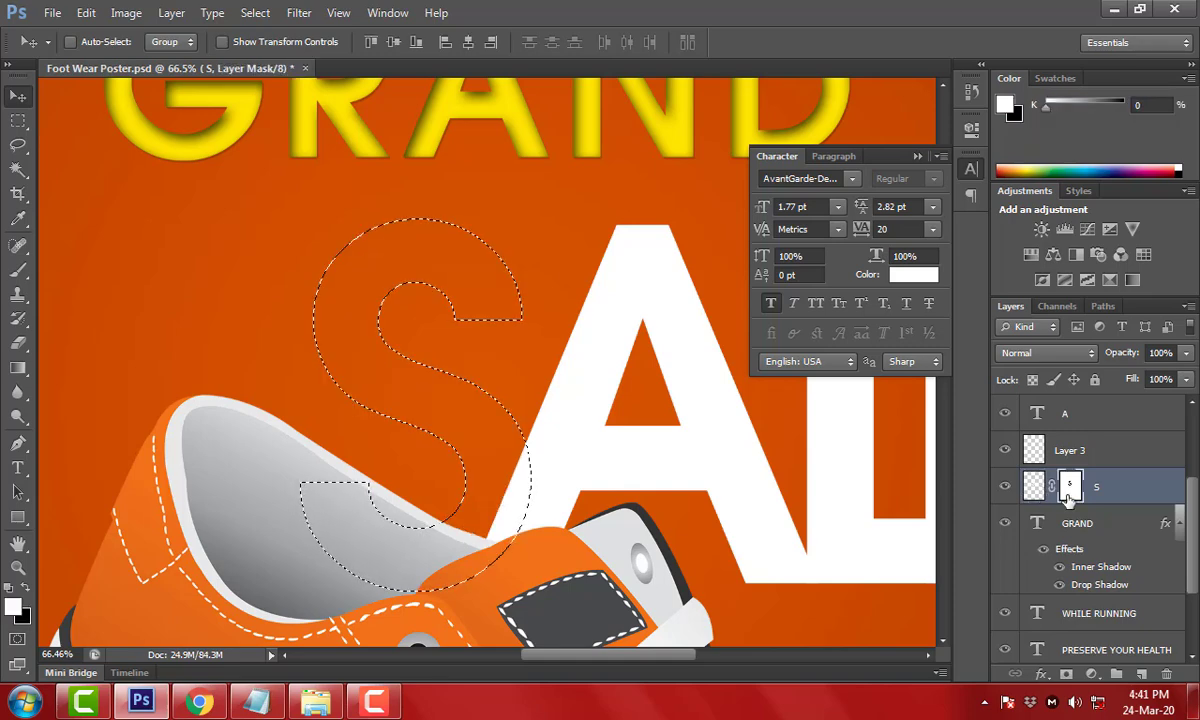
pyautogui.hotkey('ctrl', 'z')
pyautogui.hotkey('ctrl', 'z')
pyautogui.hotkey('ctrl', 'd')
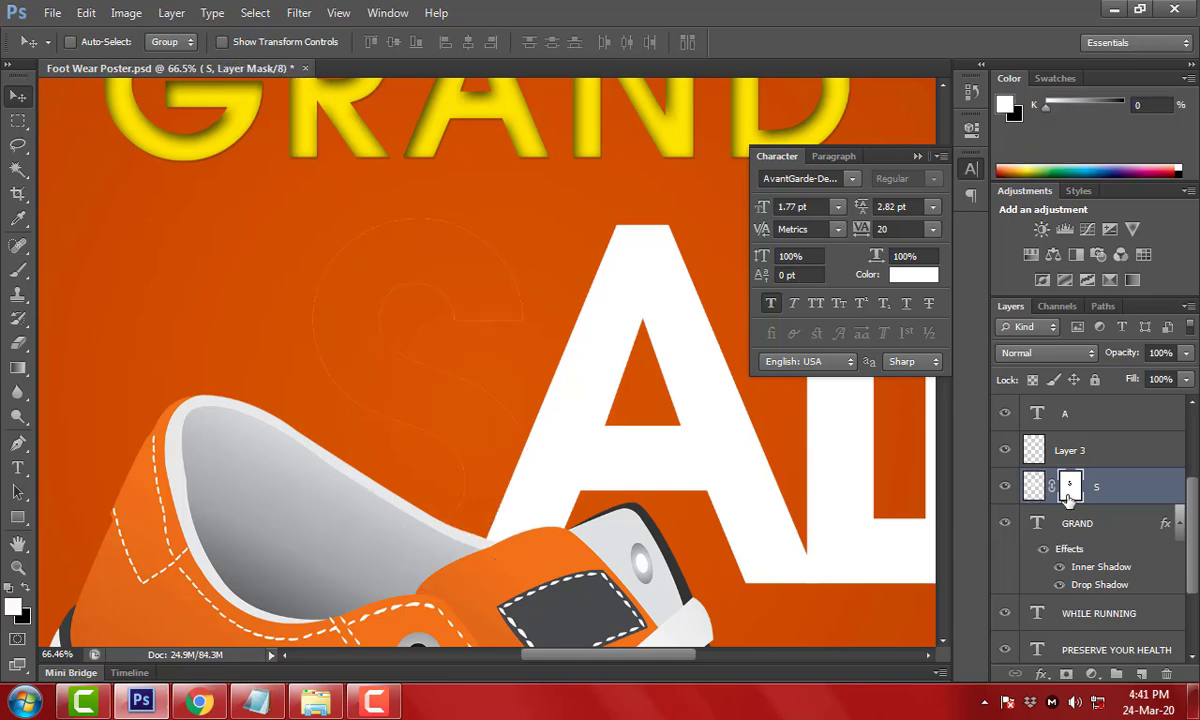
pyautogui.hotkey('ctrl', 'alt', 'z')
pyautogui.hotkey('ctrl', 'alt', 'z')
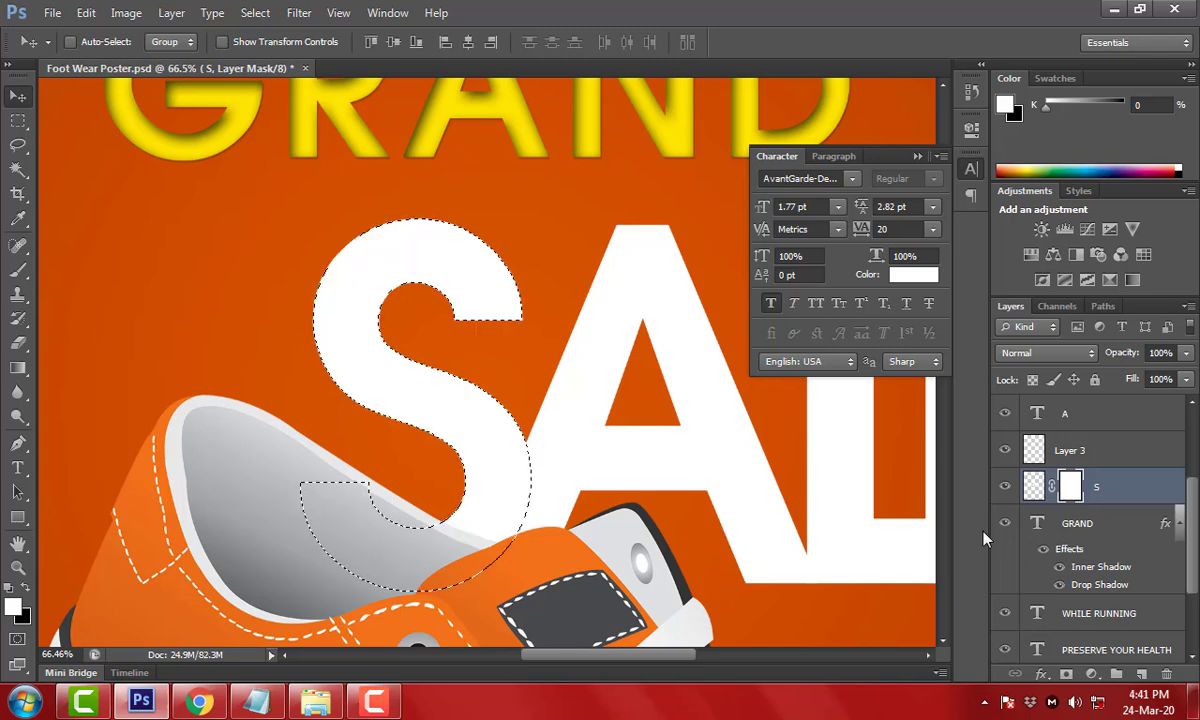
pyautogui.hotkey('ctrl', 'd')
# Set the Brush to Multiply mode with default colours on the S layer's mask
pyautogui.keyDown('ctrl'); pyautogui.click(506, 443); pyautogui.keyUp('ctrl')
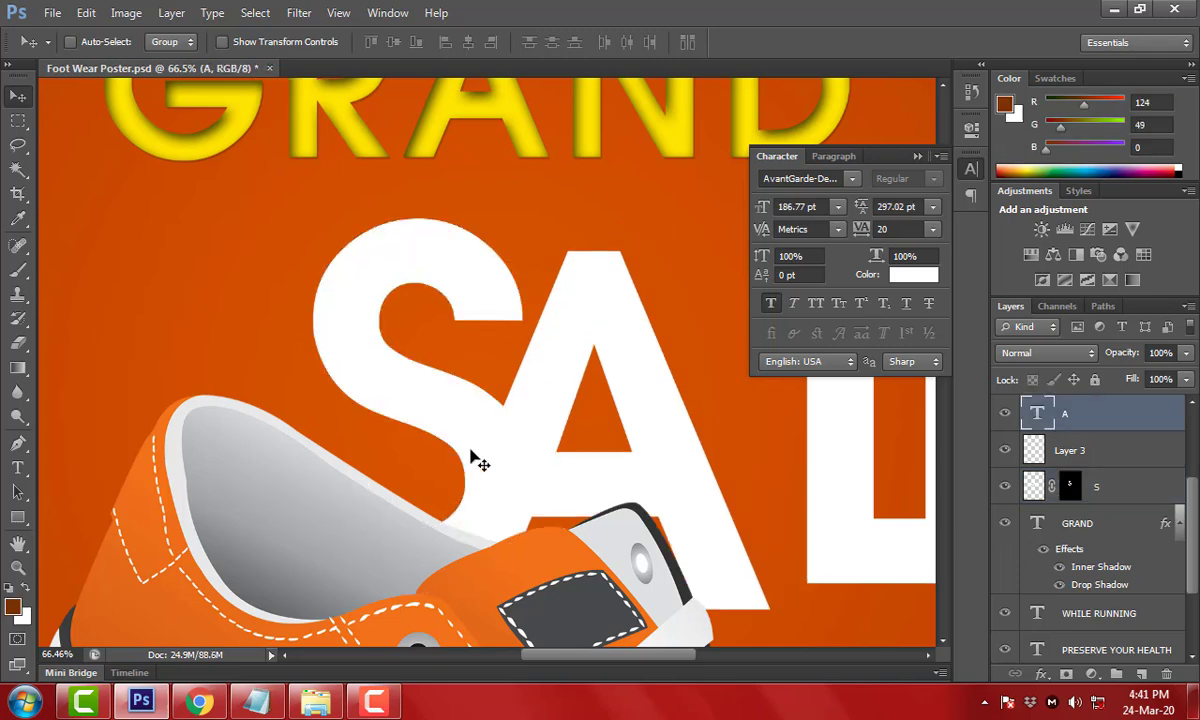
pyautogui.press('b')
pyautogui.click(530, 505)
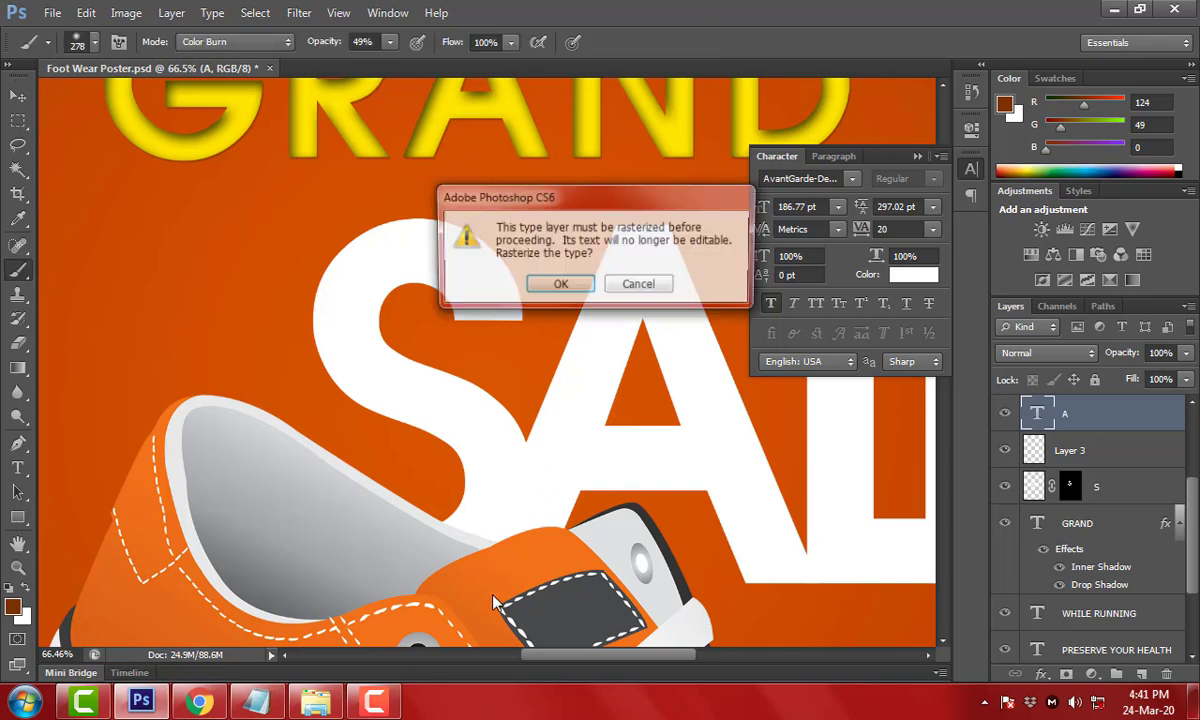
pyautogui.click(556, 287)
pyautogui.hotkey('alt', '[')
pyautogui.hotkey('alt', '[')
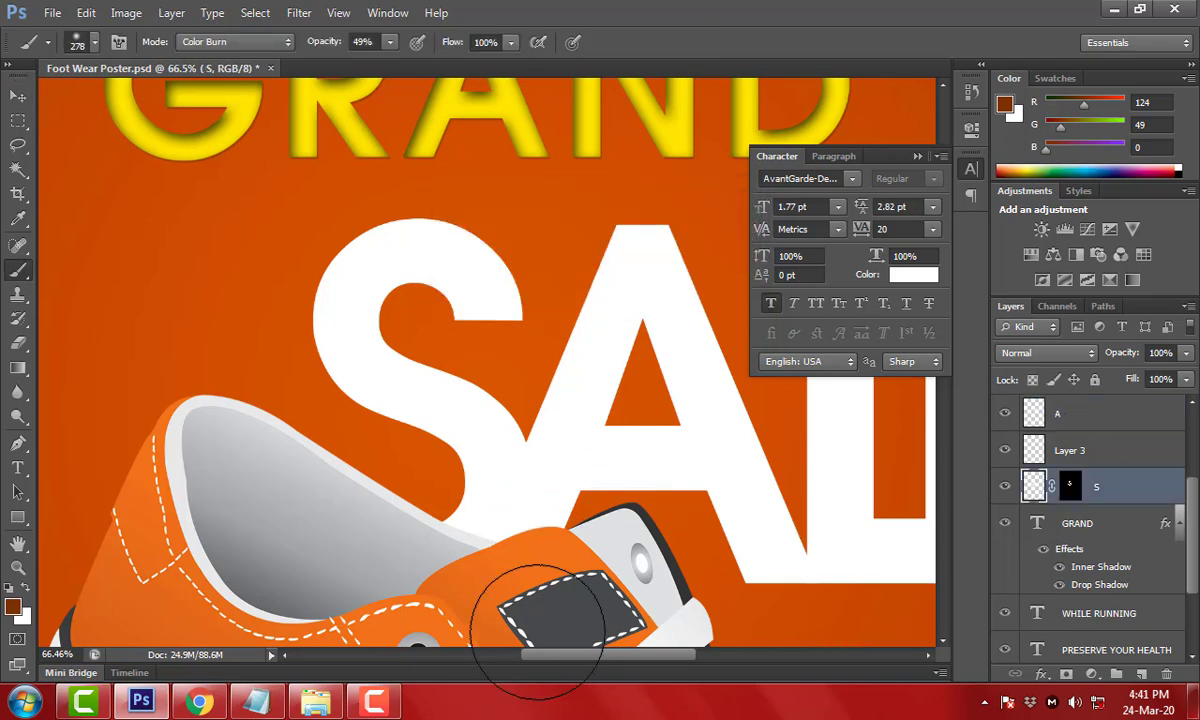
pyautogui.click(1070, 487)
pyautogui.press('d')
pyautogui.press('x')
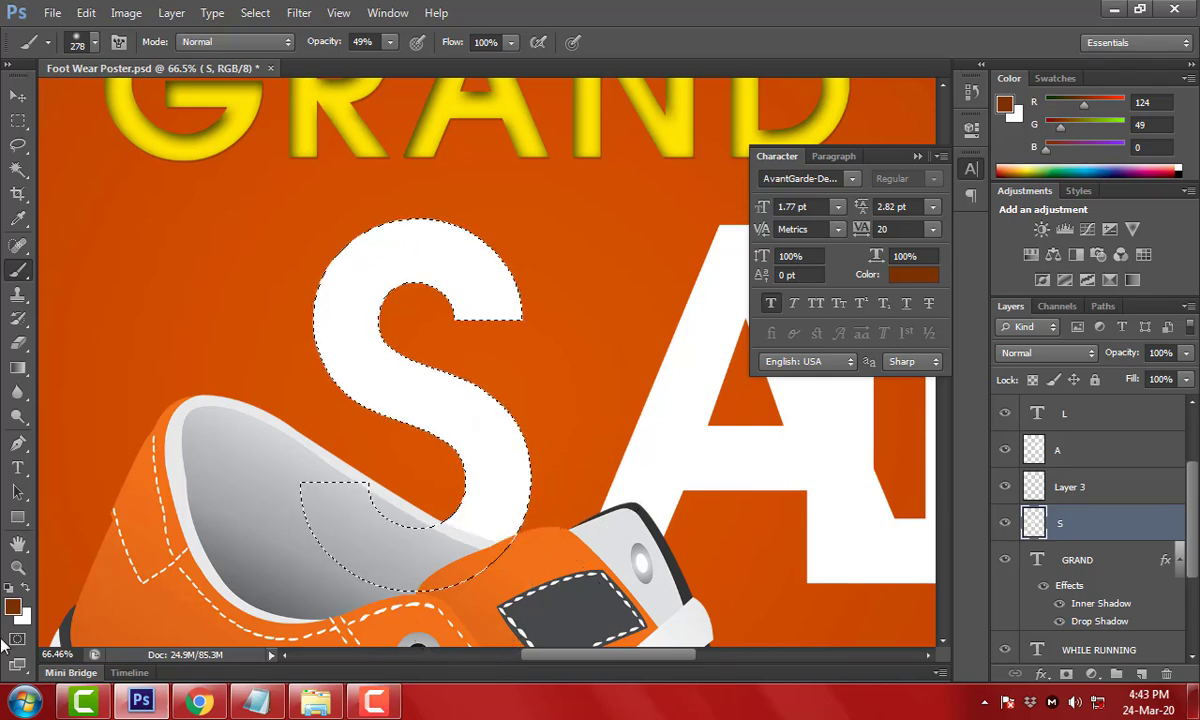
pyautogui.click(232, 41)
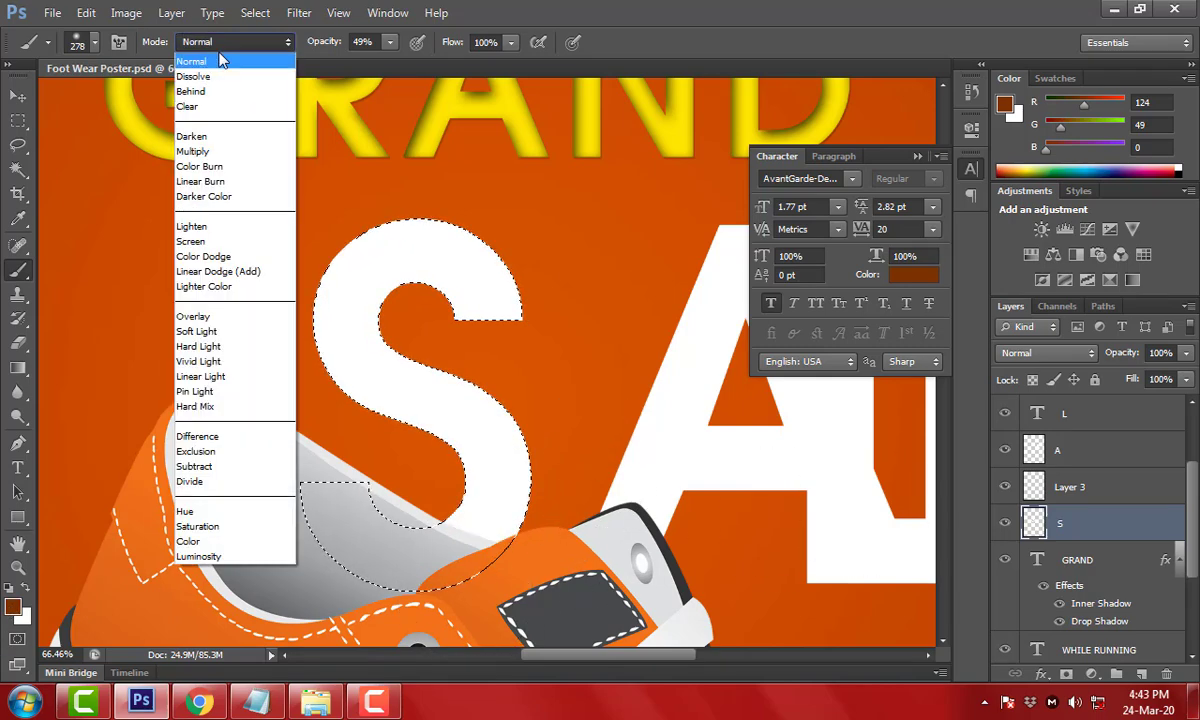
pyautogui.click(222, 151)
# Paint soft, lighter brown shading on the lower curve of the S
pyautogui.moveTo(442, 562); pyautogui.dragTo(510, 430)
pyautogui.moveTo(388, 375)
pyautogui.mouseDown()
pyautogui.moveTo(452, 503)
pyautogui.moveTo(500, 430)
pyautogui.mouseUp()
pyautogui.hotkey('ctrl', 'alt', 'z')
pyautogui.hotkey('ctrl', 'alt', 'z')
pyautogui.press('0')
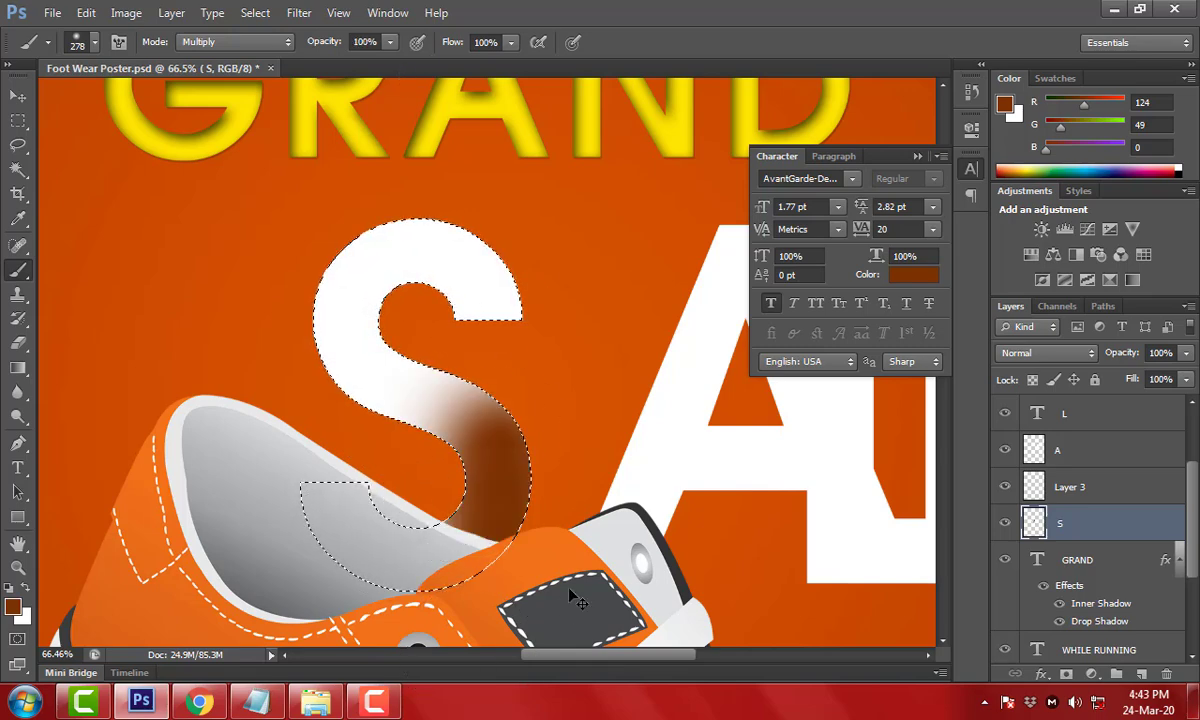
pyautogui.hotkey('ctrl', 'z')
pyautogui.moveTo(549, 496); pyautogui.dragTo(470, 410)
# Slide the A and L letters left so they sit next to the S
pyautogui.press('v')
pyautogui.press('Tab')
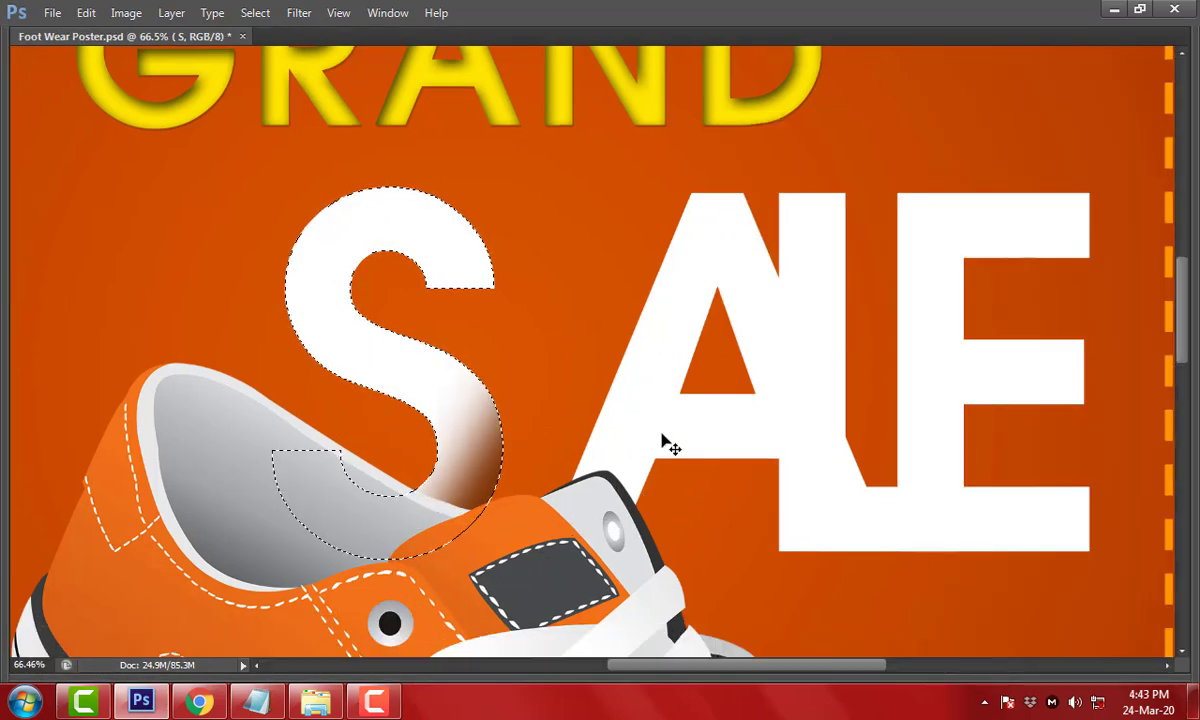
pyautogui.moveTo(670, 445); pyautogui.dragTo(586, 437)
pyautogui.hotkey('ctrl', 'd')
pyautogui.hscroll(2, 650, 460)
pyautogui.moveTo(710, 482); pyautogui.dragTo(666, 455)
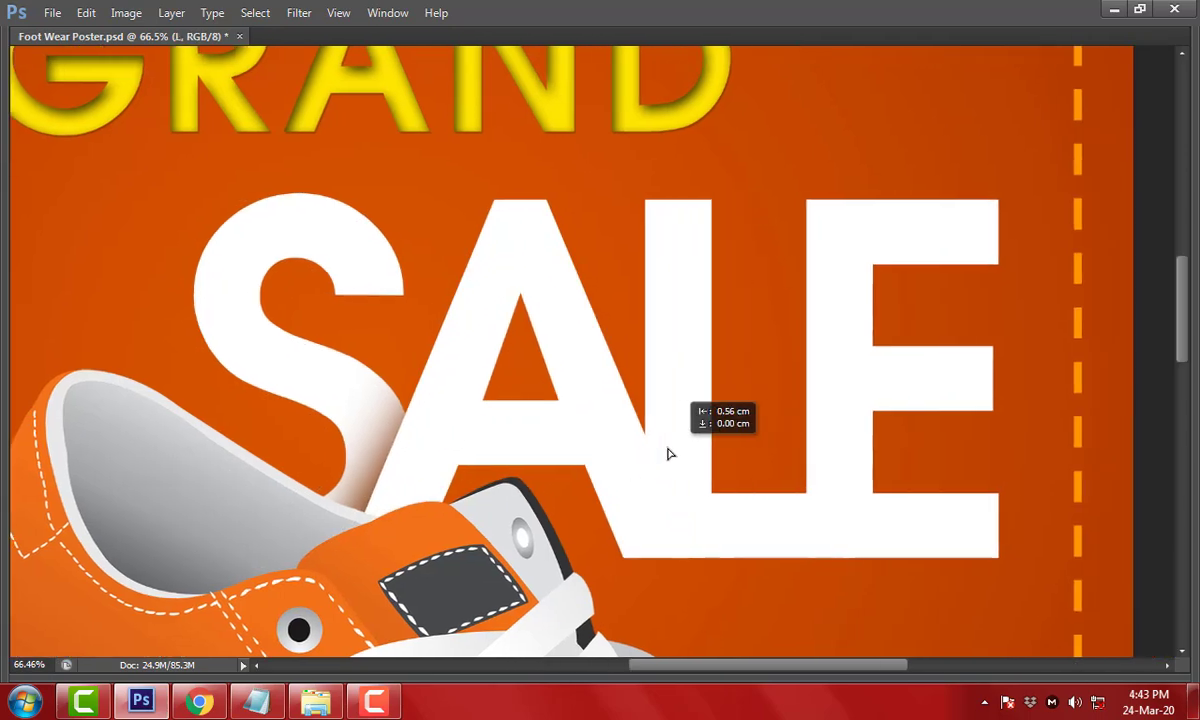
# Review the A layer's options and clear the selection around the A
pyautogui.press('Tab')
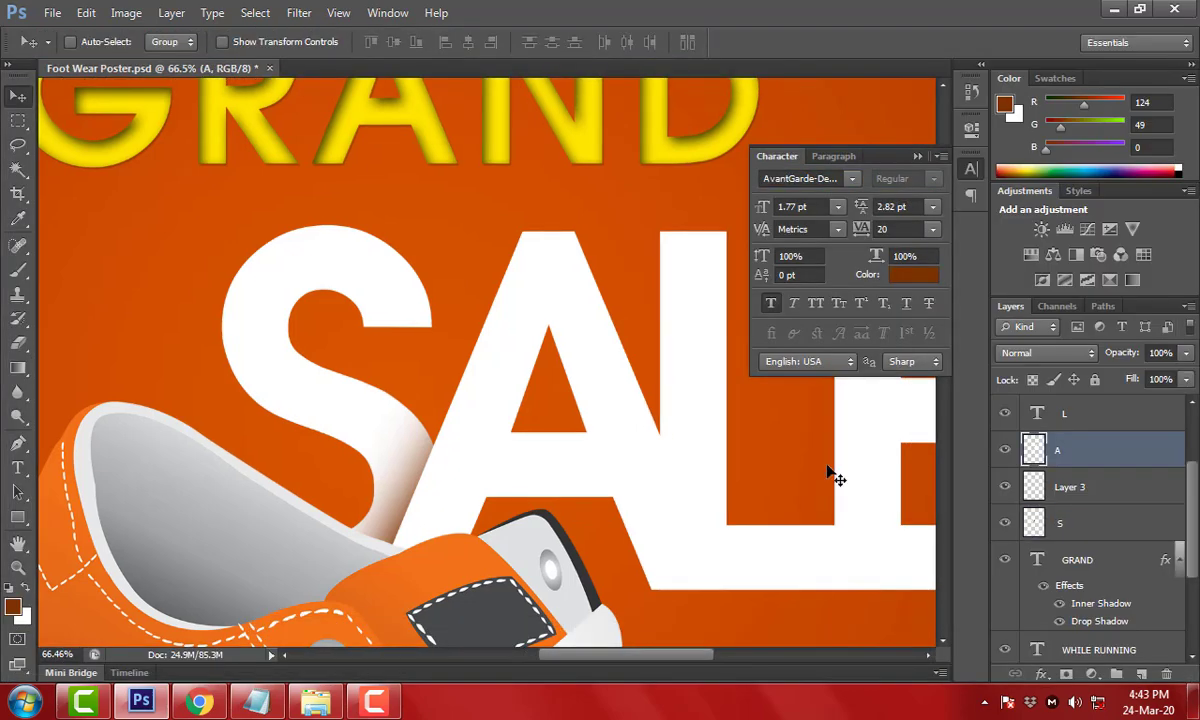
pyautogui.rightClick(1090, 452)
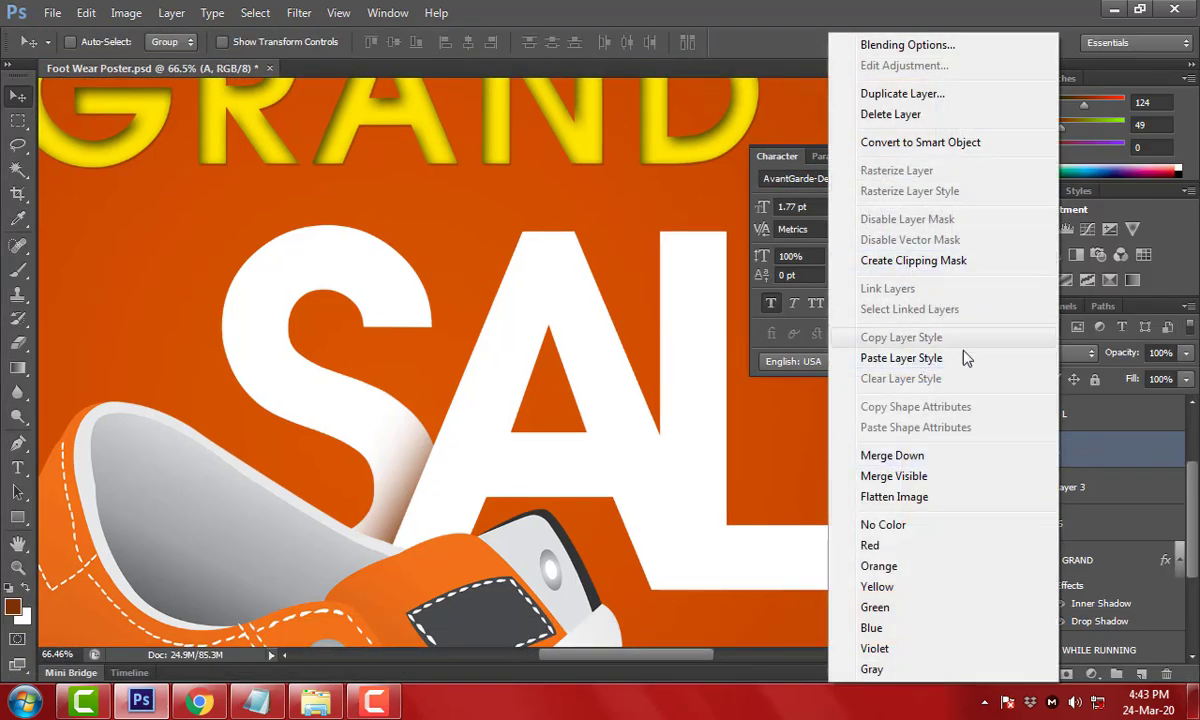
pyautogui.press('Escape')
pyautogui.rightClick(998, 430)
pyautogui.click(1050, 452)
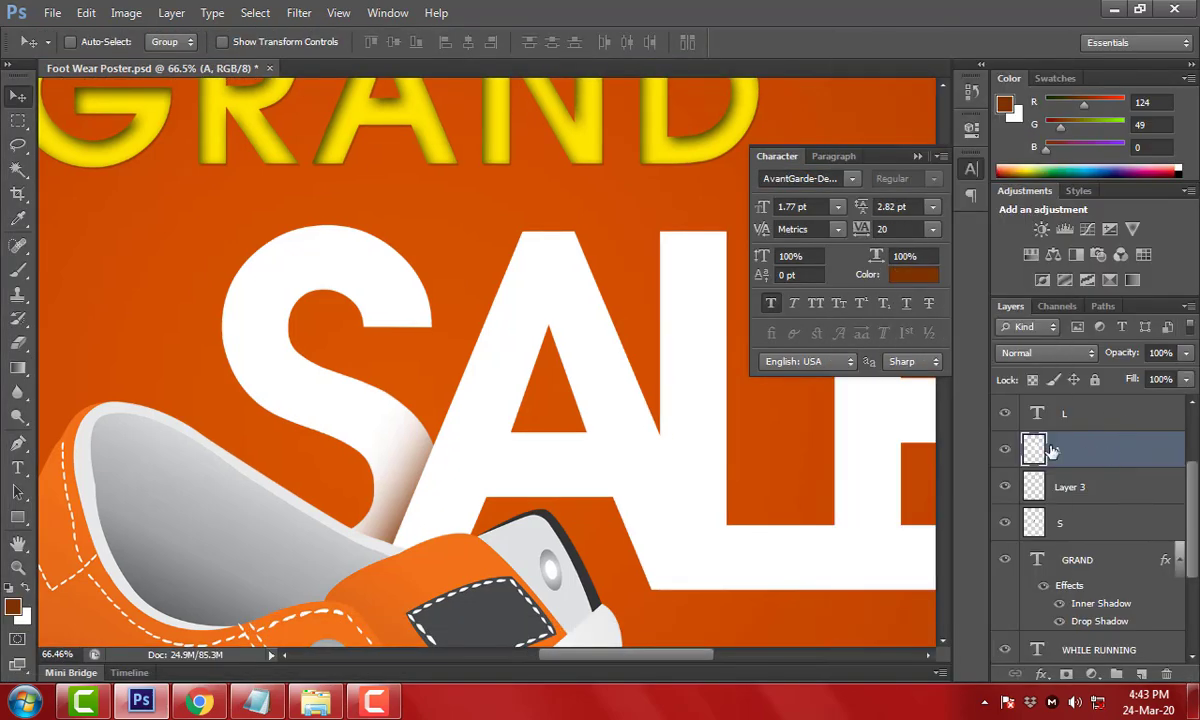
pyautogui.hotkey('ctrl', 'alt', 'z')
pyautogui.hotkey('ctrl', 'alt', 'z')
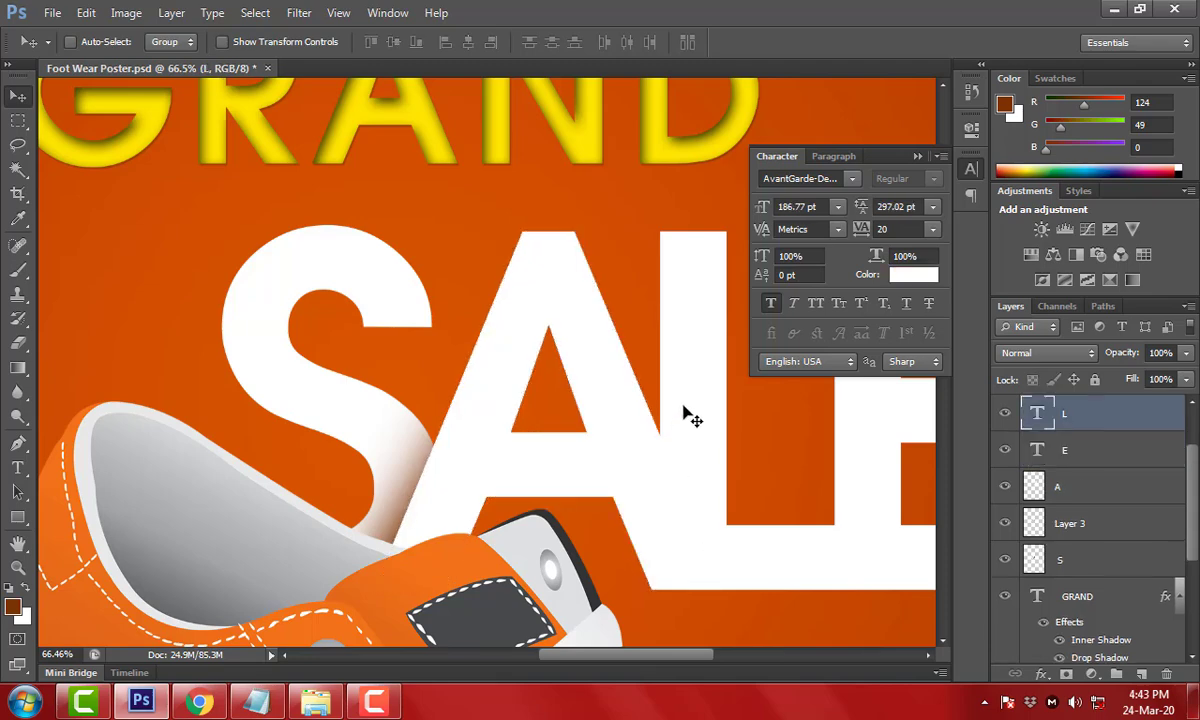
pyautogui.hotkey('ctrl', 'alt', 'z')
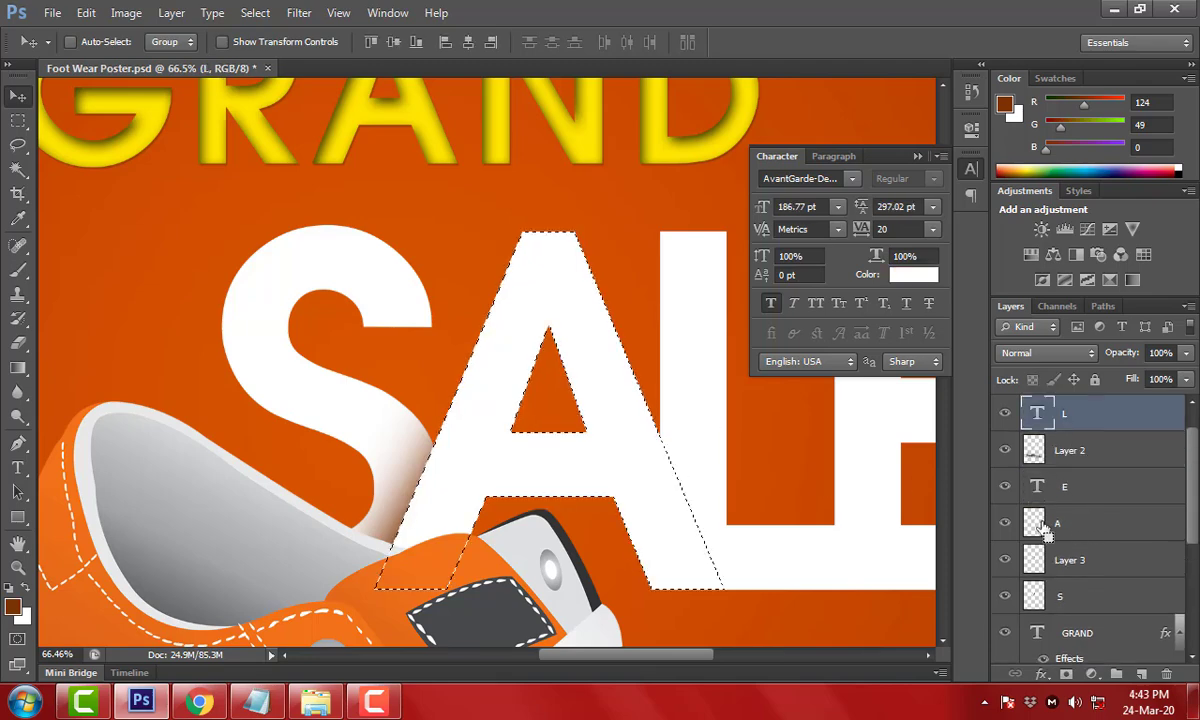
pyautogui.moveTo(887, 497); pyautogui.dragTo(617, 480)
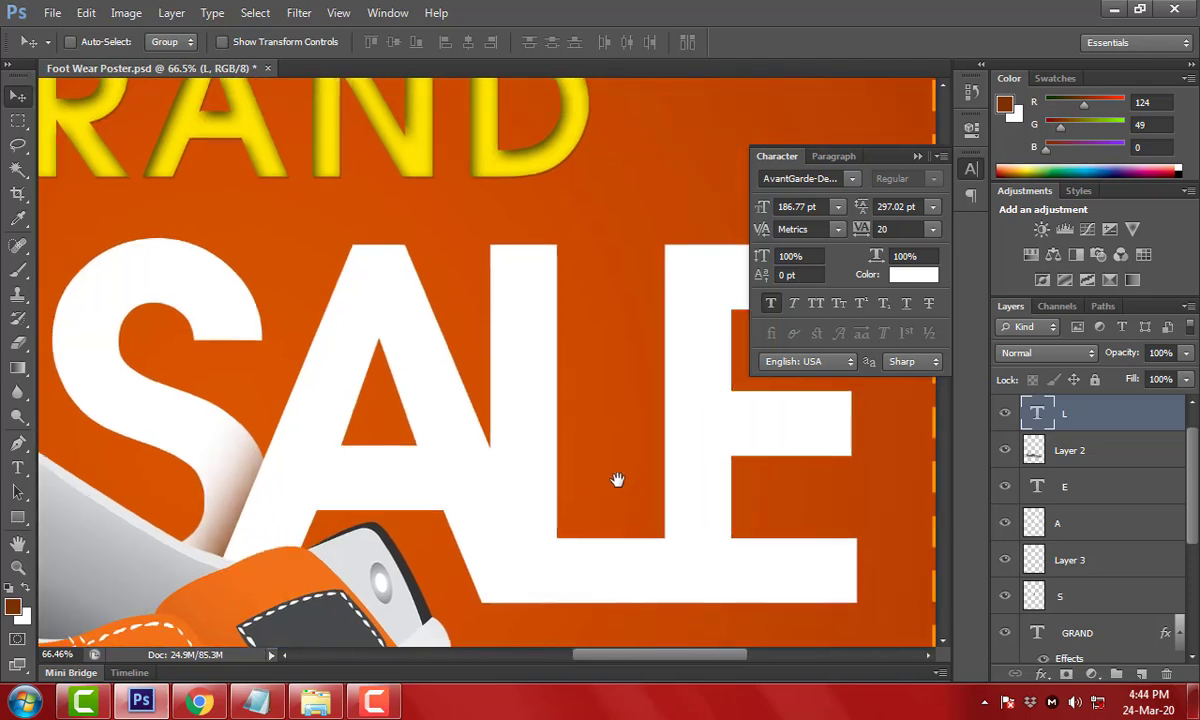
# Load the A's outline and brush soft dark shading along its right diagonal
pyautogui.keyDown('ctrl'); pyautogui.click(1035, 523); pyautogui.keyUp('ctrl')
pyautogui.press('b')
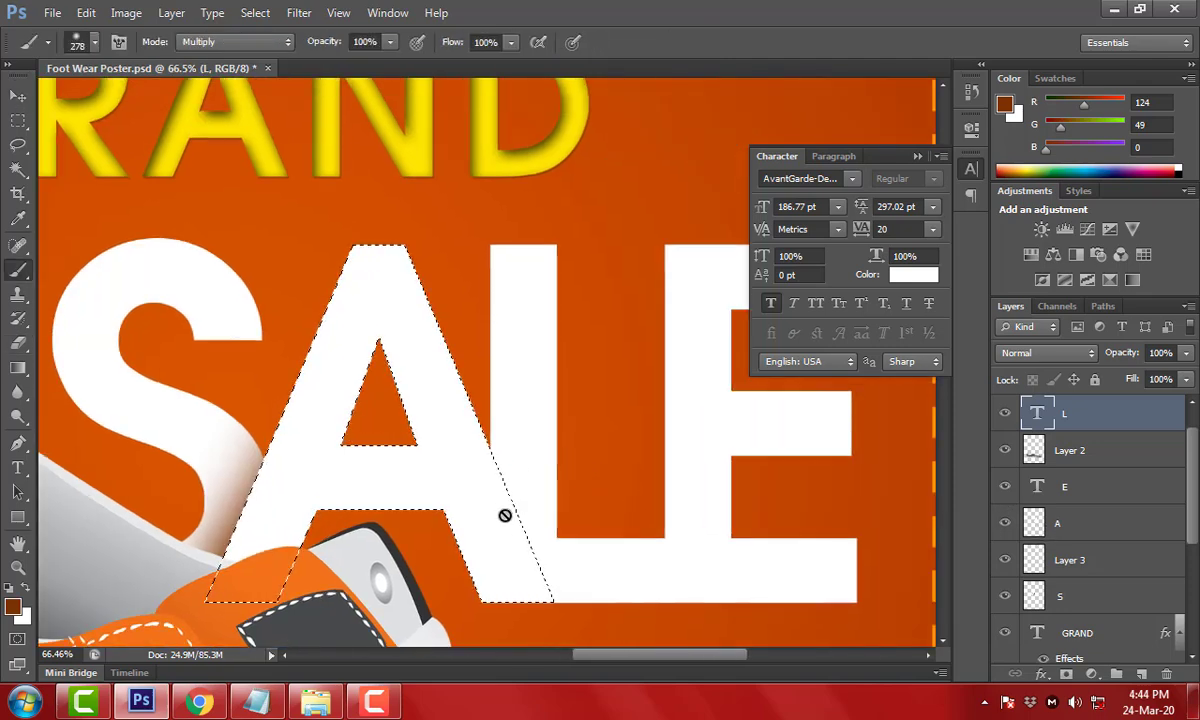
pyautogui.click(1084, 524)
pyautogui.moveTo(501, 393)
pyautogui.mouseDown()
pyautogui.moveTo(557, 471)
pyautogui.moveTo(562, 645)
pyautogui.mouseUp()
pyautogui.press('d')
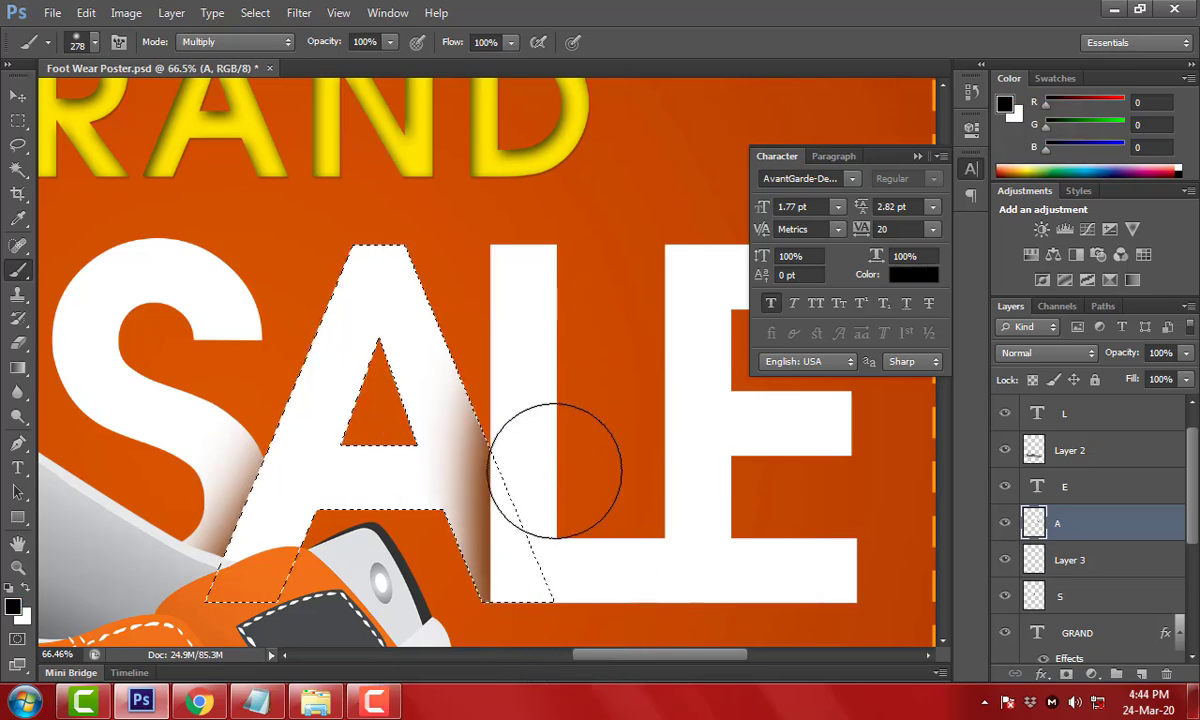
pyautogui.hotkey('ctrl', 'd')
pyautogui.press('v')
pyautogui.keyDown('ctrl'); pyautogui.click(725, 490); pyautogui.keyUp('ctrl')
# Nudge the E slightly left toward the L and rasterize the L layer
pyautogui.keyDown('ctrl'); pyautogui.click(697, 477); pyautogui.keyUp('ctrl')
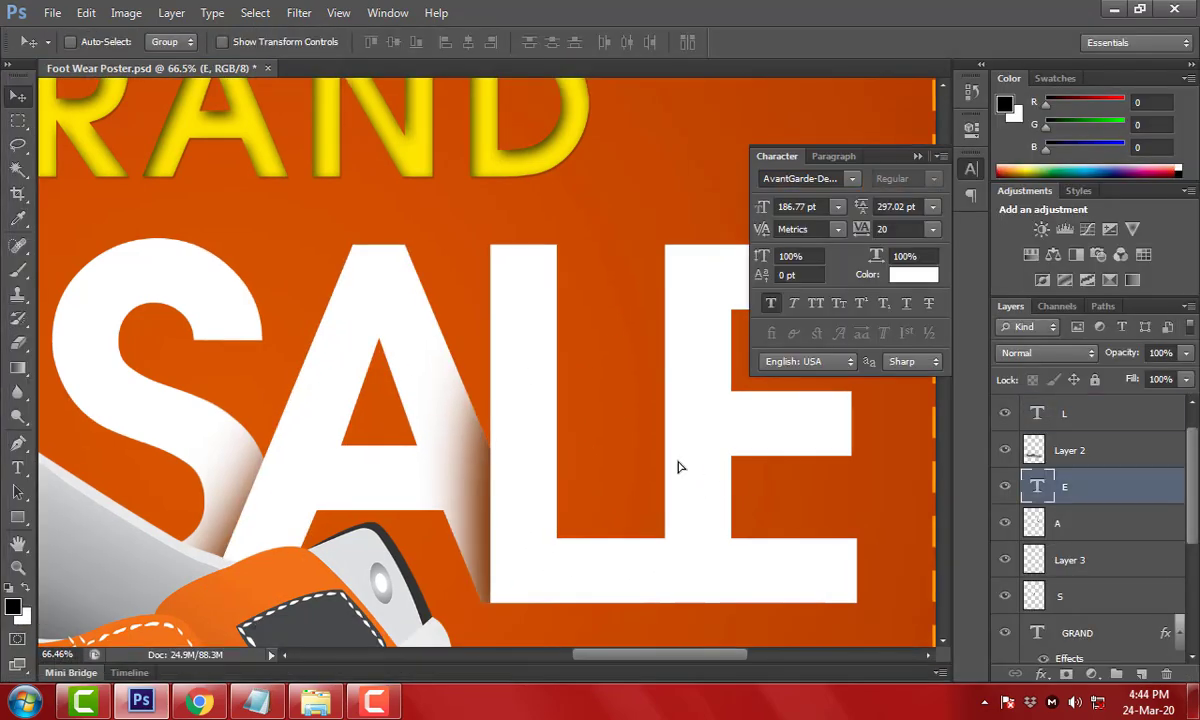
pyautogui.moveTo(697, 477); pyautogui.dragTo(679, 467)
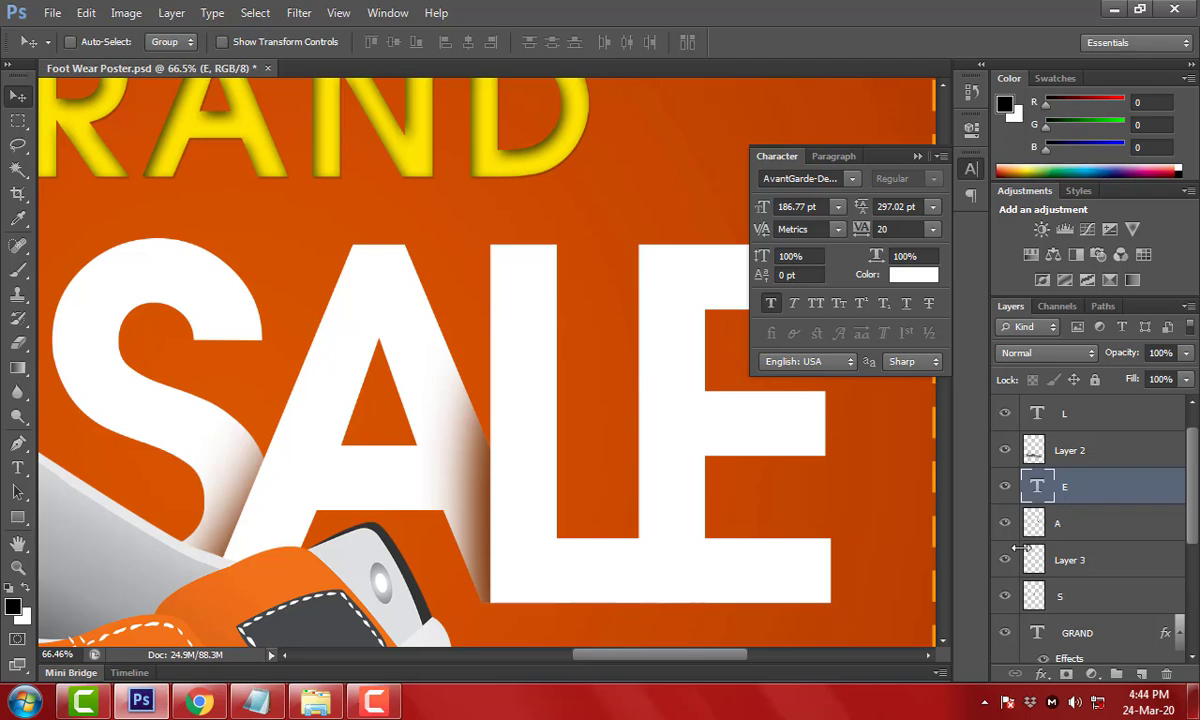
pyautogui.rightClick(1100, 487)
pyautogui.click(1180, 477)
pyautogui.click(1138, 415)
pyautogui.rightClick(1138, 415)
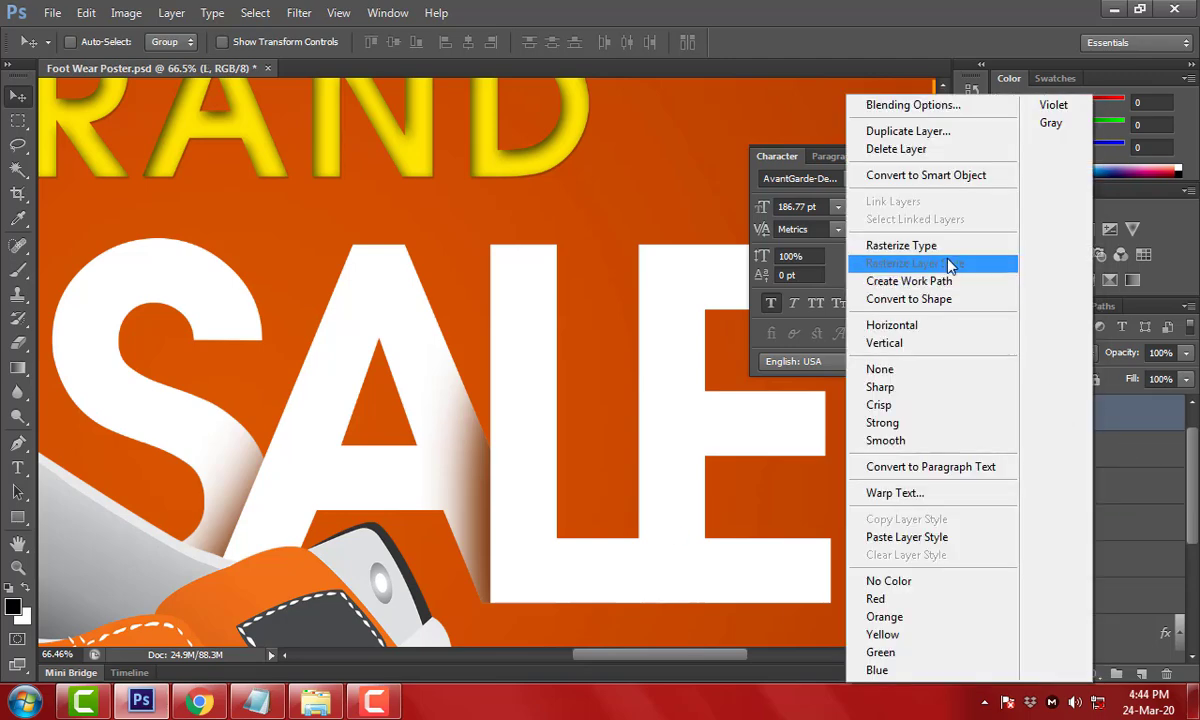
pyautogui.click(948, 265)
# Load the L's outline and brush soft sampled brown shading on its foot end
pyautogui.click(1024, 492)
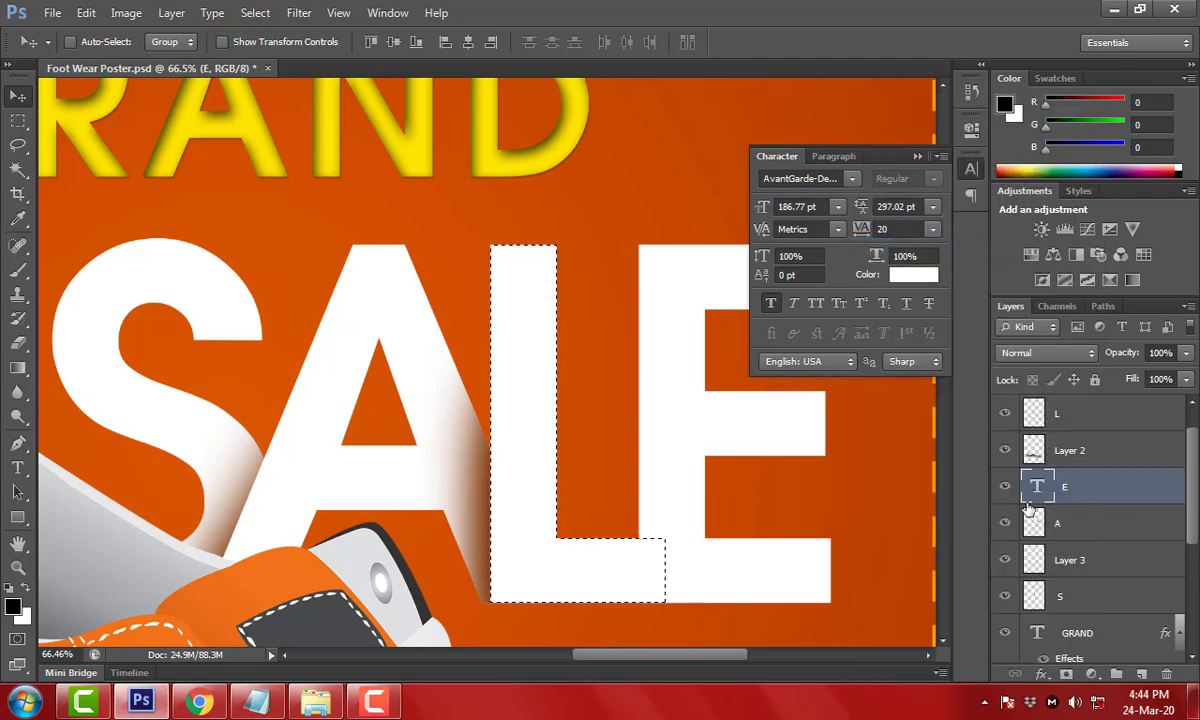
pyautogui.click(1100, 413)
pyautogui.press('b')
pyautogui.moveTo(710, 650); pyautogui.dragTo(710, 593)
pyautogui.hotkey('ctrl', 'z')
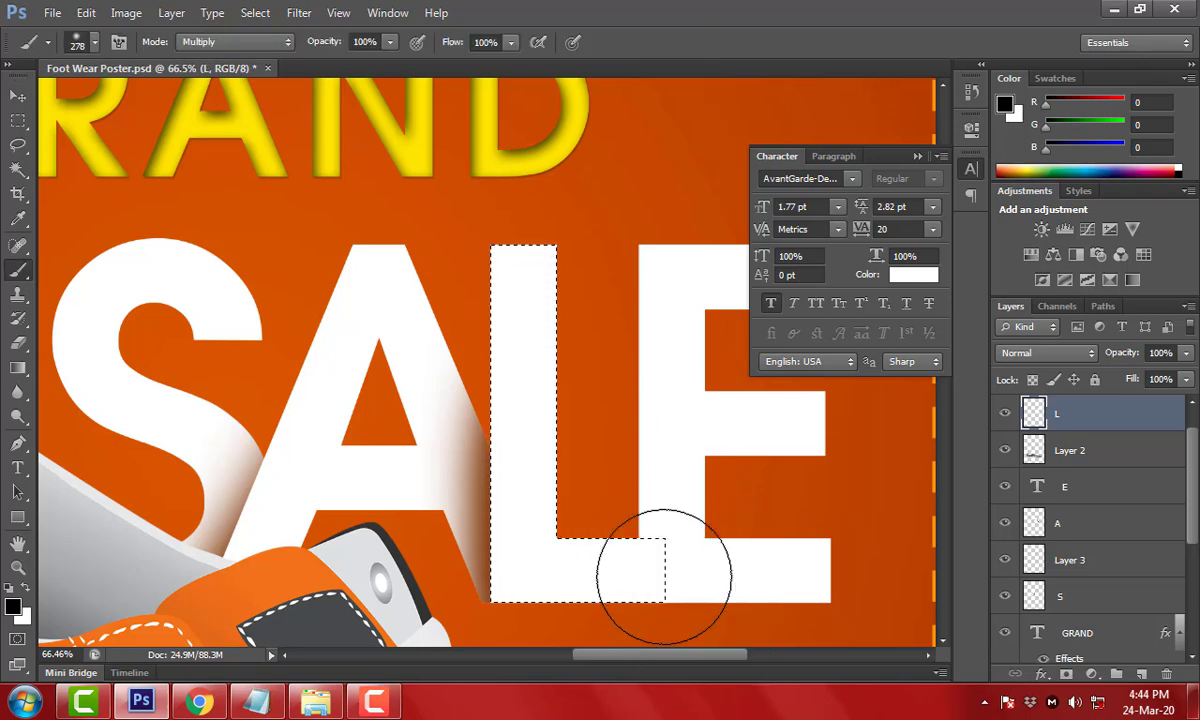
pyautogui.press('i')
pyautogui.click(629, 517)
pyautogui.click(683, 618)
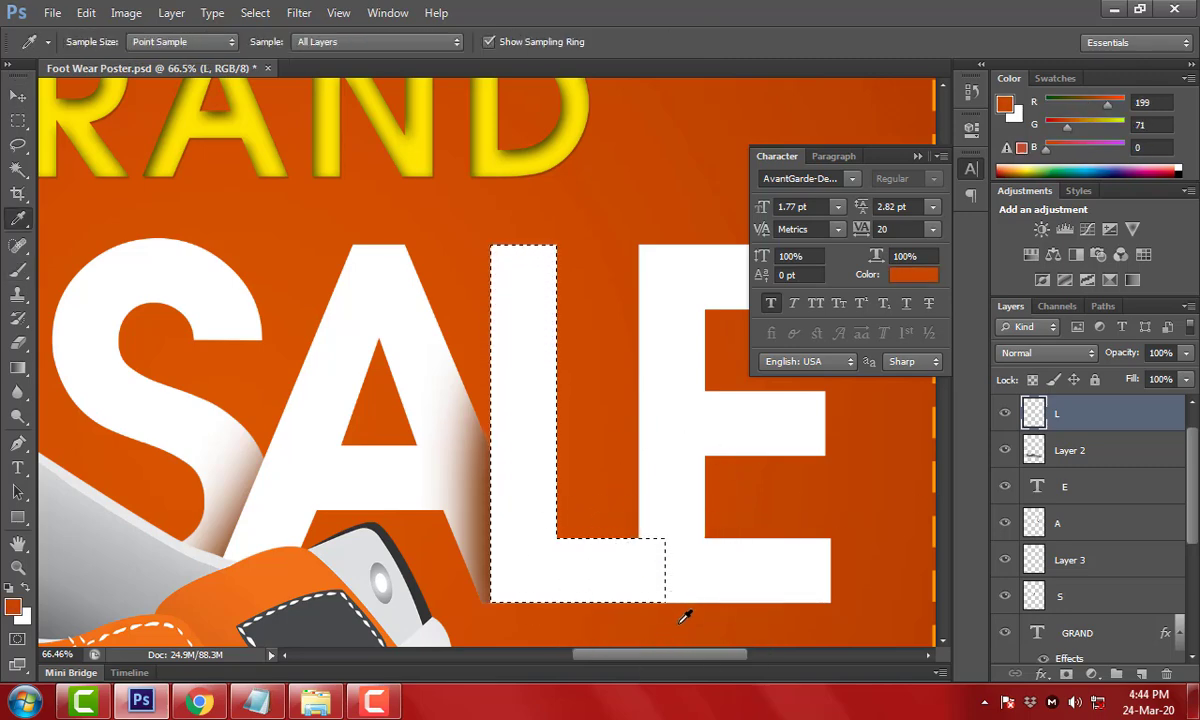
pyautogui.click(670, 571)
pyautogui.press('b')
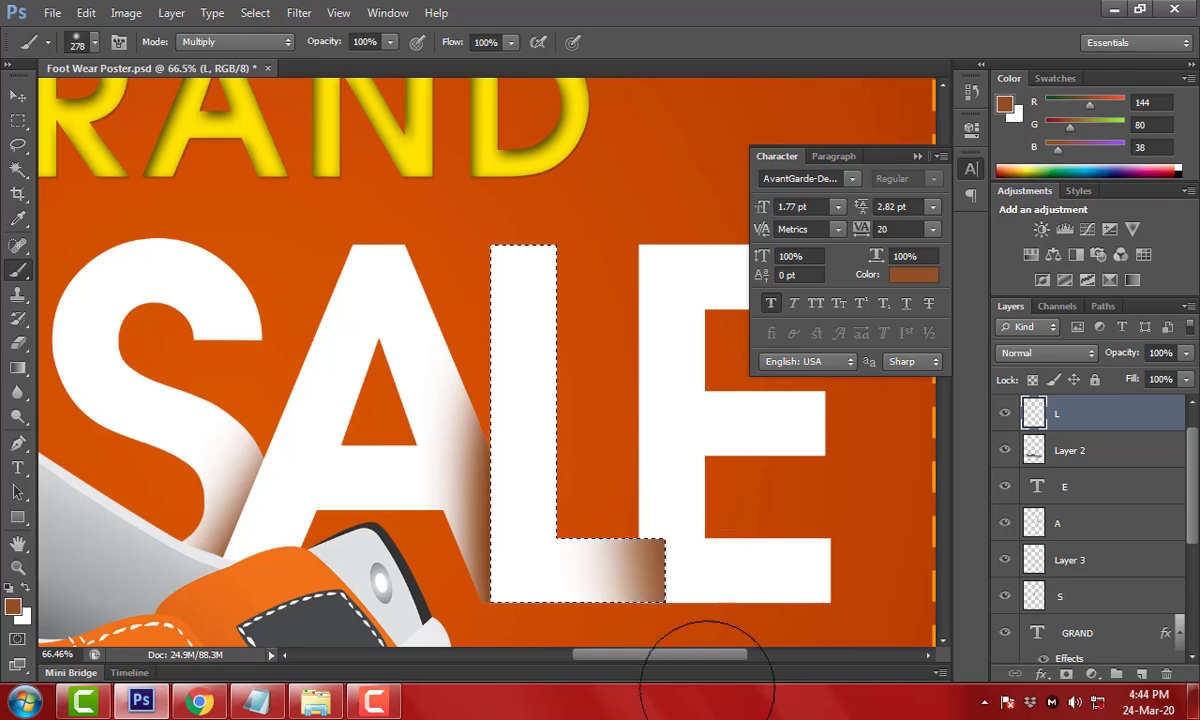
pyautogui.moveTo(691, 656); pyautogui.dragTo(679, 520)
# Deselect and move the L layer down the stack behind the E
pyautogui.hotkey('ctrl', 'd')
pyautogui.hotkey('ctrl', '[')
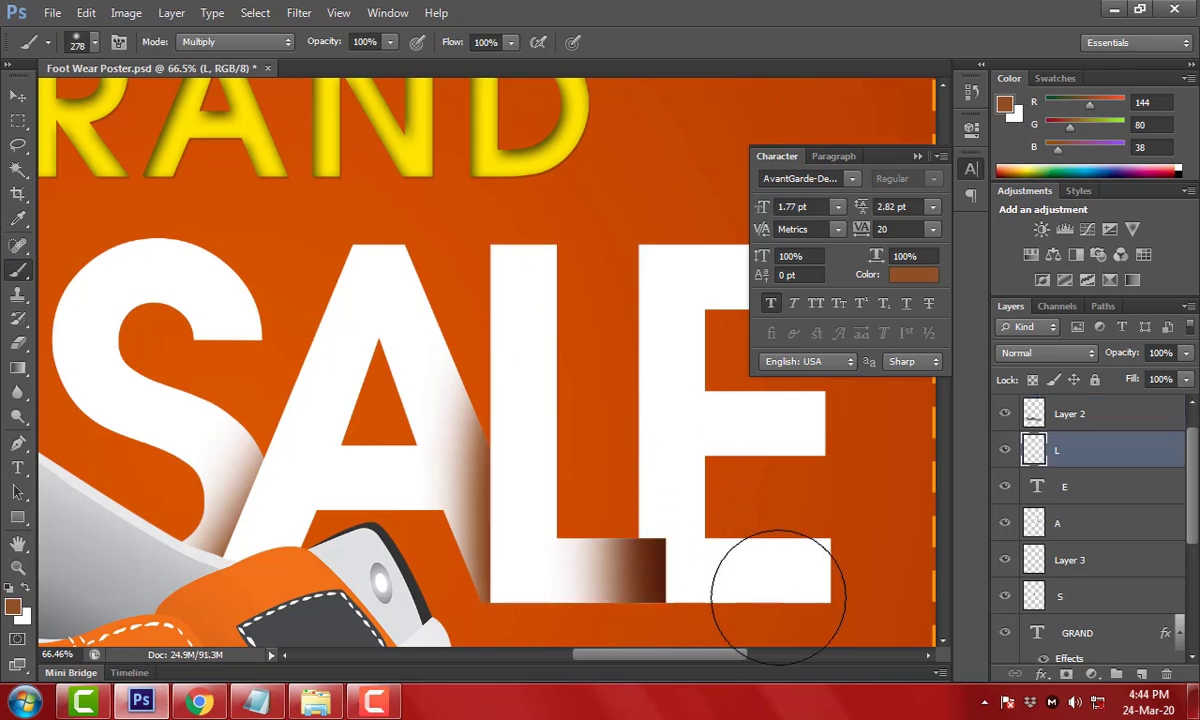
pyautogui.hotkey('ctrl', '[')
pyautogui.hotkey('ctrl', '[')
pyautogui.press('Tab')
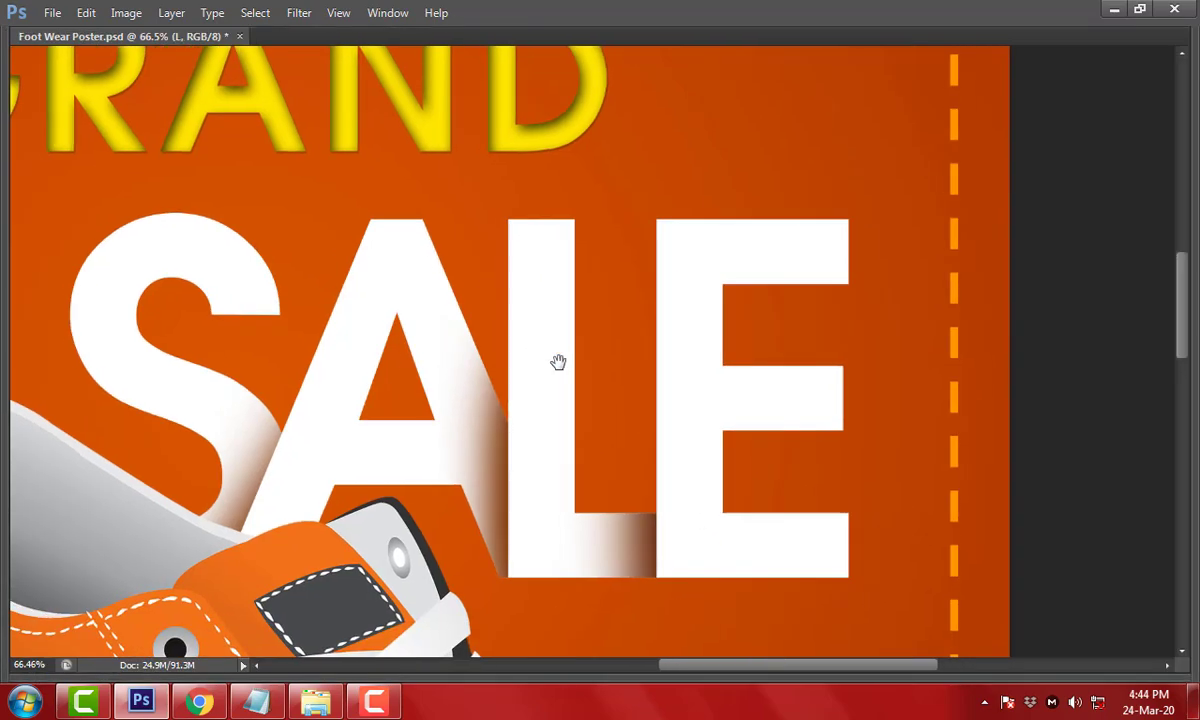
# Select the E layer and zoom out to view the whole poster
pyautogui.press('Tab')
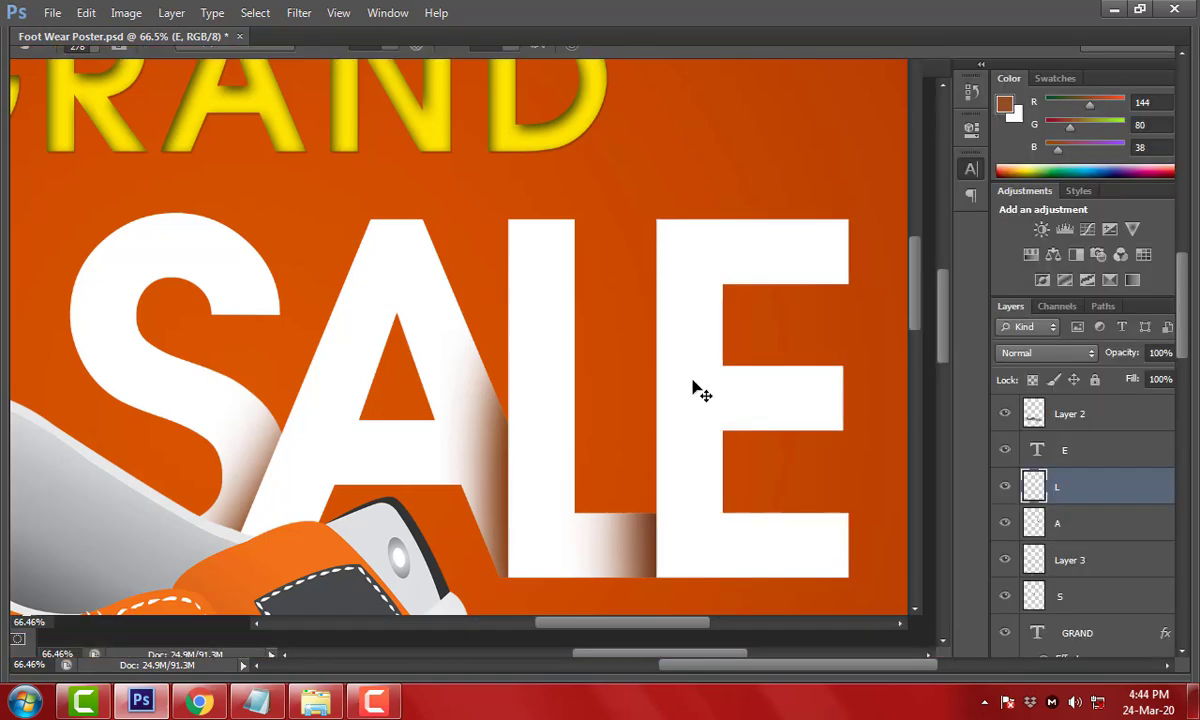
pyautogui.click(1097, 448)
pyautogui.press('Tab')
pyautogui.hotkey('ctrl', '-')
pyautogui.scroll(1, 739, 445)
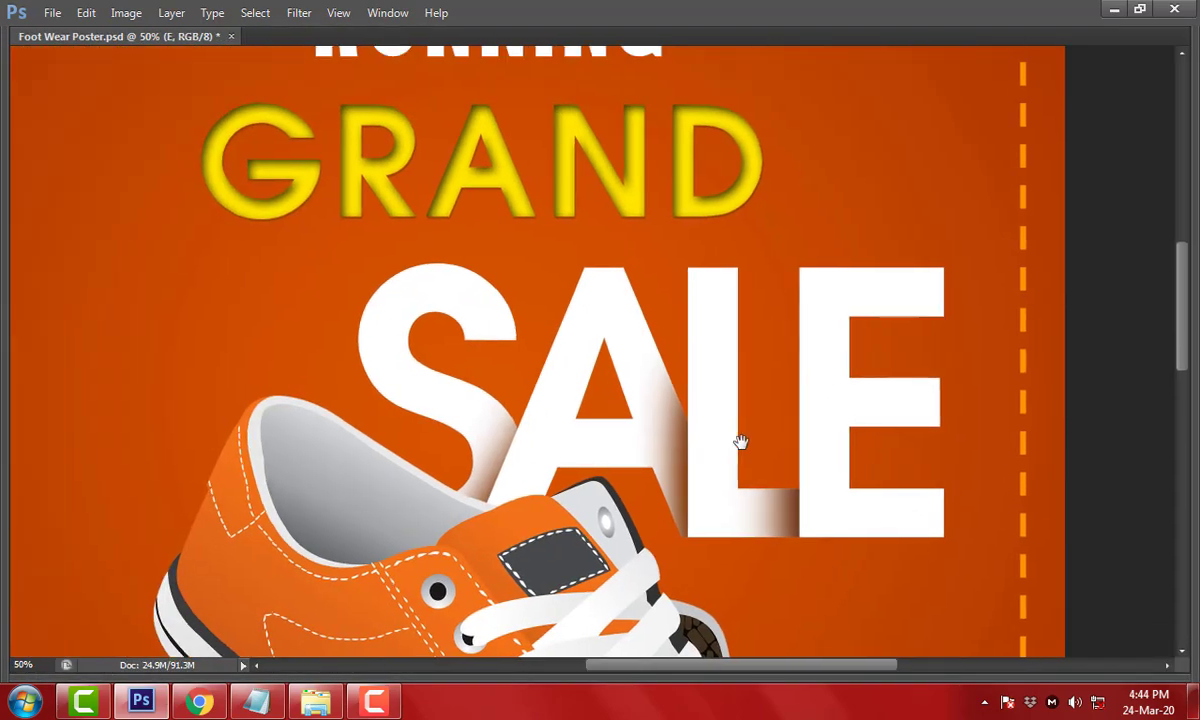
pyautogui.hotkey('ctrl', '-')
pyautogui.hotkey('ctrl', '0')
pyautogui.press('Tab')
pyautogui.press('Tab')
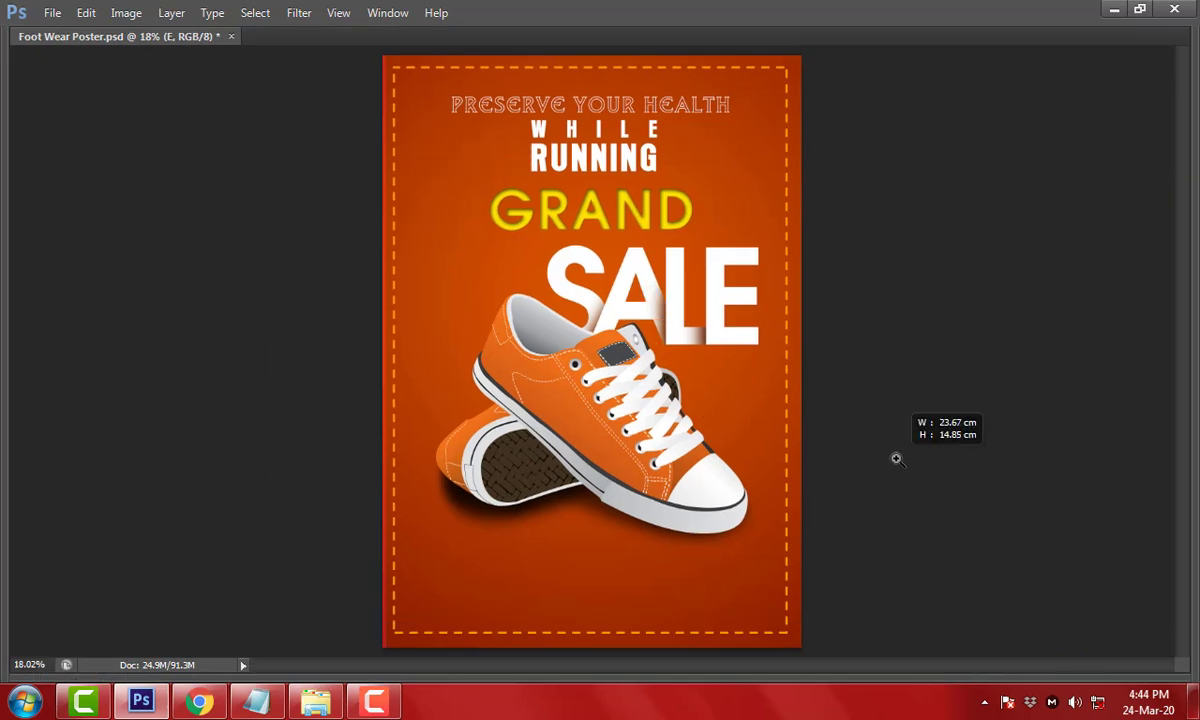
pyautogui.scroll(2, 683, 322)
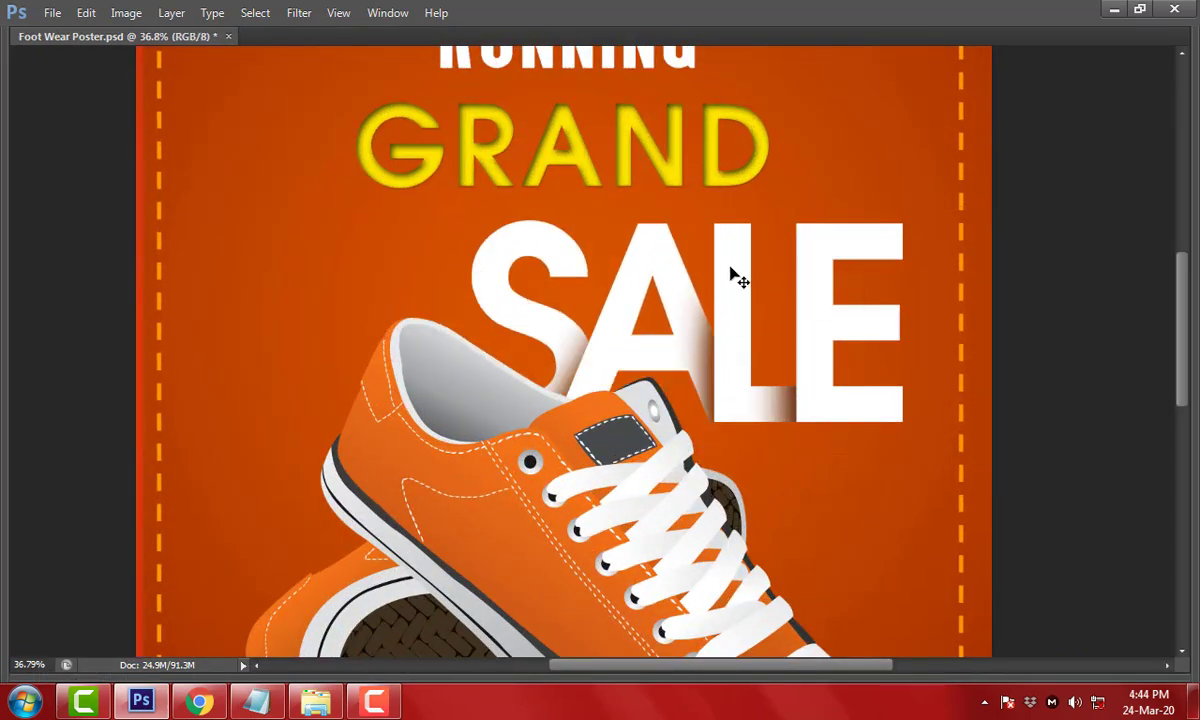
# Move the SALE lettering left and narrow it with Free Transform
pyautogui.moveTo(783, 272); pyautogui.dragTo(673, 270)
pyautogui.hotkey('ctrl', 't')
pyautogui.moveTo(777, 194)
pyautogui.mouseDown()
pyautogui.moveTo(733, 219)
pyautogui.moveTo(726, 252)
pyautogui.moveTo(756, 242)
pyautogui.mouseUp()
pyautogui.press('Return')
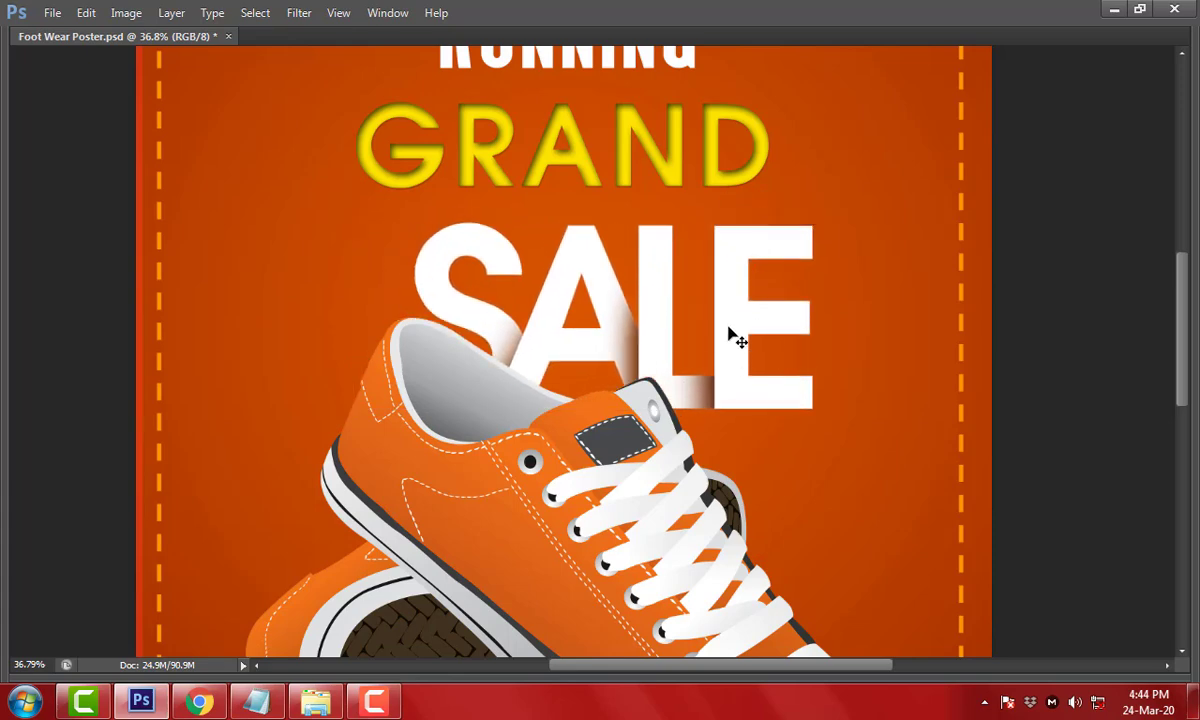
# Lower the A by 0.61 cm and the E slightly so they tuck behind the shoe
pyautogui.moveTo(729, 334); pyautogui.dragTo(737, 353)
pyautogui.moveTo(588, 294); pyautogui.dragTo(614, 320)
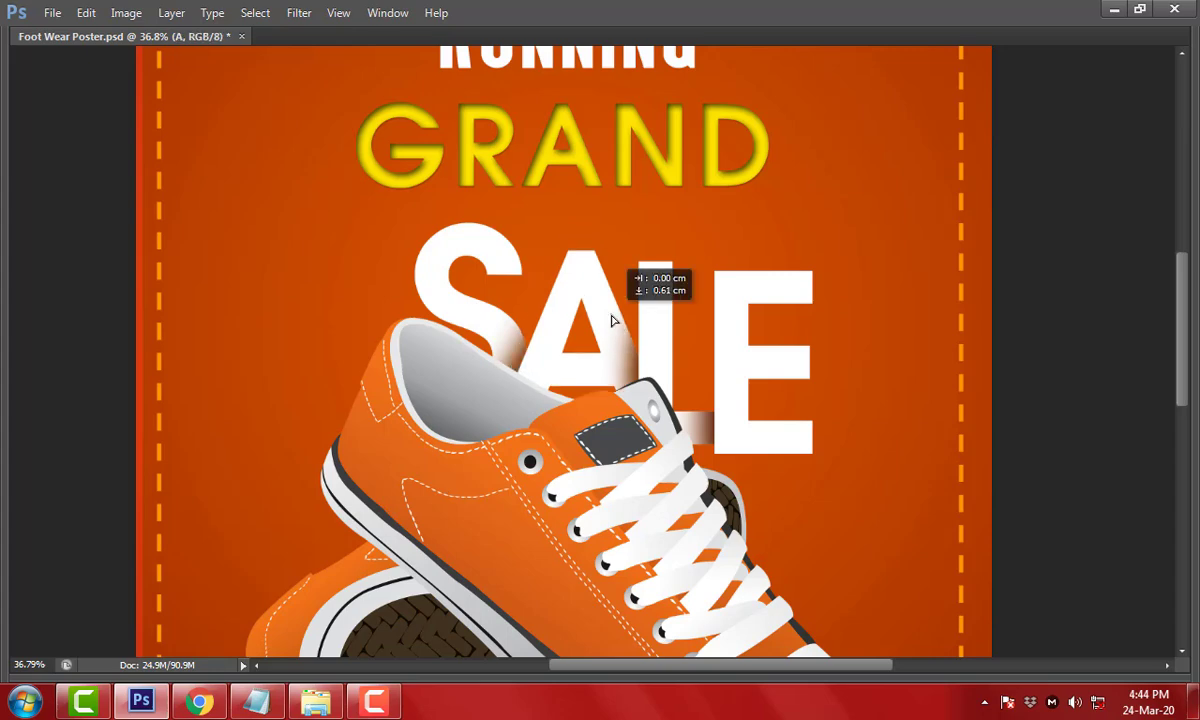
pyautogui.moveTo(735, 370); pyautogui.dragTo(772, 380)
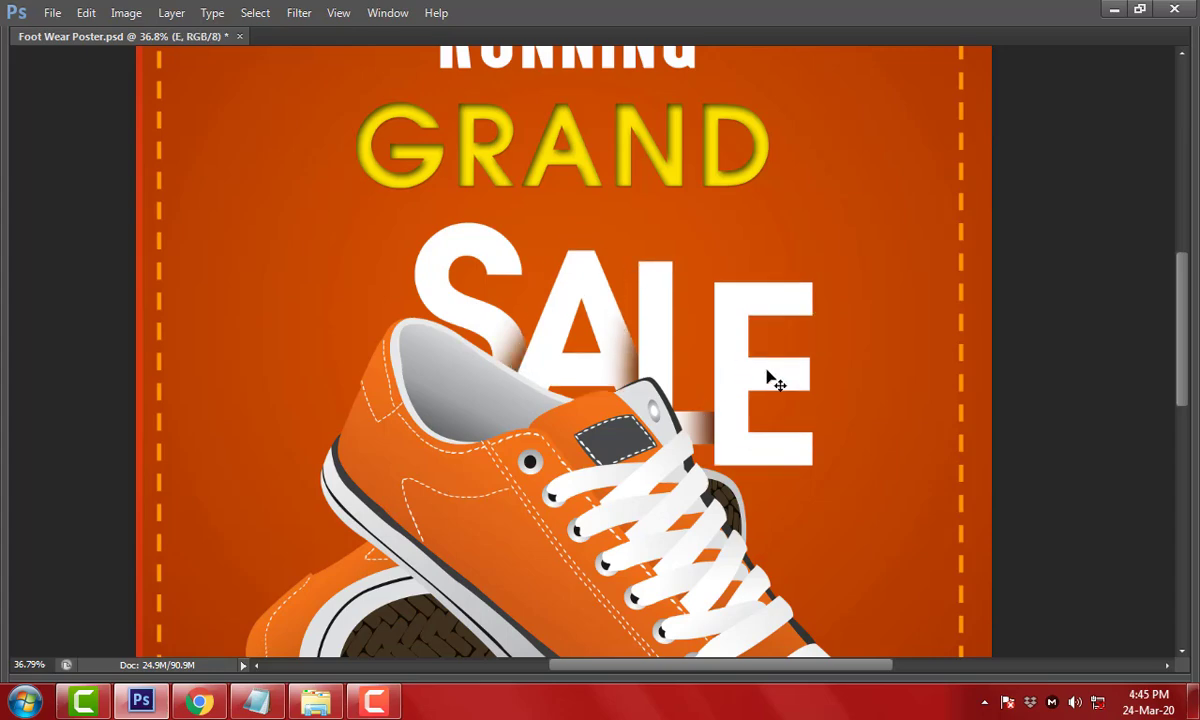
pyautogui.moveTo(531, 412); pyautogui.dragTo(745, 462)
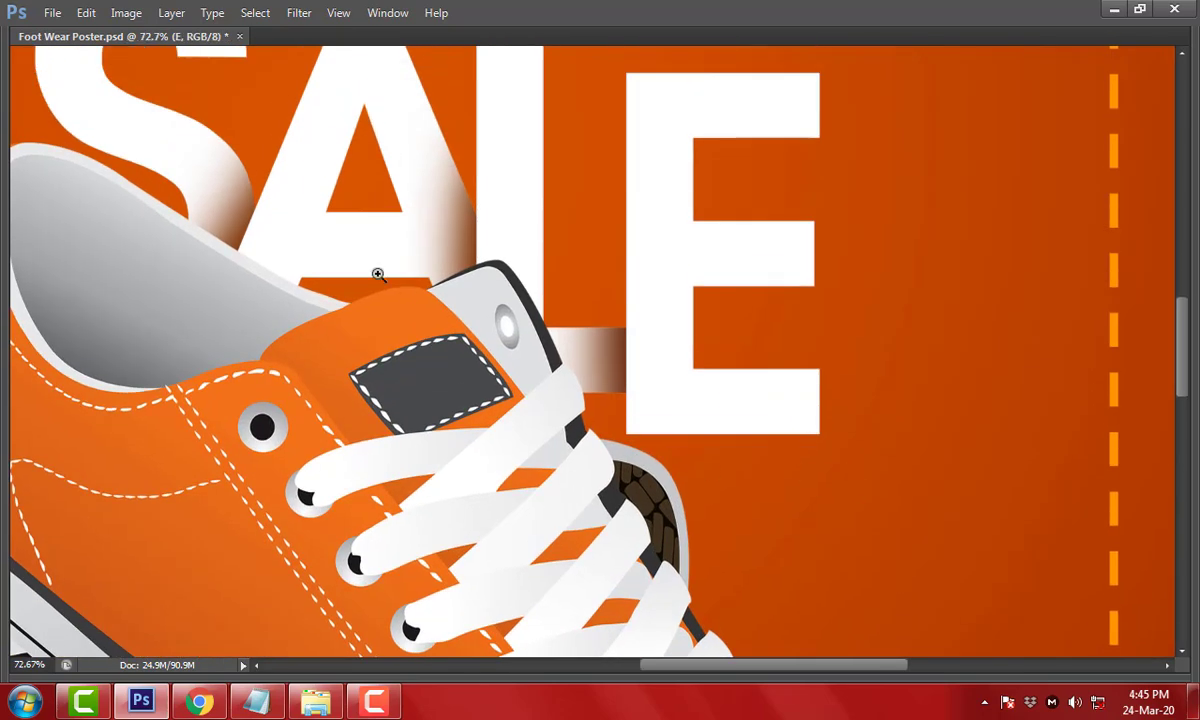
pyautogui.scroll(-3, 745, 462)
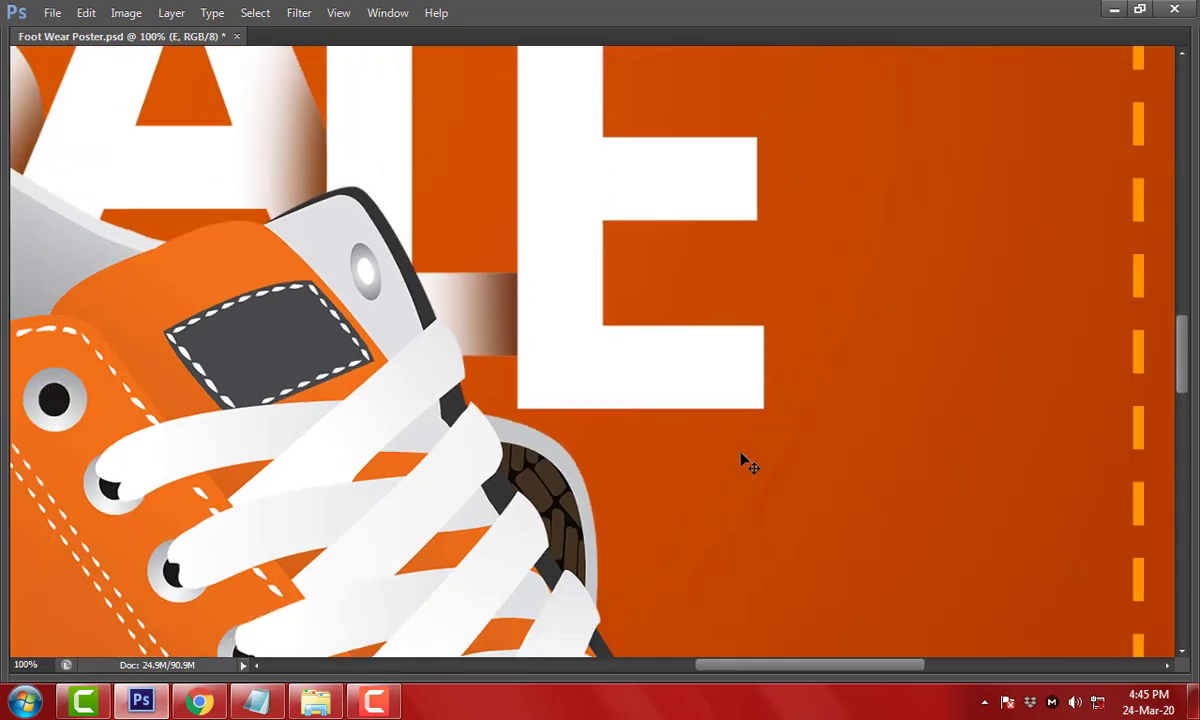
pyautogui.hotkey('ctrl', '0')
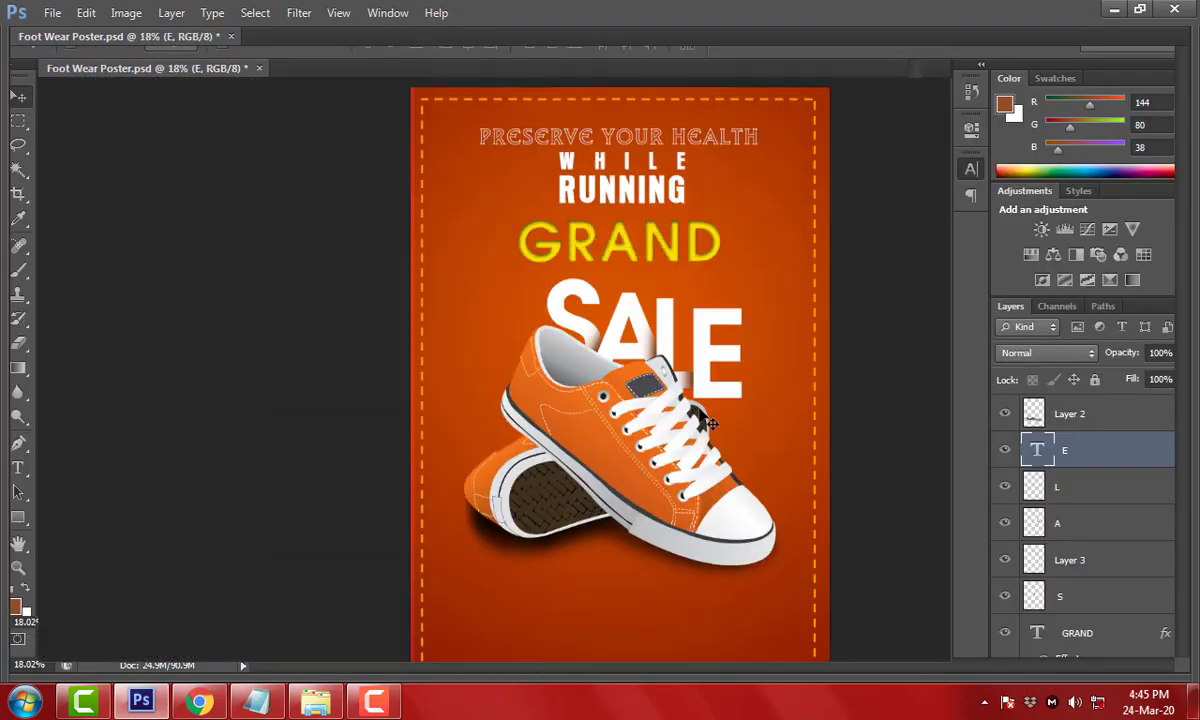
# Create a new layer and paint a soft black brush dab beside the E
pyautogui.moveTo(734, 437); pyautogui.dragTo(766, 397)
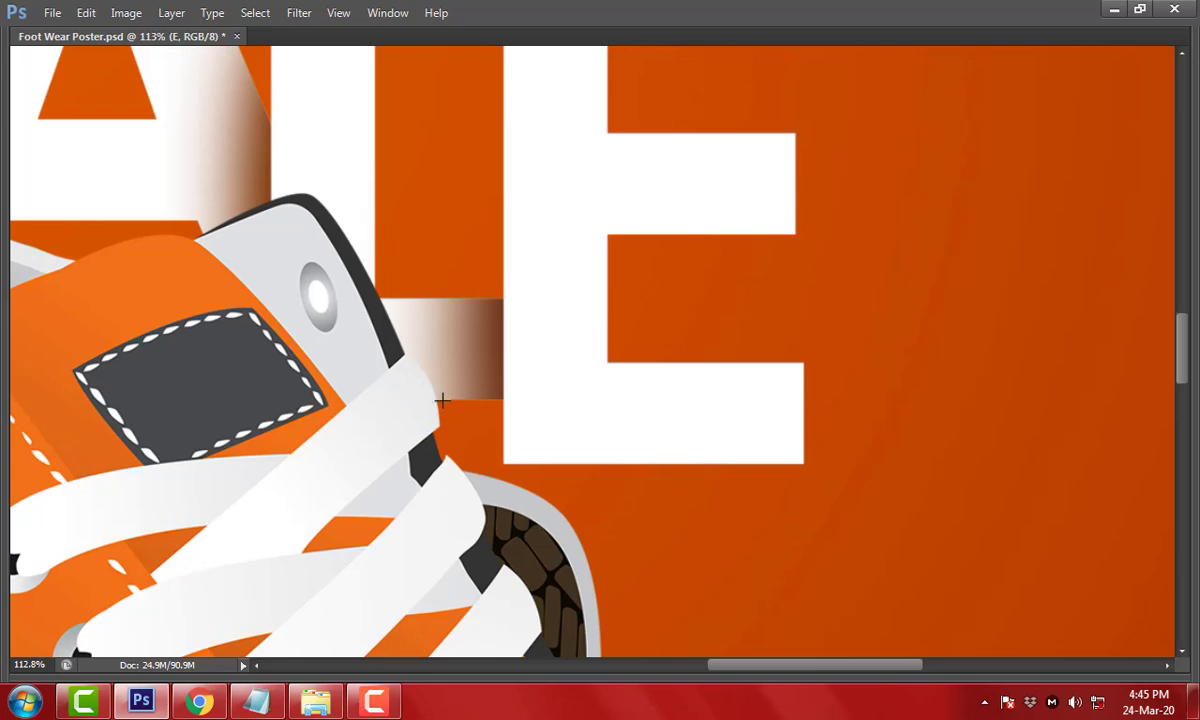
pyautogui.press('Tab')
pyautogui.hotkey('ctrl', 'shift', 'alt', 'n')
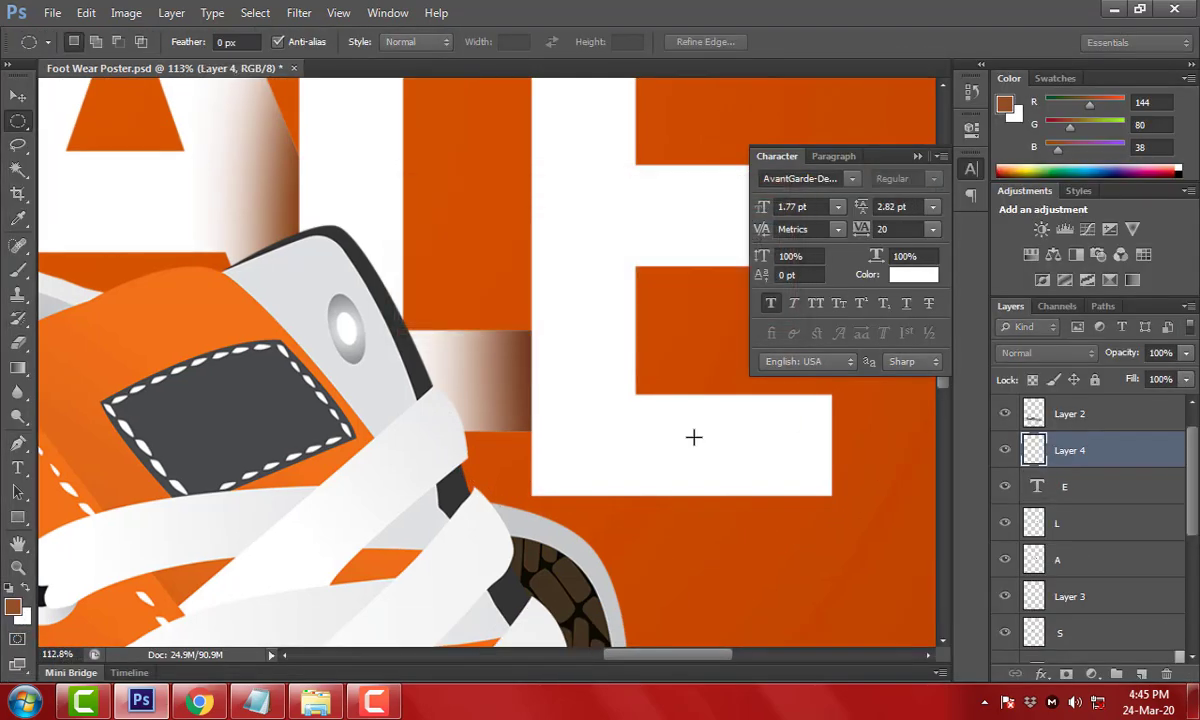
pyautogui.press('b')
pyautogui.hotkey('ctrl', '-')
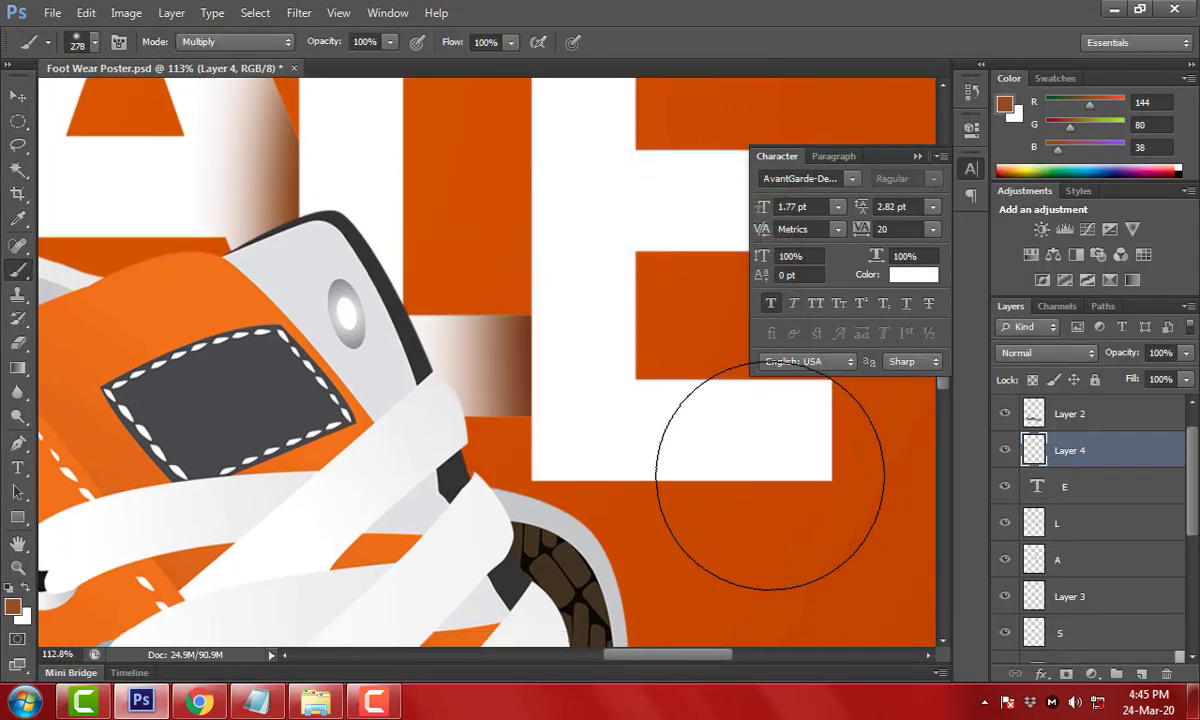
pyautogui.hotkey('ctrl', '-')
pyautogui.hotkey('ctrl', '-')
pyautogui.press('d')
pyautogui.moveTo(625, 425); pyautogui.dragTo(686, 474)
pyautogui.hotkey('ctrl', 'z')
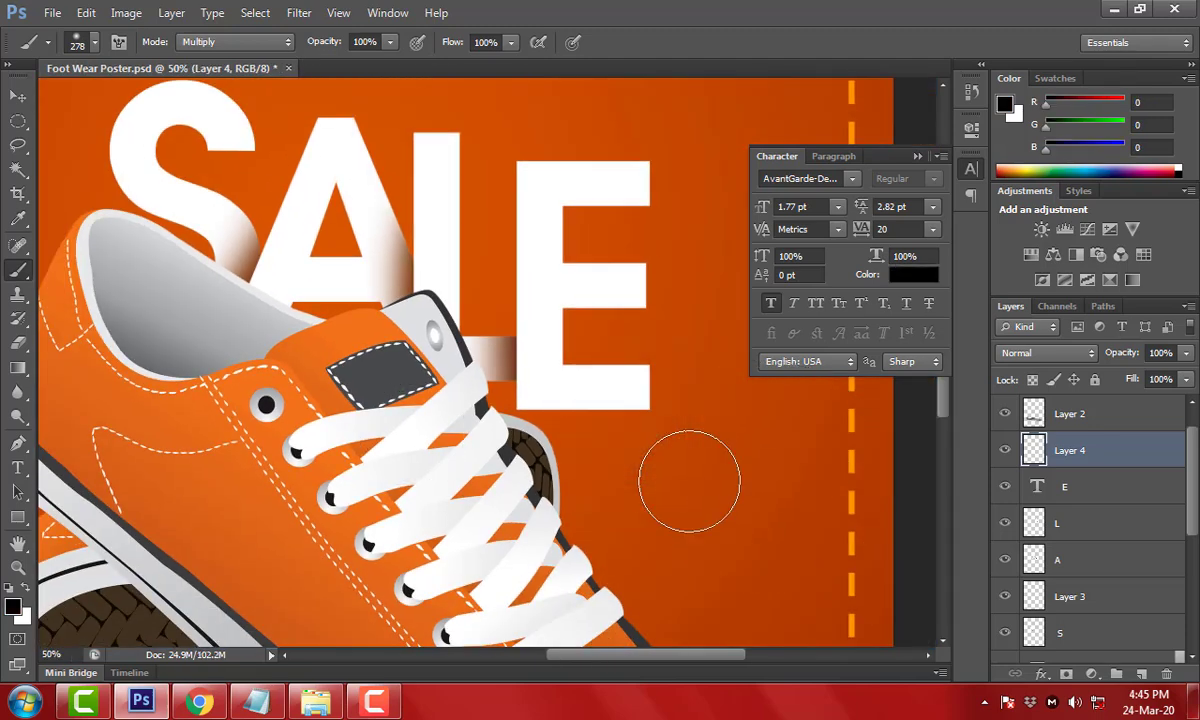
pyautogui.press(']')
pyautogui.click(677, 470)
# Squash the black dab into a flat ellipse with Free Transform
pyautogui.press('Tab')
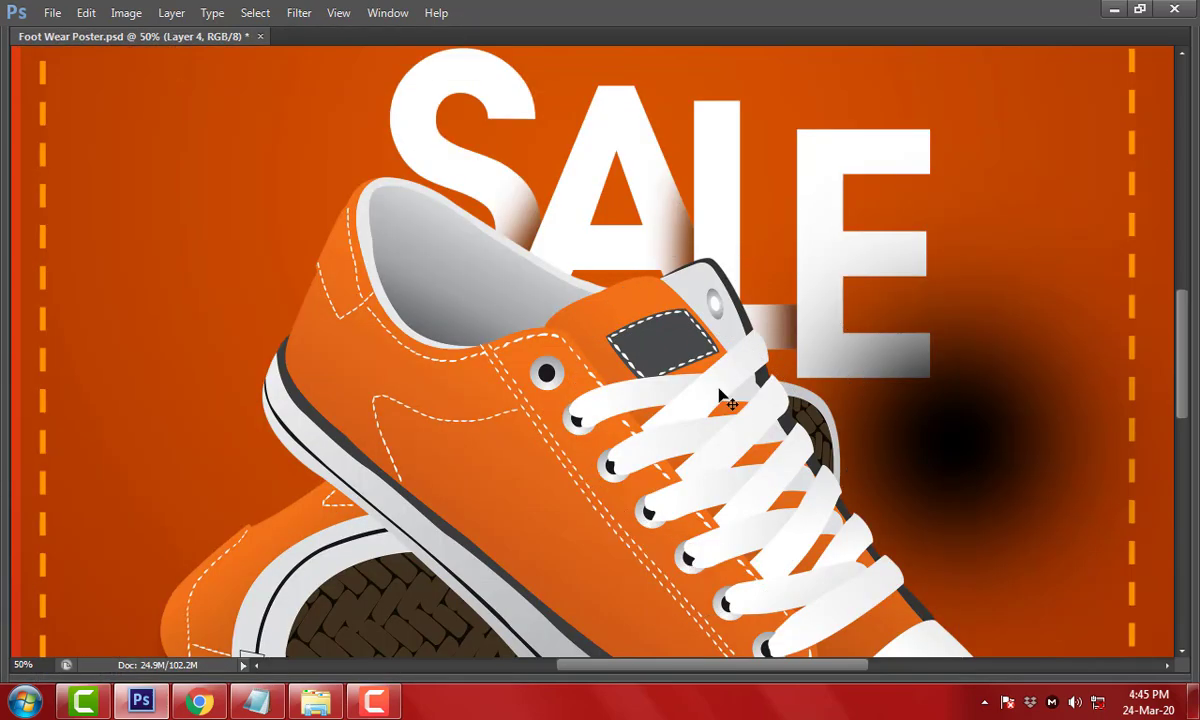
pyautogui.hotkey('ctrl', 't')
pyautogui.moveTo(915, 132); pyautogui.dragTo(970, 378)
pyautogui.hscroll(5, 1082, 467)
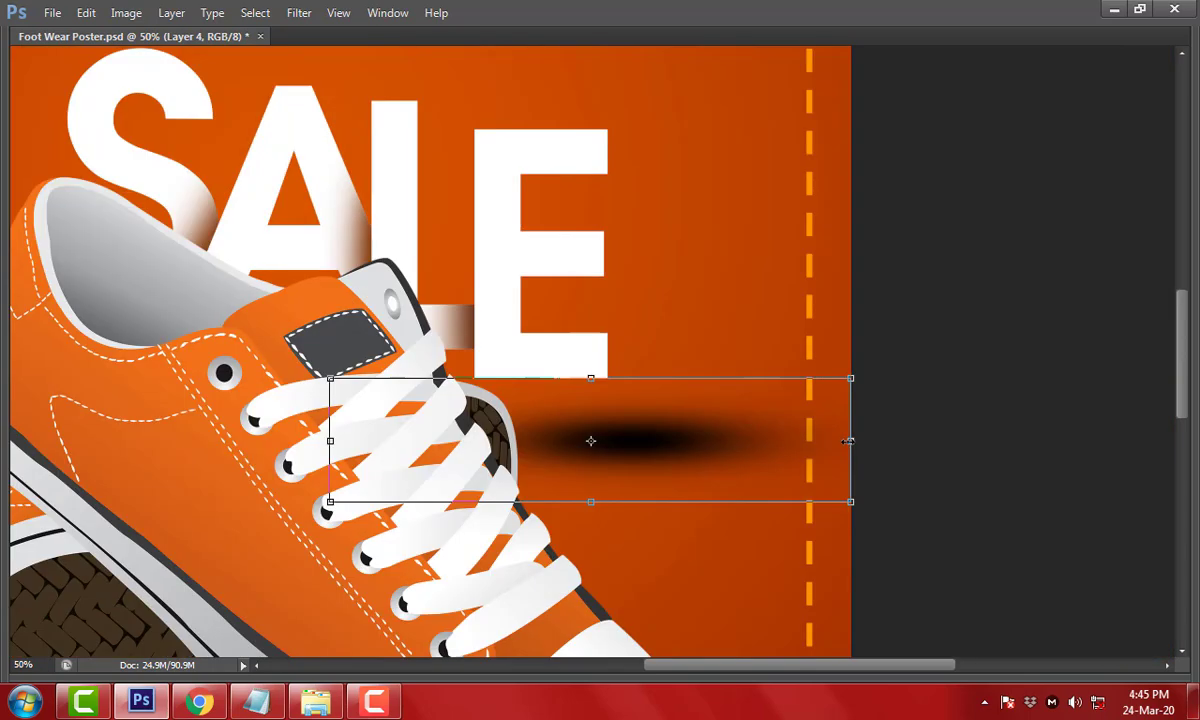
pyautogui.moveTo(851, 441); pyautogui.dragTo(777, 441)
pyautogui.press('Return')
# Narrow the shadow to fit under the E and send it behind the letter
pyautogui.moveTo(651, 450); pyautogui.dragTo(585, 378)
pyautogui.hotkey('ctrl', 't')
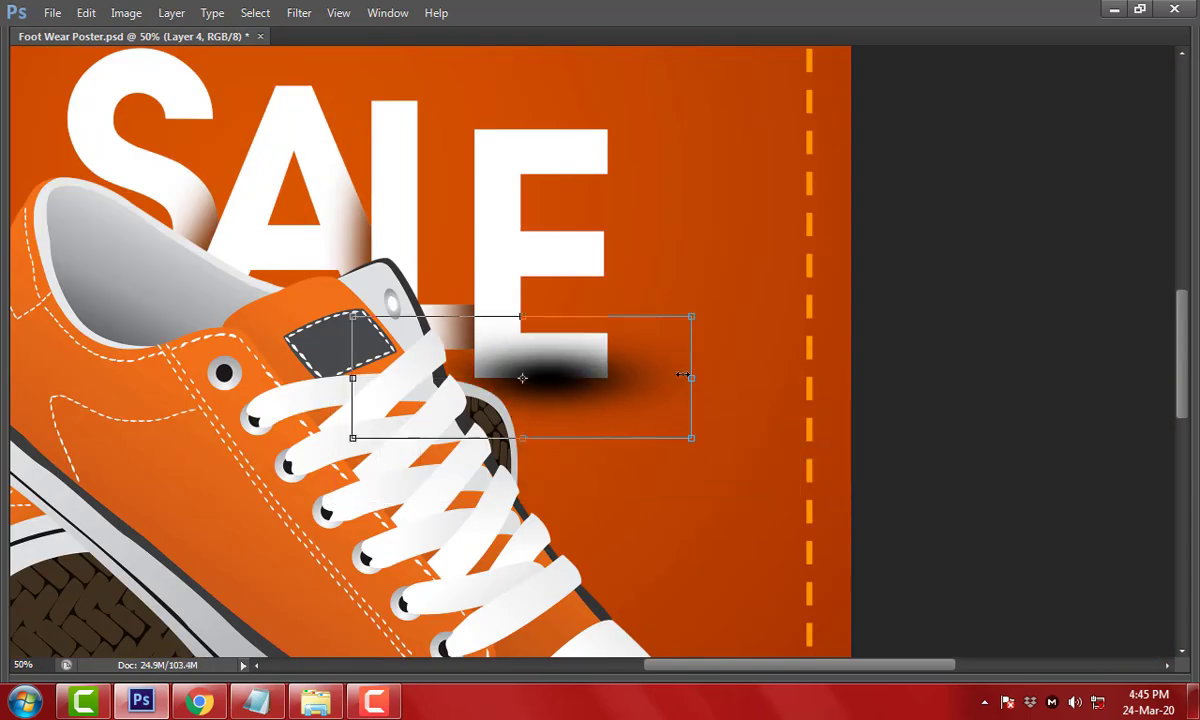
pyautogui.moveTo(697, 377); pyautogui.dragTo(673, 377)
pyautogui.press('Return')
pyautogui.hotkey('ctrl', '[')
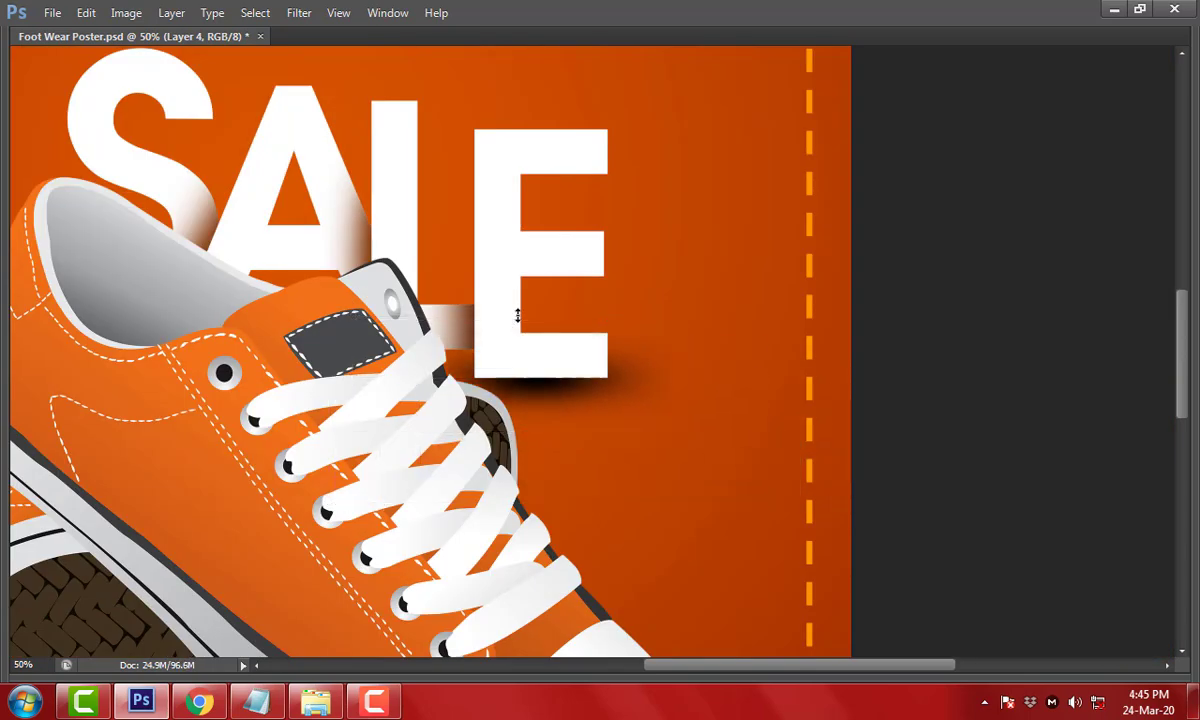
pyautogui.scroll(4, 577, 345)
pyautogui.hotkey('ctrl', 't')
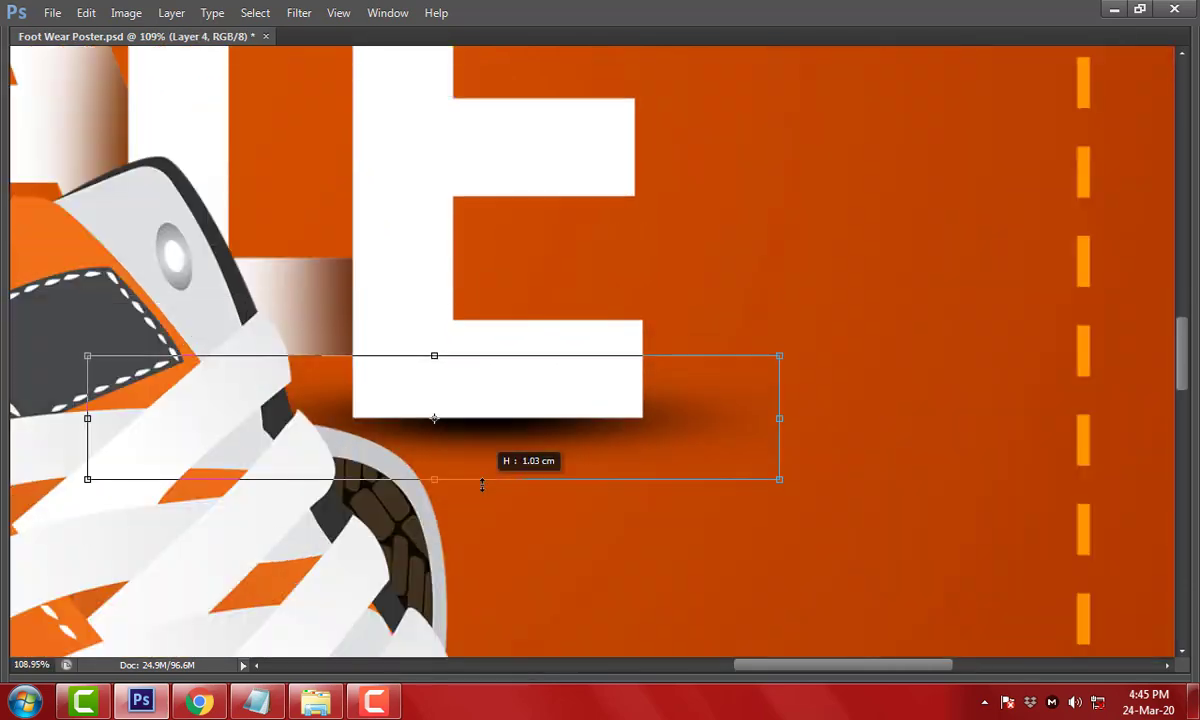
# Flatten and commit the E's shadow, nudge it down, and brush it farther right
pyautogui.moveTo(485, 535); pyautogui.dragTo(483, 468)
pyautogui.press('Return')
pyautogui.moveTo(558, 447); pyautogui.dragTo(555, 455)
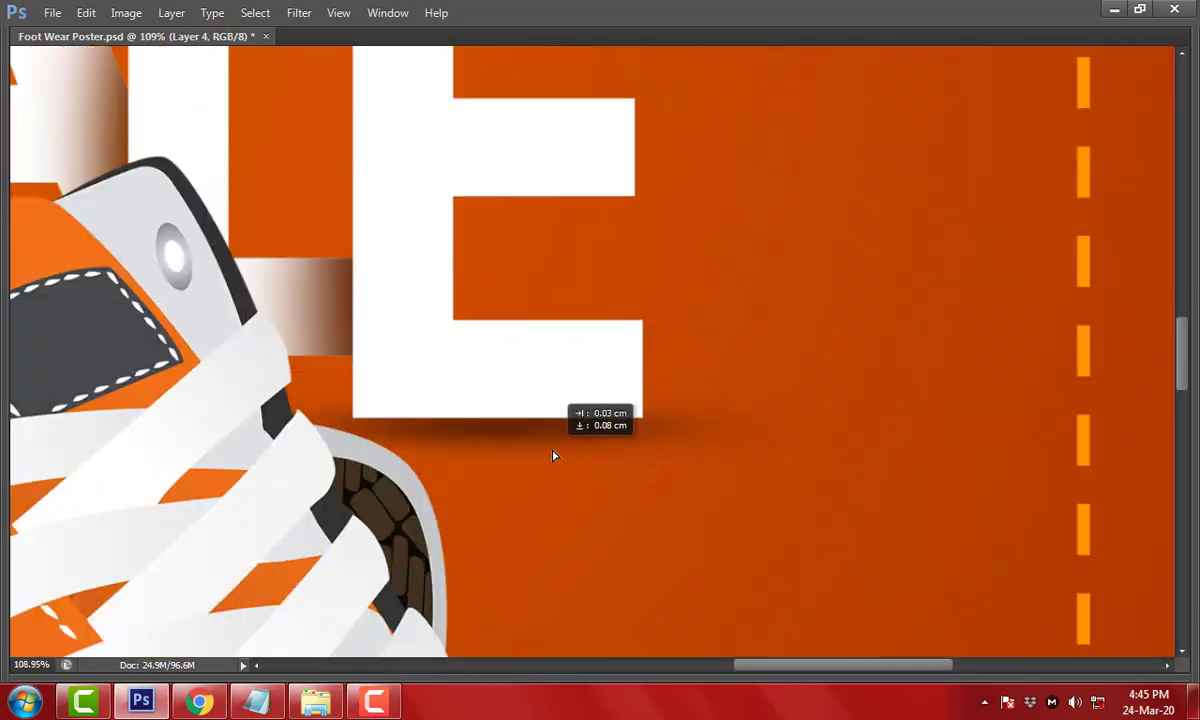
pyautogui.press('b')
pyautogui.press('[')
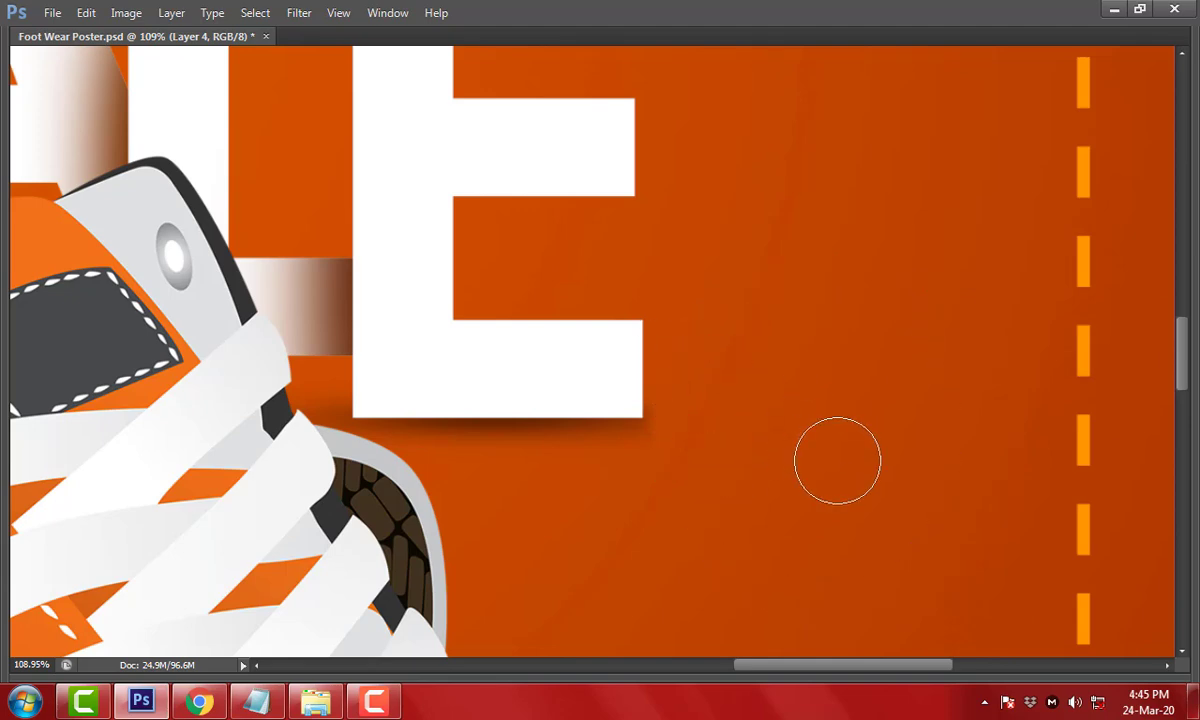
pyautogui.press('[')
pyautogui.press('[')
pyautogui.press('[')
pyautogui.moveTo(645, 422); pyautogui.dragTo(720, 418)
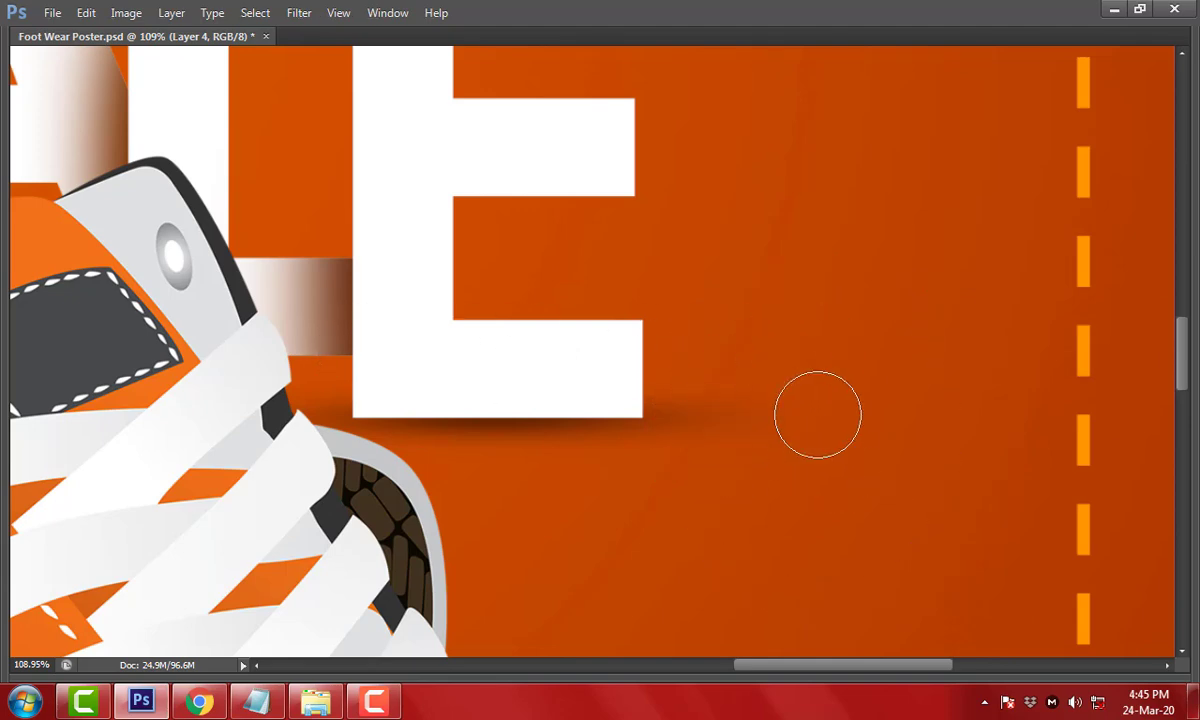
# Duplicate the E's shadow as a new Layer 4 copy and view the whole poster
pyautogui.hotkey('ctrl', '0')
pyautogui.scroll(3, 600, 330)
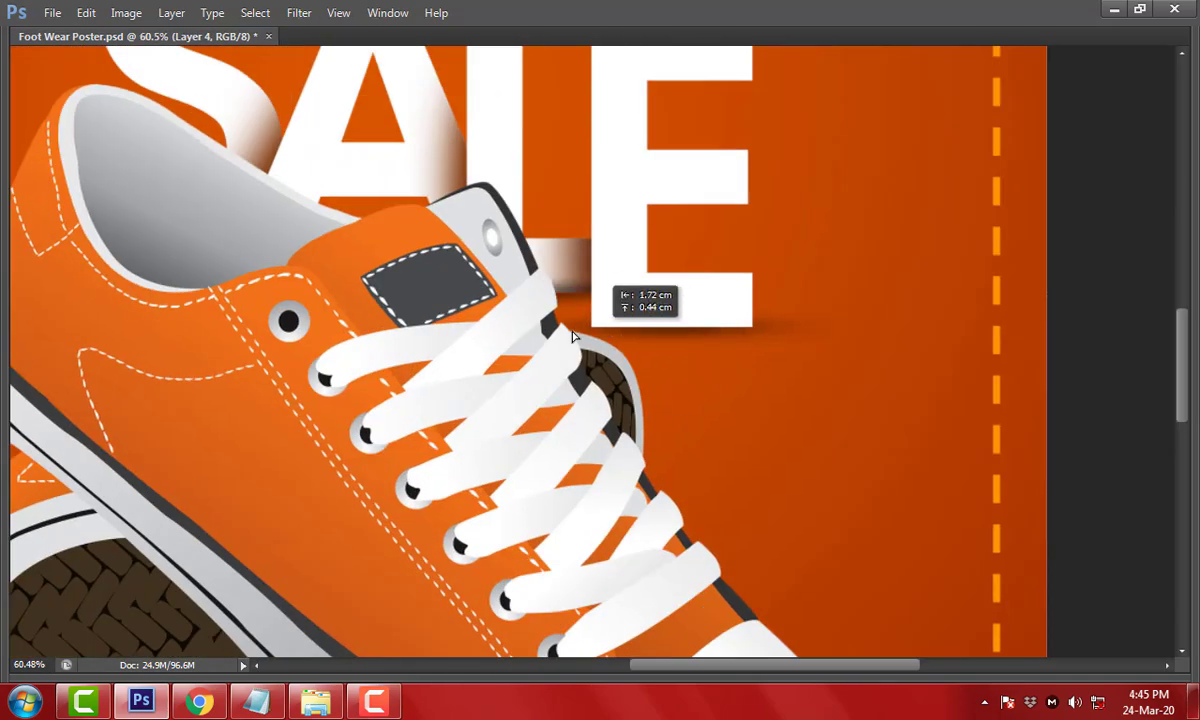
pyautogui.moveTo(573, 337); pyautogui.dragTo(576, 338)
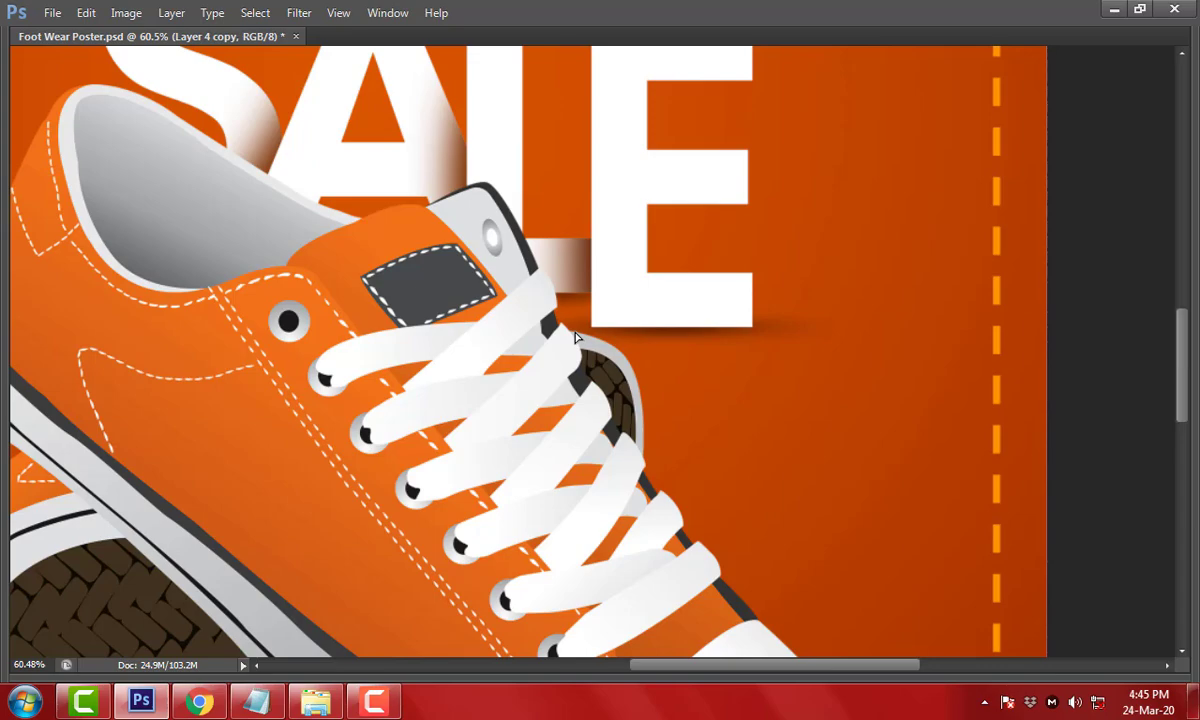
pyautogui.hotkey('ctrl', '0')
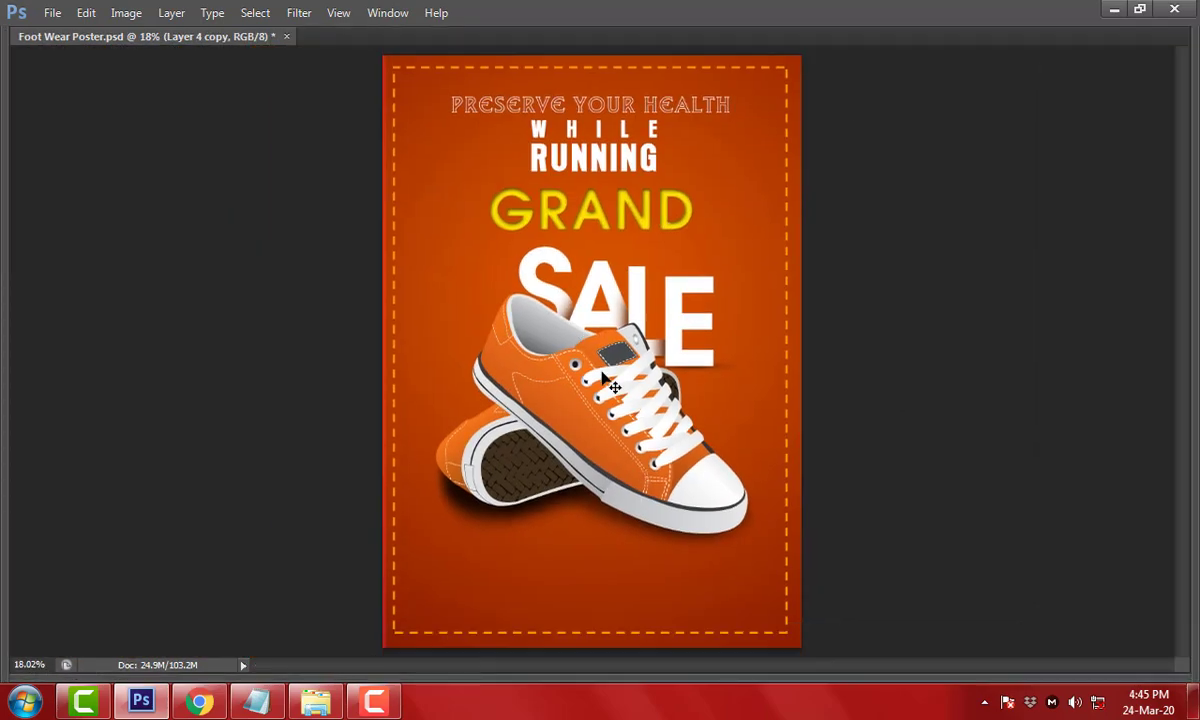
# Add a new Layer 5 above the sneaker image layer
pyautogui.click(605, 380)
pyautogui.scroll(3, 726, 546)
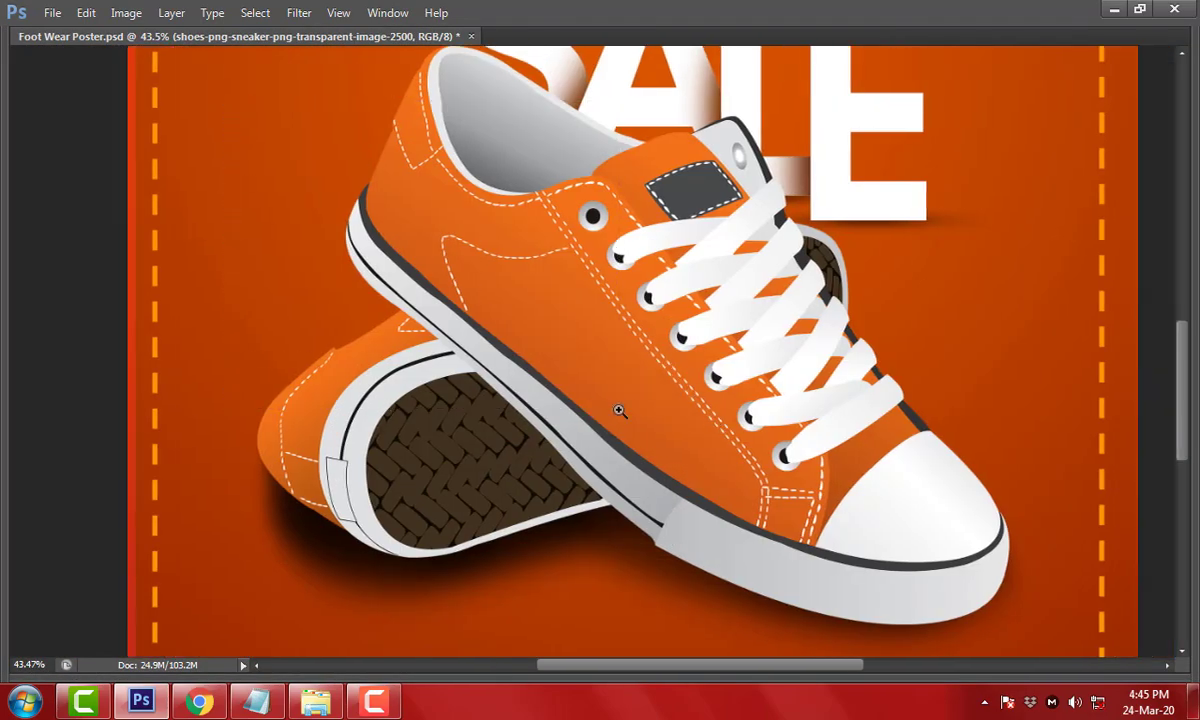
pyautogui.scroll(3, 619, 411)
pyautogui.press('b')
pyautogui.press('Tab')
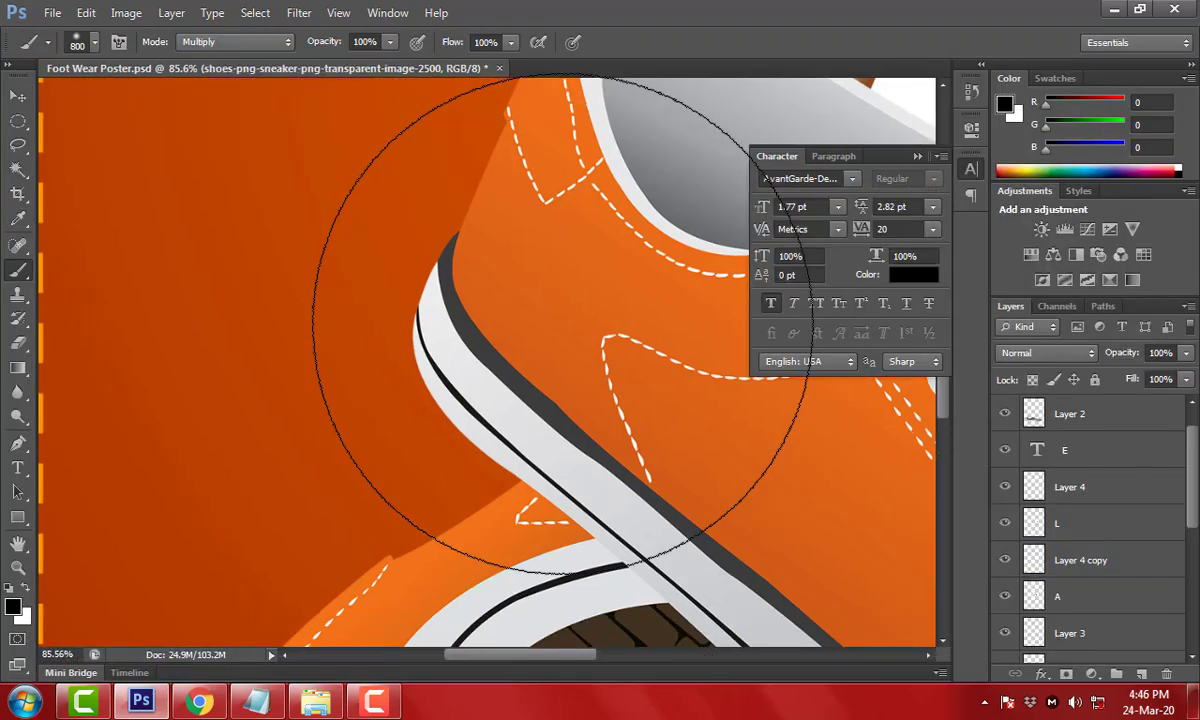
pyautogui.hotkey('ctrl', 'shift', 'n')
pyautogui.press('Return')
pyautogui.press('Tab')
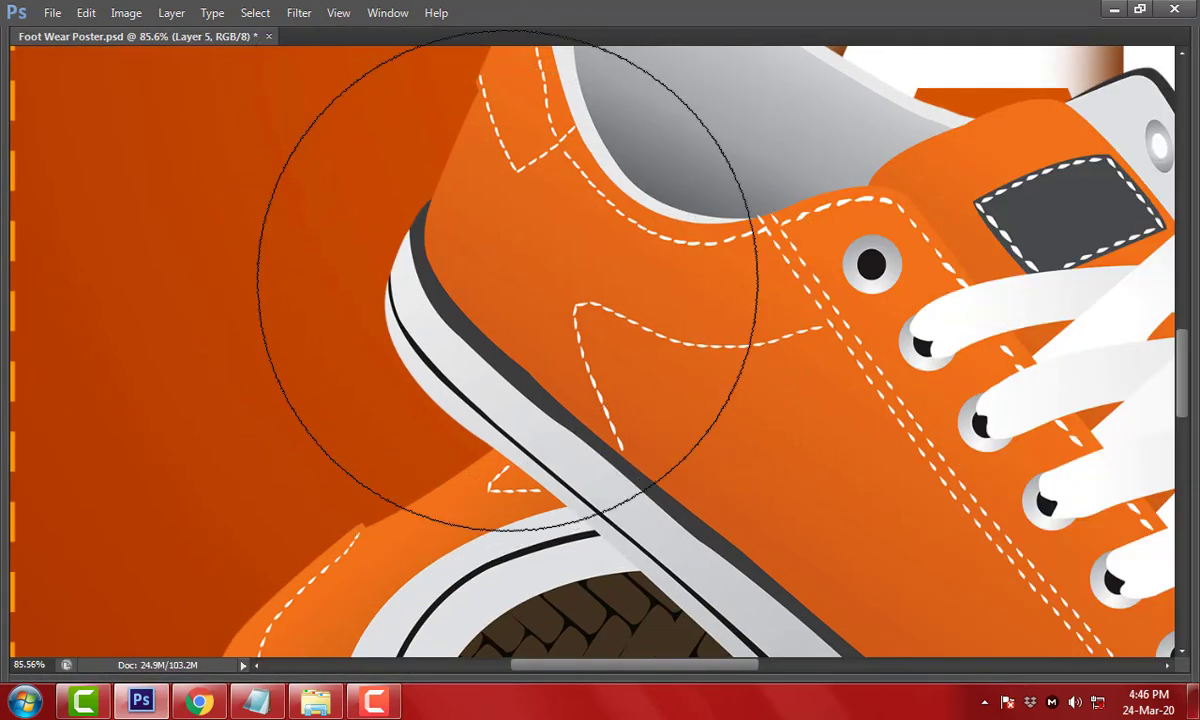
# Shrink the brush to a small diameter for the highlight stroke
pyautogui.keyDown('alt'); pyautogui.rightClick(529, 277); pyautogui.keyUp('alt')
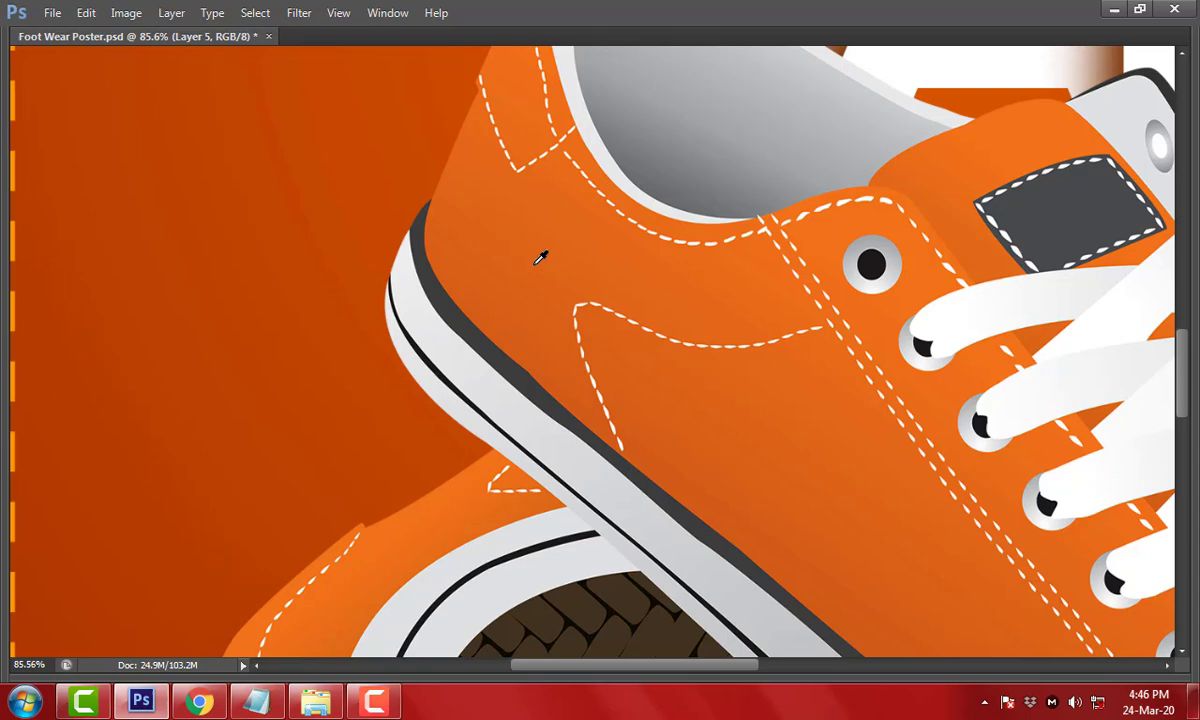
pyautogui.moveTo(536, 254); pyautogui.dragTo(174, 308)
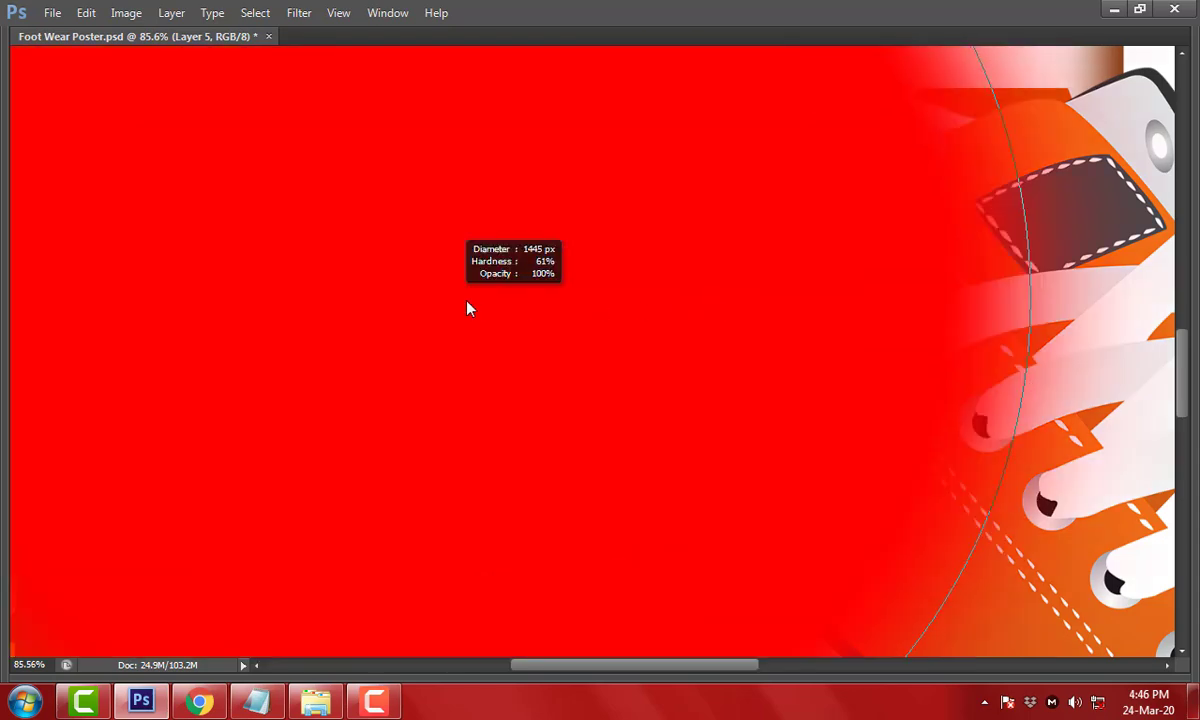
pyautogui.keyDown('alt'); pyautogui.rightClick(418, 315); pyautogui.keyUp('alt')
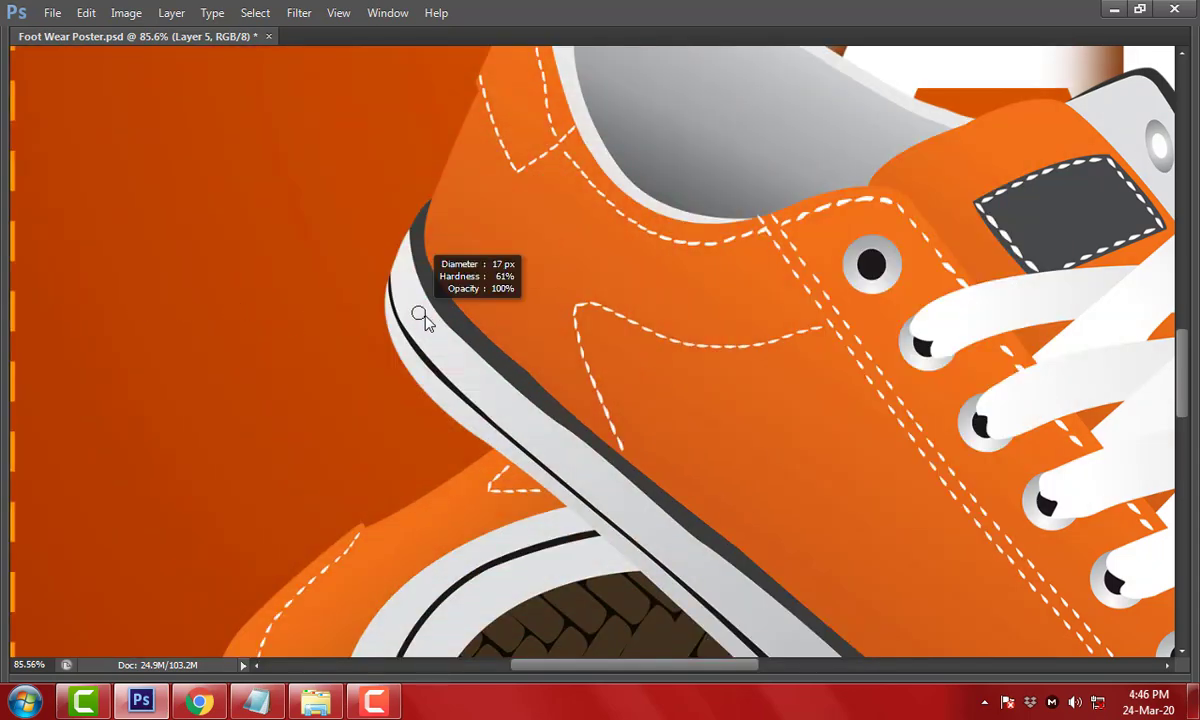
pyautogui.press('Tab')
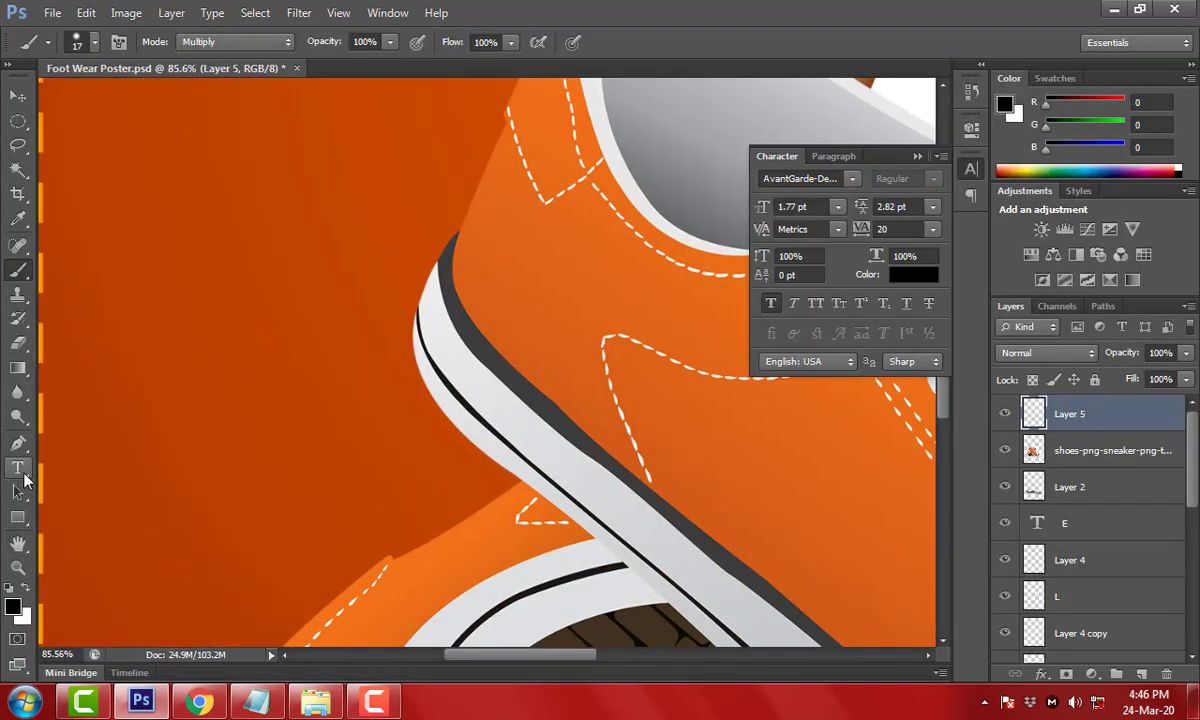
# Set the foreground colour to a bright lemon yellow with the Brush tool ready
pyautogui.click(12, 606)
pyautogui.moveTo(795, 428); pyautogui.dragTo(795, 408)
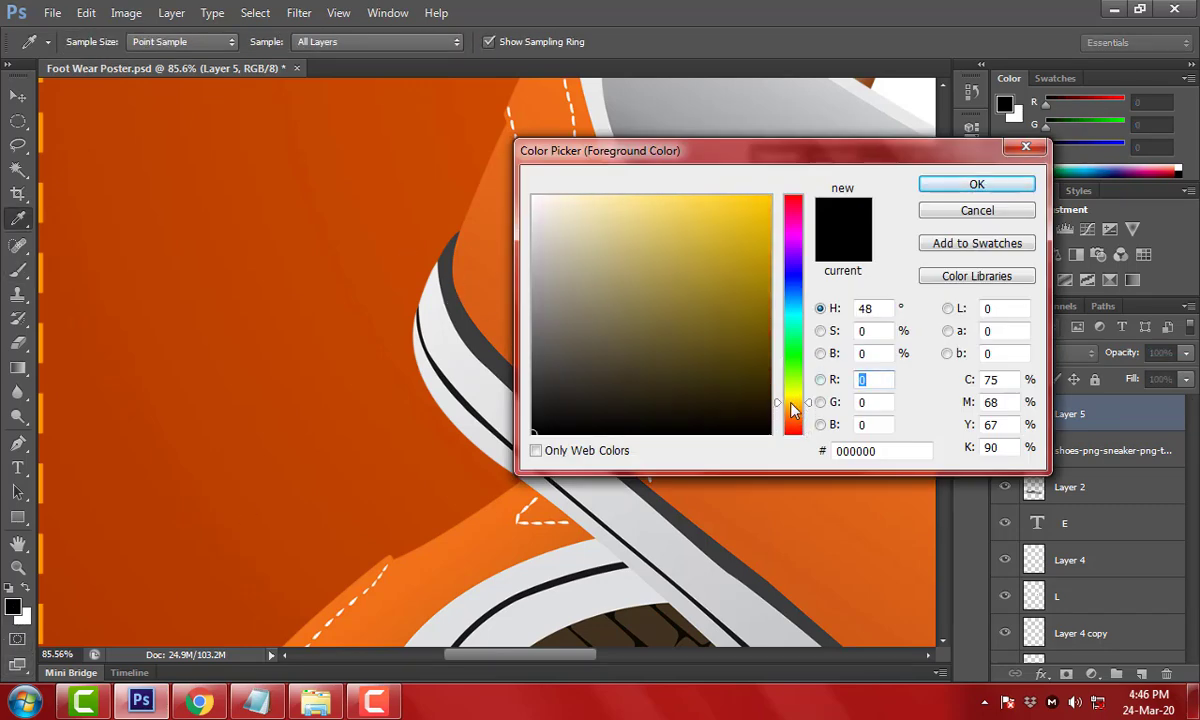
pyautogui.moveTo(766, 226); pyautogui.dragTo(766, 225)
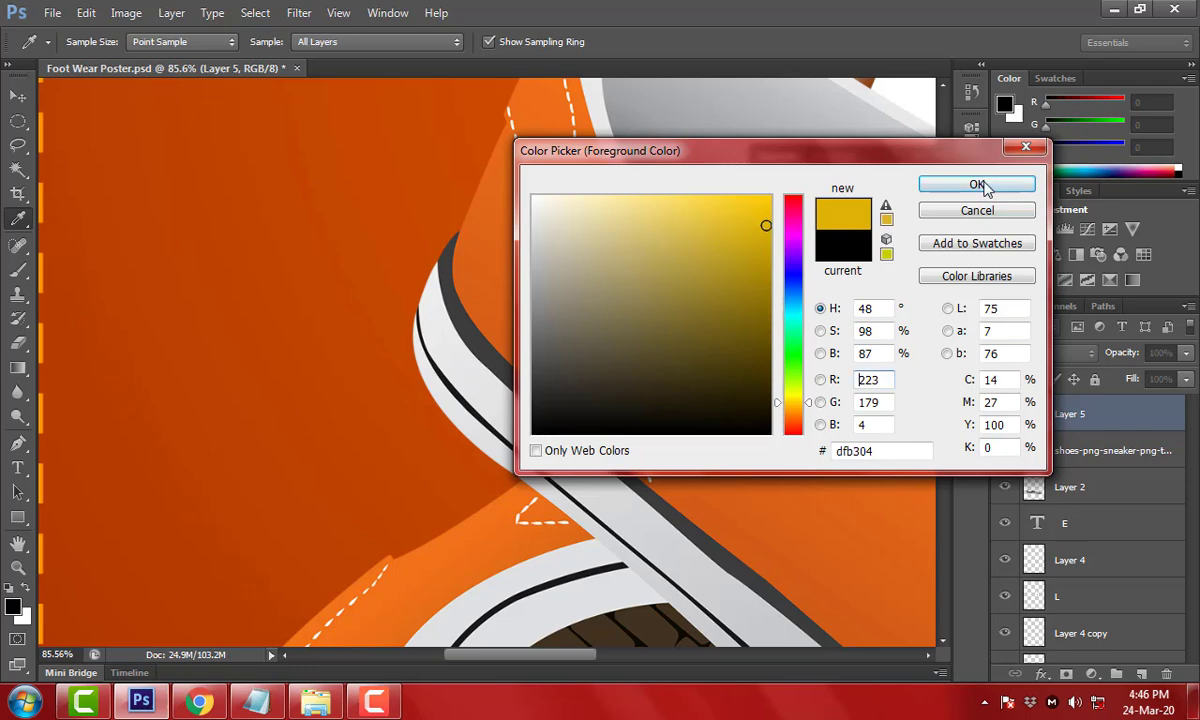
pyautogui.moveTo(800, 408); pyautogui.dragTo(795, 397)
pyautogui.moveTo(766, 225); pyautogui.dragTo(772, 208)
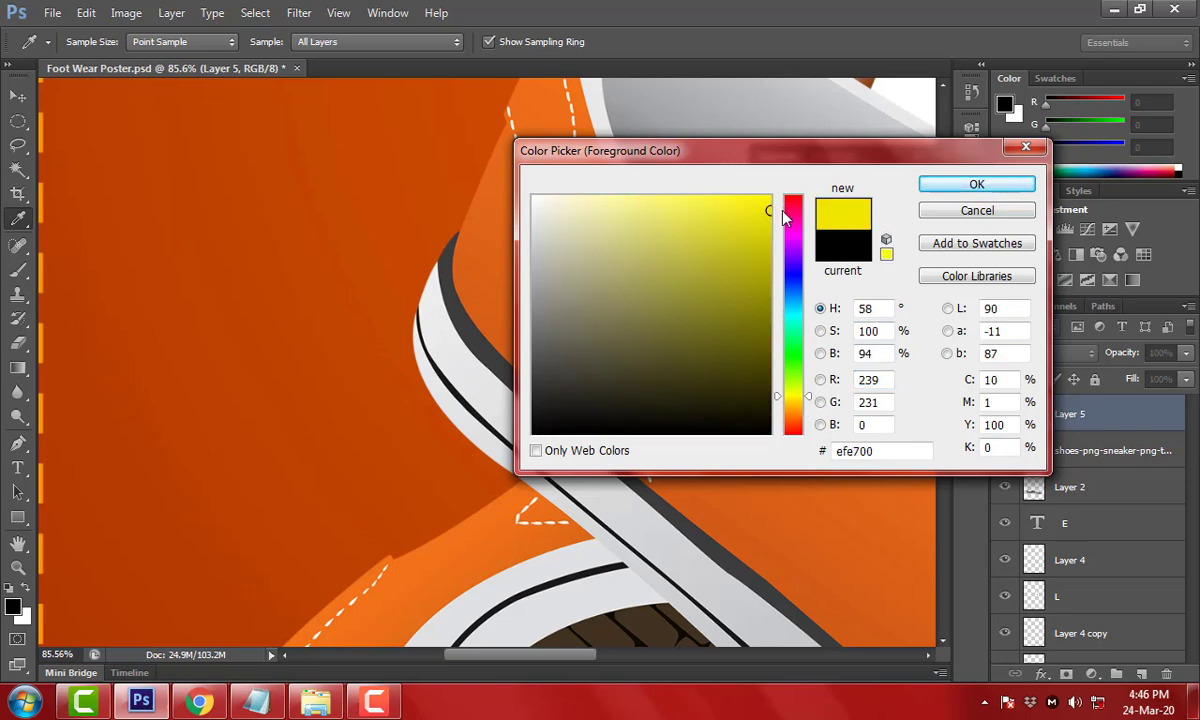
pyautogui.press('Return')
pyautogui.press('b')
pyautogui.press('Tab')
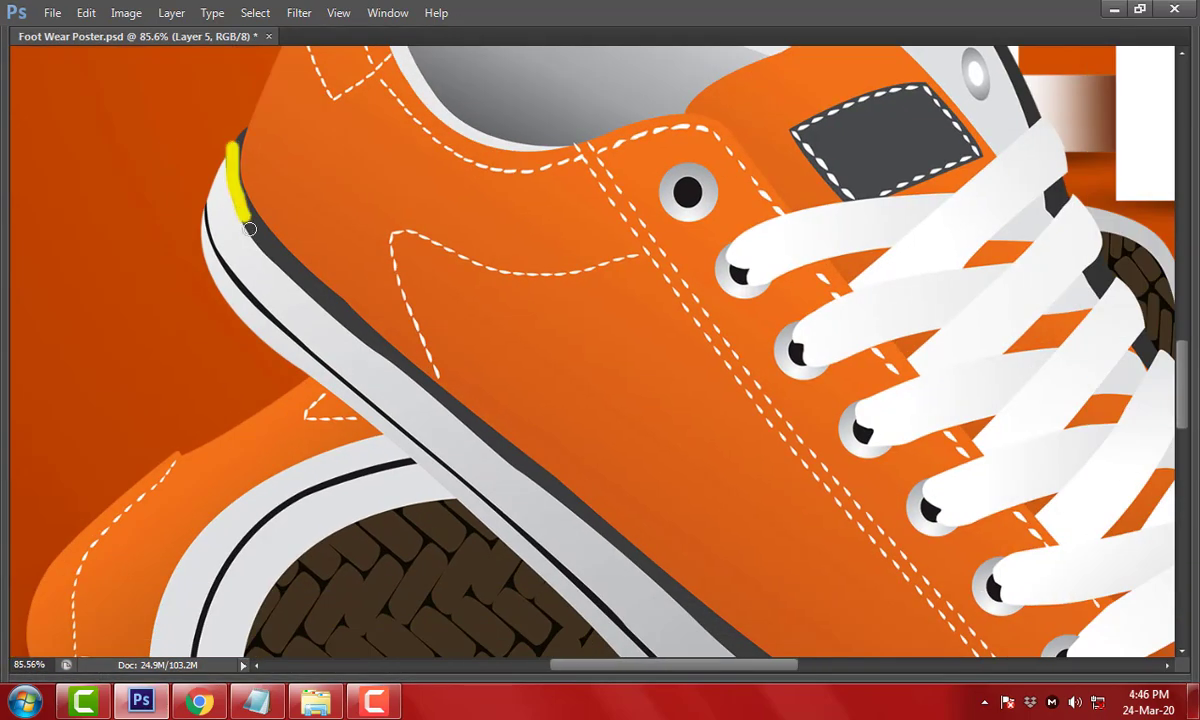
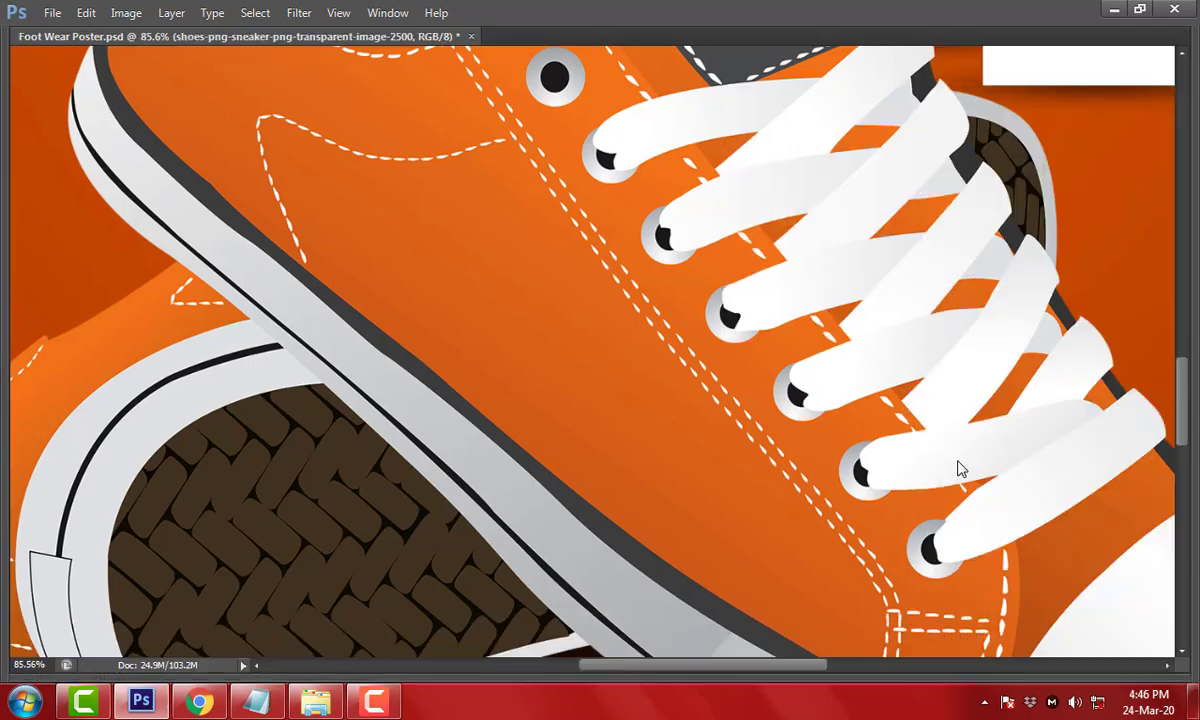
# Magic-wand select the front sneaker's sole edge and create new Layer 5 for the yellow stripe
pyautogui.scroll(-3, 958, 469)
pyautogui.scroll(2, 430, 538)
pyautogui.click(478, 455)
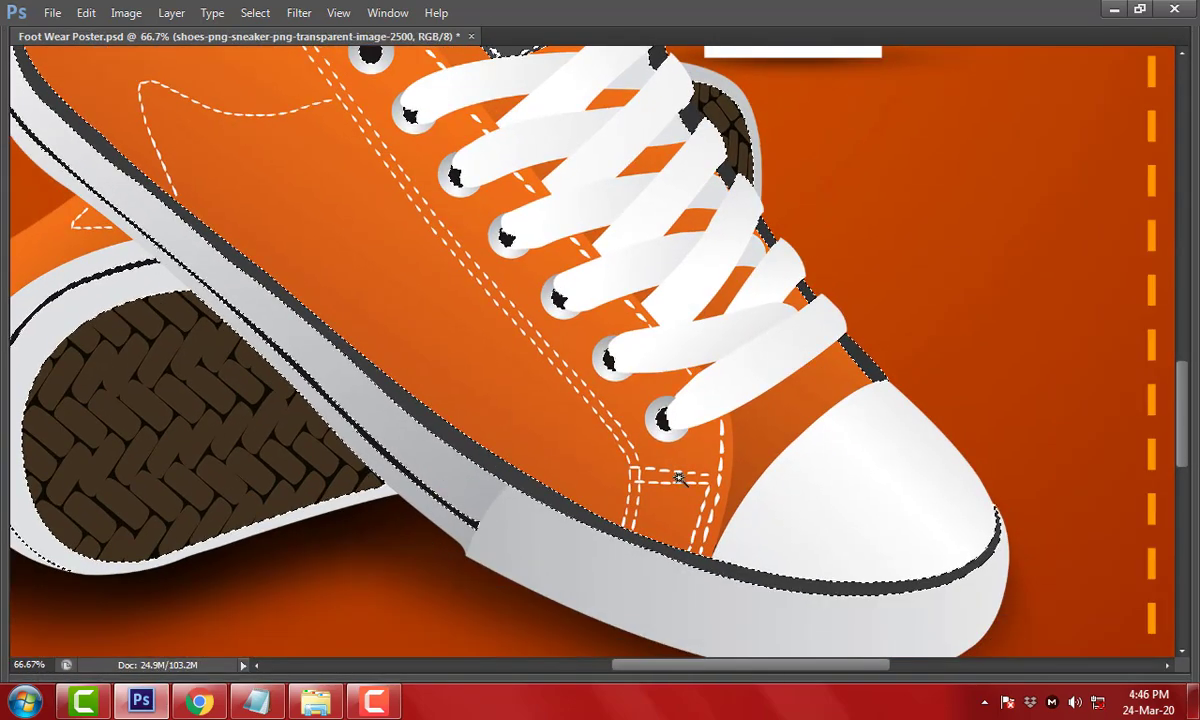
pyautogui.press('Tab')
pyautogui.press('Tab')
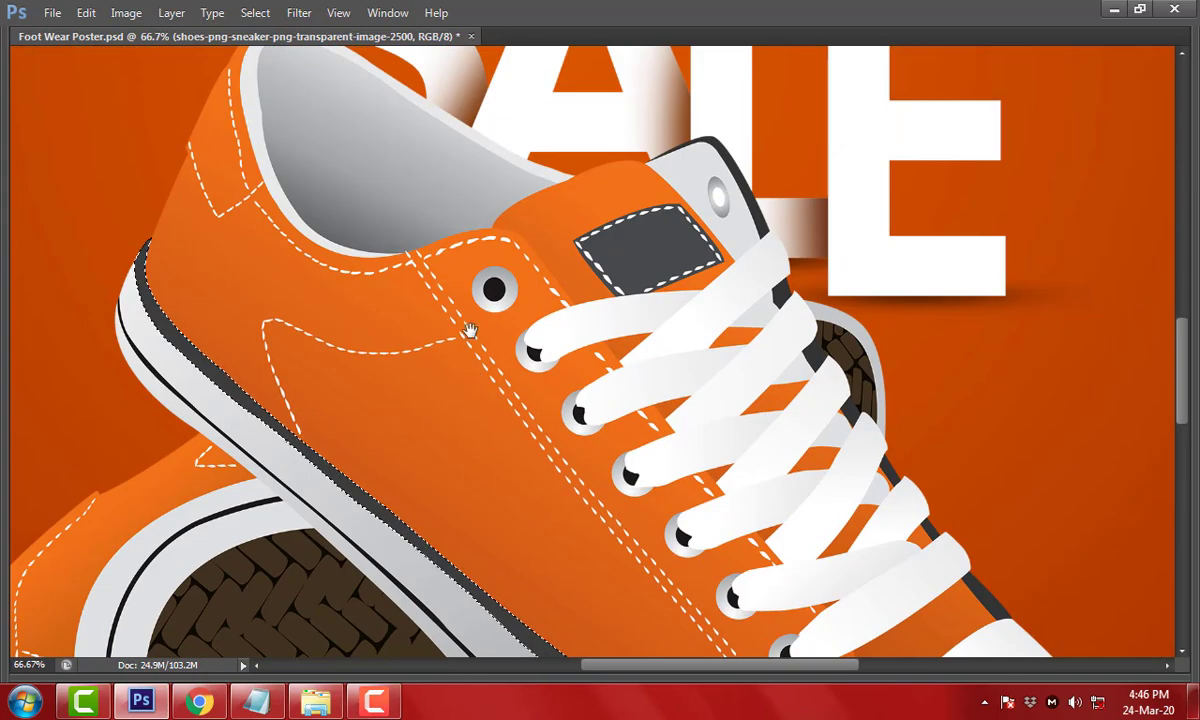
pyautogui.moveTo(469, 322); pyautogui.dragTo(525, 246)
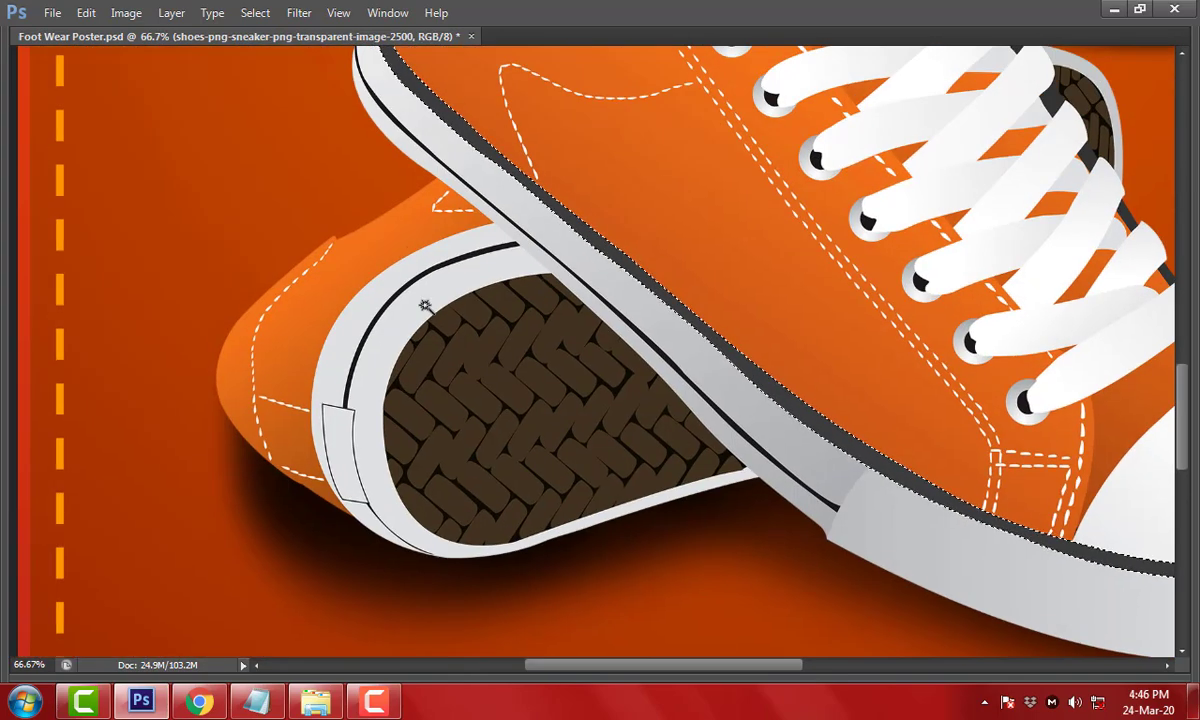
pyautogui.hotkey('ctrl', 'shift', 'n')
pyautogui.hotkey('ctrl', '-')
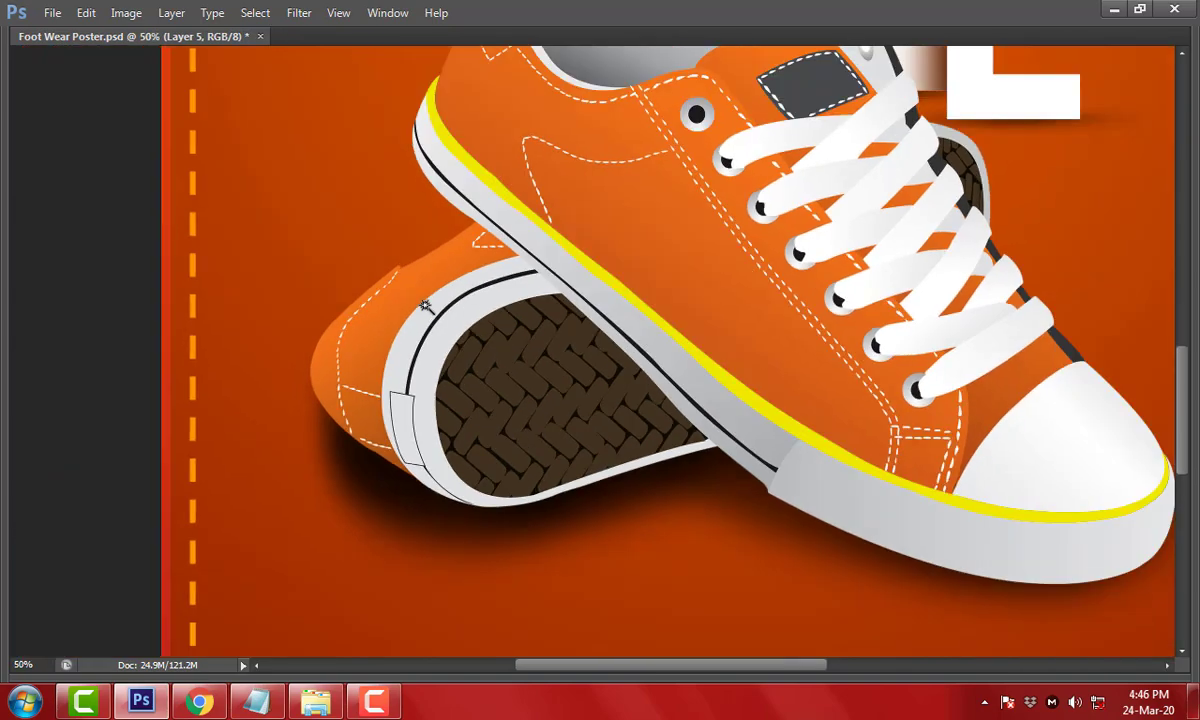
pyautogui.moveTo(930, 330)
pyautogui.mouseDown()
pyautogui.moveTo(758, 427)
pyautogui.moveTo(752, 413)
pyautogui.mouseUp()
# Duplicate the yellow stripe's Layer 5 into Layer 5 copy
pyautogui.press('Tab')
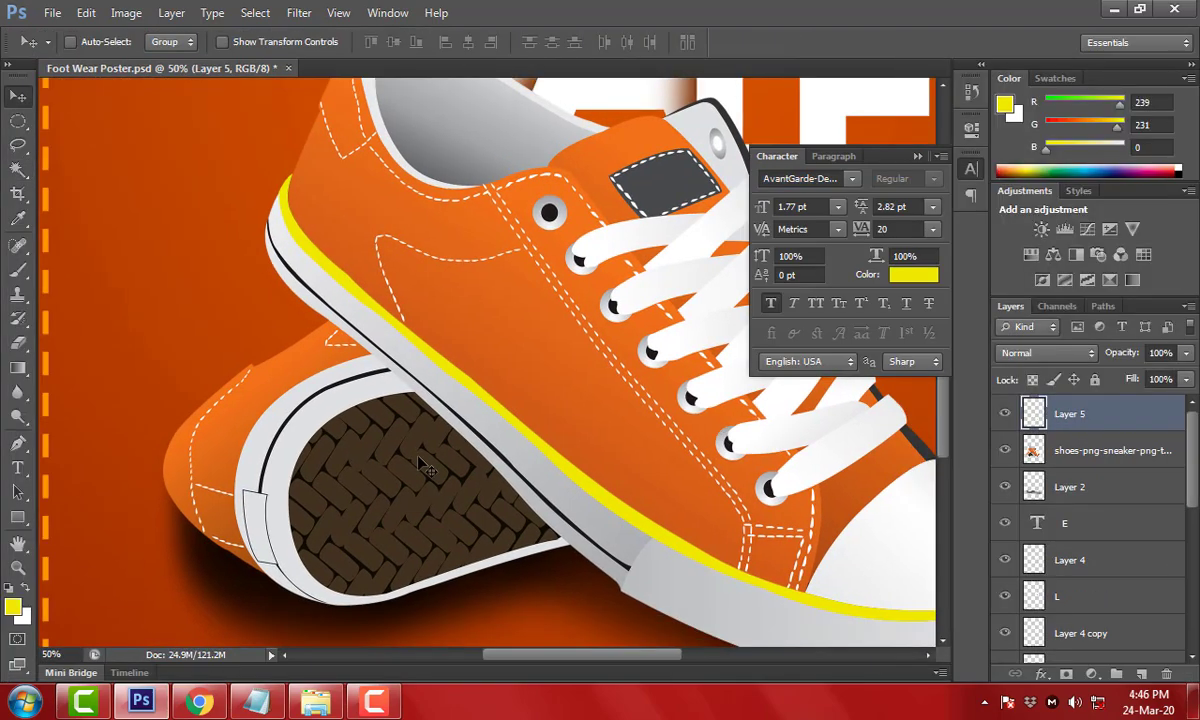
pyautogui.click(298, 12)
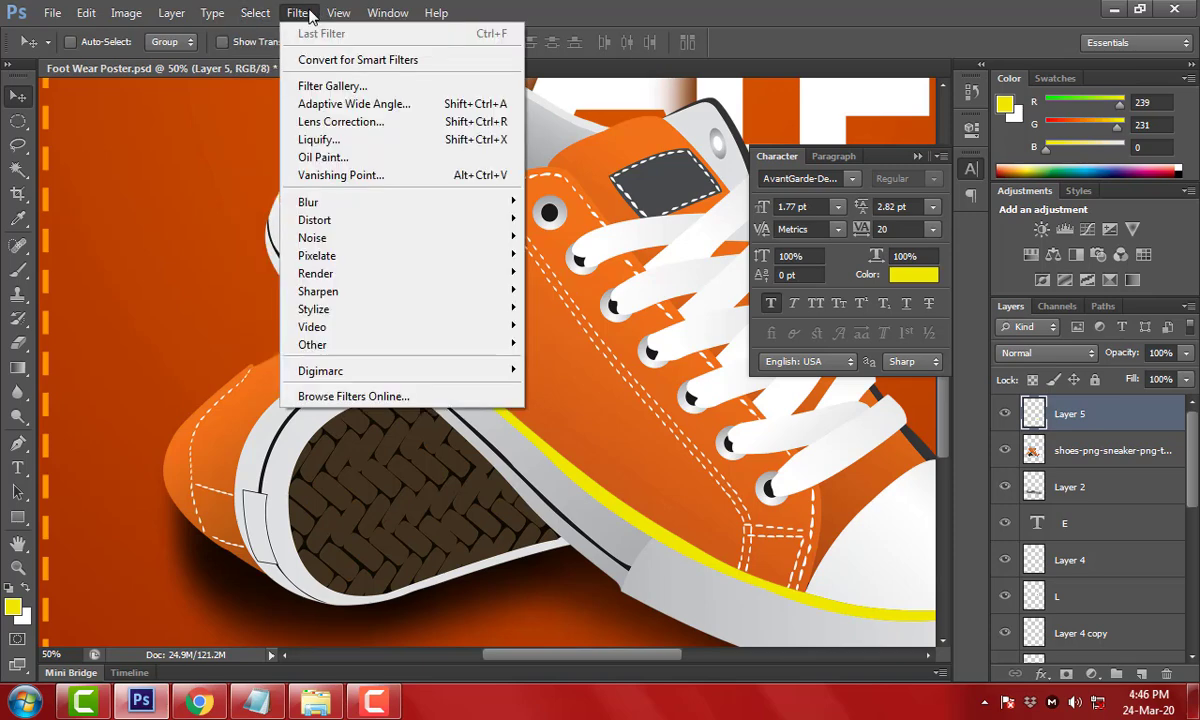
pyautogui.moveTo(308, 202)
pyautogui.click(553, 462)
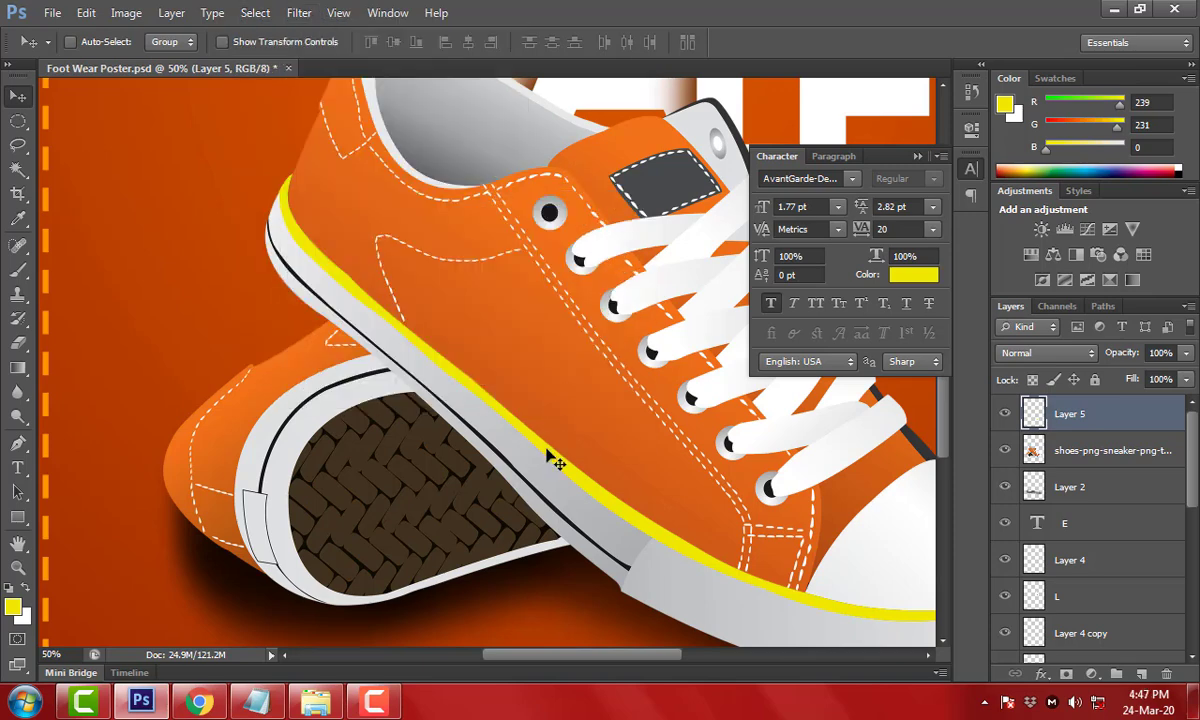
pyautogui.rightClick(1070, 422)
pyautogui.click(930, 95)
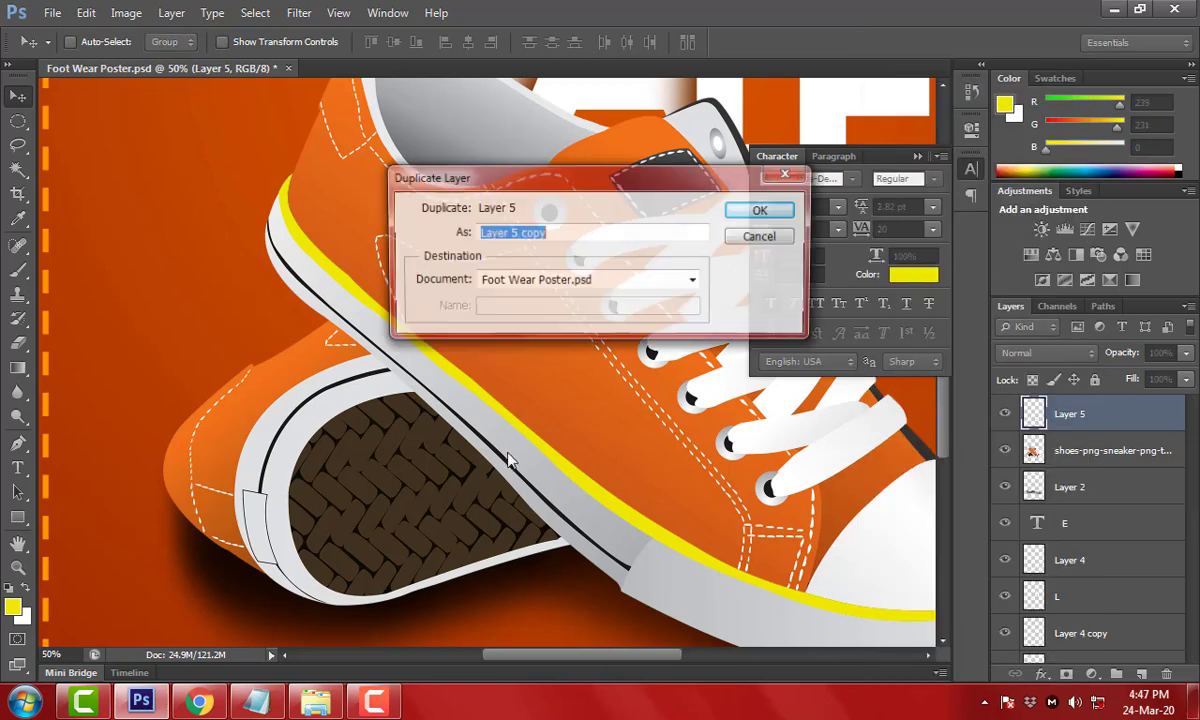
pyautogui.click(763, 209)
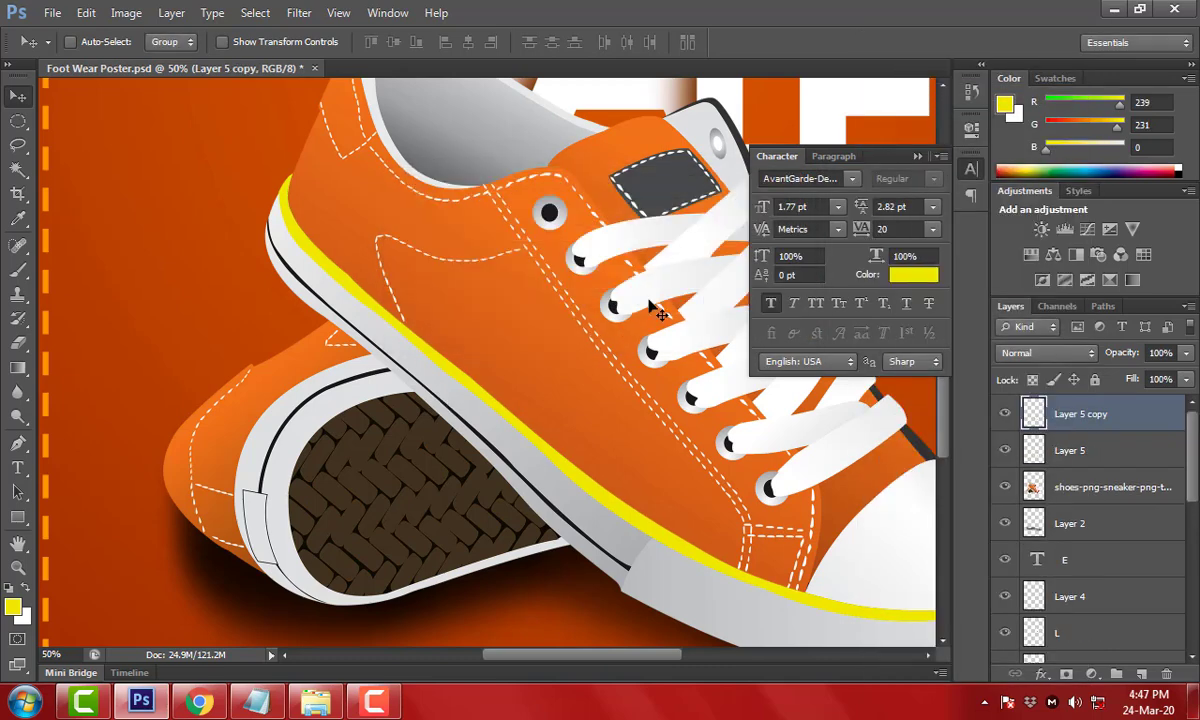
# Apply a Gaussian Blur to Layer 5 copy to soften it into a glow
pyautogui.click(300, 14)
pyautogui.moveTo(400, 202)
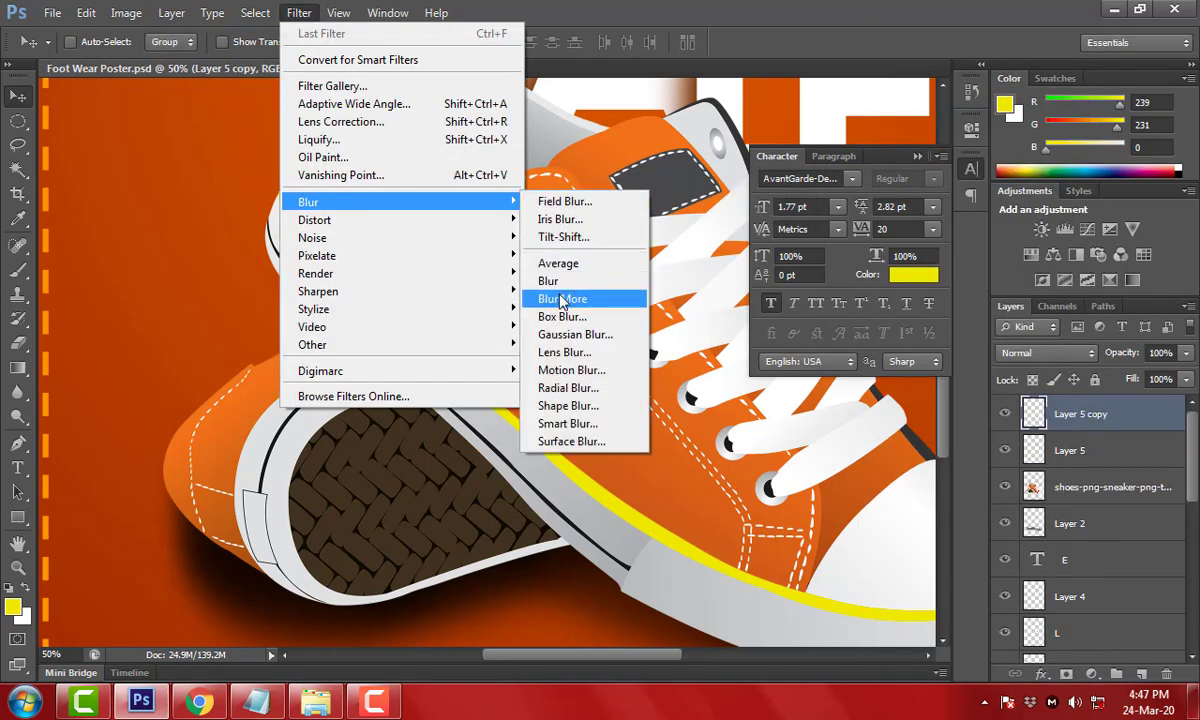
pyautogui.click(572, 334)
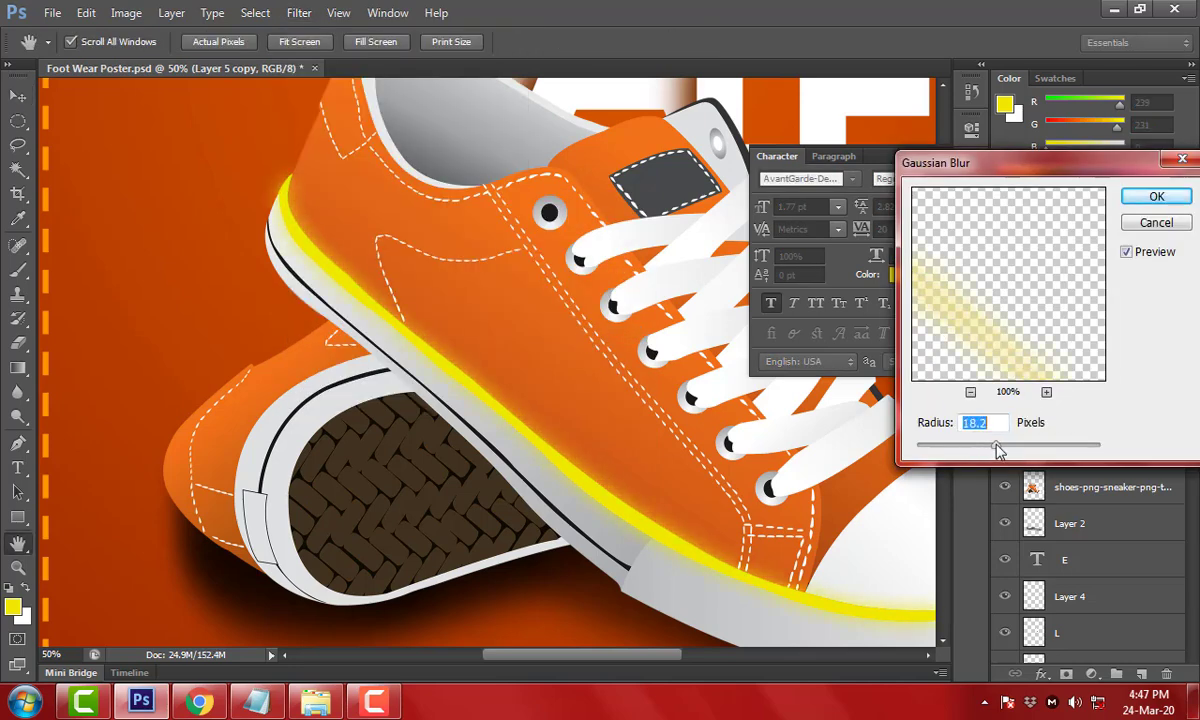
pyautogui.click(1156, 197)
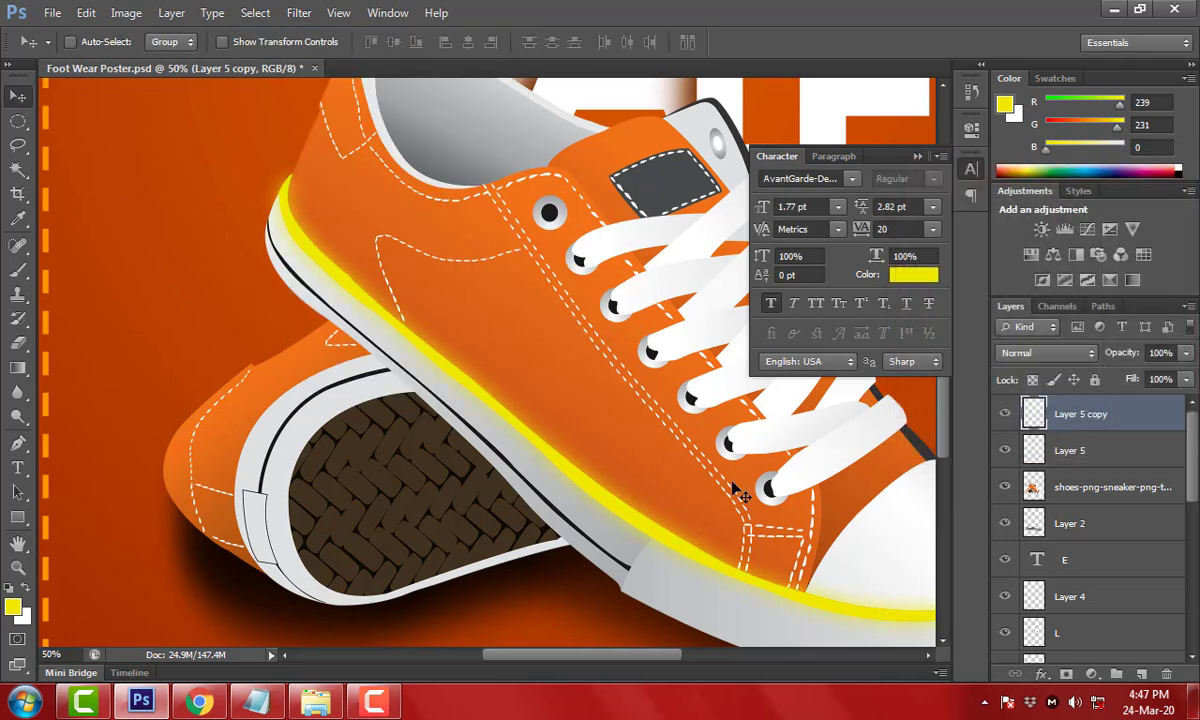
pyautogui.click(1108, 449)
# Load Layer 5's stripe as a selection and turn it into a 4-pixel border selection
pyautogui.keyDown('ctrl'); pyautogui.click(1034, 450); pyautogui.keyUp('ctrl')
pyautogui.moveTo(340, 285); pyautogui.dragTo(705, 500)
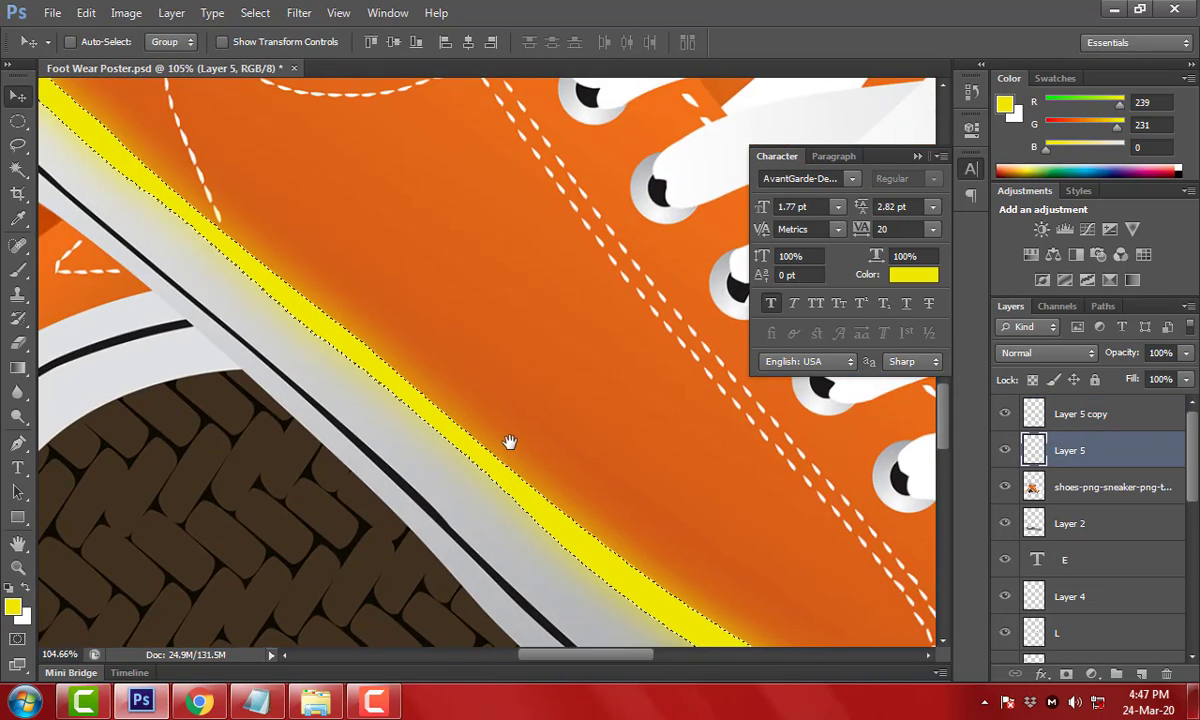
pyautogui.click(255, 12)
pyautogui.moveTo(270, 219)
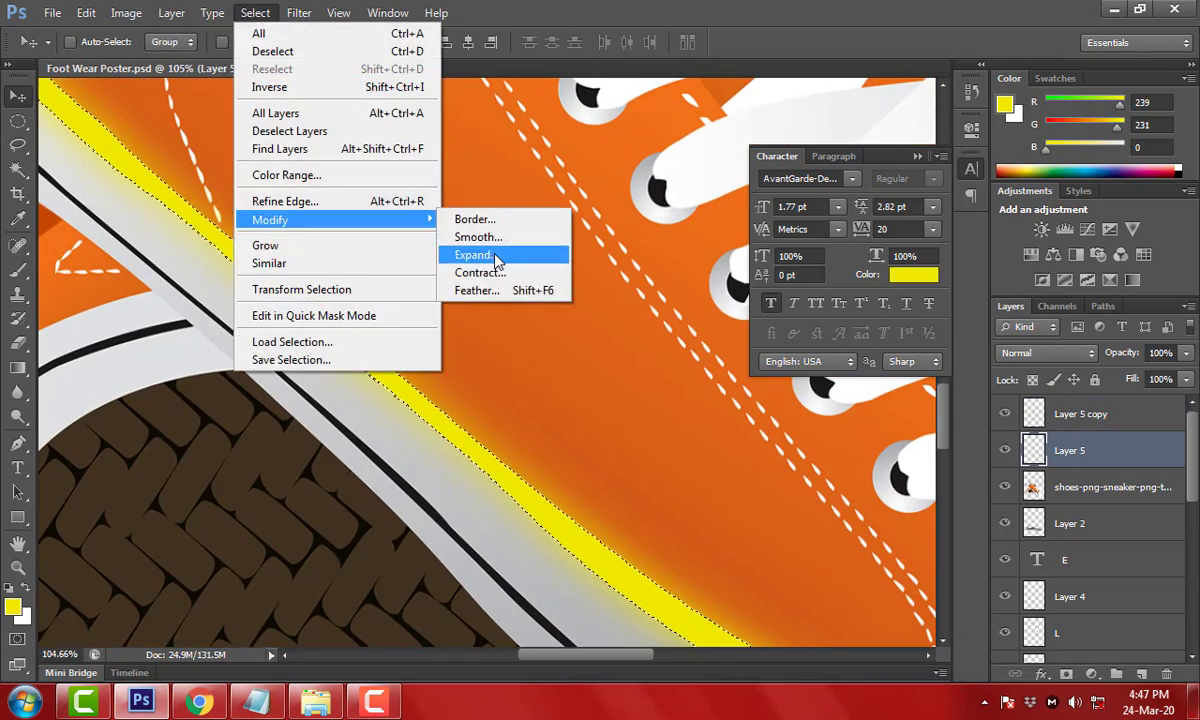
pyautogui.click(490, 219)
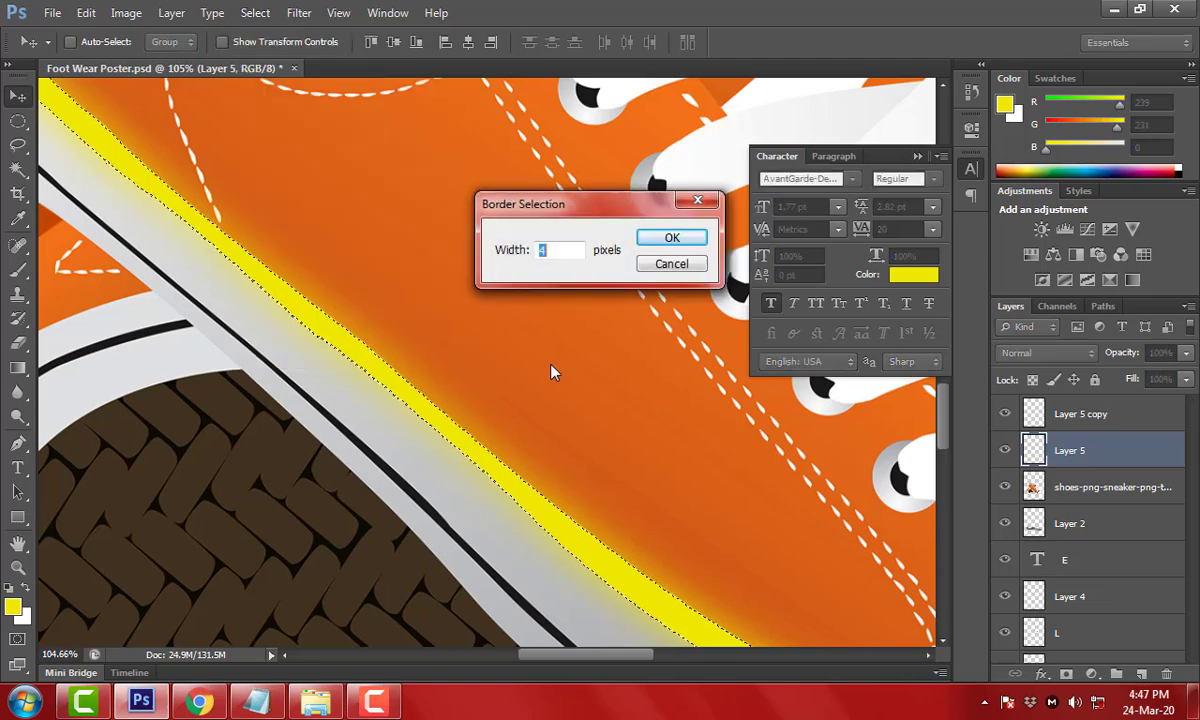
pyautogui.press('Return')
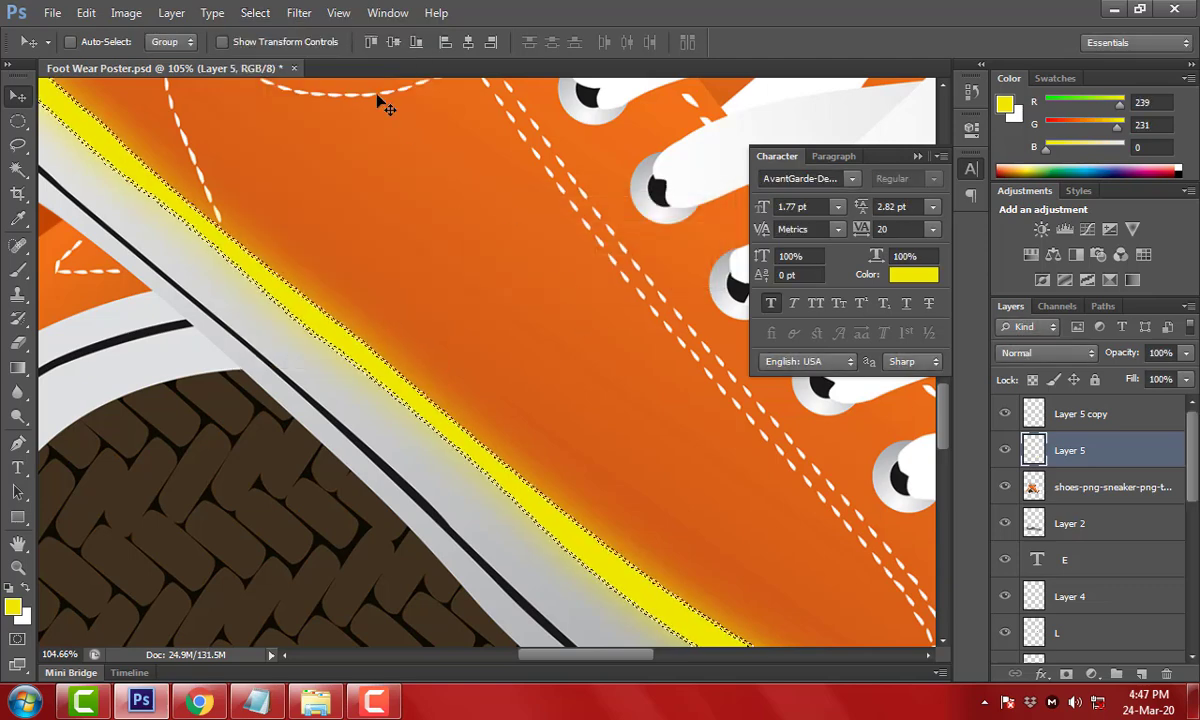
pyautogui.click(255, 12)
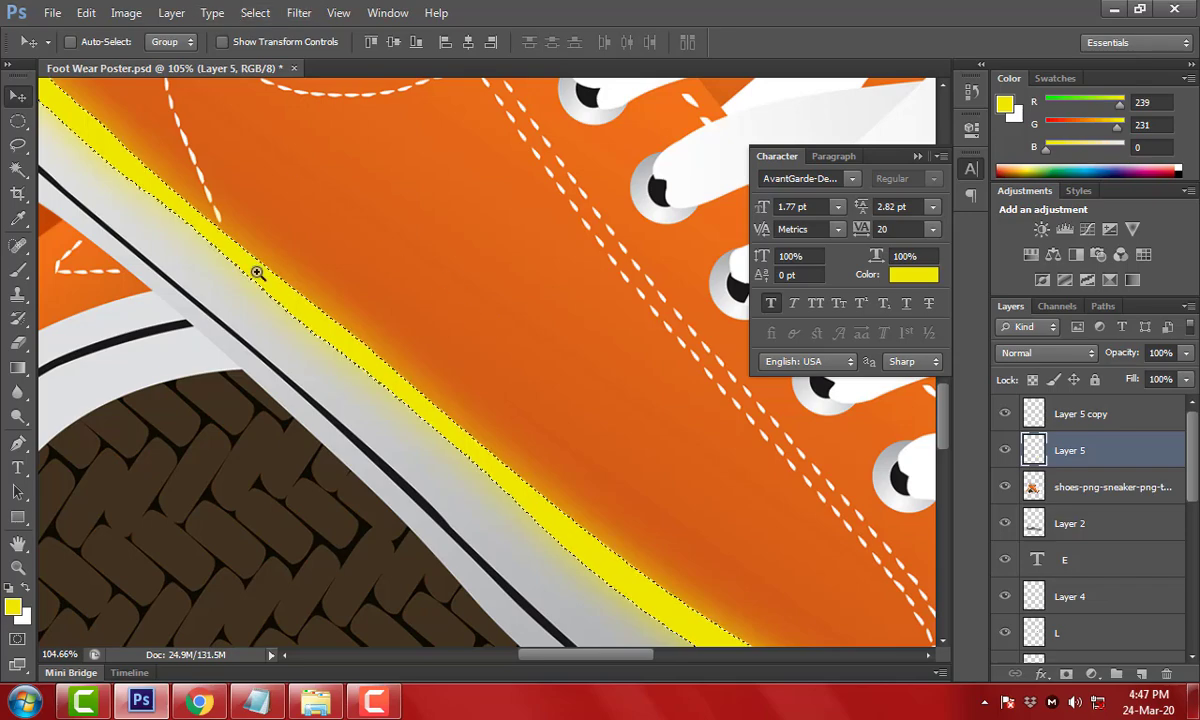
pyautogui.moveTo(257, 272); pyautogui.dragTo(397, 295)
pyautogui.click(299, 12)
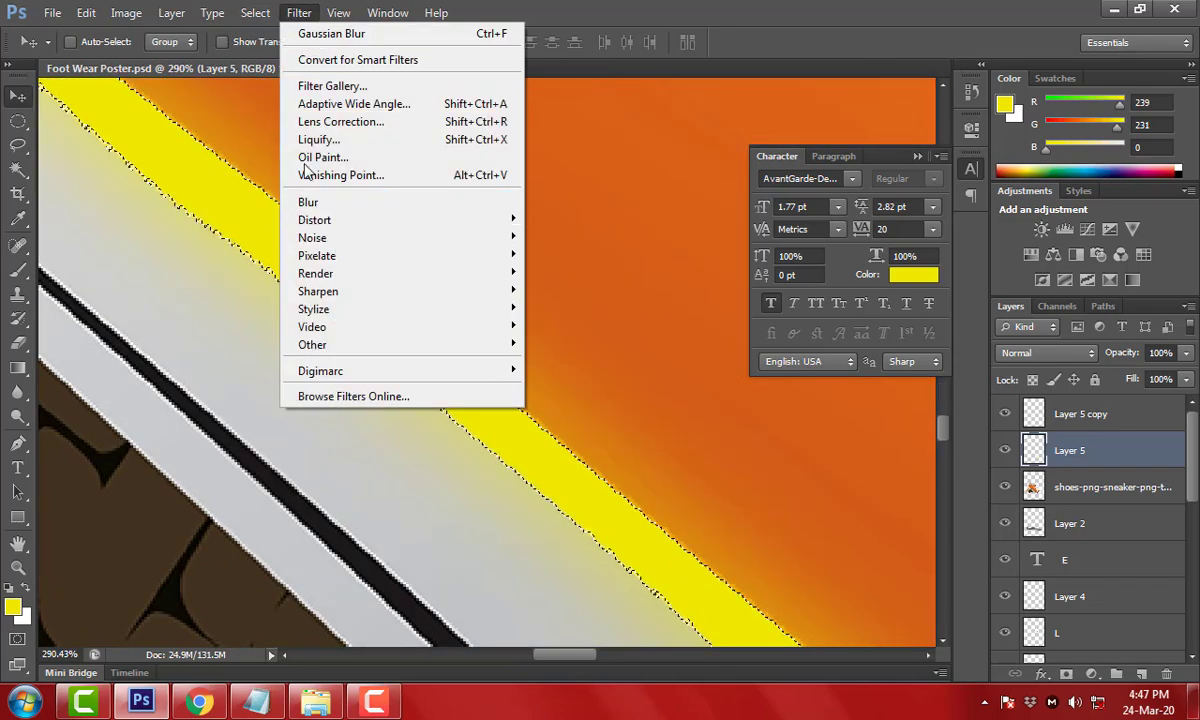
pyautogui.click(520, 210)
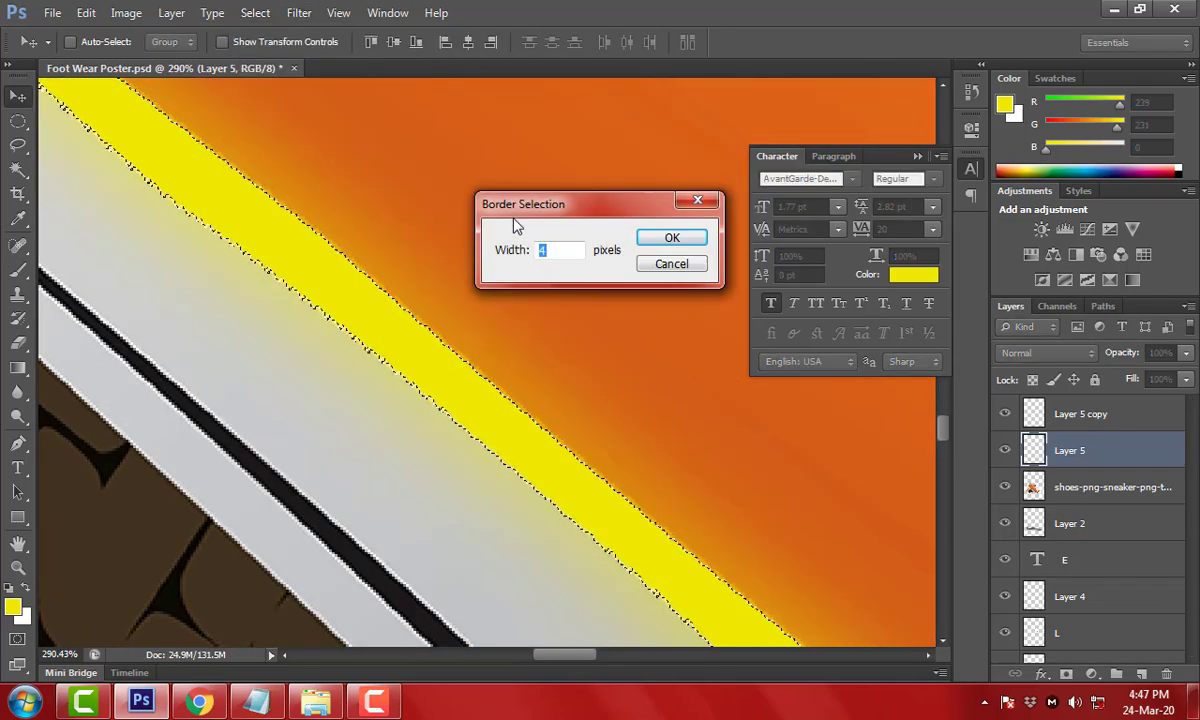
pyautogui.press('Return')
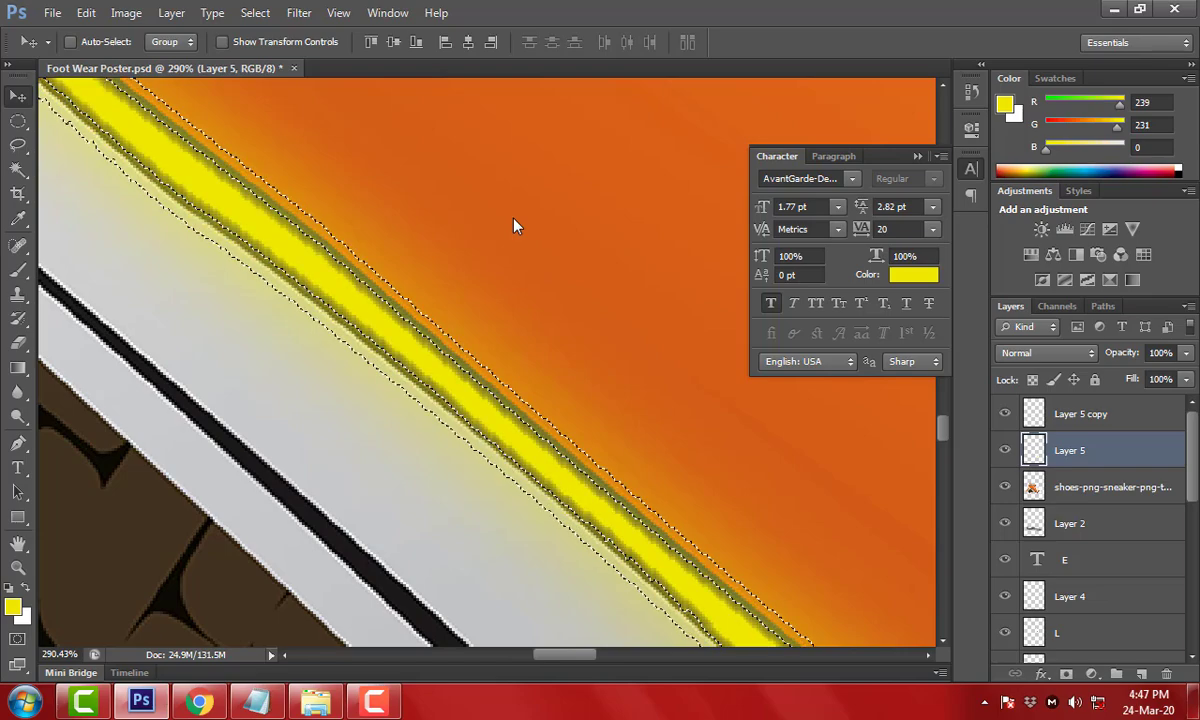
pyautogui.hotkey('ctrl', '0')
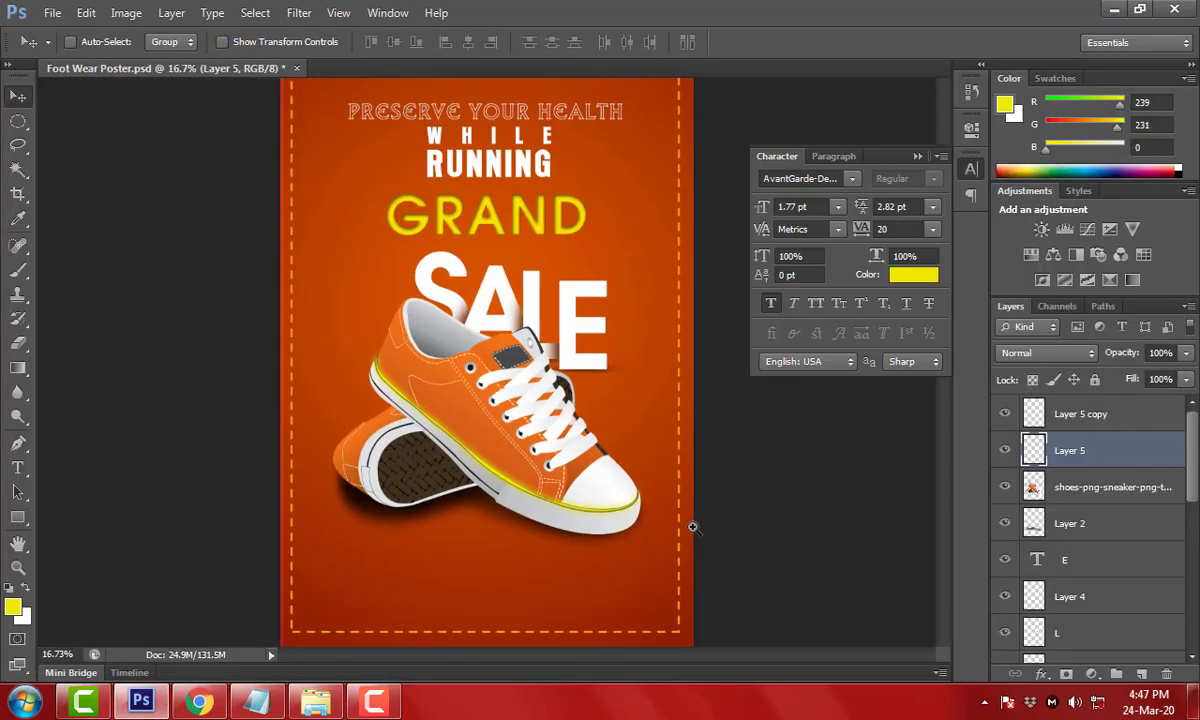
# Move the blurred Layer 5 copy below Layer 5 and shift its hue to green
pyautogui.scroll(3, 548, 416)
pyautogui.moveTo(210, 214); pyautogui.dragTo(755, 552)
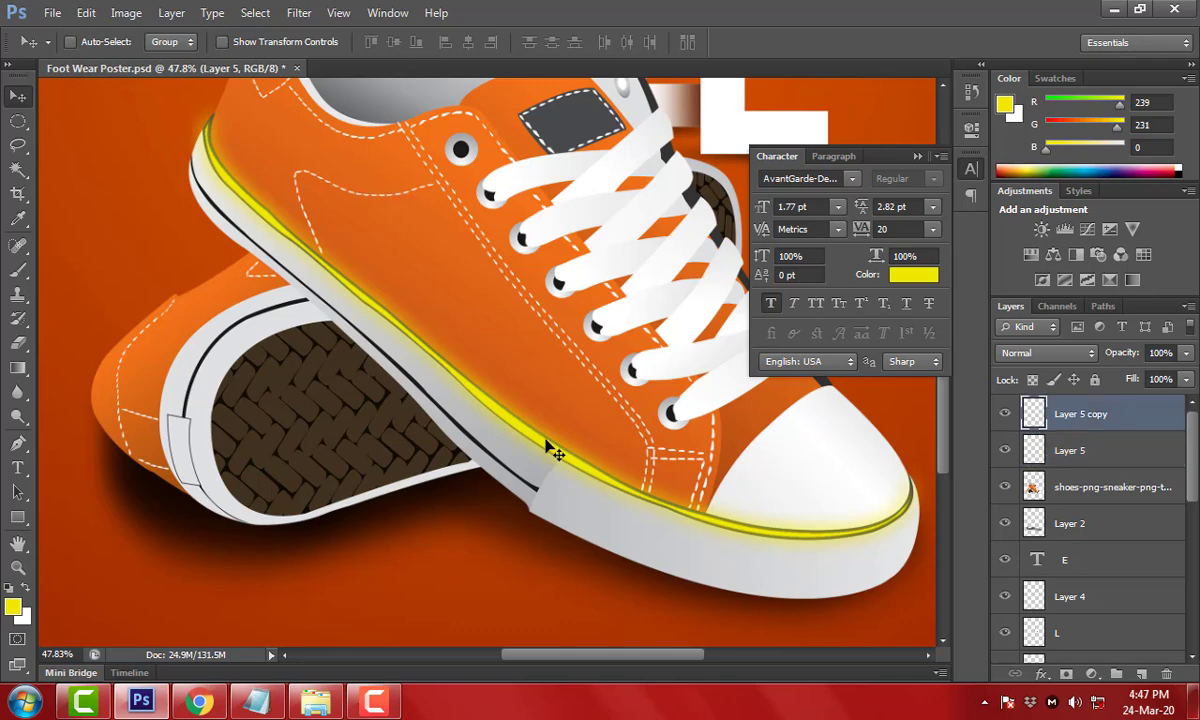
pyautogui.hotkey('alt', ']')
pyautogui.hotkey('ctrl', '[')
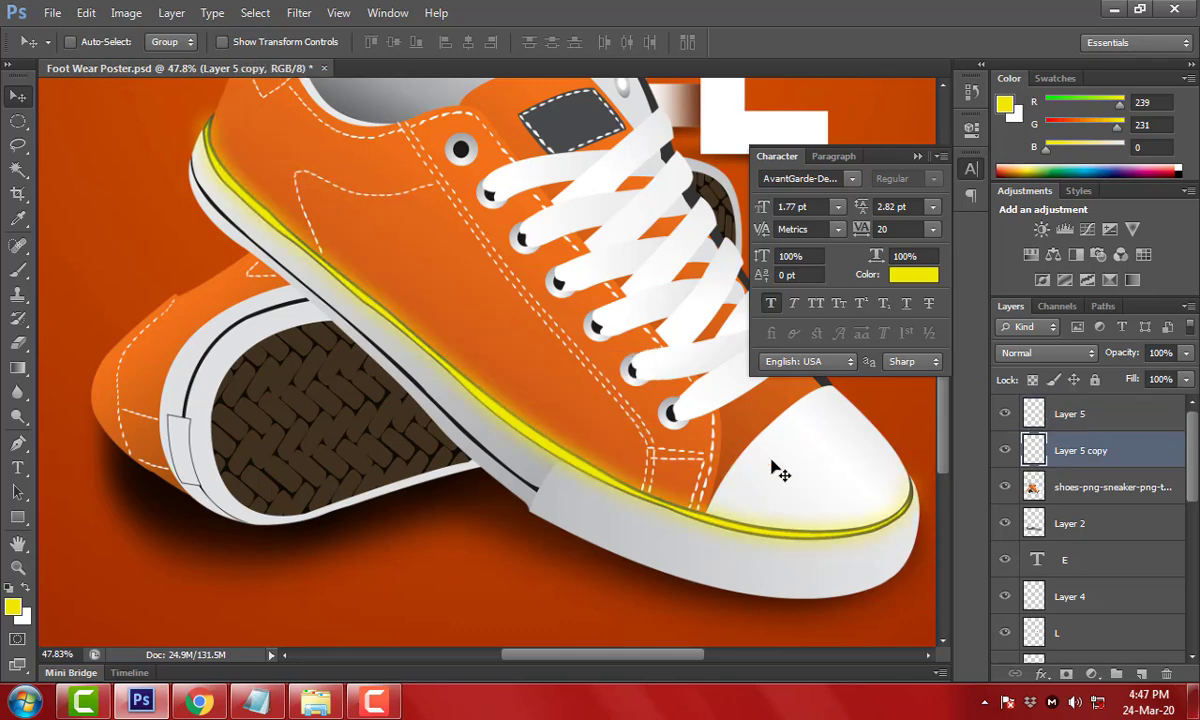
pyautogui.hotkey('ctrl', 'u')
pyautogui.moveTo(751, 376); pyautogui.dragTo(801, 378)
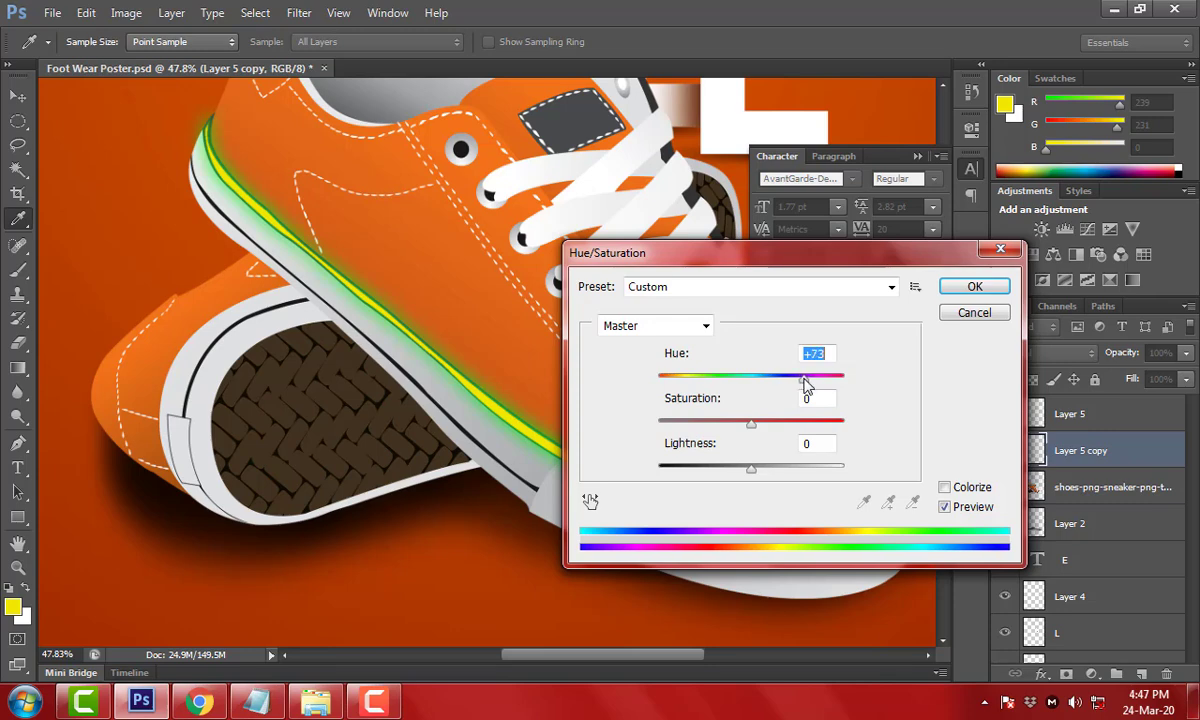
pyautogui.press('Return')
# Shift Layer 5's stripe hue to green and set its blend mode to Lighten
pyautogui.hotkey('alt', ']')
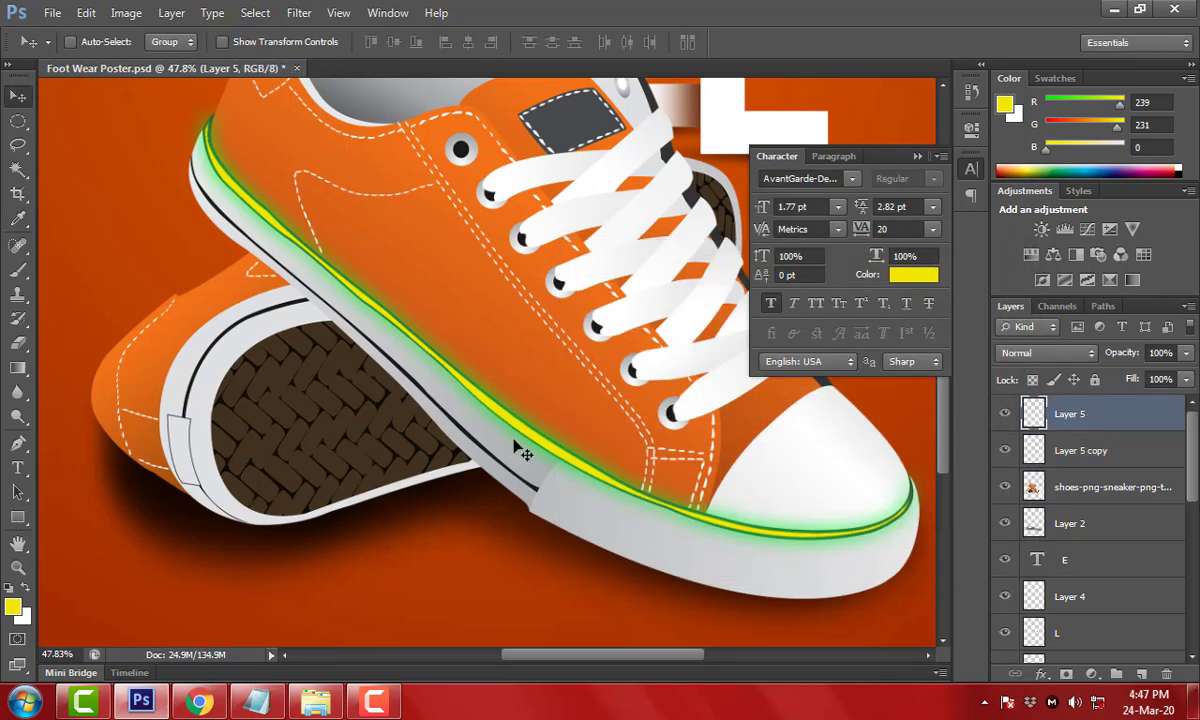
pyautogui.hotkey('ctrl', 'u')
pyautogui.moveTo(751, 378); pyautogui.dragTo(781, 380)
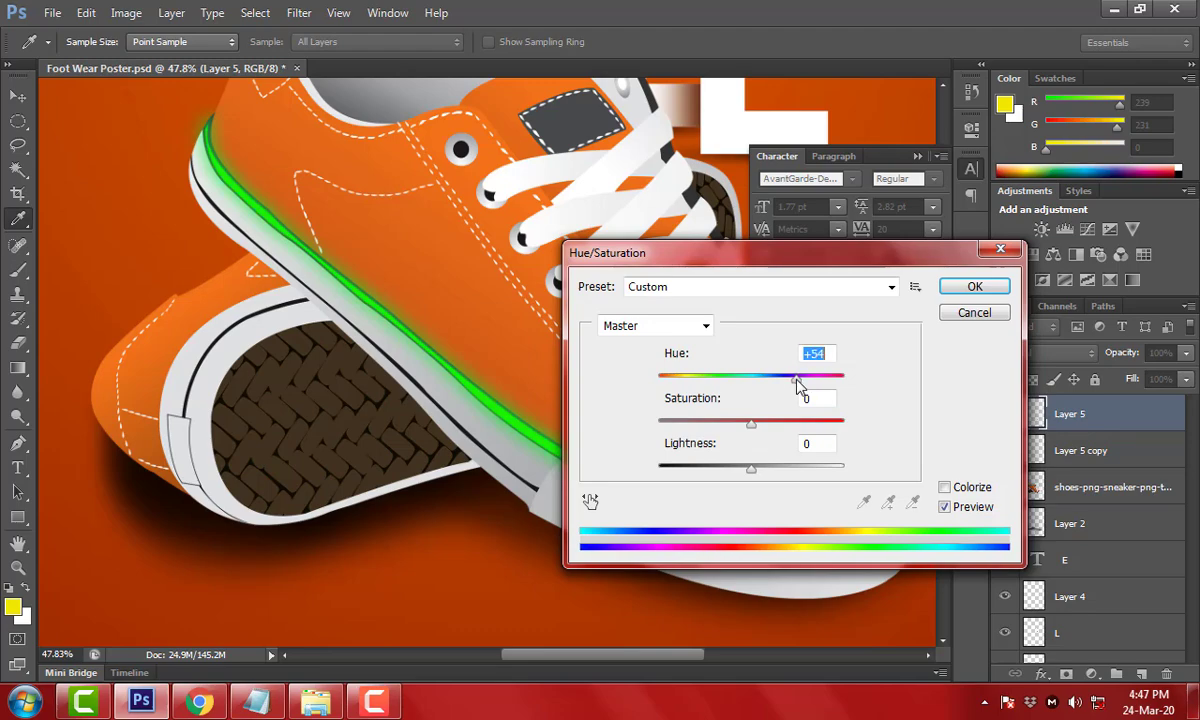
pyautogui.press('Return')
pyautogui.press('v')
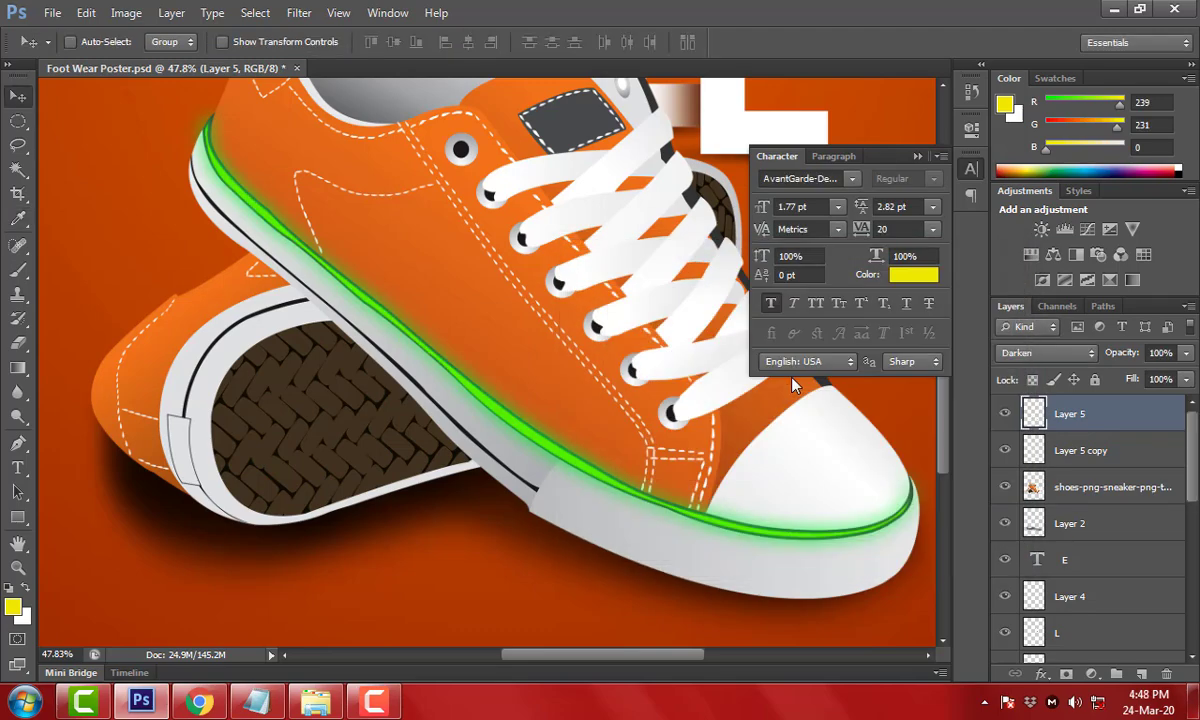
pyautogui.hotkey('shift', '+')
pyautogui.hotkey('shift', '+')
pyautogui.hotkey('shift', '+')
pyautogui.hotkey('shift', '+')
pyautogui.press('Tab')
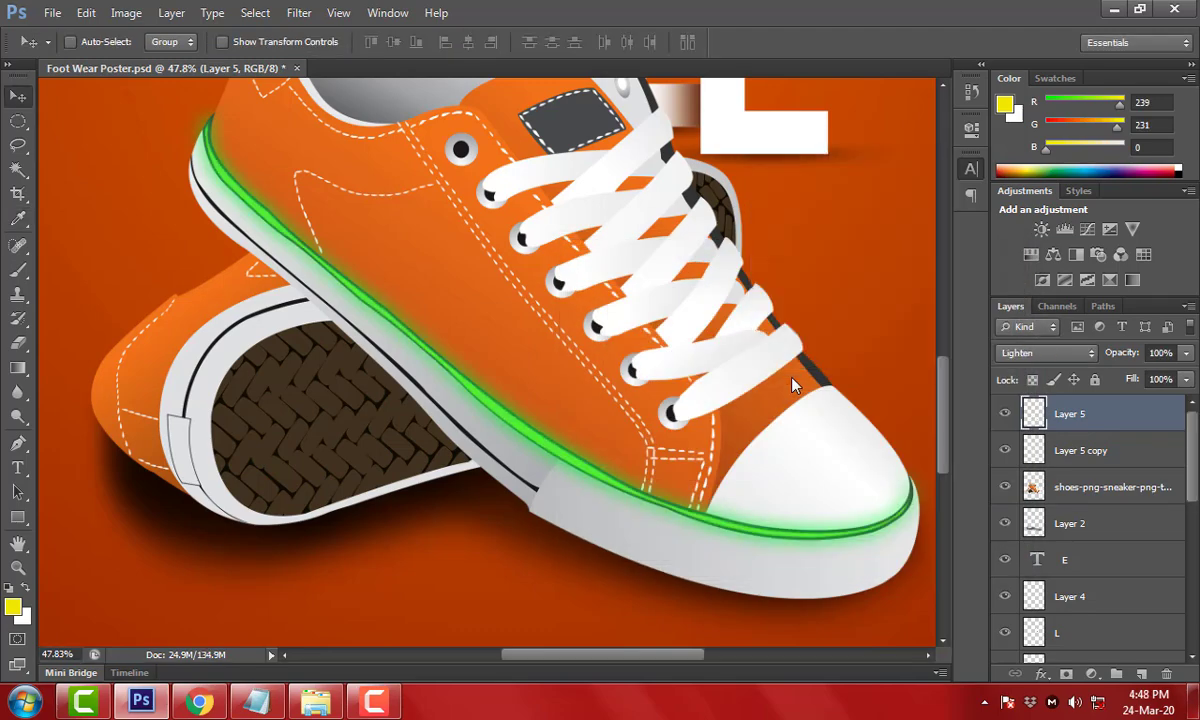
pyautogui.hotkey('ctrl', '-')
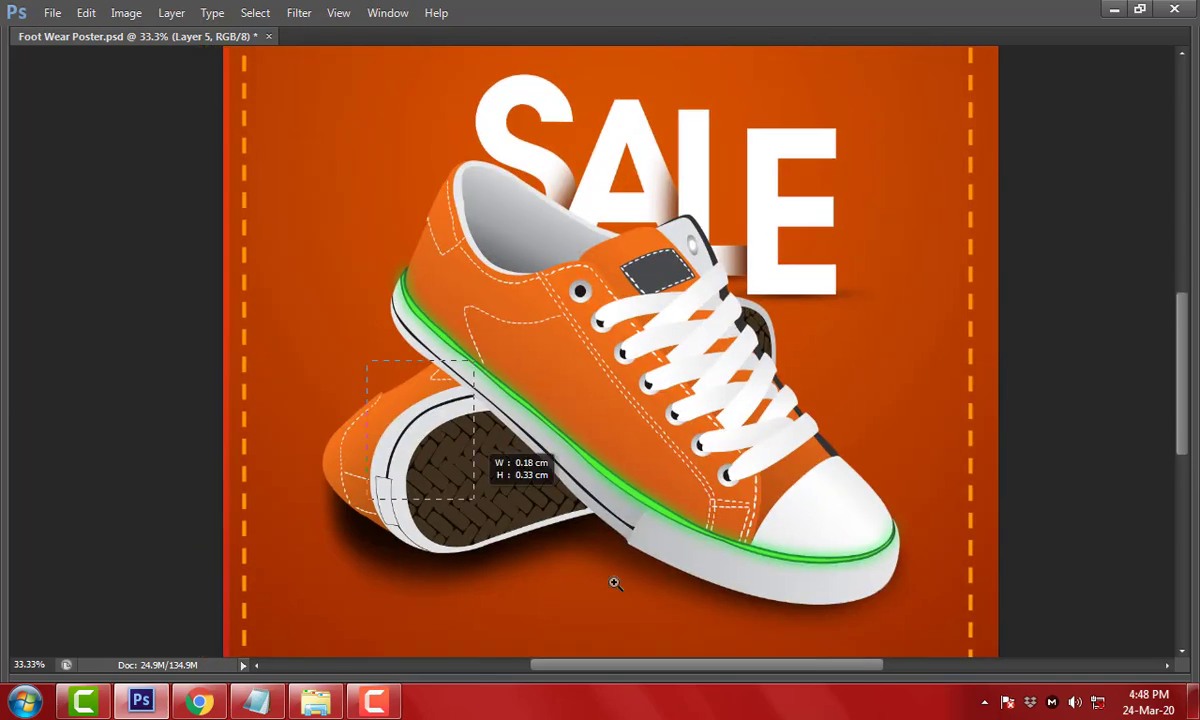
# Select the black sole line along the back sneaker's heel
pyautogui.moveTo(614, 583); pyautogui.dragTo(475, 498)
pyautogui.moveTo(455, 345); pyautogui.dragTo(846, 530)
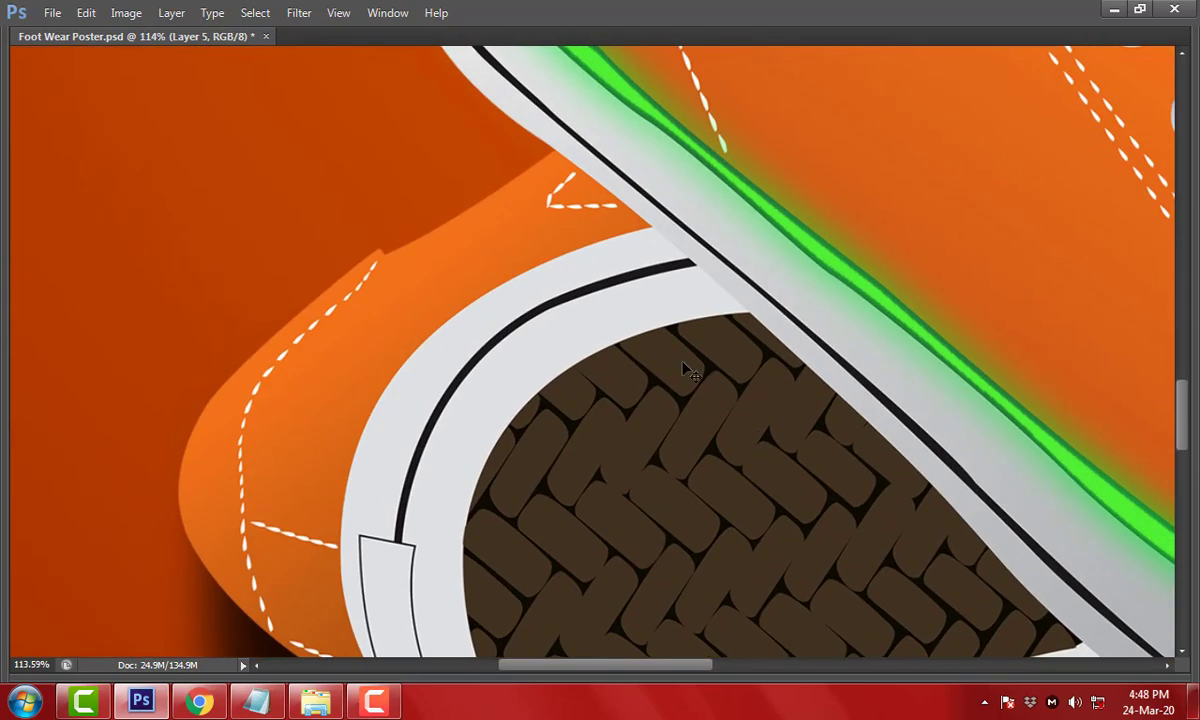
pyautogui.keyDown('ctrl'); pyautogui.click(447, 410); pyautogui.keyUp('ctrl')
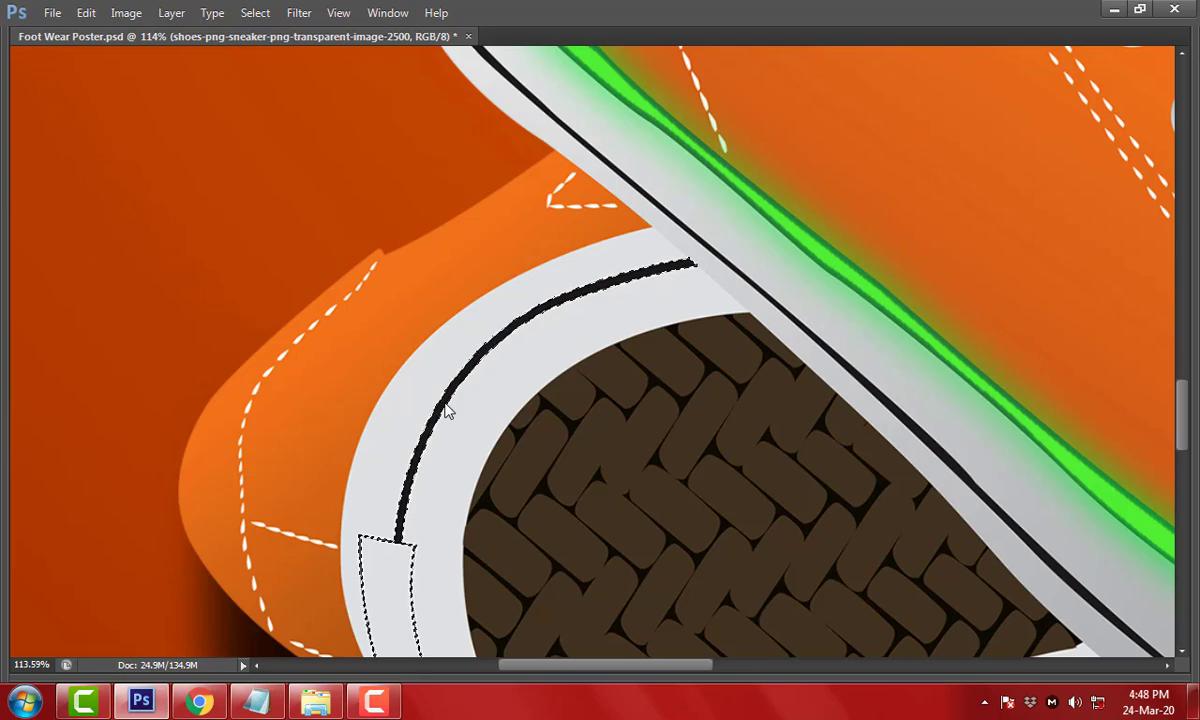
pyautogui.moveTo(428, 554); pyautogui.dragTo(420, 215)
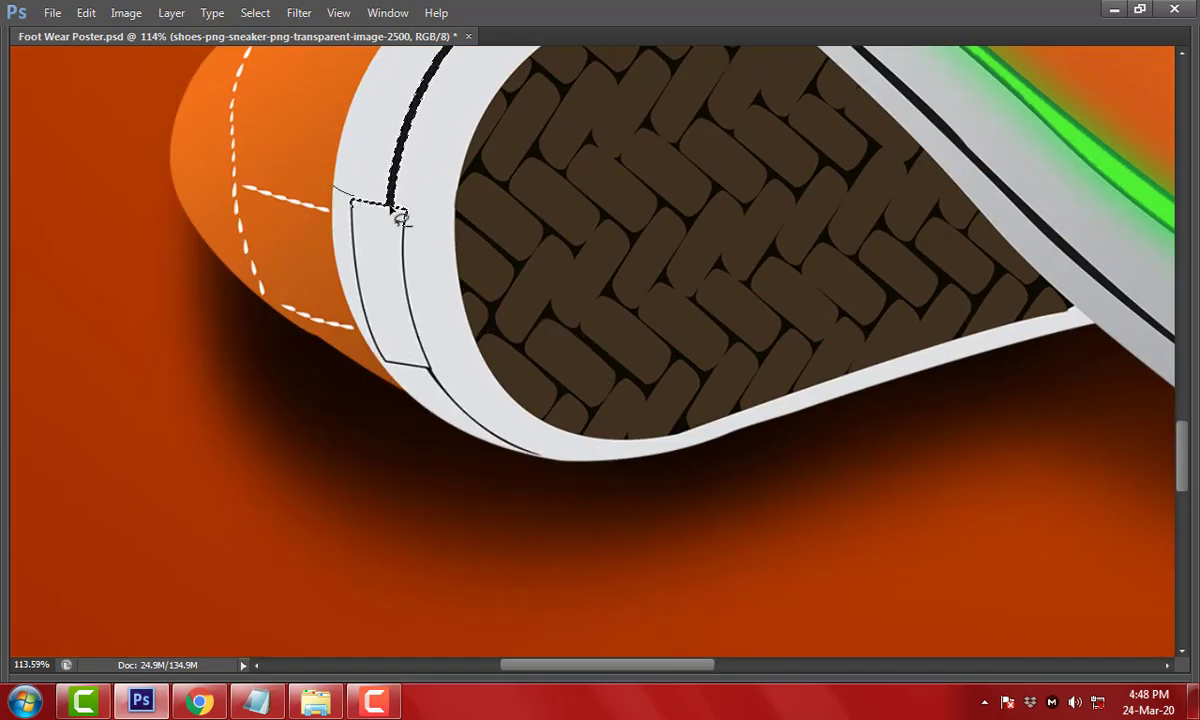
pyautogui.scroll(5, 306, 168)
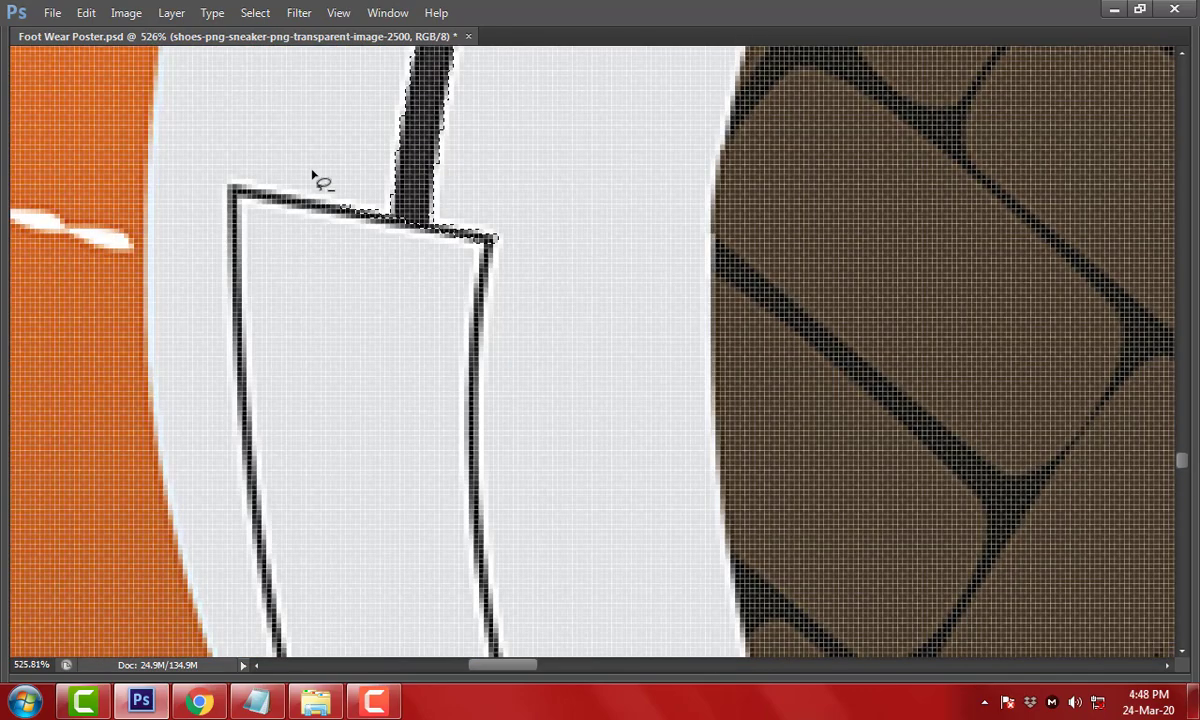
pyautogui.hotkey('ctrl', '0')
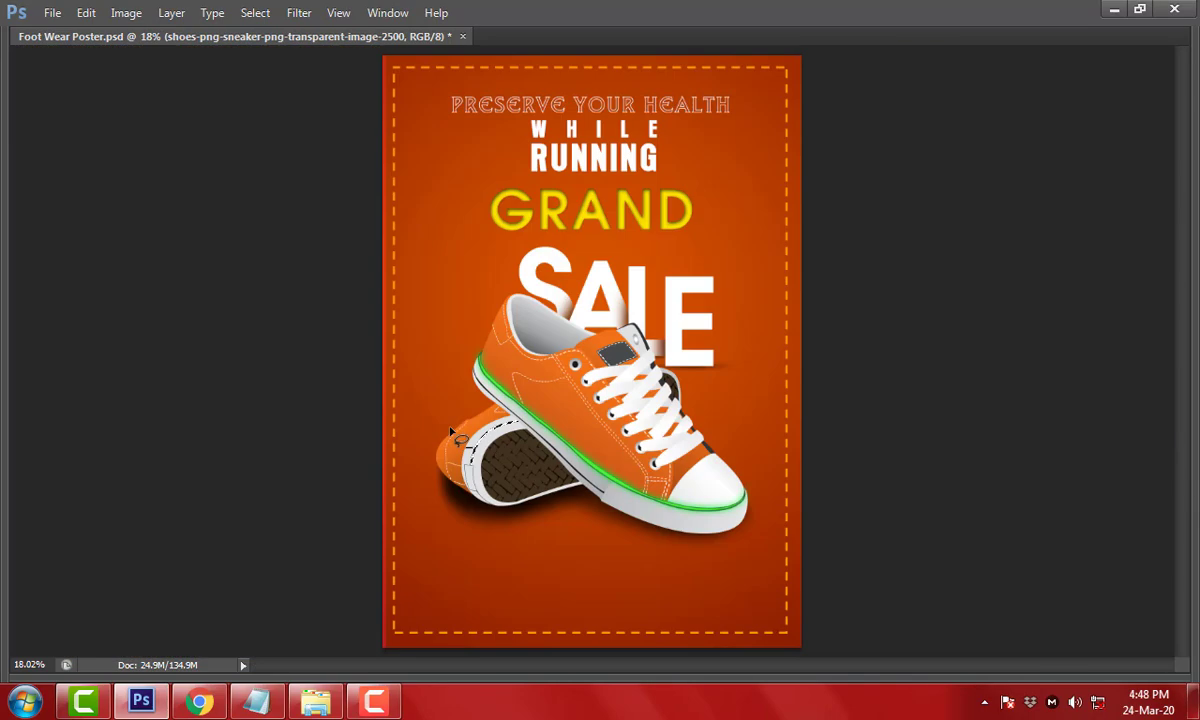
# Fill the heel selection with yellow on new Layer 6
pyautogui.moveTo(440, 362); pyautogui.dragTo(560, 425)
pyautogui.moveTo(770, 520); pyautogui.dragTo(825, 553)
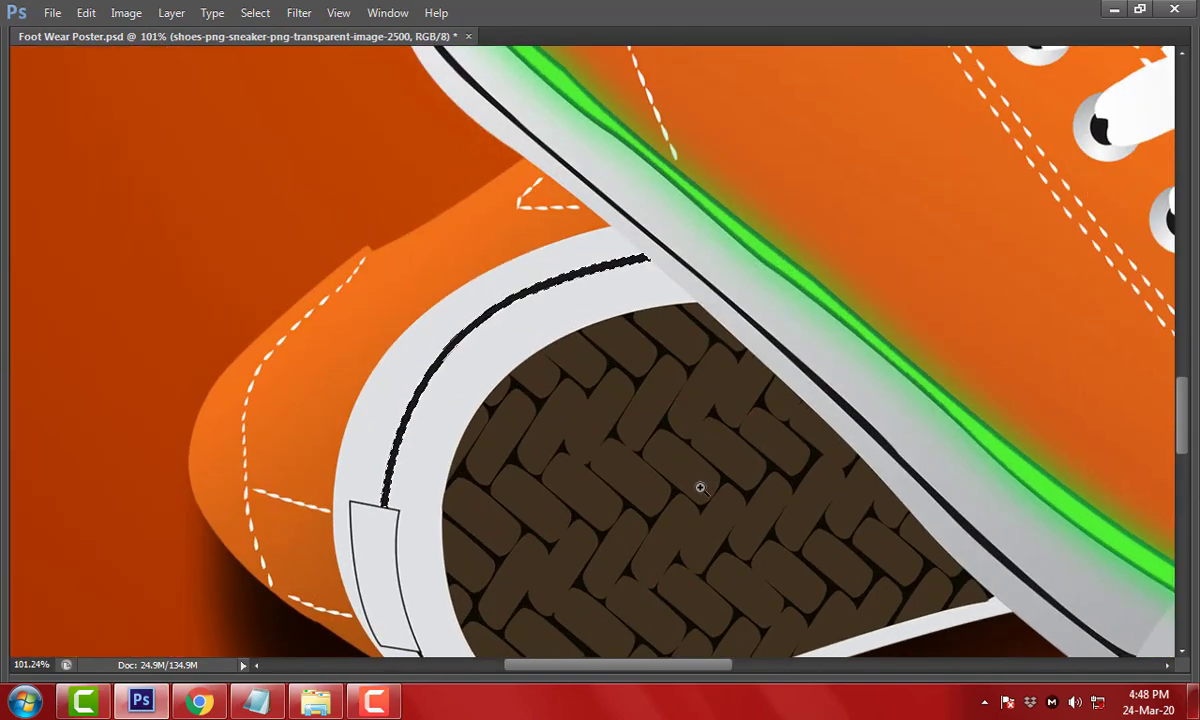
pyautogui.hotkey('ctrl', 'shift', 'n')
pyautogui.press('Return')
pyautogui.hotkey('alt', 'BackSpace')
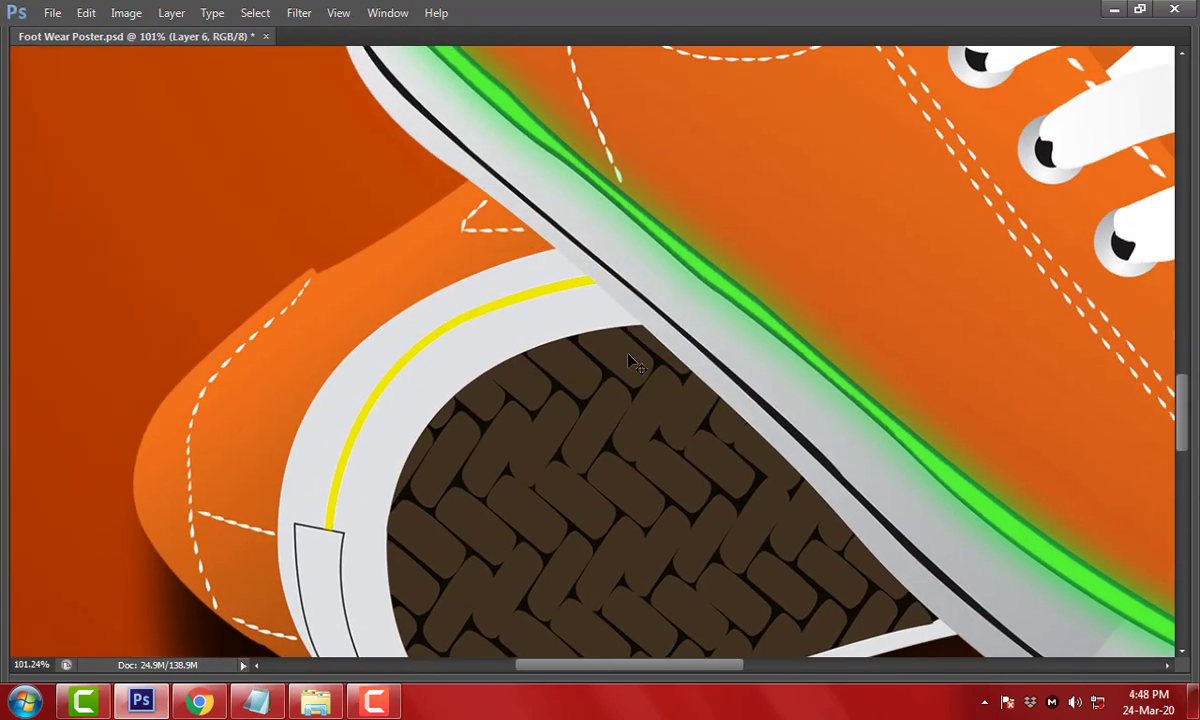
pyautogui.moveTo(214, 228); pyautogui.dragTo(930, 575)
pyautogui.press('Tab')
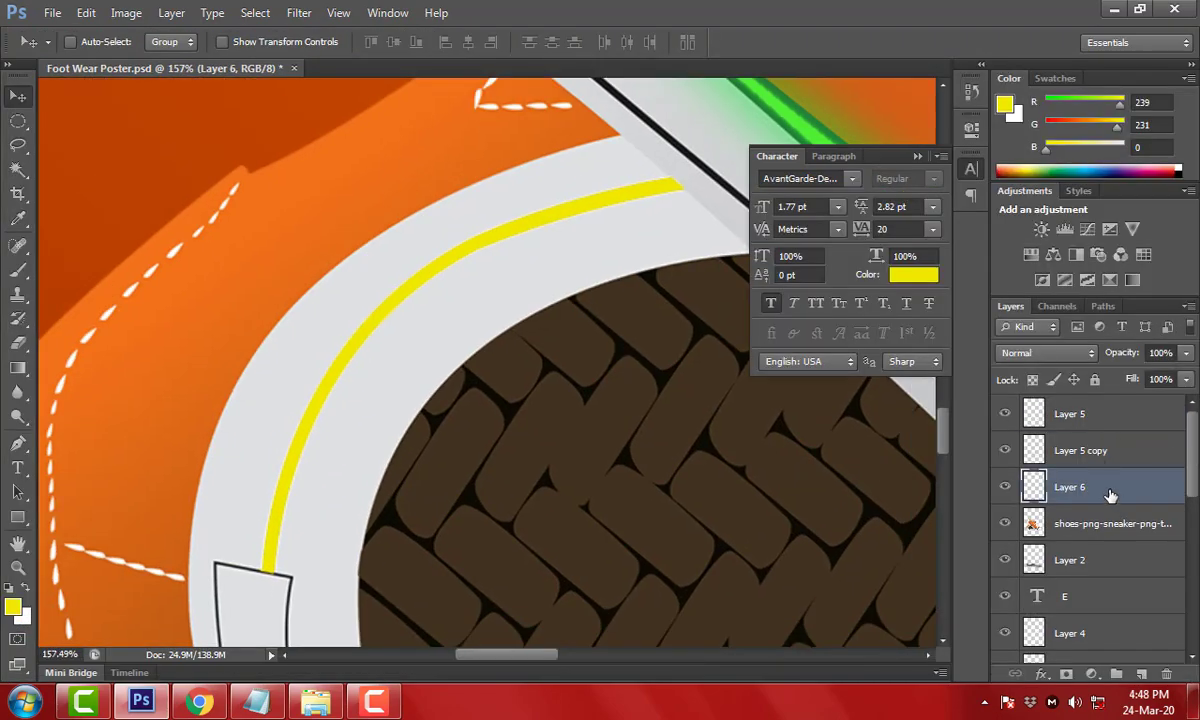
# Duplicate Layer 6 into Layer 6 copy
pyautogui.rightClick(1110, 495)
pyautogui.click(950, 93)
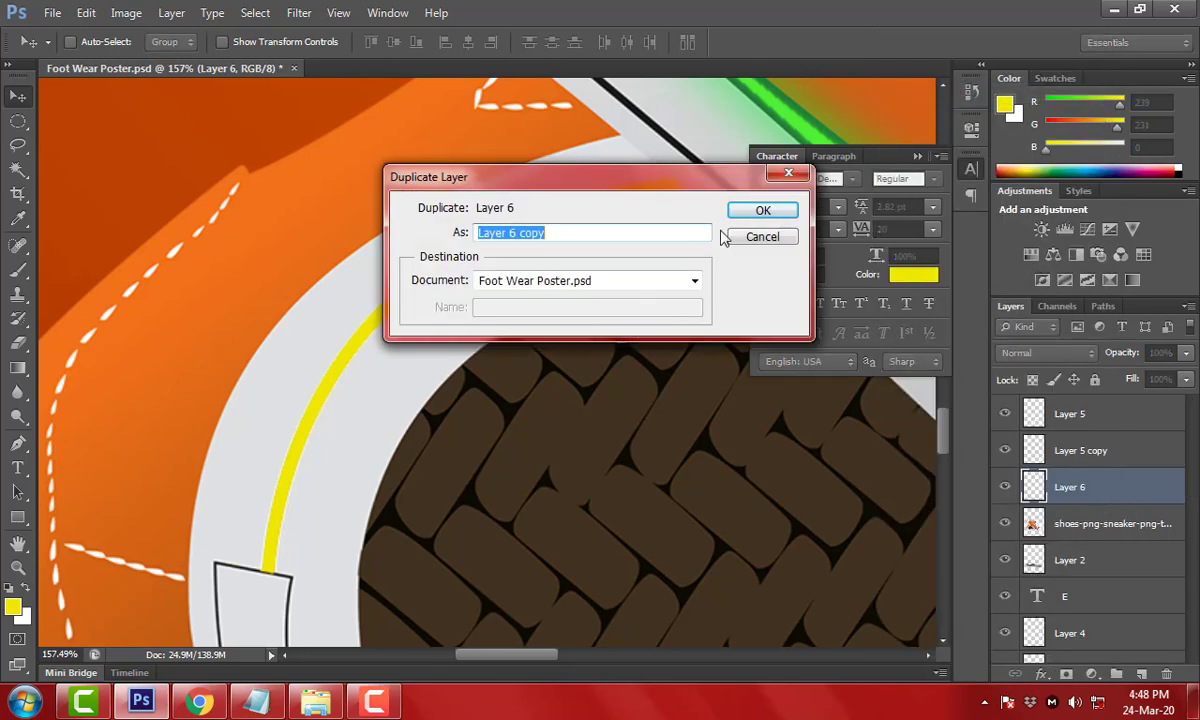
pyautogui.press('Return')
# Gaussian-blur the copy at radius 18.2, move it beneath Layer 6, and load Layer 6's pixels
pyautogui.click(255, 12)
pyautogui.moveTo(299, 12)
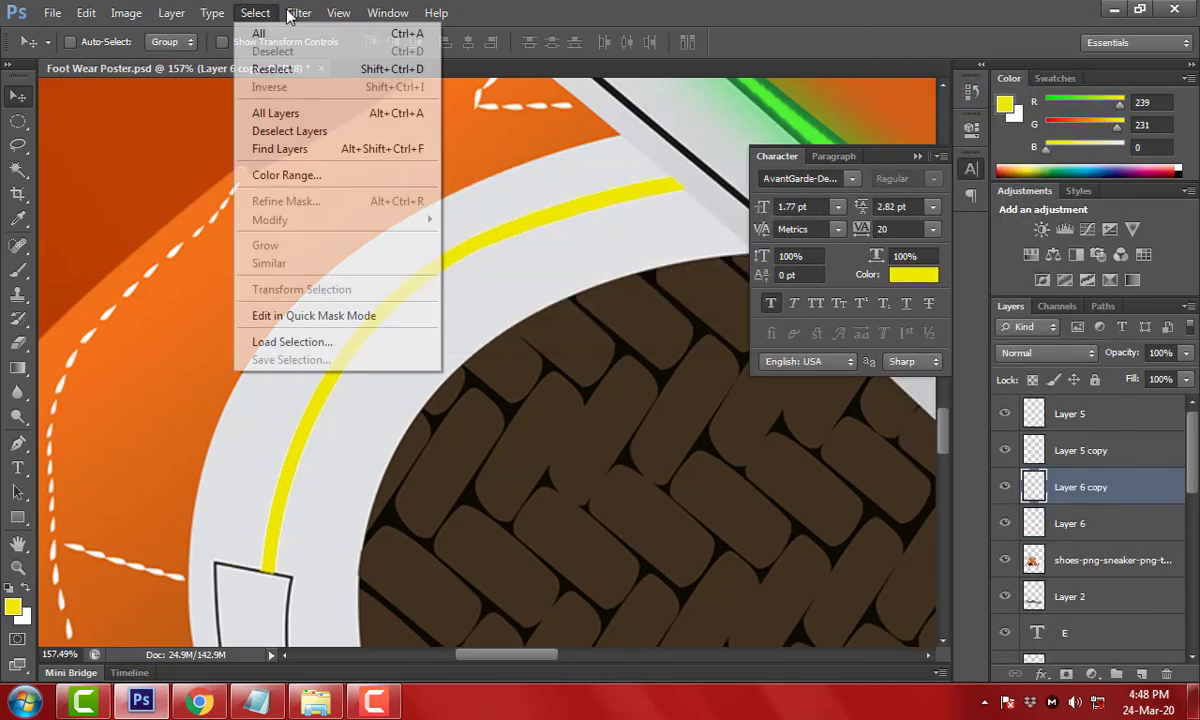
pyautogui.click(575, 334)
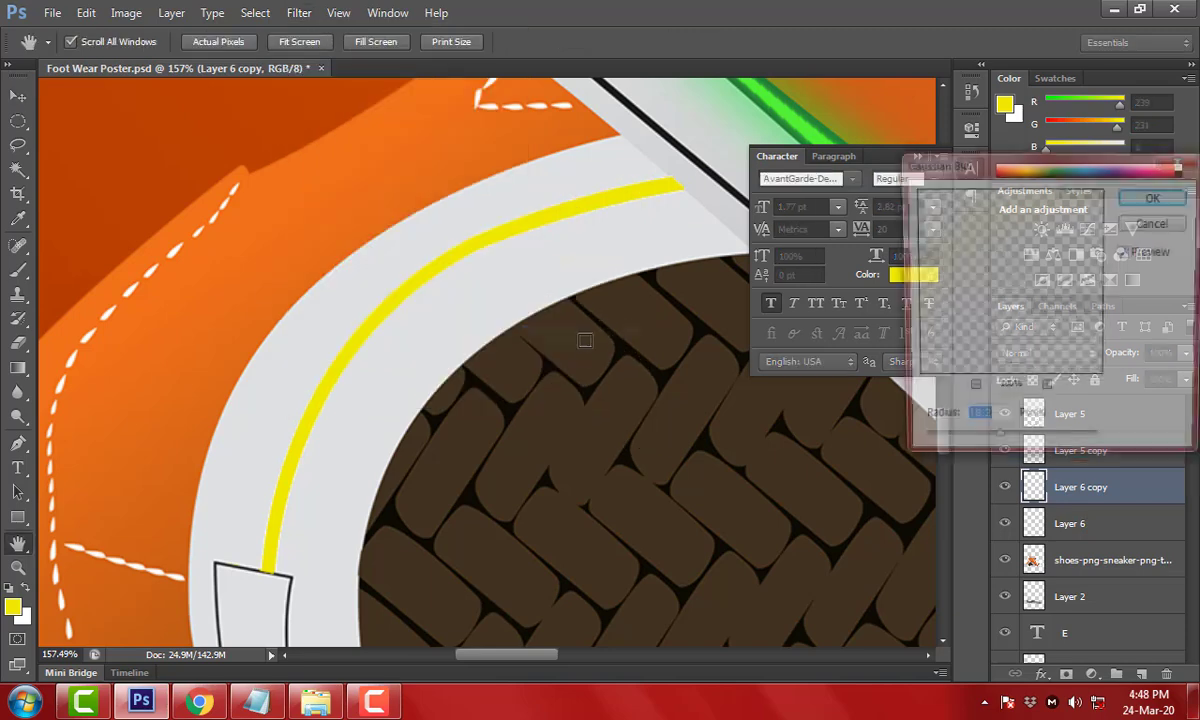
pyautogui.write('18.2')
pyautogui.press('Return')
pyautogui.hotkey('ctrl', '[')
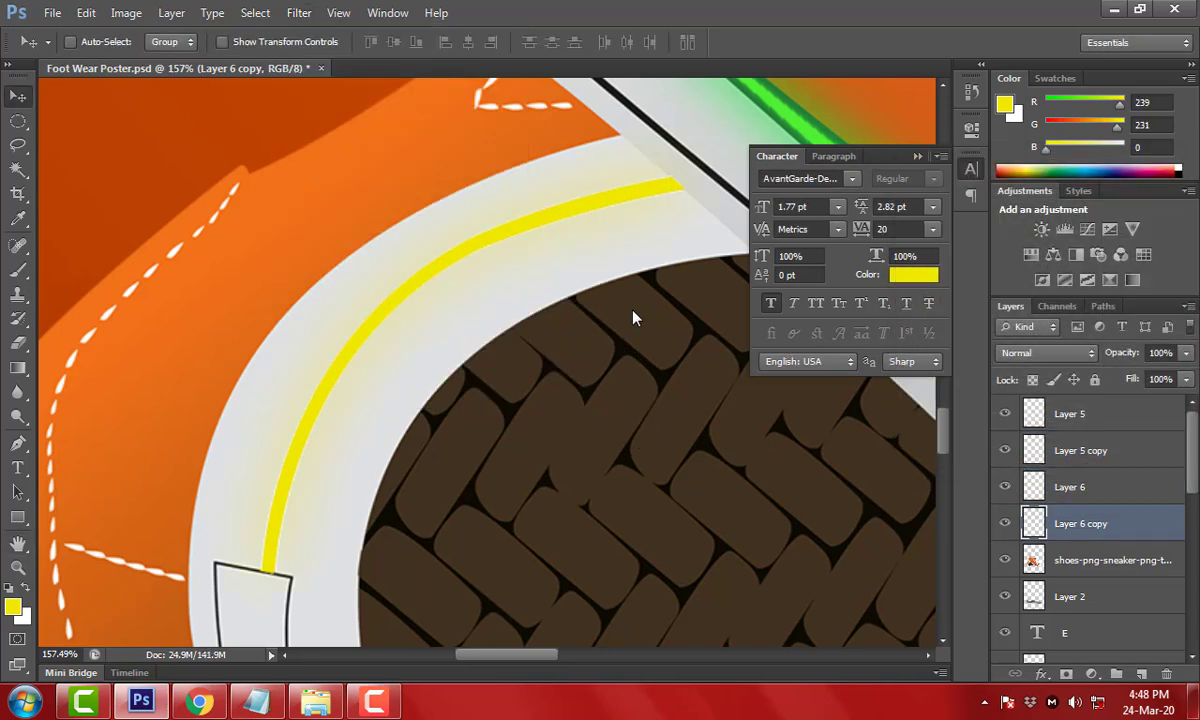
pyautogui.click(1062, 486)
pyautogui.keyDown('ctrl'); pyautogui.click(1034, 487); pyautogui.keyUp('ctrl')
# Border the heel stripe selection by 8 pixels and fill that border
pyautogui.click(255, 12)
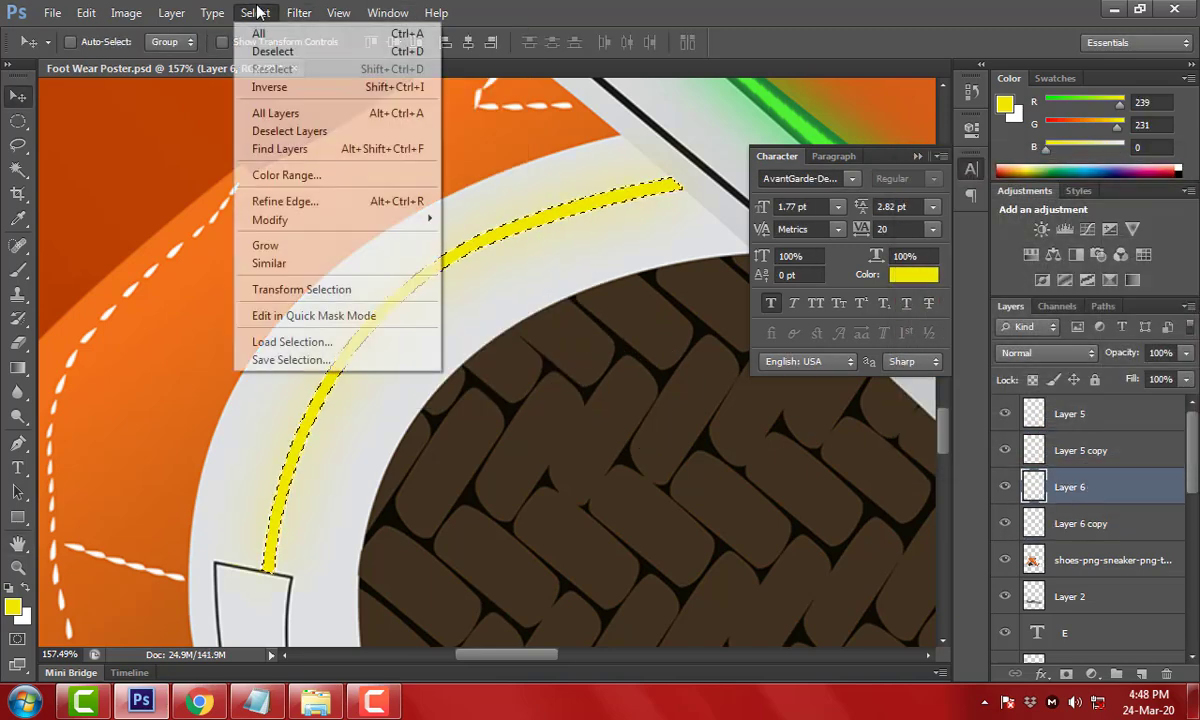
pyautogui.moveTo(270, 219)
pyautogui.click(495, 224)
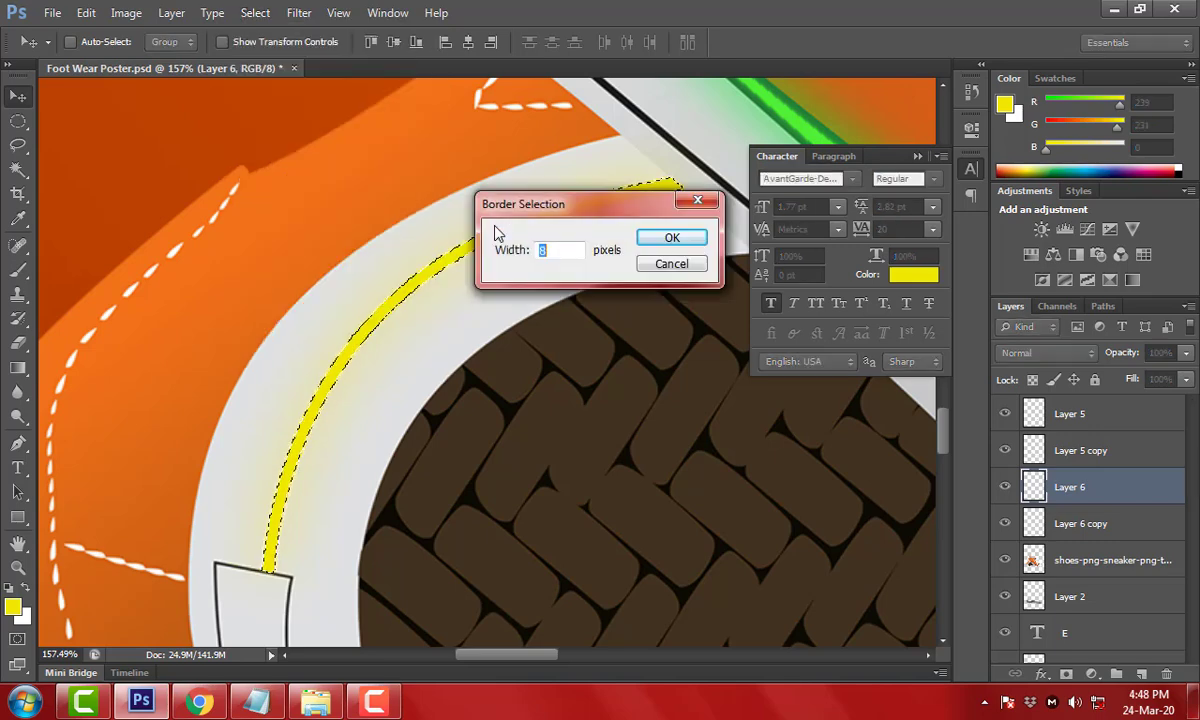
pyautogui.press('Return')
pyautogui.hotkey('ctrl', 'd')
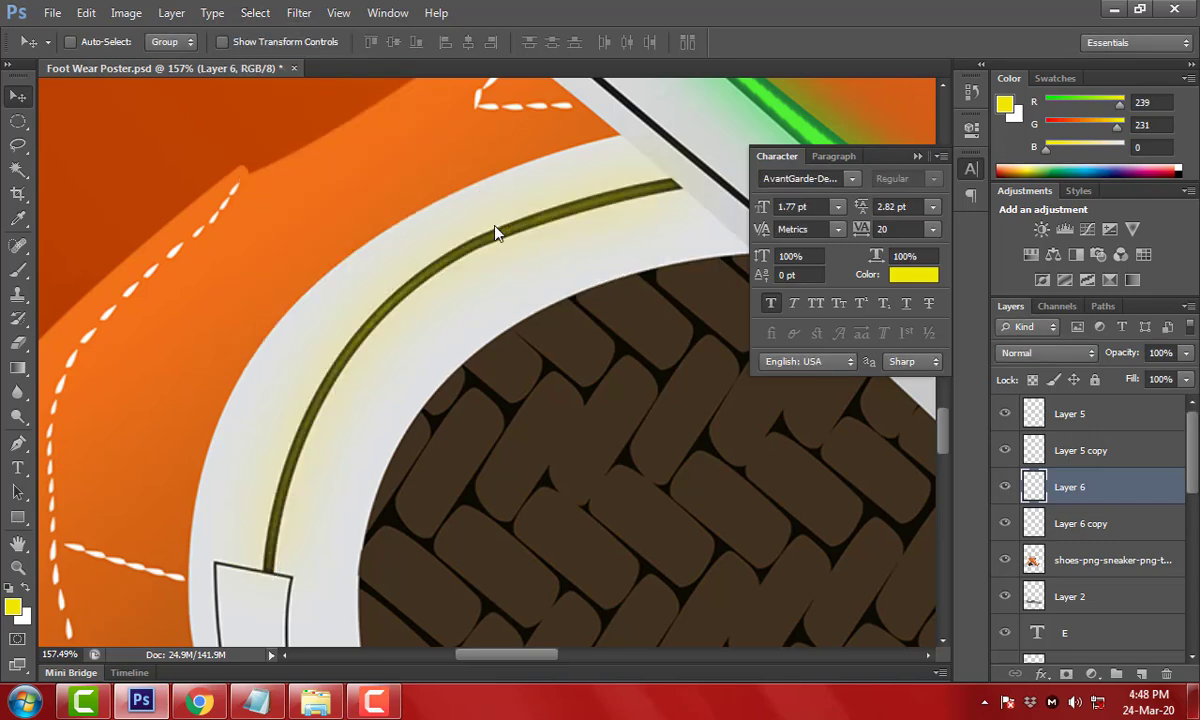
pyautogui.moveTo(402, 147); pyautogui.dragTo(670, 362)
pyautogui.hotkey('ctrl', 'shift', 'd')
pyautogui.hotkey('alt', 'BackSpace')
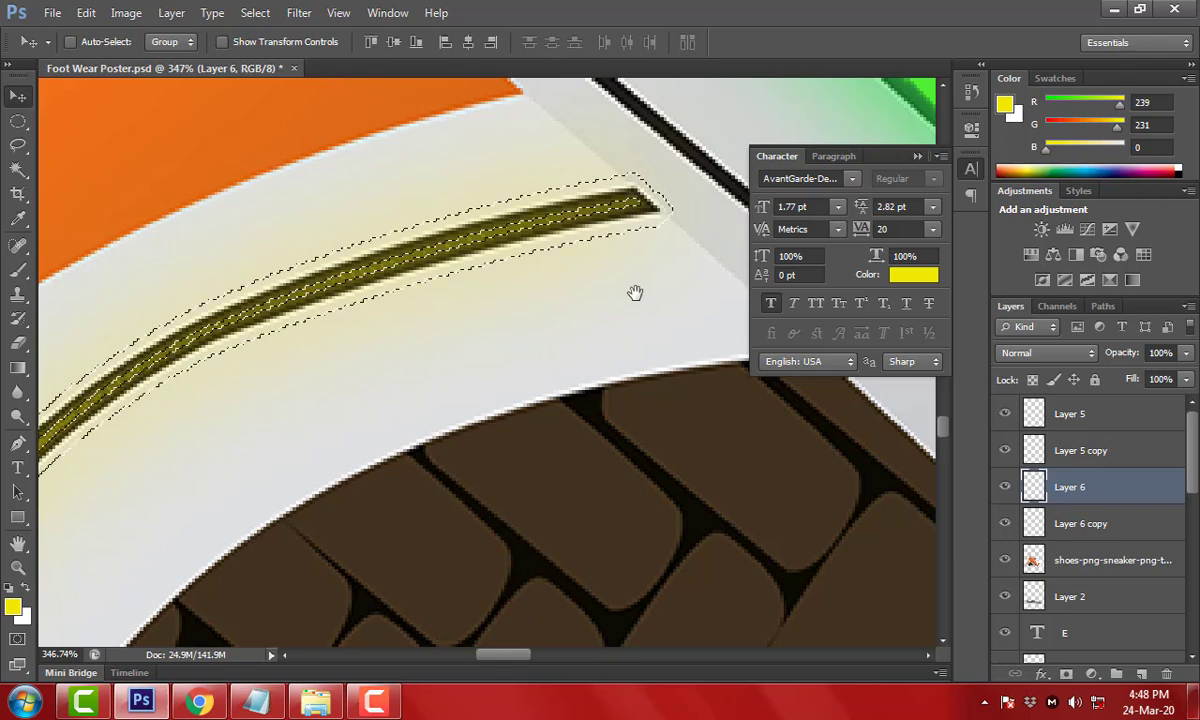
pyautogui.hotkey('ctrl', 'd')
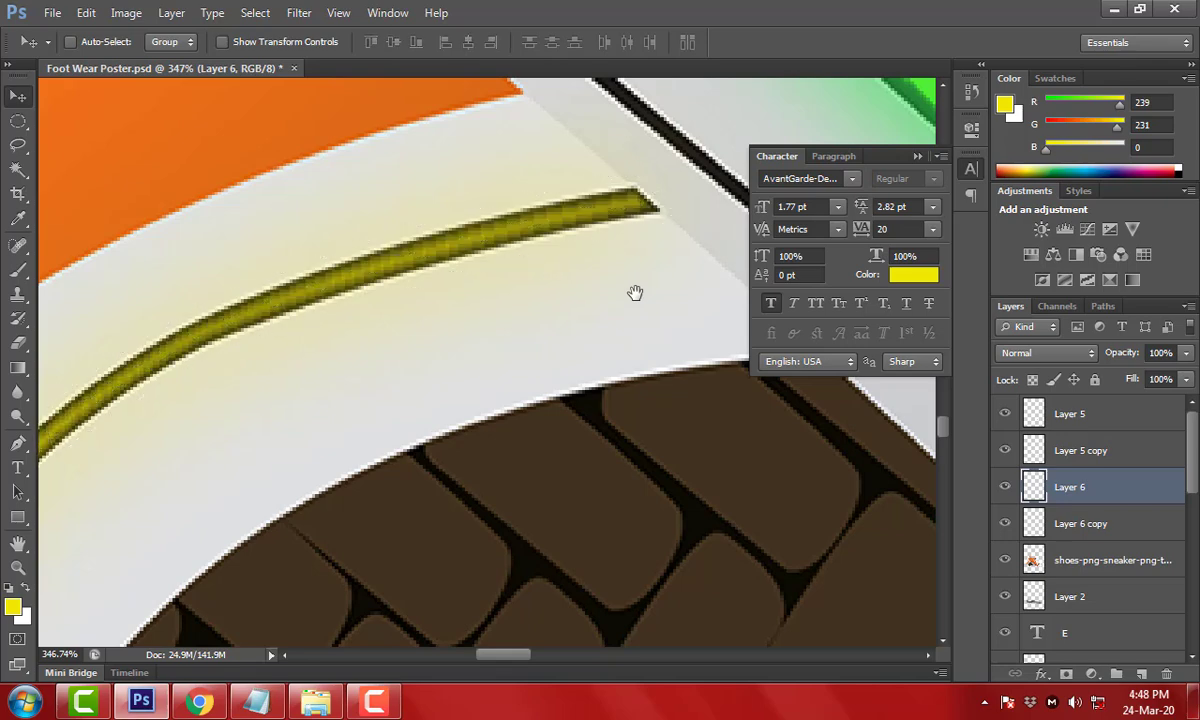
# Shift the hue of Layer 6 and Layer 6 copy to green with Hue/Saturation
pyautogui.hotkey('ctrl', 'u')
pyautogui.moveTo(751, 378); pyautogui.dragTo(781, 380)
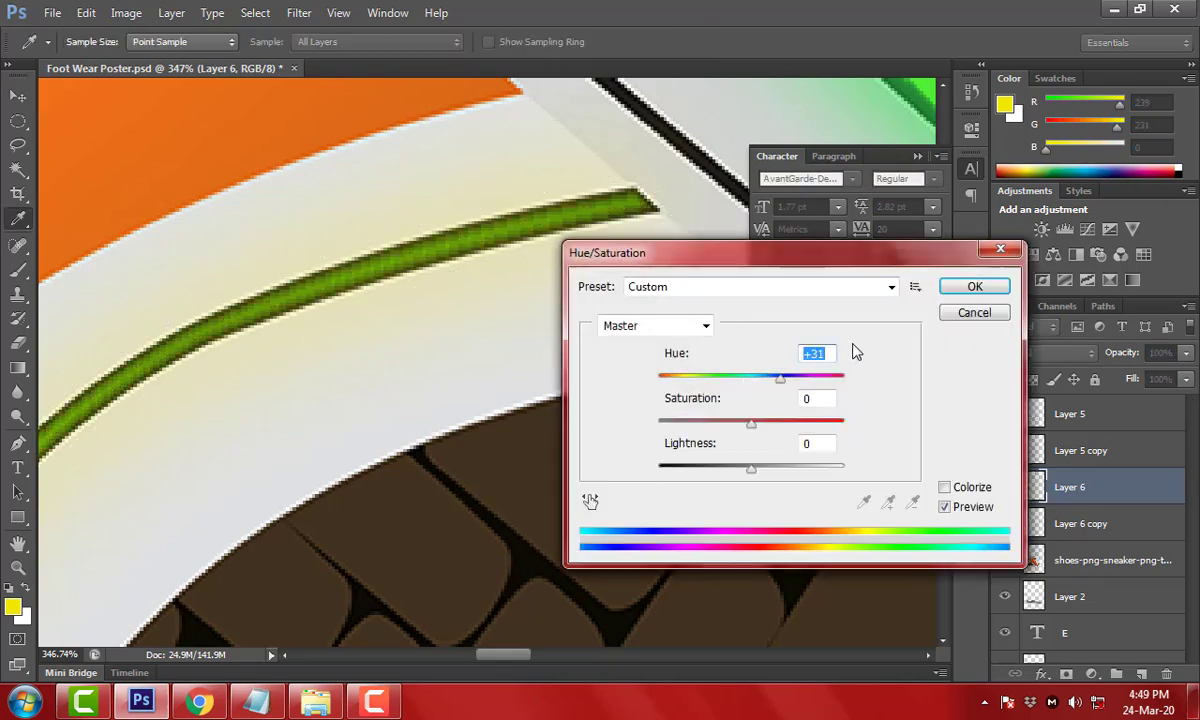
pyautogui.click(960, 289)
pyautogui.click(1098, 525)
pyautogui.hotkey('ctrl', 'u')
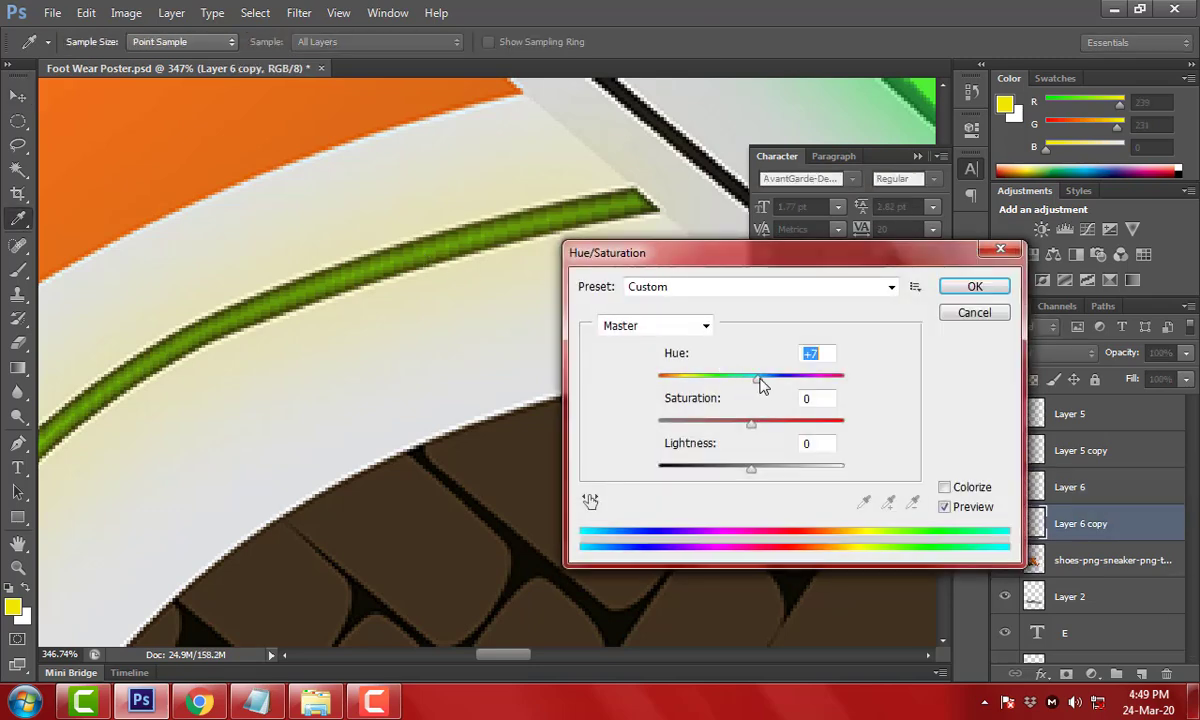
pyautogui.moveTo(761, 386); pyautogui.dragTo(807, 387)
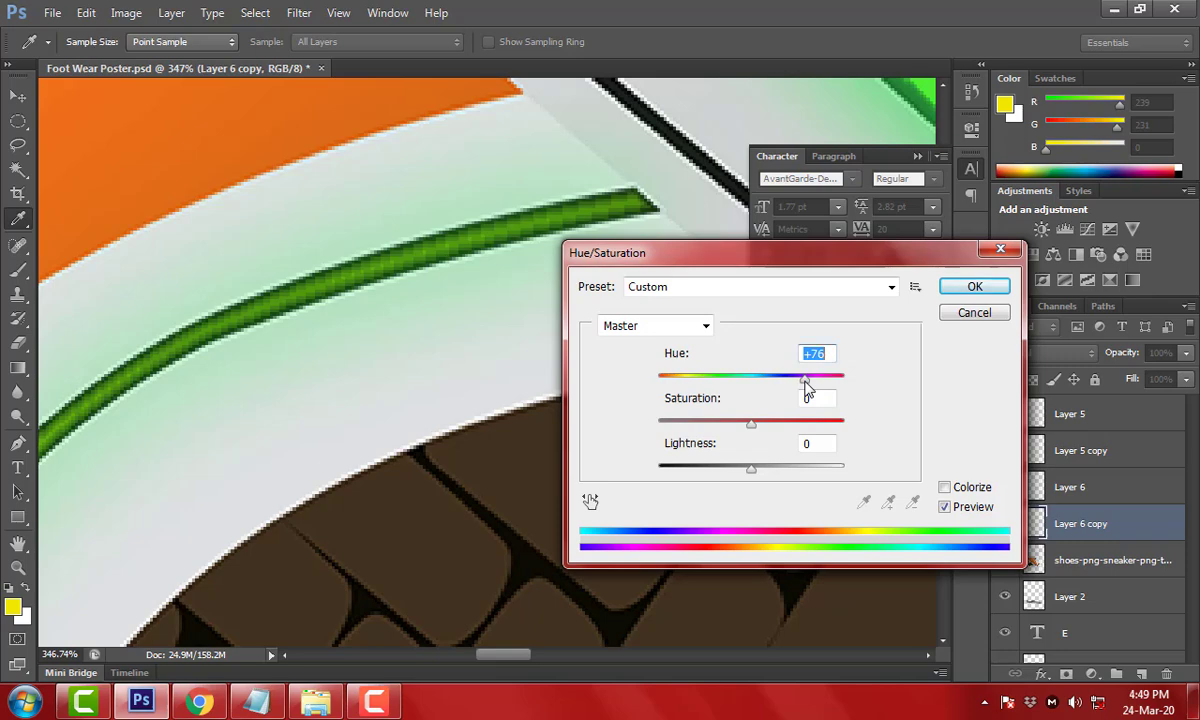
pyautogui.press('Return')
# Try brighter blend modes on the Layer 6 stripe
pyautogui.hotkey('ctrl', '-')
pyautogui.hotkey('ctrl', '-')
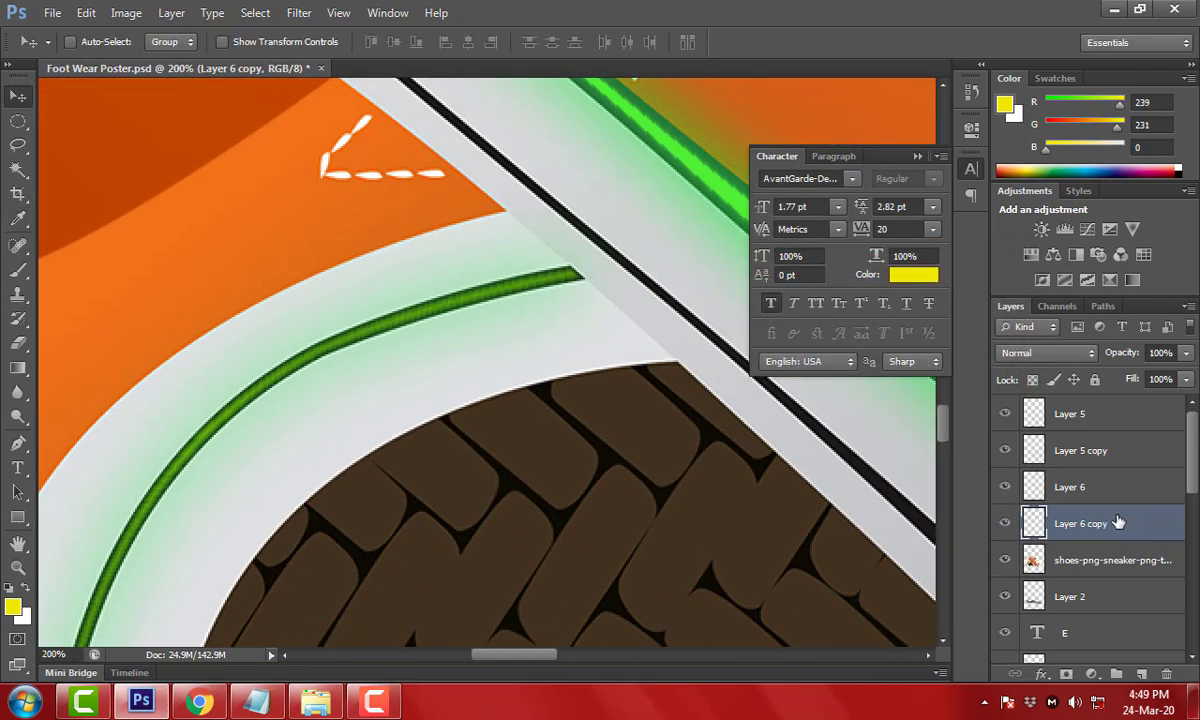
pyautogui.click(1101, 487)
pyautogui.hotkey('alt', 'shift', 'm')
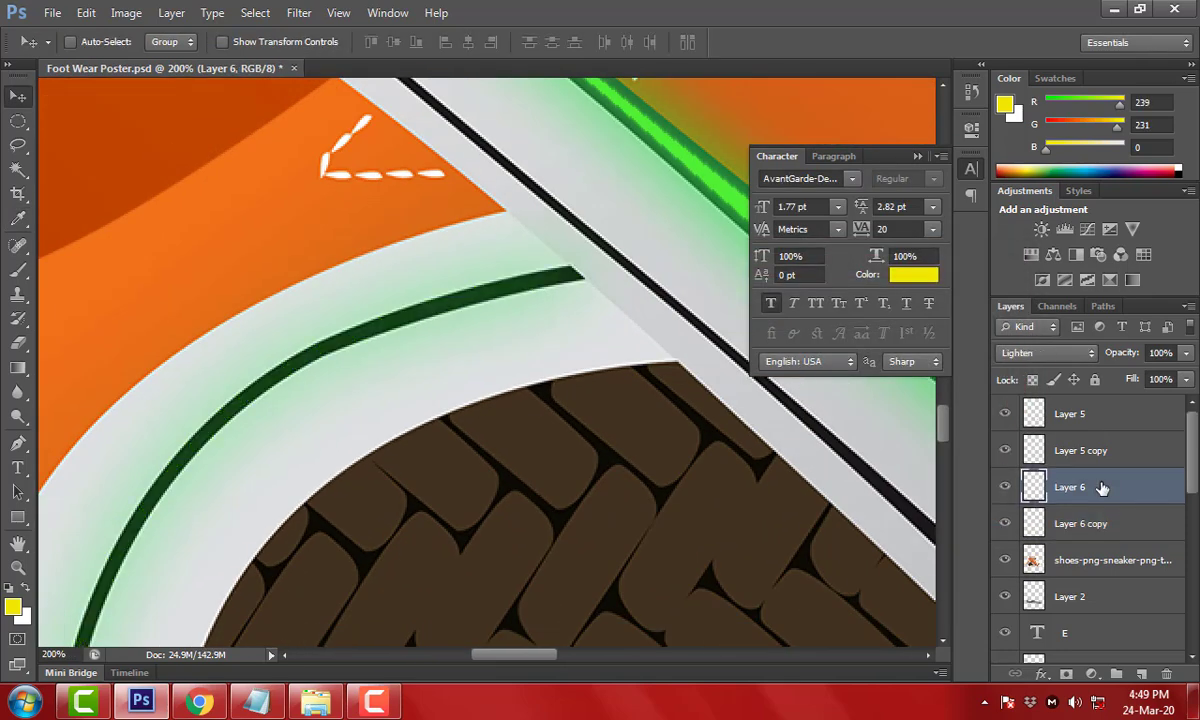
pyautogui.hotkey('shift', '+')
pyautogui.hotkey('ctrl', '-')
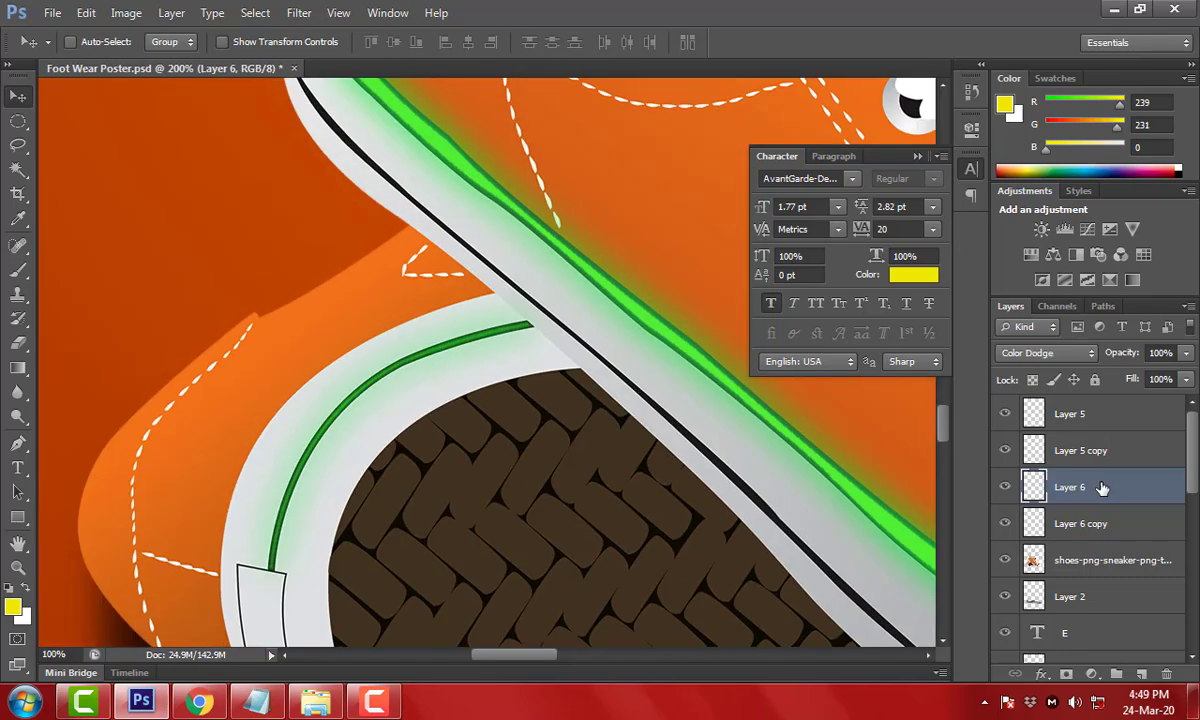
pyautogui.hotkey('ctrl', '-')
pyautogui.hotkey('ctrl', '-')
# Stretch the orange background layer slightly beyond the poster edges
pyautogui.press('Tab')
pyautogui.hotkey('ctrl', '-')
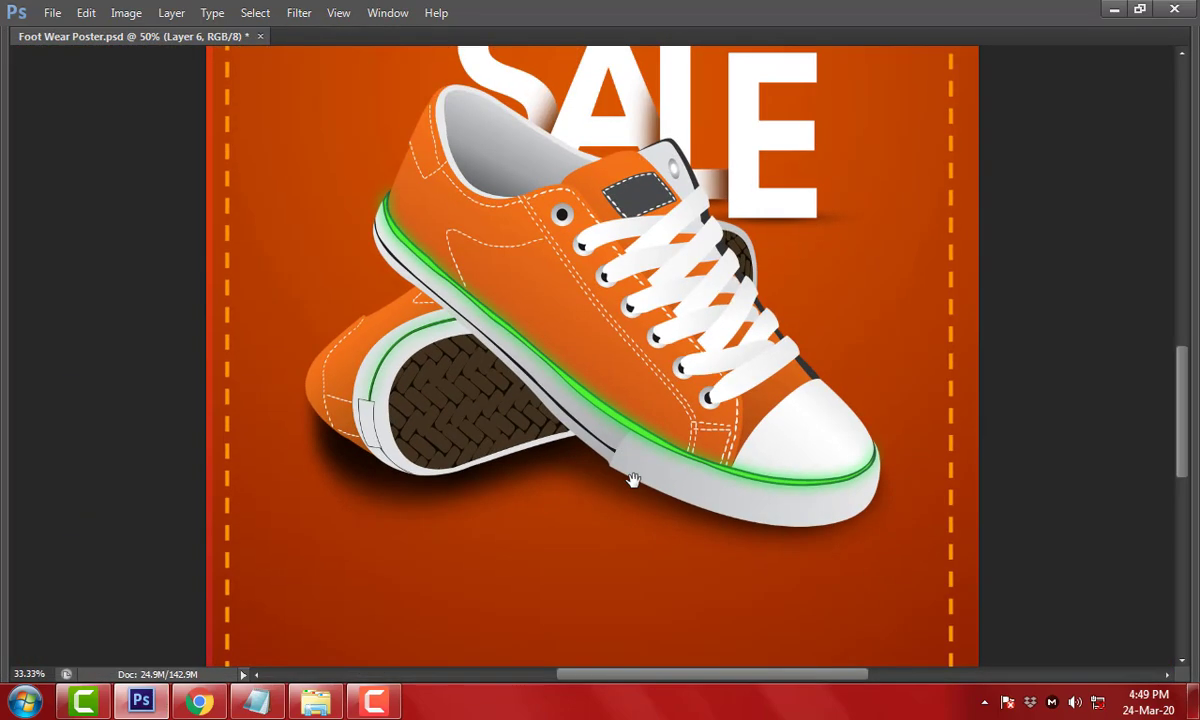
pyautogui.hotkey('ctrl', '0')
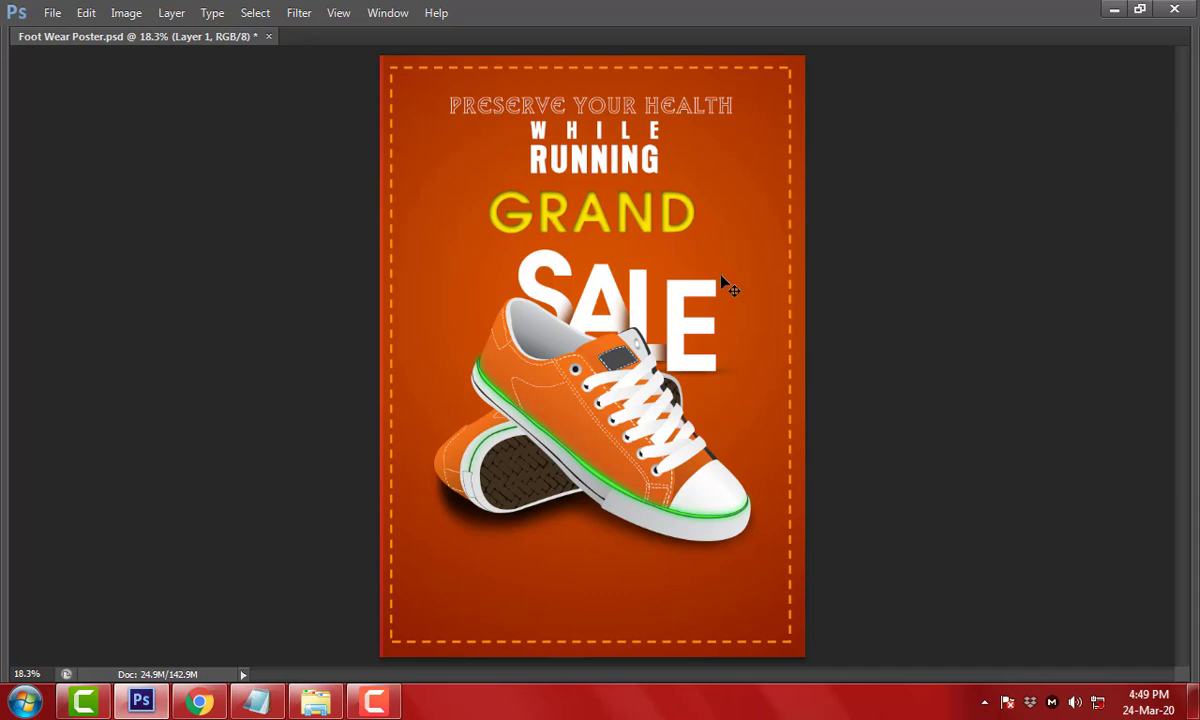
pyautogui.moveTo(424, 128); pyautogui.dragTo(434, 158)
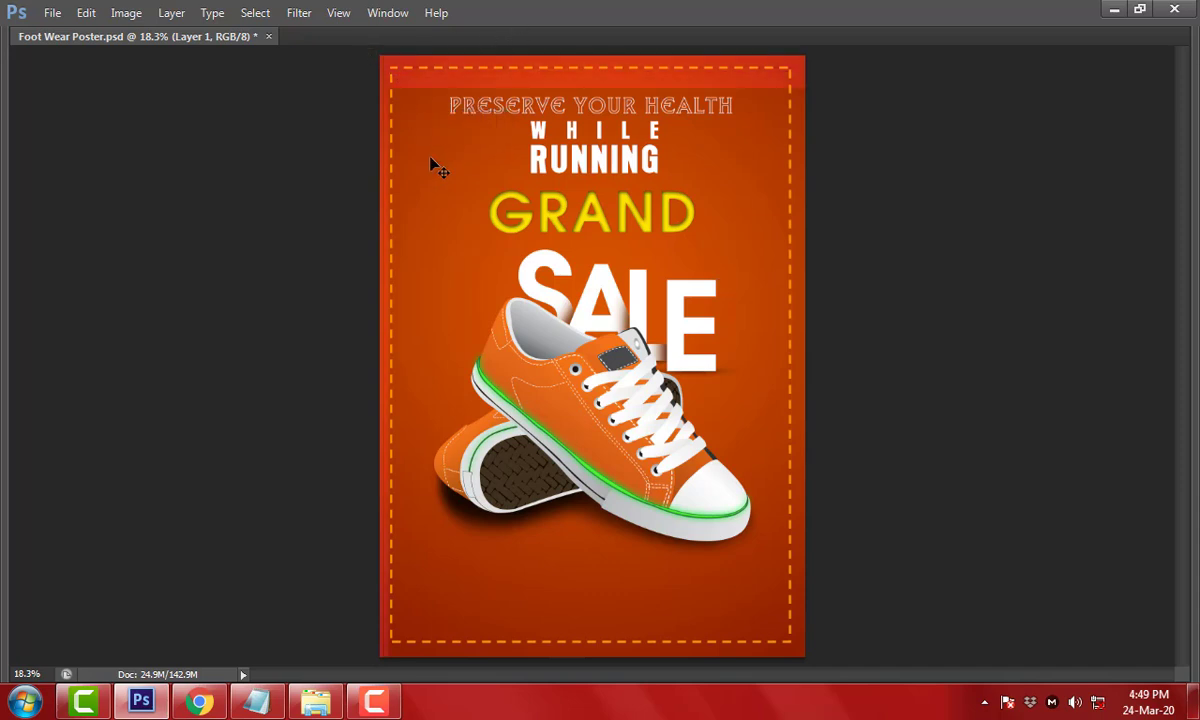
pyautogui.hotkey('ctrl', 't')
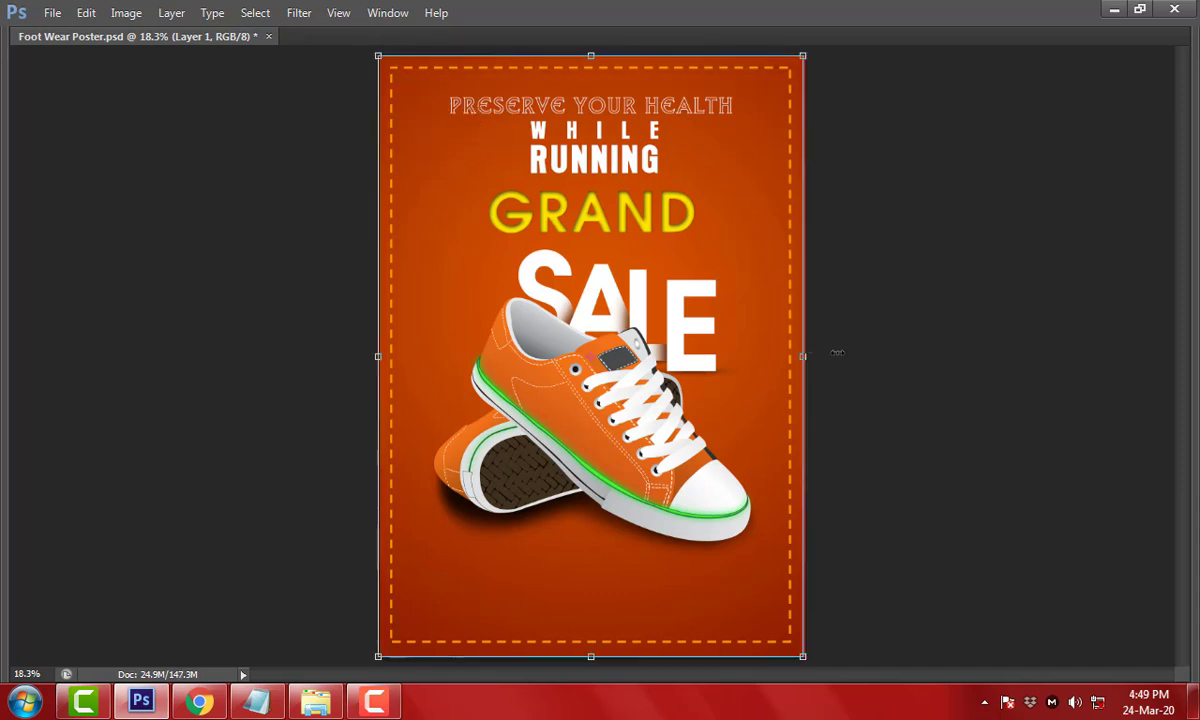
pyautogui.moveTo(805, 355); pyautogui.dragTo(832, 355)
pyautogui.moveTo(604, 55); pyautogui.dragTo(598, 40)
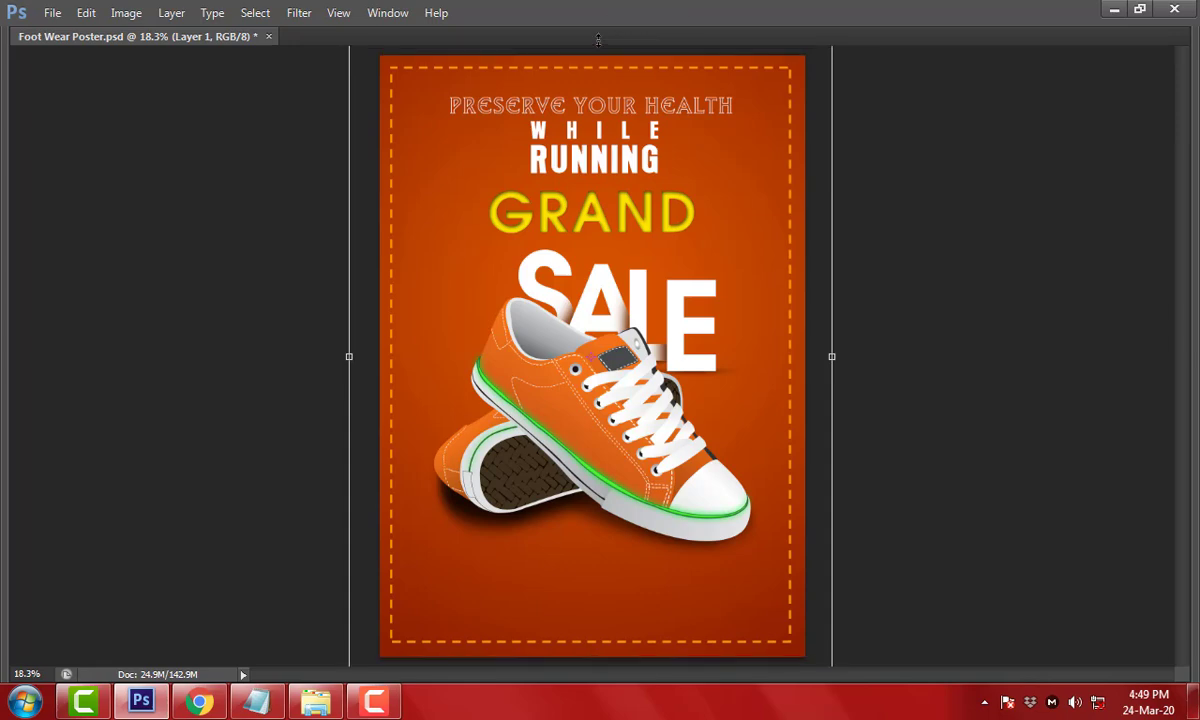
pyautogui.press('Return')
# Fill a new layer, Layer 7, with black over the whole canvas
pyautogui.hotkey('ctrl', 'a')
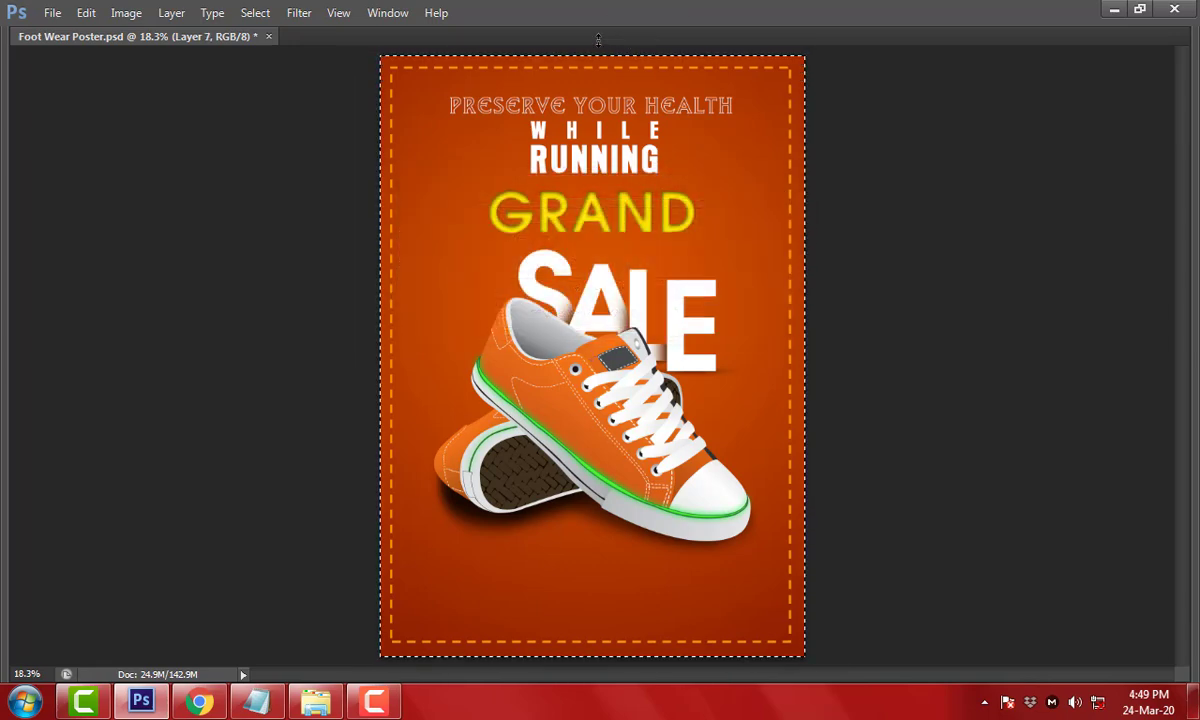
pyautogui.hotkey('ctrl', '-')
pyautogui.hotkey('alt', 'BackSpace')
pyautogui.hotkey('ctrl', '-')
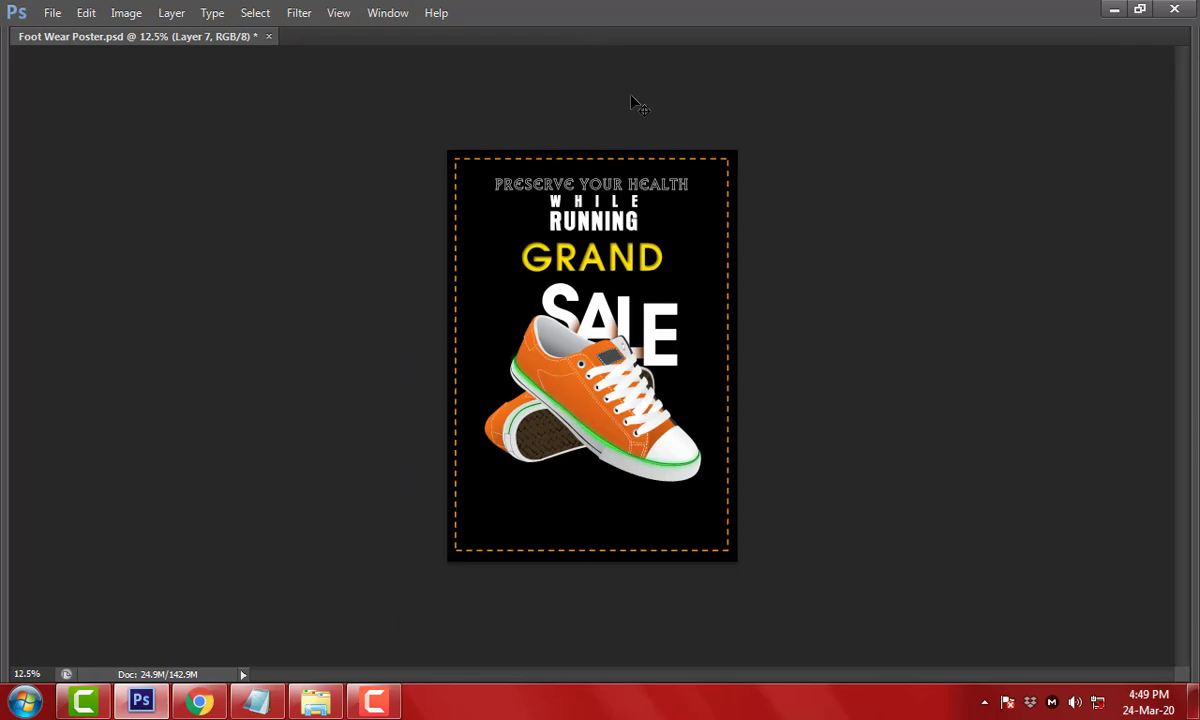
pyautogui.press('Tab')
# Erase a large soft circle from the black layer to reveal an orange glow behind the sneakers
pyautogui.press('e')
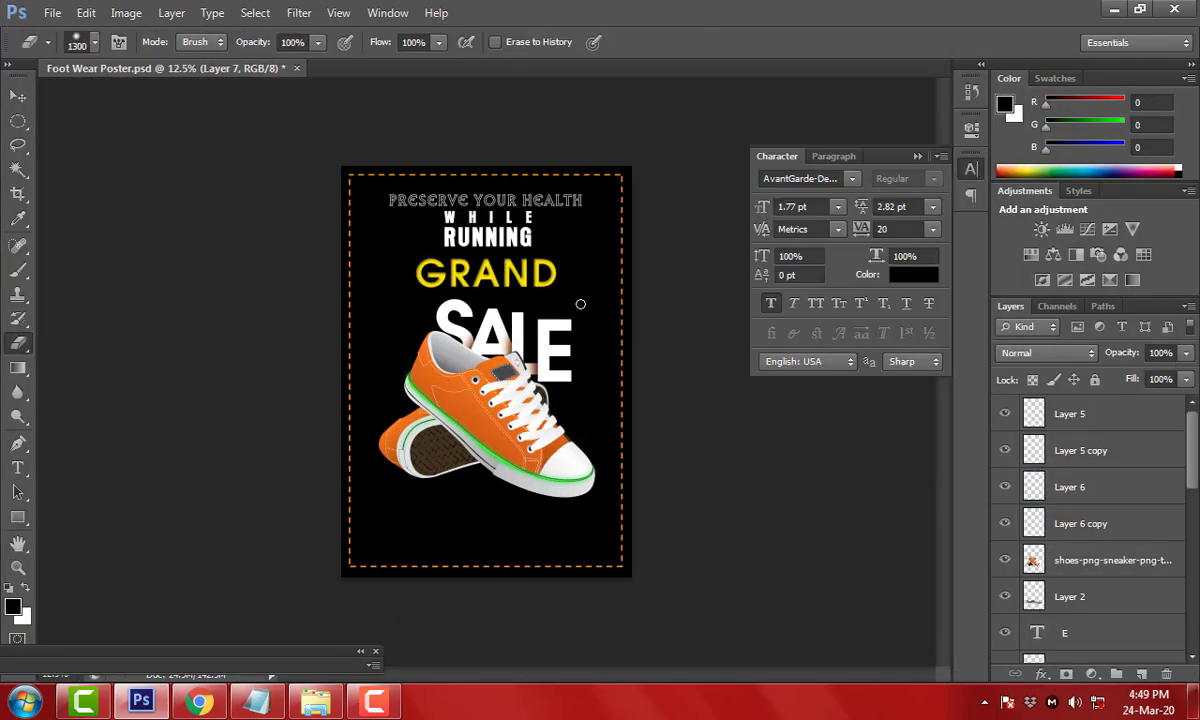
pyautogui.press(']')
pyautogui.rightClick(480, 360)
pyautogui.click(450, 235)
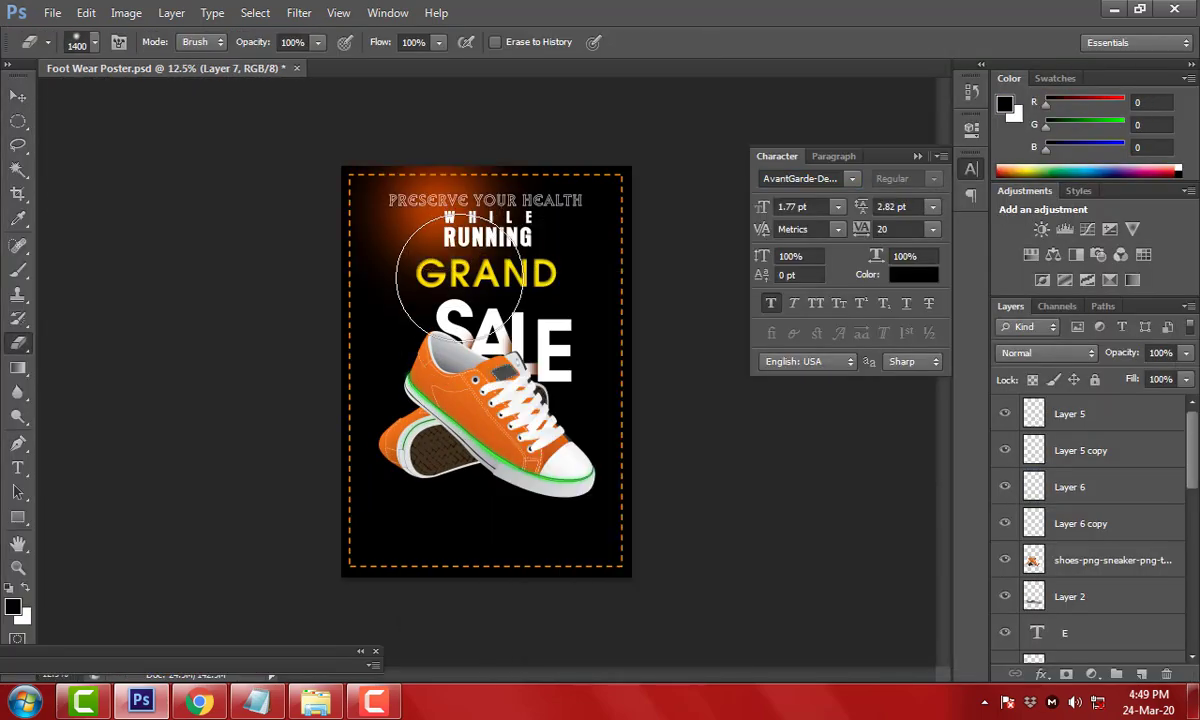
pyautogui.hotkey('ctrl', 'z')
pyautogui.moveTo(402, 201); pyautogui.dragTo(550, 228)
pyautogui.hotkey('ctrl', 'z')
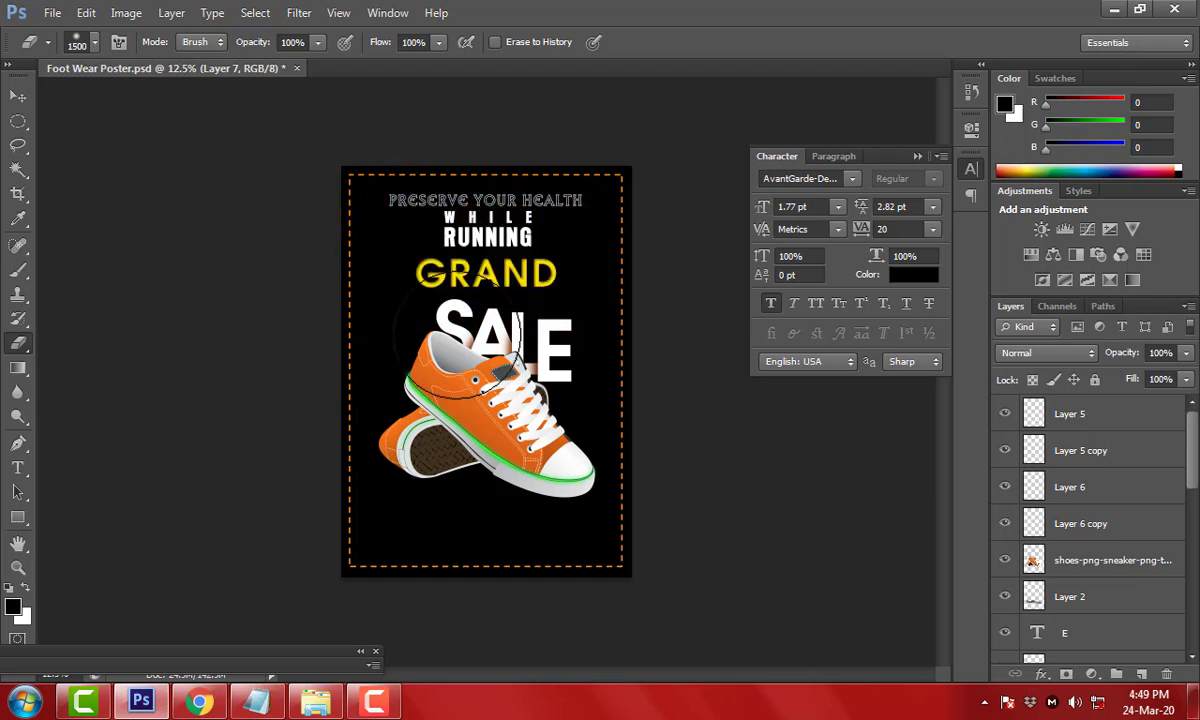
pyautogui.press(']')
pyautogui.press(']')
pyautogui.press(']')
pyautogui.press(']')
pyautogui.press(']')
pyautogui.press(']')
pyautogui.press(']')
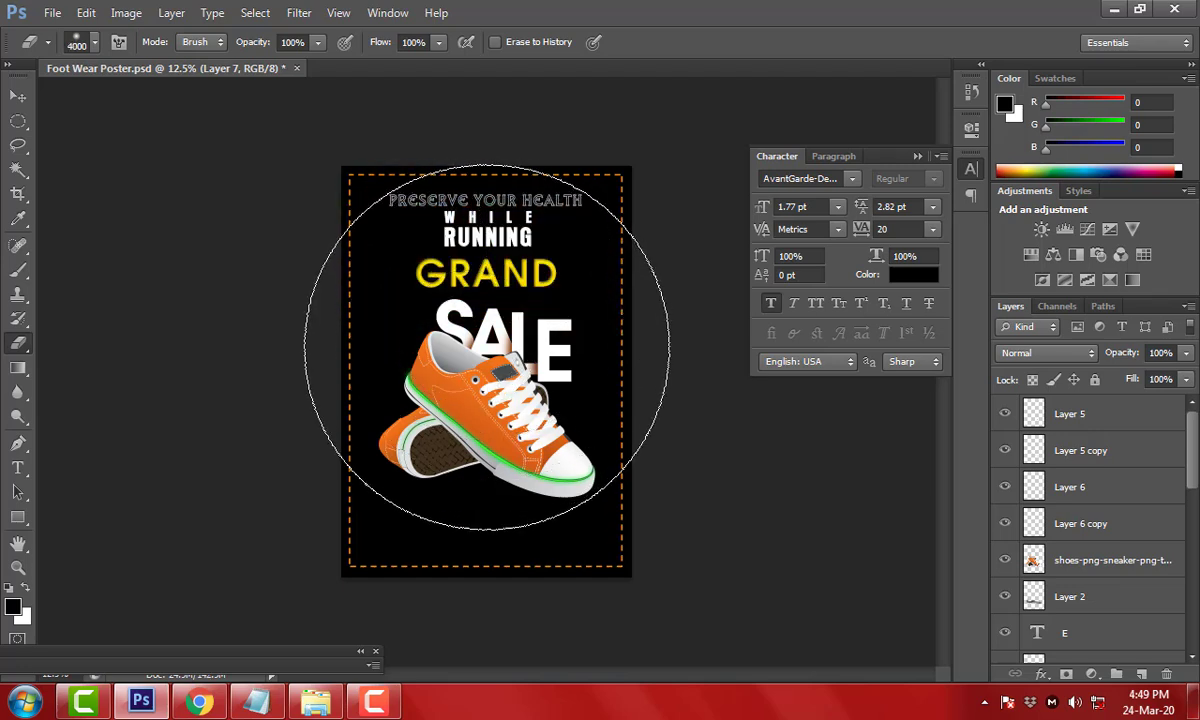
pyautogui.press(']')
pyautogui.press(']')
pyautogui.press(']')
pyautogui.press(']')
pyautogui.press(']')
pyautogui.click(487, 357)
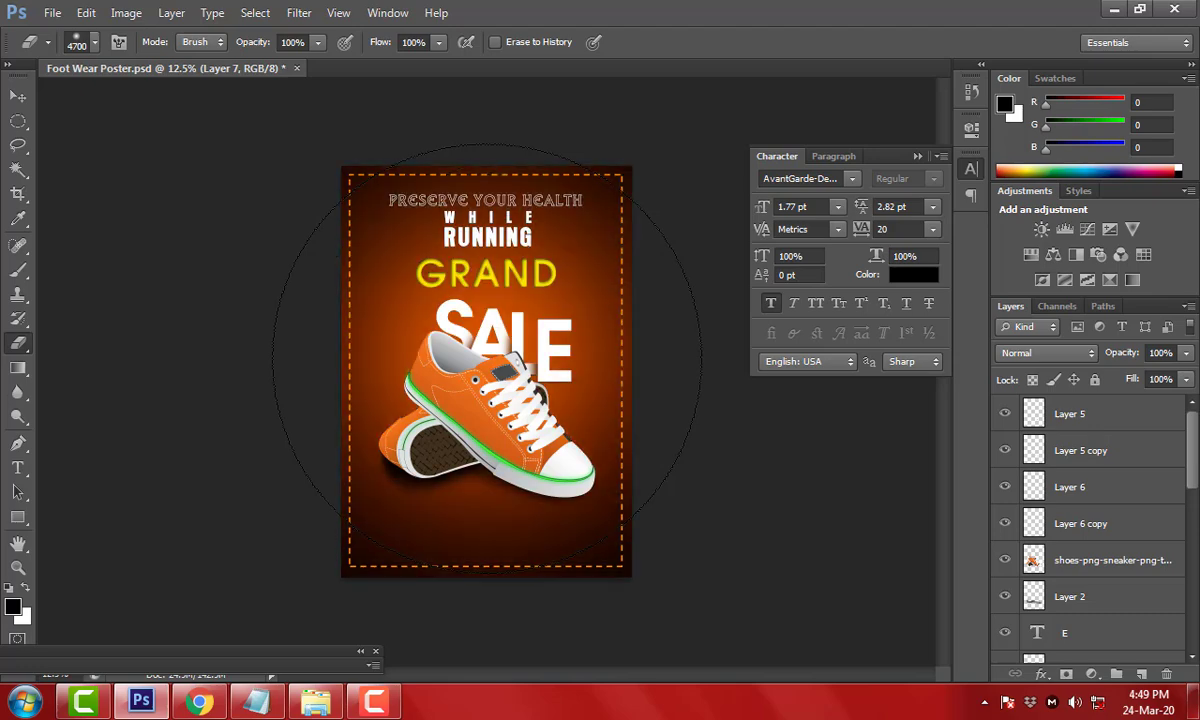
pyautogui.scroll(2, 487, 357)
pyautogui.press('Tab')
# Apply a Curves adjustment to the sneaker layer to darken the shoes
pyautogui.moveTo(360, 302); pyautogui.dragTo(830, 546)
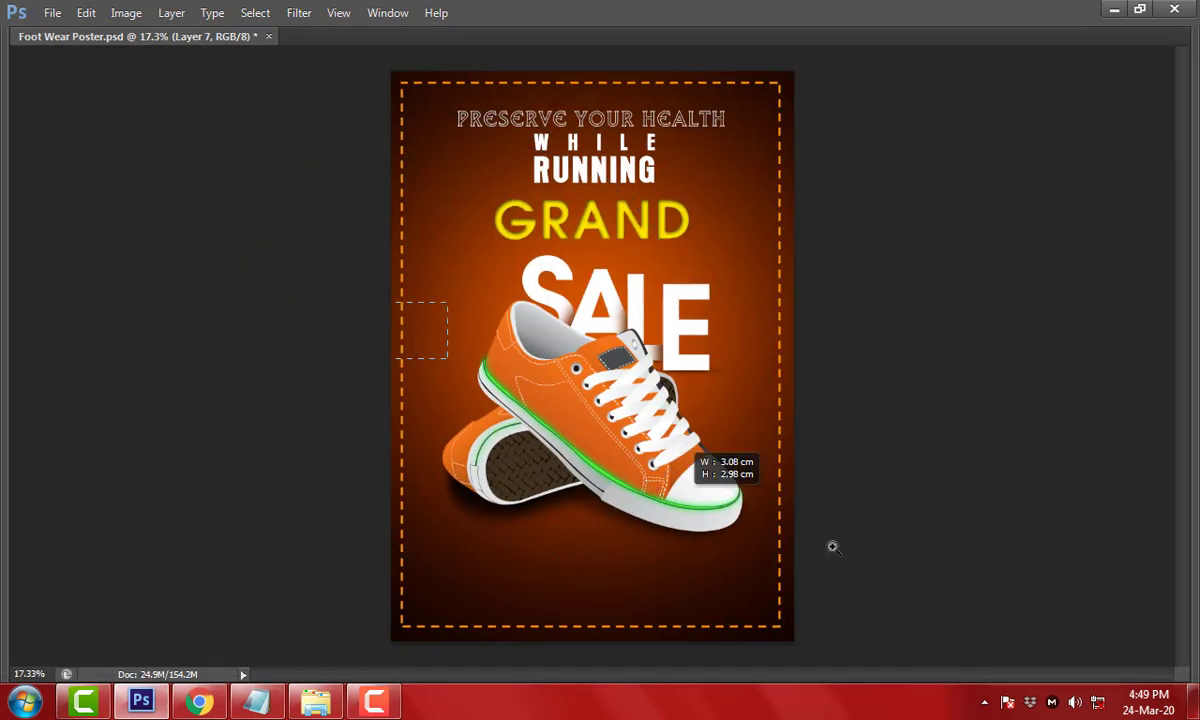
pyautogui.click(607, 320)
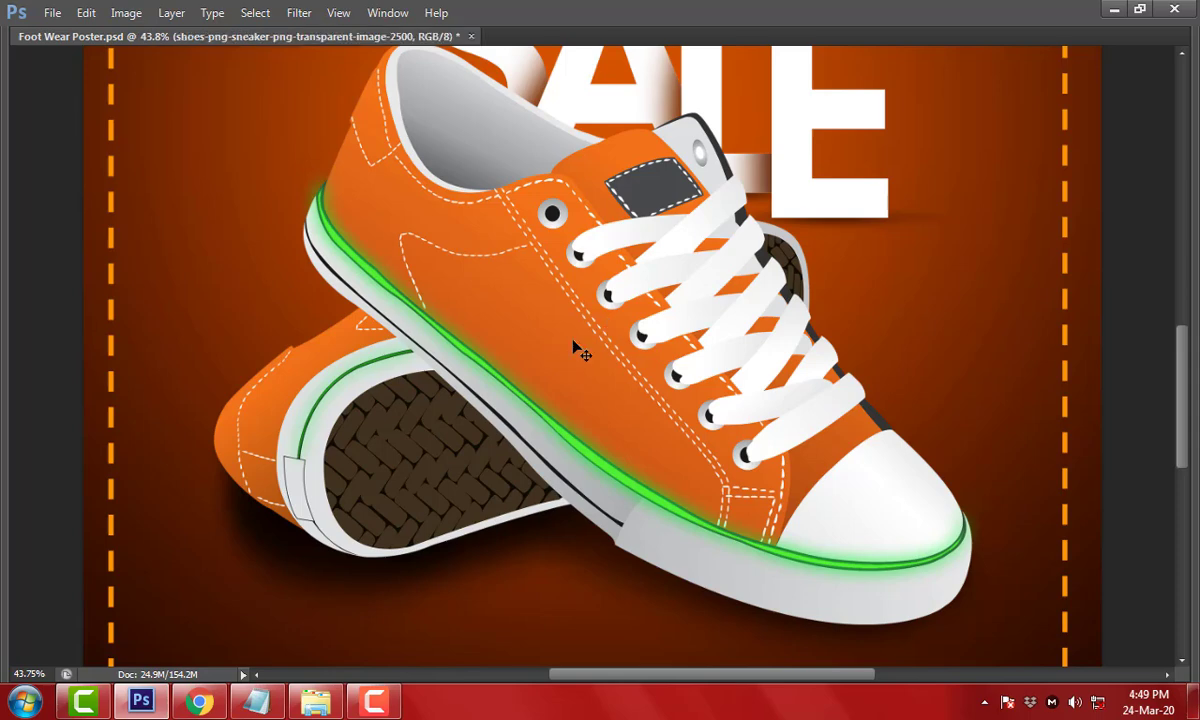
pyautogui.hotkey('ctrl', 'm')
pyautogui.moveTo(727, 338); pyautogui.dragTo(712, 338)
pyautogui.click(900, 170)
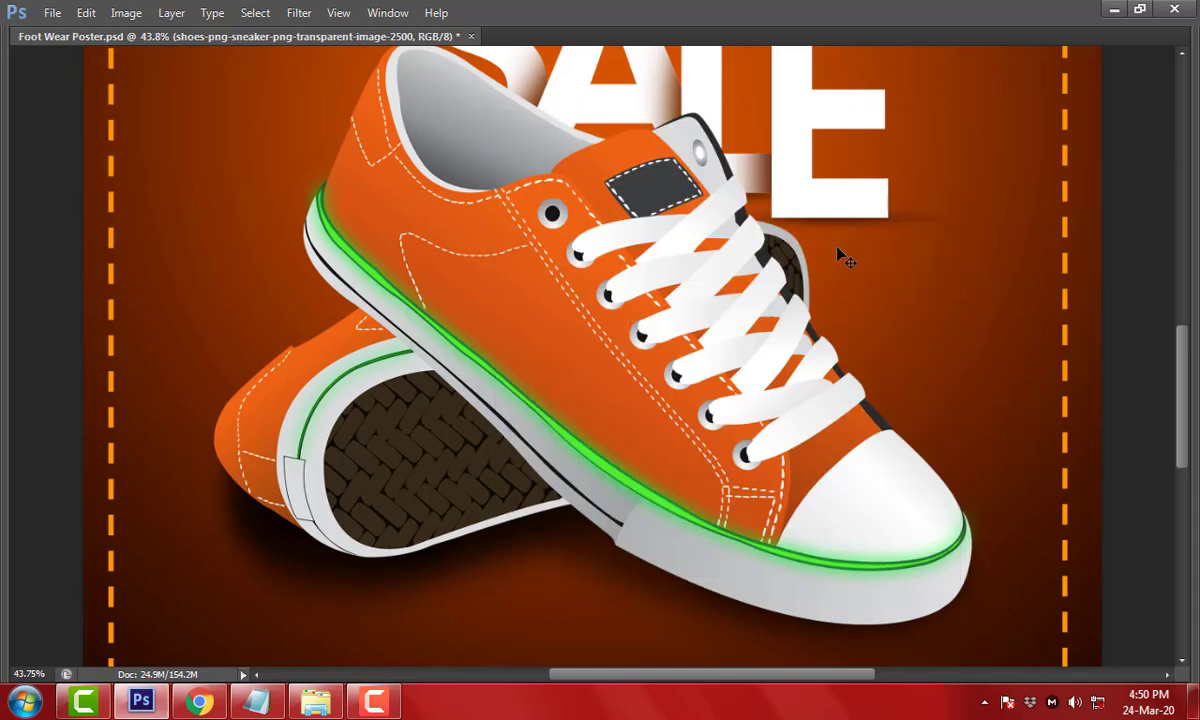
# Adjust the sneakers' Yellows to hue +12 and saturation −11, keeping them orange
pyautogui.hotkey('ctrl', 'u')
pyautogui.click(705, 325)
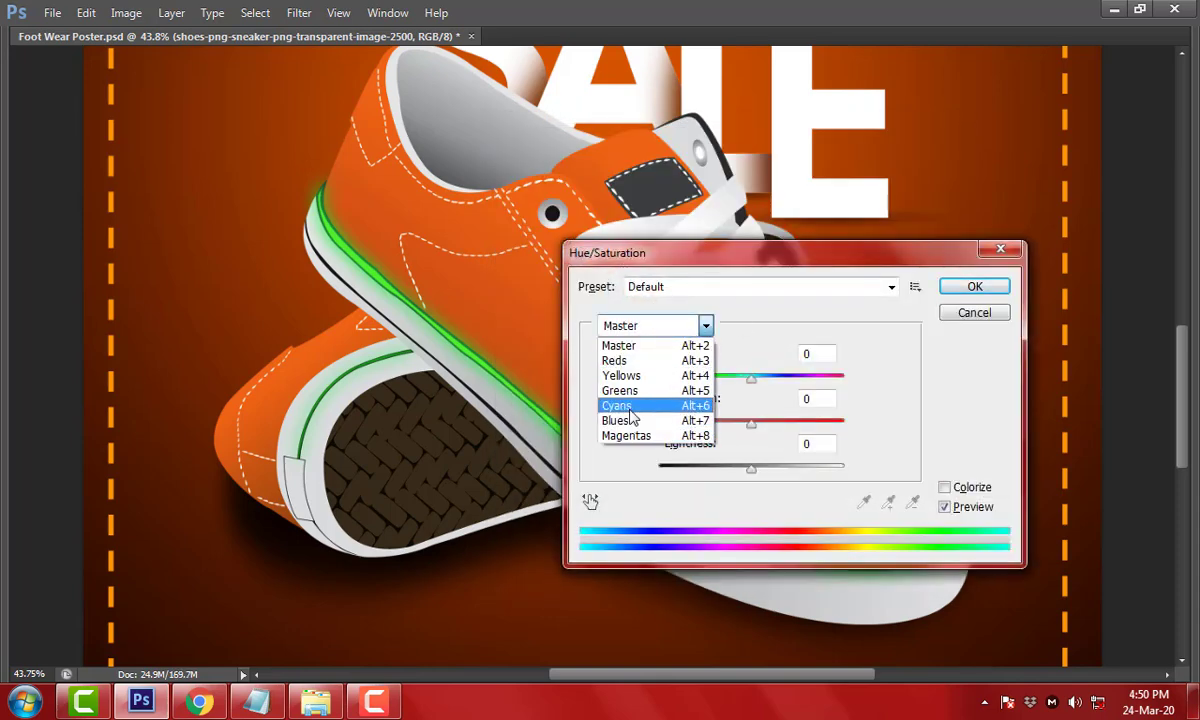
pyautogui.click(622, 375)
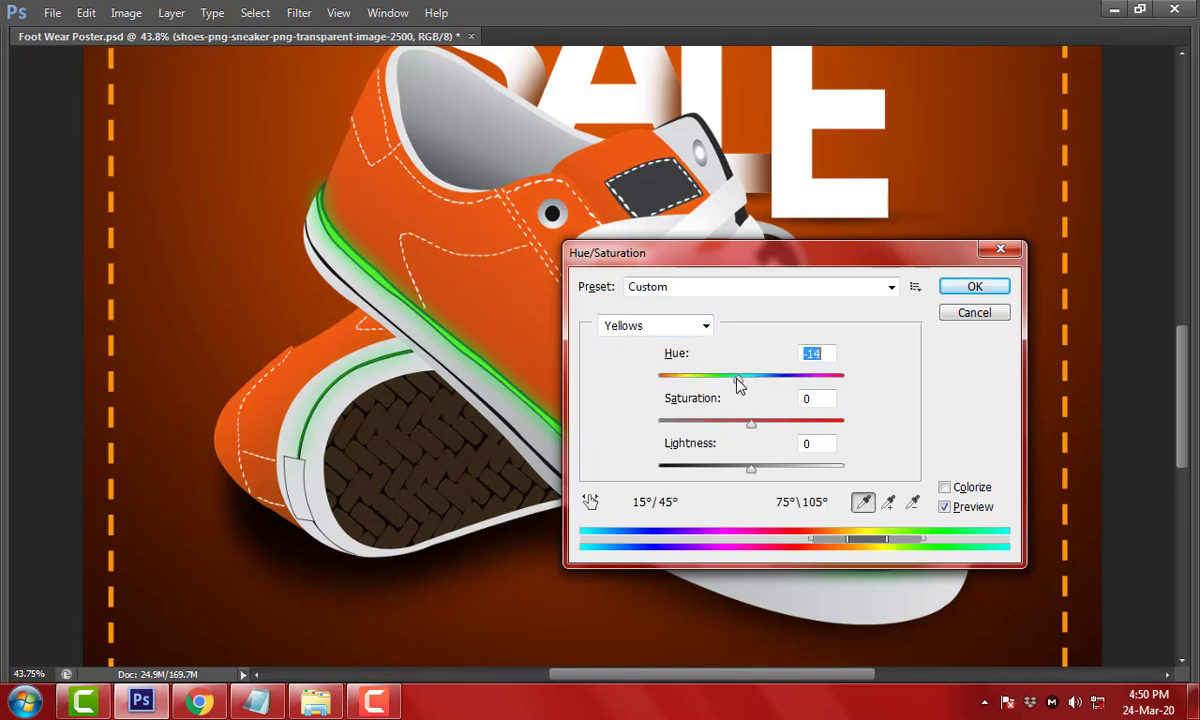
pyautogui.moveTo(768, 378)
pyautogui.mouseDown()
pyautogui.moveTo(794, 378)
pyautogui.moveTo(683, 387)
pyautogui.mouseUp()
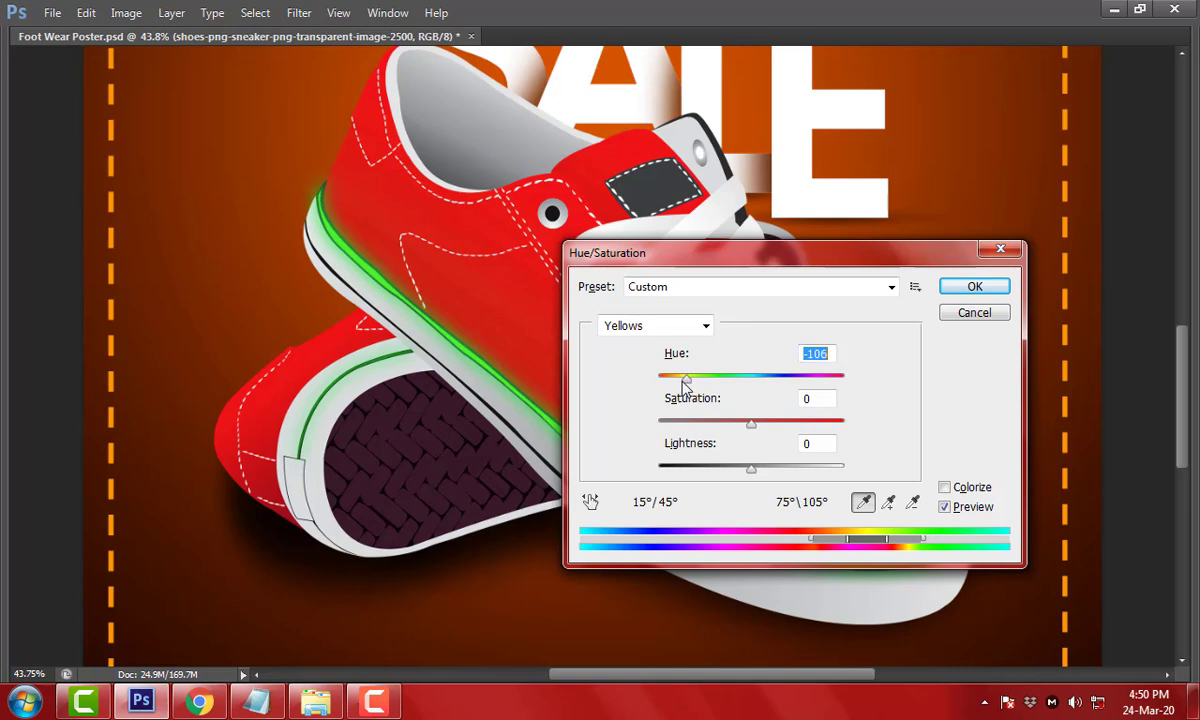
pyautogui.moveTo(792, 385)
pyautogui.mouseDown()
pyautogui.moveTo(824, 383)
pyautogui.moveTo(743, 387)
pyautogui.mouseUp()
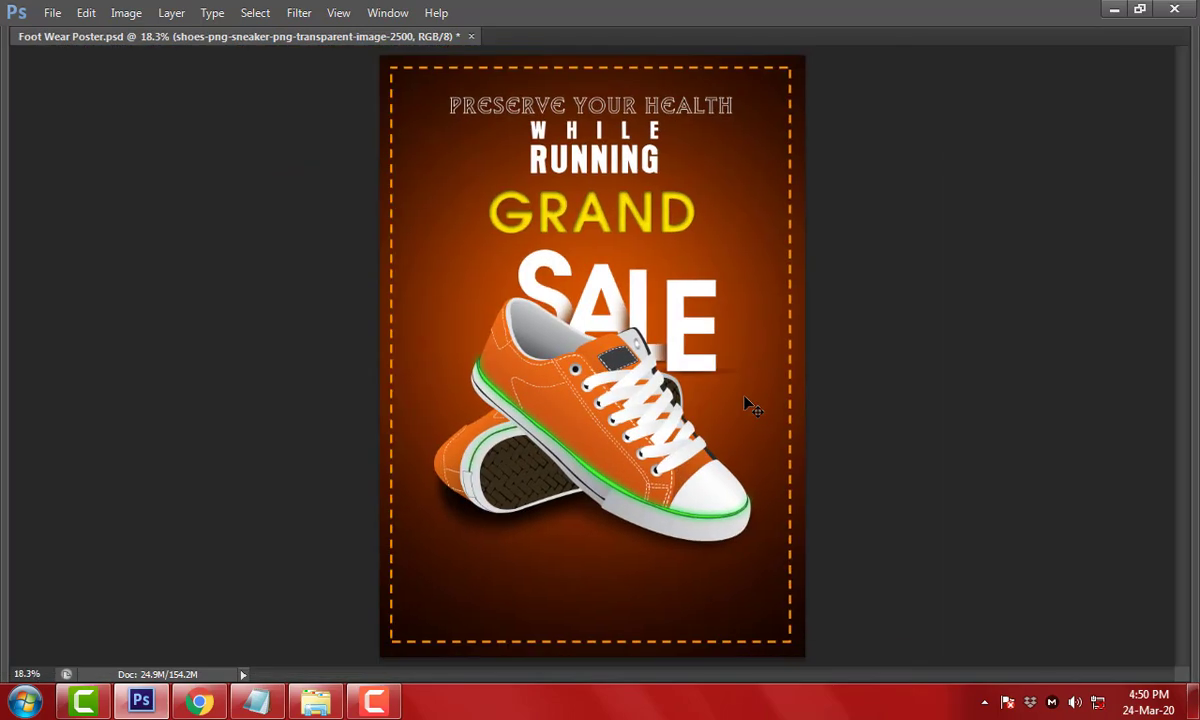
# Paste 'BEST OFFERS!' from Notepad onto the poster, scale it up and place it below the shoe
pyautogui.press('Tab')
pyautogui.press('Tab')
pyautogui.click(257, 700)
pyautogui.click(281, 270)
pyautogui.hotkey('shift', 'Home')
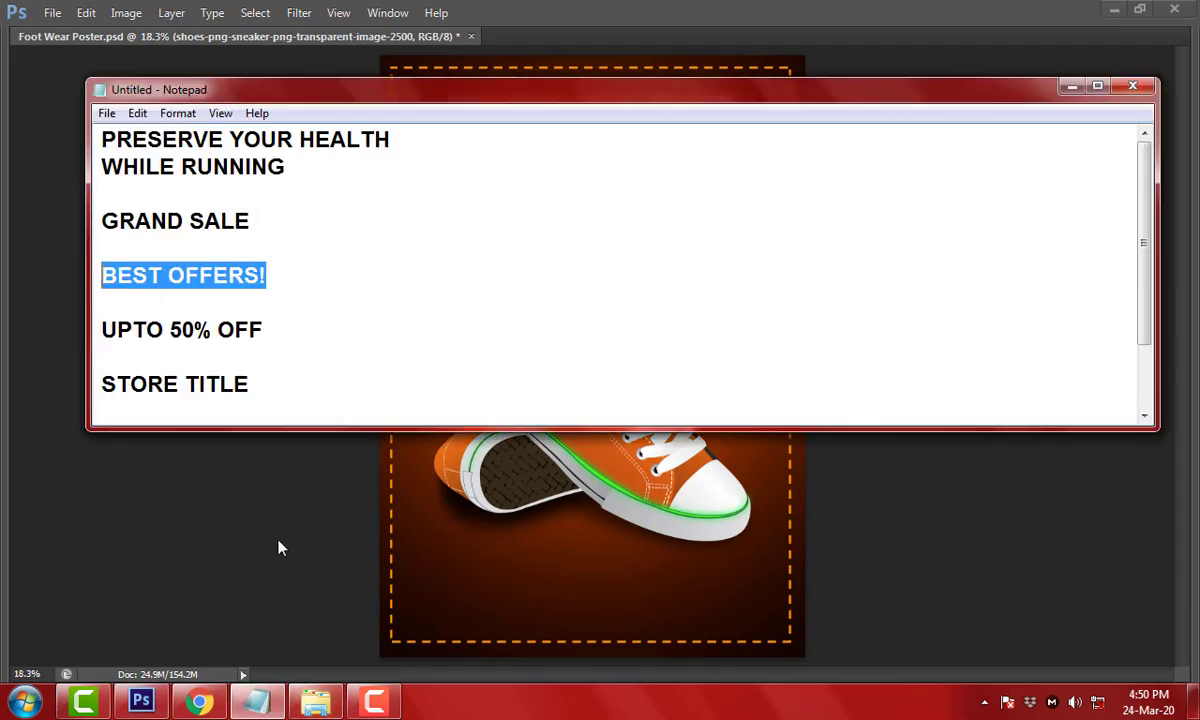
pyautogui.hotkey('ctrl', 'c')
pyautogui.click(279, 546)
pyautogui.scroll(5, 563, 563)
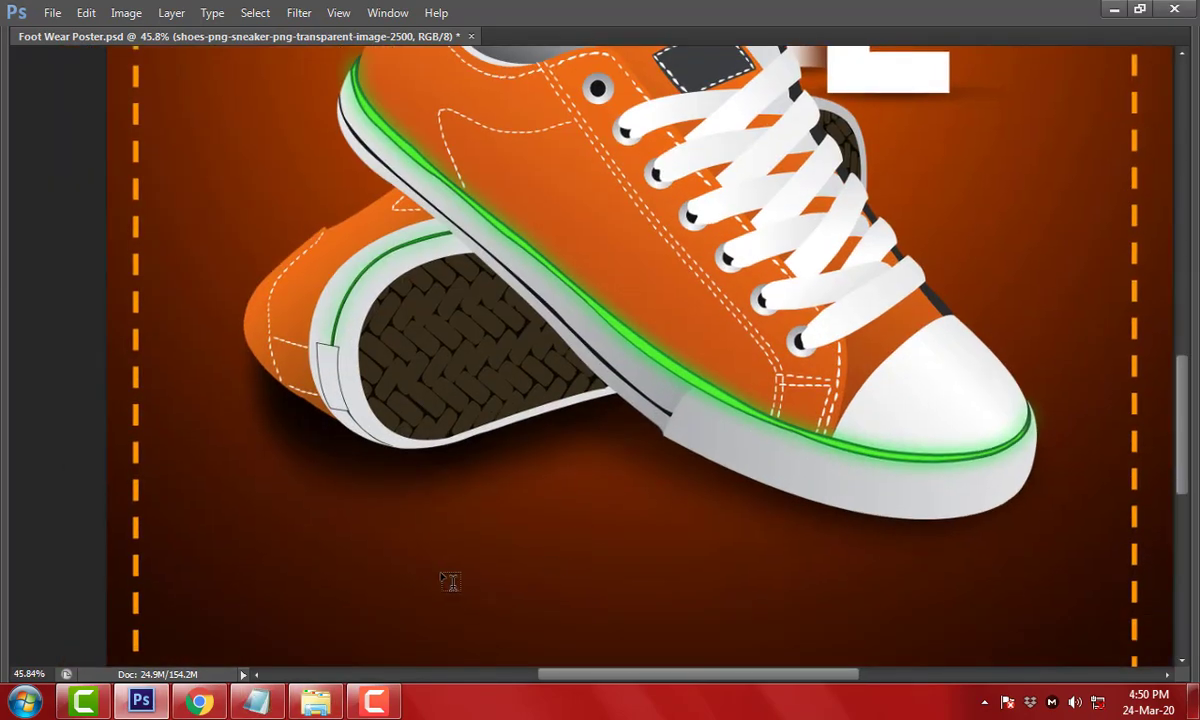
pyautogui.hotkey('ctrl', 'v')
pyautogui.moveTo(460, 566); pyautogui.dragTo(662, 470)
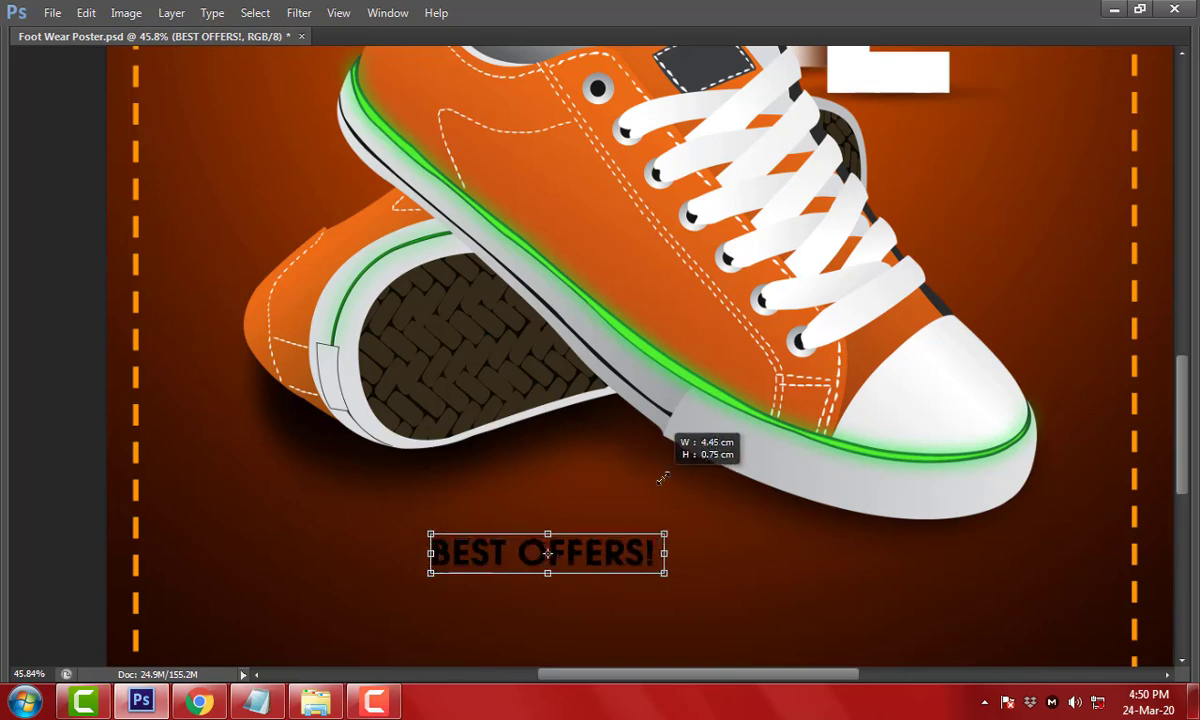
pyautogui.press('Return')
pyautogui.moveTo(573, 563)
pyautogui.mouseDown()
pyautogui.moveTo(580, 503)
pyautogui.moveTo(620, 533)
pyautogui.mouseUp()
# Alt-drag a copy of BEST OFFERS! below it and replace its text with 'UPTO 50% OFF'
pyautogui.hotkey('ctrl', '-')
pyautogui.click(257, 700)
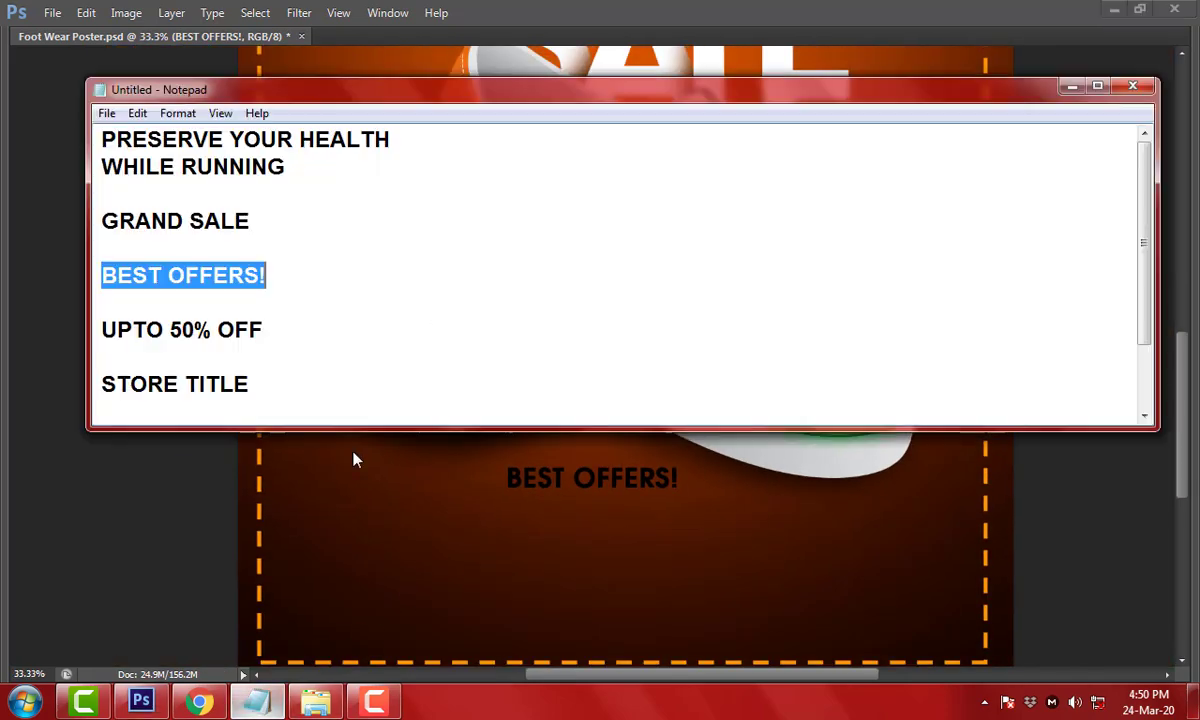
pyautogui.moveTo(268, 329); pyautogui.dragTo(101, 329)
pyautogui.click(153, 485)
pyautogui.hotkey('ctrl', '+')
pyautogui.moveTo(646, 385); pyautogui.dragTo(646, 503)
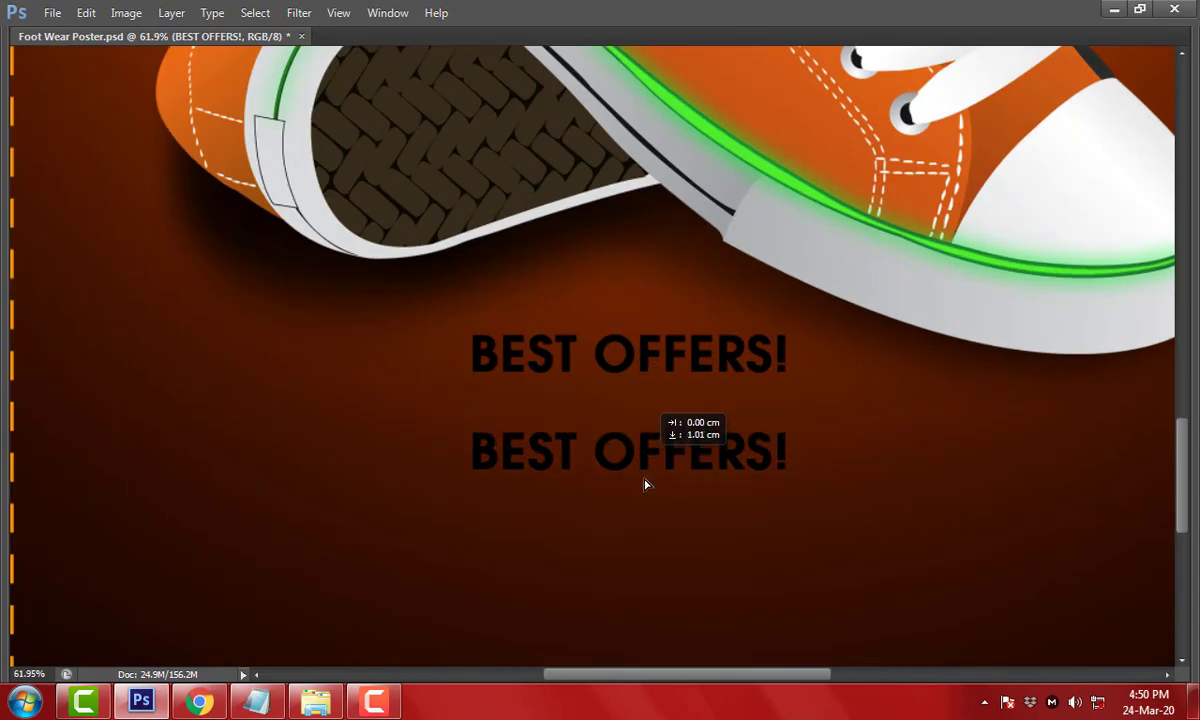
pyautogui.press('t')
pyautogui.click(715, 470)
pyautogui.hotkey('ctrl', 'a')
pyautogui.hotkey('ctrl', 'v')
pyautogui.hotkey('ctrl', 'Return')
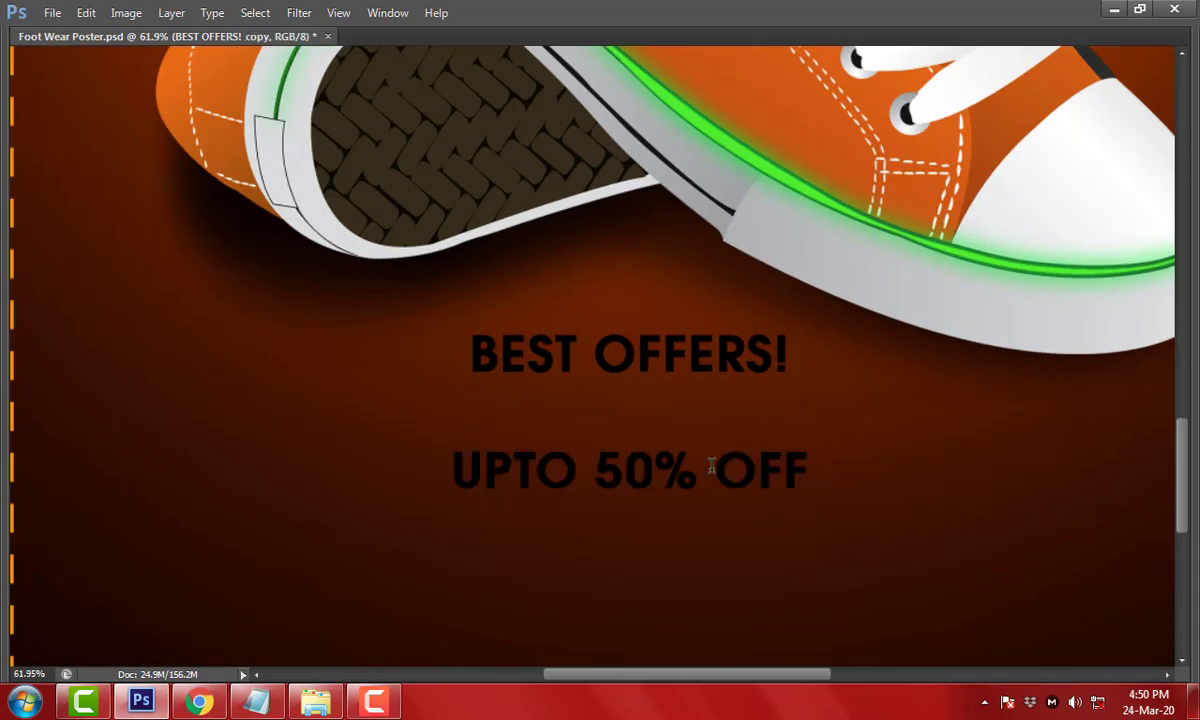
# Select all of the BEST OFFERS! text and show its character settings
pyautogui.moveTo(723, 344); pyautogui.dragTo(690, 432)
pyautogui.click(707, 433)
pyautogui.hotkey('ctrl', 'a')
pyautogui.hotkey('ctrl', 't')
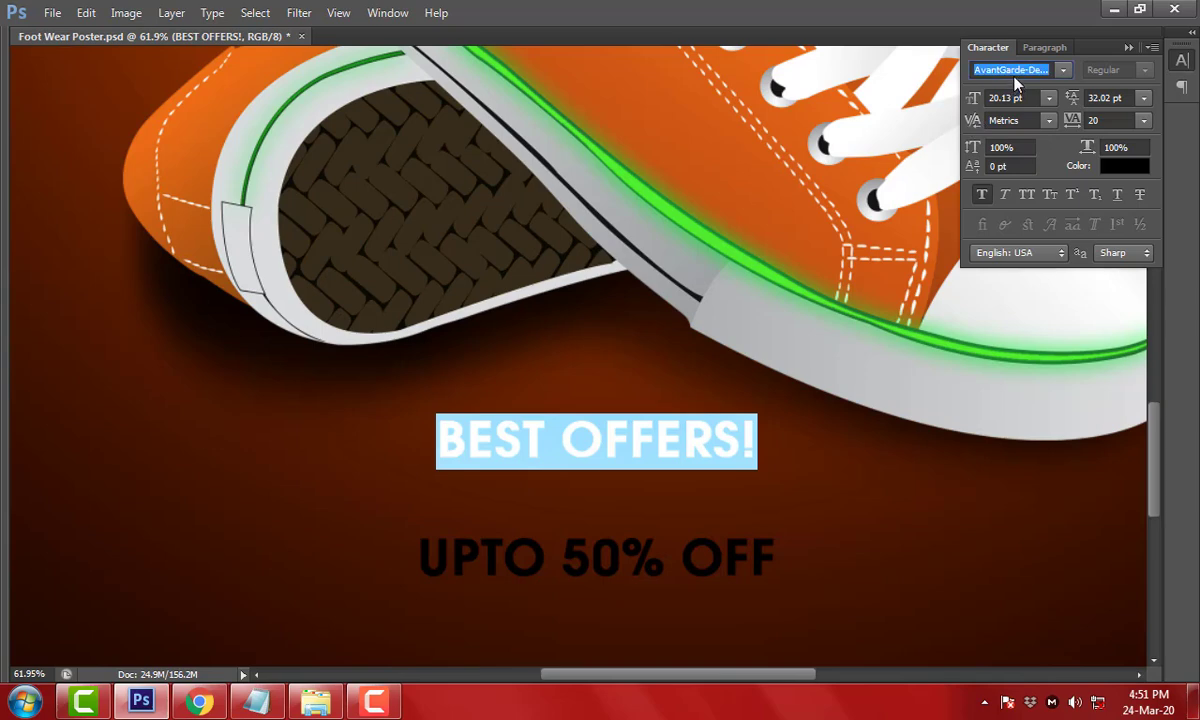
# Change the BEST OFFERS! font to Bartholomew
pyautogui.press('Down')
pyautogui.press('Down')
pyautogui.press('Down')
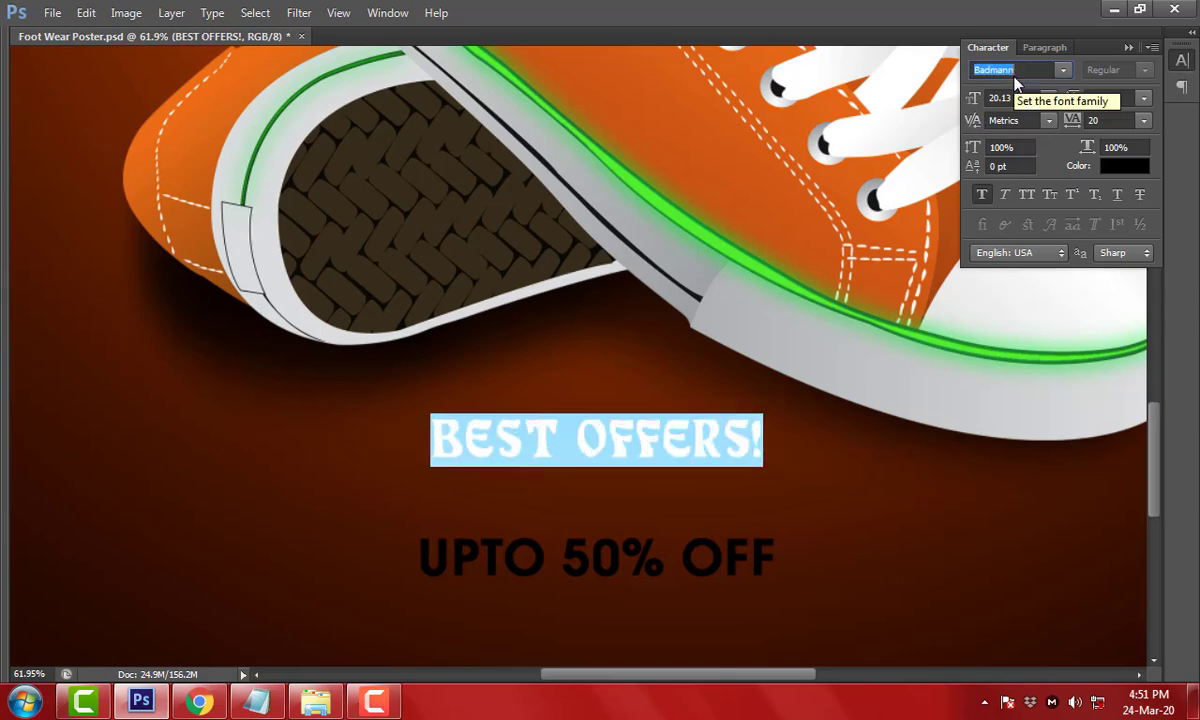
pyautogui.press('Down')
pyautogui.press('Down')
pyautogui.press('Down')
pyautogui.press('Down')
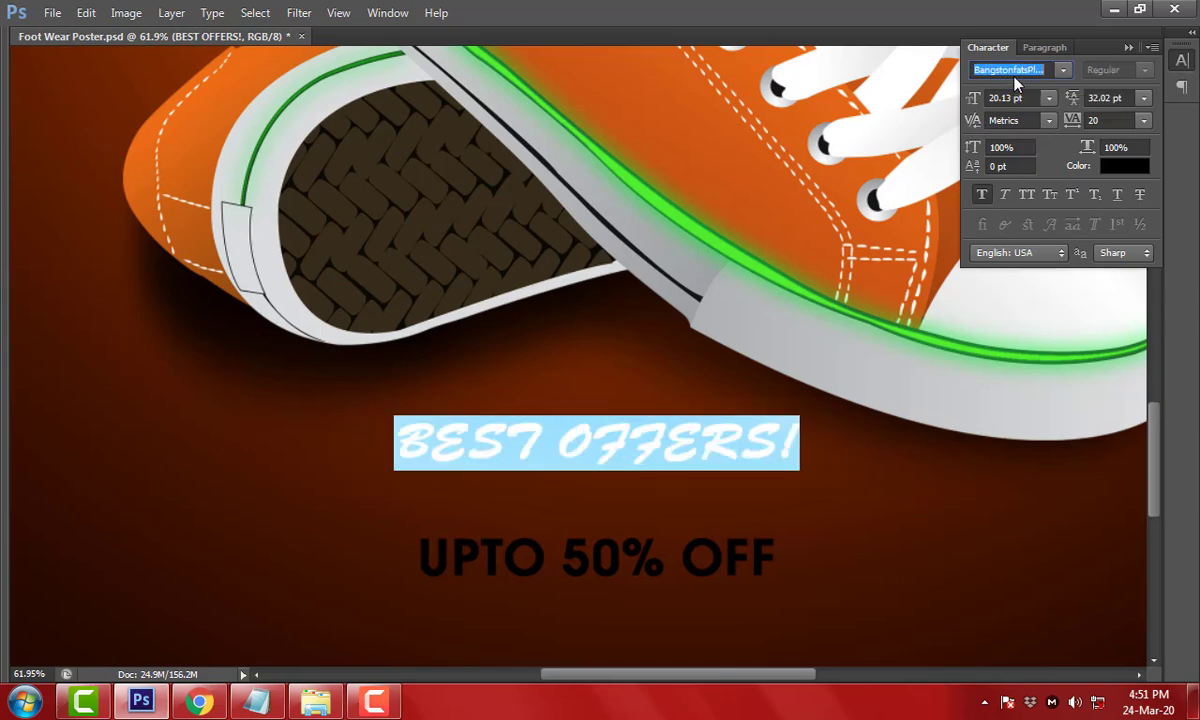
pyautogui.press('Down')
pyautogui.press('Down')
pyautogui.press('Down')
pyautogui.press('Down')
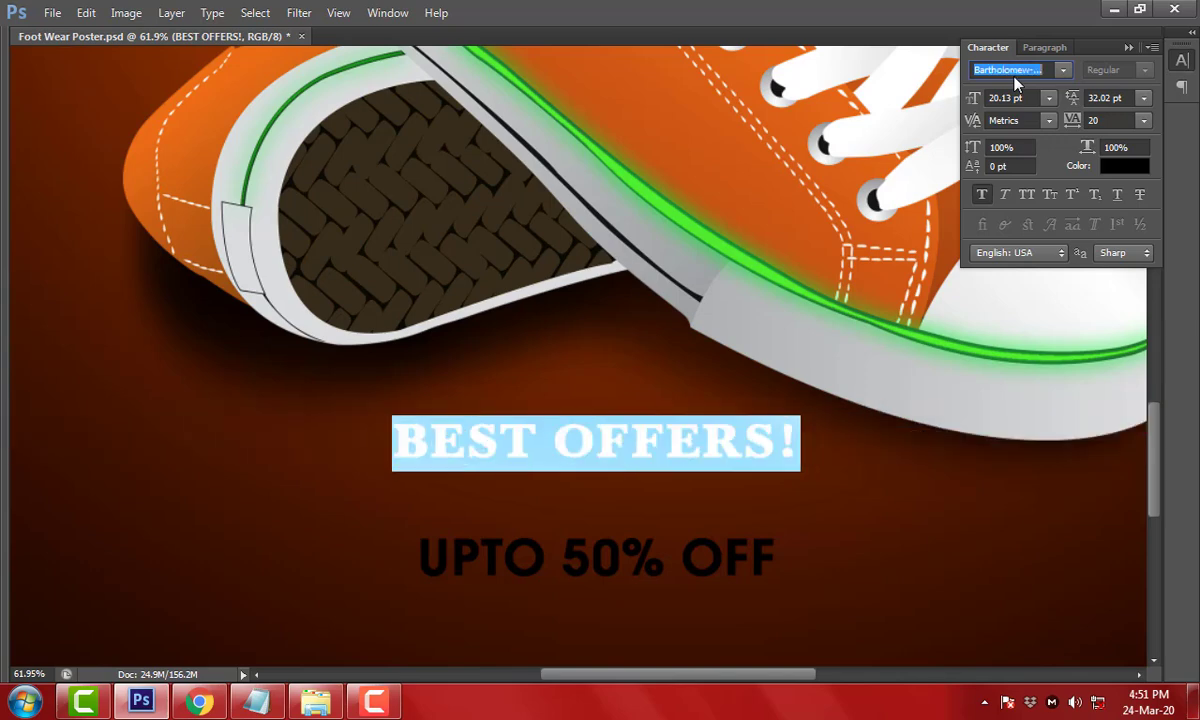
pyautogui.press('Down')
pyautogui.press('Down')
pyautogui.hotkey('ctrl', 'Return')
pyautogui.press('Tab')
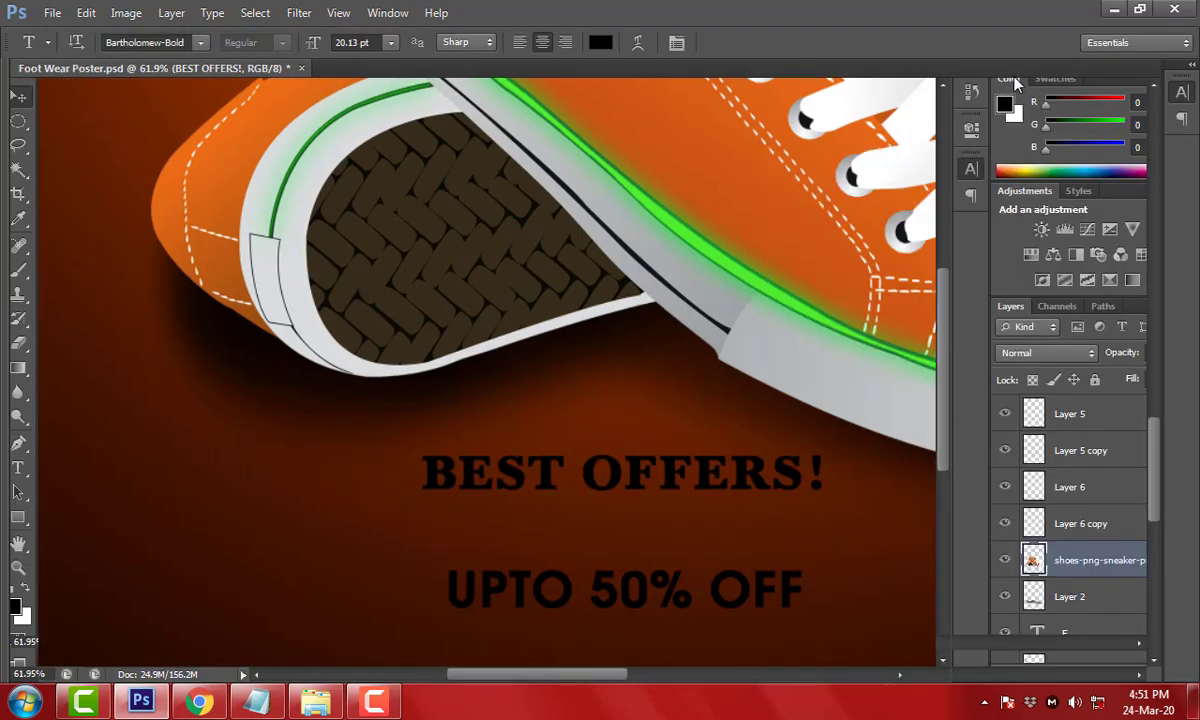
pyautogui.press('Tab')
# Reposition BEST OFFERS! to the right, beside the shoe laces
pyautogui.moveTo(783, 428)
pyautogui.mouseDown()
pyautogui.moveTo(601, 447)
pyautogui.moveTo(389, 447)
pyautogui.mouseUp()
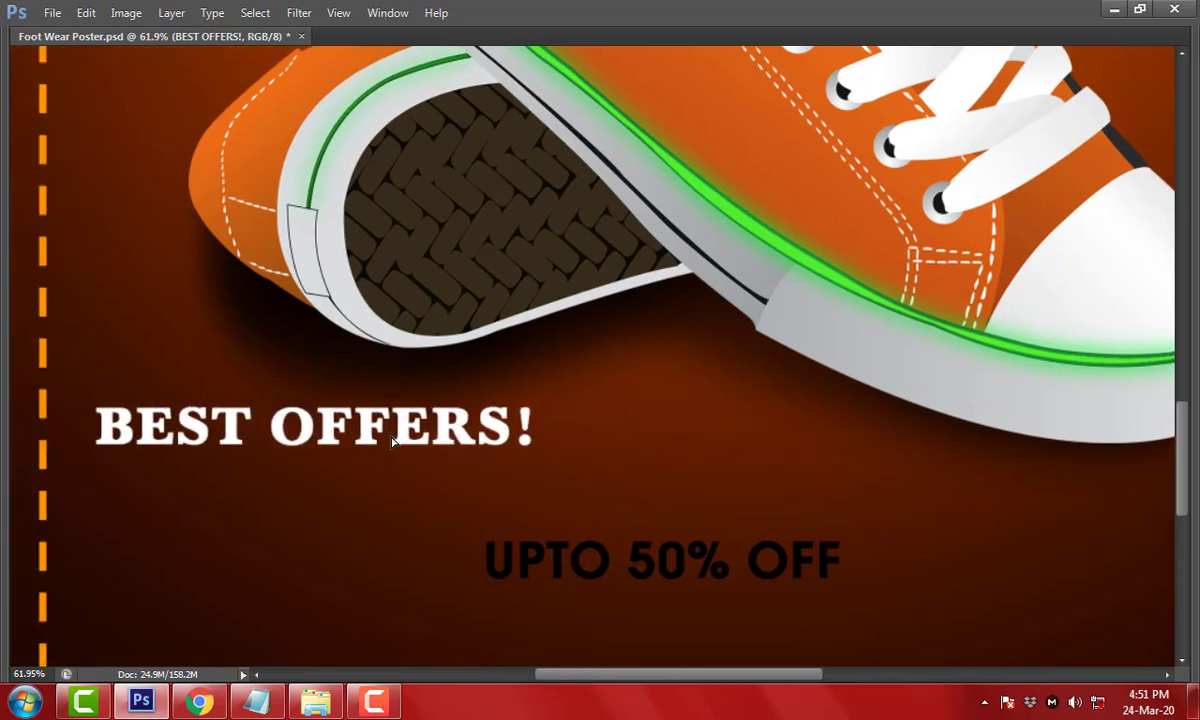
pyautogui.hotkey('ctrl', '-')
pyautogui.hotkey('ctrl', '-')
pyautogui.hotkey('ctrl', '-')
pyautogui.moveTo(610, 379); pyautogui.dragTo(850, 228)
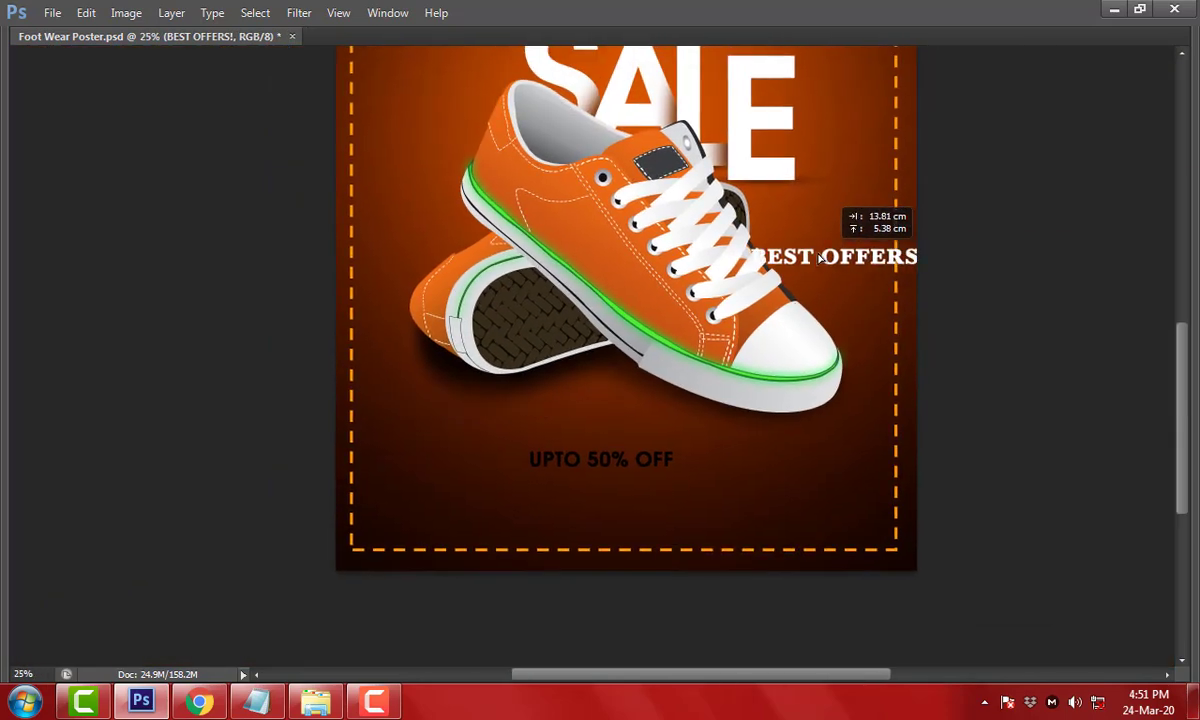
pyautogui.scroll(8, 870, 332)
pyautogui.moveTo(870, 332); pyautogui.dragTo(766, 360)
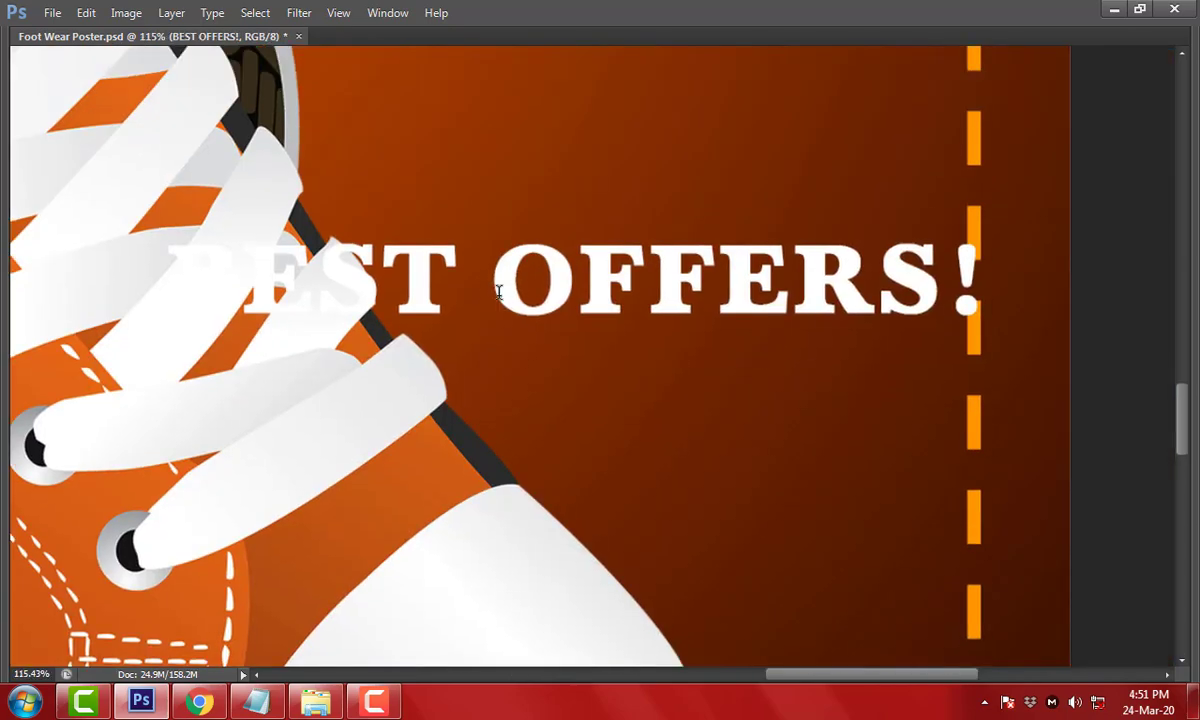
pyautogui.moveTo(498, 290); pyautogui.dragTo(333, 445)
pyautogui.scroll(-2, 488, 290)
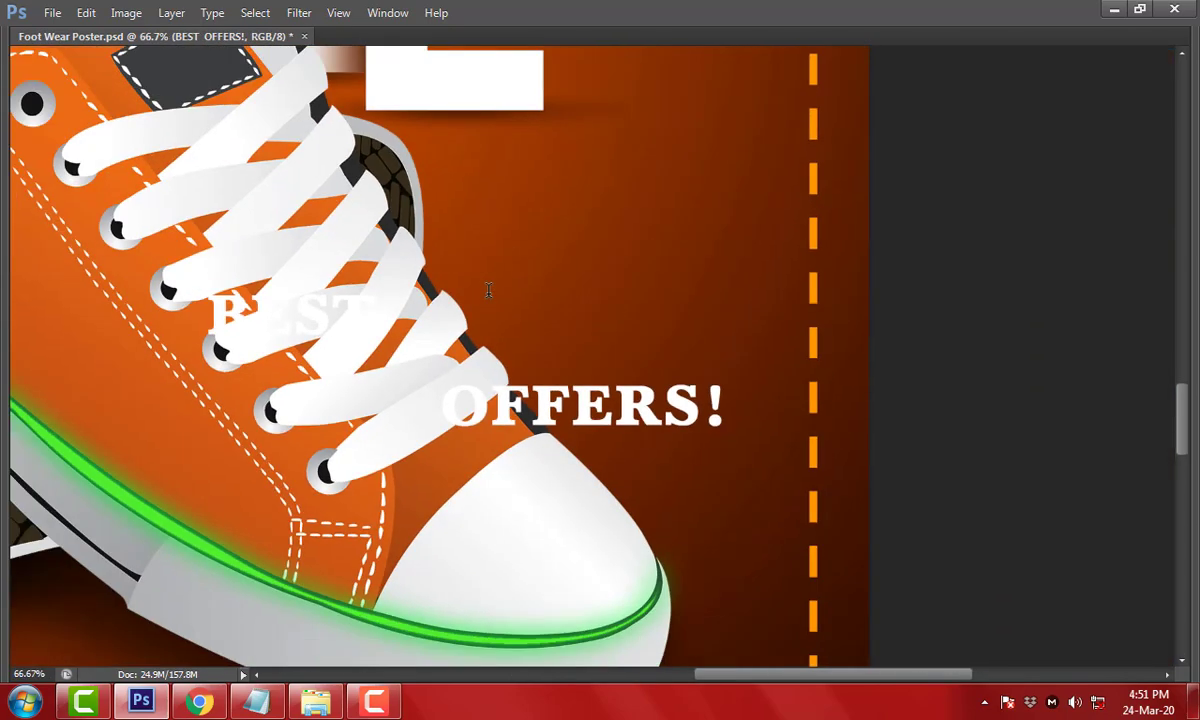
pyautogui.moveTo(490, 290); pyautogui.dragTo(652, 366)
# Break the heading into BEST centred above OFFERS! and shift it left
pyautogui.press('BackSpace')
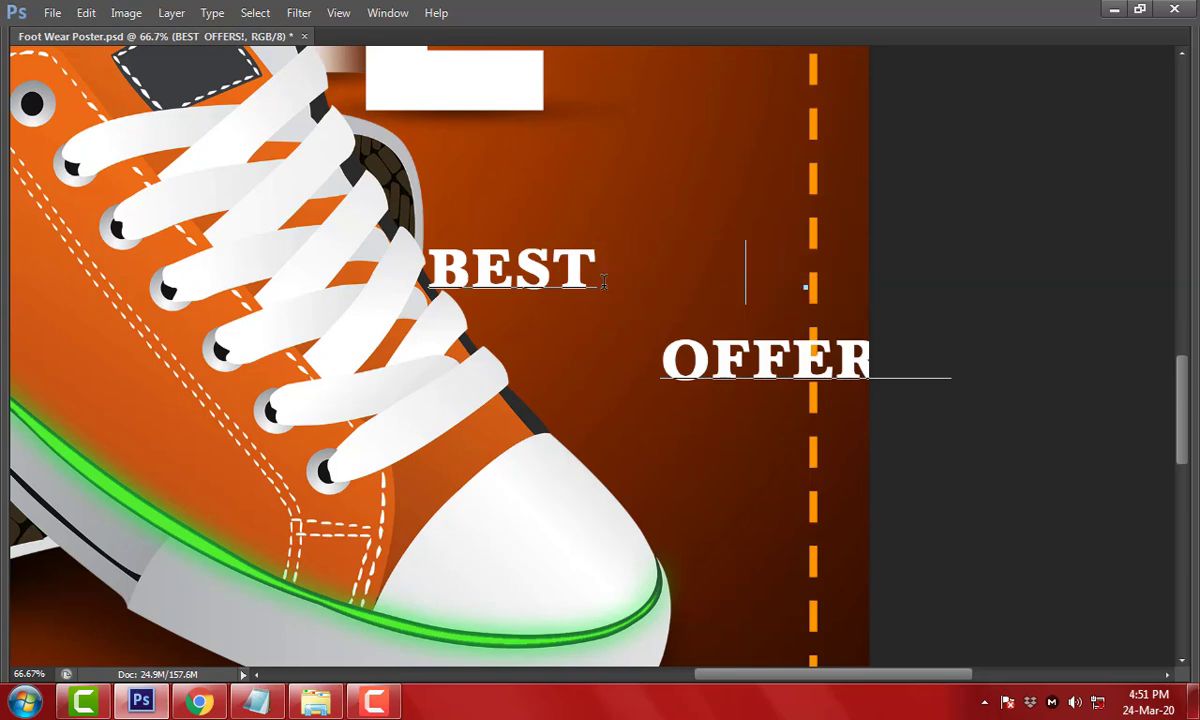
pyautogui.hotkey('ctrl', 'shift', 'c')
pyautogui.hotkey('ctrl', 'a')
pyautogui.hotkey('ctrl', 'Return')
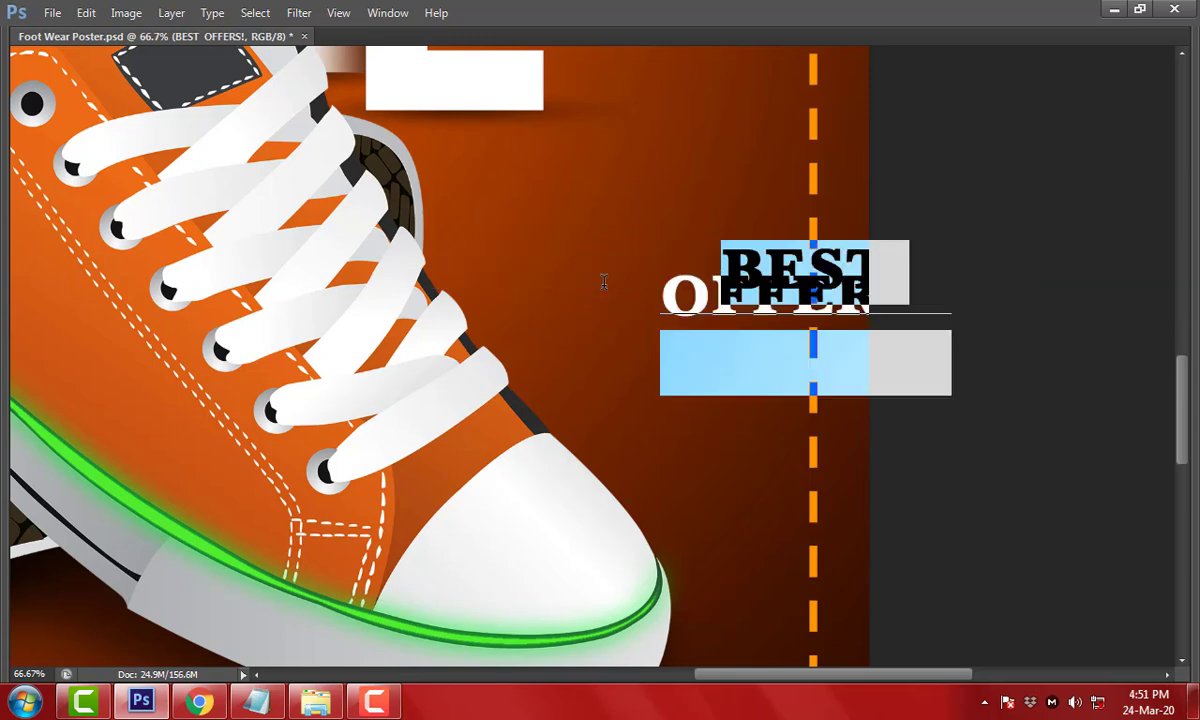
pyautogui.moveTo(605, 280); pyautogui.dragTo(638, 338)
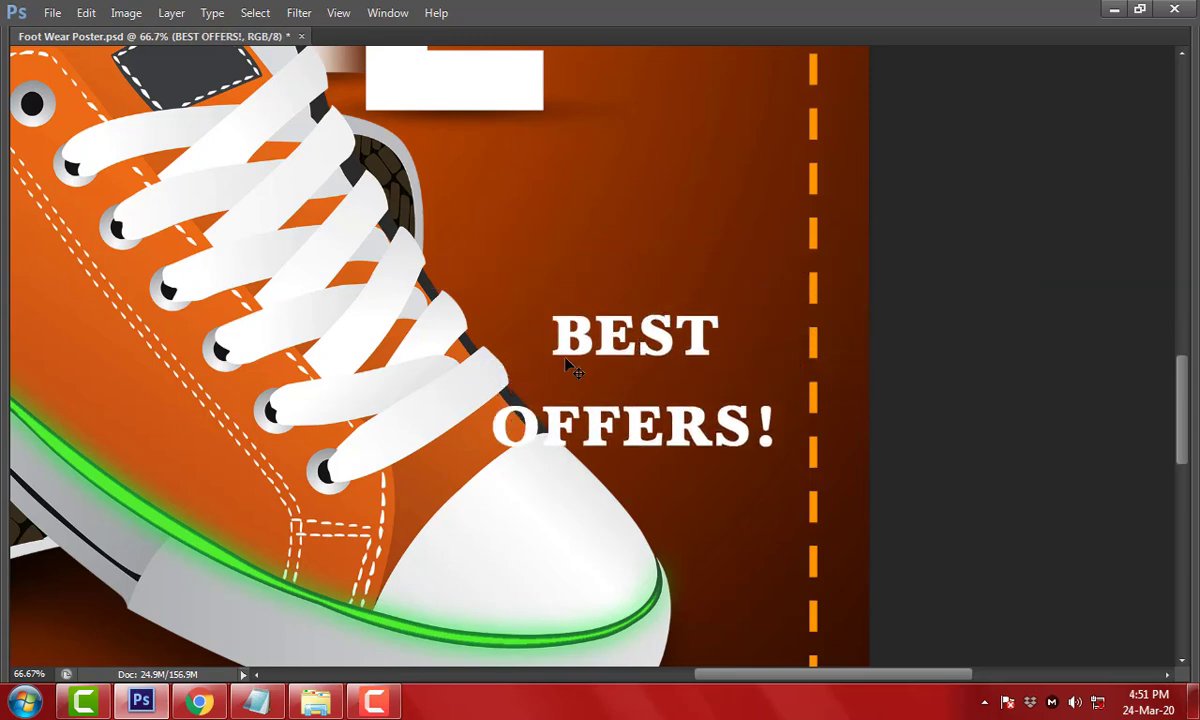
# Tighten the heading's line spacing, lower it slightly, and marquee a rectangle around it
pyautogui.scroll(3, 637, 382)
pyautogui.click(881, 513)
pyautogui.hotkey('ctrl', 'a')
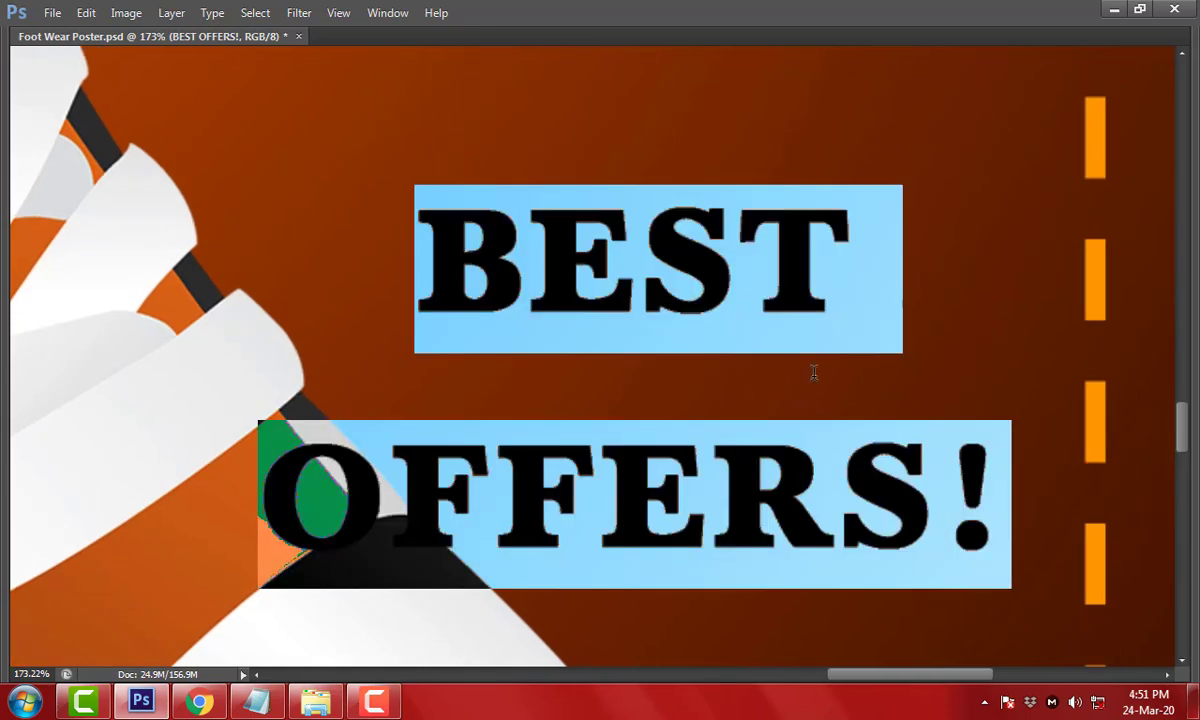
pyautogui.hotkey('ctrl', 't')
pyautogui.write('28.77')
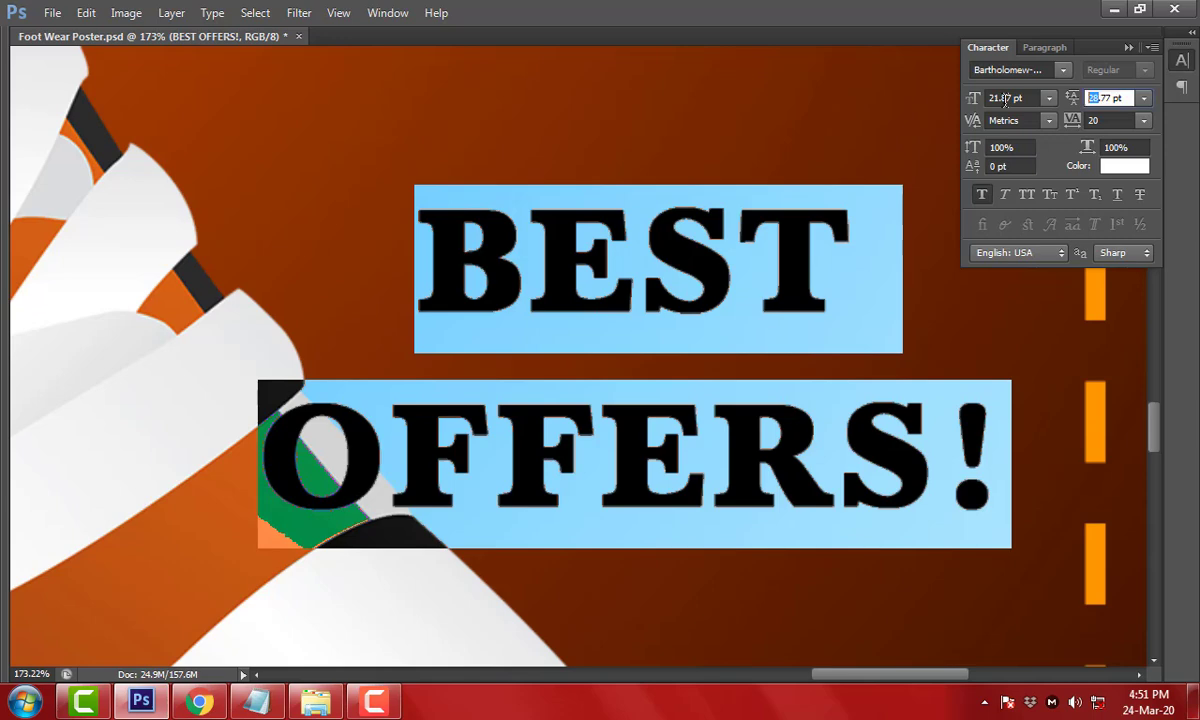
pyautogui.write('21')
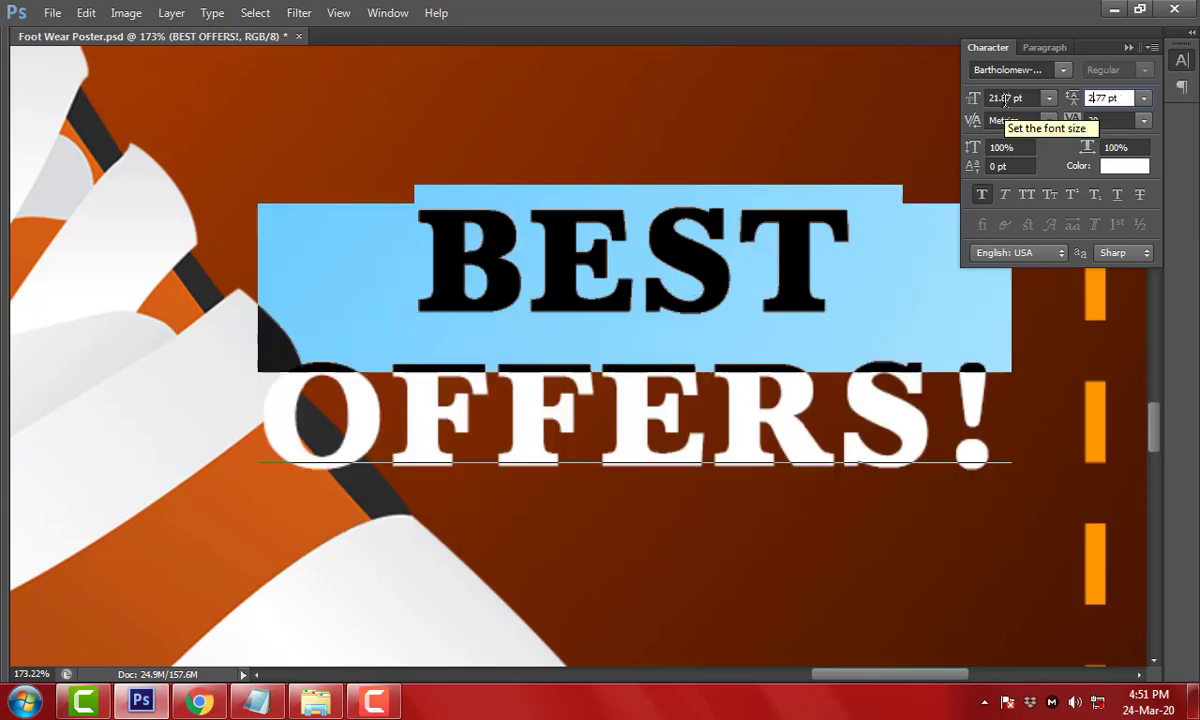
pyautogui.hotkey('ctrl', 'Return')
pyautogui.hotkey('ctrl', '1')
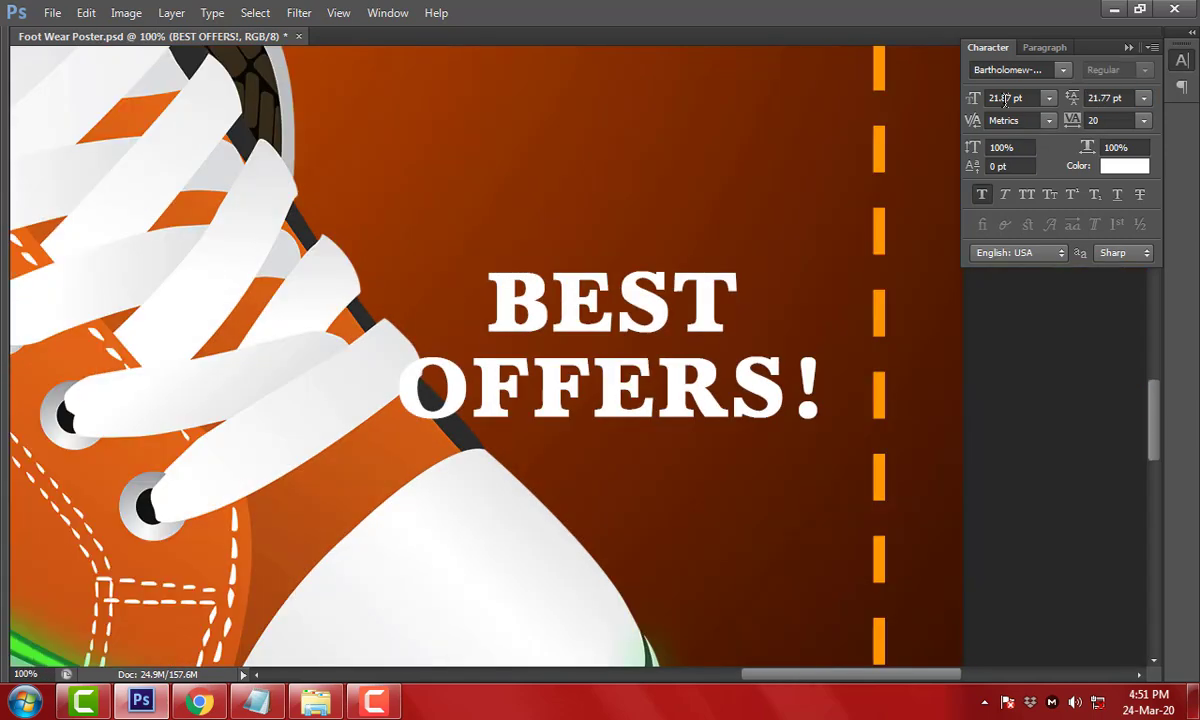
pyautogui.moveTo(622, 400)
pyautogui.mouseDown()
pyautogui.moveTo(600, 380)
pyautogui.moveTo(638, 448)
pyautogui.mouseUp()
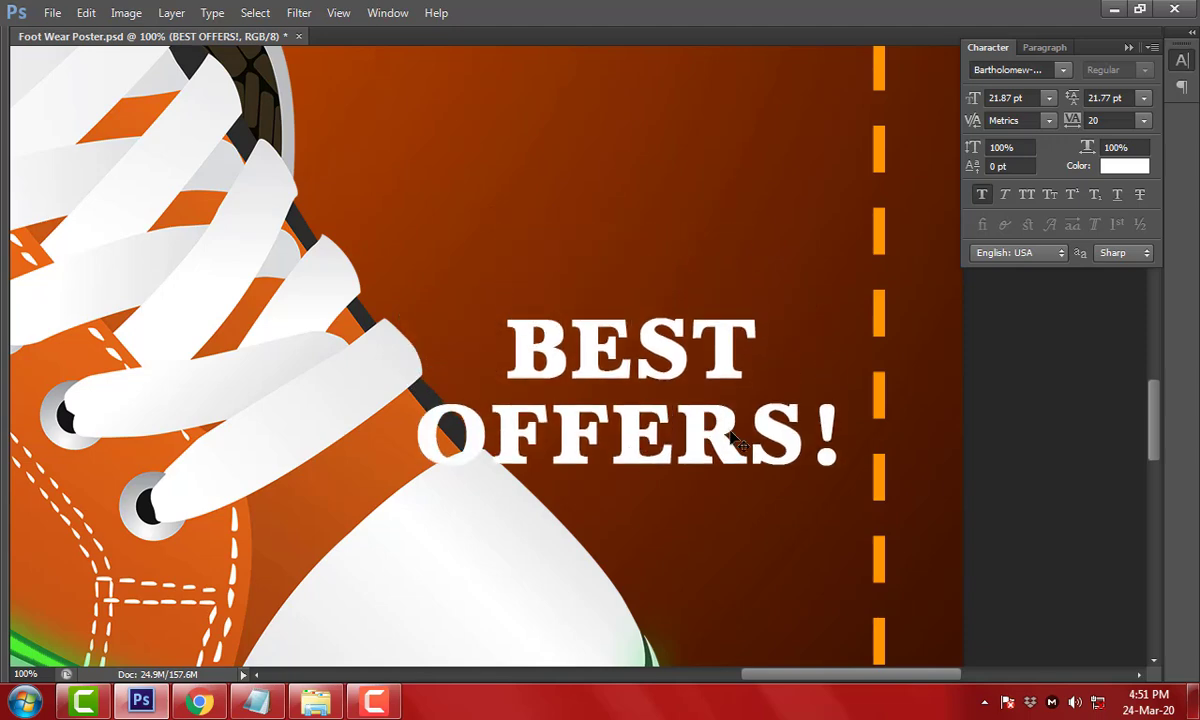
pyautogui.moveTo(340, 286); pyautogui.dragTo(1012, 489)
# Fill the marquee on a new layer with shoe-sampled orange, darken it with Curves, and send it behind the text
pyautogui.hotkey('ctrl', 'shift', 'alt', 'n')
pyautogui.hotkey('alt', 'BackSpace')
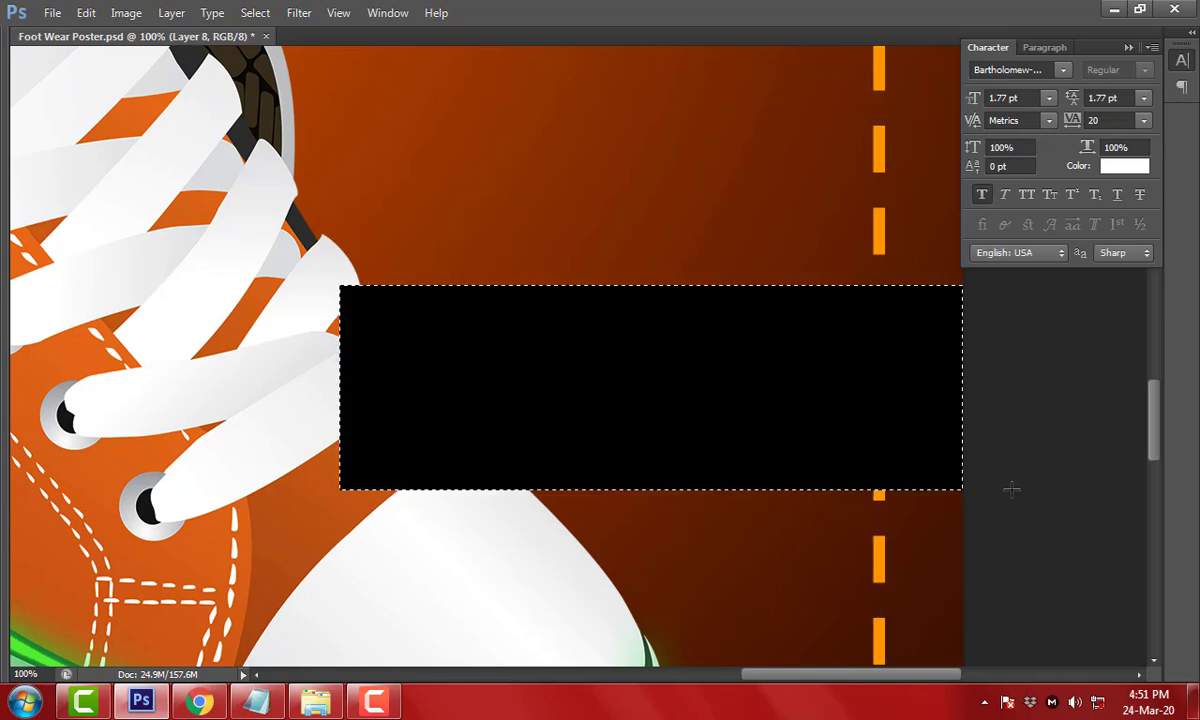
pyautogui.hotkey('ctrl', 'BackSpace')
pyautogui.press('Delete')
pyautogui.click(887, 383)
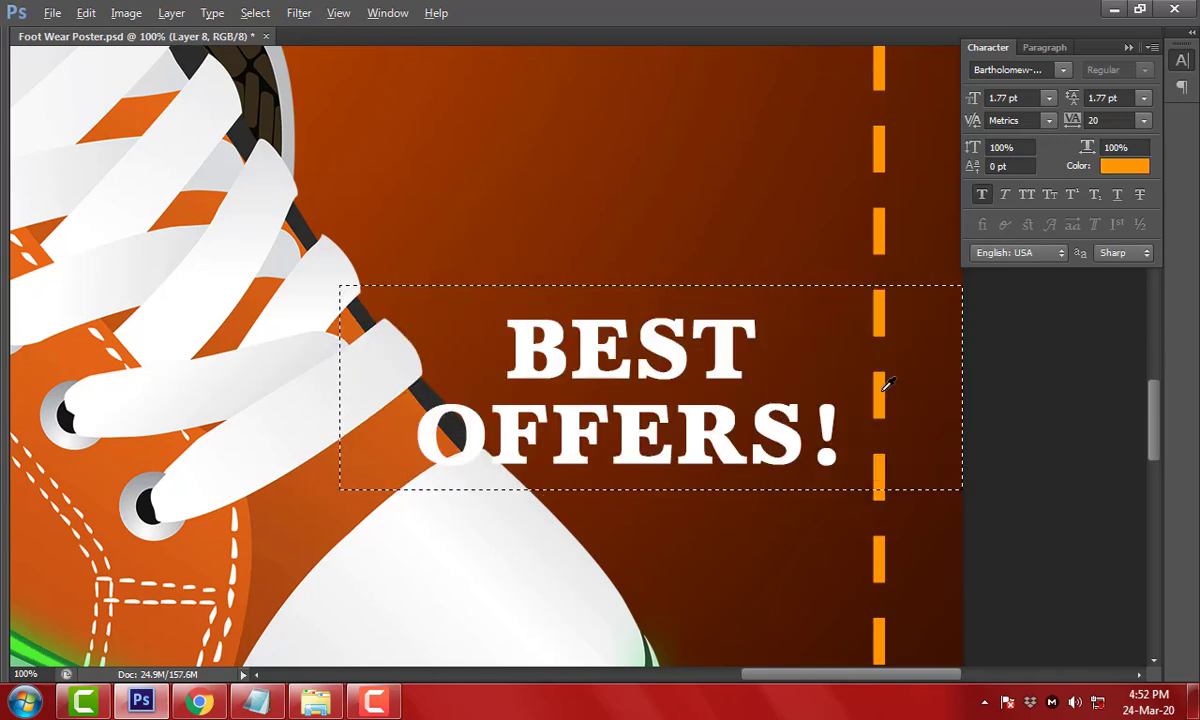
pyautogui.hotkey('alt', 'BackSpace')
pyautogui.hotkey('ctrl', 'm')
pyautogui.moveTo(705, 336)
pyautogui.mouseDown()
pyautogui.moveTo(718, 383)
pyautogui.moveTo(736, 363)
pyautogui.moveTo(762, 366)
pyautogui.mouseUp()
pyautogui.press('Return')
pyautogui.hotkey('ctrl', '[')
pyautogui.hotkey('ctrl', '[')
# Free Transform the BEST OFFERS! text to a smaller size
pyautogui.hotkey('ctrl', 't')
pyautogui.moveTo(884, 293); pyautogui.dragTo(826, 312)
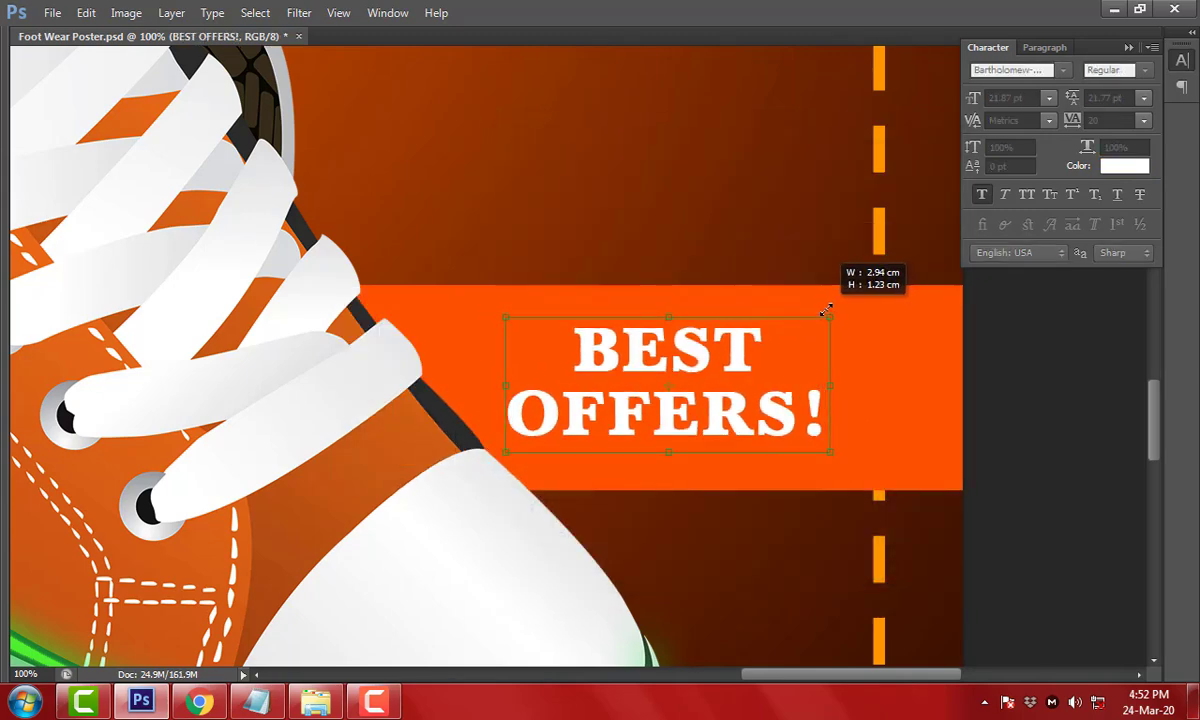
pyautogui.press('Return')
pyautogui.moveTo(735, 318); pyautogui.dragTo(729, 295)
pyautogui.scroll(-2, 676, 365)
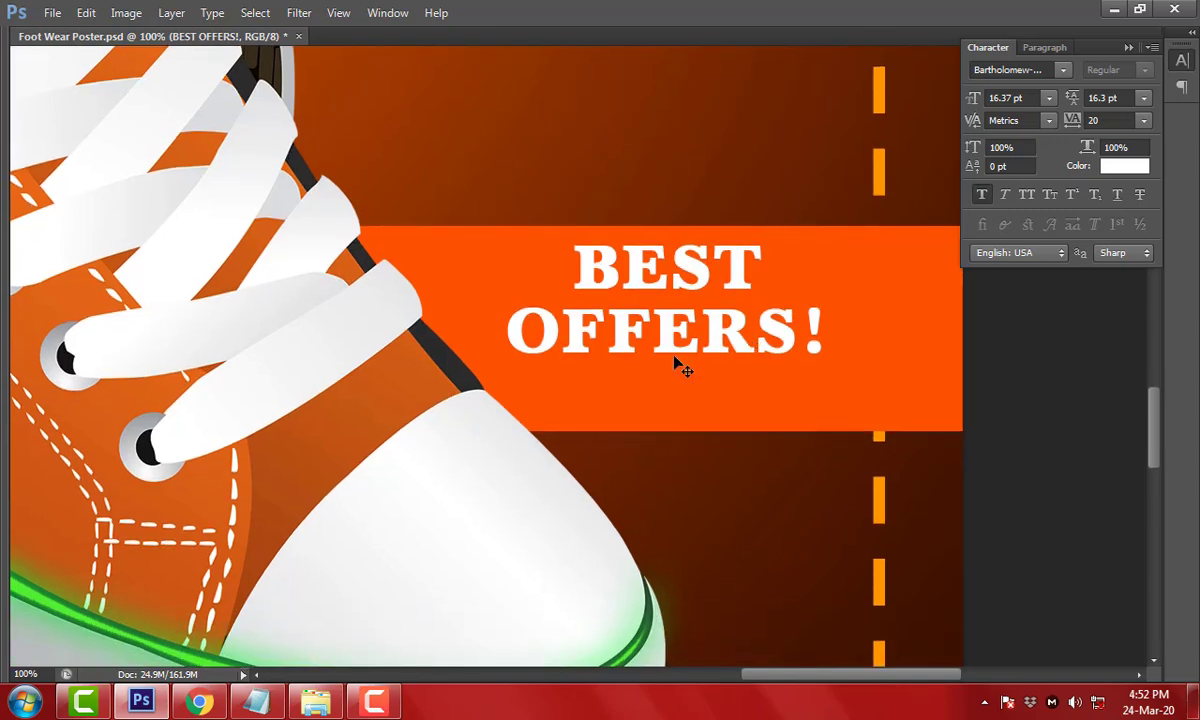
# Select the orange bar's layer and set up a dark brown brush at about 150 px
pyautogui.press('Tab')
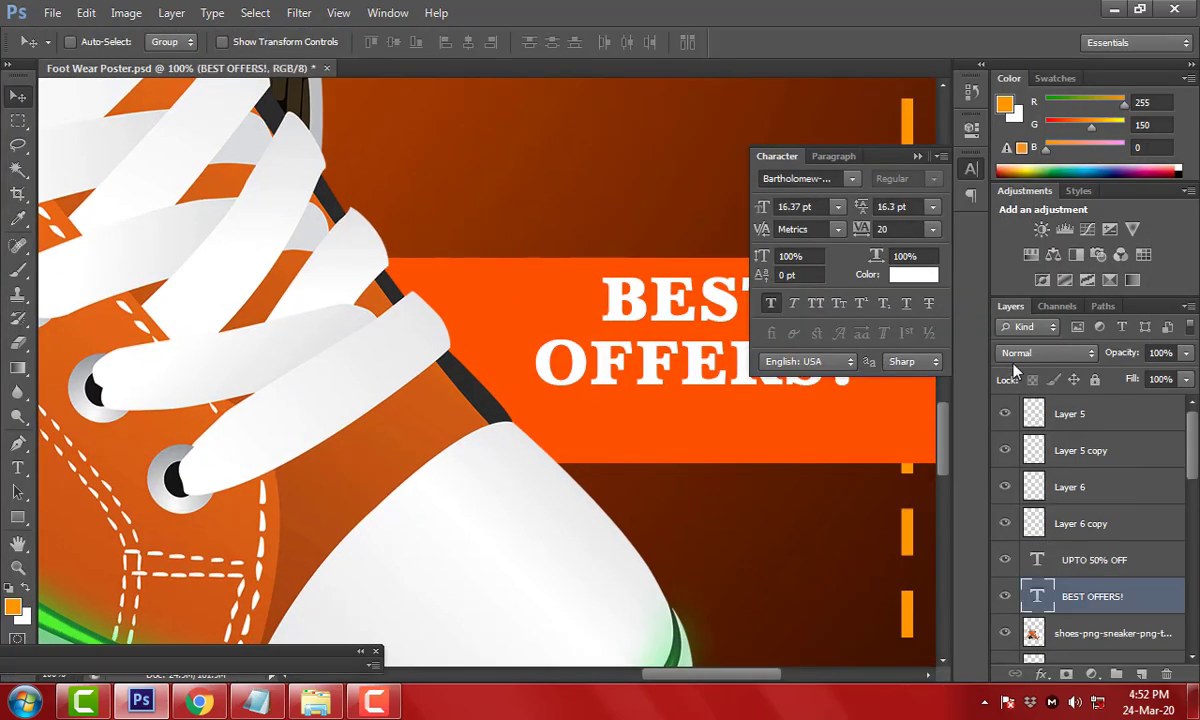
pyautogui.keyDown('ctrl'); pyautogui.click(848, 450); pyautogui.keyUp('ctrl')
pyautogui.press('b')
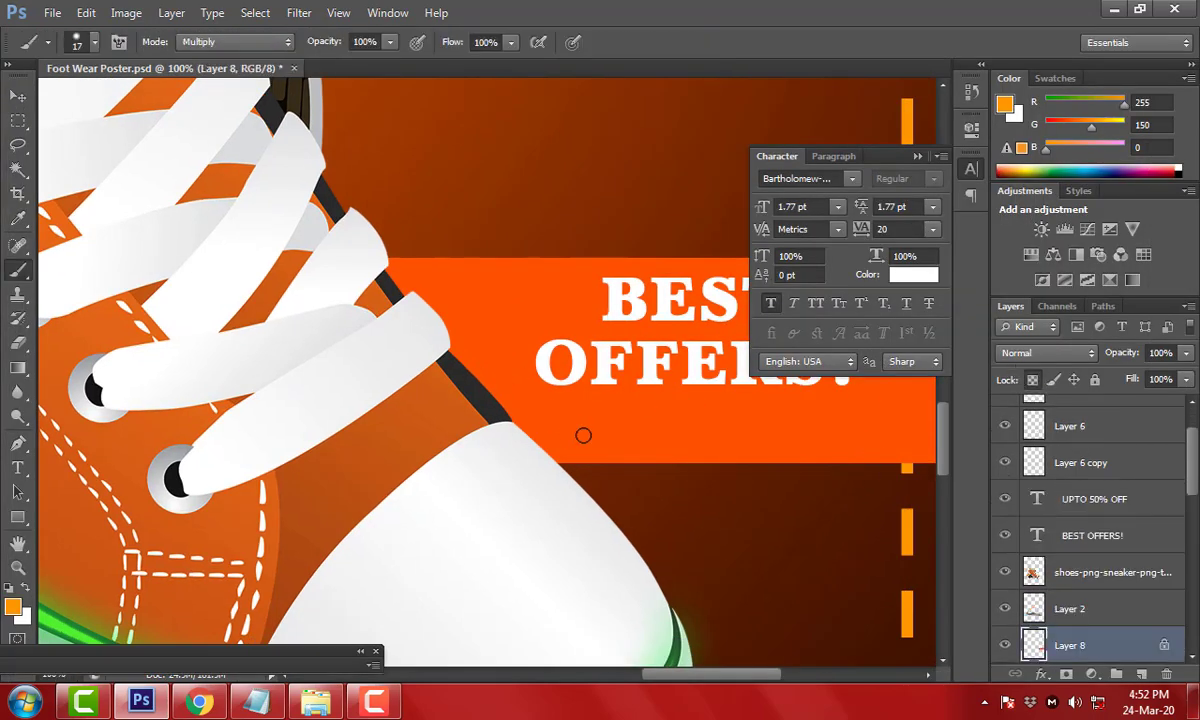
pyautogui.keyDown('alt'); pyautogui.click(760, 578); pyautogui.keyUp('alt')
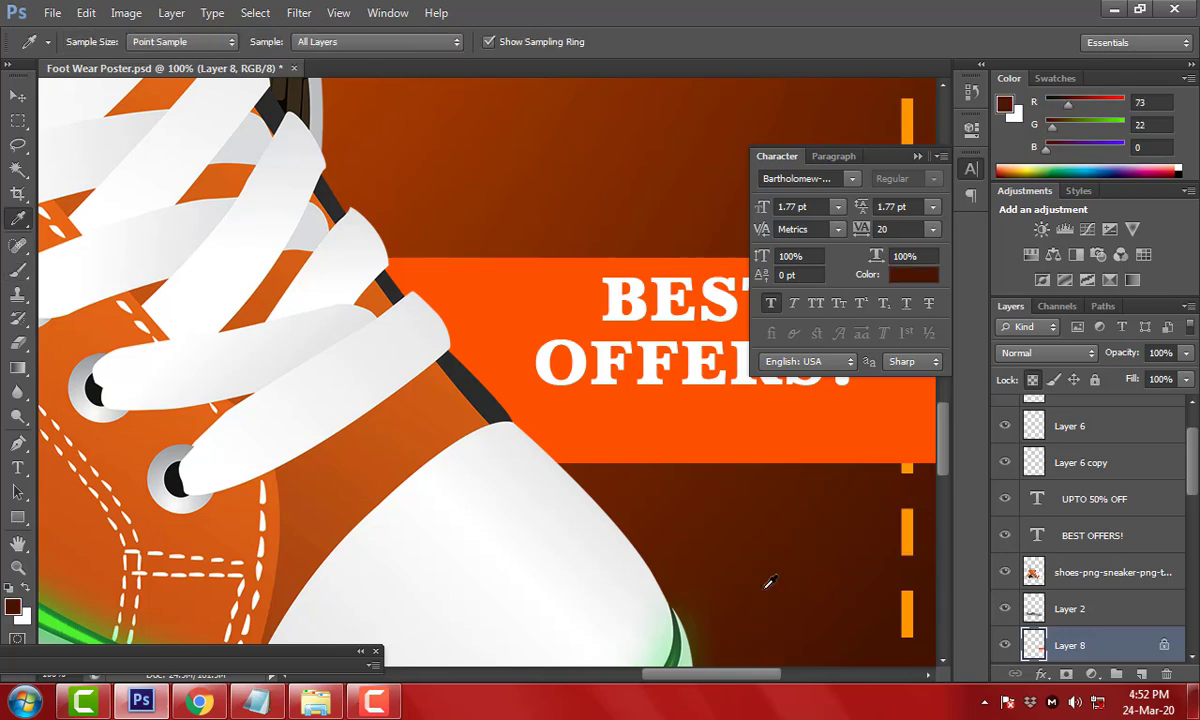
pyautogui.keyDown('alt'); pyautogui.rightClick(595, 471); pyautogui.keyUp('alt')
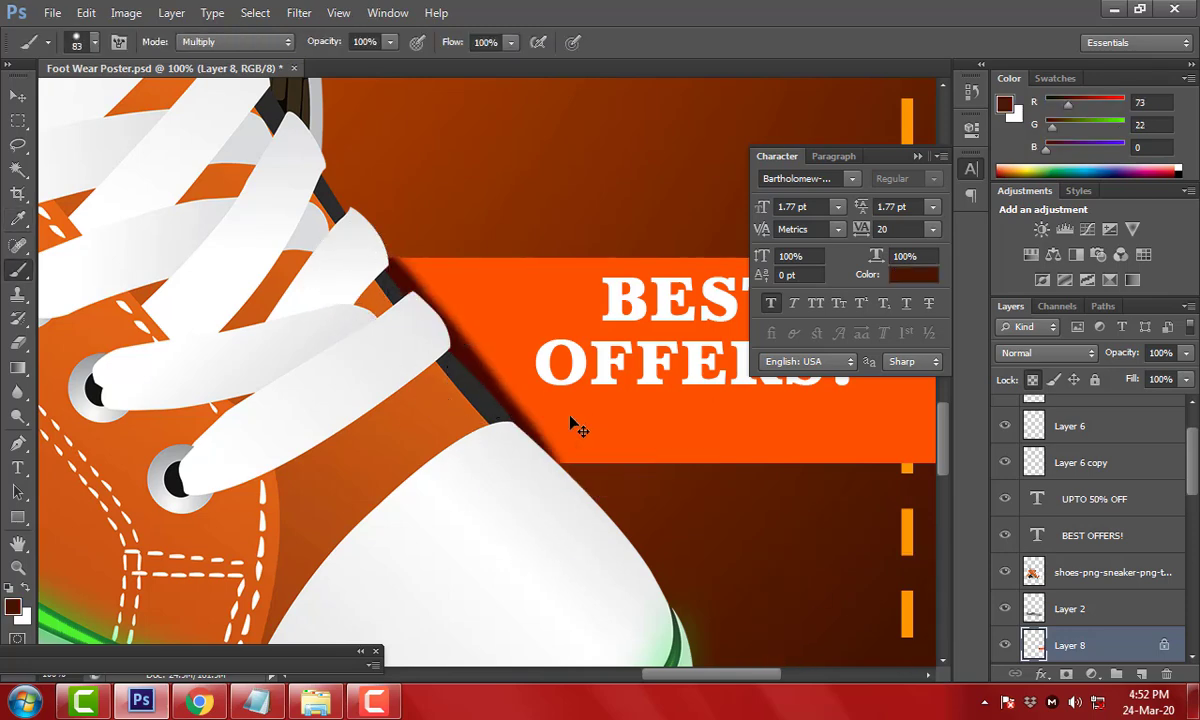
pyautogui.keyDown('alt'); pyautogui.rightClick(600, 421); pyautogui.keyUp('alt')
pyautogui.moveTo(600, 343); pyautogui.dragTo(613, 209)
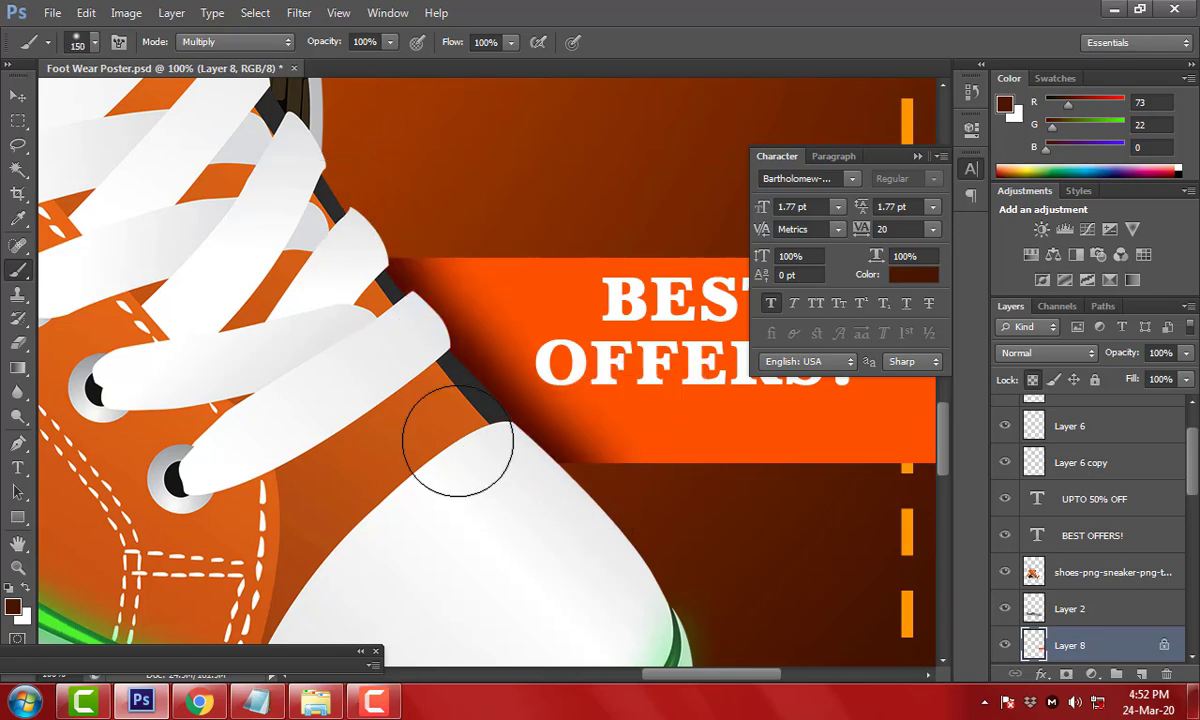
pyautogui.press(']')
pyautogui.press(']')
pyautogui.press(']')
pyautogui.press('Tab')
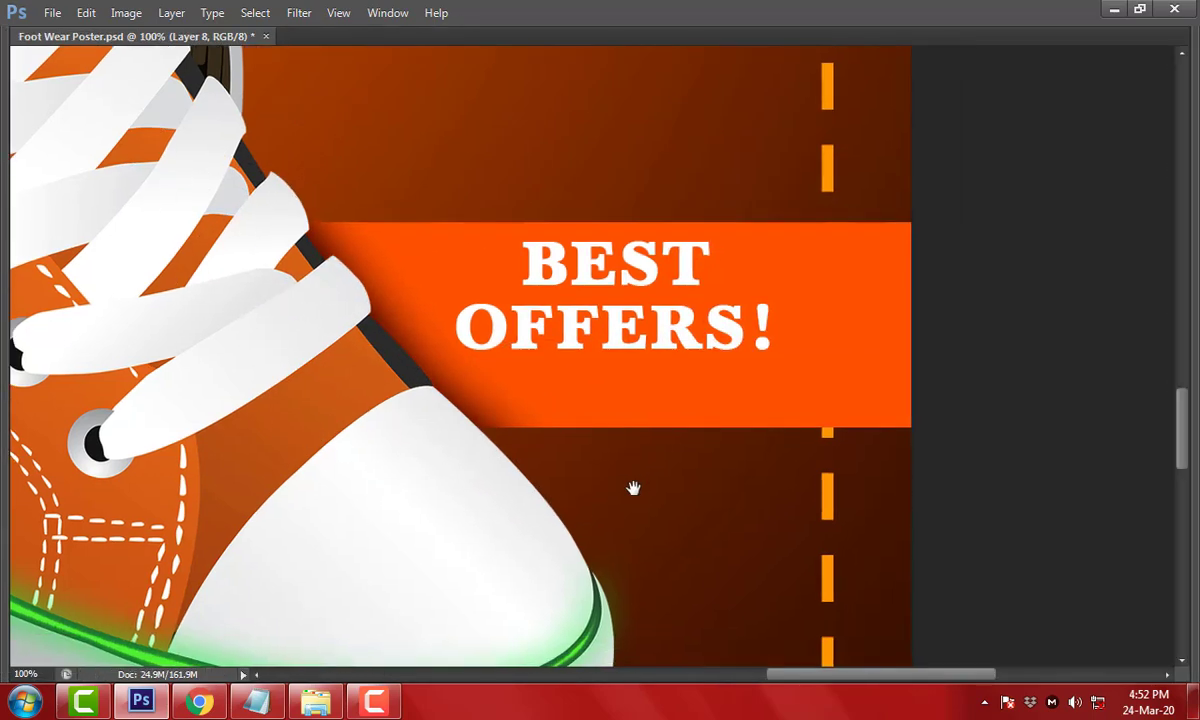
# Give the BEST OFFERS! text a Drop Shadow layer style
pyautogui.keyDown('ctrl'); pyautogui.click(645, 342); pyautogui.keyUp('ctrl')
pyautogui.moveTo(645, 342); pyautogui.dragTo(651, 342)
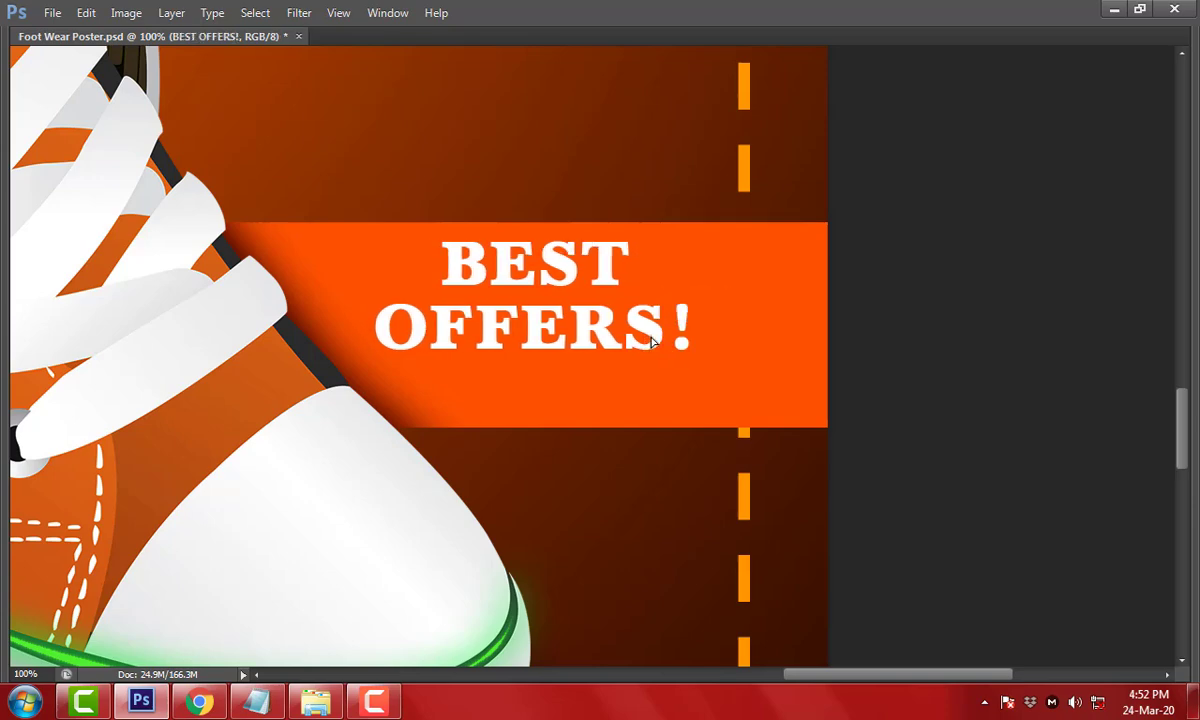
pyautogui.hotkey('ctrl', 'alt', 'b')
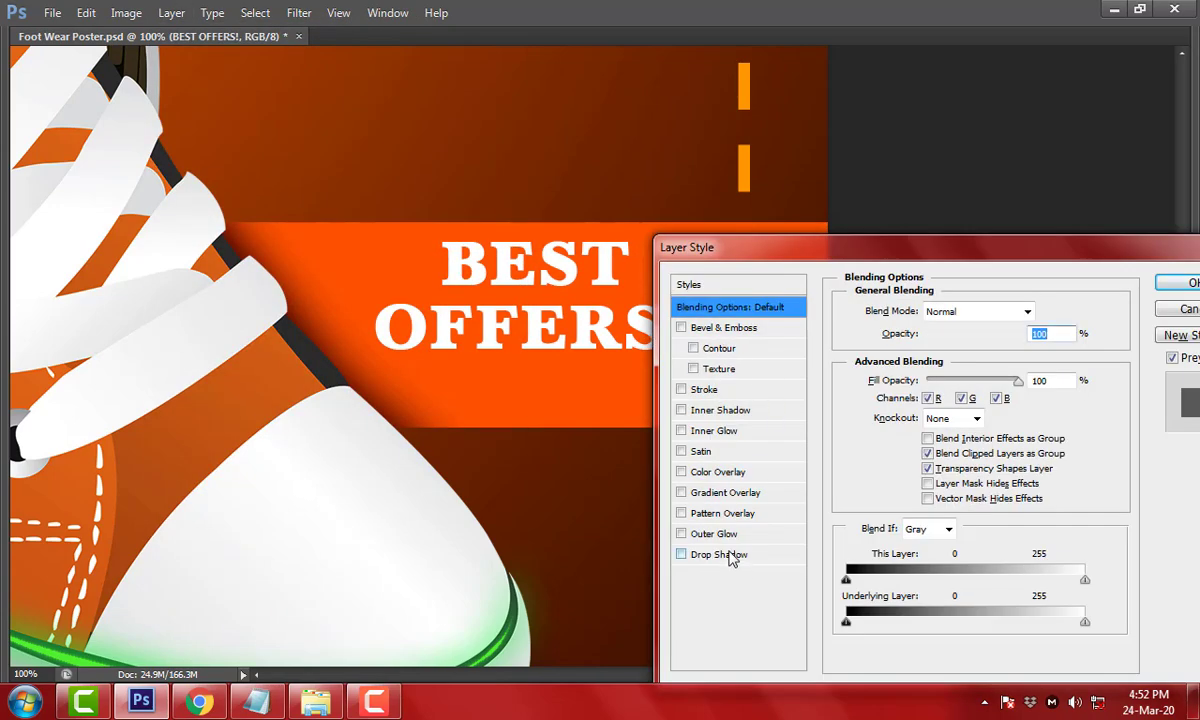
pyautogui.click(725, 555)
pyautogui.press('Return')
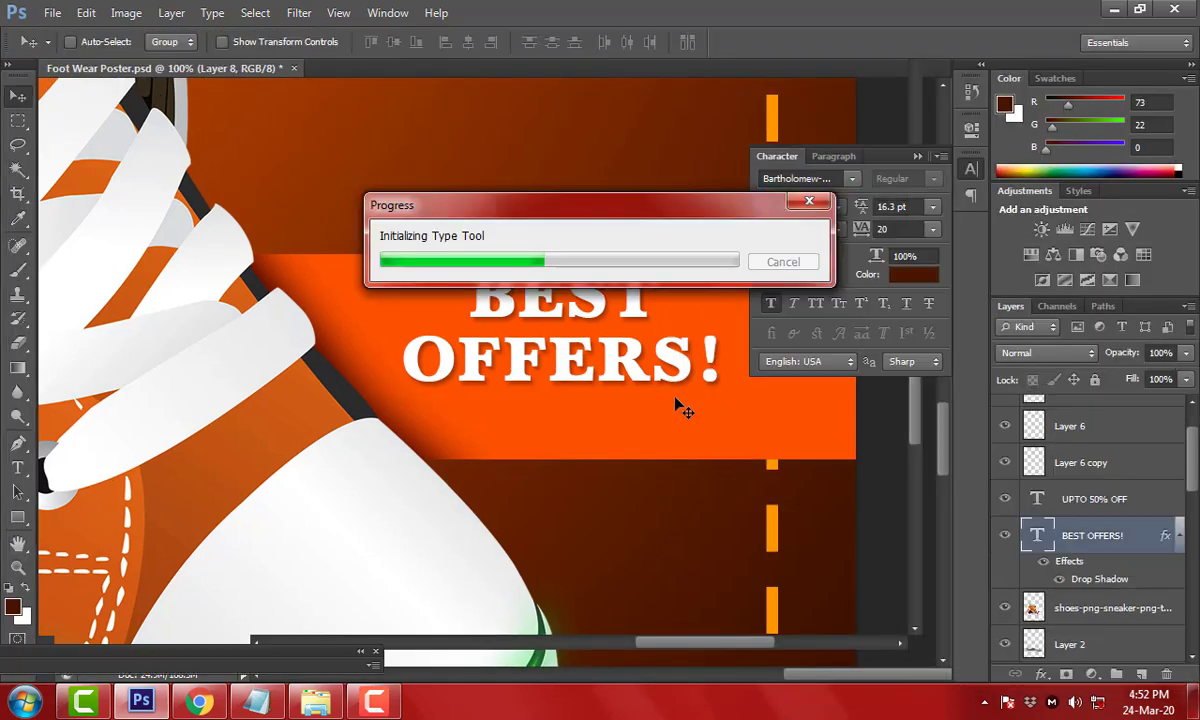
pyautogui.press('Tab')
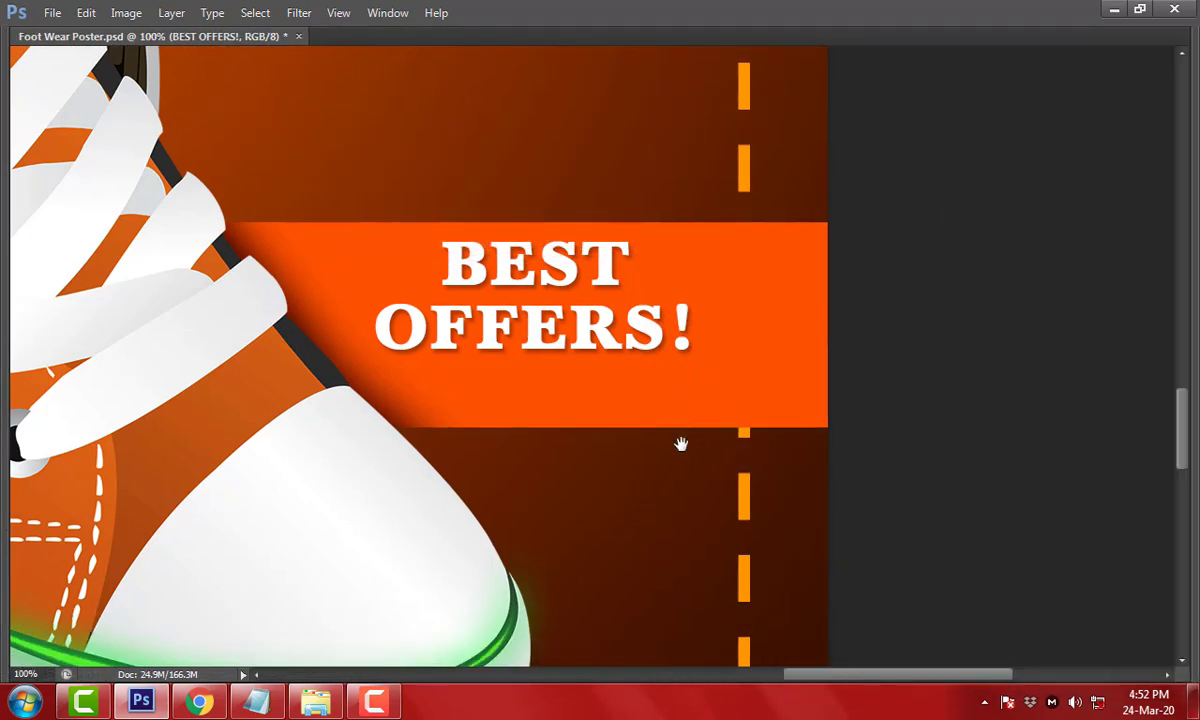
pyautogui.moveTo(680, 442); pyautogui.dragTo(713, 300)
pyautogui.scroll(-2, 817, 326)
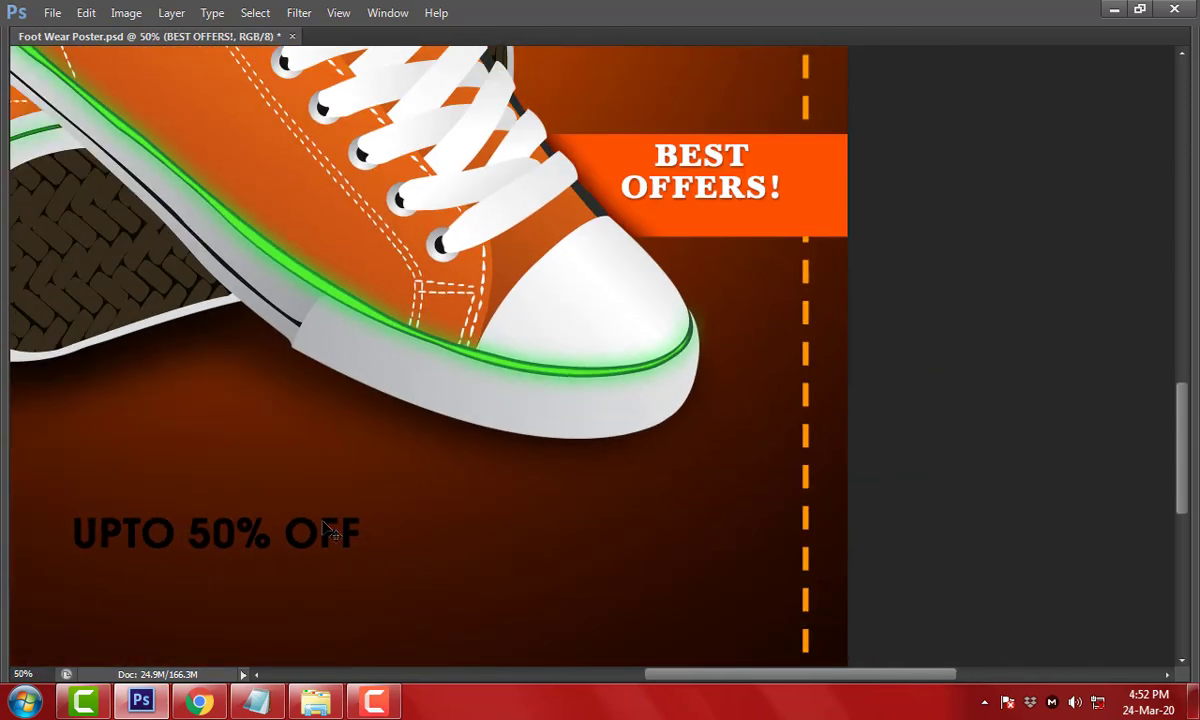
# Move the UPTO 50% OFF text beside the banner and cut it down to just 'UPTO'
pyautogui.moveTo(325, 535); pyautogui.dragTo(824, 270)
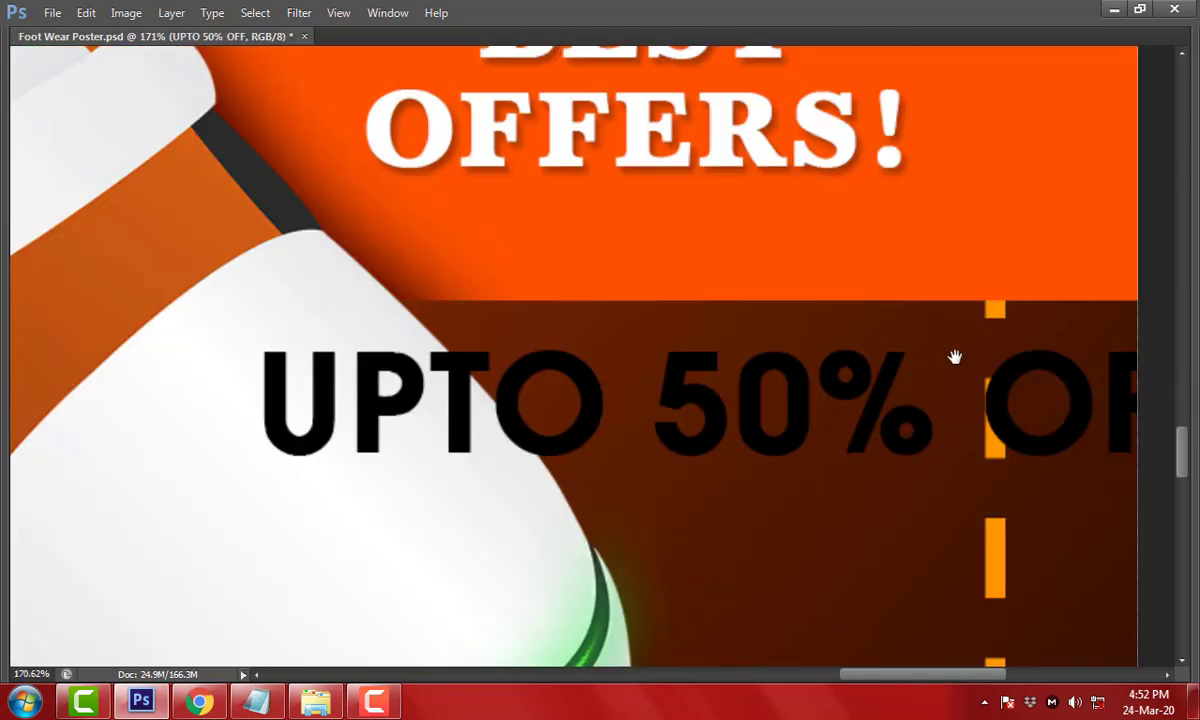
pyautogui.scroll(3, 680, 475)
pyautogui.moveTo(676, 470); pyautogui.dragTo(1100, 470)
pyautogui.press('BackSpace')
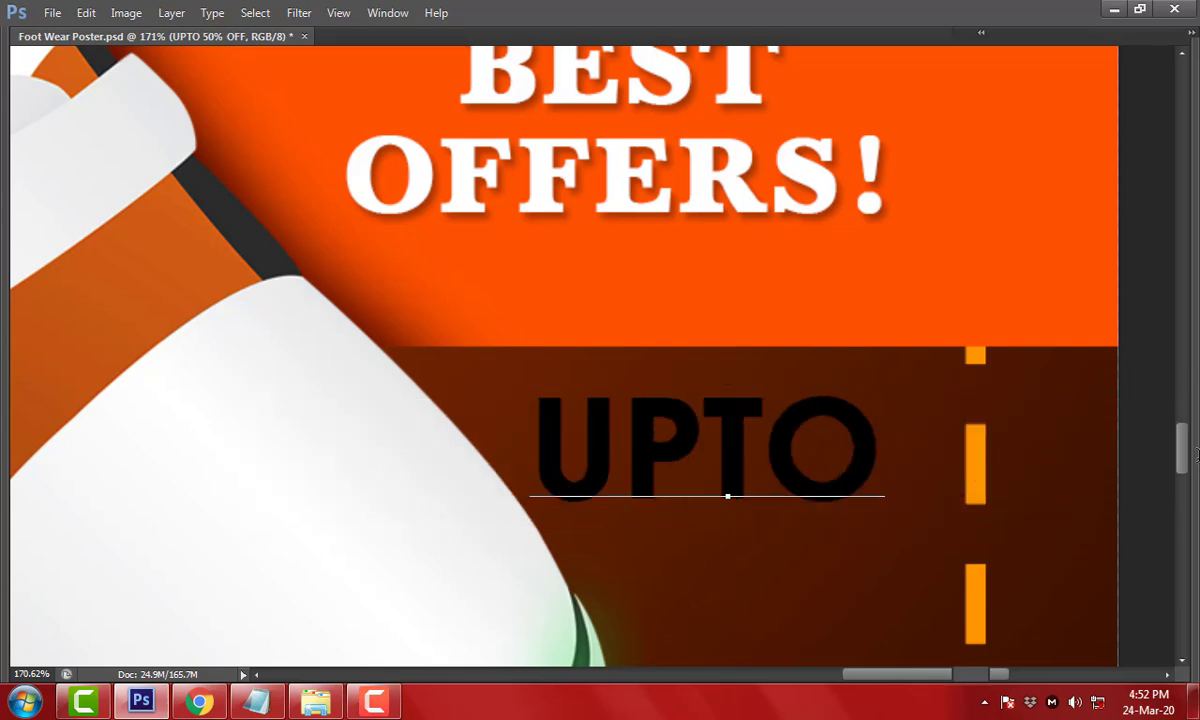
pyautogui.hotkey('ctrl', 'Return')
pyautogui.press('Tab')
pyautogui.press('Tab')
pyautogui.press('Tab')
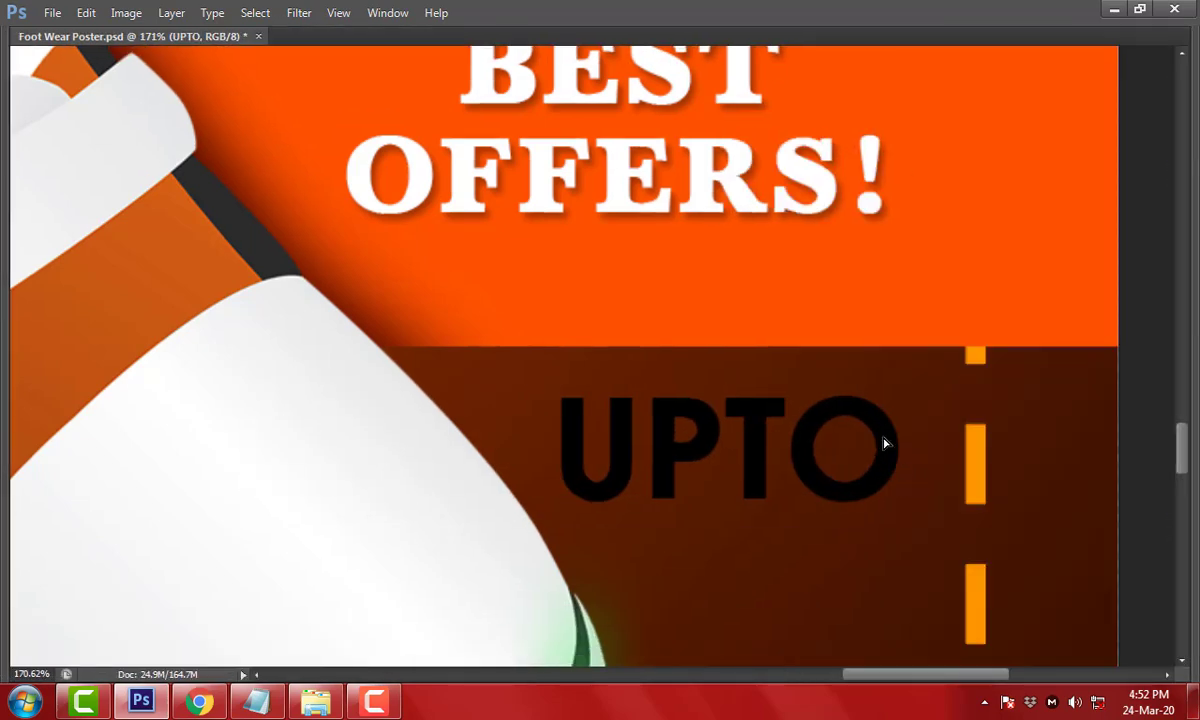
# Place UPTO beside BEST OFFERS! and scale it slightly smaller
pyautogui.moveTo(895, 448); pyautogui.dragTo(790, 300)
pyautogui.moveTo(793, 228)
pyautogui.mouseDown()
pyautogui.moveTo(758, 249)
pyautogui.moveTo(752, 305)
pyautogui.moveTo(763, 313)
pyautogui.mouseUp()
pyautogui.press('Return')
pyautogui.moveTo(729, 435); pyautogui.dragTo(725, 403)
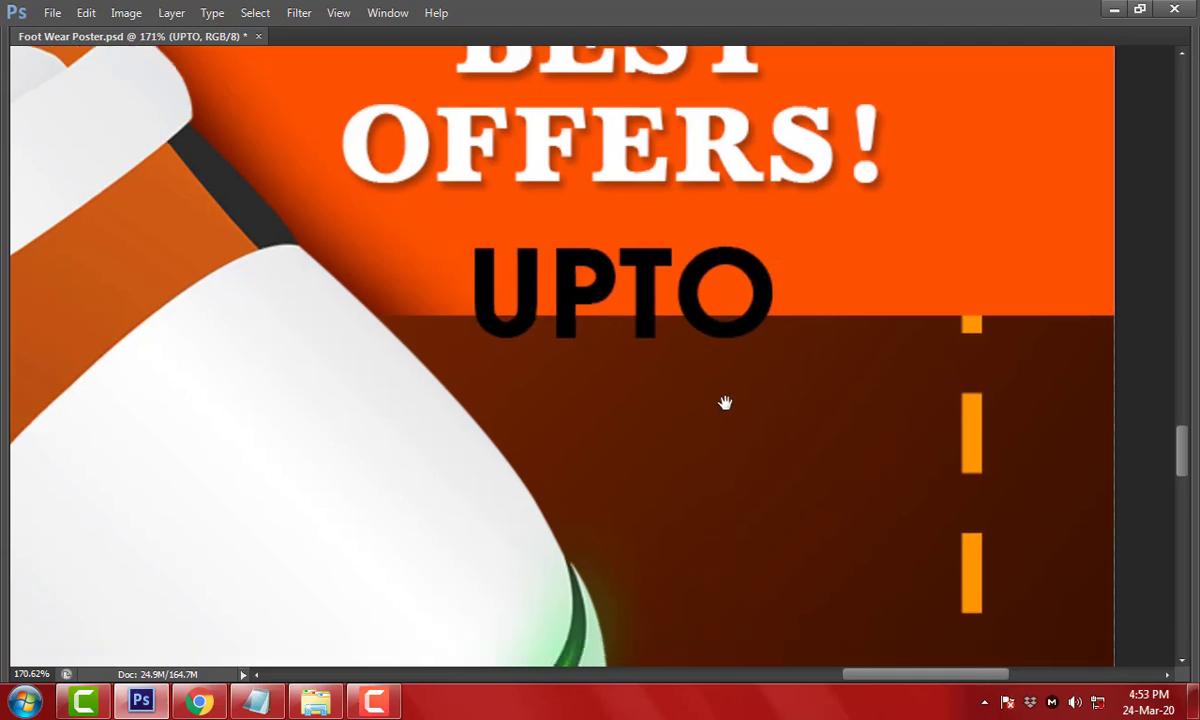
pyautogui.scroll(-5, 725, 403)
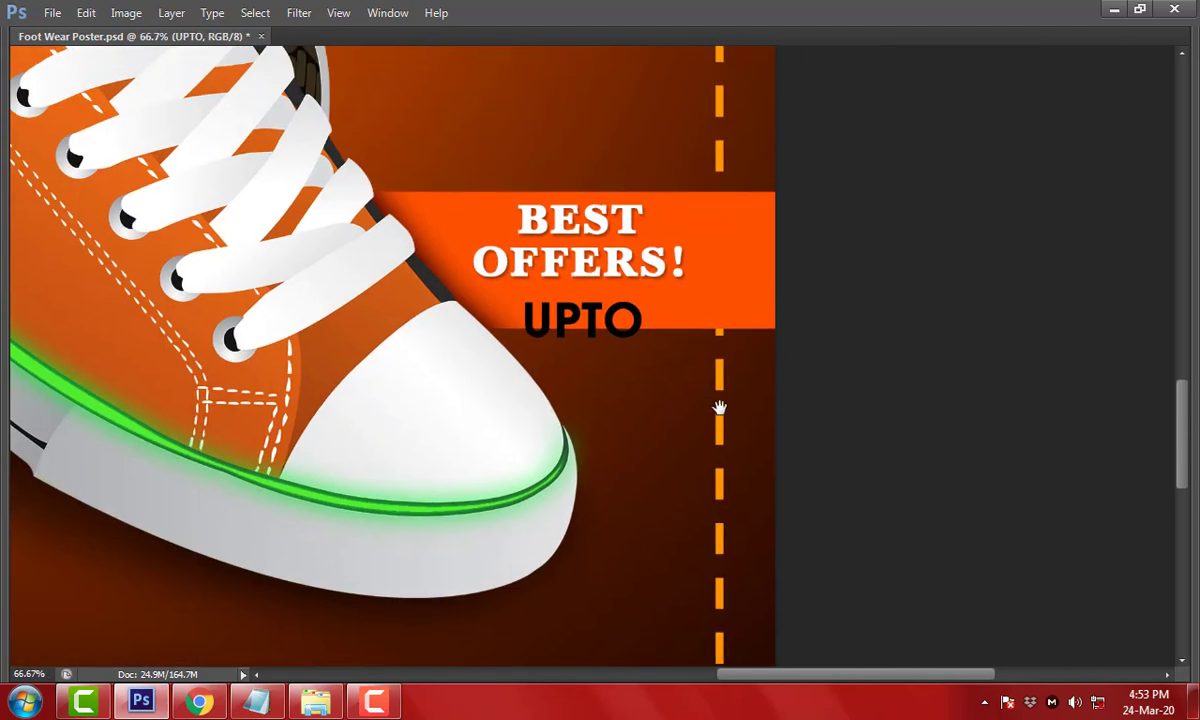
# Duplicate UPTO, change the copy to '50%', and enlarge it
pyautogui.moveTo(577, 314)
pyautogui.mouseDown()
pyautogui.moveTo(786, 396)
pyautogui.moveTo(750, 397)
pyautogui.moveTo(742, 477)
pyautogui.mouseUp()
pyautogui.hotkey('alt', 'BackSpace')
pyautogui.doubleClick(718, 447)
pyautogui.write('50% OFF')
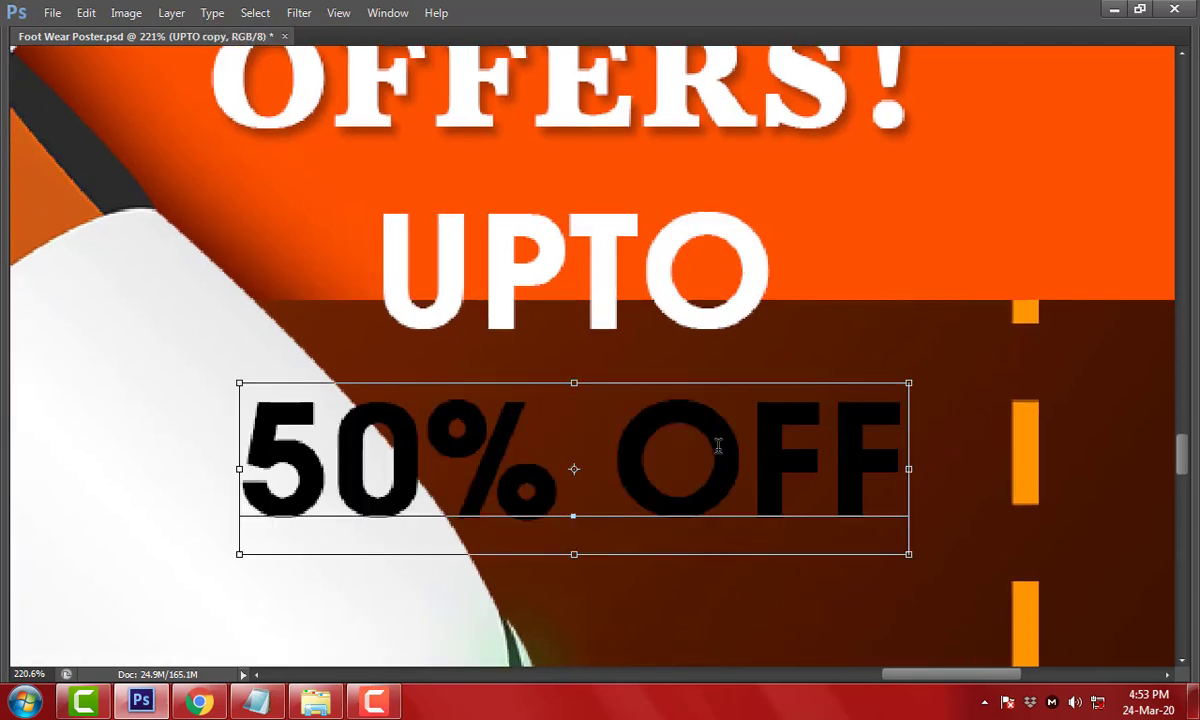
pyautogui.doubleClick(718, 447)
pyautogui.press('BackSpace')
pyautogui.hotkey('ctrl', 'Return')
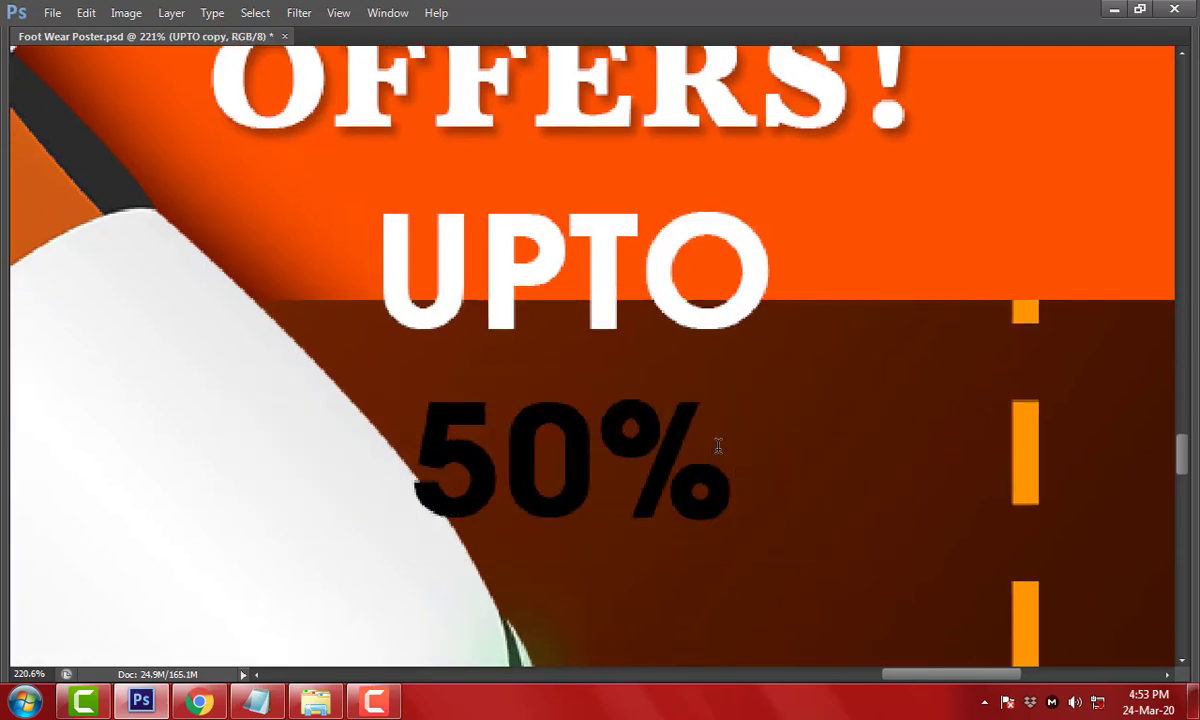
pyautogui.hotkey('ctrl', 't')
pyautogui.moveTo(734, 383); pyautogui.dragTo(986, 241)
pyautogui.press('Return')
pyautogui.hotkey('ctrl', '1')
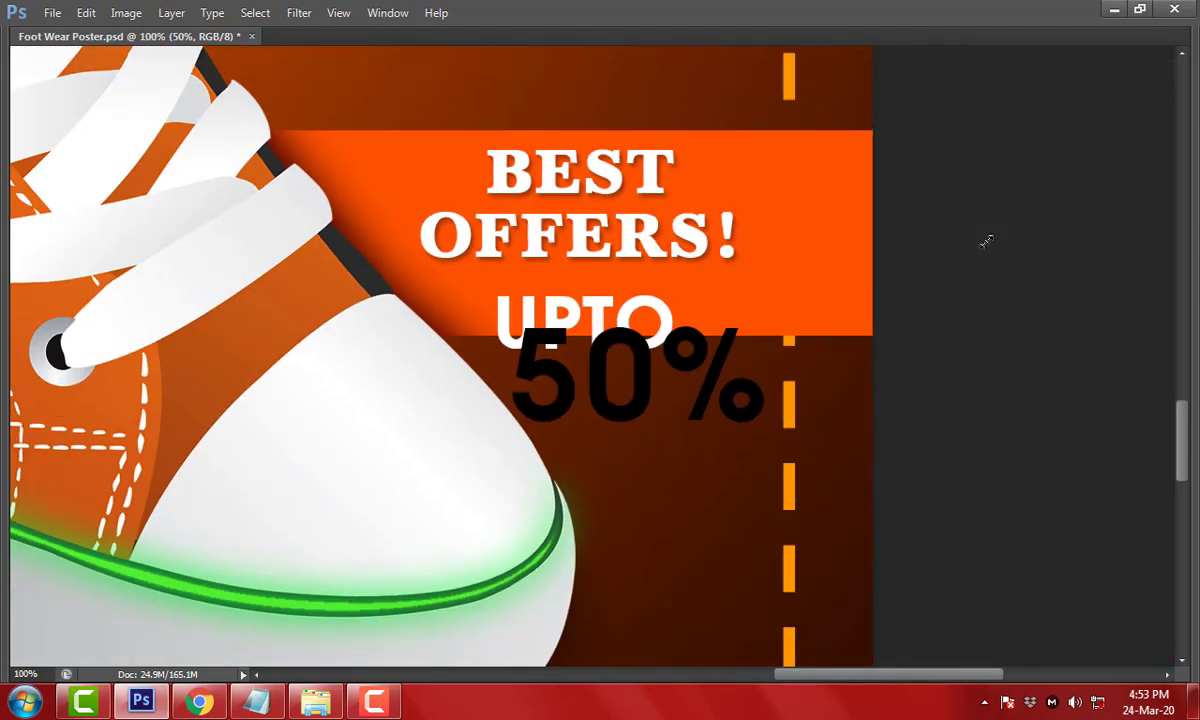
# Make the % sign in 50% smaller through the character settings
pyautogui.moveTo(693, 400); pyautogui.dragTo(843, 403)
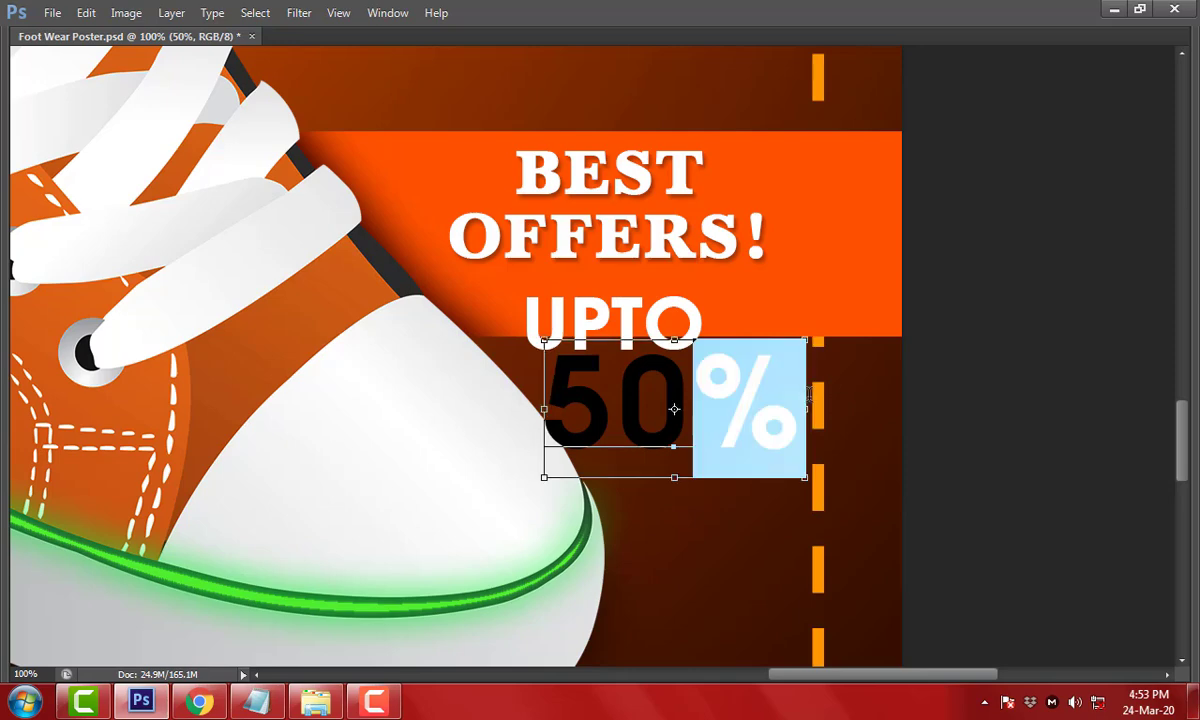
pyautogui.hotkey('ctrl', 't')
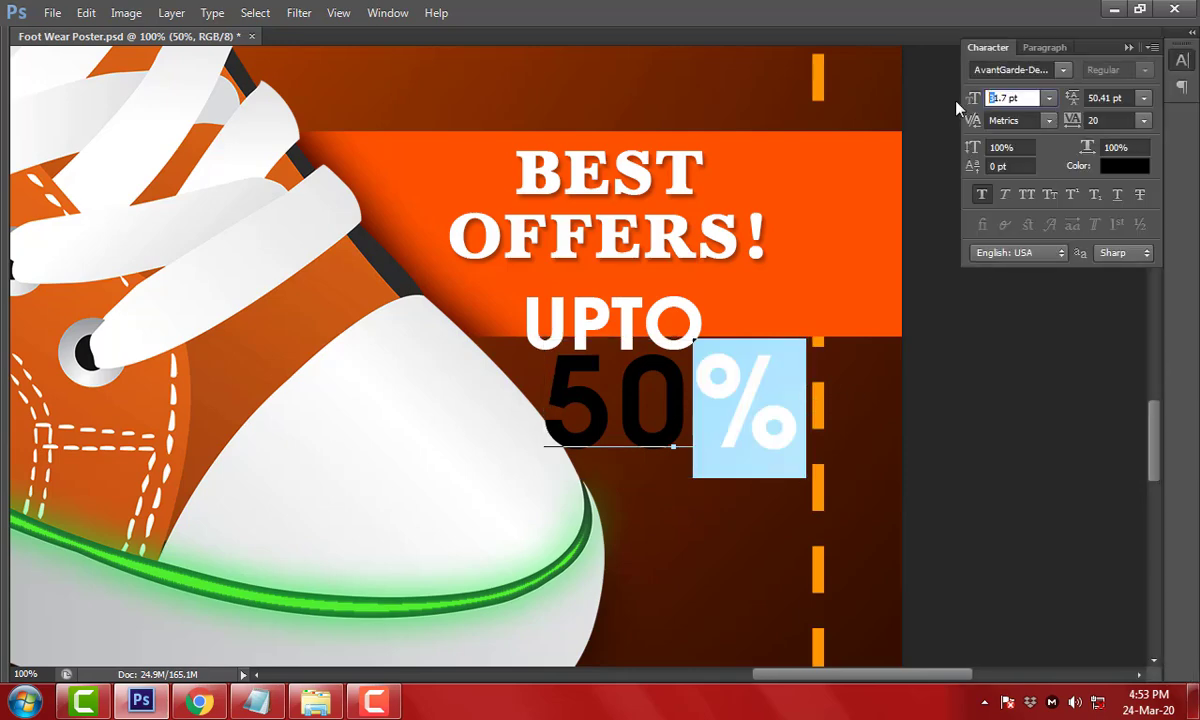
pyautogui.write('28')
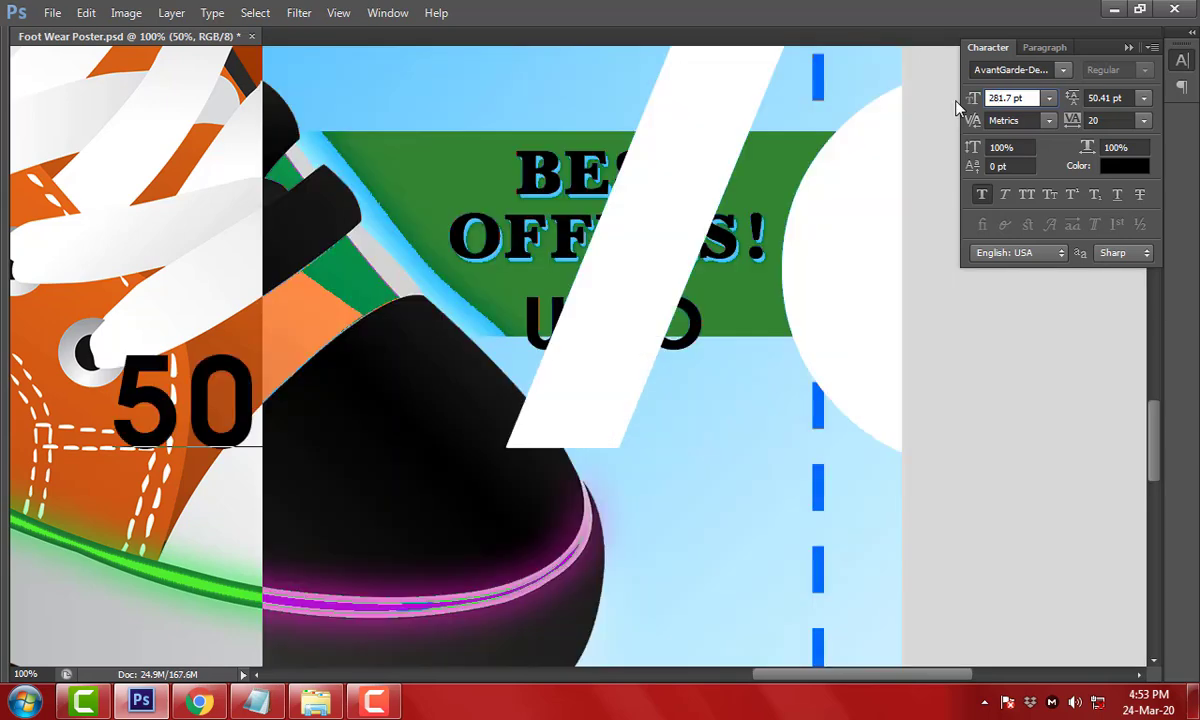
pyautogui.write('137')
pyautogui.hotkey('ctrl', 'Return')
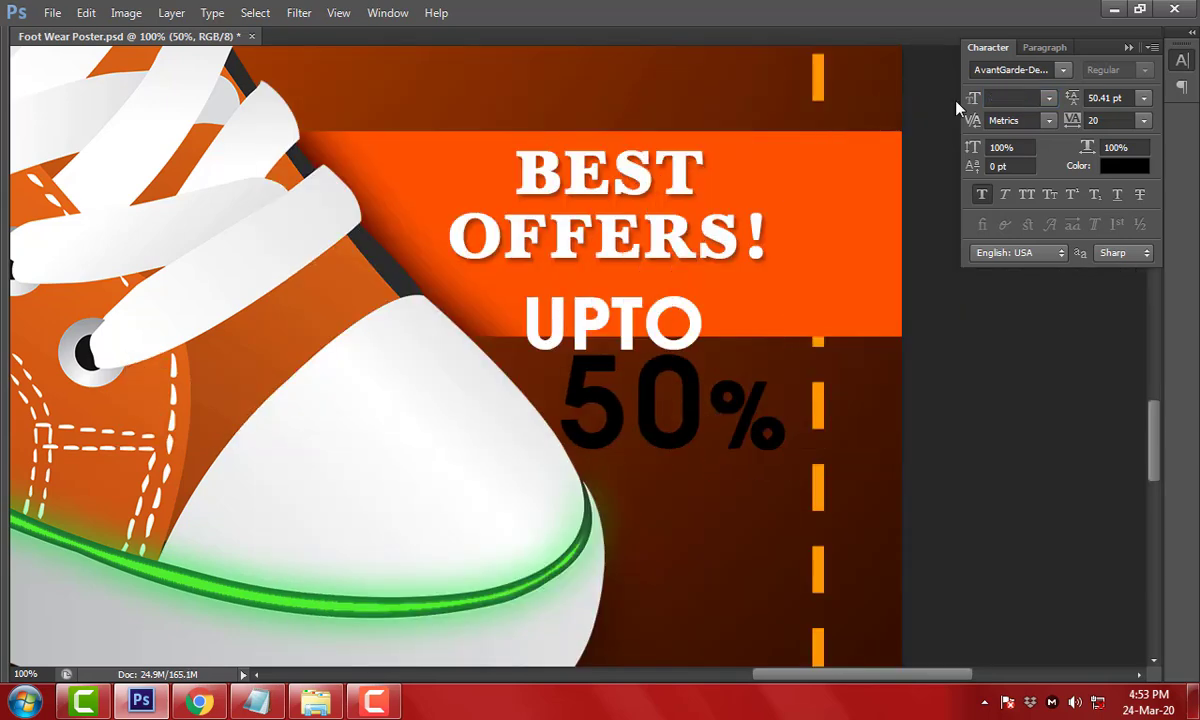
pyautogui.doubleClick(719, 403)
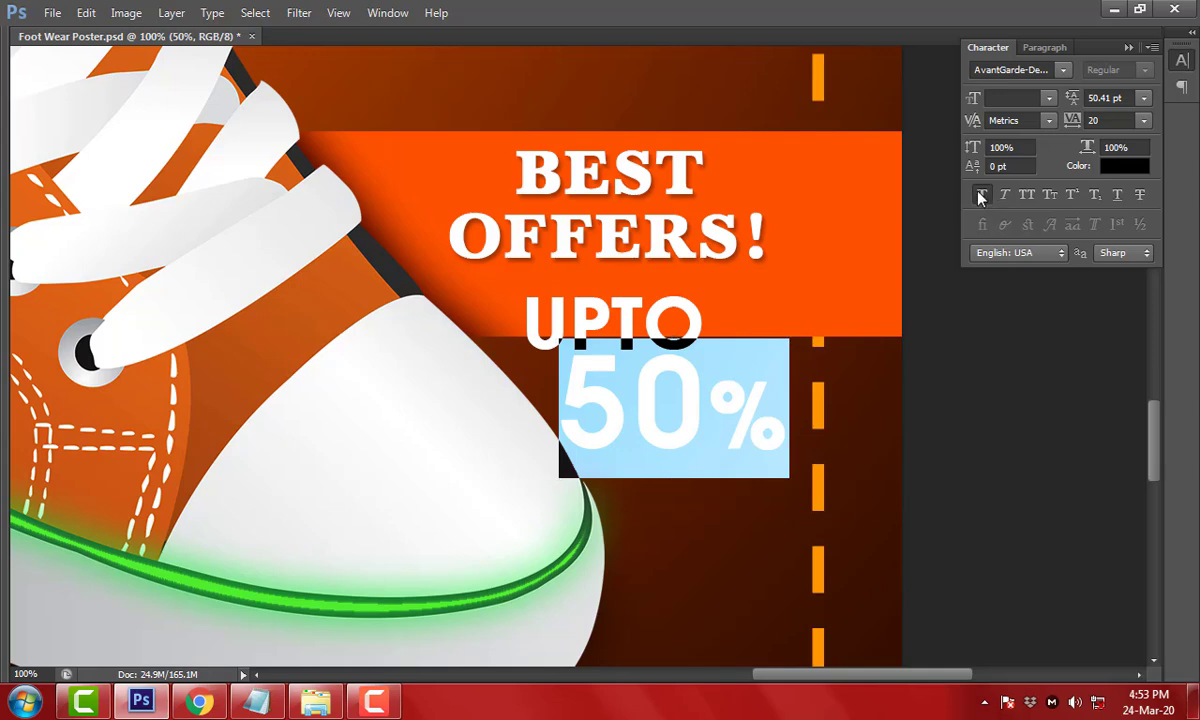
pyautogui.hotkey('ctrl', 'Return')
# Shrink UPTO and position 50% underneath it
pyautogui.moveTo(691, 428); pyautogui.dragTo(703, 355)
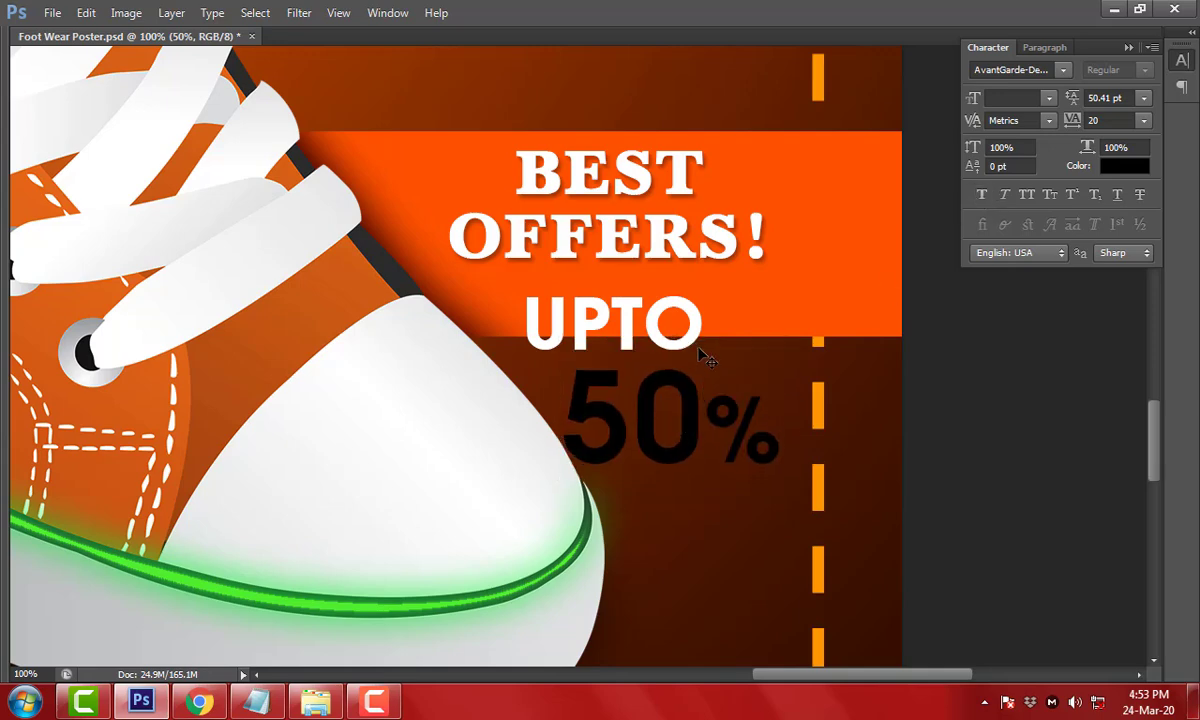
pyautogui.click(703, 355)
pyautogui.moveTo(703, 297)
pyautogui.mouseDown()
pyautogui.moveTo(645, 298)
pyautogui.moveTo(685, 275)
pyautogui.moveTo(660, 263)
pyautogui.mouseUp()
pyautogui.press('Return')
pyautogui.moveTo(706, 390)
pyautogui.mouseDown()
pyautogui.moveTo(676, 325)
pyautogui.moveTo(755, 305)
pyautogui.moveTo(670, 293)
pyautogui.mouseUp()
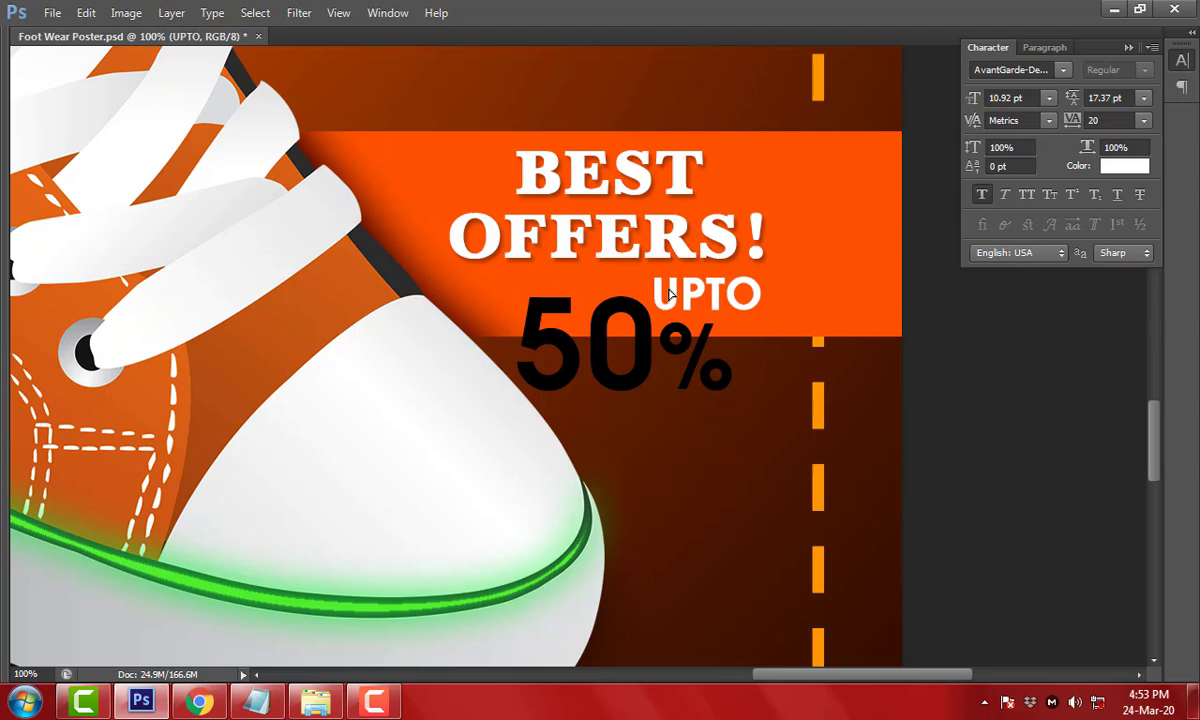
# Add an 'OFF' copy below, trim 50% to a lone % sign, and stack it between UPTO and OFF
pyautogui.moveTo(688, 348)
pyautogui.mouseDown()
pyautogui.moveTo(705, 472)
pyautogui.moveTo(722, 424)
pyautogui.mouseUp()
pyautogui.doubleClick(707, 474)
pyautogui.write('OFF')
pyautogui.hotkey('ctrl', 'Return')
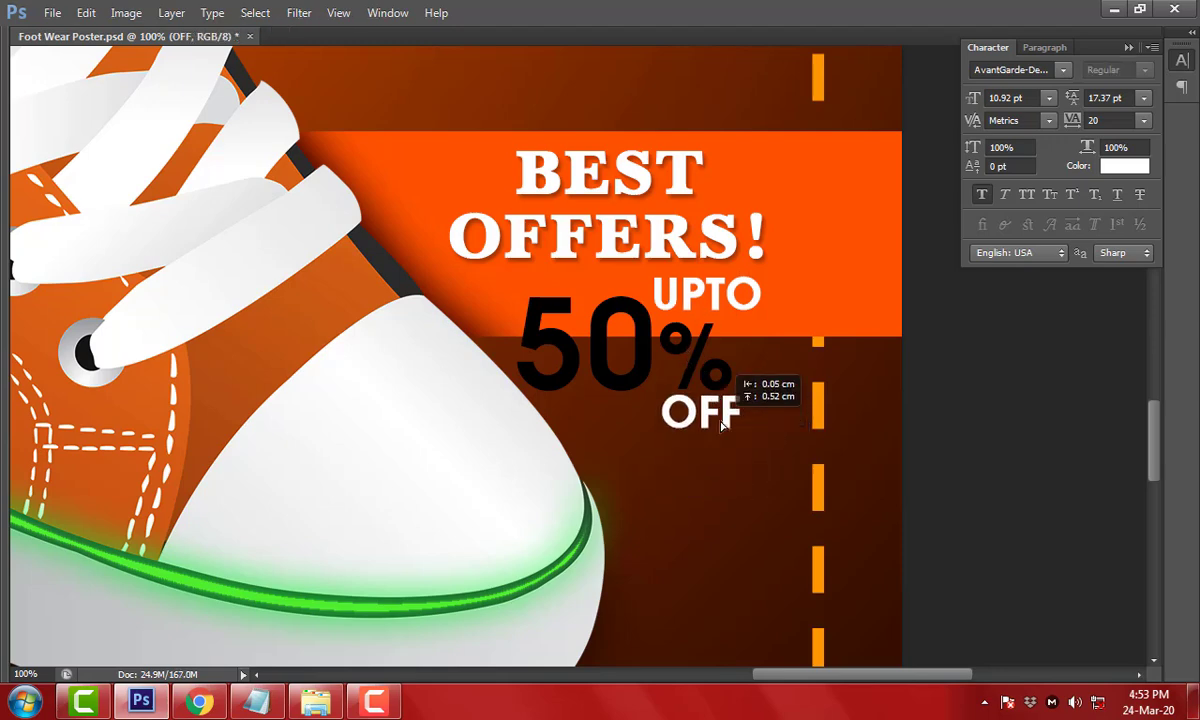
pyautogui.moveTo(651, 327); pyautogui.dragTo(445, 327)
pyautogui.press('BackSpace')
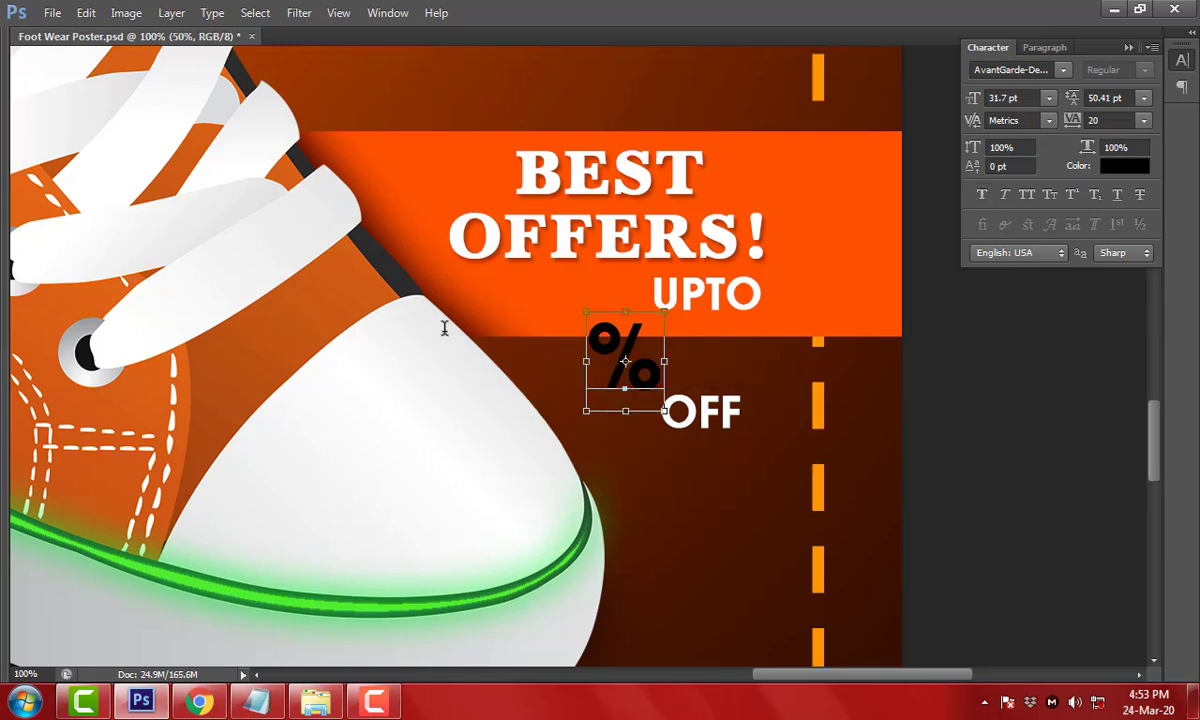
pyautogui.hotkey('ctrl', 'Return')
pyautogui.moveTo(642, 366); pyautogui.dragTo(705, 365)
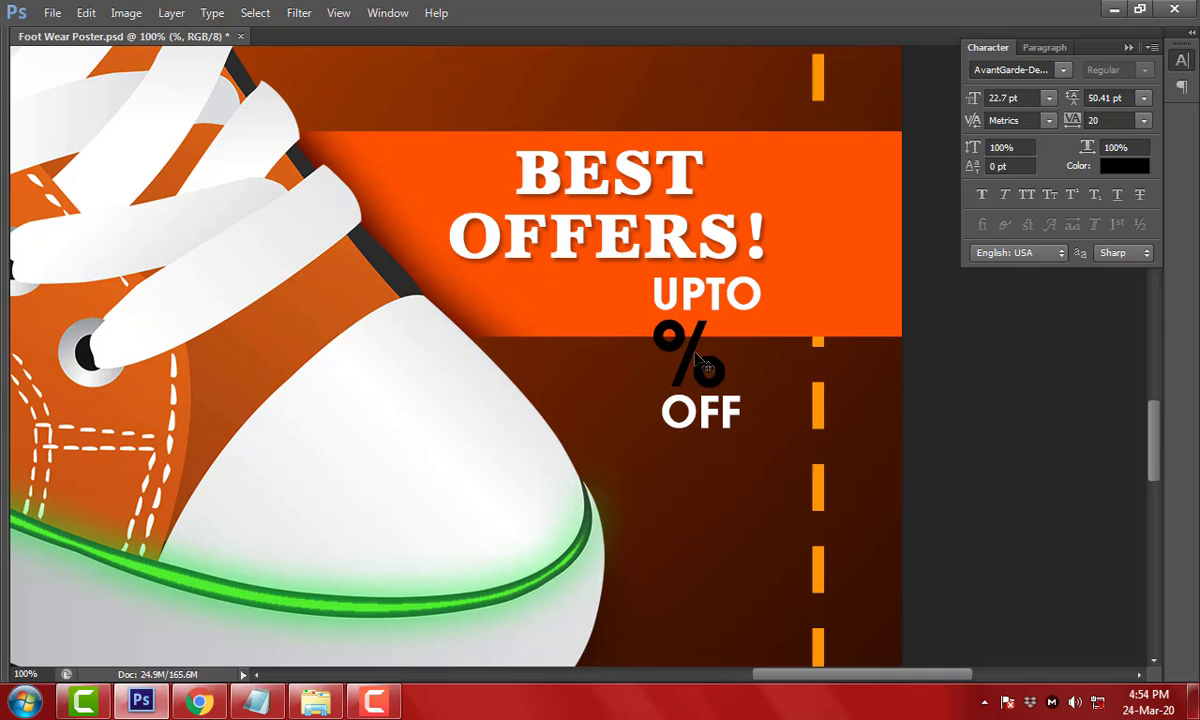
pyautogui.moveTo(718, 288); pyautogui.dragTo(712, 290)
# Align the UPTO, % and OFF layers with Align Left Edges
pyautogui.press('Tab')
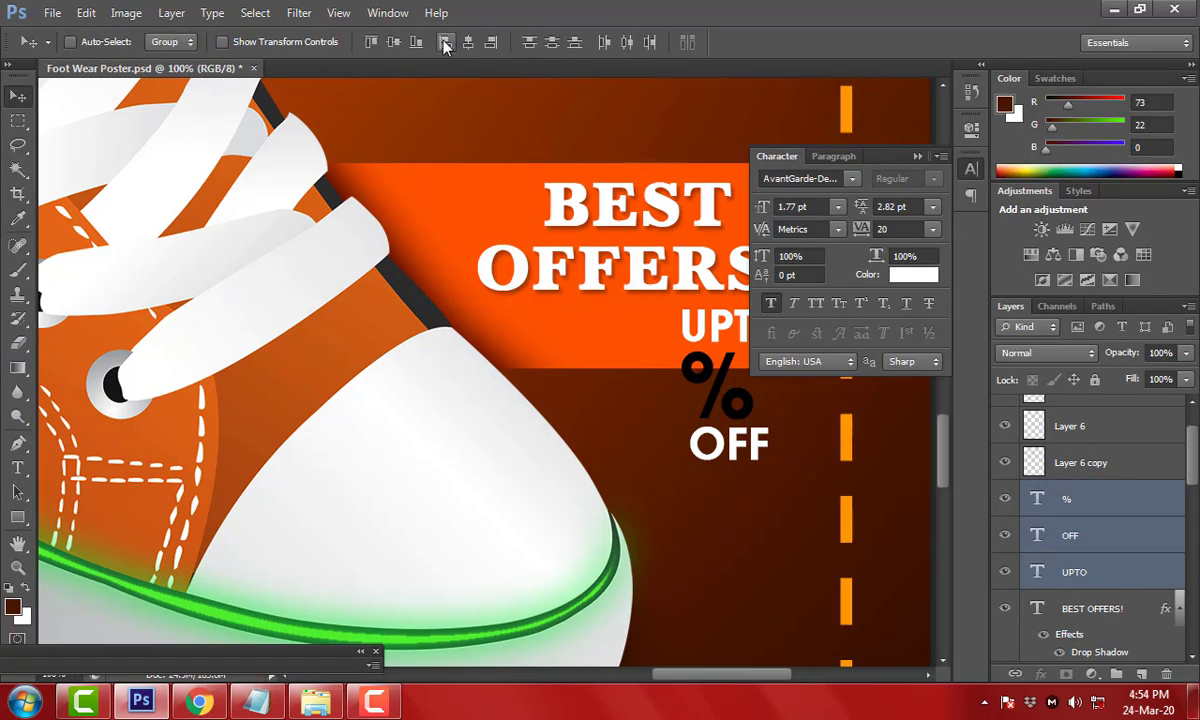
pyautogui.click(445, 41)
pyautogui.press('Tab')
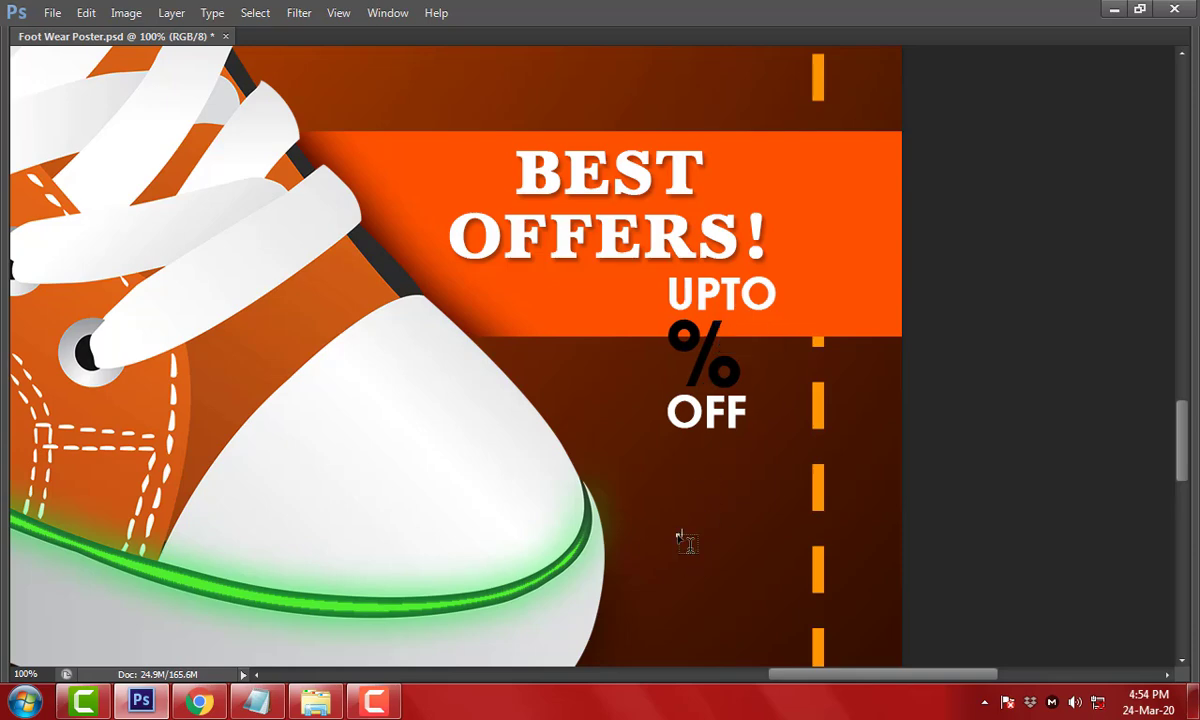
# Add a large black 50 and position it beside the % sign
pyautogui.click(678, 533)
pyautogui.write('50')
pyautogui.moveTo(748, 462)
pyautogui.mouseDown()
pyautogui.moveTo(838, 415)
pyautogui.moveTo(655, 330)
pyautogui.mouseUp()
pyautogui.press('Return')
pyautogui.moveTo(656, 277); pyautogui.dragTo(683, 232)
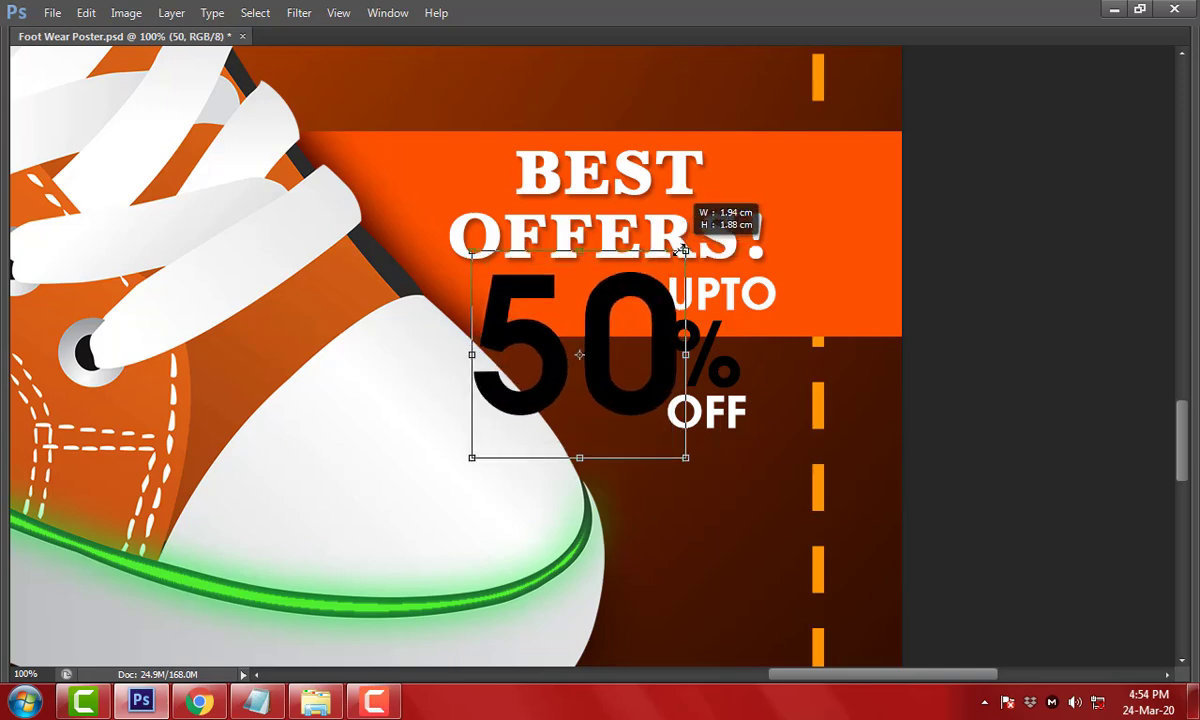
pyautogui.press('Return')
pyautogui.moveTo(601, 238); pyautogui.dragTo(576, 362)
pyautogui.press('Left')
pyautogui.press('Left')
pyautogui.press('Left')
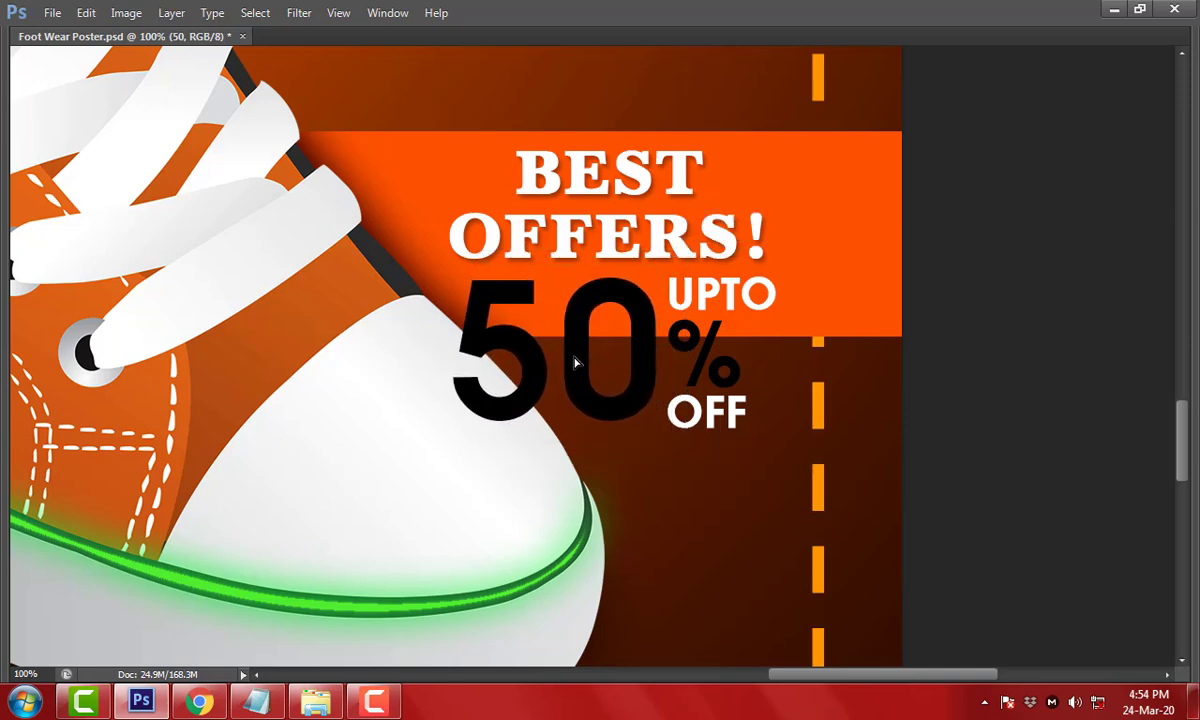
pyautogui.press('Left')
pyautogui.press('Left')
pyautogui.press('Left')
pyautogui.press('Left')
pyautogui.press('Left')
pyautogui.press('Left')
# Enlarge the 50 slightly with Free Transform and nudge it a few pixels left
pyautogui.hotkey('ctrl', 't')
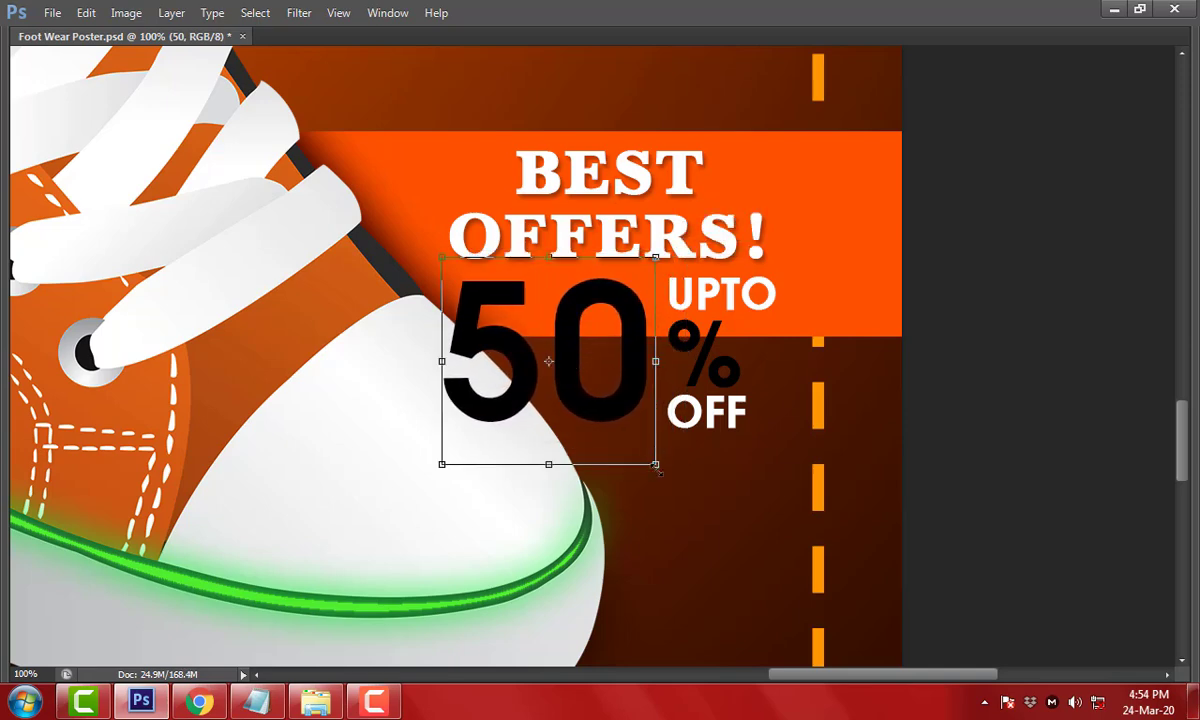
pyautogui.moveTo(657, 467); pyautogui.dragTo(673, 477)
pyautogui.press('Return')
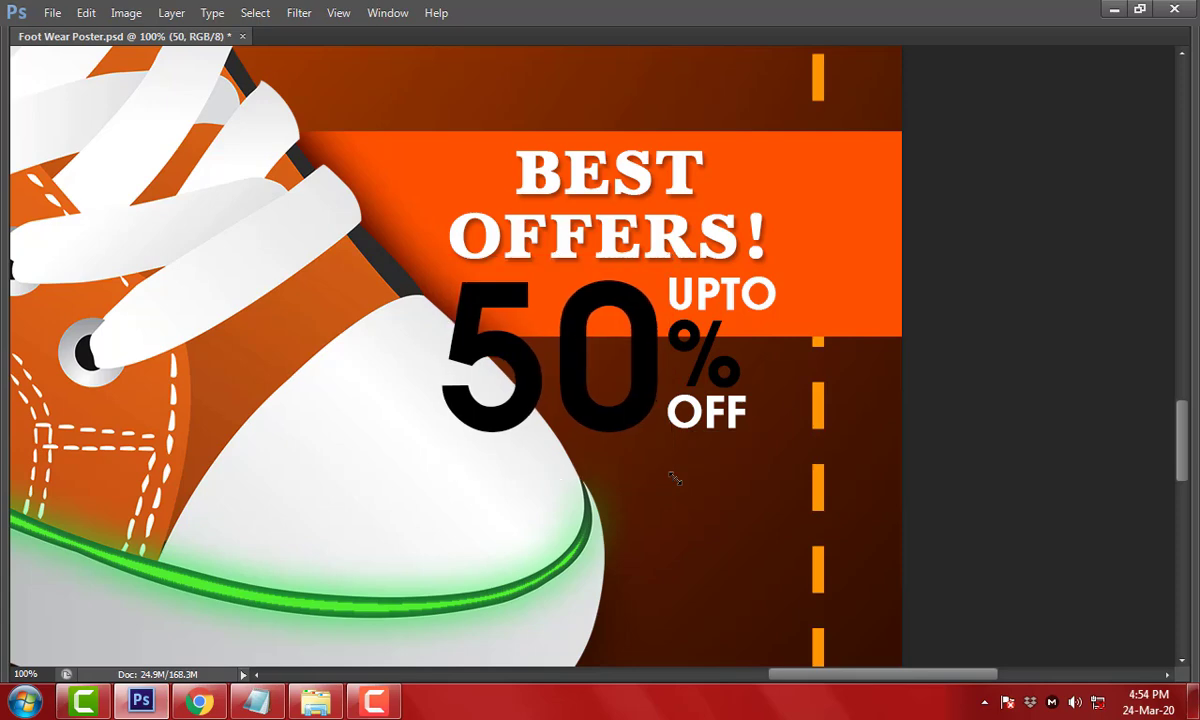
pyautogui.press('Left')
pyautogui.press('Left')
pyautogui.press('Left')
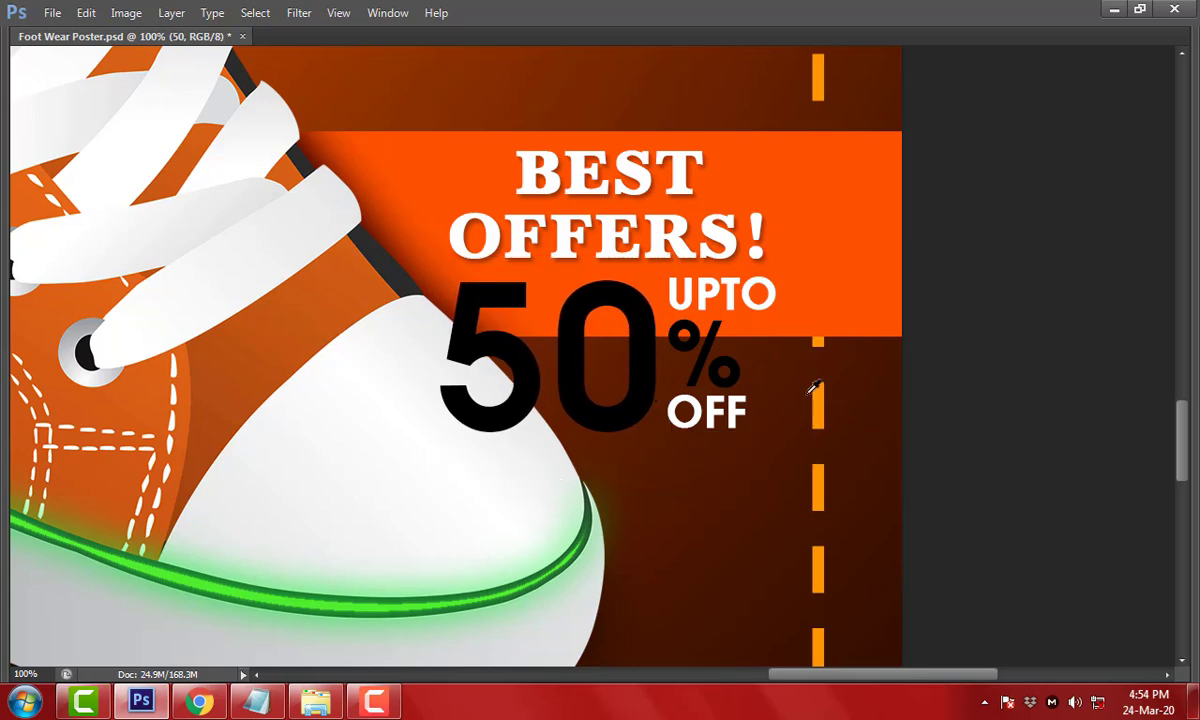
# Recolour the 50 orange and open its Layer Style with Bevel & Emboss
pyautogui.hotkey('alt', 'y')
pyautogui.press('l')
pyautogui.press('Escape')
pyautogui.press('Escape')
pyautogui.hotkey('alt', 'BackSpace')
pyautogui.hotkey('alt', 'l')
pyautogui.press('y')
pyautogui.press('Return')
# Give the 50 a softer bevel (size 8, soften 2) plus a drop shadow
pyautogui.click(734, 328)
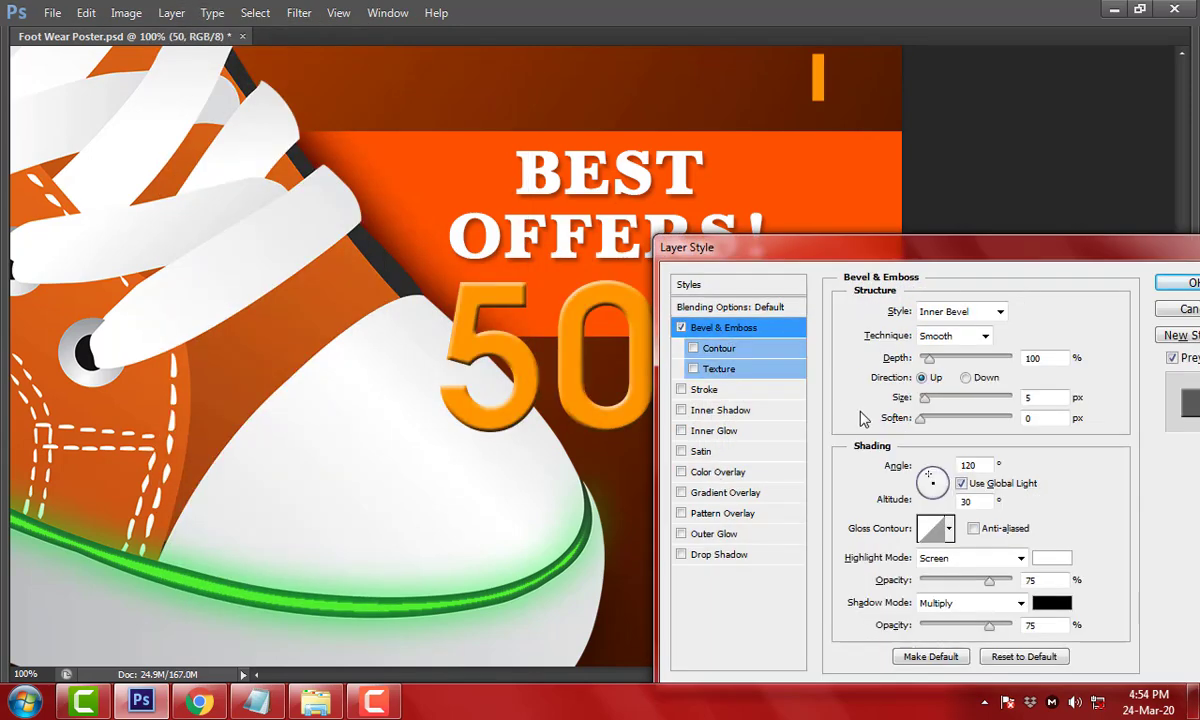
pyautogui.moveTo(934, 406); pyautogui.dragTo(928, 404)
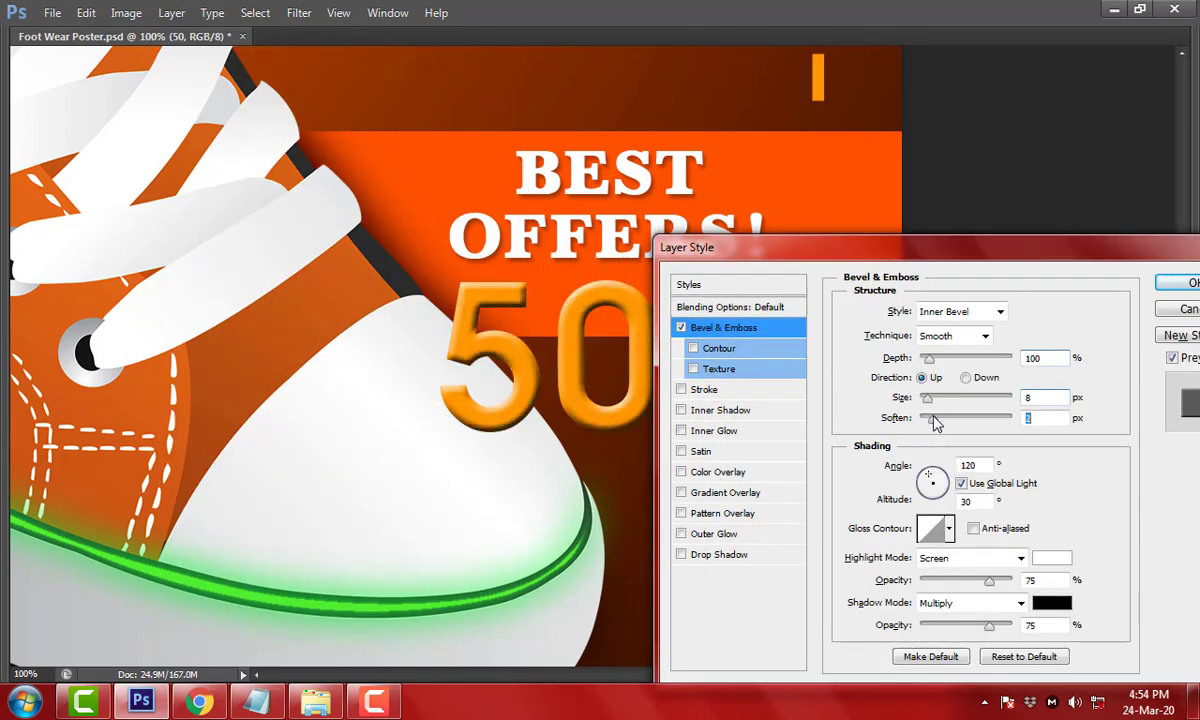
pyautogui.click(688, 556)
pyautogui.moveTo(922, 398)
pyautogui.mouseDown()
pyautogui.moveTo(936, 390)
pyautogui.moveTo(918, 380)
pyautogui.moveTo(1020, 350)
pyautogui.mouseUp()
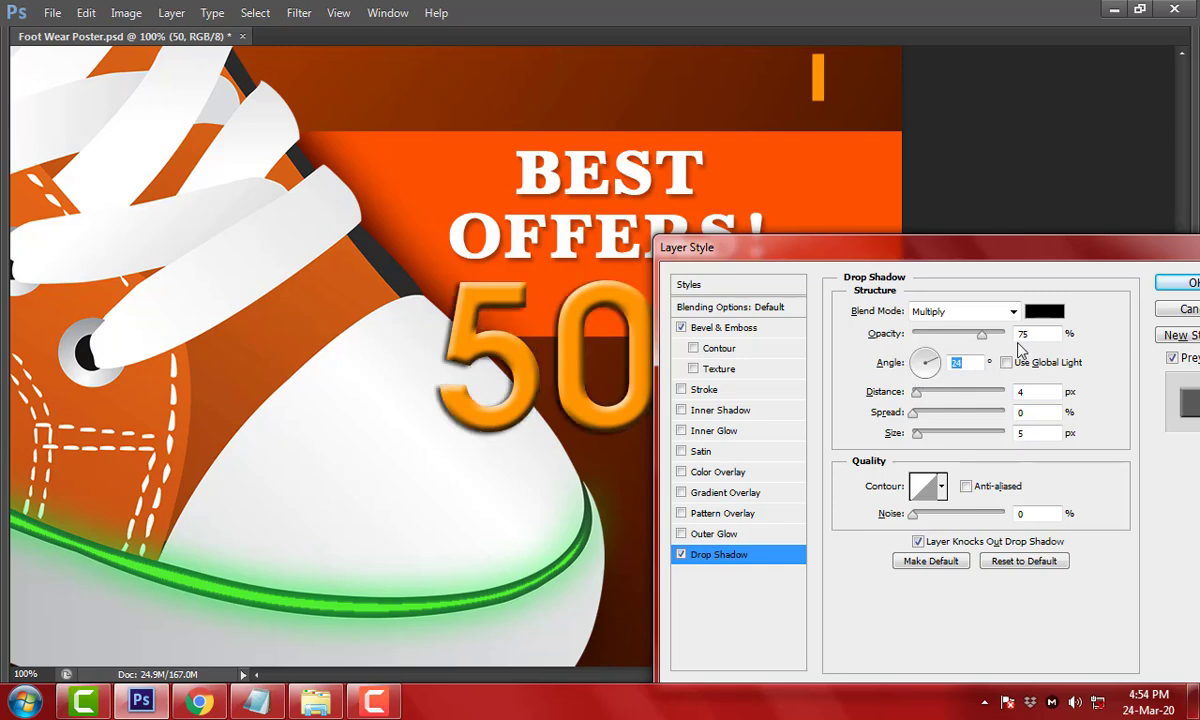
pyautogui.click(1180, 285)
# Reopen the 50's Layer Style and toggle the drop shadow off
pyautogui.hotkey('alt', 'l')
pyautogui.press('y')
pyautogui.press('b')
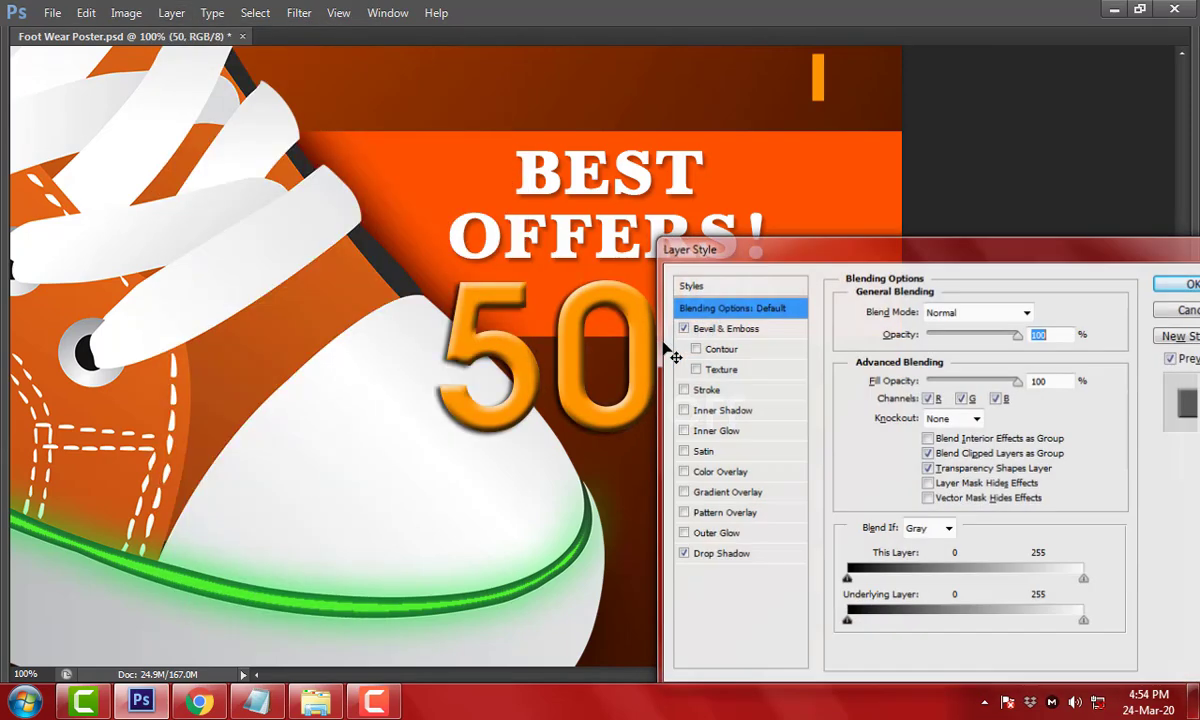
pyautogui.click(681, 554)
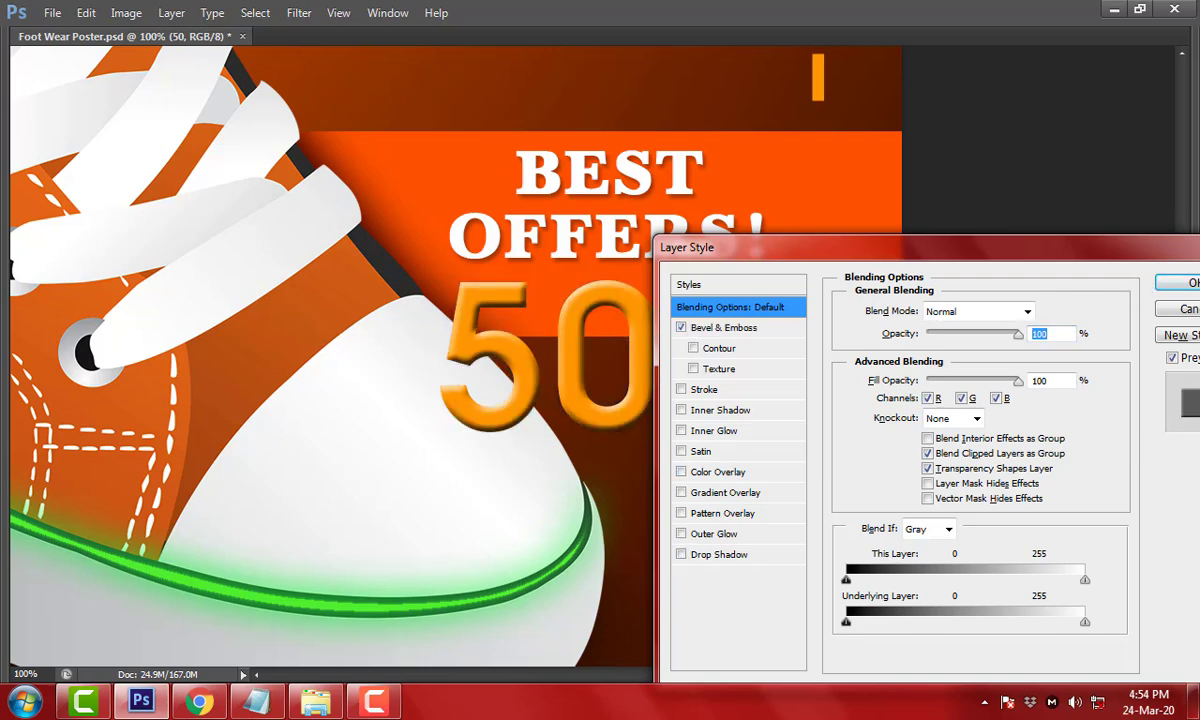
pyautogui.press('Return')
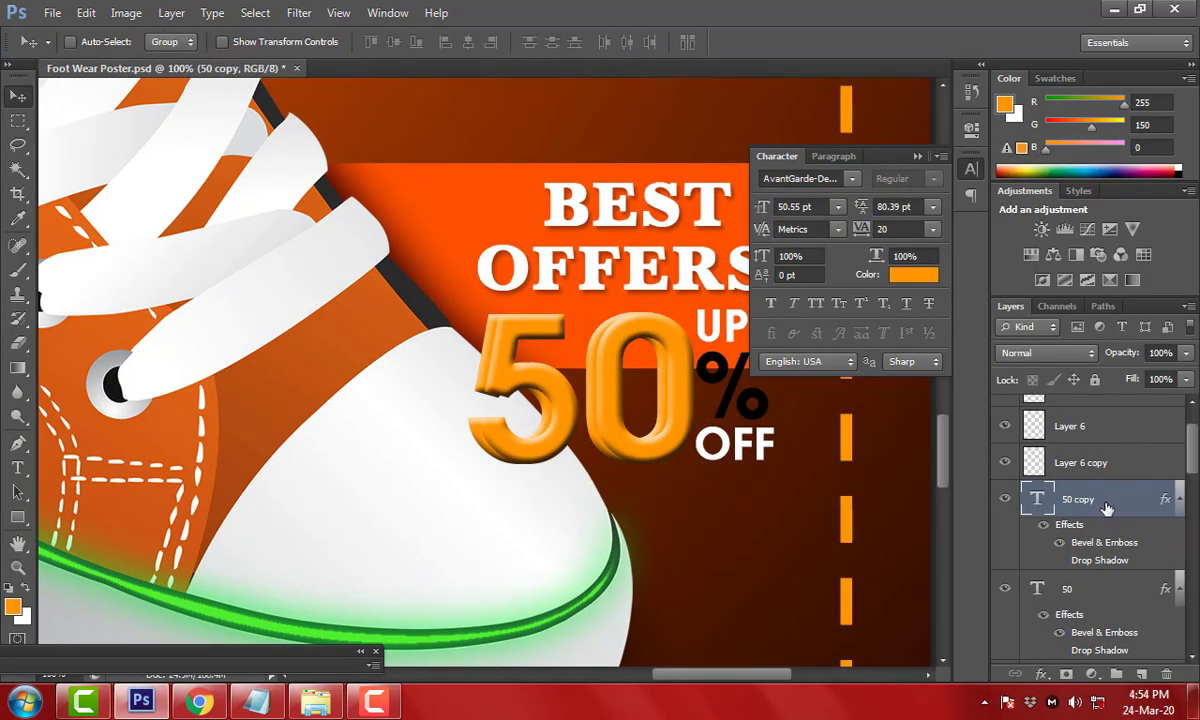
# Rasterize the 50 copy layer and fill it with black
pyautogui.rightClick(1110, 503)
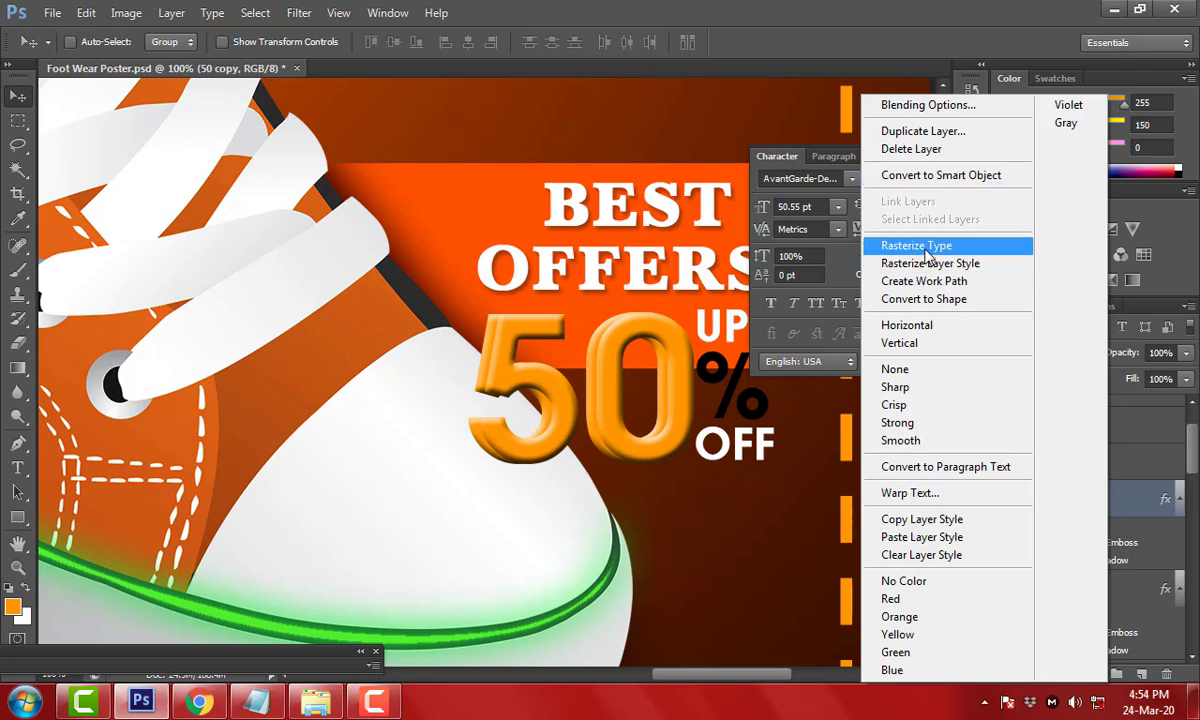
pyautogui.click(890, 236)
pyautogui.press('d')
pyautogui.hotkey('alt', 'BackSpace')
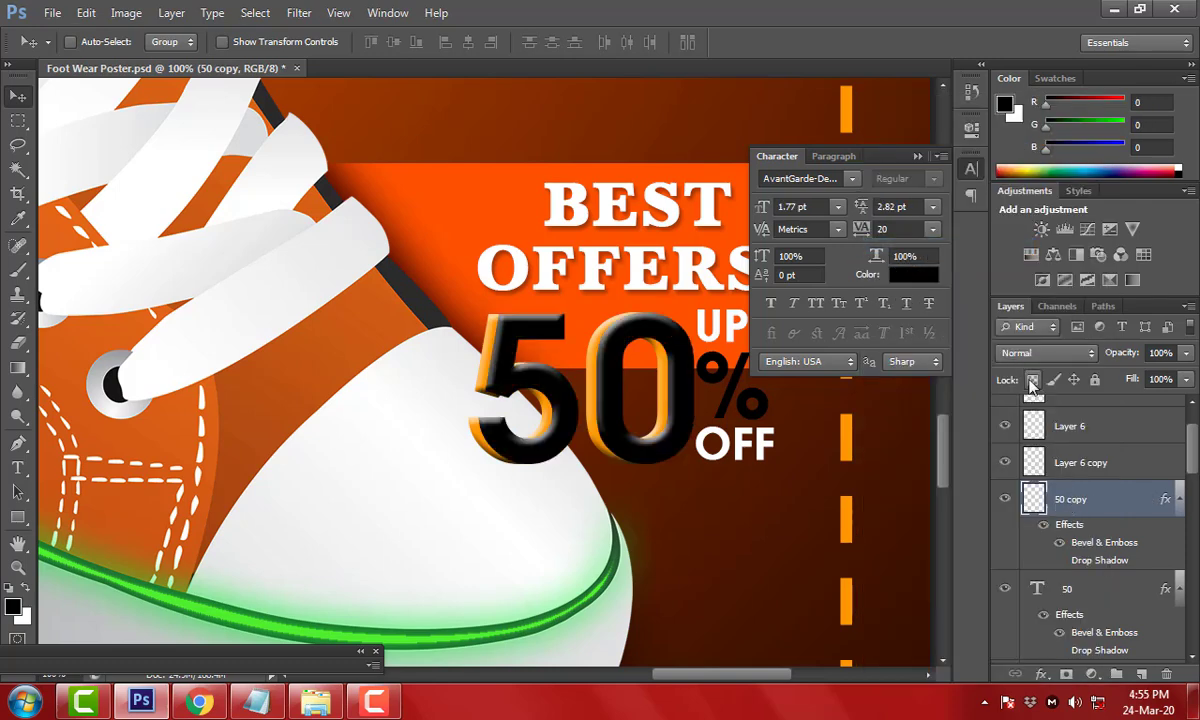
# Apply a Gaussian Blur of radius 5.7 to the black 50 copy
pyautogui.click(298, 13)
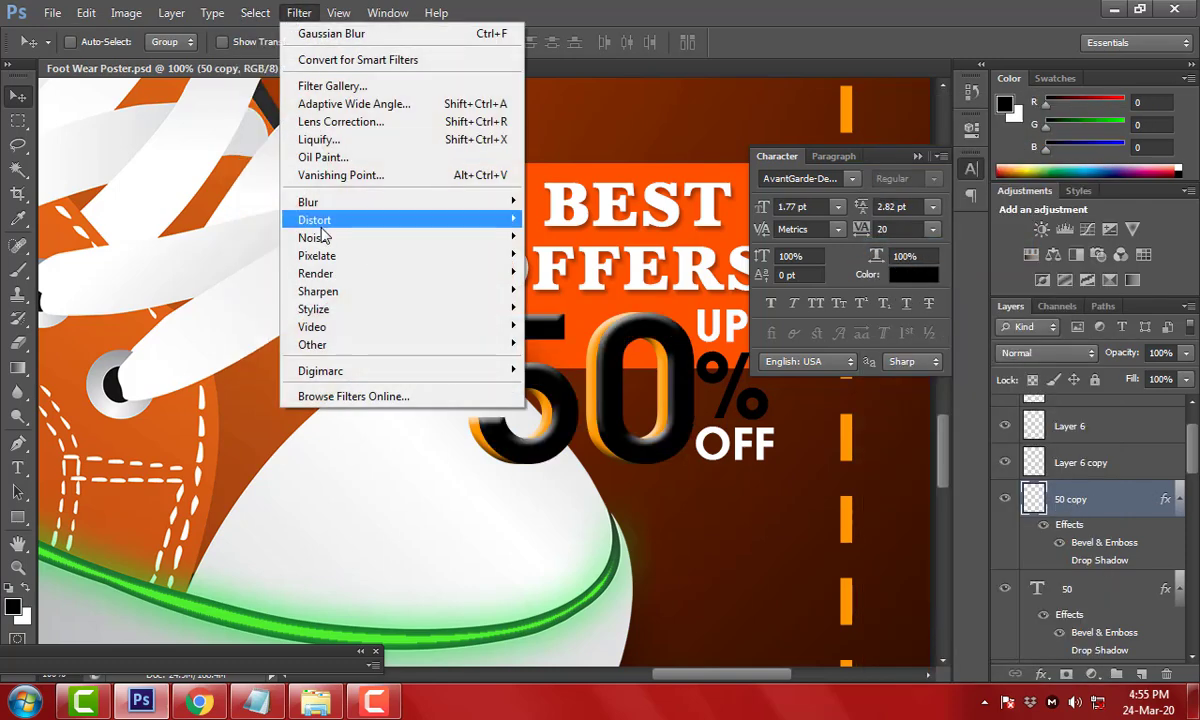
pyautogui.moveTo(308, 202)
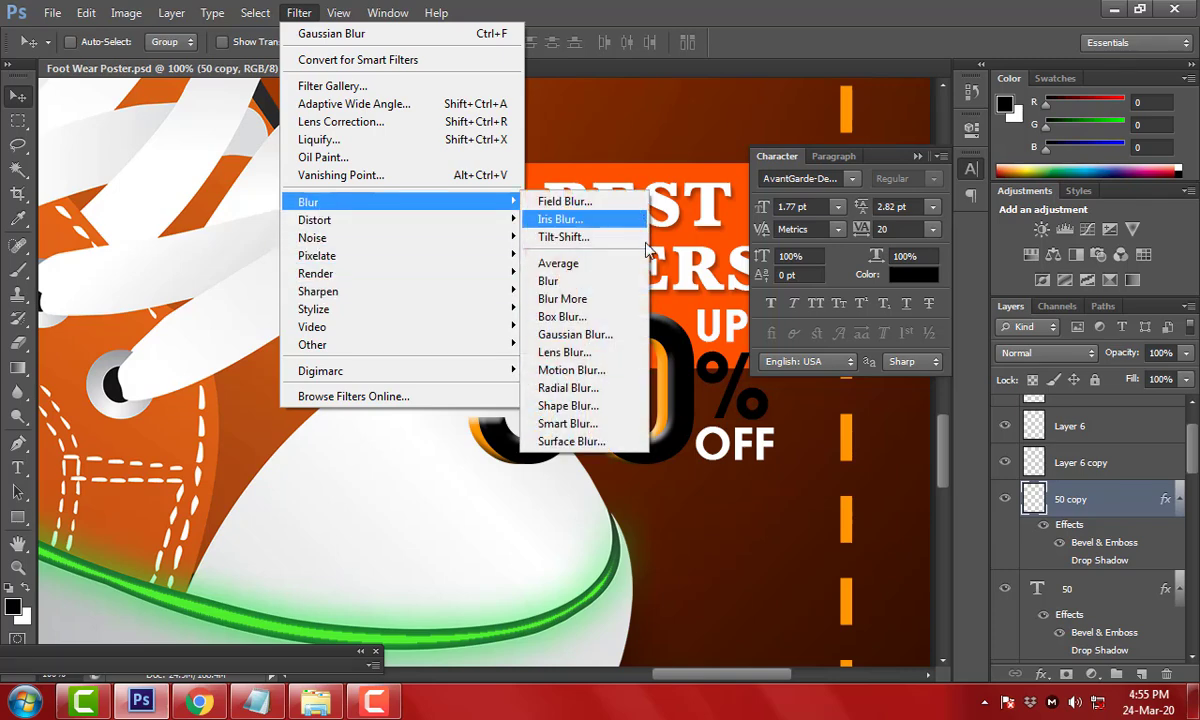
pyautogui.click(575, 332)
pyautogui.moveTo(997, 448); pyautogui.dragTo(969, 448)
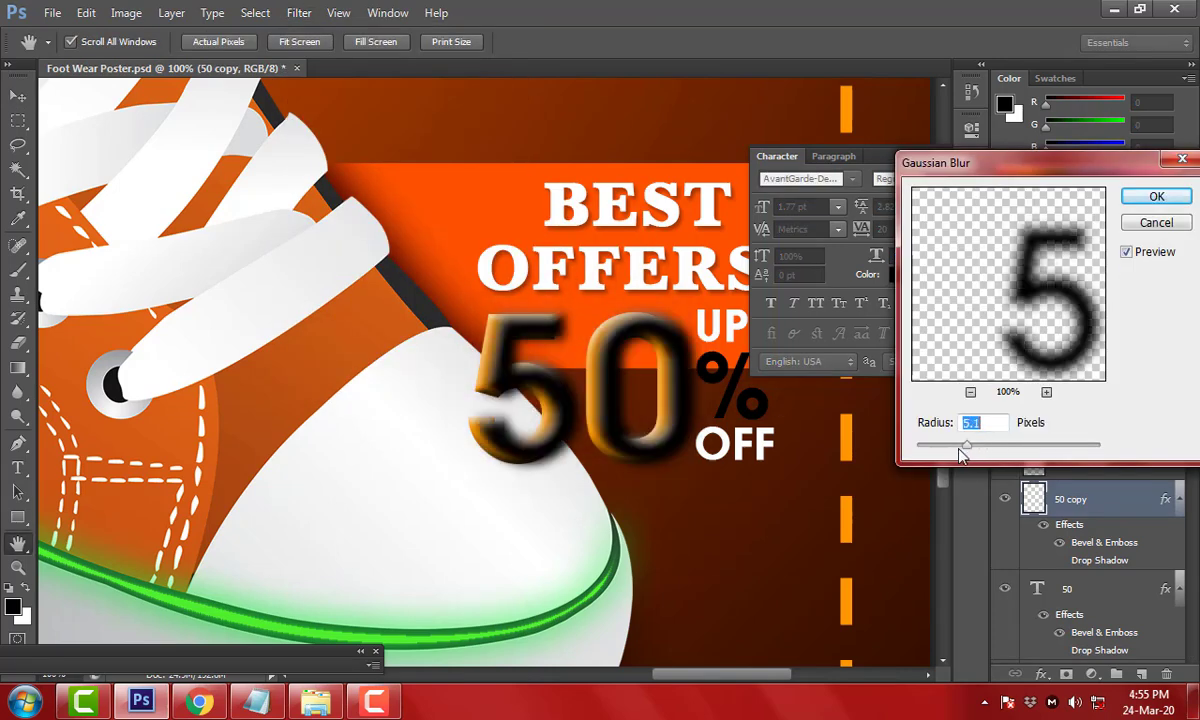
pyautogui.click(1156, 198)
# Skew the blurred copy and repeat the transform into stacked offset shadow copies
pyautogui.press('Tab')
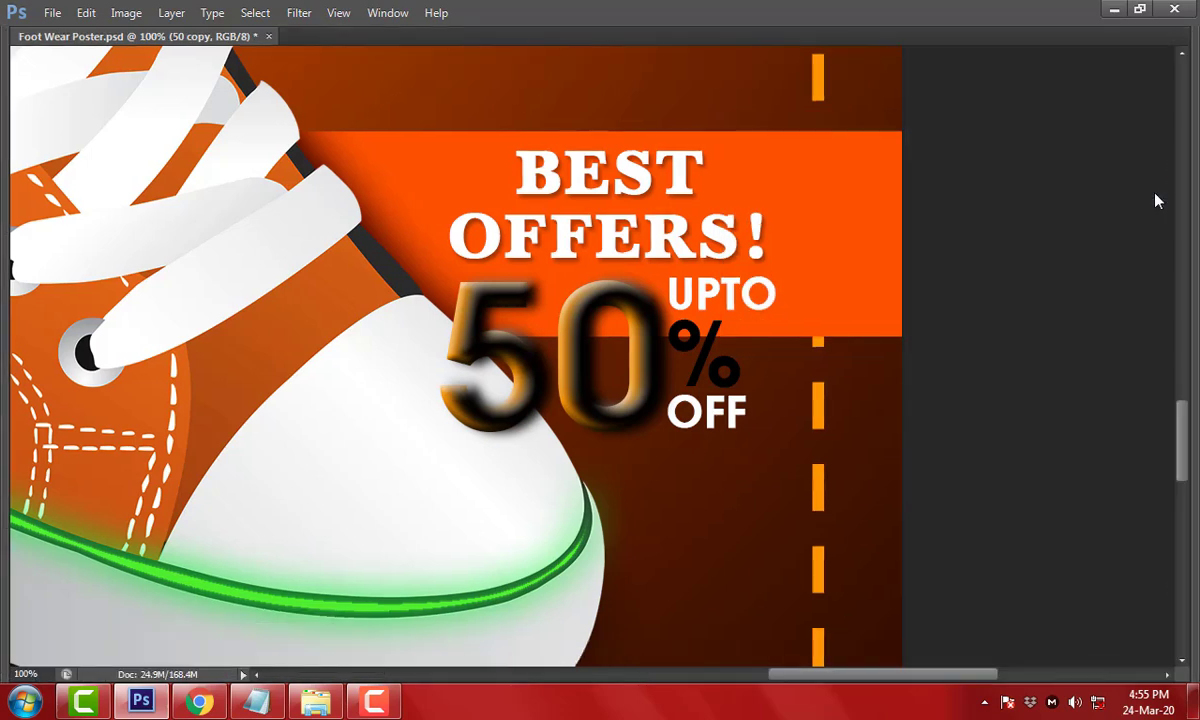
pyautogui.hotkey('ctrl', 't')
pyautogui.moveTo(578, 275); pyautogui.dragTo(592, 253)
pyautogui.press('Return')
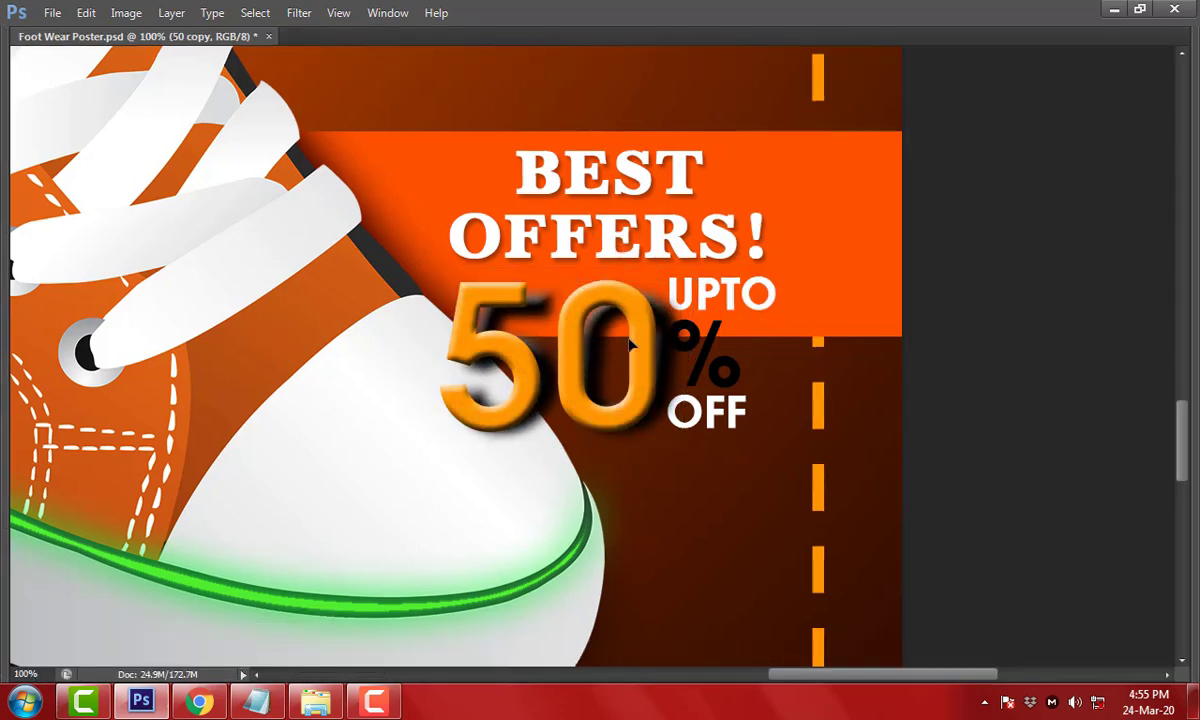
pyautogui.hotkey('ctrl', 'shift', 'alt', 't')
pyautogui.hotkey('ctrl', 'shift', 'alt', 't')
pyautogui.hotkey('ctrl', 'shift', 'alt', 't')
pyautogui.hotkey('ctrl', 'shift', 'alt', 't')
pyautogui.hotkey('ctrl', 'shift', 'alt', 't')
pyautogui.hotkey('ctrl', 'shift', 'alt', 't')
pyautogui.hotkey('ctrl', 'shift', 'alt', 't')
pyautogui.hotkey('ctrl', 'shift', 'alt', 't')
pyautogui.hotkey('ctrl', 'shift', 'alt', 't')
pyautogui.hotkey('ctrl', 'shift', 'alt', 't')
pyautogui.hotkey('ctrl', 'shift', 'alt', 't')
pyautogui.hotkey('ctrl', 'shift', 'alt', 't')
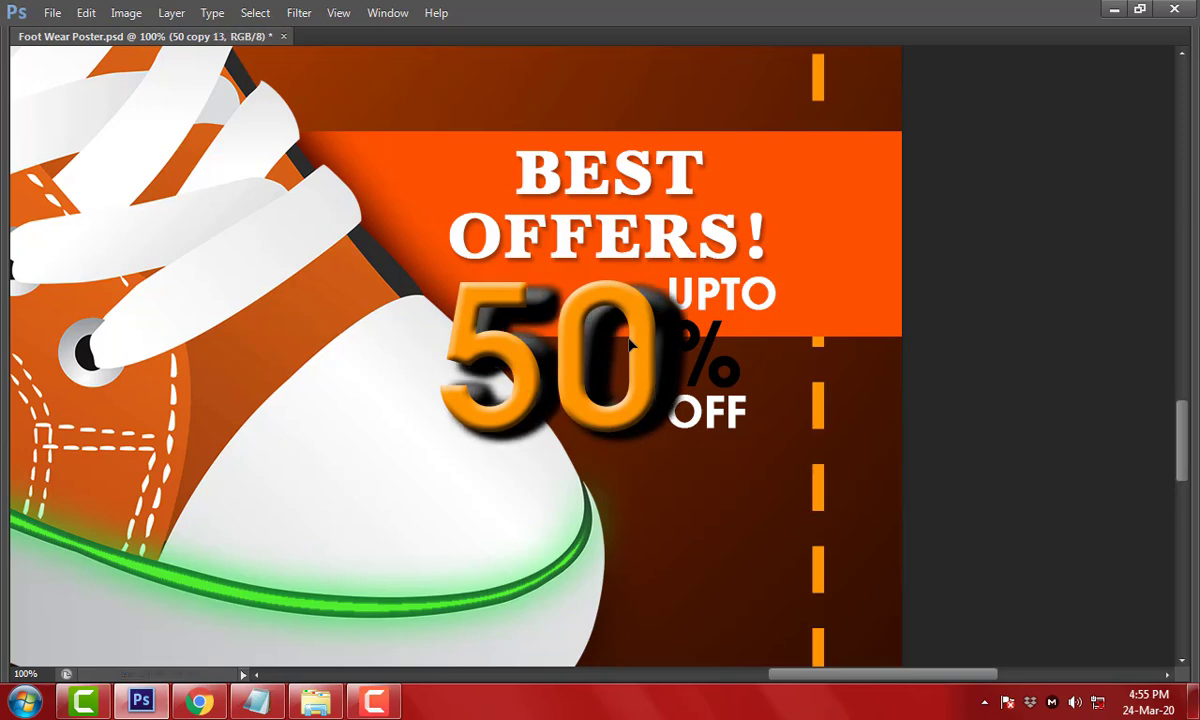
pyautogui.hotkey('ctrl', 'shift', 'alt', 't')
pyautogui.hotkey('ctrl', 'shift', 'alt', 't')
pyautogui.hotkey('ctrl', 'shift', 'alt', 't')
# Undo four of the stacked shadow copies to thin out the shadow
pyautogui.press('Tab')
pyautogui.scroll(-2, 1110, 555)
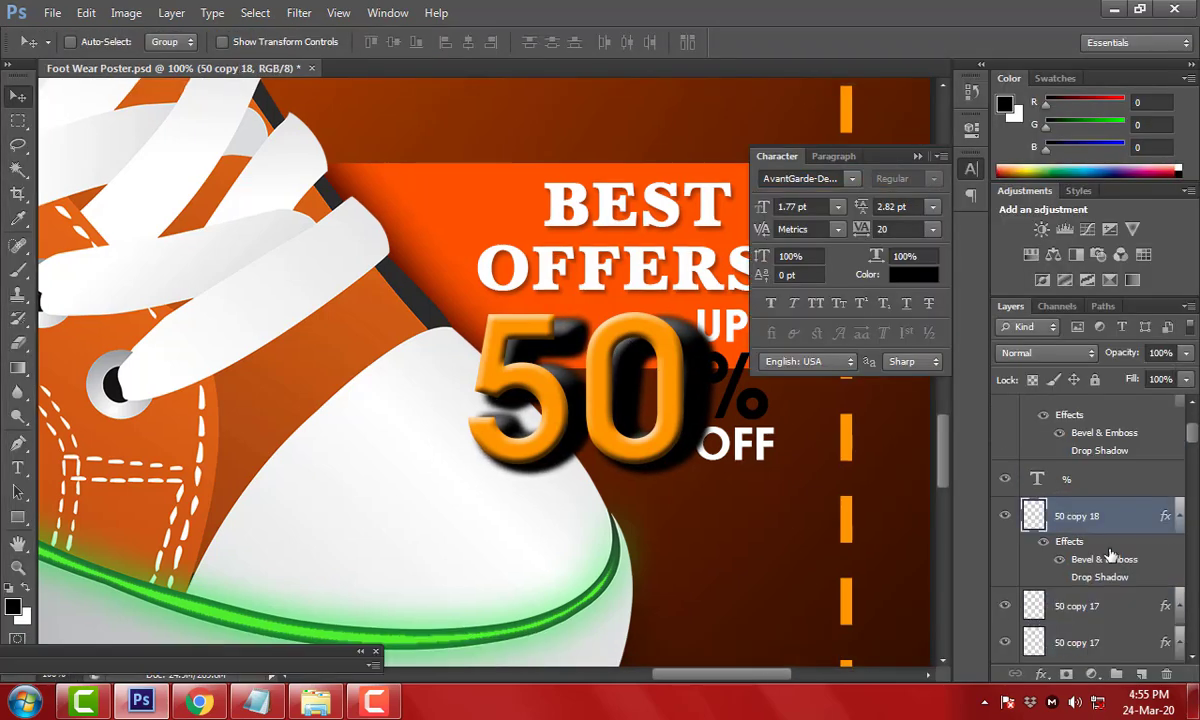
pyautogui.scroll(-2, 1110, 555)
pyautogui.hotkey('ctrl', 'alt', 'z')
pyautogui.hotkey('ctrl', 'alt', 'z')
pyautogui.hotkey('ctrl', 'alt', 'z')
pyautogui.hotkey('ctrl', 'alt', 'z')
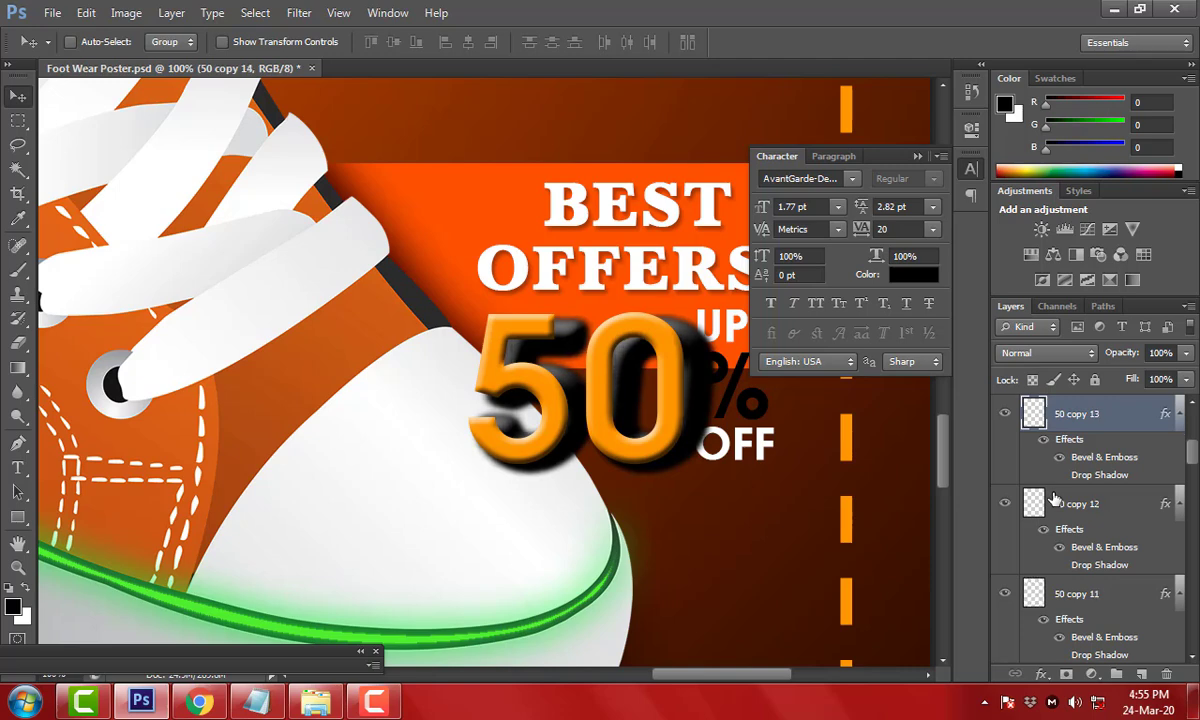
pyautogui.hotkey('ctrl', 'alt', 'z')
pyautogui.hotkey('ctrl', 'alt', 'z')
pyautogui.hotkey('ctrl', 'alt', 'z')
pyautogui.hotkey('ctrl', 'alt', 'z')
pyautogui.hotkey('ctrl', 'alt', 'z')
pyautogui.hotkey('ctrl', 'alt', 'z')
pyautogui.hotkey('ctrl', 'alt', 'z')
pyautogui.hotkey('ctrl', 'alt', 'z')
pyautogui.hotkey('ctrl', 'alt', 'z')
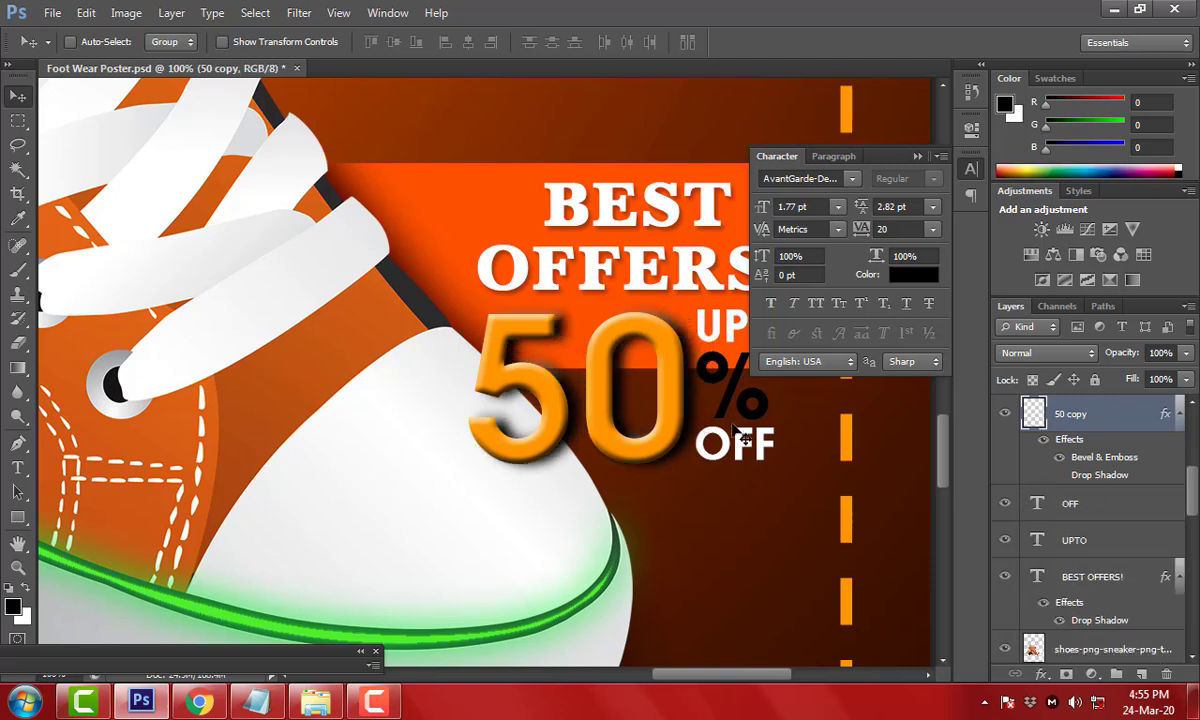
pyautogui.hotkey('ctrl', 'alt', 'z')
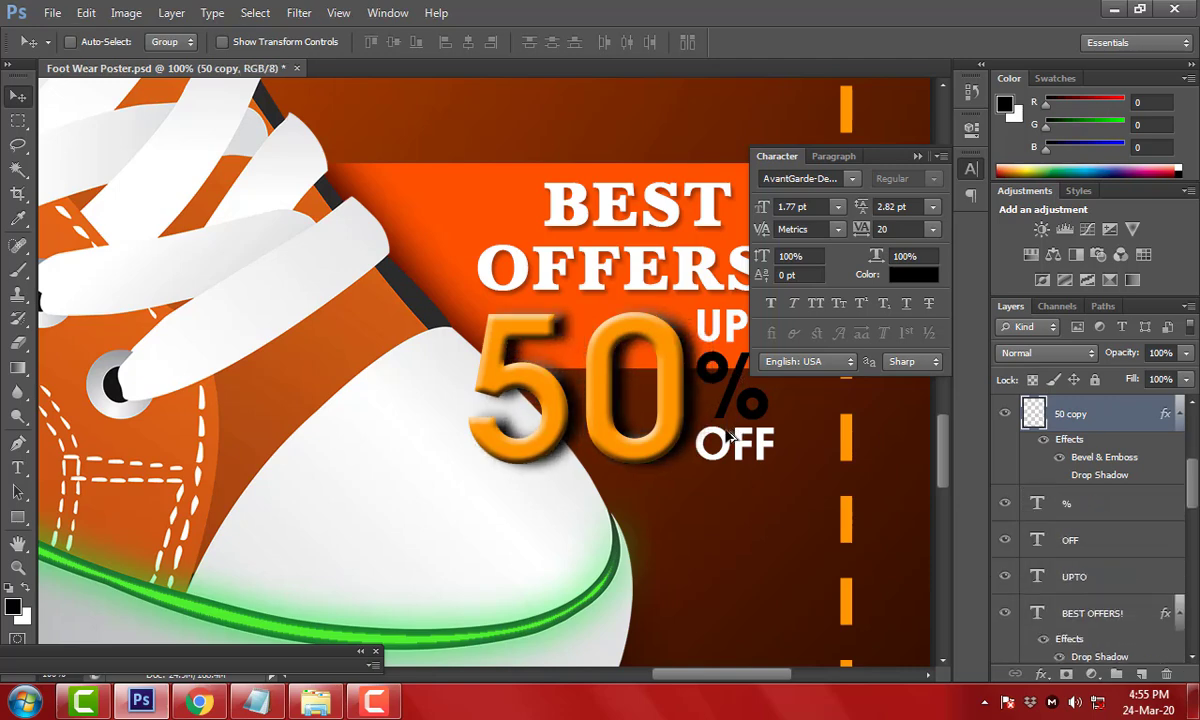
pyautogui.hotkey('ctrl', 'alt', 'z')
pyautogui.hotkey('ctrl', 'alt', 'z')
pyautogui.hotkey('ctrl', 'alt', 'z')
pyautogui.hotkey('ctrl', 'alt', 'z')
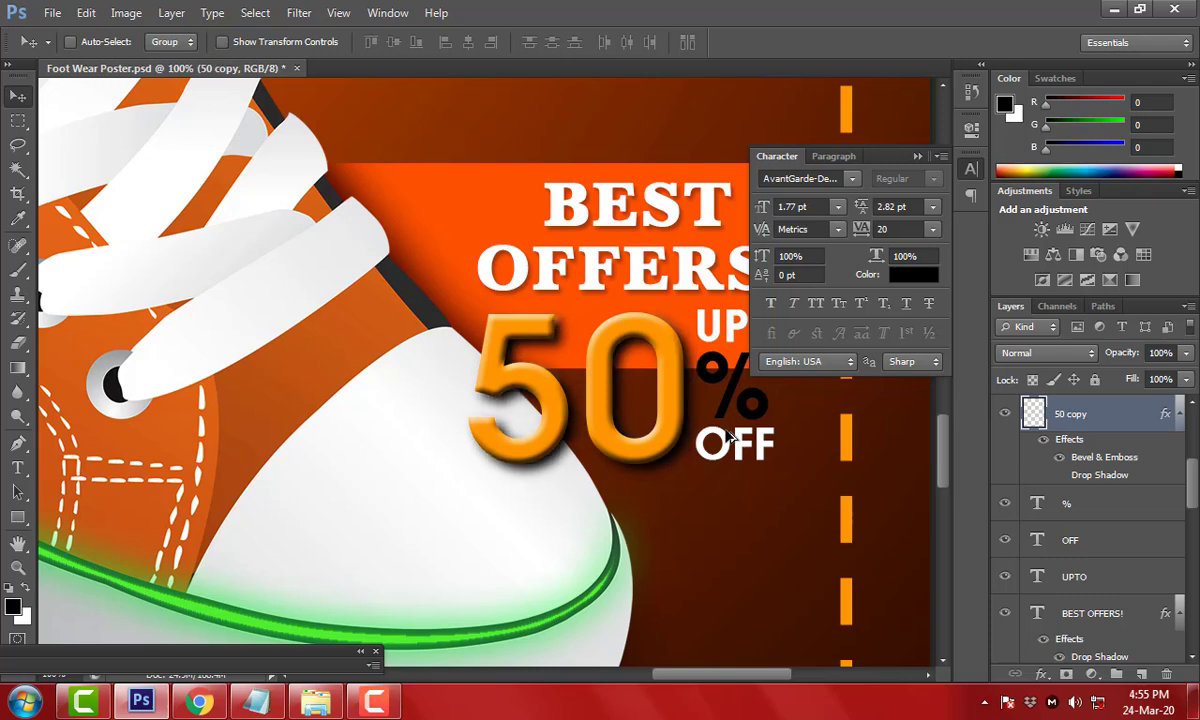
pyautogui.press('Tab')
pyautogui.hotkey('ctrl', 't')
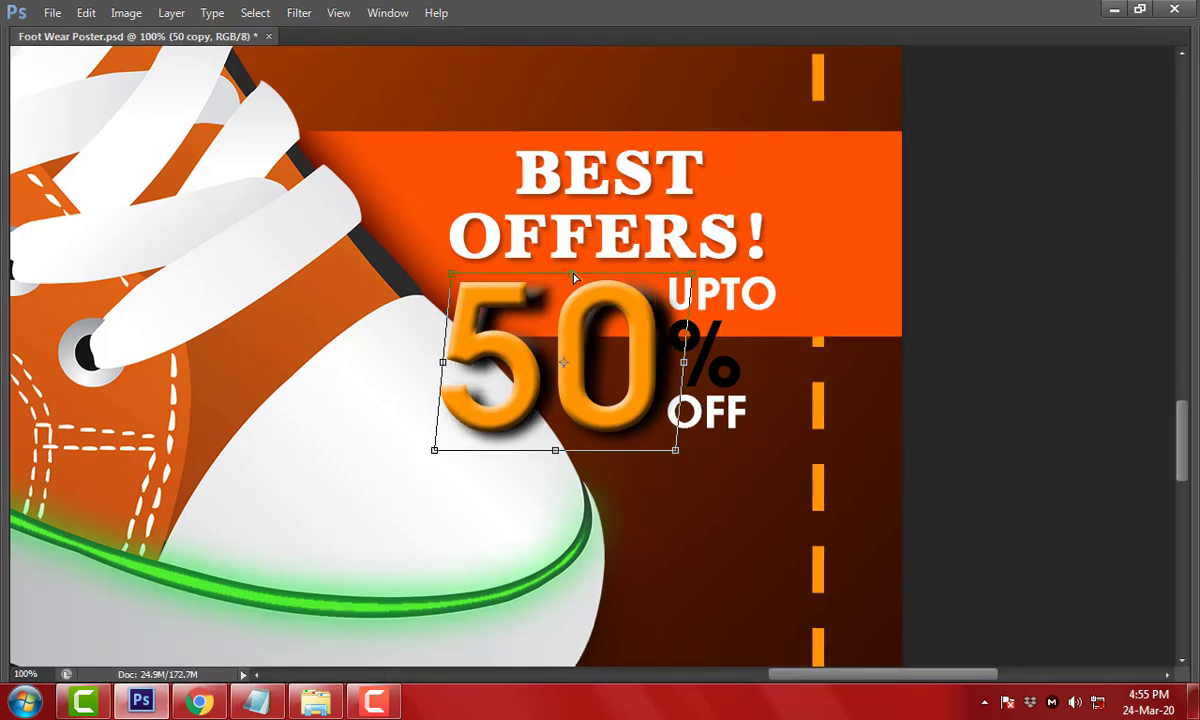
# Commit the shadow transform and darken the shadow with a lowered Curves adjustment
pyautogui.press('Return')
pyautogui.press('Tab')
pyautogui.hotkey('ctrl', 'm')
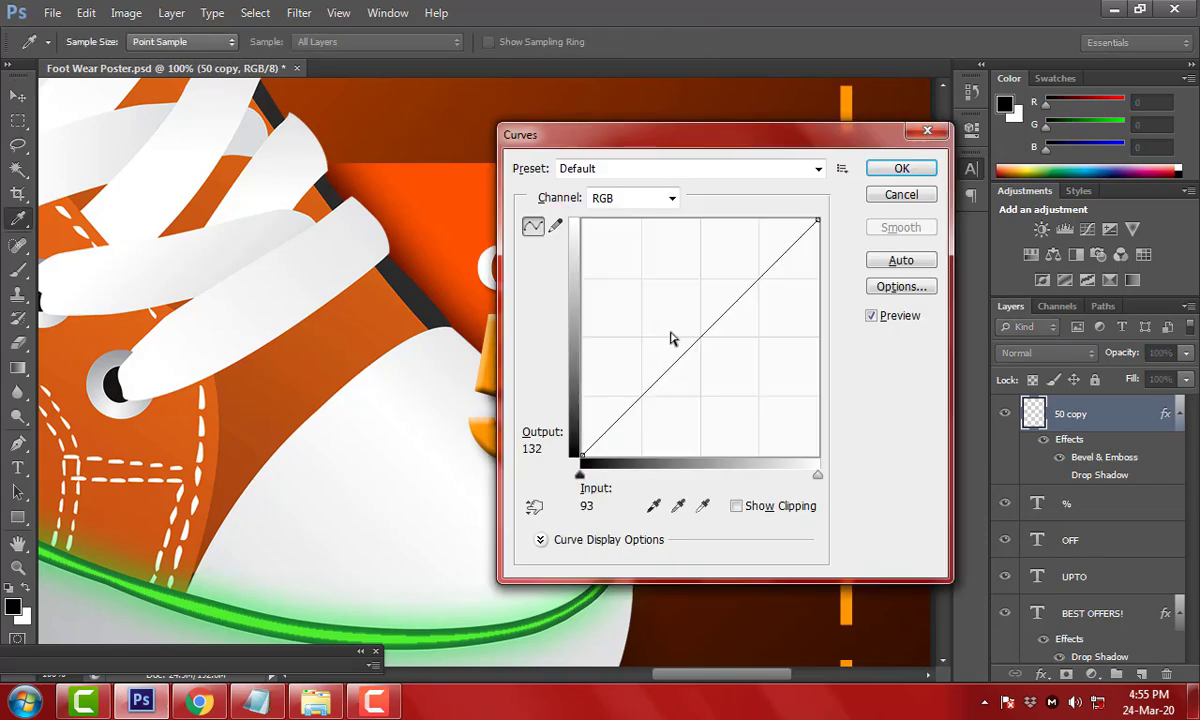
pyautogui.moveTo(698, 146); pyautogui.dragTo(1045, 148)
pyautogui.moveTo(1061, 362)
pyautogui.mouseDown()
pyautogui.moveTo(1048, 356)
pyautogui.moveTo(1053, 378)
pyautogui.mouseUp()
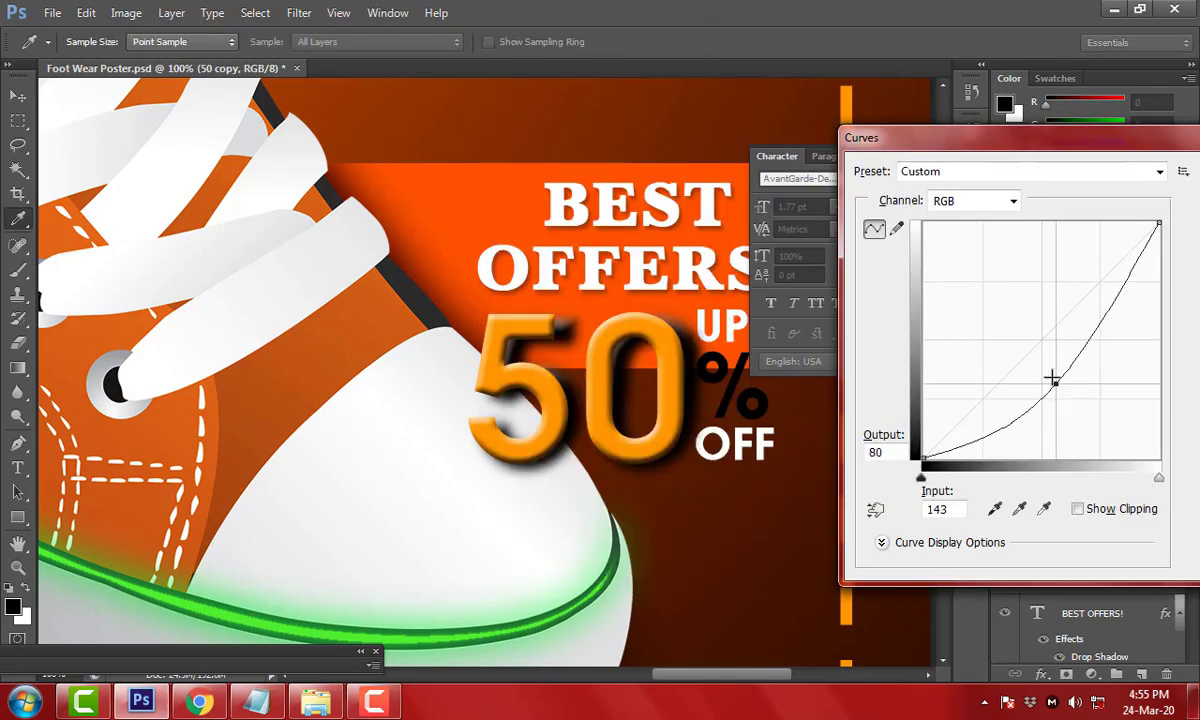
pyautogui.press('Return')
# Select the % sign layer and invert its colour
pyautogui.press('Tab')
pyautogui.rightClick(693, 300)
pyautogui.click(712, 306)
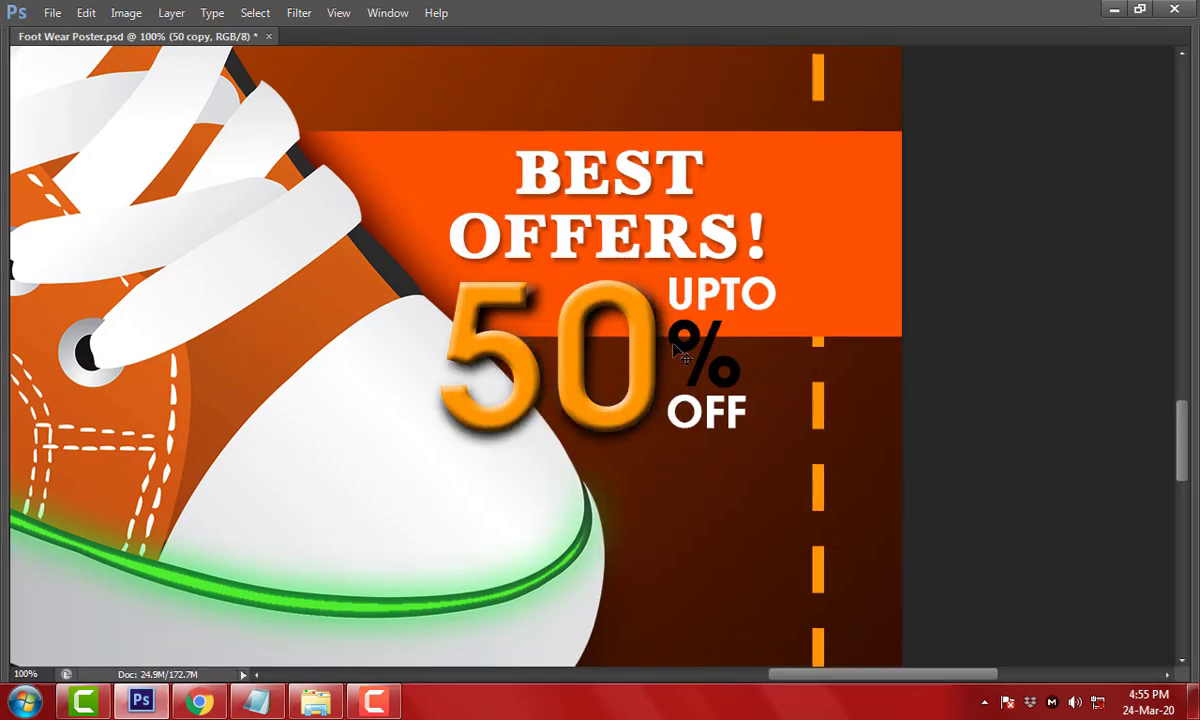
pyautogui.hotkey('ctrl', 'i')
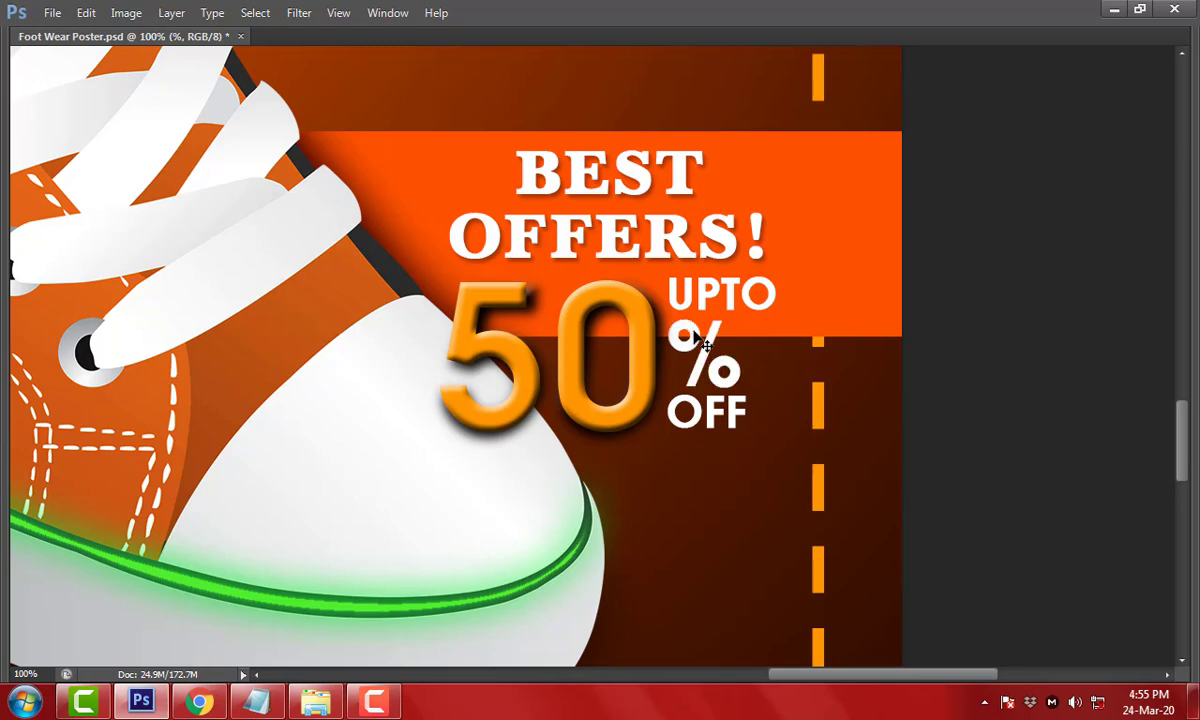
# Zoom out to the whole poster, then zoom in on the BEST OFFERS! badge
pyautogui.press('Tab')
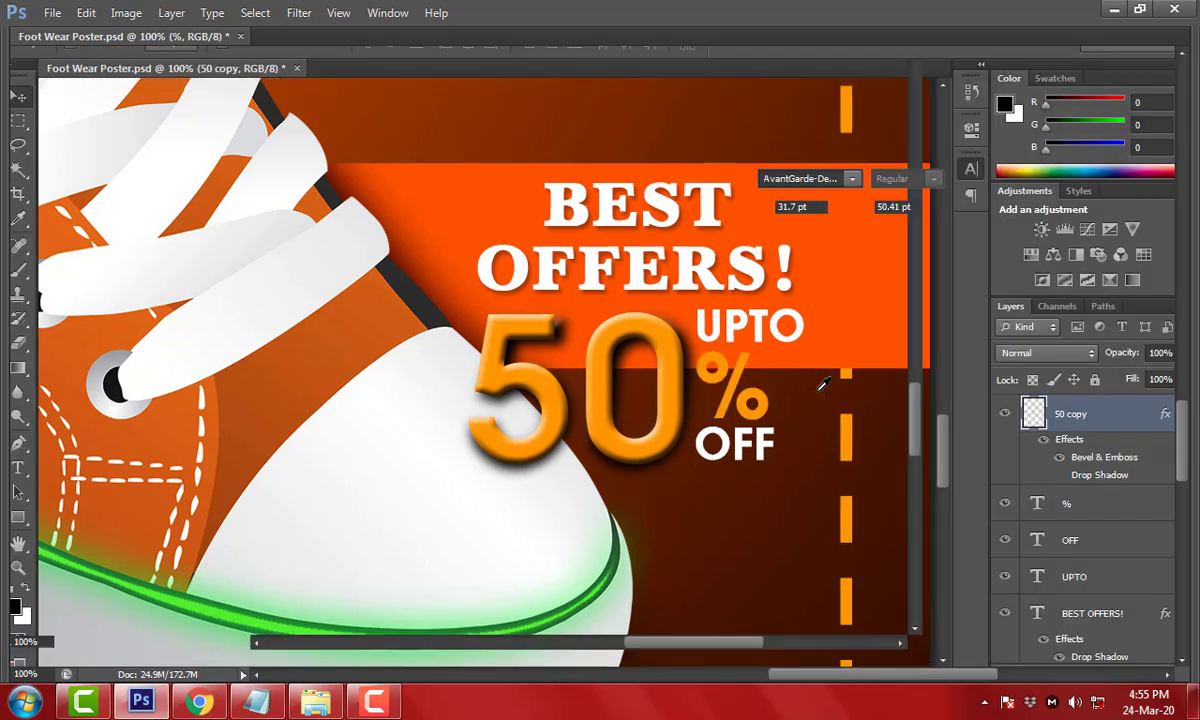
pyautogui.hotkey('ctrl', '-')
pyautogui.press('Tab')
pyautogui.hotkey('ctrl', '0')
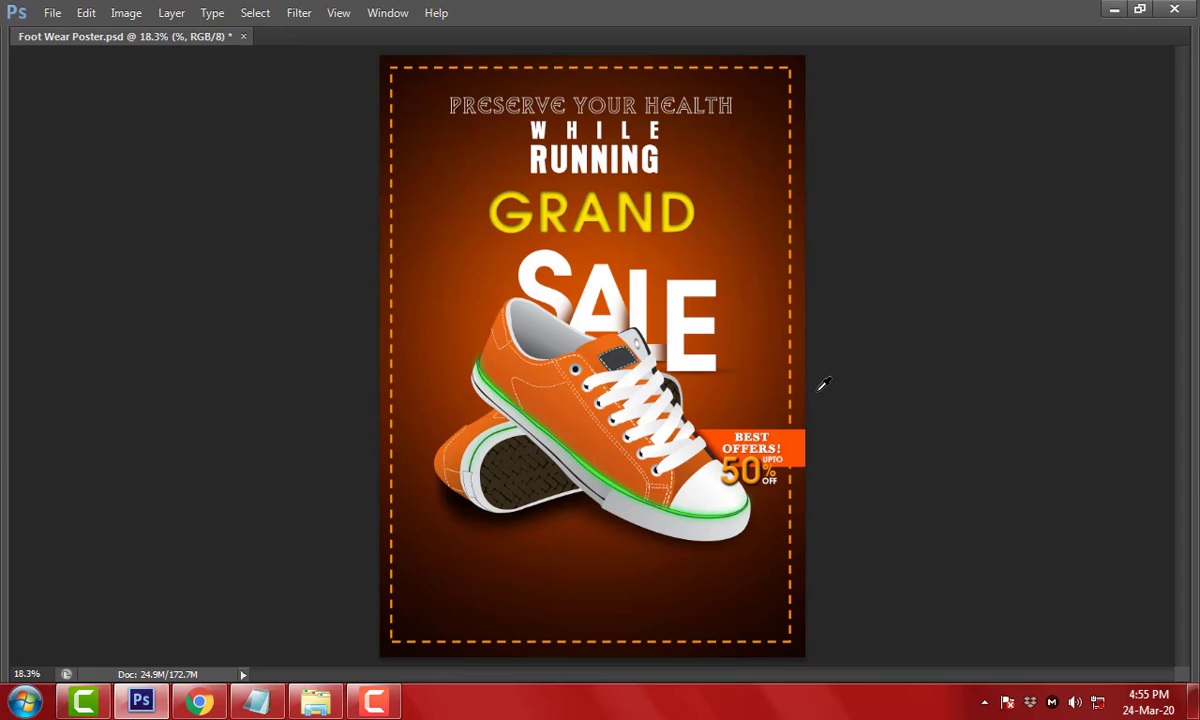
pyautogui.moveTo(872, 480); pyautogui.dragTo(944, 348)
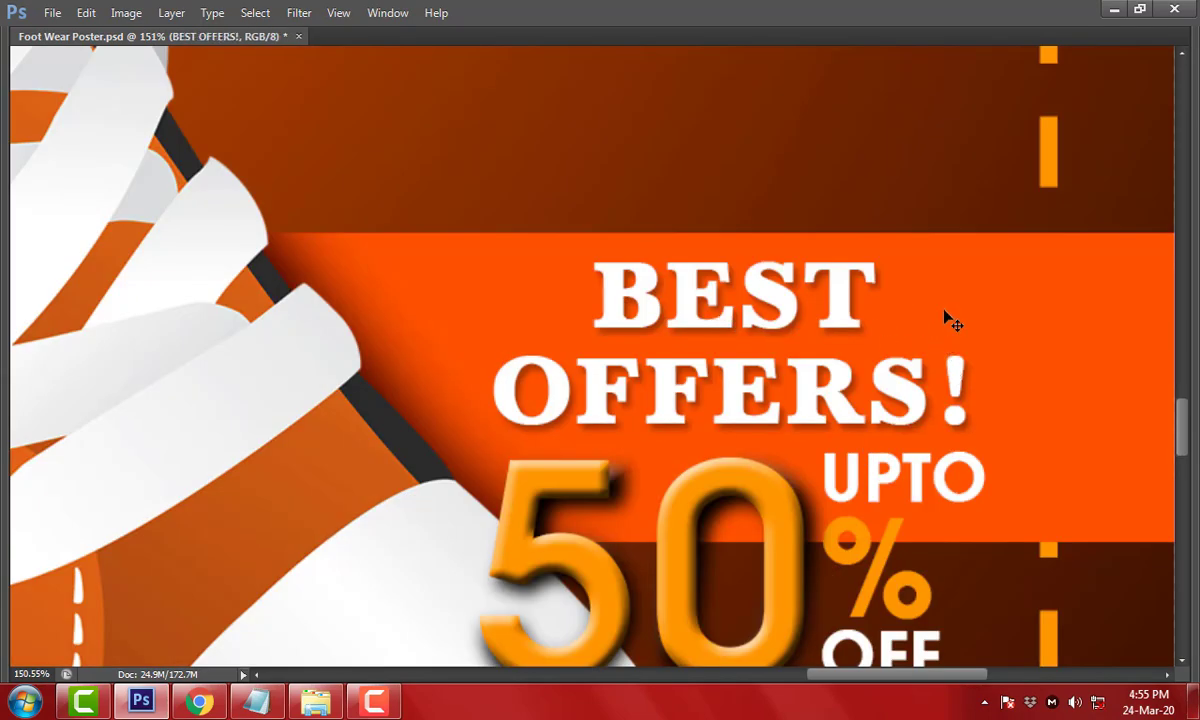
# Shift the banner layer to teal with Hue +140, Saturation -60, Lightness -22
pyautogui.hotkey('ctrl', '-')
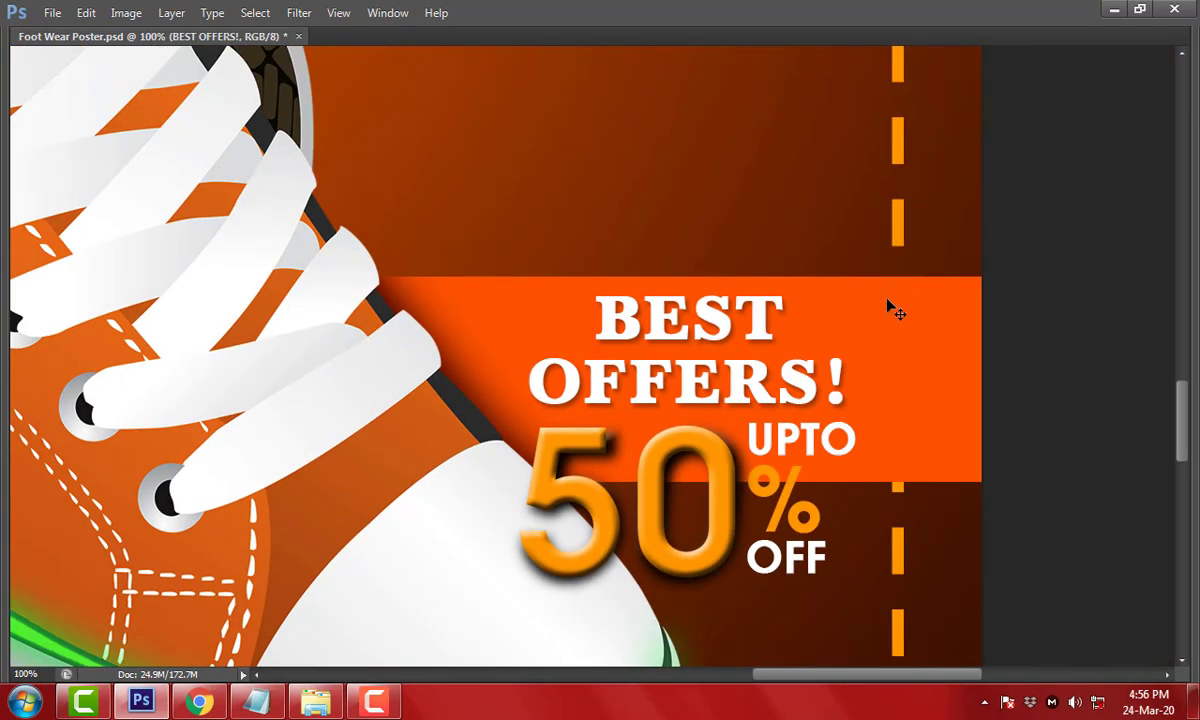
pyautogui.keyDown('ctrl'); pyautogui.click(887, 300); pyautogui.keyUp('ctrl')
pyautogui.hotkey('ctrl', 'u')
pyautogui.moveTo(840, 248)
pyautogui.mouseDown()
pyautogui.moveTo(286, 298)
pyautogui.moveTo(294, 292)
pyautogui.mouseUp()
pyautogui.moveTo(203, 418)
pyautogui.mouseDown()
pyautogui.moveTo(233, 420)
pyautogui.moveTo(147, 420)
pyautogui.moveTo(256, 420)
pyautogui.mouseUp()
pyautogui.moveTo(290, 422)
pyautogui.mouseDown()
pyautogui.moveTo(313, 423)
pyautogui.moveTo(282, 425)
pyautogui.mouseUp()
pyautogui.moveTo(203, 462); pyautogui.dragTo(150, 463)
pyautogui.moveTo(196, 513)
pyautogui.mouseDown()
pyautogui.moveTo(222, 513)
pyautogui.moveTo(175, 506)
pyautogui.mouseUp()
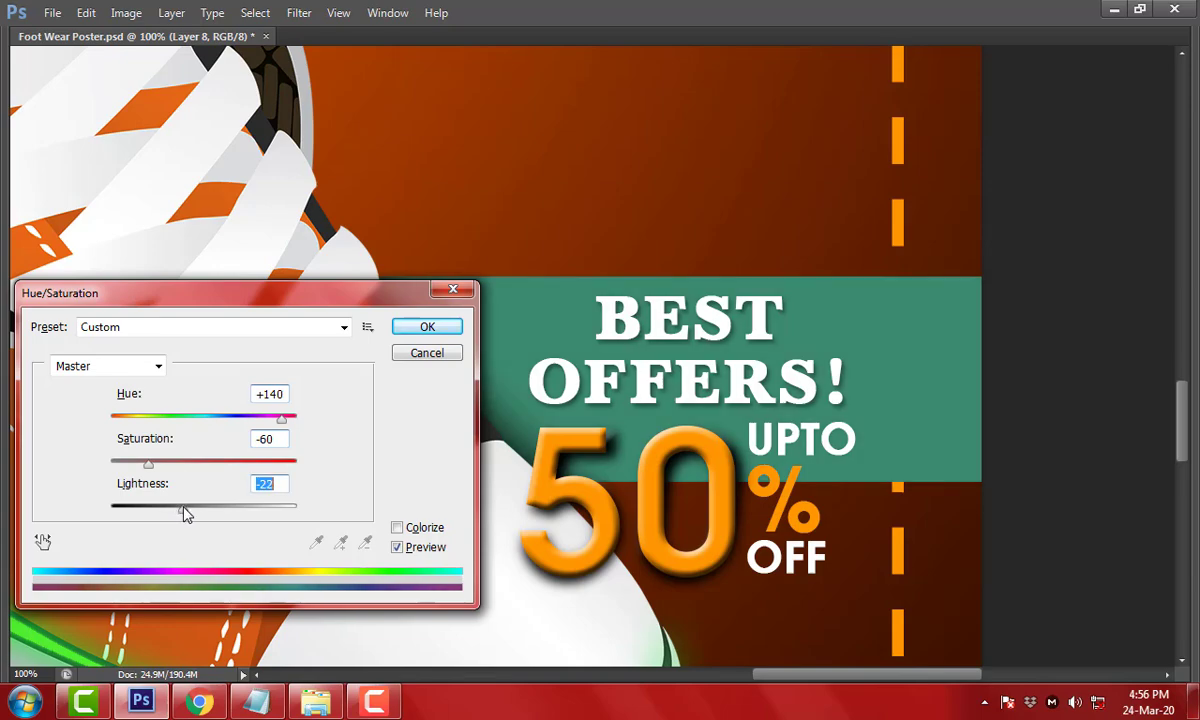
pyautogui.press('Return')
# Fit the whole poster on screen and nudge the 50 text into place
pyautogui.hotkey('ctrl', '0')
pyautogui.press('Tab')
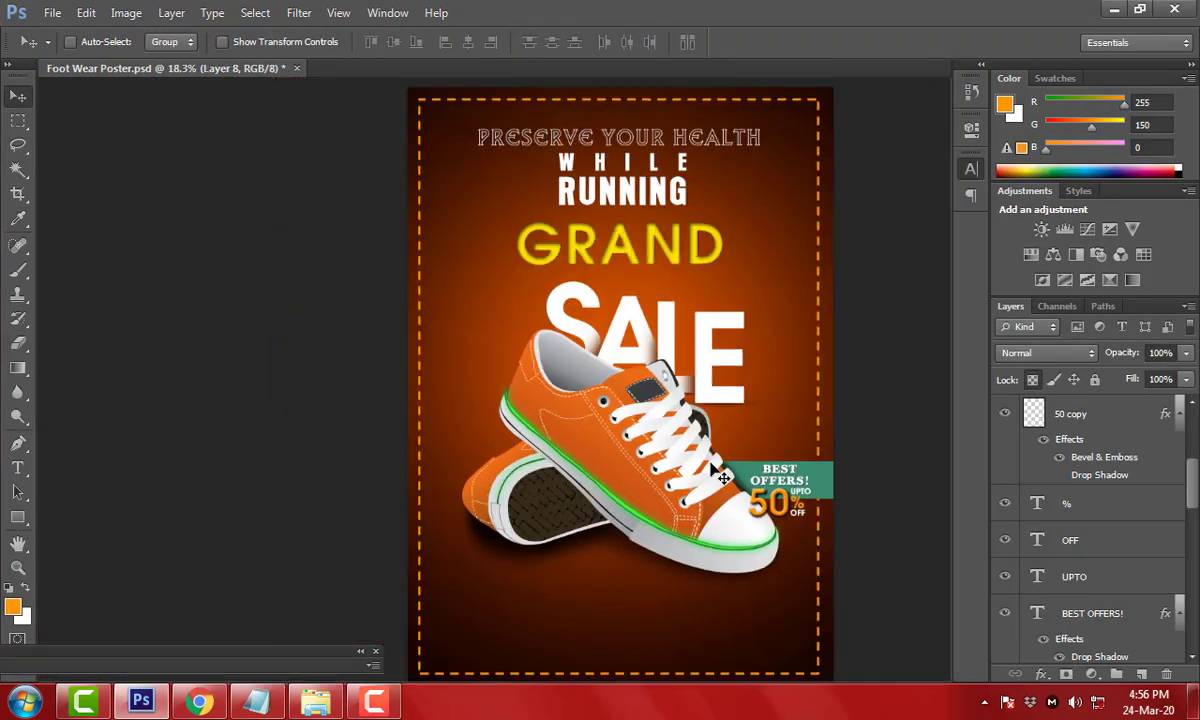
pyautogui.press('Tab')
pyautogui.scroll(5, 720, 480)
pyautogui.moveTo(715, 484)
pyautogui.mouseDown()
pyautogui.moveTo(723, 507)
pyautogui.moveTo(766, 453)
pyautogui.mouseUp()
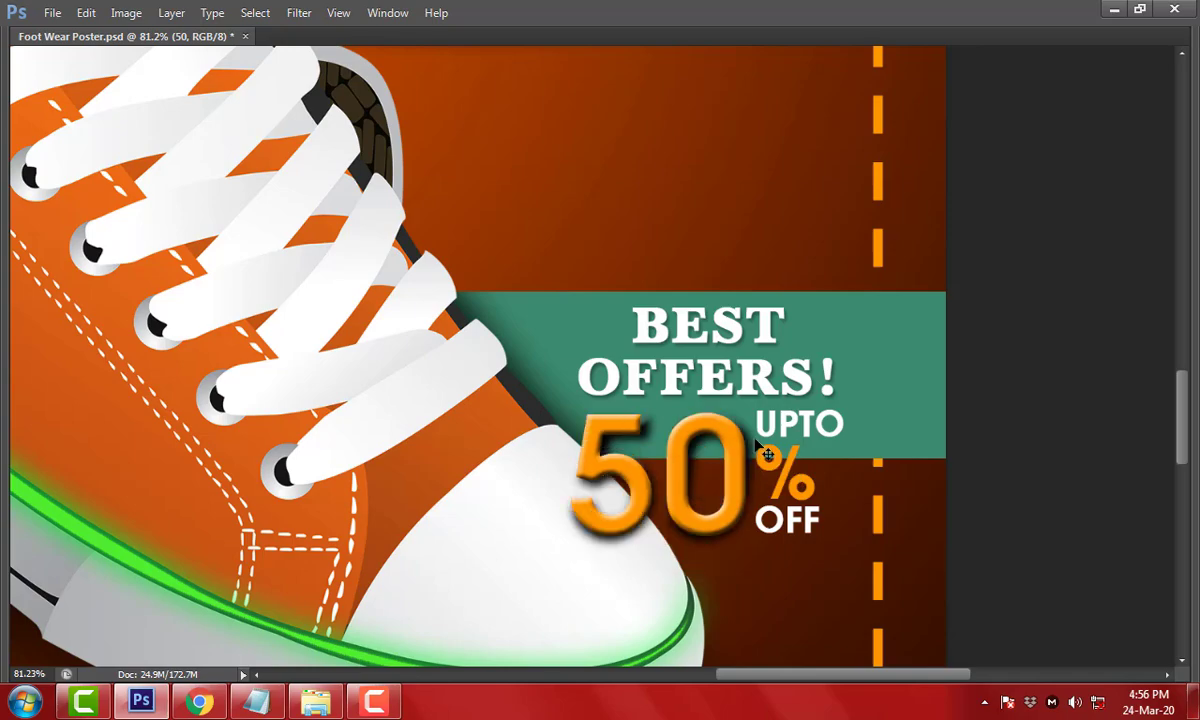
pyautogui.scroll(-3, 765, 453)
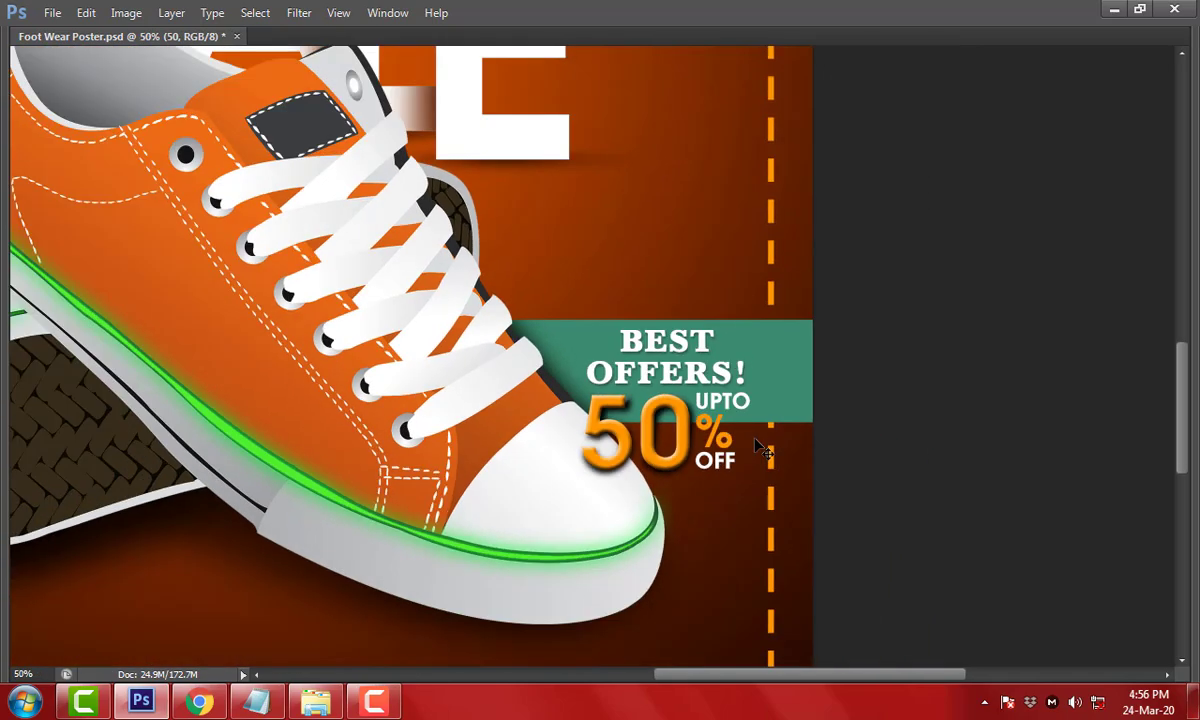
pyautogui.scroll(1, 765, 390)
pyautogui.scroll(-3, 748, 385)
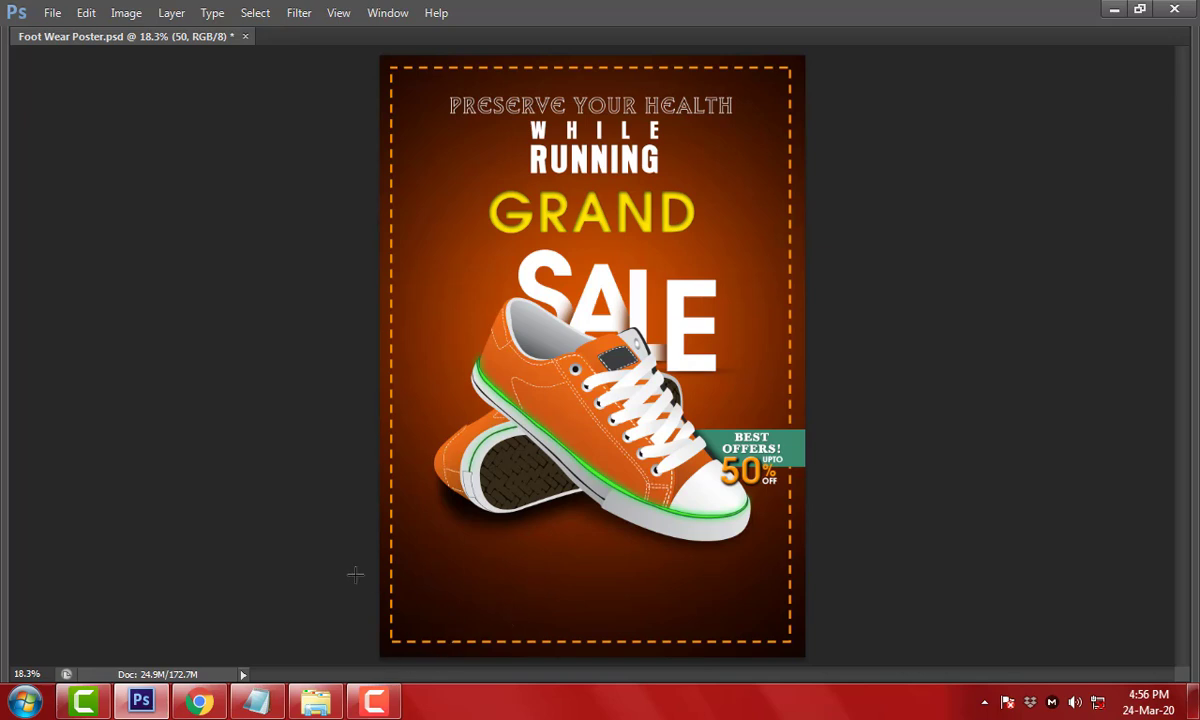
# Fill a full-width bottom strip with orange on a new layer and move it up
pyautogui.moveTo(355, 568); pyautogui.dragTo(858, 606)
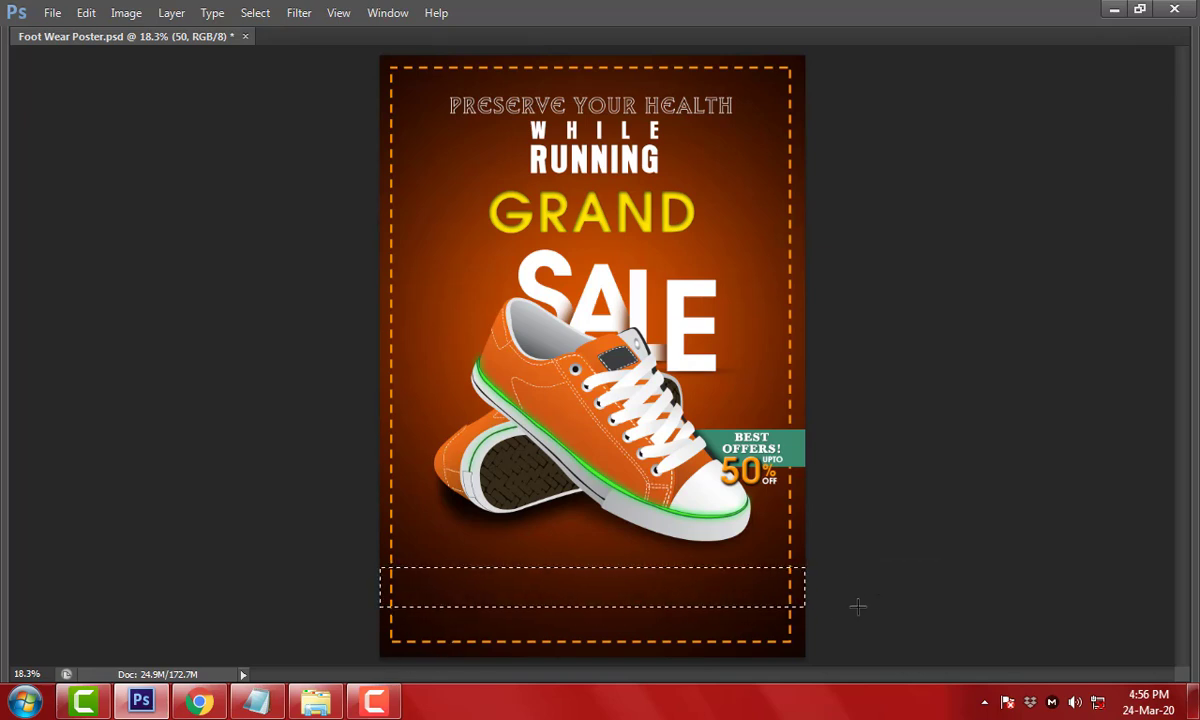
pyautogui.hotkey('ctrl', 'shift', 'alt', 'n')
pyautogui.hotkey('alt', 'BackSpace')
pyautogui.hotkey('ctrl', 'd')
pyautogui.scroll(3, 905, 514)
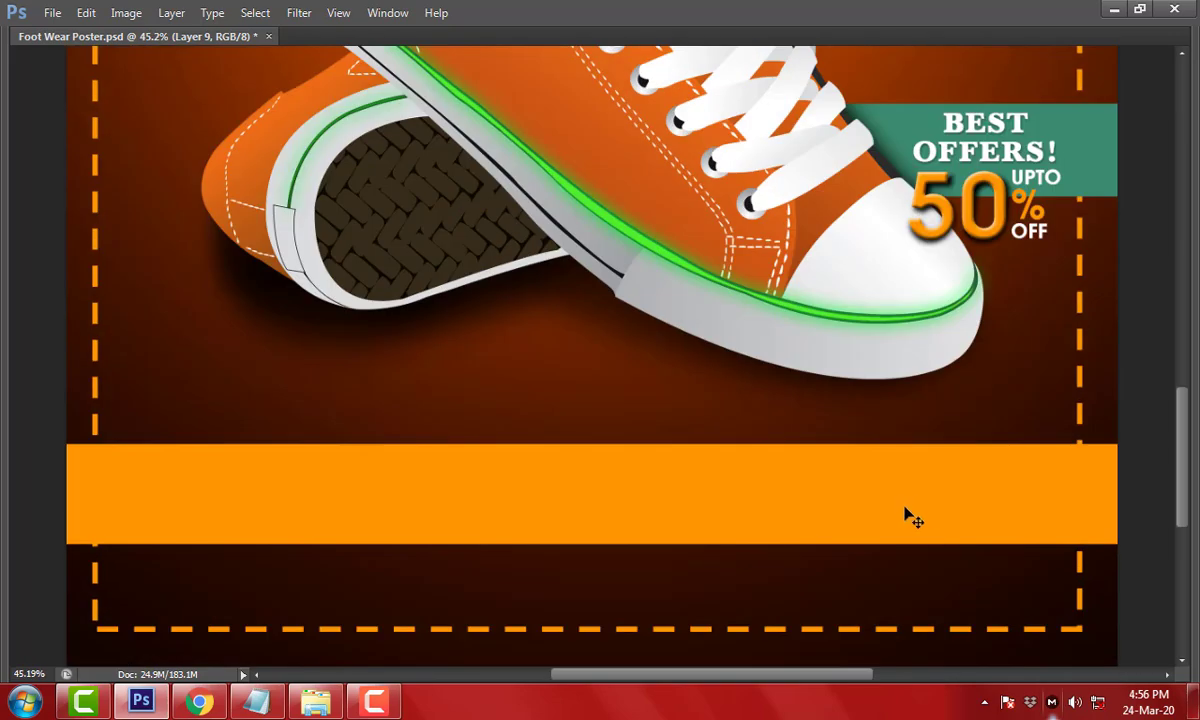
pyautogui.moveTo(905, 514); pyautogui.dragTo(911, 461)
# Resize the orange bar taller and shorten it to the poster's left part
pyautogui.hotkey('ctrl', 't')
pyautogui.moveTo(713, 492); pyautogui.dragTo(713, 523)
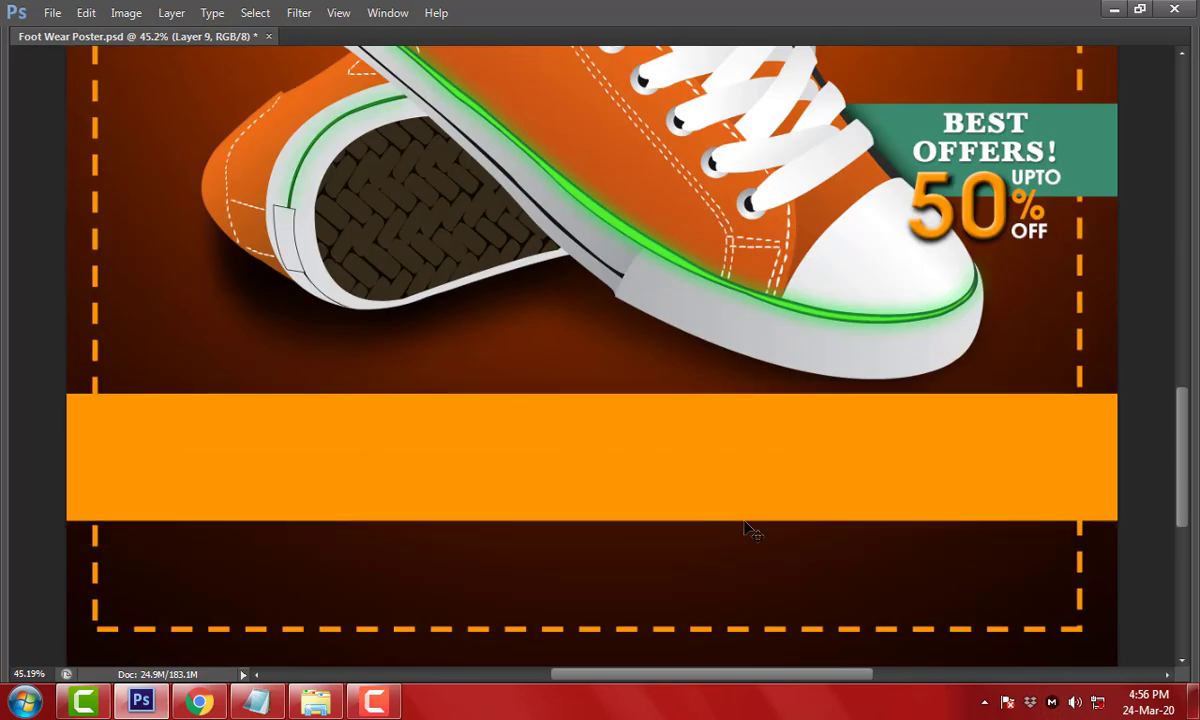
pyautogui.moveTo(1117, 457); pyautogui.dragTo(443, 457)
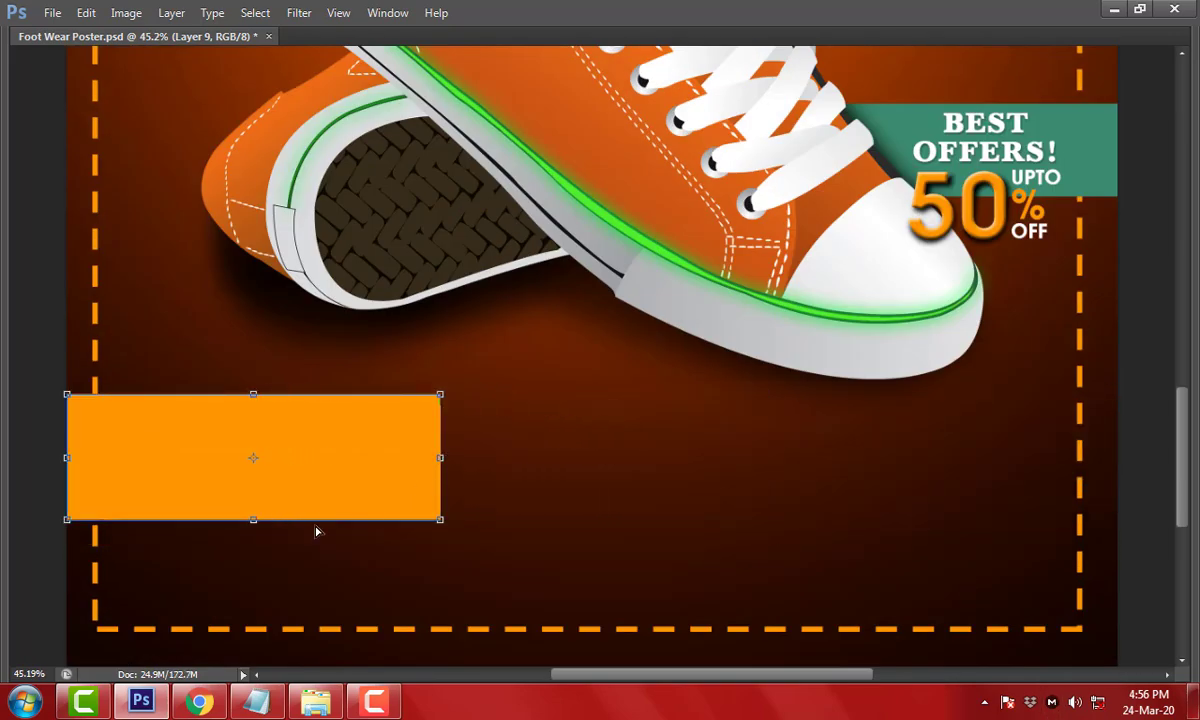
pyautogui.moveTo(316, 531)
pyautogui.mouseDown()
pyautogui.moveTo(316, 495)
pyautogui.moveTo(310, 519)
pyautogui.mouseUp()
pyautogui.press('Return')
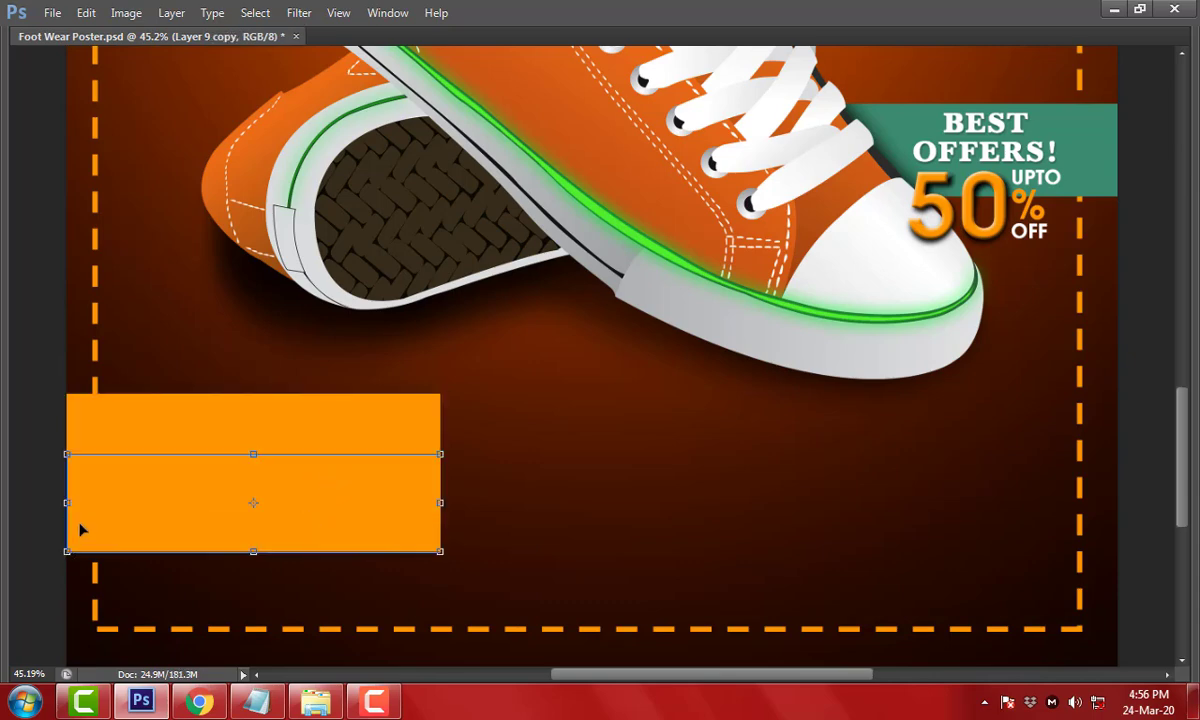
# Slant the copied bar's left edge downward and darken it with Curves
pyautogui.moveTo(67, 503); pyautogui.dragTo(72, 588)
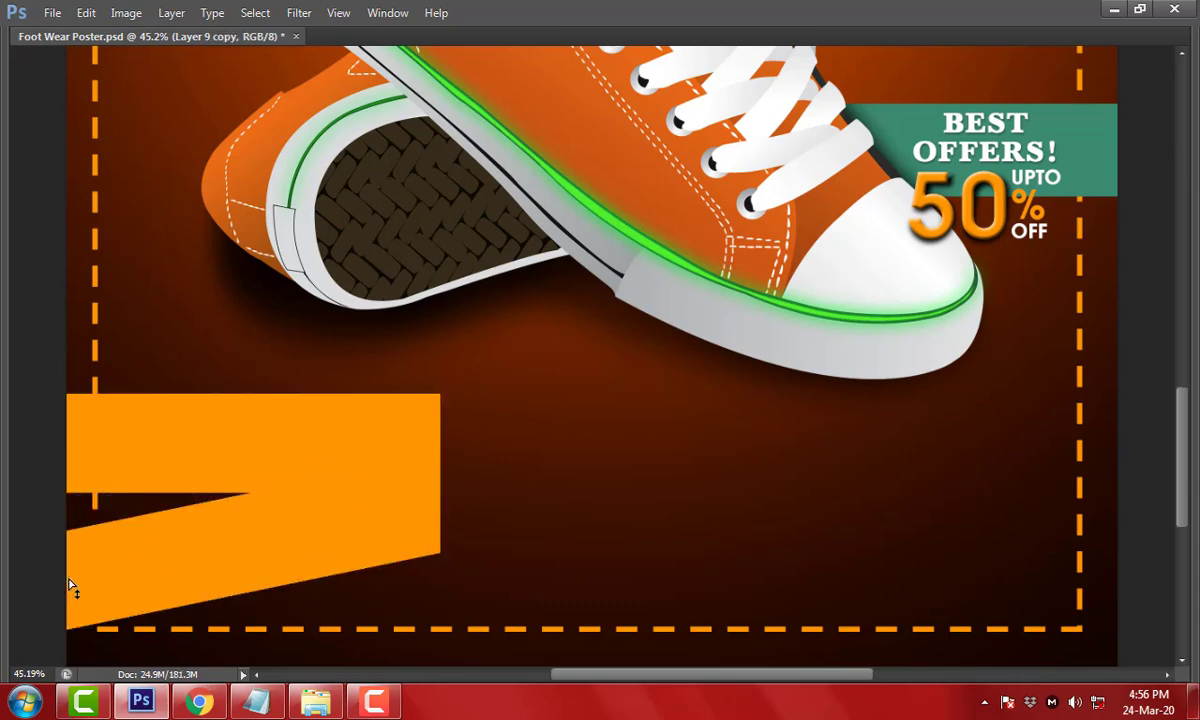
pyautogui.hotkey('ctrl', 'm')
pyautogui.moveTo(1064, 318)
pyautogui.mouseDown()
pyautogui.moveTo(1071, 366)
pyautogui.moveTo(1063, 356)
pyautogui.mouseUp()
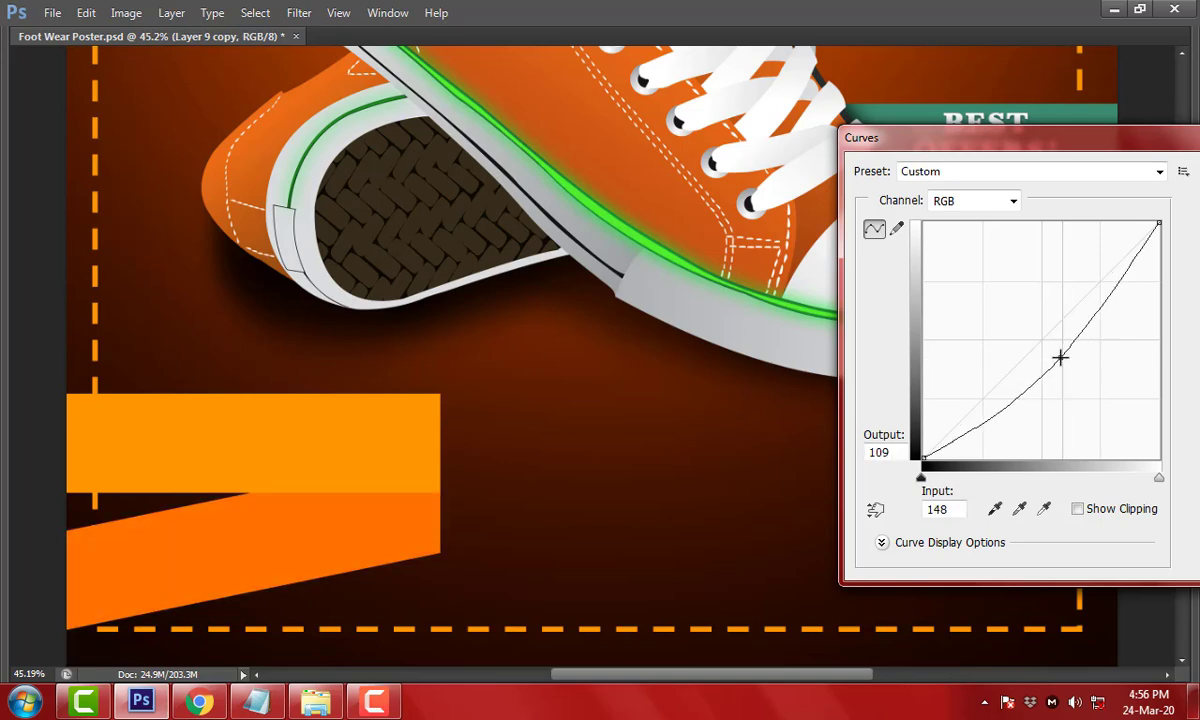
pyautogui.press('Return')
# Reshape and skew the darker bar's left side down, then duplicate the light bar lower
pyautogui.hotkey('ctrl', 't')
pyautogui.moveTo(300, 421)
pyautogui.mouseDown()
pyautogui.moveTo(300, 445)
pyautogui.moveTo(330, 482)
pyautogui.mouseUp()
pyautogui.press('Return')
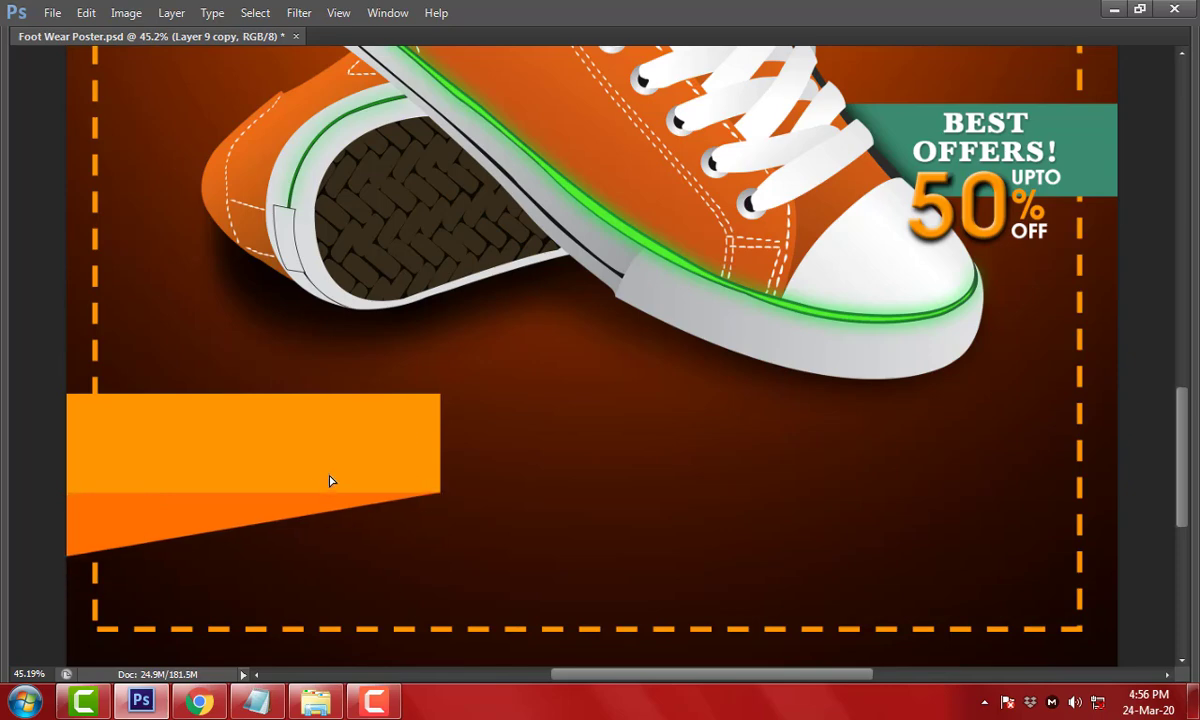
pyautogui.hotkey('ctrl', 't')
pyautogui.moveTo(64, 481); pyautogui.dragTo(55, 547)
pyautogui.press('Return')
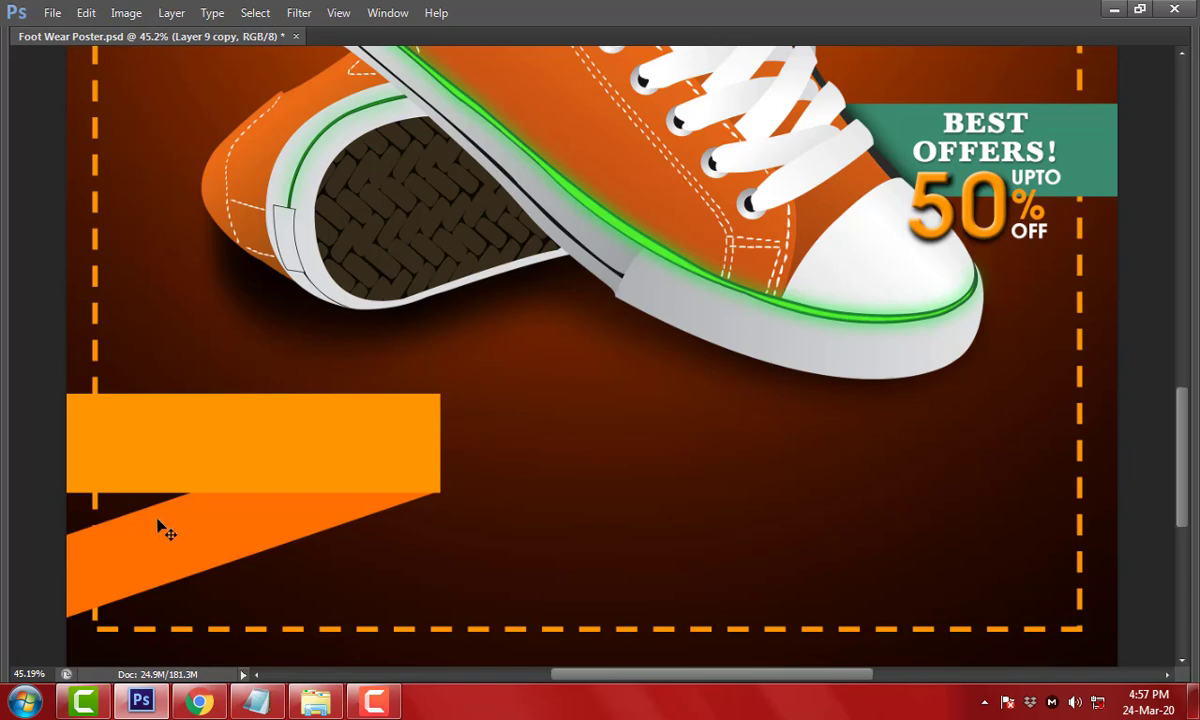
pyautogui.moveTo(185, 436); pyautogui.dragTo(201, 504)
# Skew the new light bar and its right side downward
pyautogui.moveTo(446, 517); pyautogui.dragTo(155, 593)
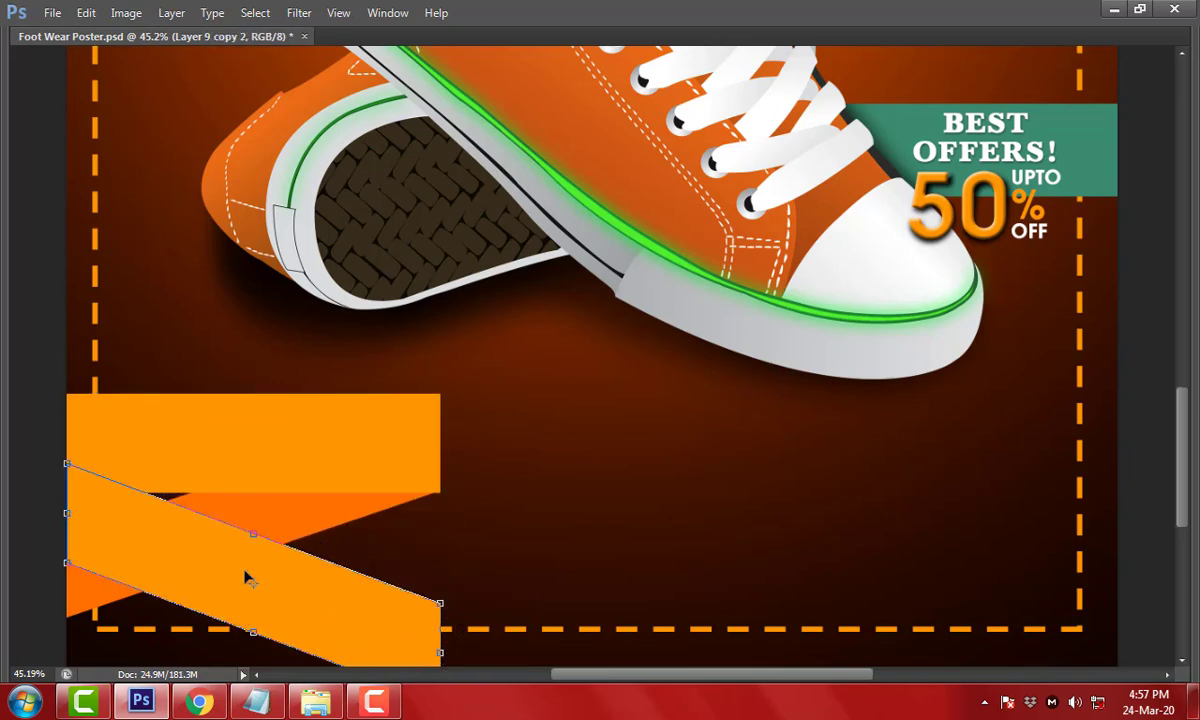
pyautogui.press('Return')
pyautogui.hotkey('ctrl', '-')
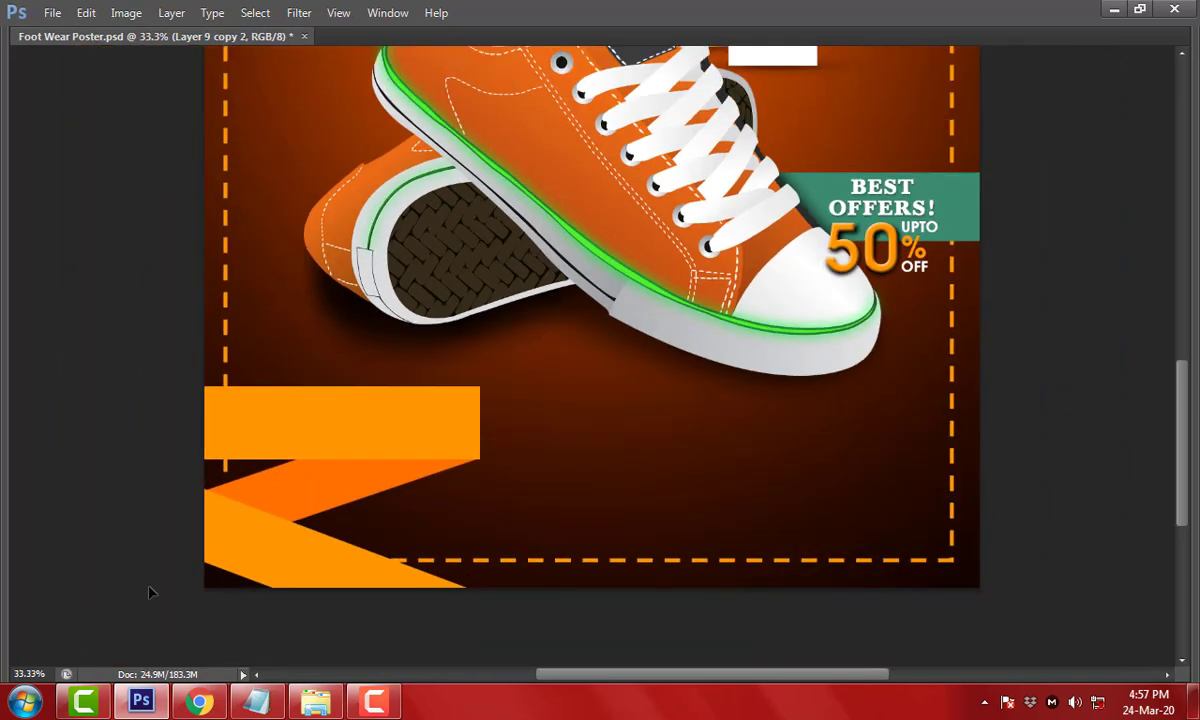
pyautogui.moveTo(533, 614); pyautogui.dragTo(543, 452)
pyautogui.moveTo(489, 415); pyautogui.dragTo(490, 540)
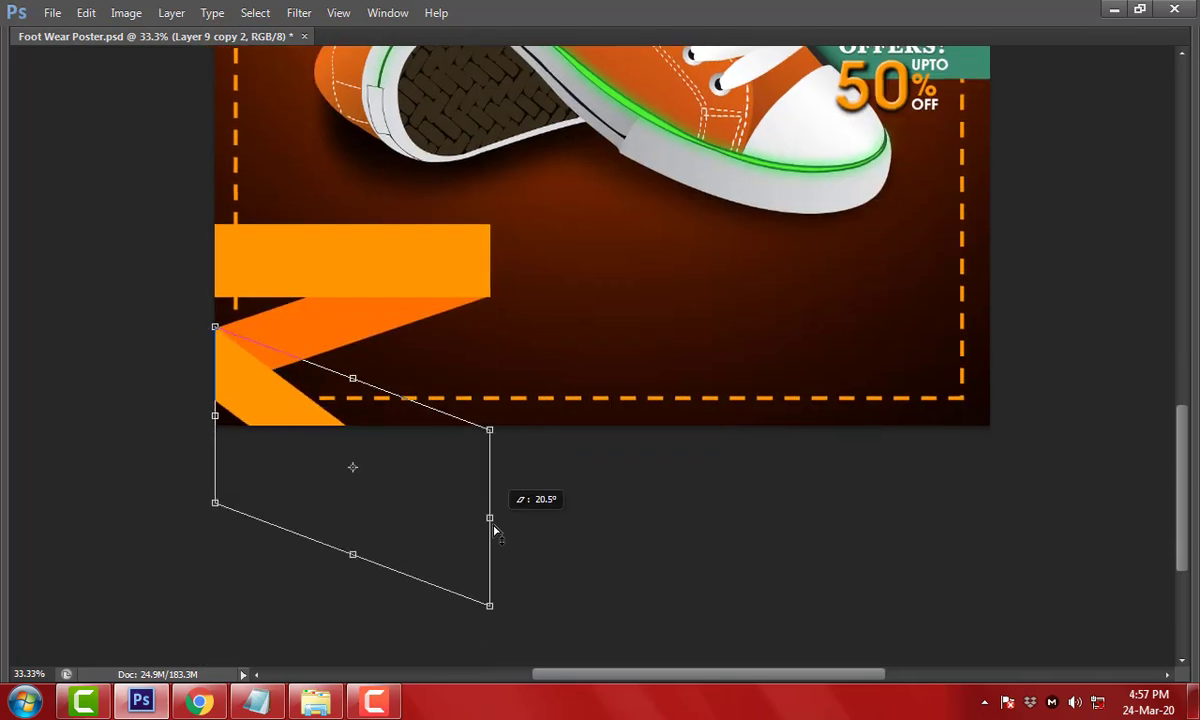
pyautogui.press('Return')
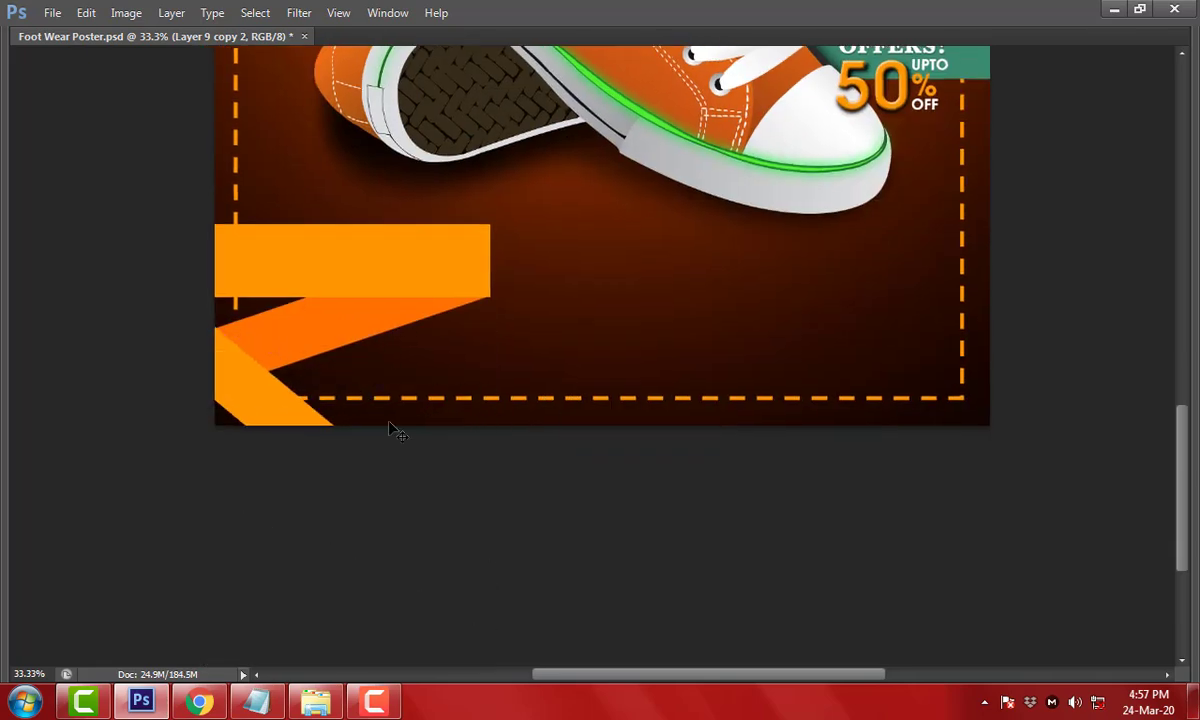
# Scale the orange shape smaller, move it to the edge, and rotate it about 60°
pyautogui.hotkey('ctrl', 't')
pyautogui.moveTo(488, 222); pyautogui.dragTo(456, 255)
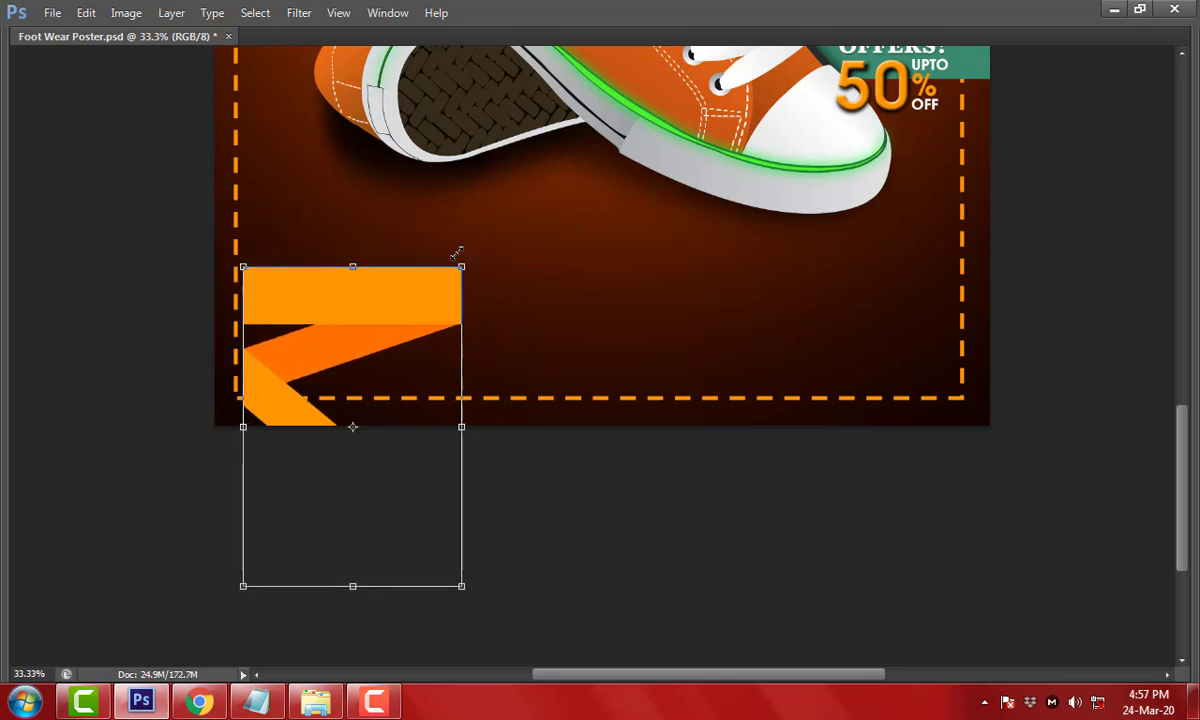
pyautogui.press('Return')
pyautogui.moveTo(338, 274)
pyautogui.mouseDown()
pyautogui.moveTo(327, 241)
pyautogui.moveTo(324, 251)
pyautogui.mouseUp()
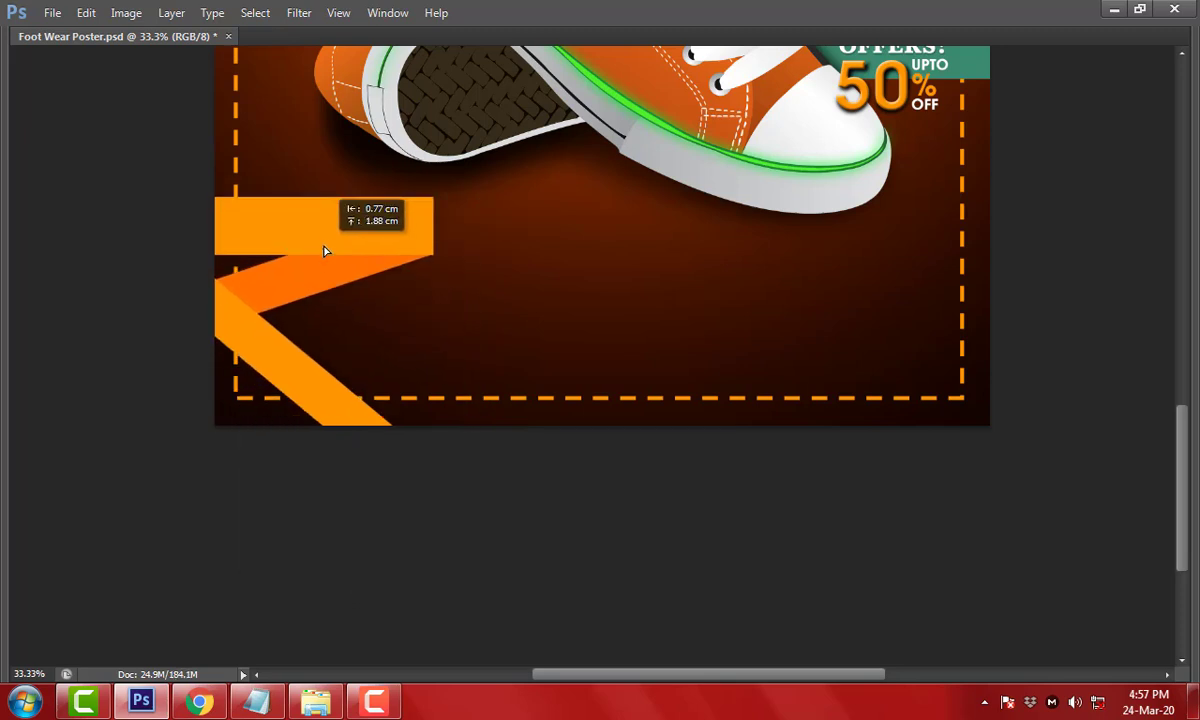
pyautogui.hotkey('ctrl', 't')
pyautogui.moveTo(450, 175); pyautogui.dragTo(600, 352)
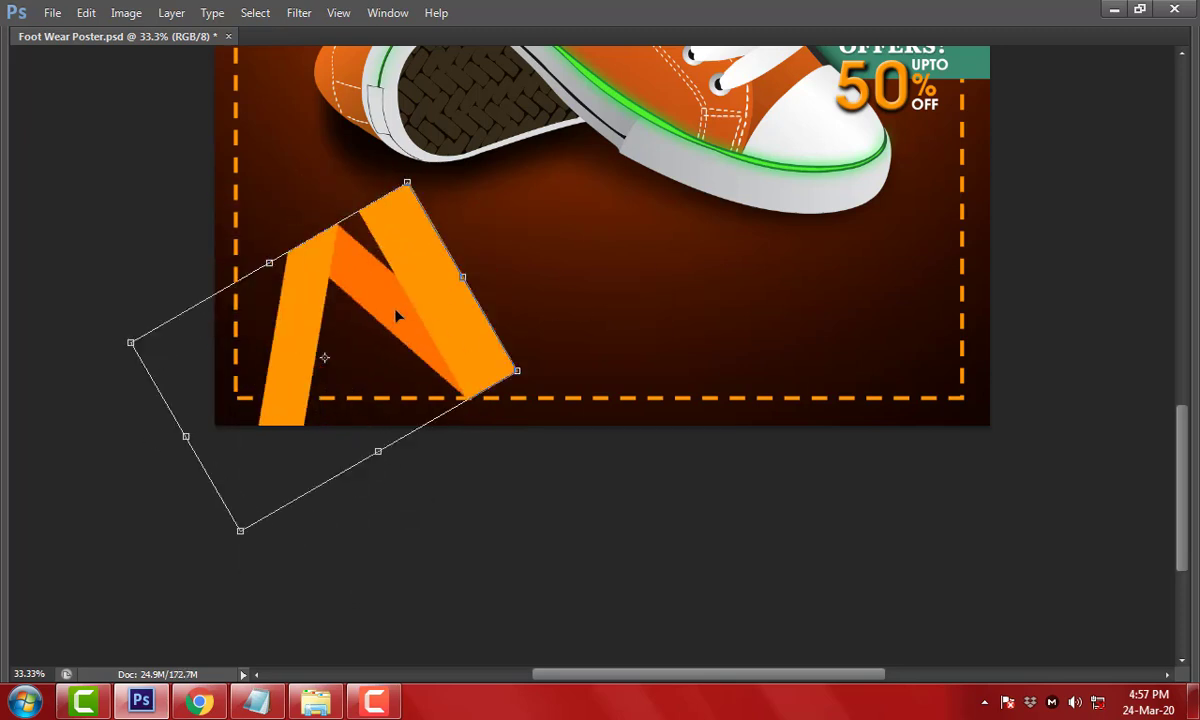
pyautogui.moveTo(397, 316); pyautogui.dragTo(347, 329)
pyautogui.press('Return')
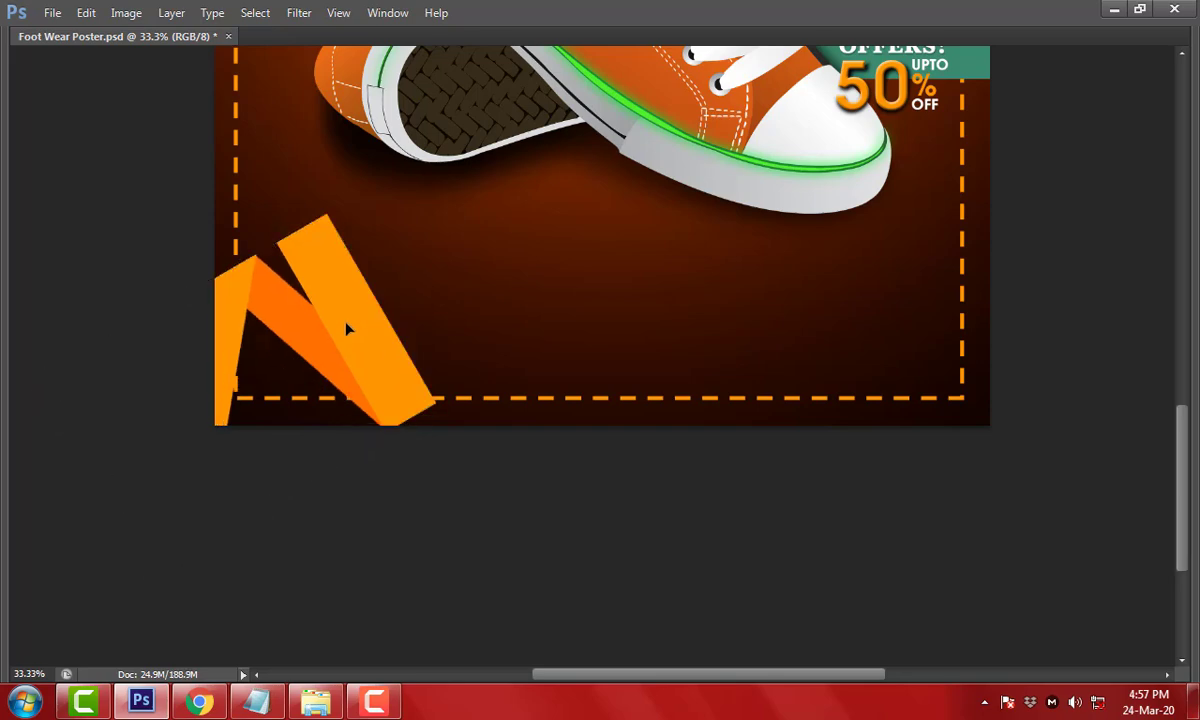
# Lengthen the light orange bar, tilt it about 45°, and move it to the poster edge
pyautogui.scroll(3, 347, 329)
pyautogui.moveTo(402, 400); pyautogui.dragTo(329, 305)
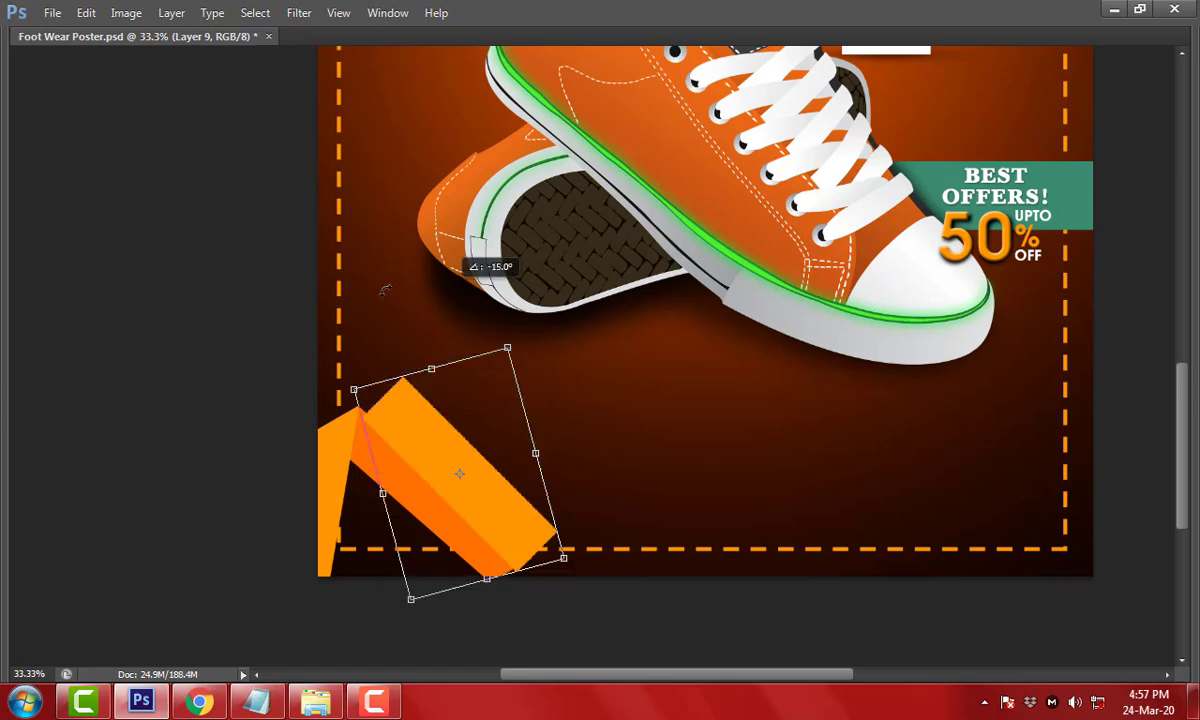
pyautogui.press('Escape')
pyautogui.moveTo(568, 475)
pyautogui.mouseDown()
pyautogui.moveTo(760, 475)
pyautogui.moveTo(883, 591)
pyautogui.mouseUp()
pyautogui.press('Return')
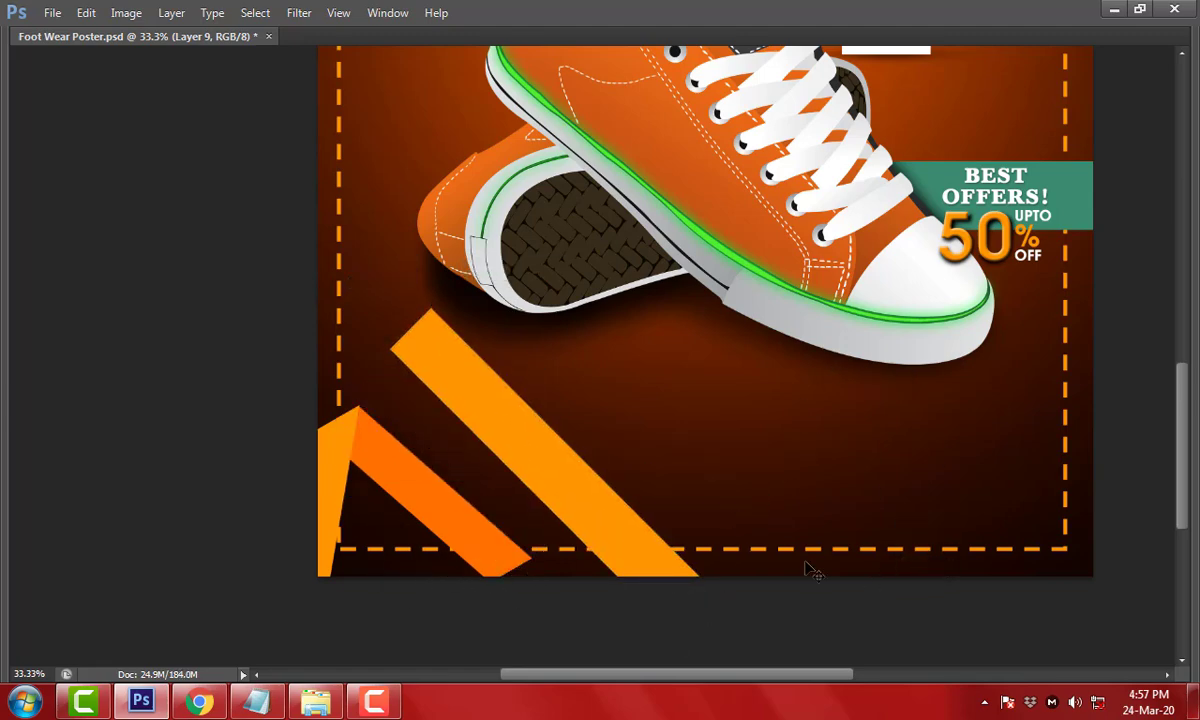
pyautogui.moveTo(510, 455); pyautogui.dragTo(432, 515)
# Rotate the bar to a steeper angle, slide it up its slope, and slant its left edge
pyautogui.hotkey('ctrl', 't')
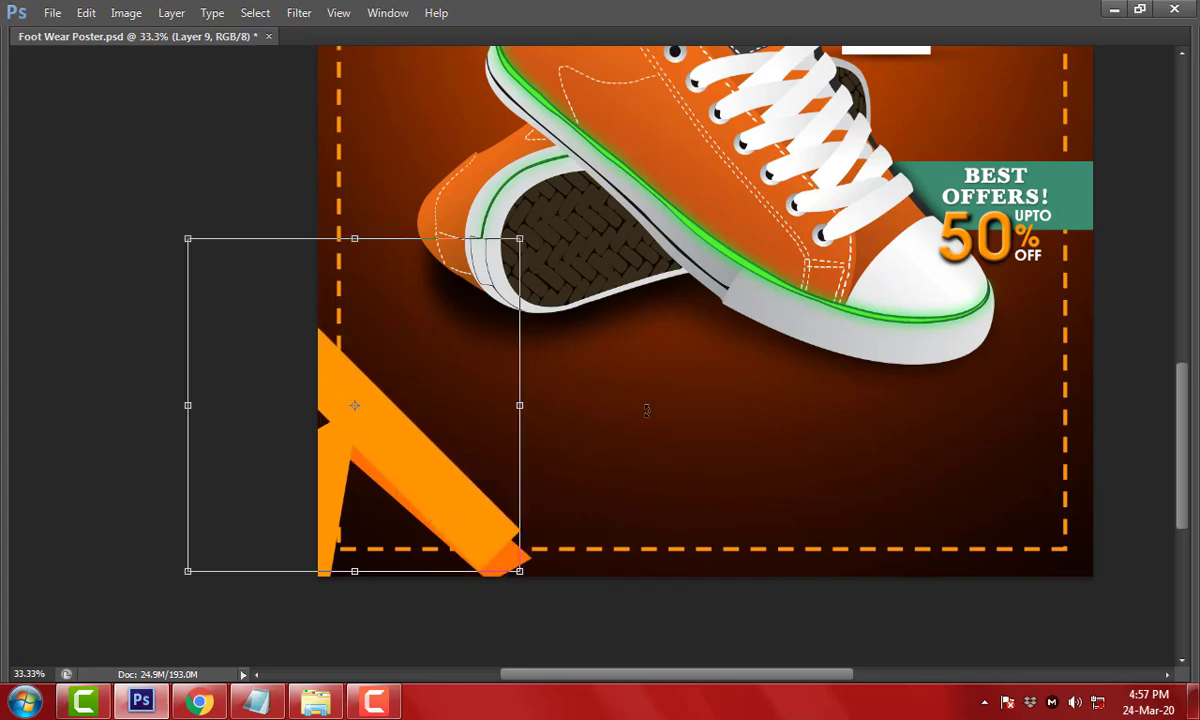
pyautogui.moveTo(643, 407)
pyautogui.mouseDown()
pyautogui.moveTo(660, 400)
pyautogui.moveTo(657, 437)
pyautogui.mouseUp()
pyautogui.press('Return')
pyautogui.moveTo(413, 447); pyautogui.dragTo(450, 435)
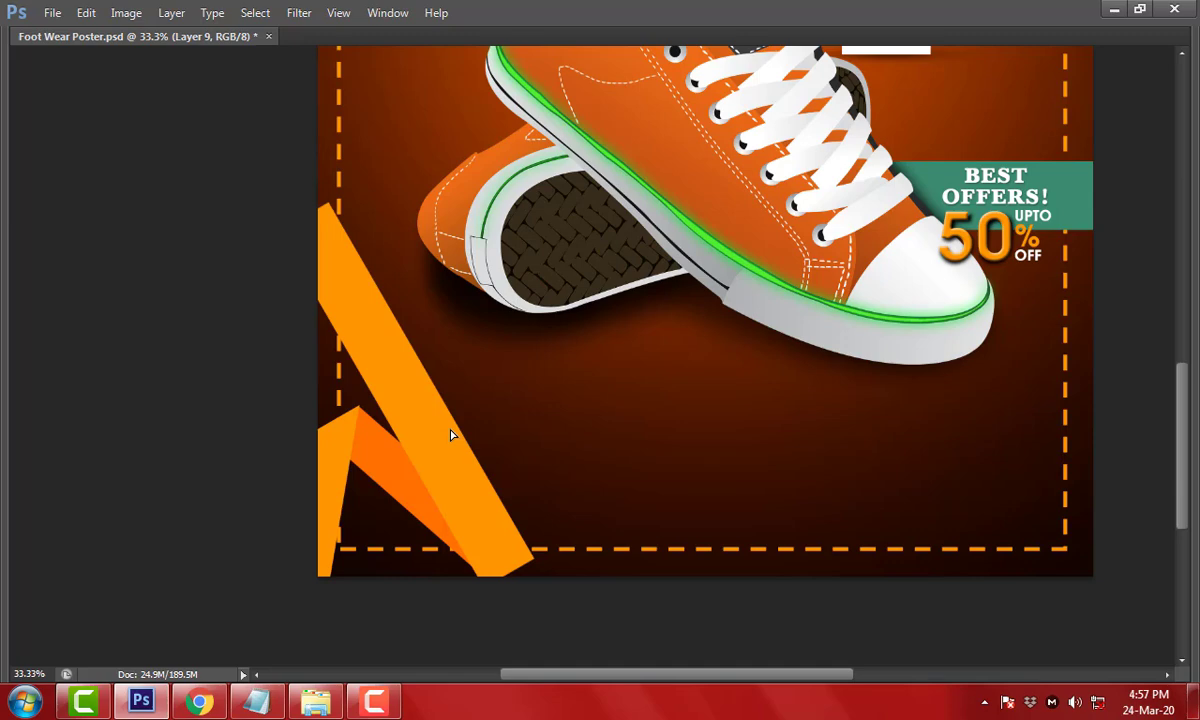
pyautogui.hotkey('ctrl', 't')
pyautogui.moveTo(279, 201); pyautogui.dragTo(252, 186)
pyautogui.press('Return')
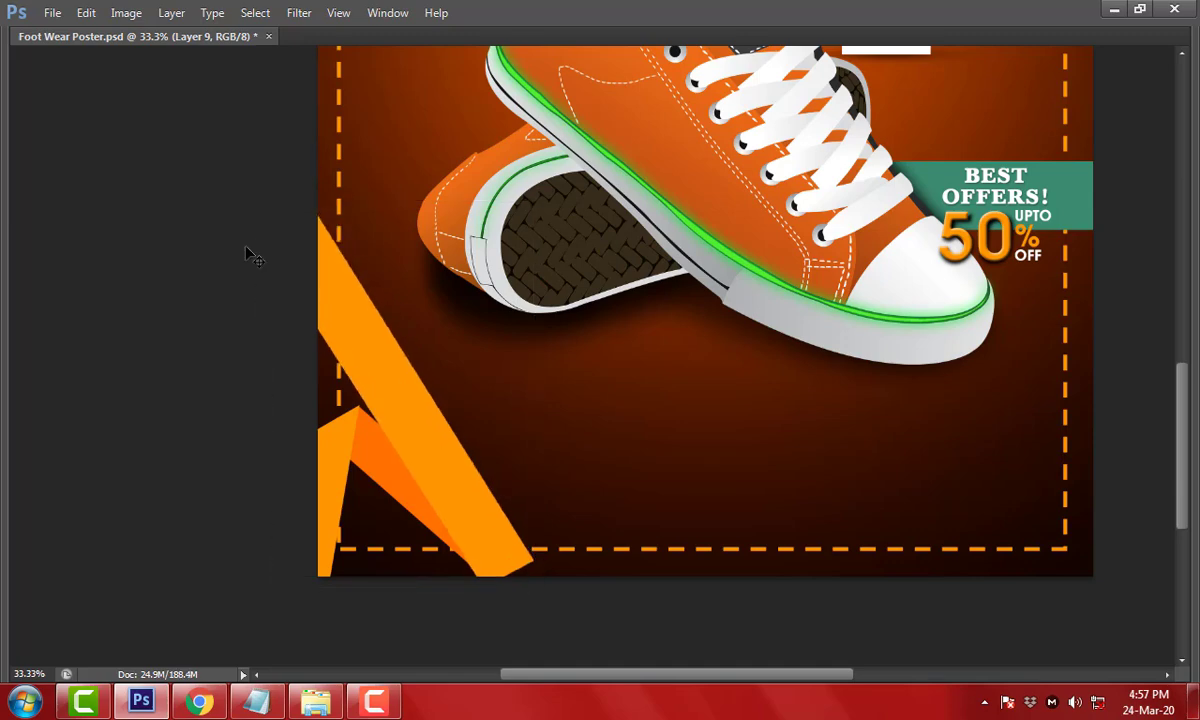
# Duplicate the dark orange shape to the left and zoom out to the whole poster
pyautogui.moveTo(366, 445)
pyautogui.mouseDown()
pyautogui.moveTo(339, 440)
pyautogui.moveTo(356, 490)
pyautogui.mouseUp()
pyautogui.hotkey('ctrl', 't')
pyautogui.press('Return')
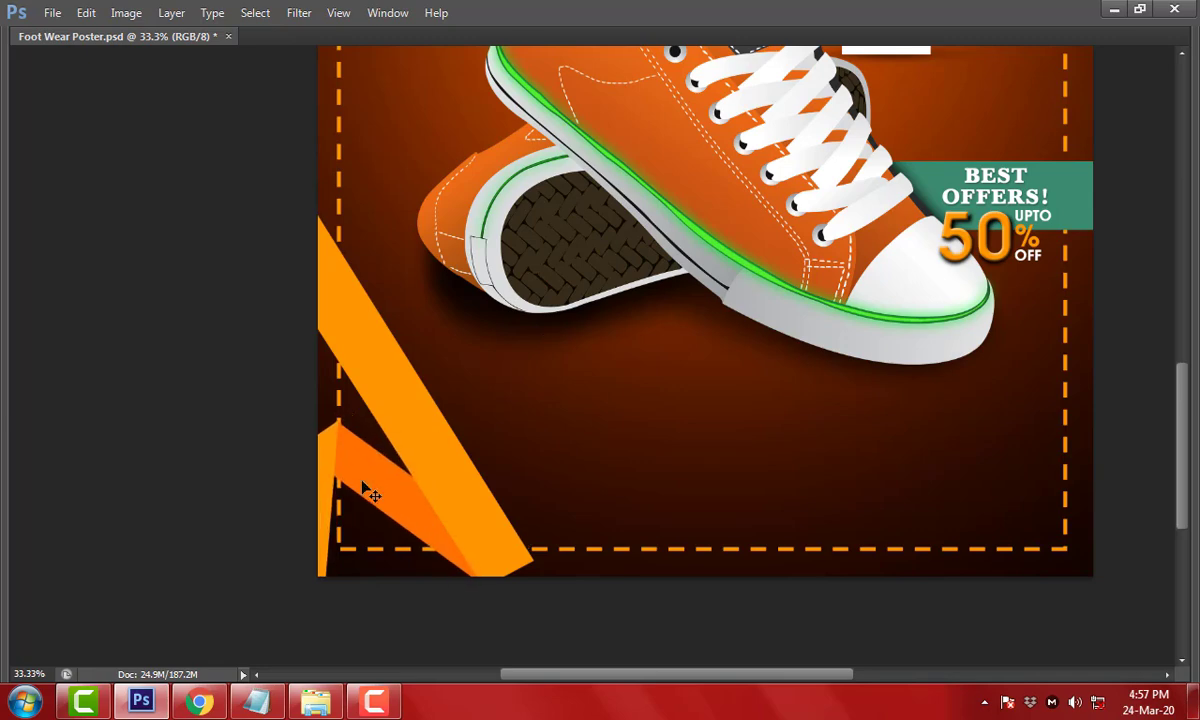
pyautogui.hotkey('ctrl', '-')
pyautogui.hotkey('ctrl', '-')
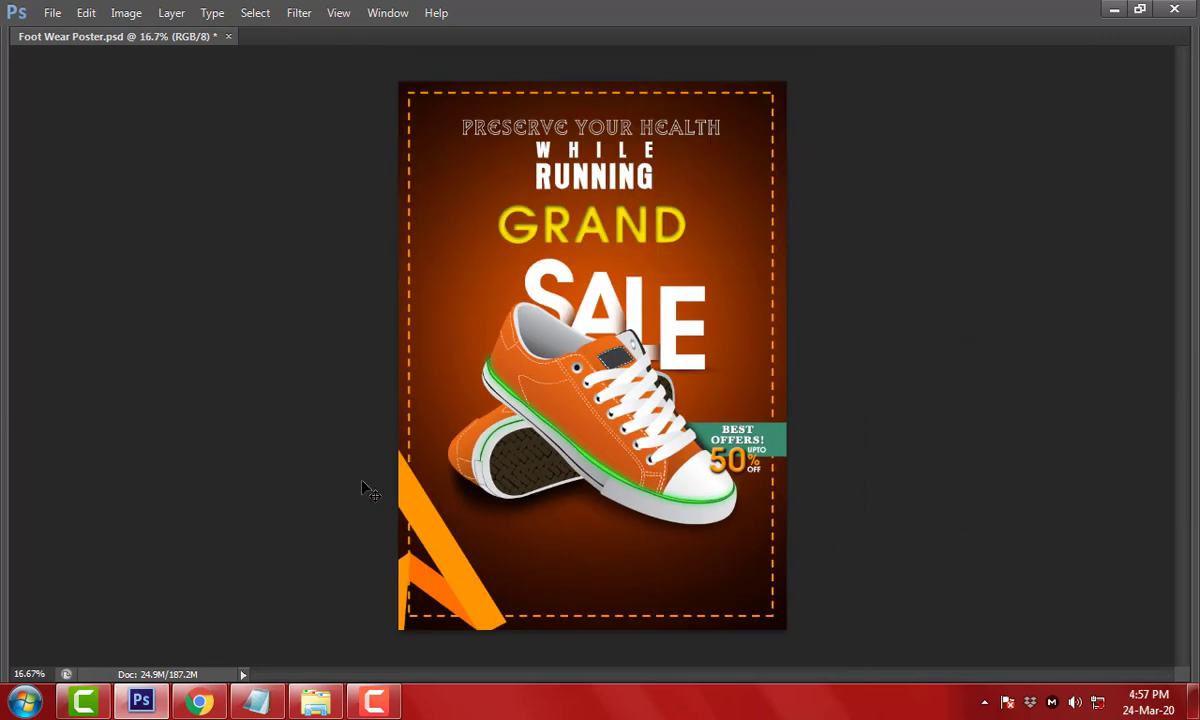
# Nudge the dark orange wedge left, then duplicate, rotate and shrink a copy into the top-right corner
pyautogui.moveTo(467, 590)
pyautogui.mouseDown()
pyautogui.moveTo(432, 586)
pyautogui.moveTo(457, 592)
pyautogui.mouseUp()
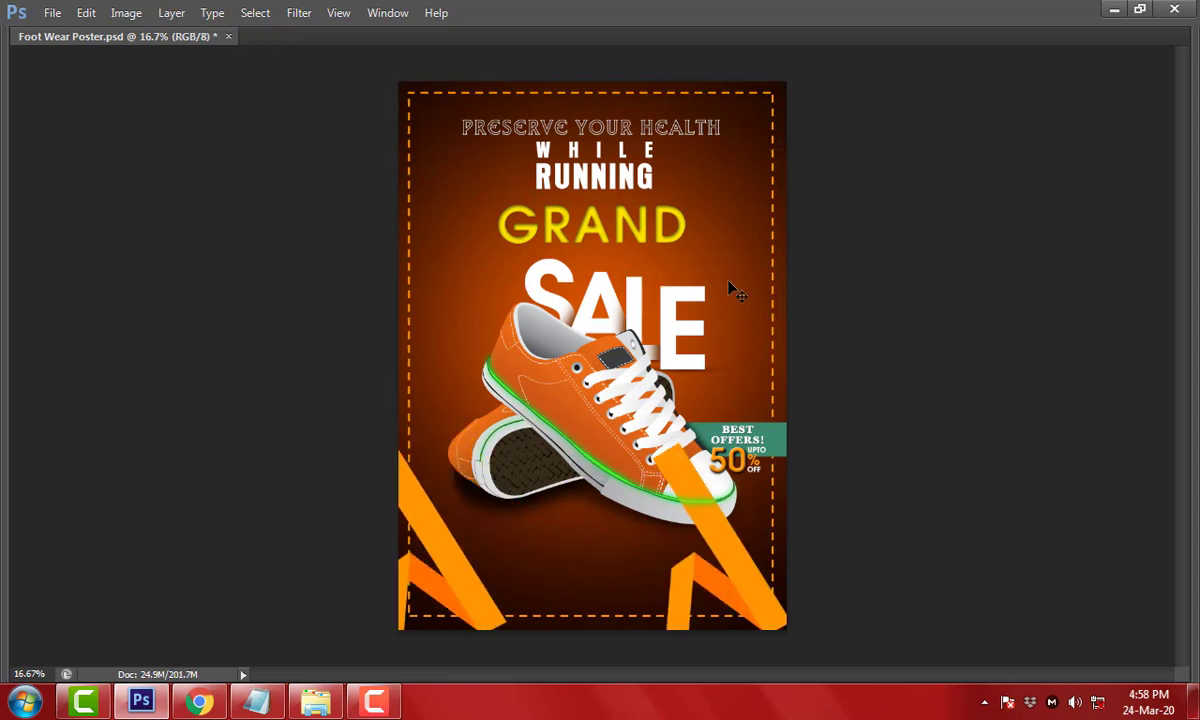
pyautogui.moveTo(482, 547); pyautogui.dragTo(678, 136)
pyautogui.hotkey('ctrl', 't')
pyautogui.moveTo(455, 437); pyautogui.dragTo(531, 367)
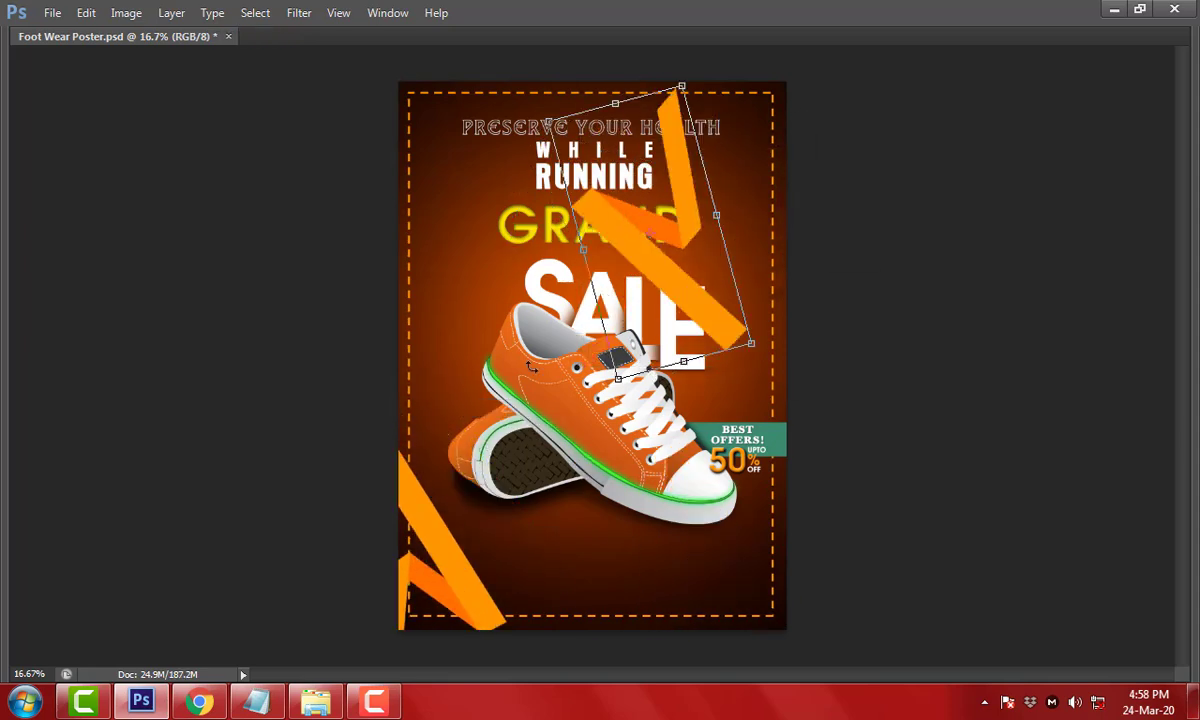
pyautogui.moveTo(619, 378)
pyautogui.mouseDown()
pyautogui.moveTo(690, 262)
pyautogui.moveTo(812, 118)
pyautogui.mouseUp()
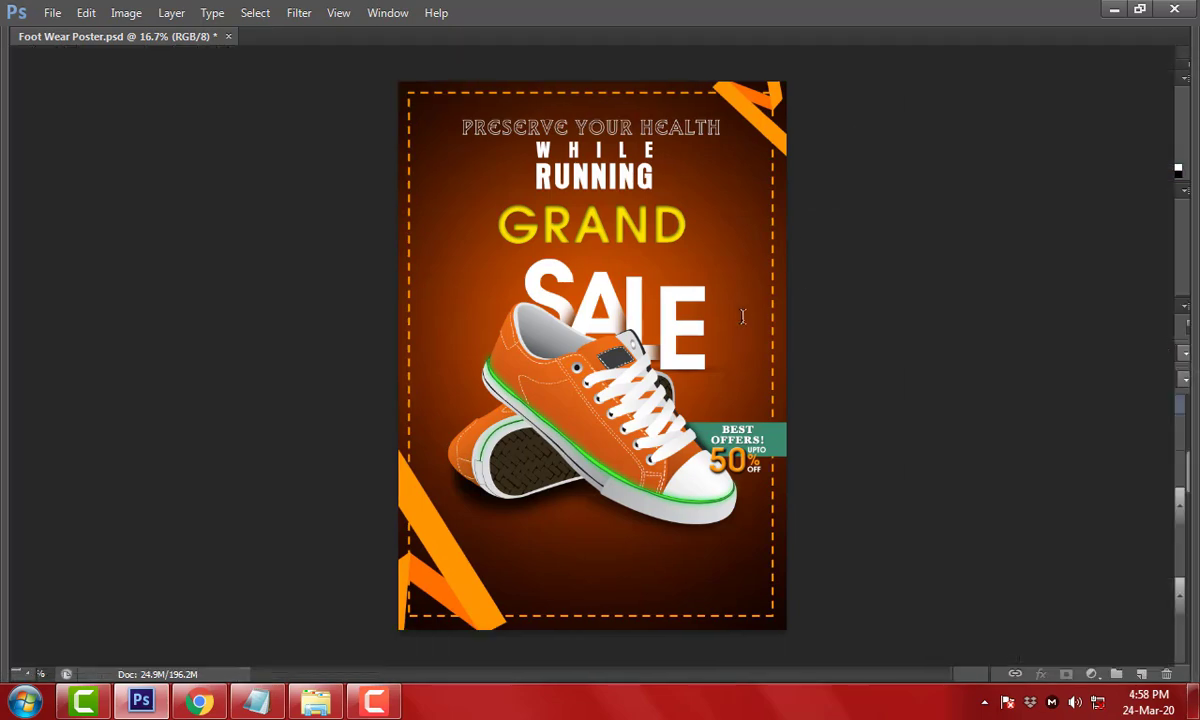
pyautogui.scroll(5, 644, 590)
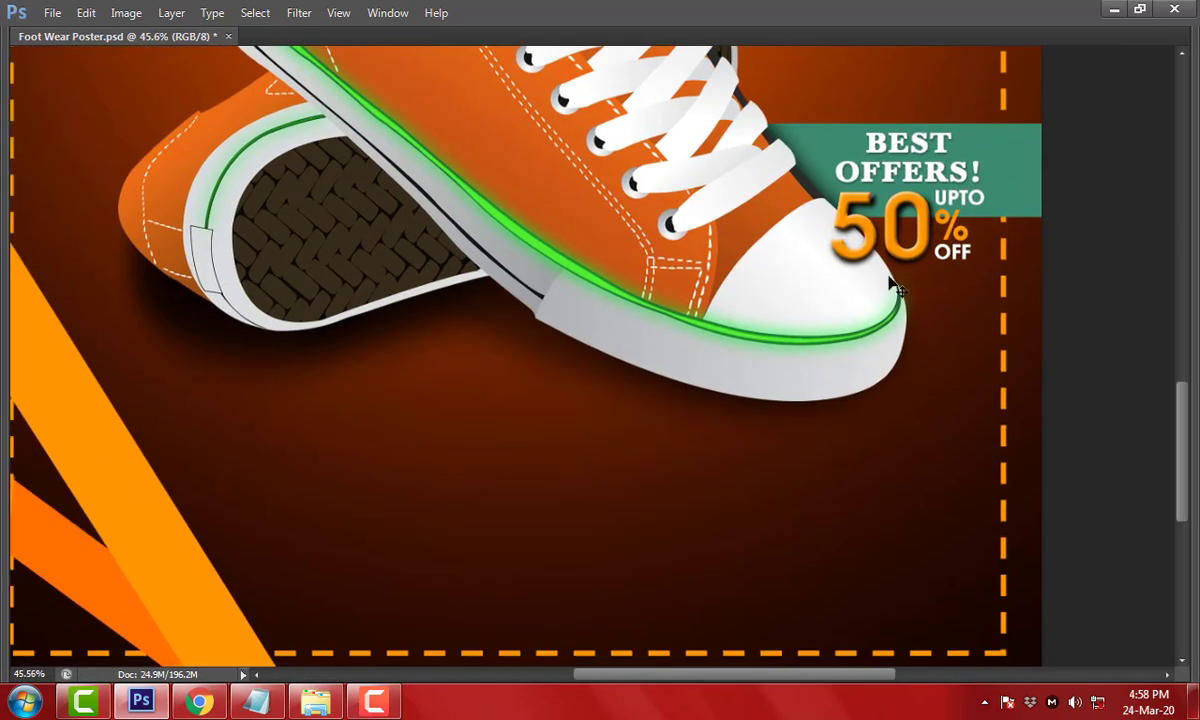
# Move the 50 and UPTO % OFF text layers down below the shoe at lower right
pyautogui.rightClick(930, 219)
pyautogui.click(960, 271)
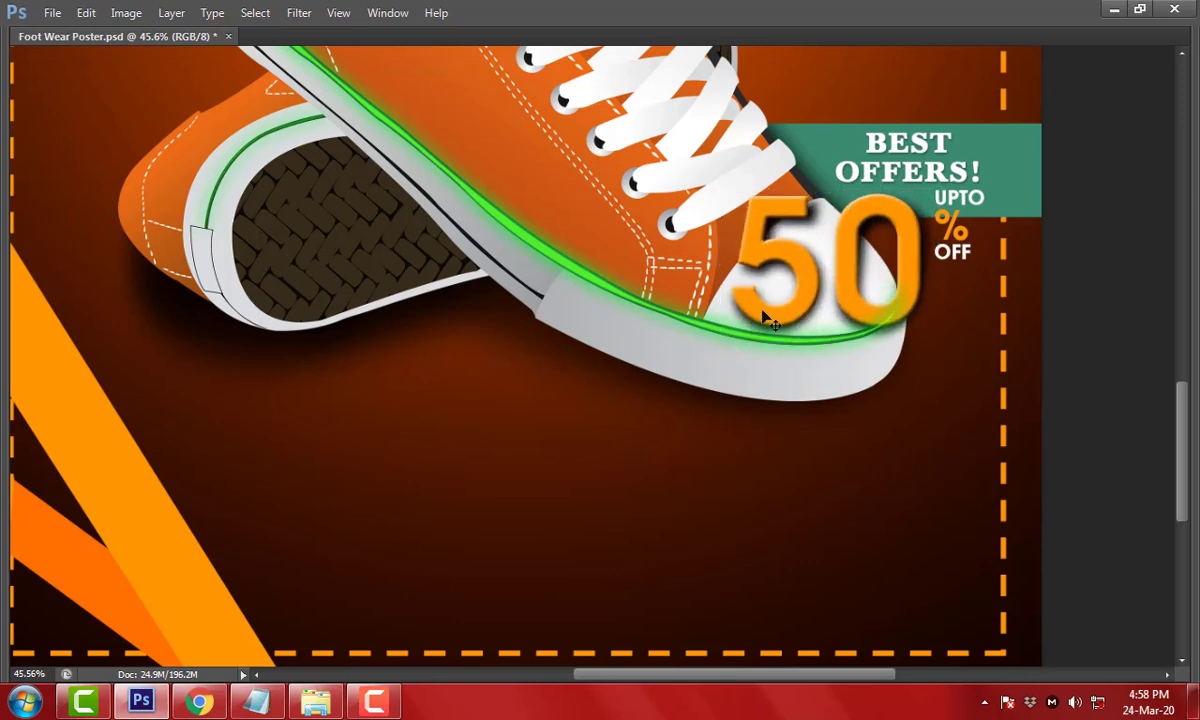
pyautogui.moveTo(940, 226); pyautogui.dragTo(907, 506)
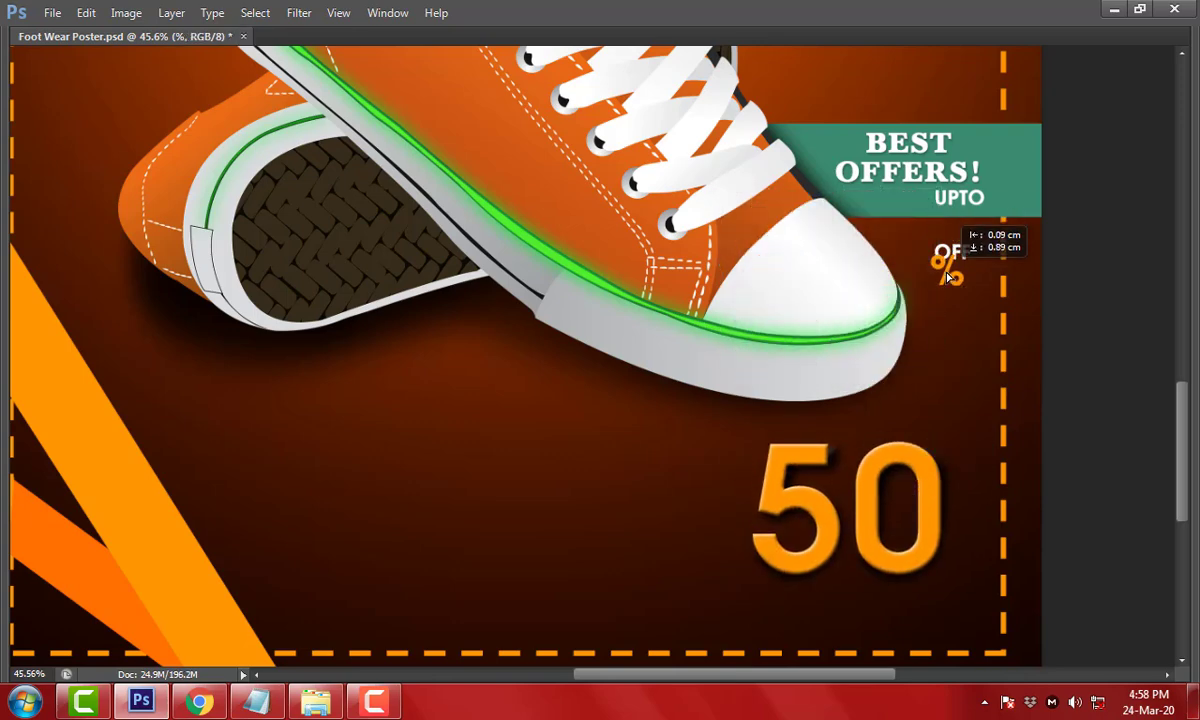
pyautogui.moveTo(965, 240); pyautogui.dragTo(980, 546)
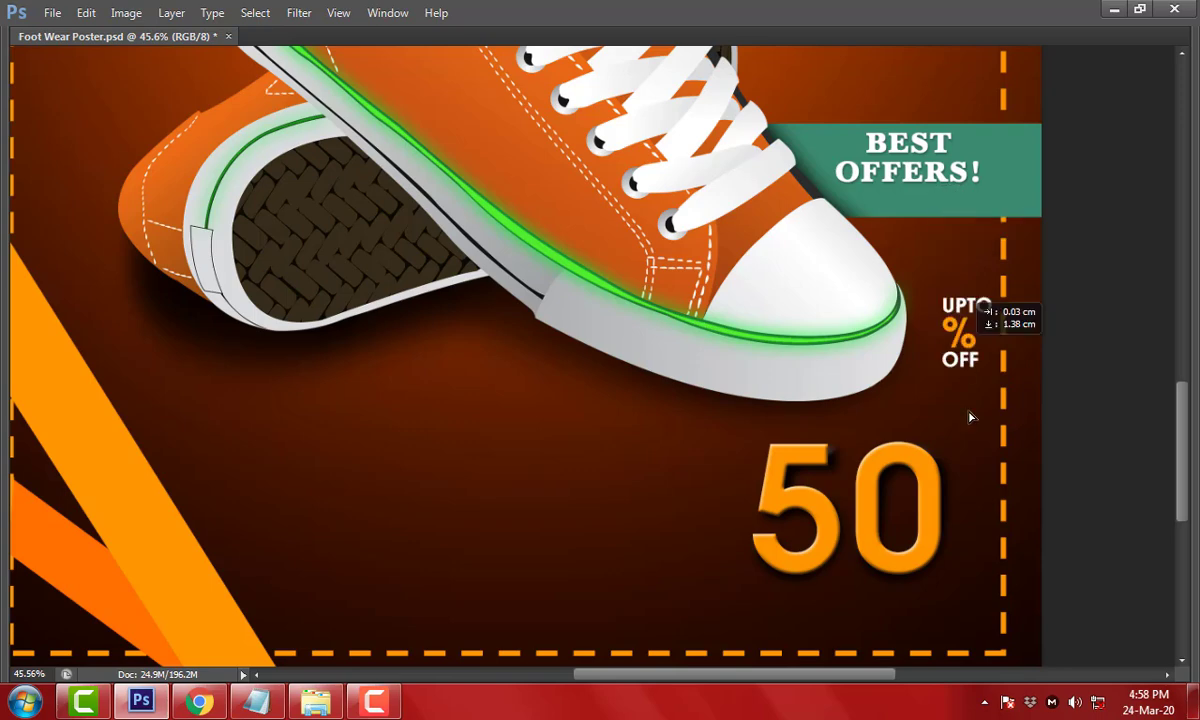
# Enlarge the UPTO % OFF text with Free Transform
pyautogui.press('Tab')
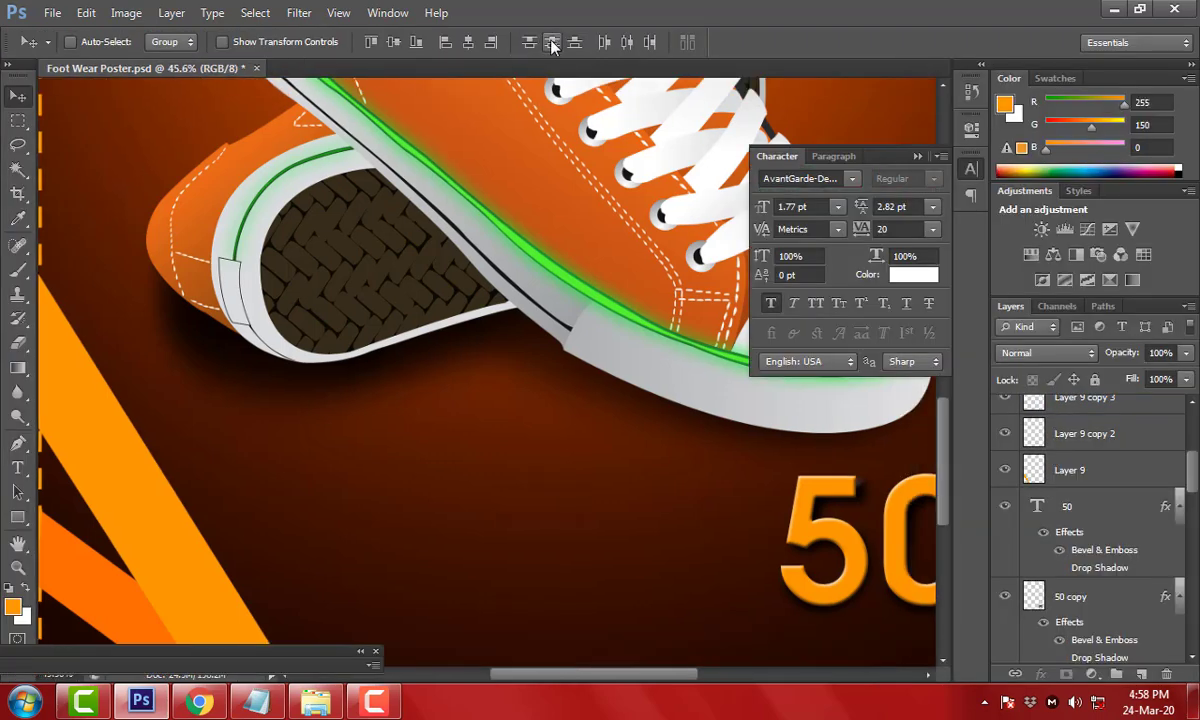
pyautogui.press('Tab')
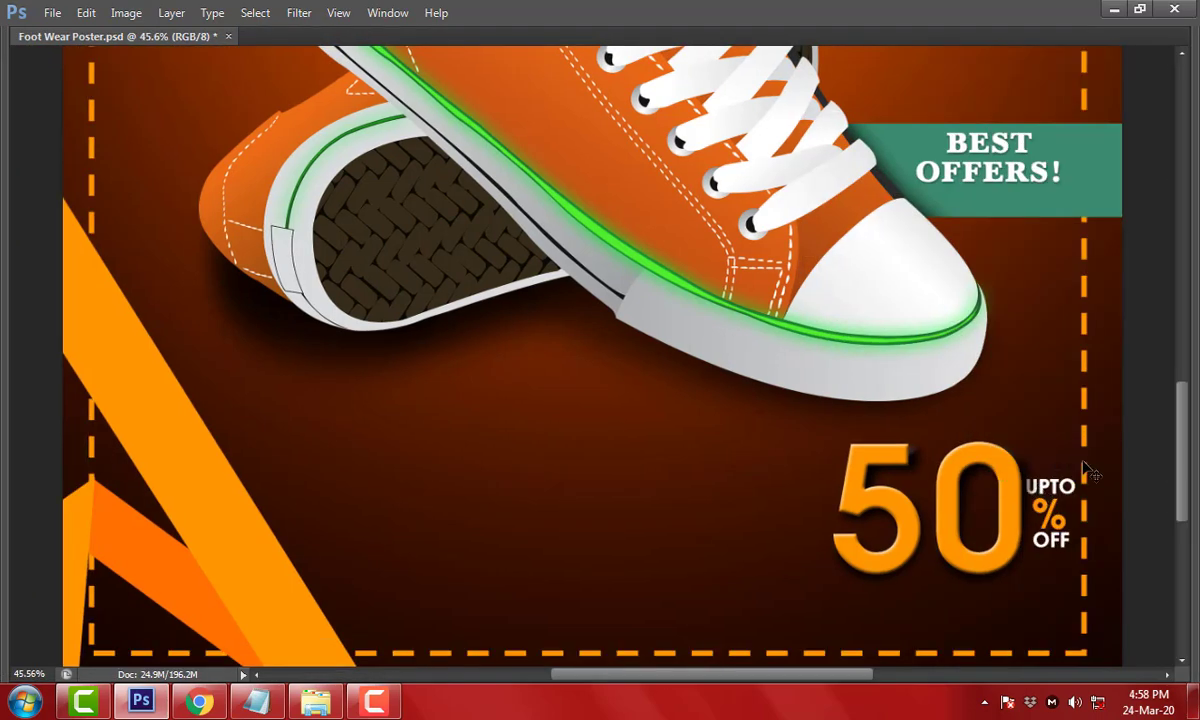
pyautogui.hotkey('ctrl', 't')
pyautogui.moveTo(1072, 469); pyautogui.dragTo(1095, 440)
pyautogui.press('Return')
# Line up the 50 and the UPTO % OFF stack side by side
pyautogui.moveTo(1013, 496); pyautogui.dragTo(947, 520)
pyautogui.rightClick(991, 482)
pyautogui.click(1031, 514)
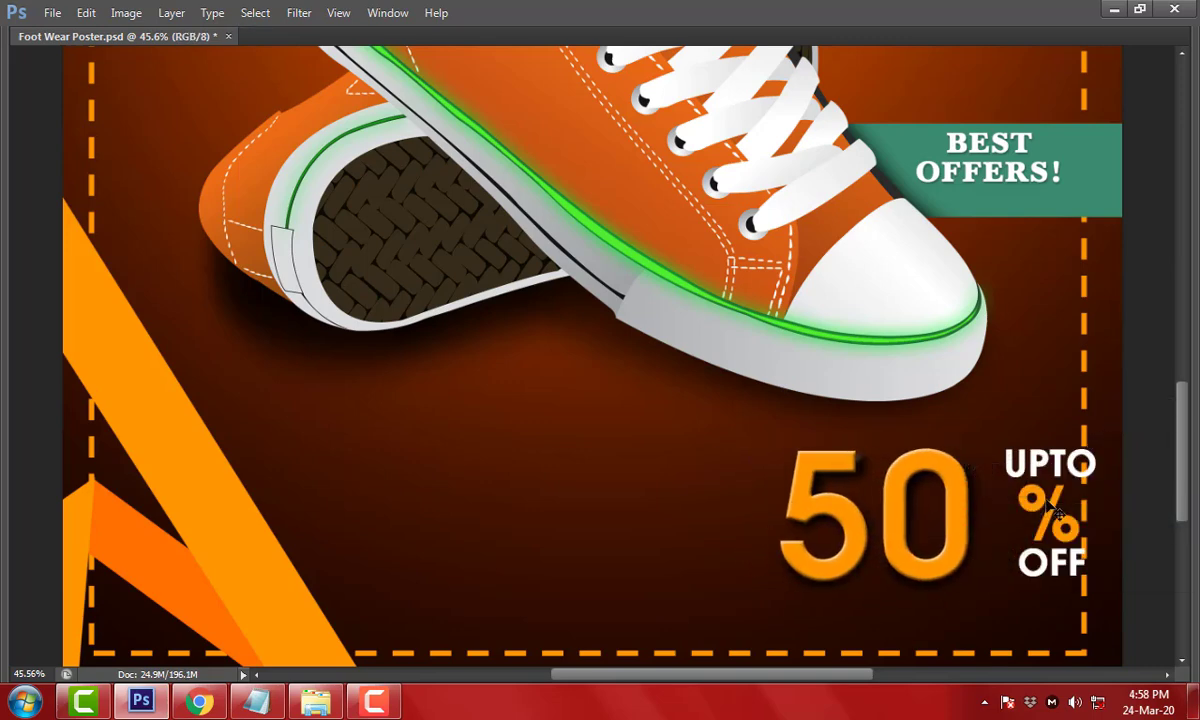
pyautogui.moveTo(1120, 645); pyautogui.dragTo(1120, 645)
pyautogui.moveTo(830, 237); pyautogui.dragTo(785, 240)
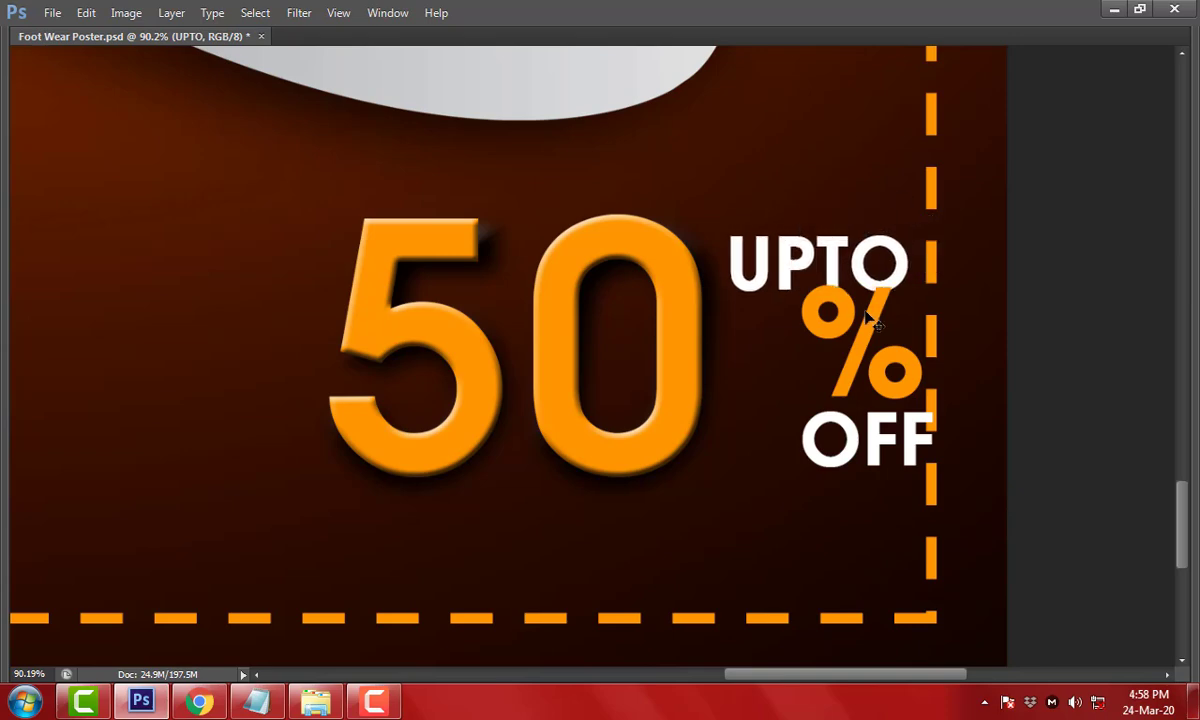
pyautogui.hotkey('ctrl', 'z')
pyautogui.keyDown('shift'); pyautogui.click(844, 423); pyautogui.keyUp('shift')
pyautogui.moveTo(844, 423)
pyautogui.mouseDown()
pyautogui.moveTo(790, 447)
pyautogui.moveTo(798, 439)
pyautogui.moveTo(813, 530)
pyautogui.mouseUp()
pyautogui.hotkey('ctrl', '0')
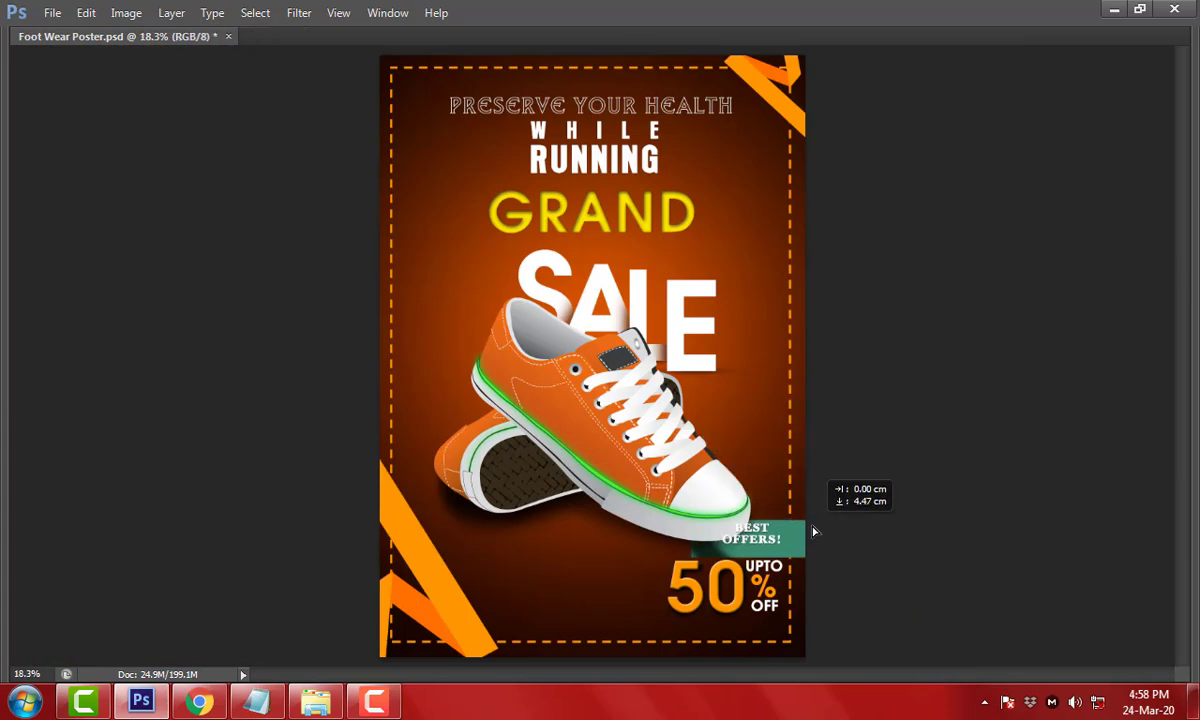
# Raise the BEST OFFERS! banner and move the 50 UPTO % OFF group down
pyautogui.scroll(10, 818, 538)
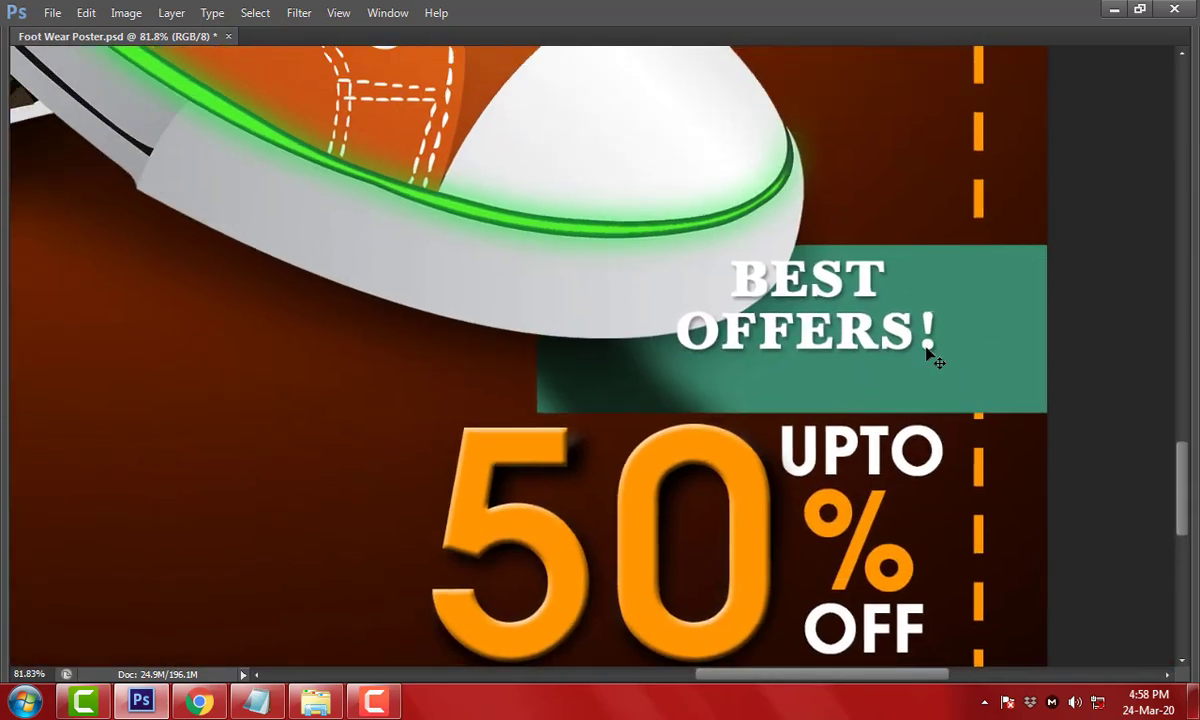
pyautogui.scroll(-2, 975, 339)
pyautogui.scroll(-3, 972, 295)
pyautogui.moveTo(967, 193)
pyautogui.mouseDown()
pyautogui.moveTo(958, 219)
pyautogui.moveTo(958, 165)
pyautogui.mouseUp()
pyautogui.moveTo(830, 300)
pyautogui.mouseDown()
pyautogui.moveTo(860, 318)
pyautogui.moveTo(832, 298)
pyautogui.mouseUp()
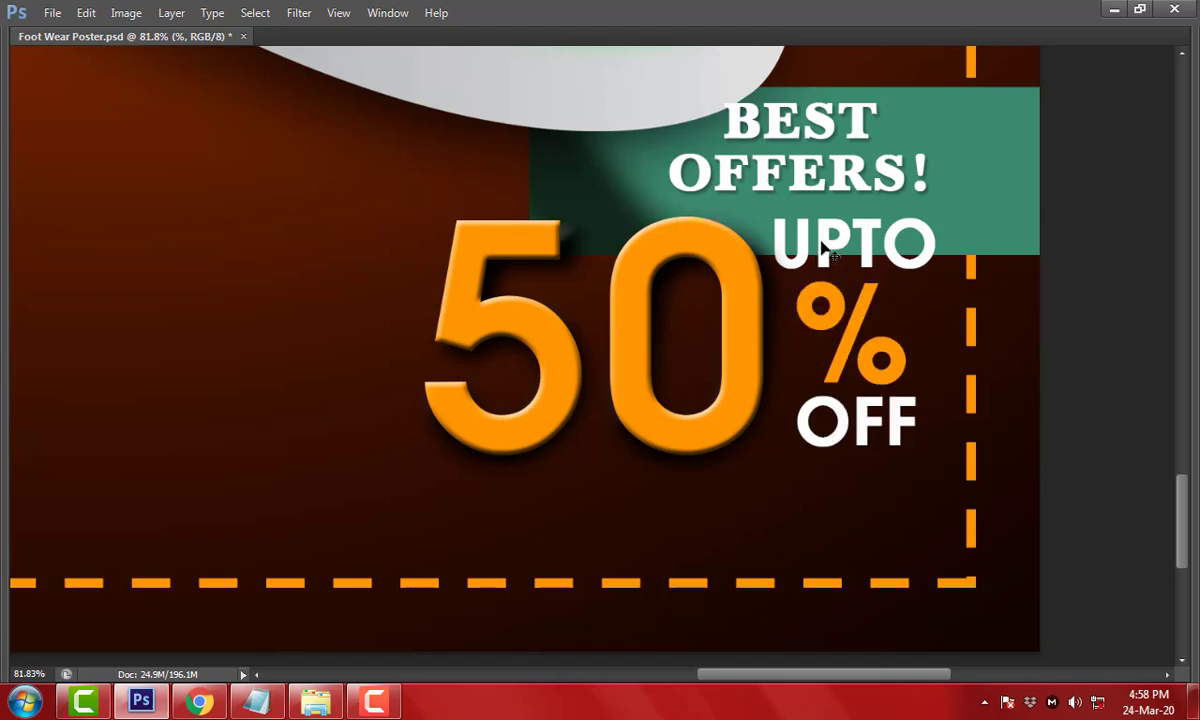
pyautogui.moveTo(740, 316)
pyautogui.mouseDown()
pyautogui.moveTo(718, 374)
pyautogui.moveTo(726, 384)
pyautogui.mouseUp()
# Reposition the teal banner, widening its left edge and thinning it from the top
pyautogui.moveTo(826, 239); pyautogui.dragTo(800, 281)
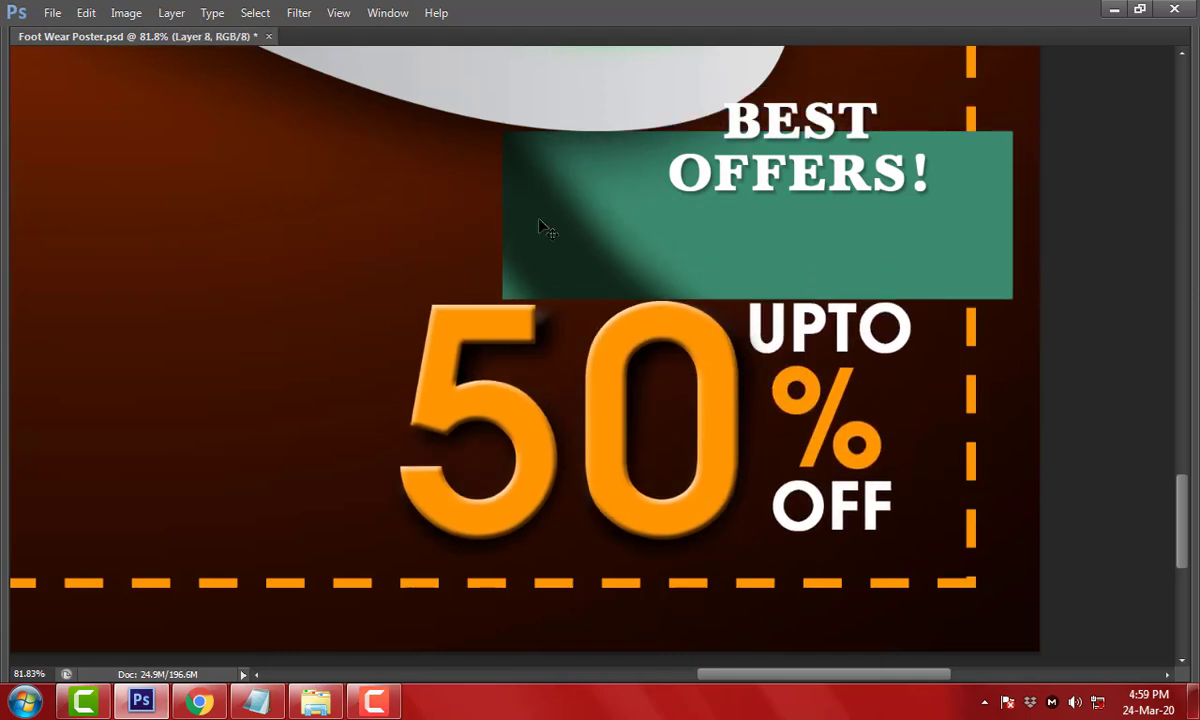
pyautogui.hotkey('ctrl', 't')
pyautogui.moveTo(504, 218); pyautogui.dragTo(353, 218)
pyautogui.moveTo(685, 170); pyautogui.dragTo(685, 190)
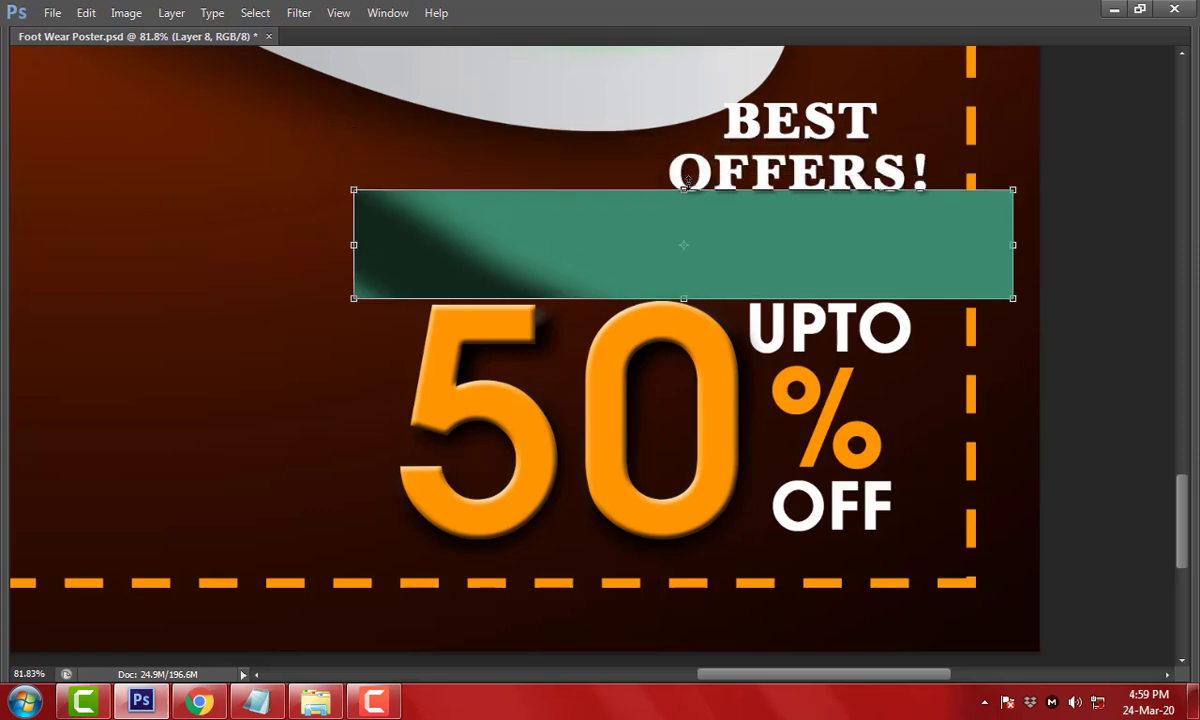
pyautogui.press('Return')
pyautogui.moveTo(729, 246); pyautogui.dragTo(791, 236)
pyautogui.press('Tab')
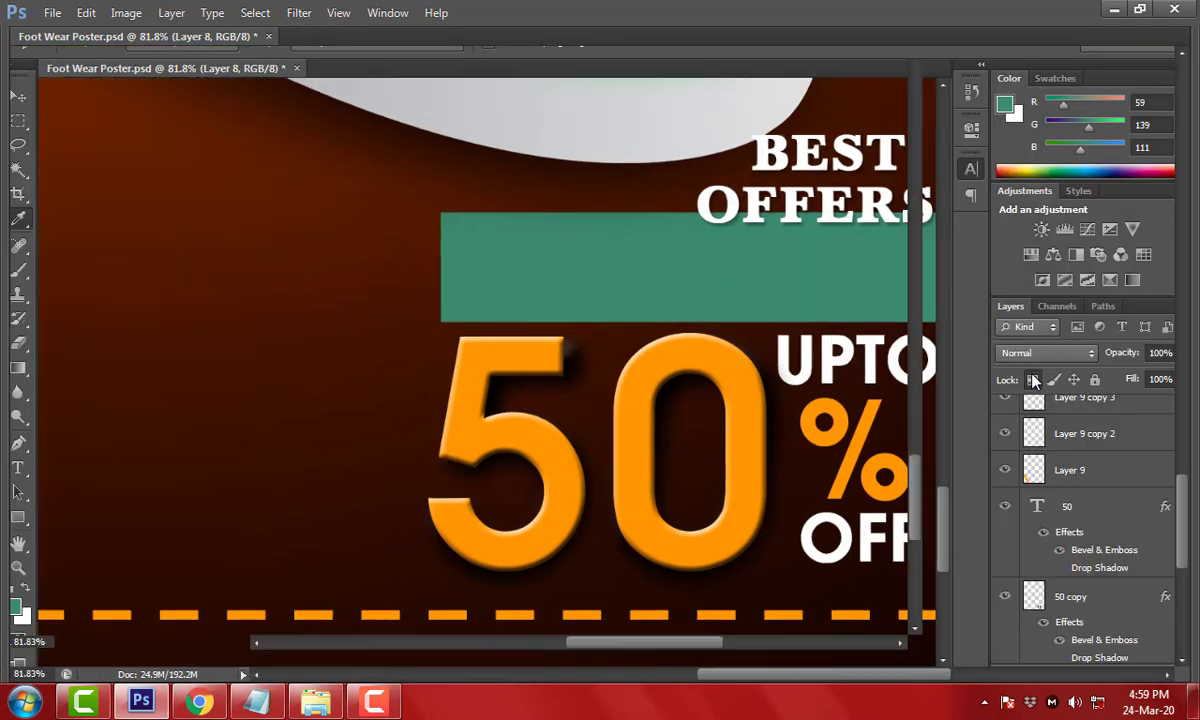
pyautogui.press('Tab')
pyautogui.moveTo(695, 242)
pyautogui.mouseDown()
pyautogui.moveTo(840, 180)
pyautogui.moveTo(678, 236)
pyautogui.moveTo(733, 238)
pyautogui.mouseUp()
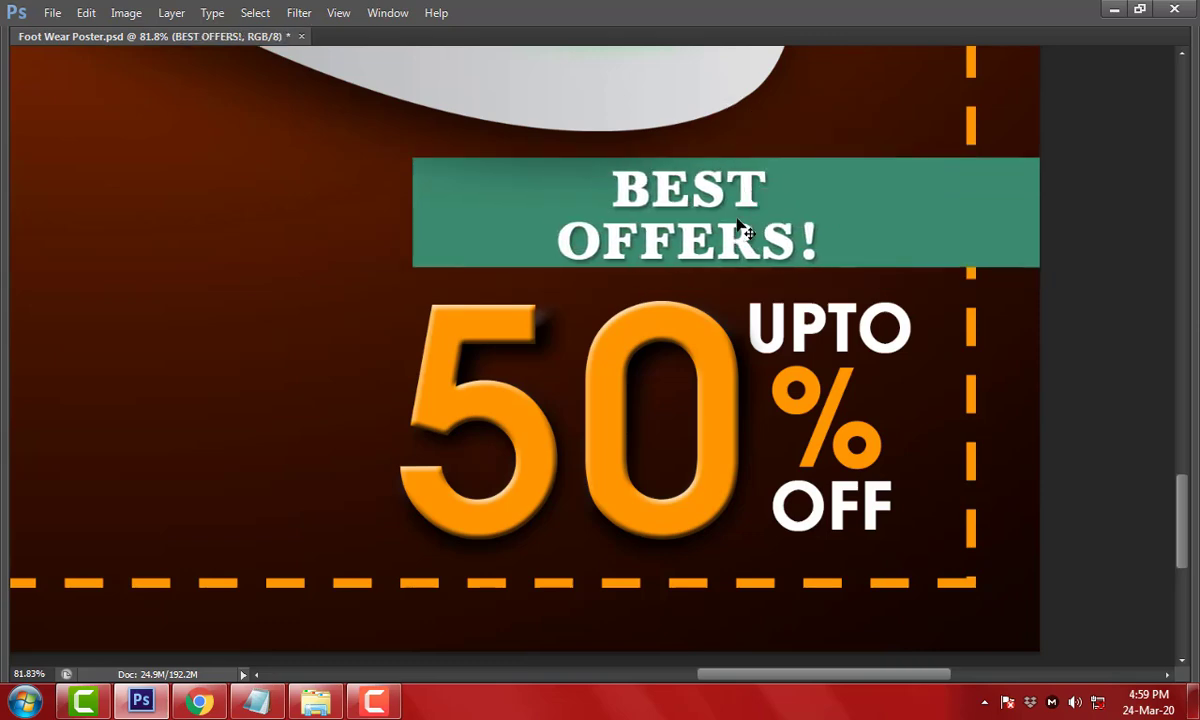
# Join BEST OFFERS! onto one line and enlarge it to fill the teal banner
pyautogui.press('BackSpace')
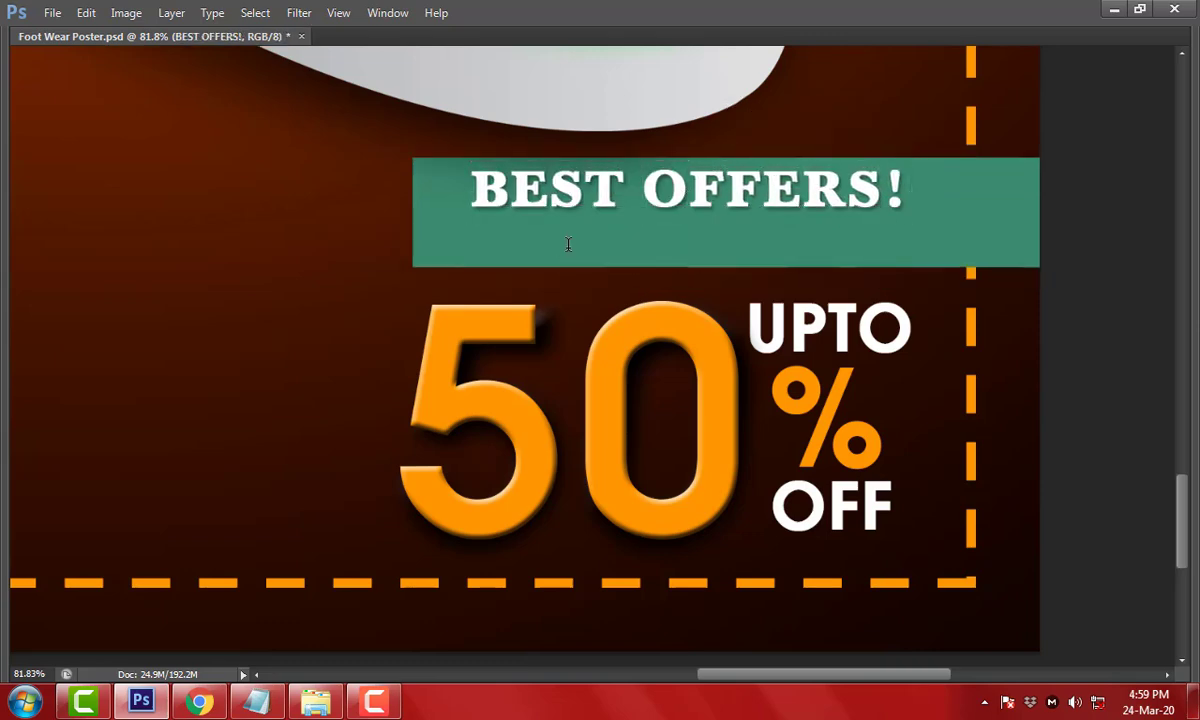
pyautogui.moveTo(666, 206); pyautogui.dragTo(617, 236)
pyautogui.hotkey('ctrl', 't')
pyautogui.moveTo(857, 197); pyautogui.dragTo(952, 172)
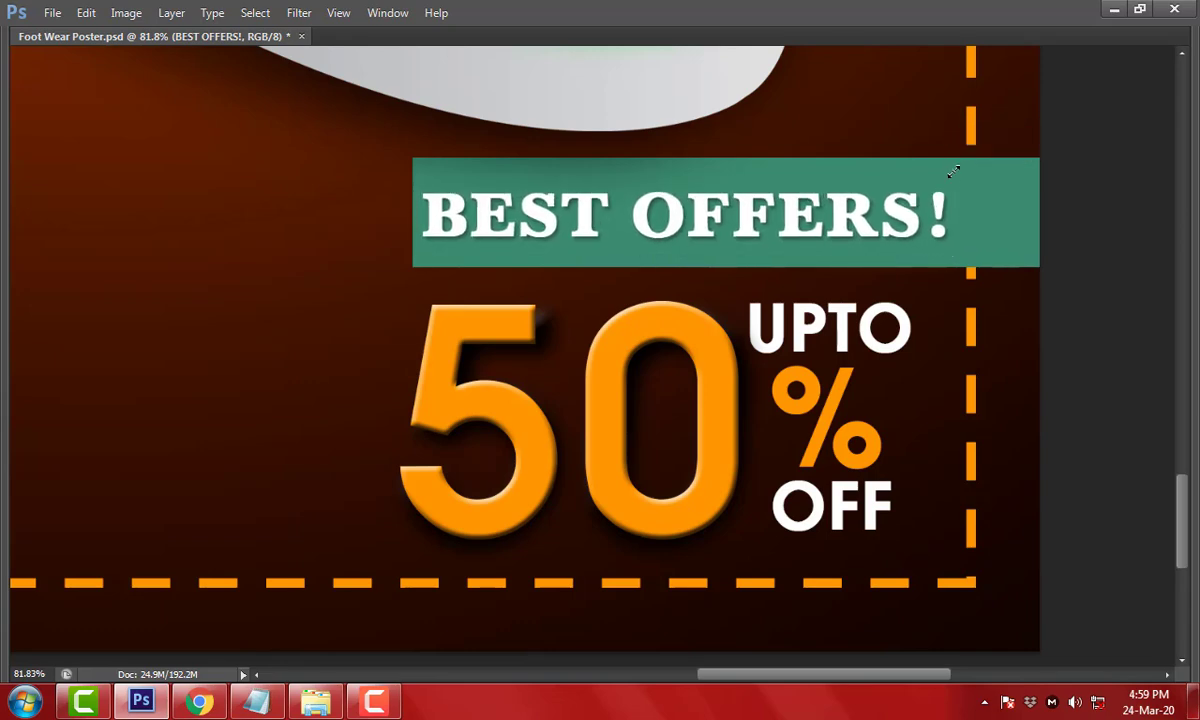
pyautogui.press('Right')
pyautogui.press('Right')
pyautogui.press('Right')
# Stretch the teal banner slightly further left and switch to the Notepad wording list
pyautogui.hotkey('ctrl', 't')
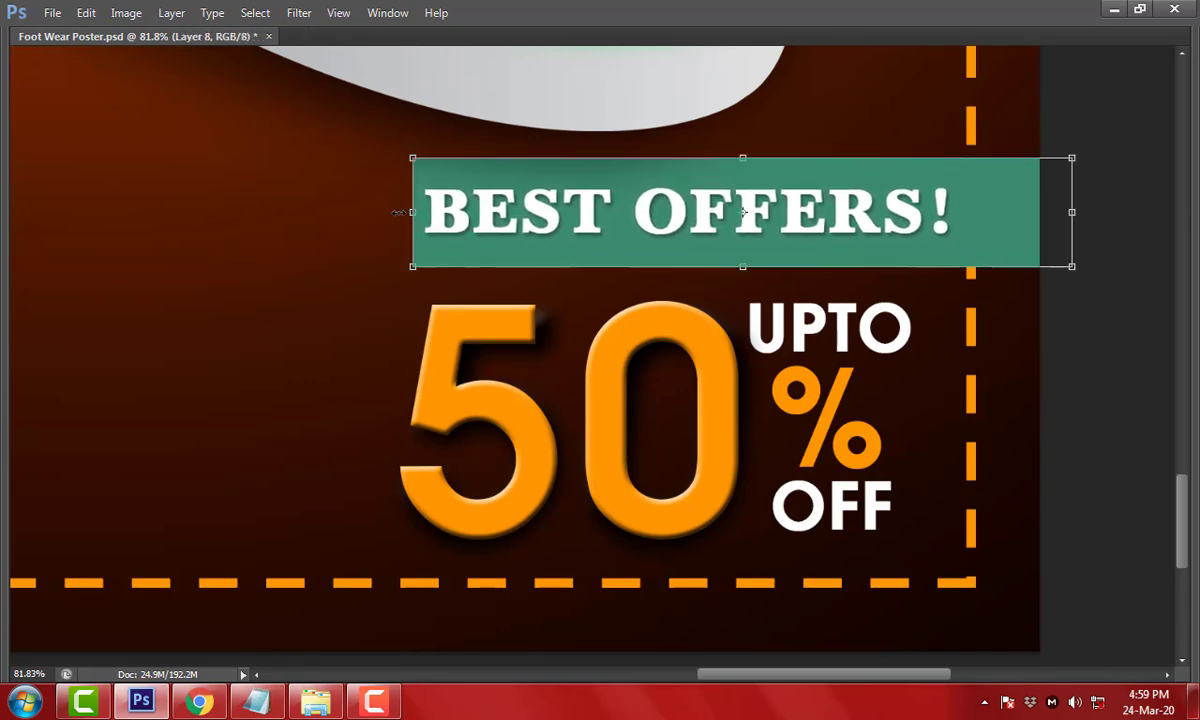
pyautogui.moveTo(411, 211); pyautogui.dragTo(397, 211)
pyautogui.press('Return')
pyautogui.hotkey('ctrl', '0')
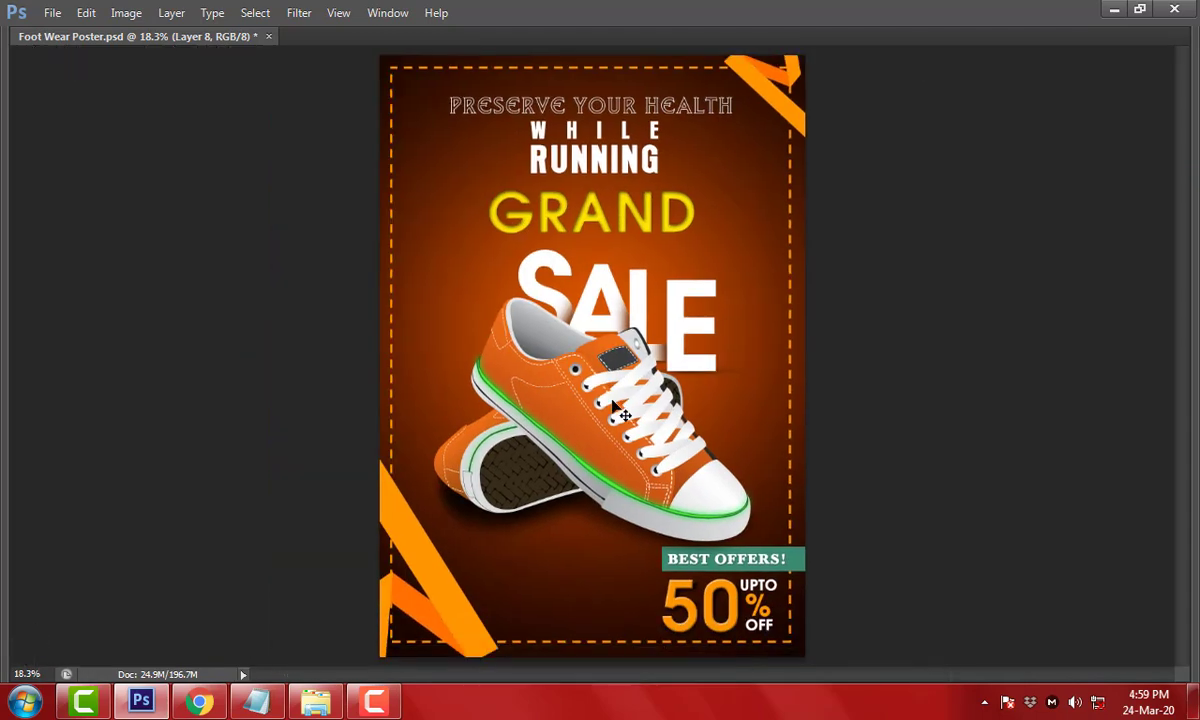
pyautogui.hotkey('alt', 'Tab')
pyautogui.scroll(-1, 348, 402)
# Copy the STORE TITLE line from the Notepad list
pyautogui.click(568, 357)
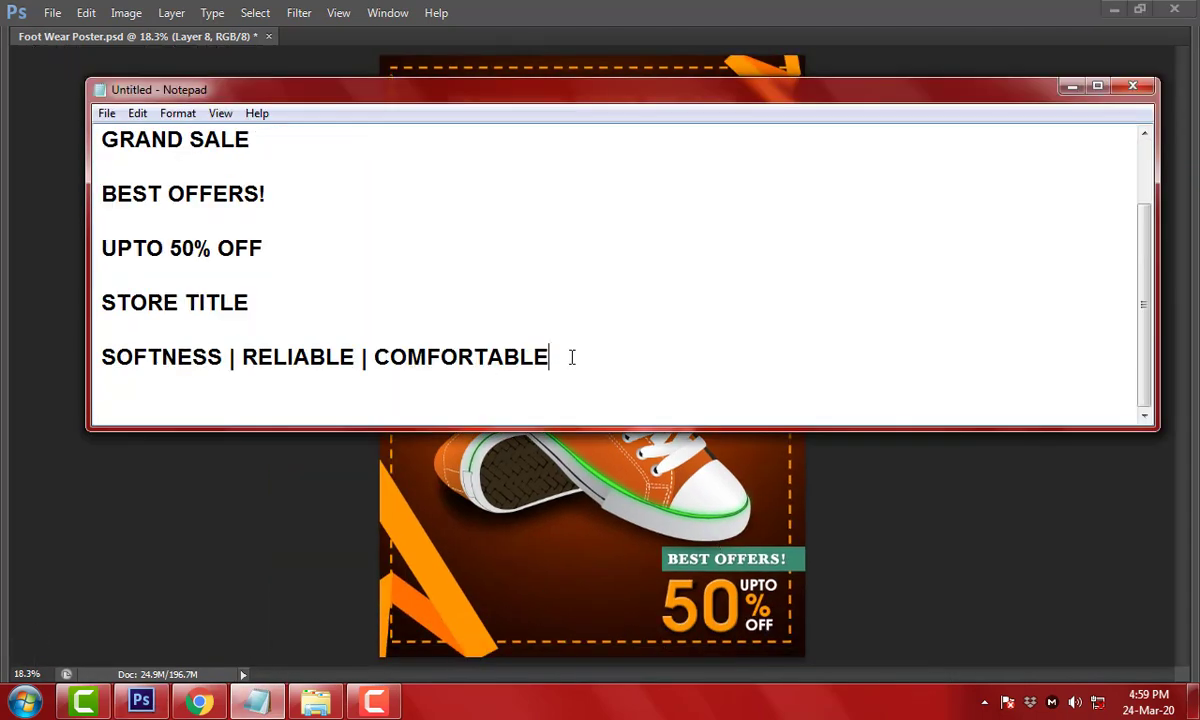
pyautogui.hotkey('shift', 'Home')
pyautogui.click(234, 300)
pyautogui.hotkey('alt', 'Tab')
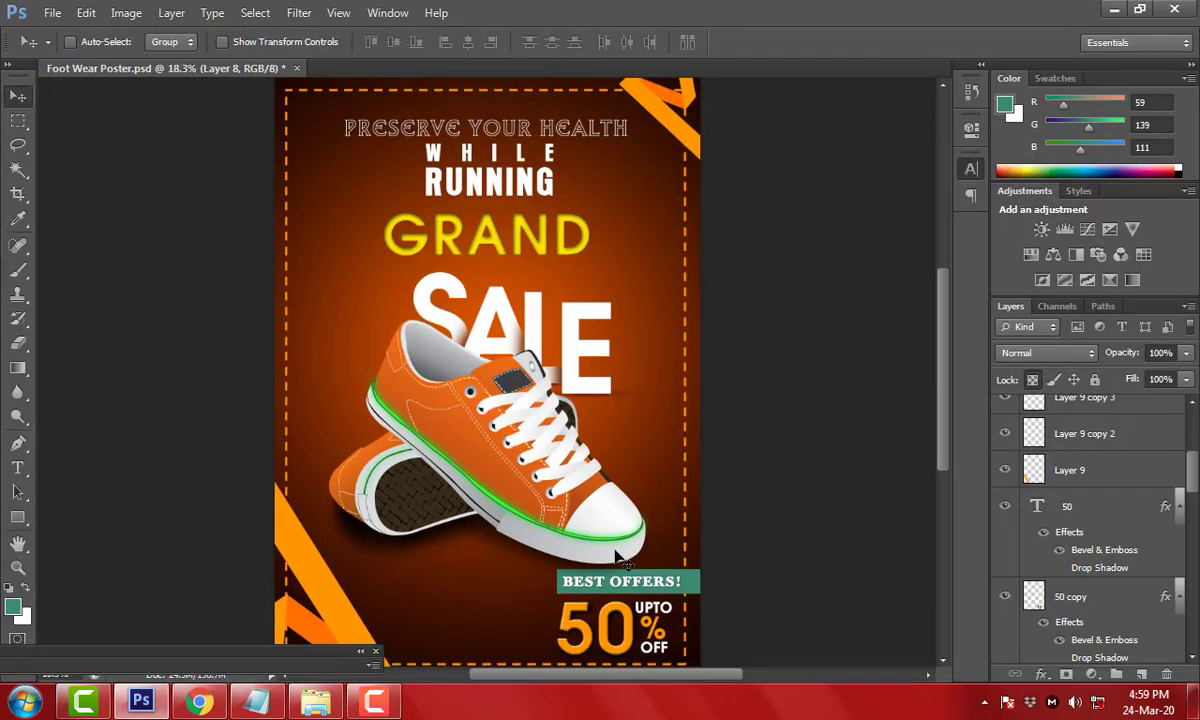
# Paste STORE TITLE into a new text box below the shoe, set it in Bazooka and enlarge it
pyautogui.moveTo(403, 429)
pyautogui.mouseDown()
pyautogui.moveTo(429, 452)
pyautogui.moveTo(806, 350)
pyautogui.mouseUp()
pyautogui.scroll(5, 429, 452)
pyautogui.hotkey('ctrl', 'v')
pyautogui.press('Return')
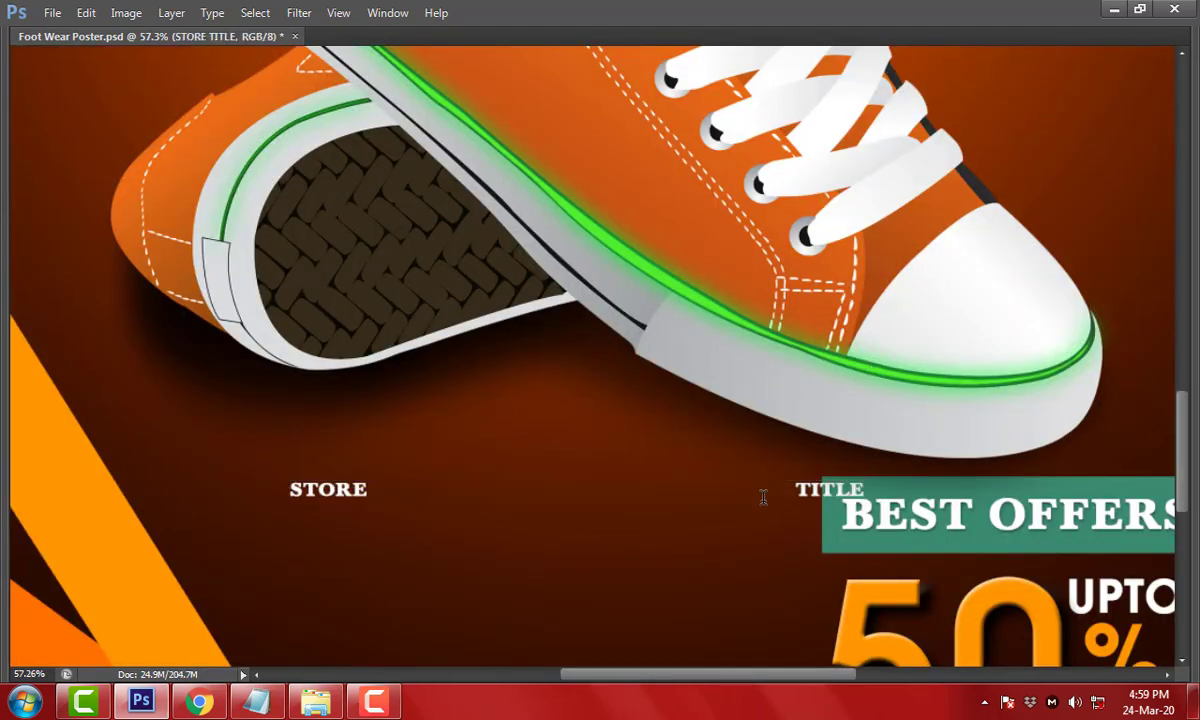
pyautogui.hotkey('ctrl', 'a')
pyautogui.hotkey('ctrl', 't')
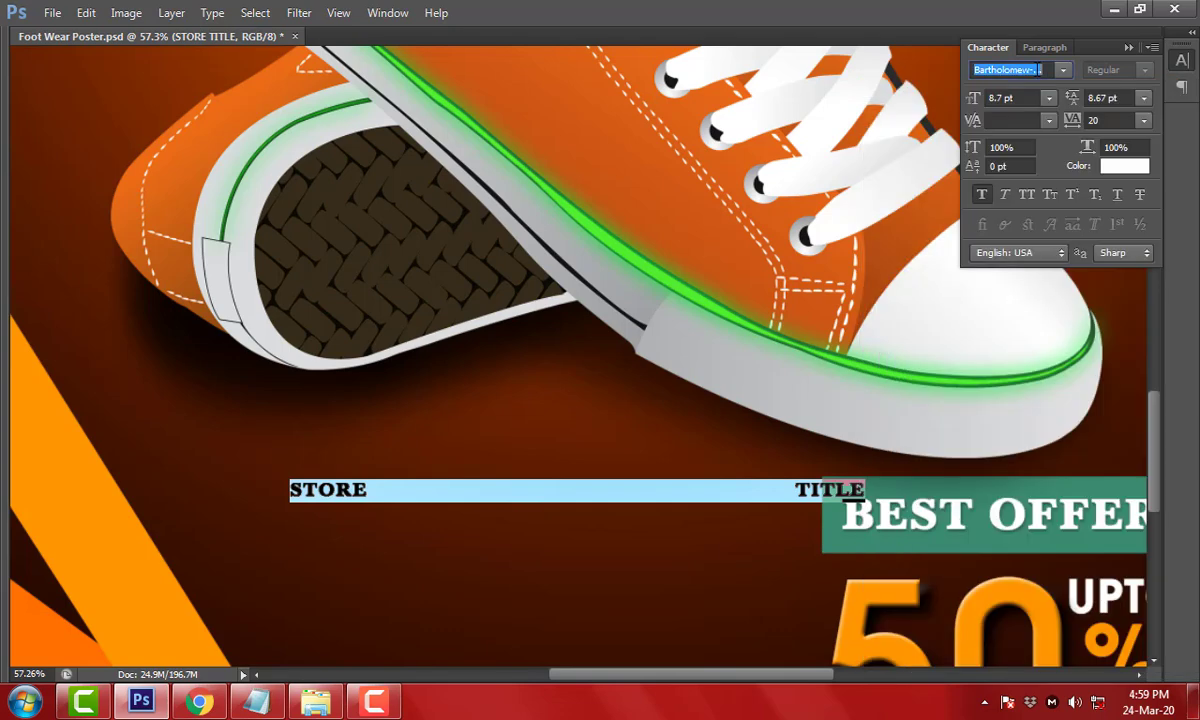
pyautogui.press('Down')
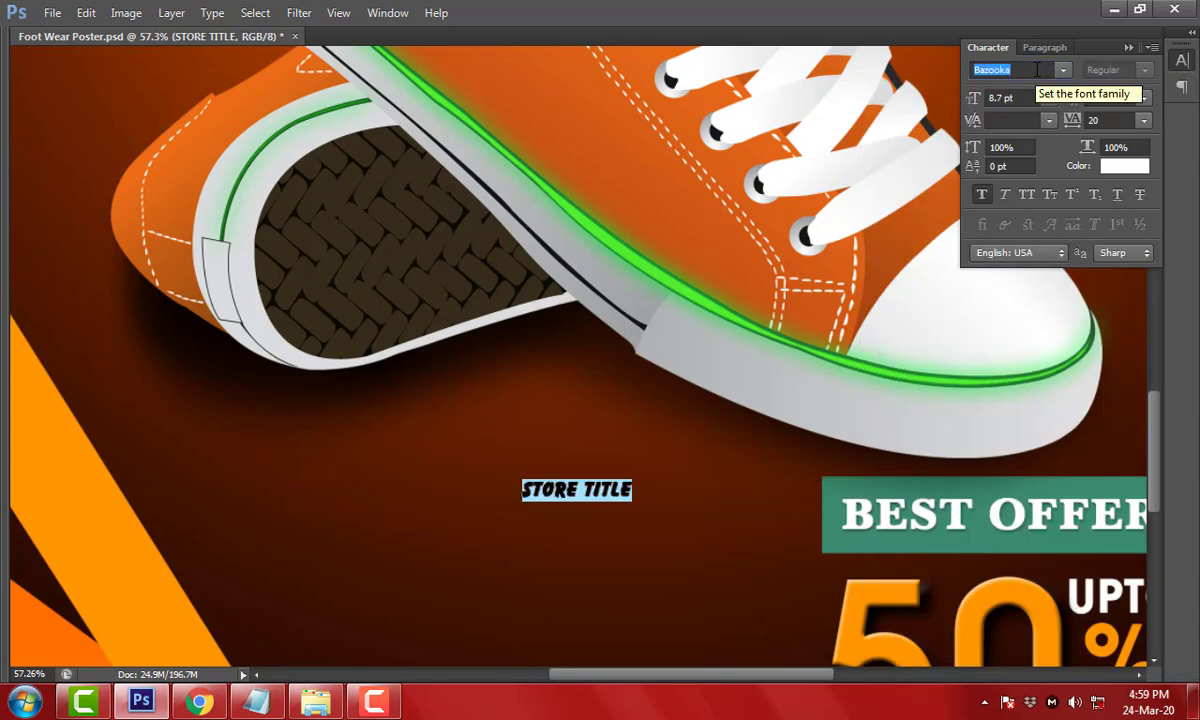
pyautogui.hotkey('ctrl', 'Return')
pyautogui.moveTo(632, 480); pyautogui.dragTo(737, 458)
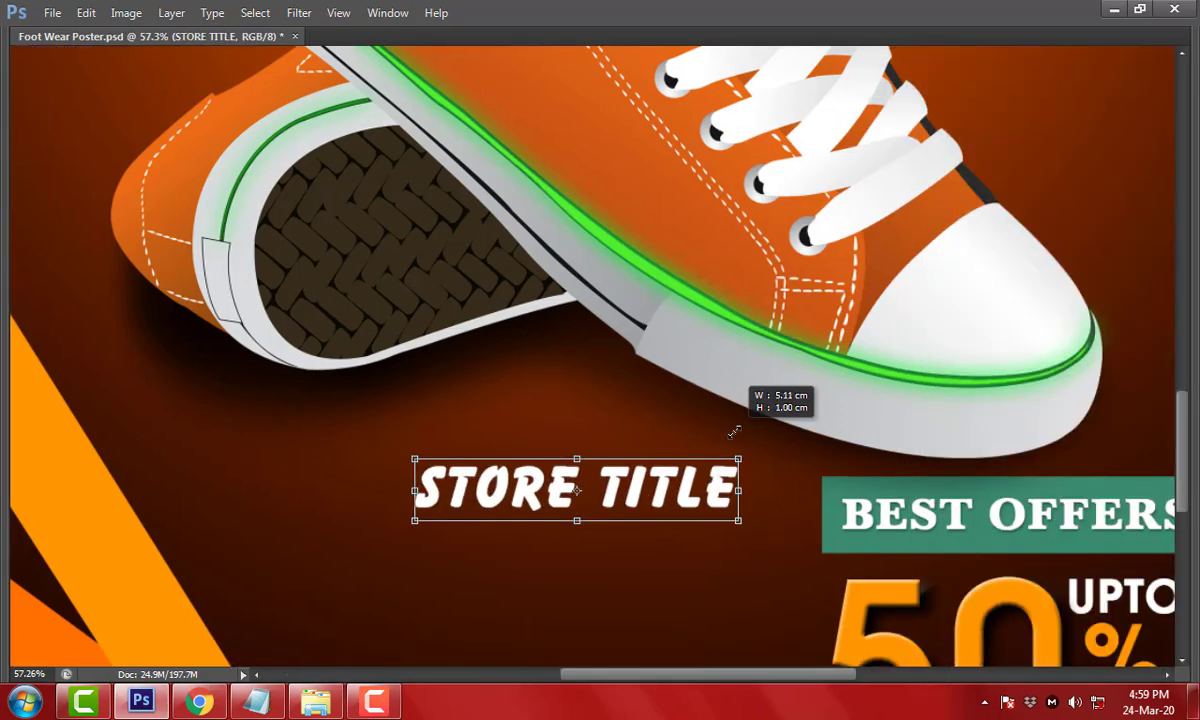
pyautogui.press('Return')
pyautogui.hotkey('ctrl', '0')
# Reposition STORE TITLE and duplicate it below, setting the copy's font to Arial
pyautogui.scroll(3, 639, 640)
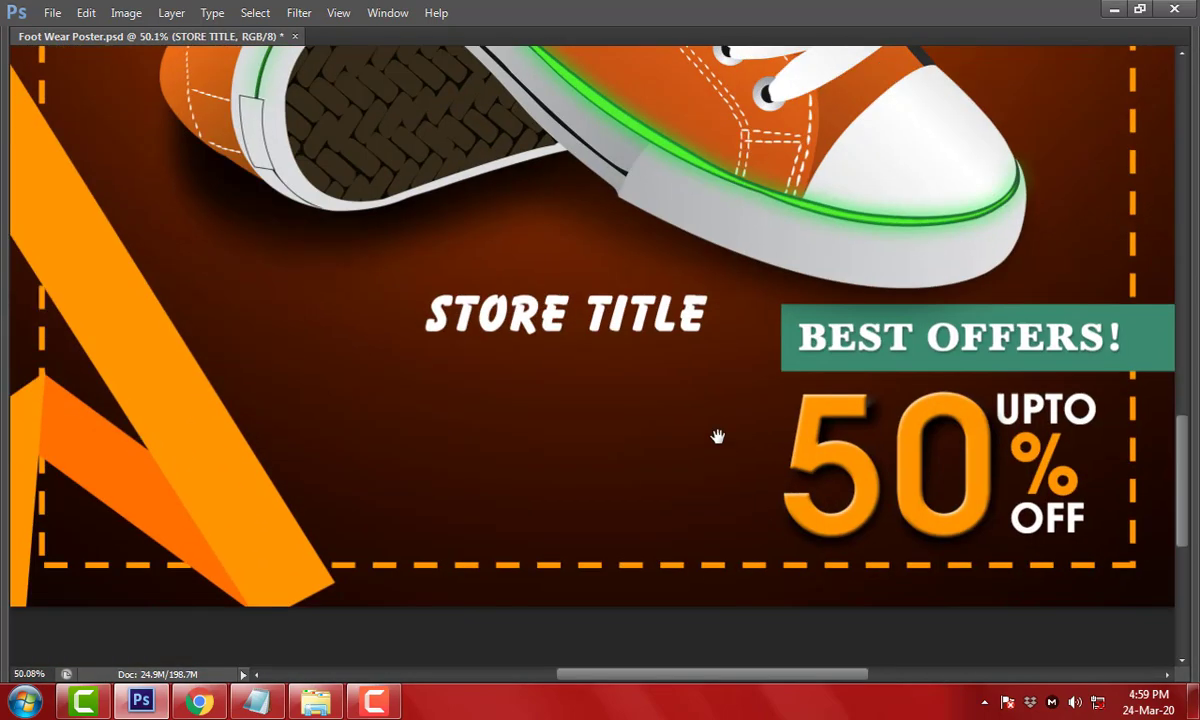
pyautogui.scroll(2, 718, 437)
pyautogui.moveTo(704, 391); pyautogui.dragTo(713, 426)
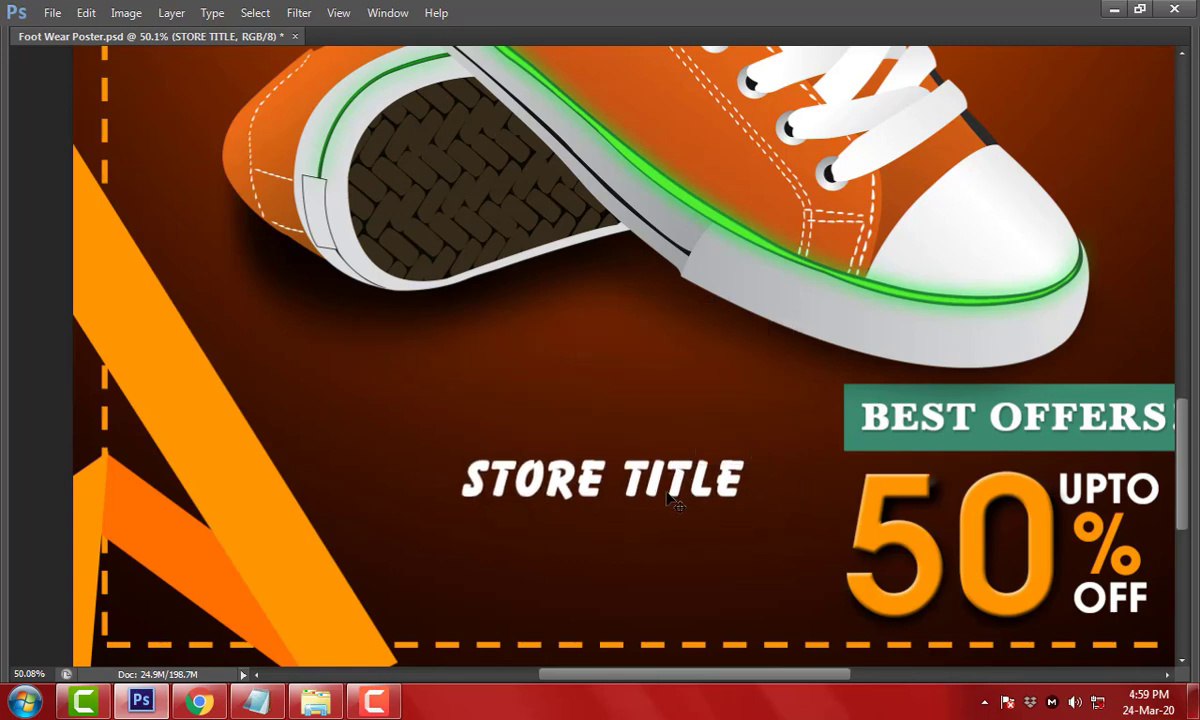
pyautogui.moveTo(730, 479); pyautogui.dragTo(696, 507)
pyautogui.keyDown('alt'); pyautogui.moveTo(660, 458); pyautogui.dragTo(660, 540); pyautogui.keyUp('alt')
pyautogui.doubleClick(660, 540)
pyautogui.hotkey('ctrl', 't')
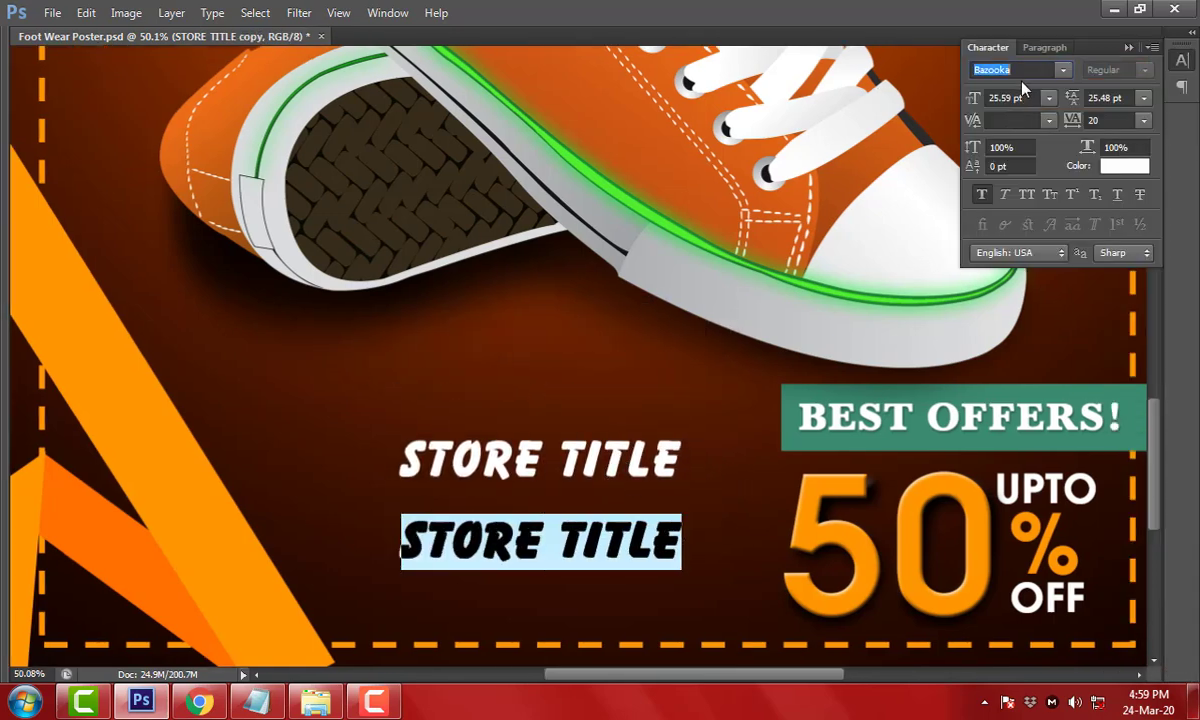
pyautogui.write('Arial')
pyautogui.press('Return')
pyautogui.hotkey('ctrl', 'Return')
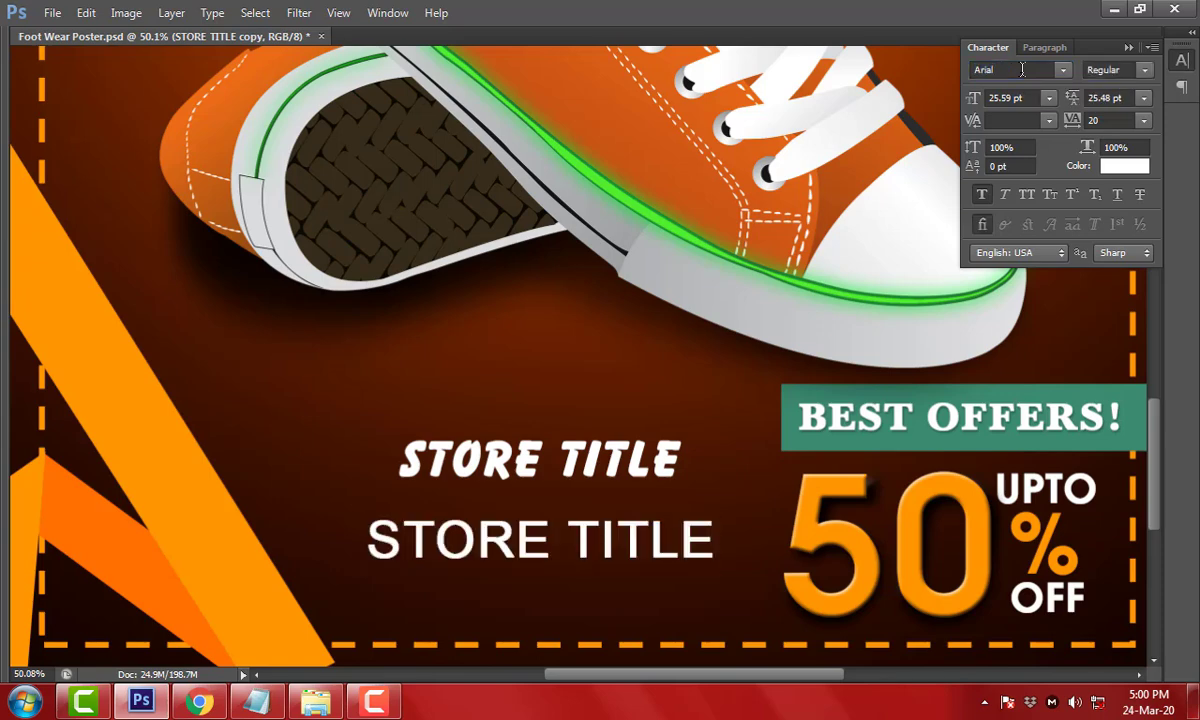
# Replace the copy's text with the SOFTNESS | RELIABLE | COMFORTABLE tagline and shrink it
pyautogui.click(257, 702)
pyautogui.click(171, 383)
pyautogui.moveTo(116, 357); pyautogui.dragTo(550, 357)
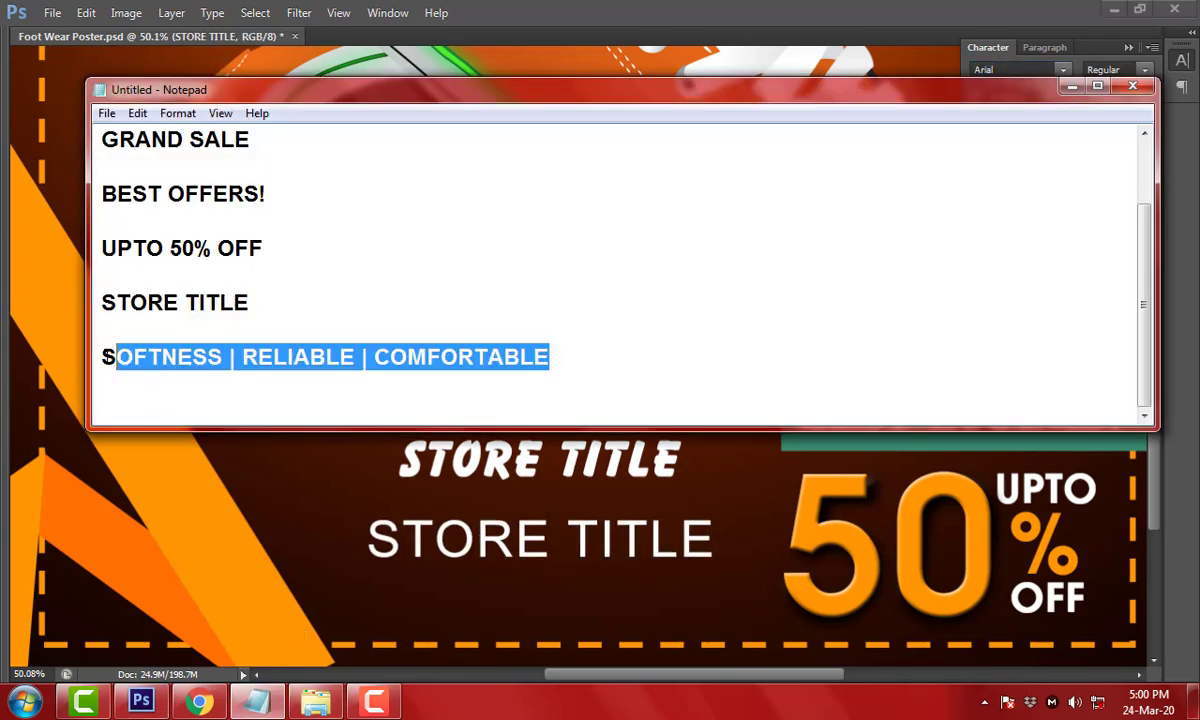
pyautogui.hotkey('ctrl', 'c')
pyautogui.click(508, 540)
pyautogui.hotkey('ctrl', 'a')
pyautogui.hotkey('ctrl', 'v')
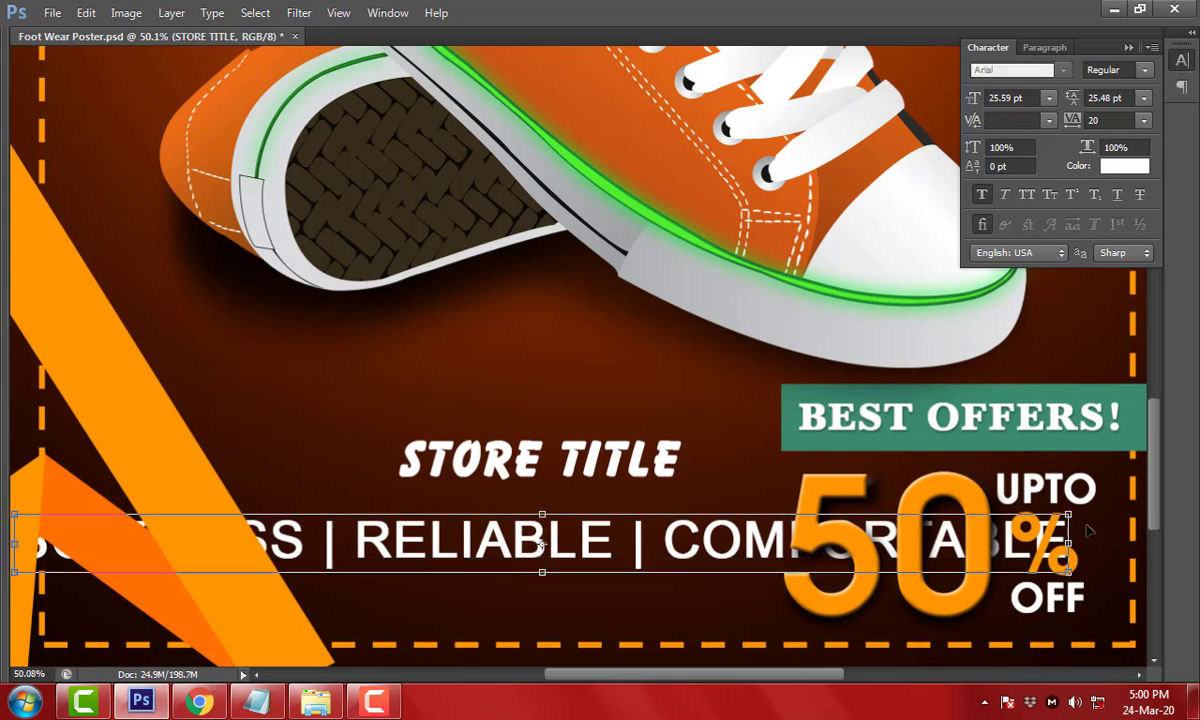
pyautogui.moveTo(1068, 514); pyautogui.dragTo(724, 524)
pyautogui.press('Return')
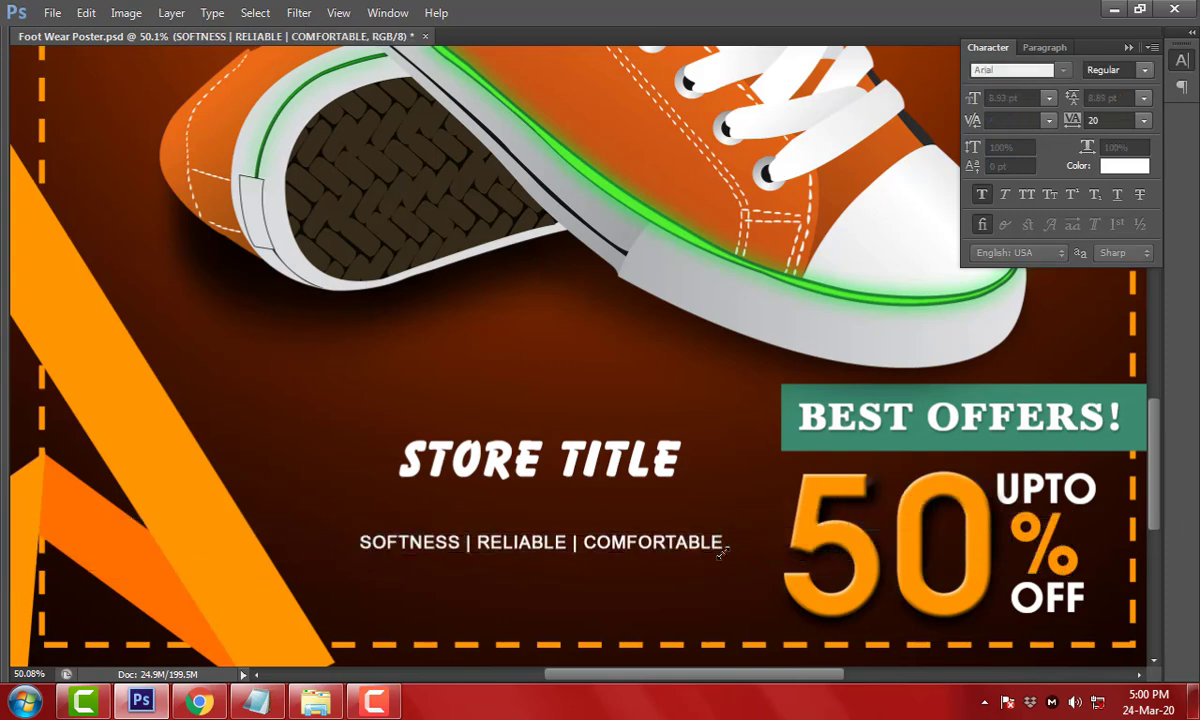
# Move the title and tagline lower and enlarge them together, then open the Project 11 folder
pyautogui.press('Tab')
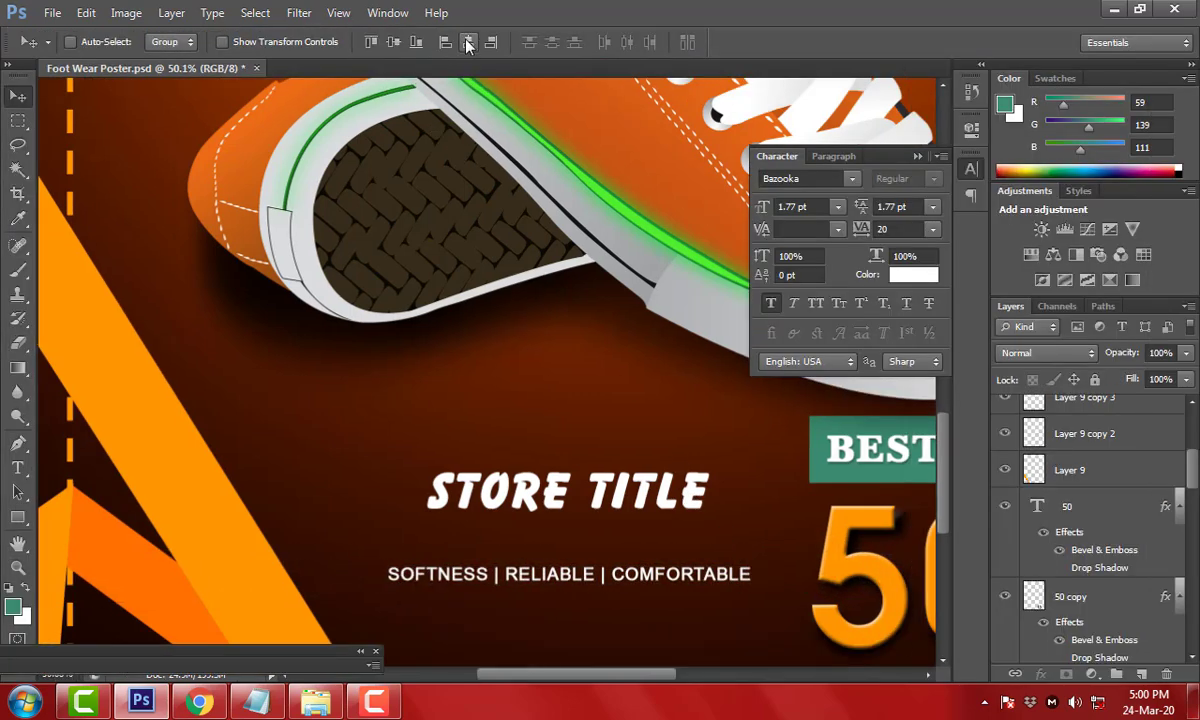
pyautogui.press('Tab')
pyautogui.moveTo(587, 458); pyautogui.dragTo(587, 503)
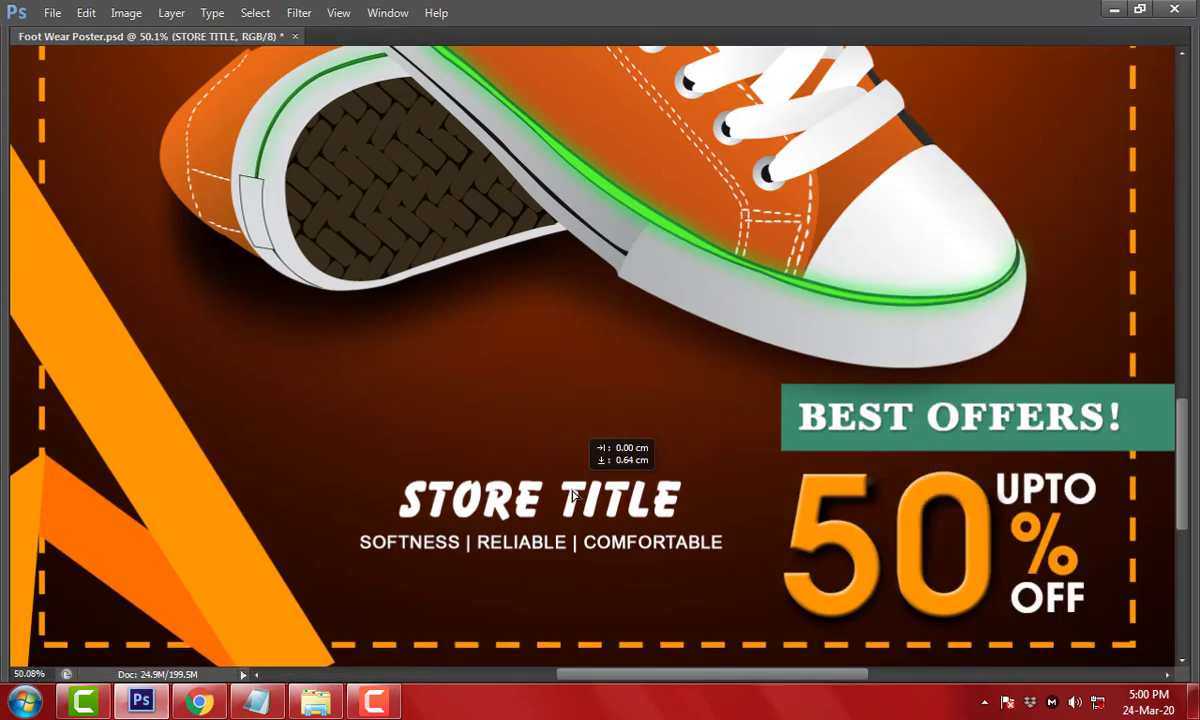
pyautogui.moveTo(558, 543); pyautogui.dragTo(568, 602)
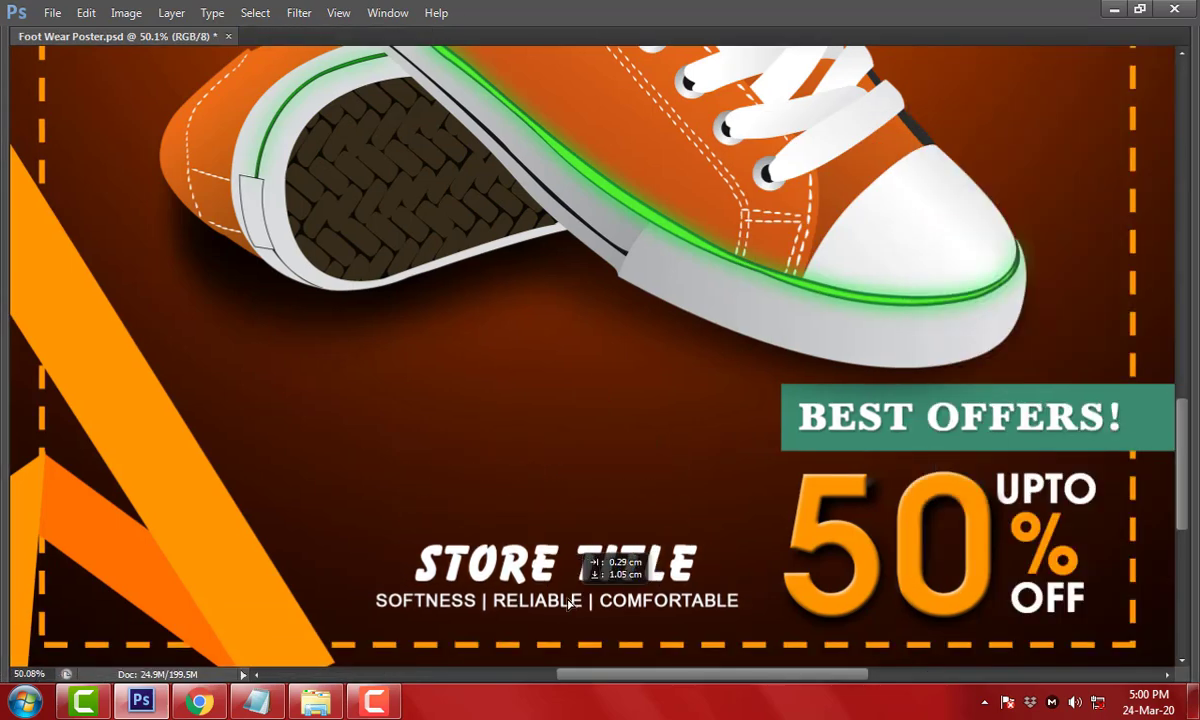
pyautogui.hotkey('ctrl', 't')
pyautogui.moveTo(745, 543); pyautogui.dragTo(755, 533)
pyautogui.press('Return')
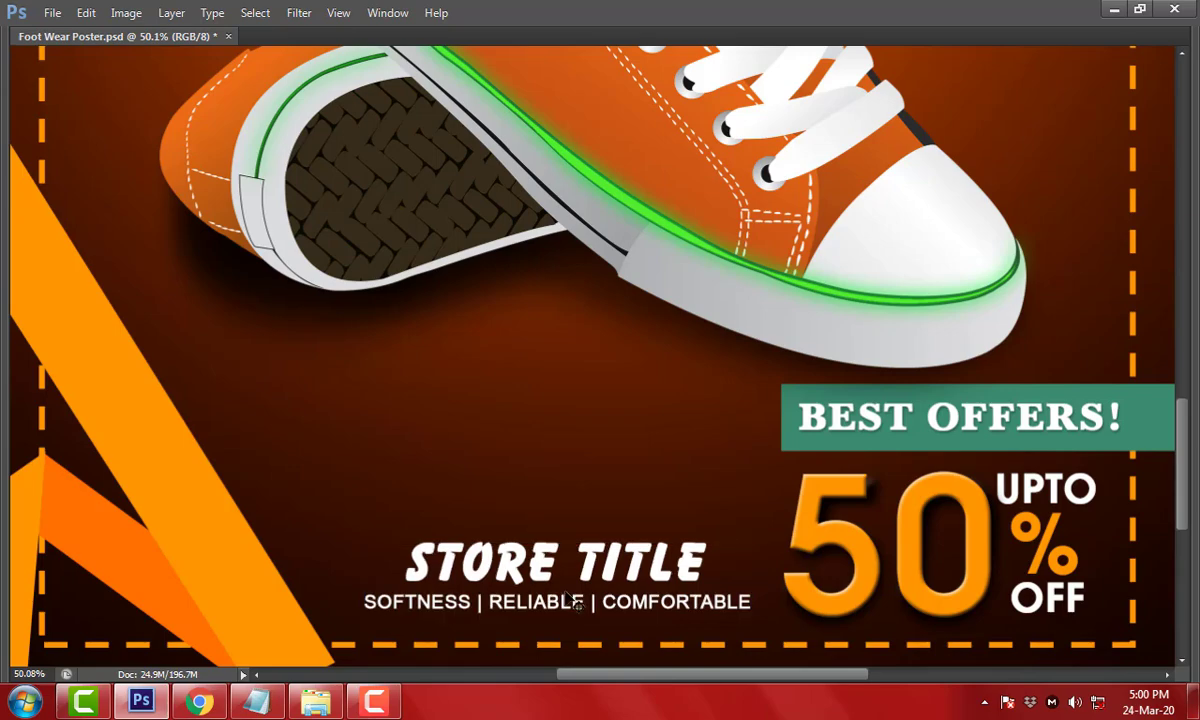
pyautogui.moveTo(549, 609)
pyautogui.mouseDown()
pyautogui.moveTo(549, 594)
pyautogui.moveTo(588, 601)
pyautogui.mouseUp()
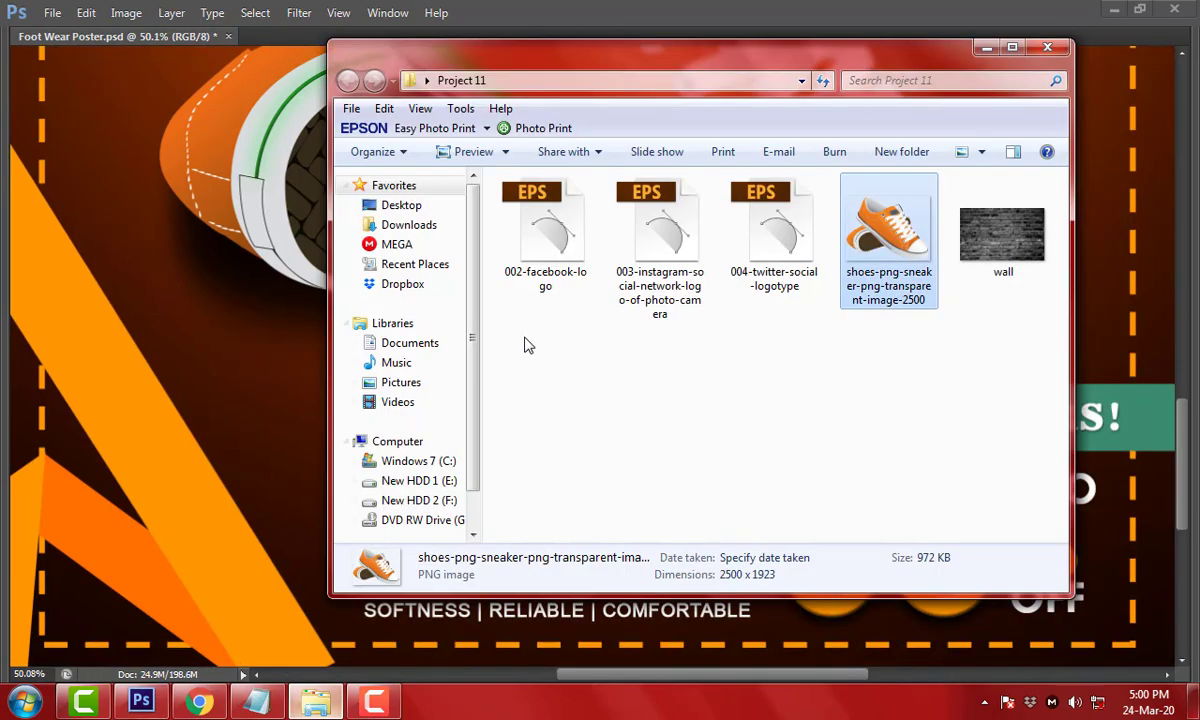
pyautogui.click(548, 232)
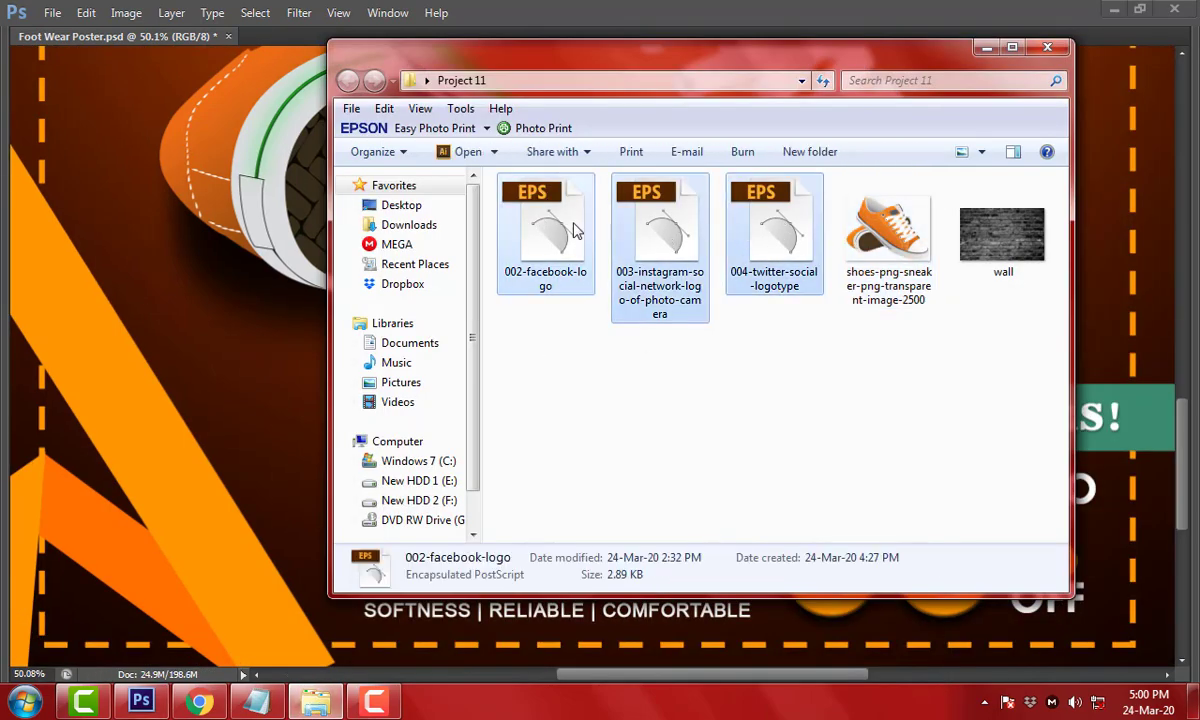
# Bring the Facebook, Instagram and Twitter EPS files into Photoshop and rasterize each
pyautogui.moveTo(575, 230)
pyautogui.mouseDown()
pyautogui.moveTo(540, 22)
pyautogui.moveTo(540, 80)
pyautogui.mouseUp()
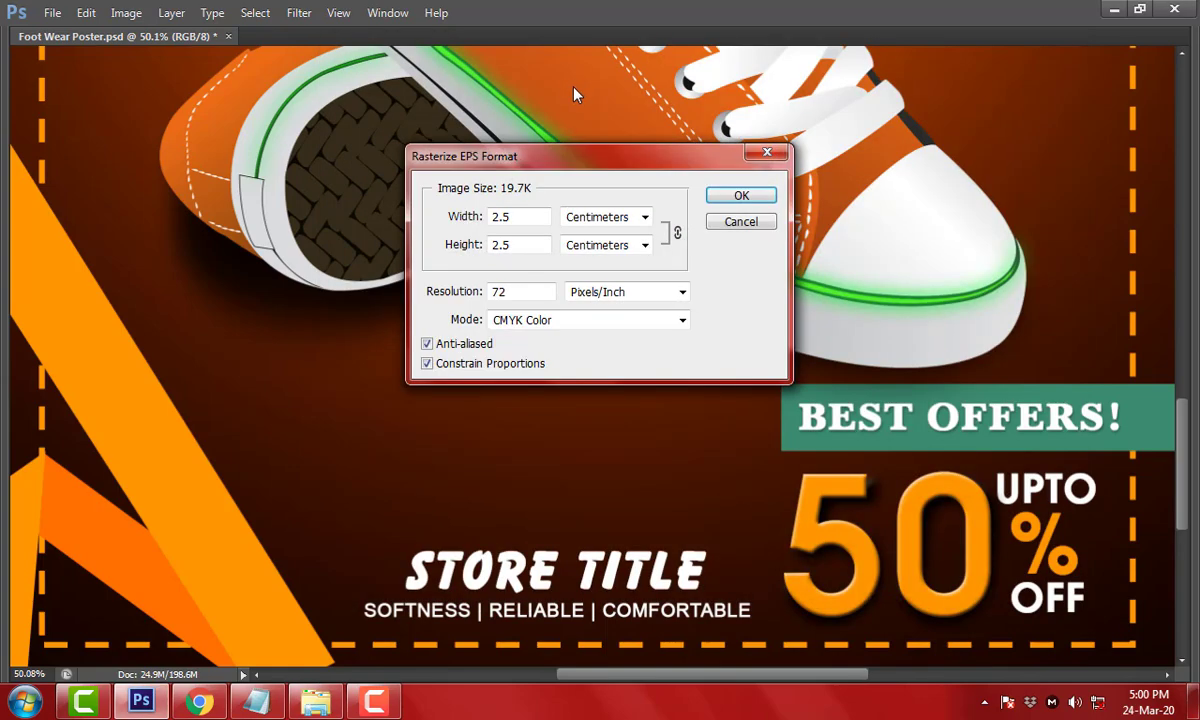
pyautogui.click(755, 199)
pyautogui.click(738, 197)
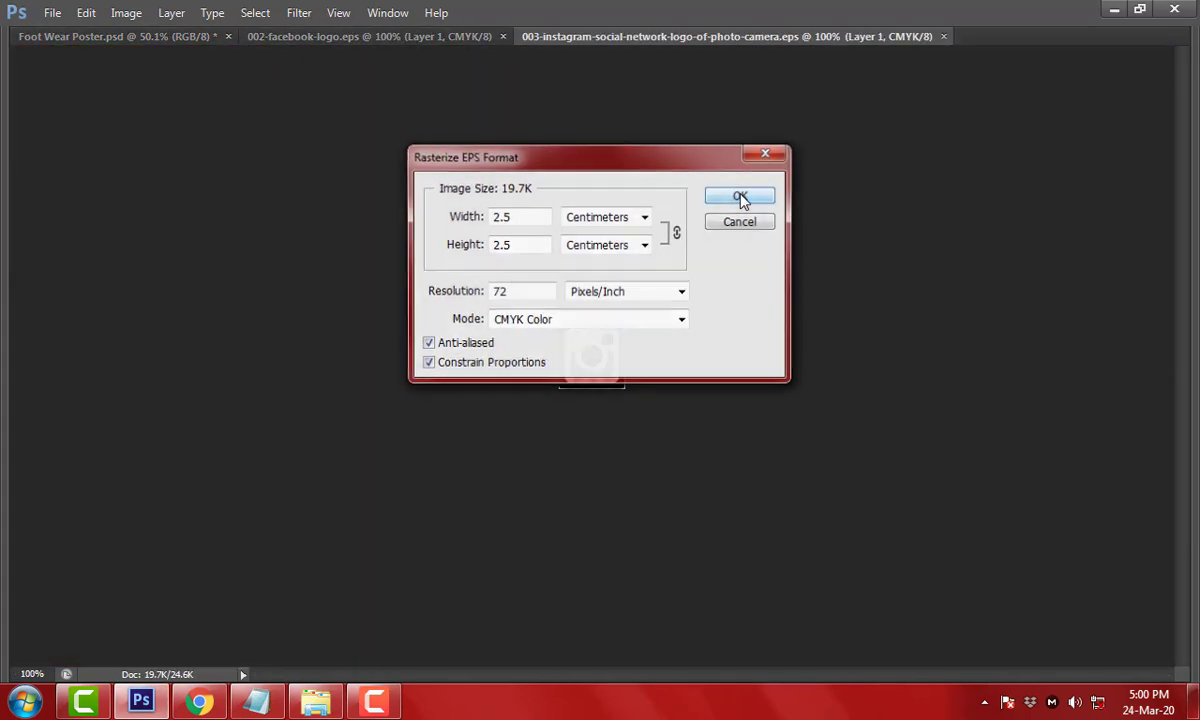
pyautogui.click(738, 197)
# Copy the Twitter, Instagram and Facebook logos onto the poster
pyautogui.moveTo(617, 384); pyautogui.dragTo(545, 283)
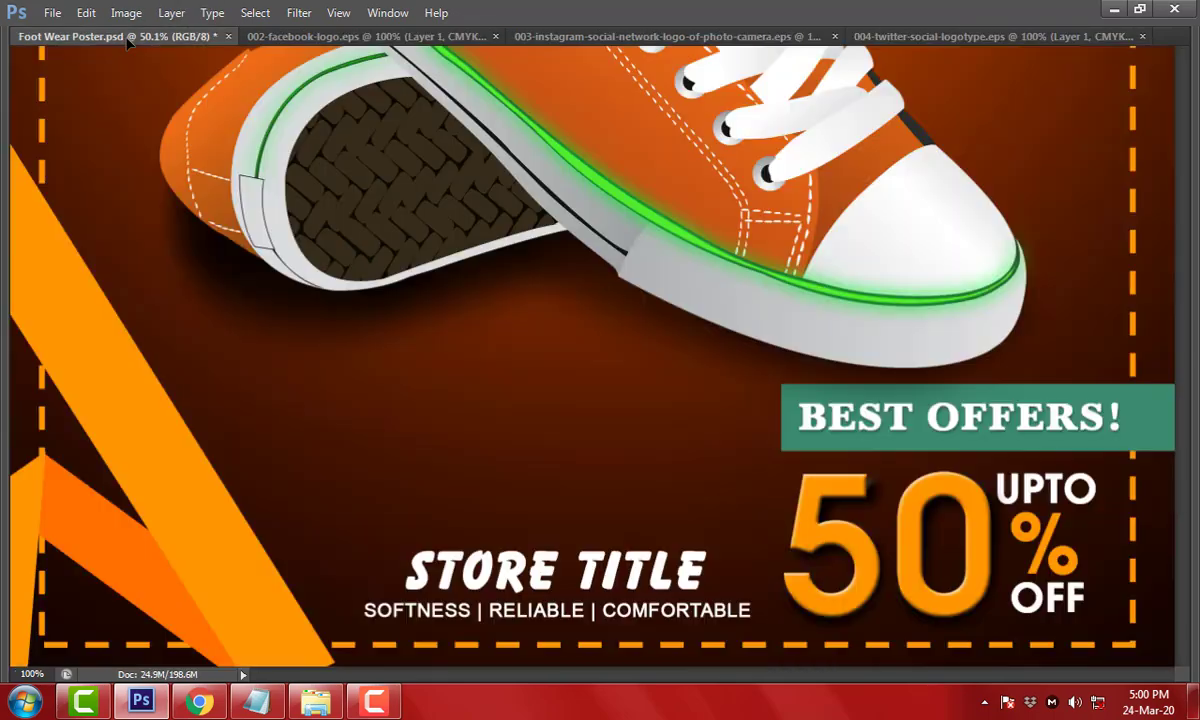
pyautogui.click(690, 36)
pyautogui.moveTo(592, 355)
pyautogui.mouseDown()
pyautogui.moveTo(127, 12)
pyautogui.moveTo(557, 305)
pyautogui.mouseUp()
pyautogui.click(400, 36)
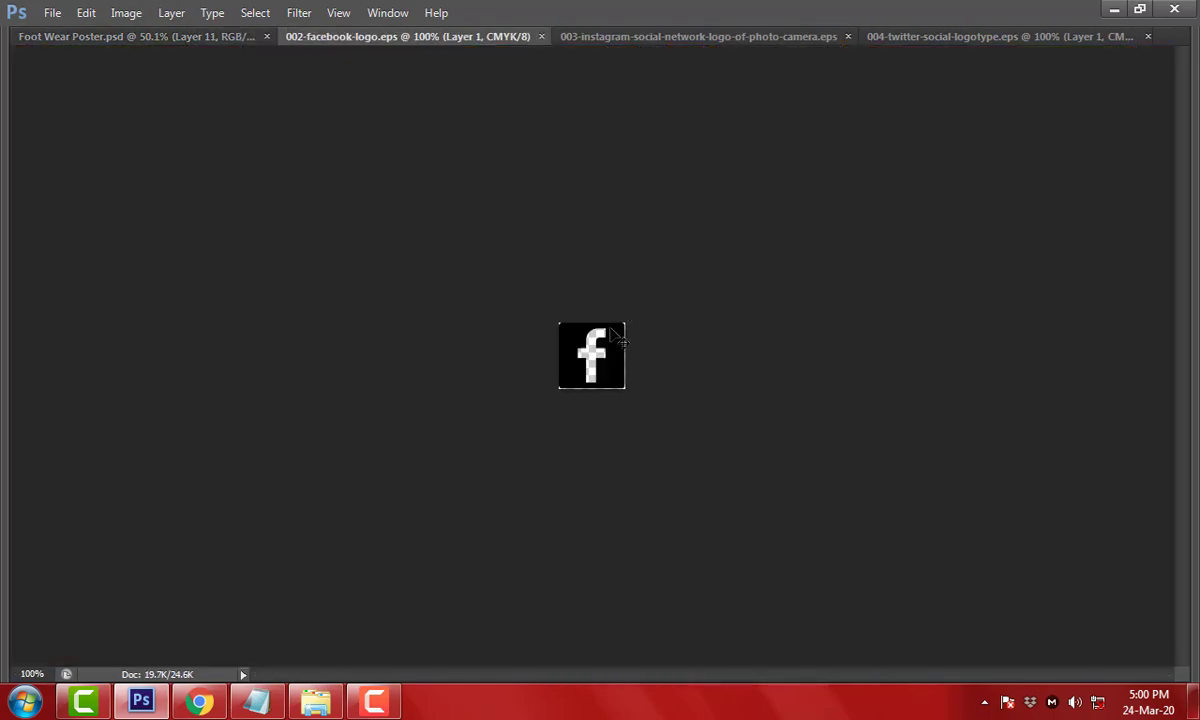
pyautogui.moveTo(592, 355)
pyautogui.mouseDown()
pyautogui.moveTo(195, 45)
pyautogui.moveTo(479, 272)
pyautogui.mouseUp()
# Arrange the Facebook, Instagram and Twitter logos in a rough row below the shoe
pyautogui.scroll(5, 479, 272)
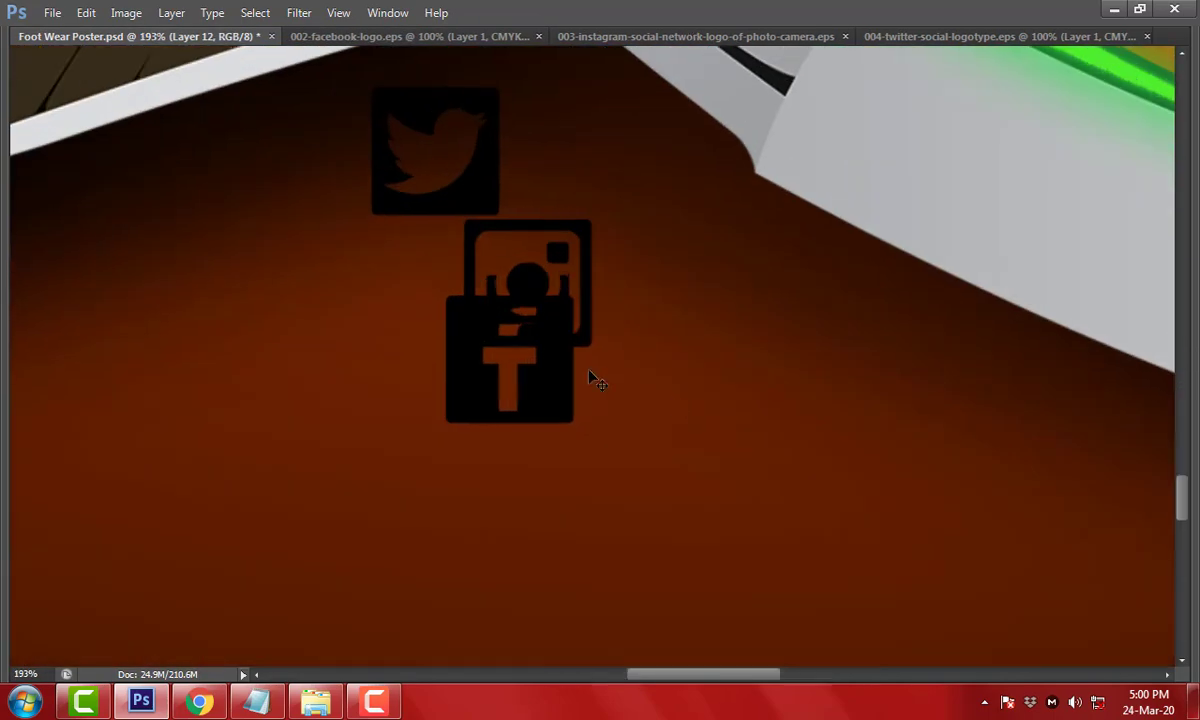
pyautogui.moveTo(551, 346)
pyautogui.mouseDown()
pyautogui.moveTo(336, 347)
pyautogui.moveTo(282, 304)
pyautogui.mouseUp()
pyautogui.click(370, 303)
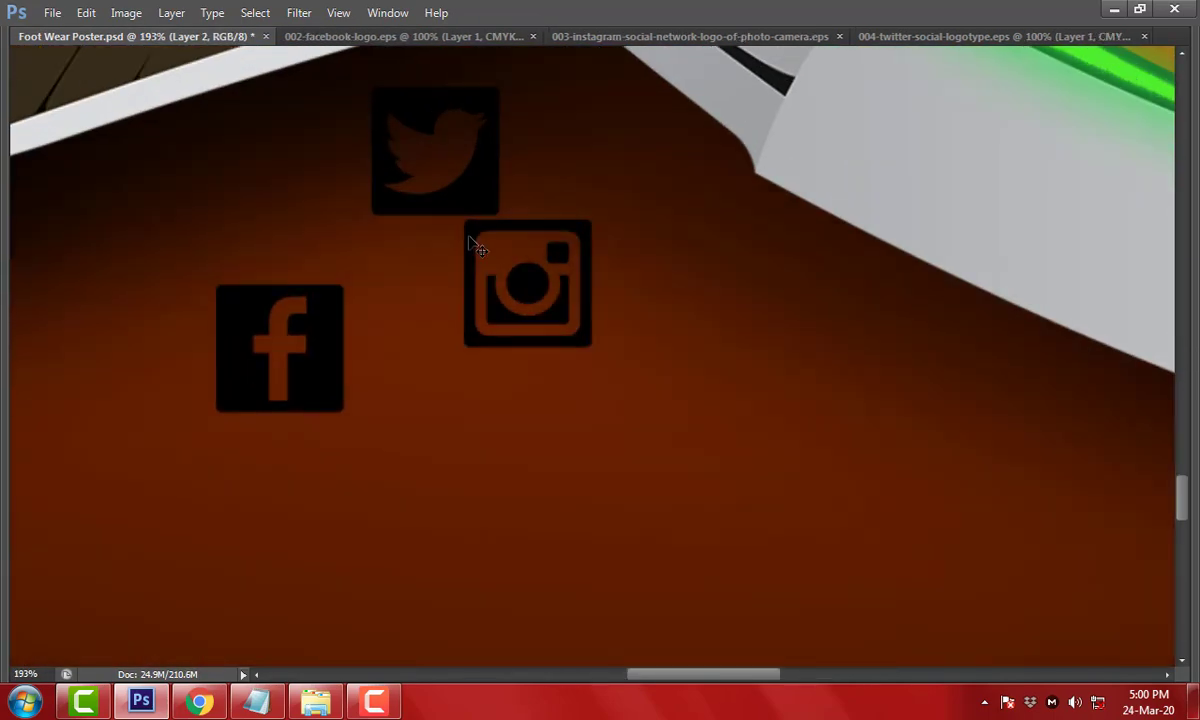
pyautogui.click(478, 303)
pyautogui.rightClick(432, 195)
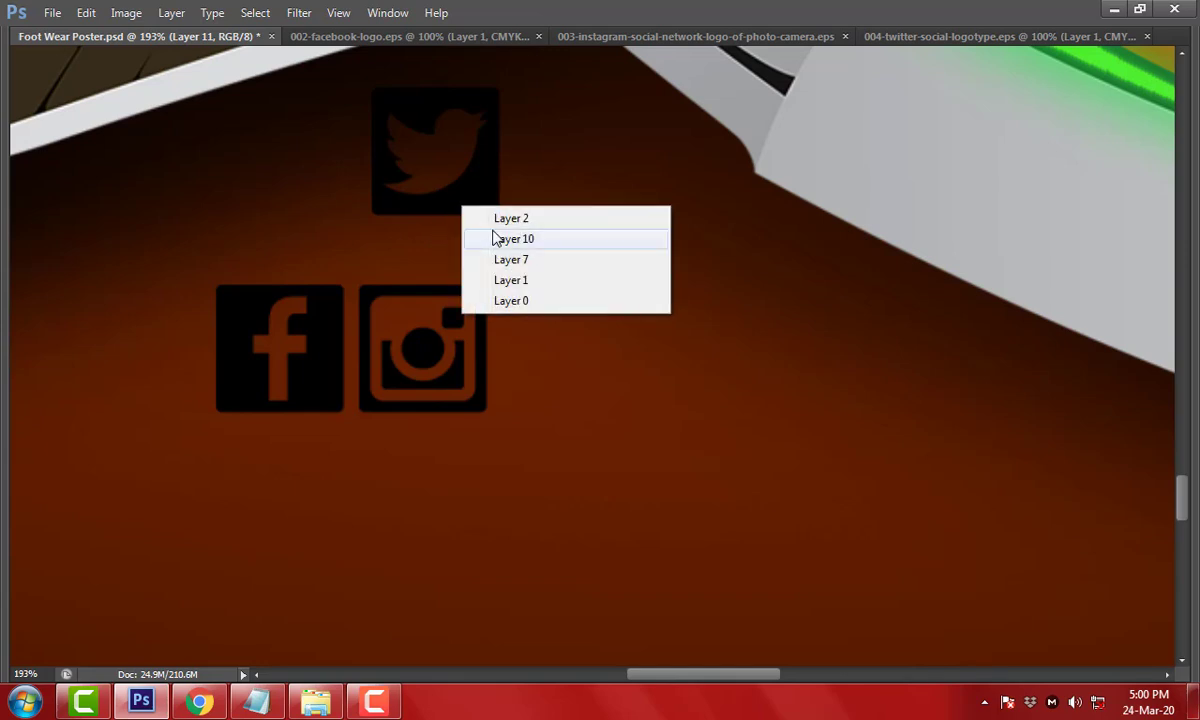
pyautogui.click(495, 236)
pyautogui.rightClick(445, 180)
pyautogui.click(509, 236)
pyautogui.moveTo(518, 236)
pyautogui.mouseDown()
pyautogui.moveTo(604, 396)
pyautogui.moveTo(646, 421)
pyautogui.moveTo(625, 421)
pyautogui.mouseUp()
pyautogui.moveTo(517, 303); pyautogui.dragTo(487, 296)
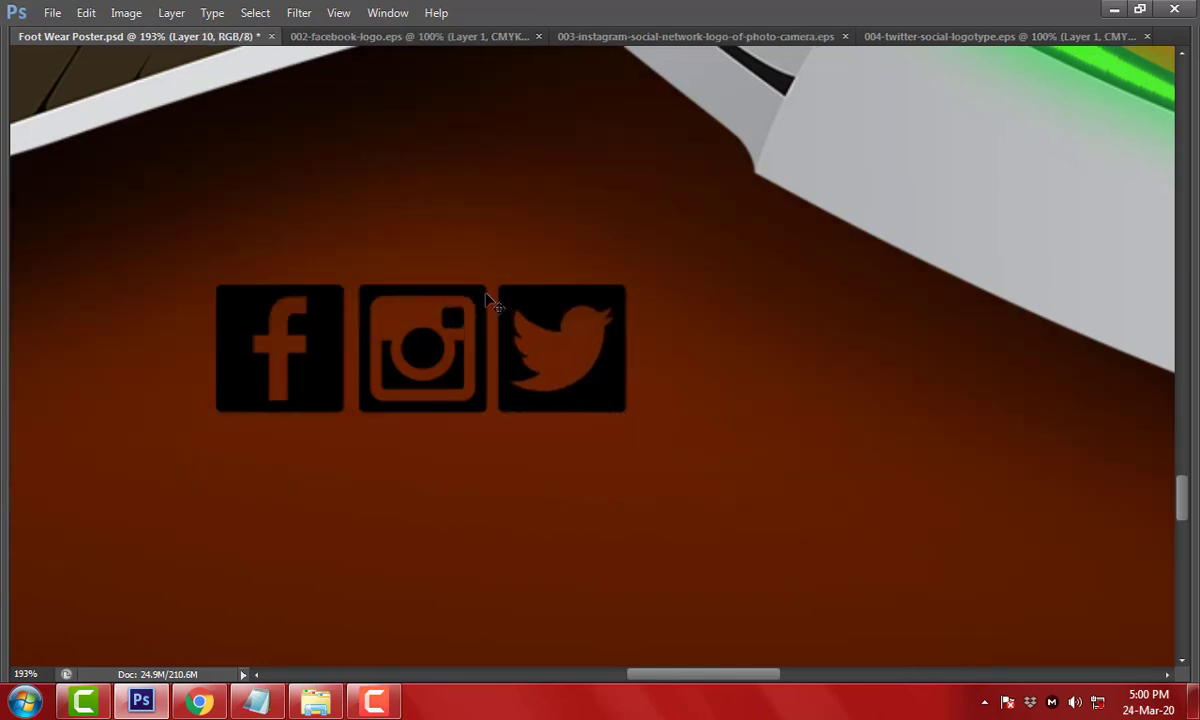
# Select all three icons, space them with Distribute Horizontal Centers and turn them white
pyautogui.rightClick(333, 304)
pyautogui.click(356, 318)
pyautogui.rightClick(332, 345)
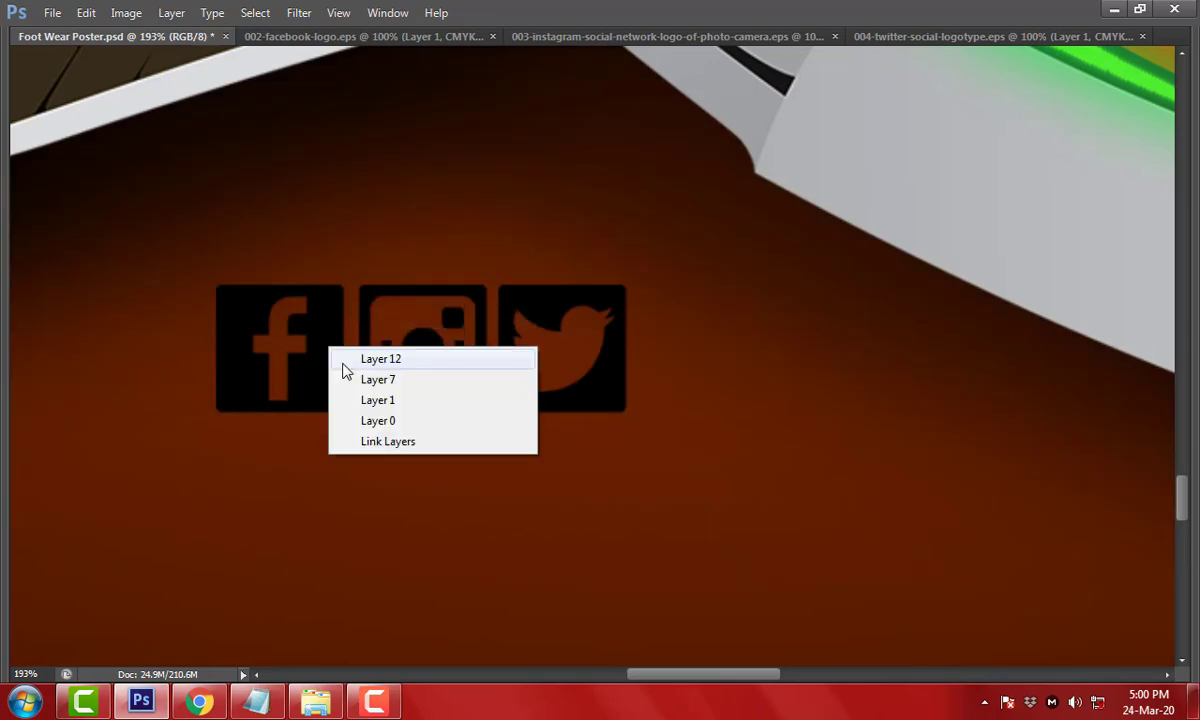
pyautogui.click(345, 356)
pyautogui.press('Tab')
pyautogui.click(625, 43)
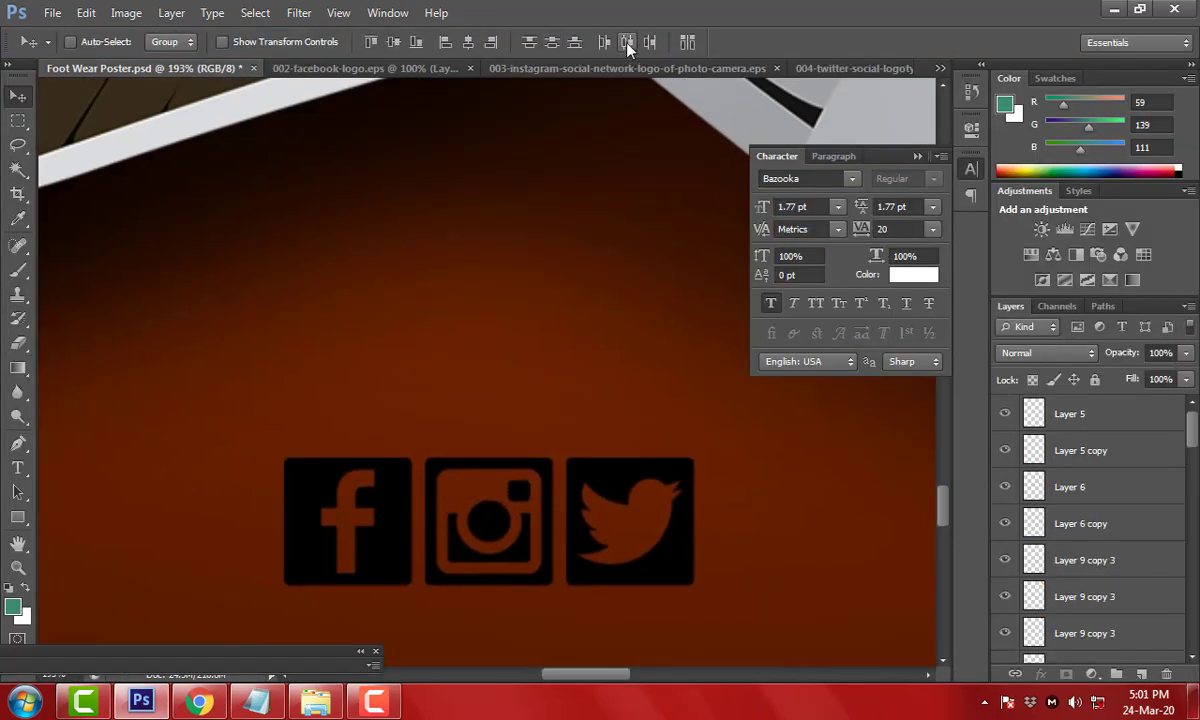
pyautogui.press('Tab')
pyautogui.press('Tab')
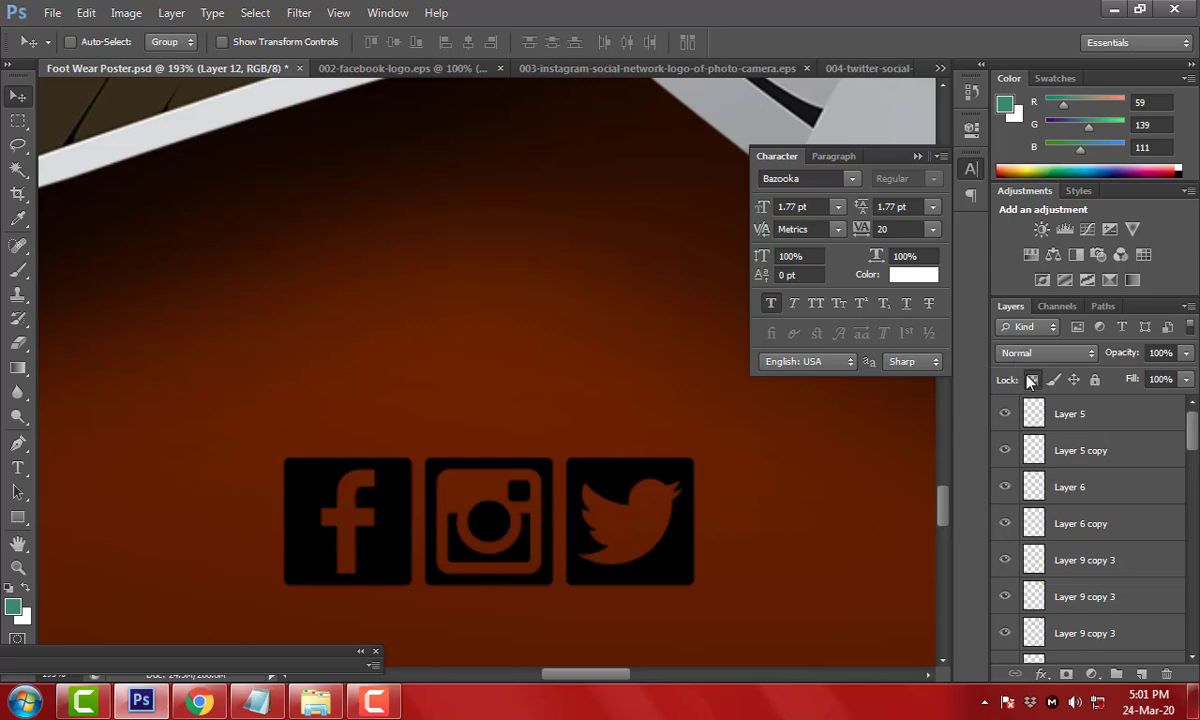
pyautogui.press('Tab')
pyautogui.hotkey('ctrl', '-')
pyautogui.hotkey('ctrl', '-')
pyautogui.hotkey('ctrl', '-')
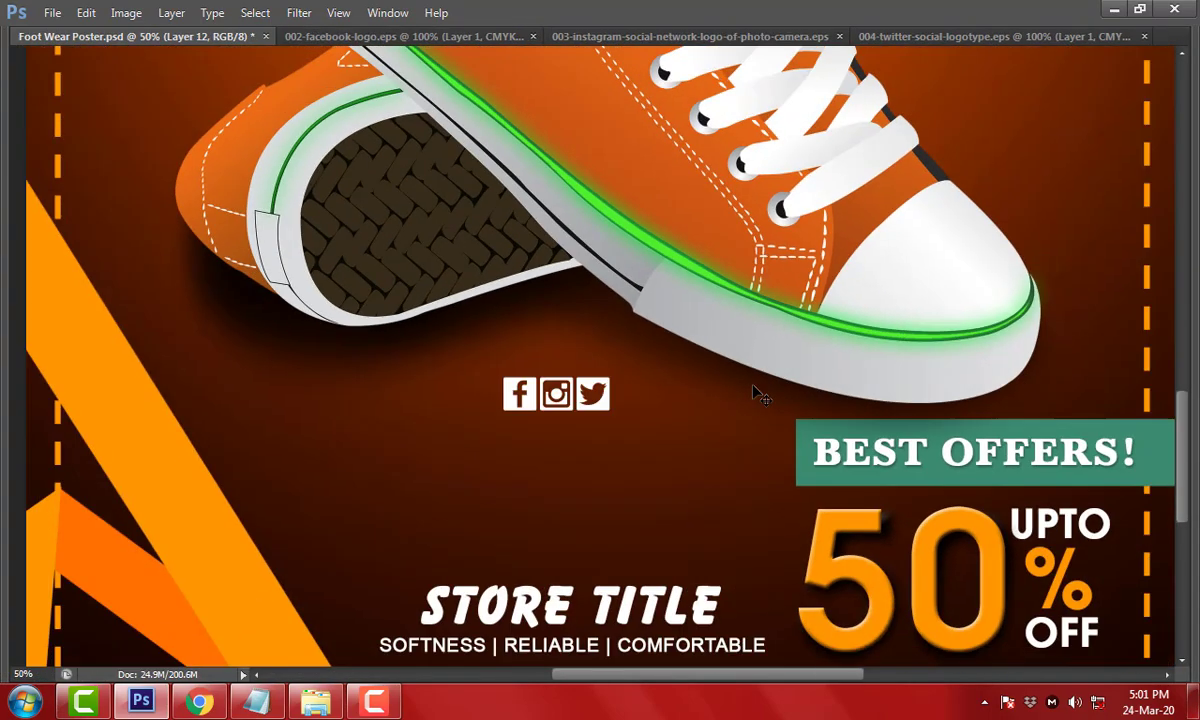
# Move the icon group just above the BEST OFFERS banner and shrink it slightly
pyautogui.moveTo(757, 393)
pyautogui.mouseDown()
pyautogui.moveTo(1135, 415)
pyautogui.moveTo(1126, 382)
pyautogui.mouseUp()
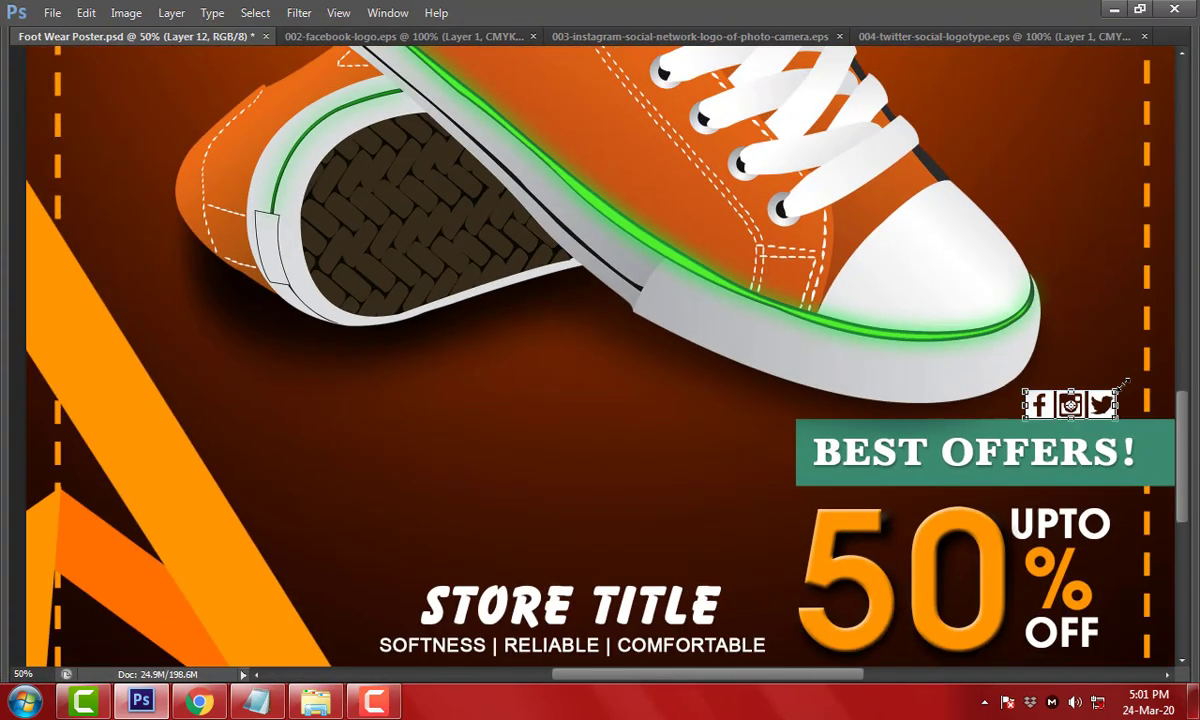
pyautogui.press('Return')
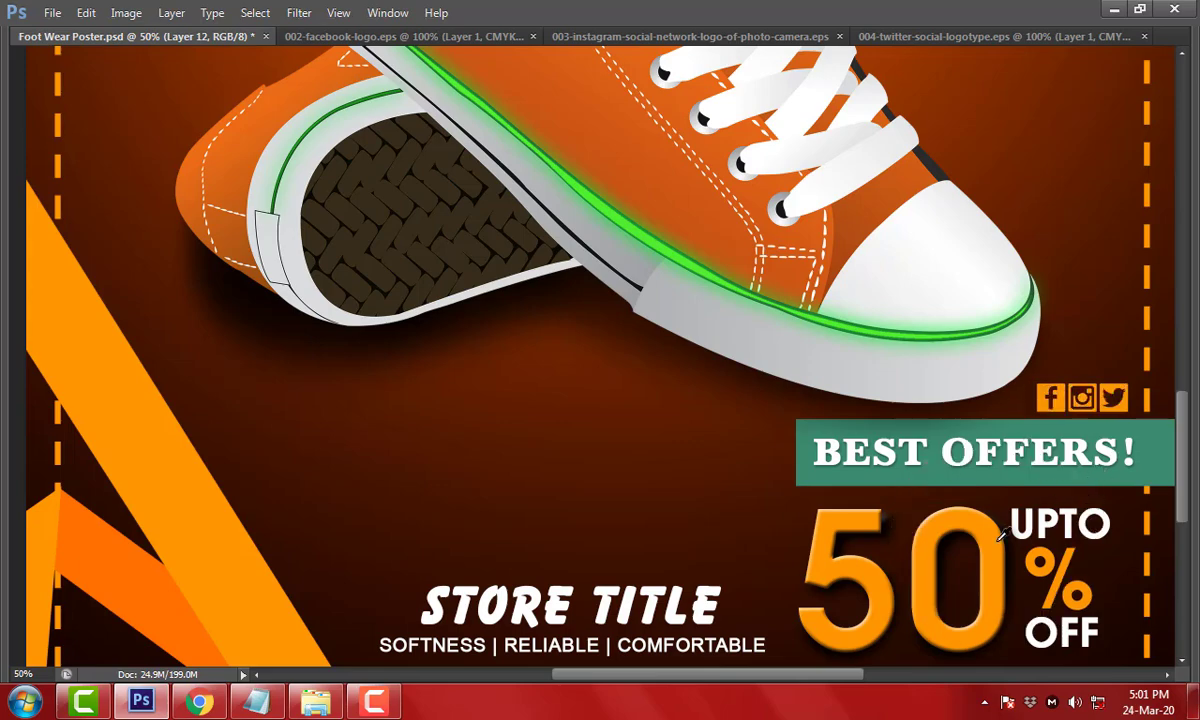
pyautogui.hotkey('ctrl', '0')
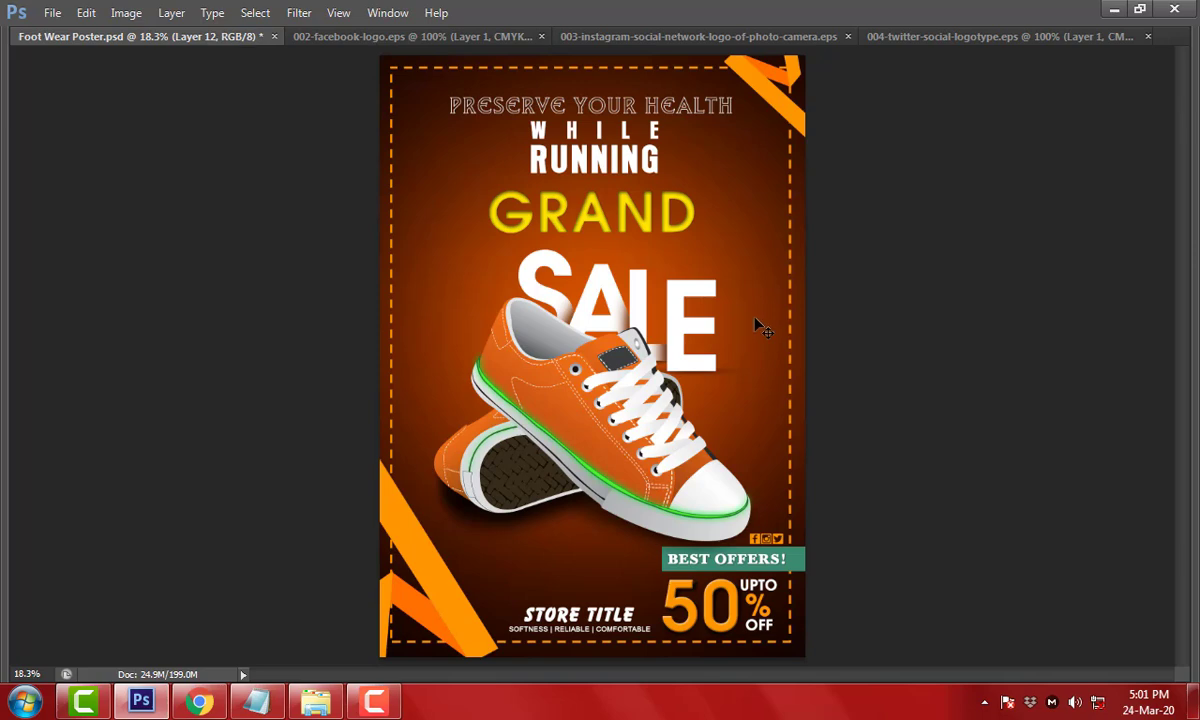
pyautogui.scroll(5, 600, 500)
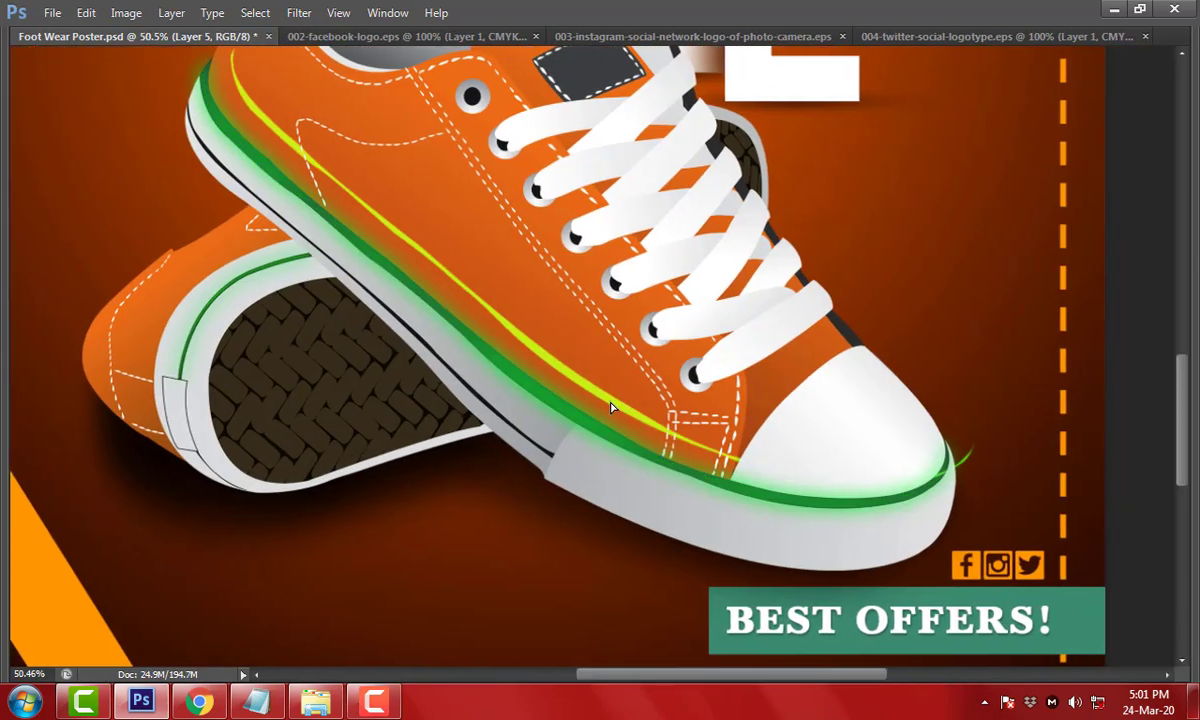
# Shift the shoe stripe's hue from yellow to green and preview the poster full screen
pyautogui.hotkey('ctrl', 'u')
pyautogui.moveTo(204, 419)
pyautogui.mouseDown()
pyautogui.moveTo(261, 424)
pyautogui.moveTo(246, 424)
pyautogui.mouseUp()
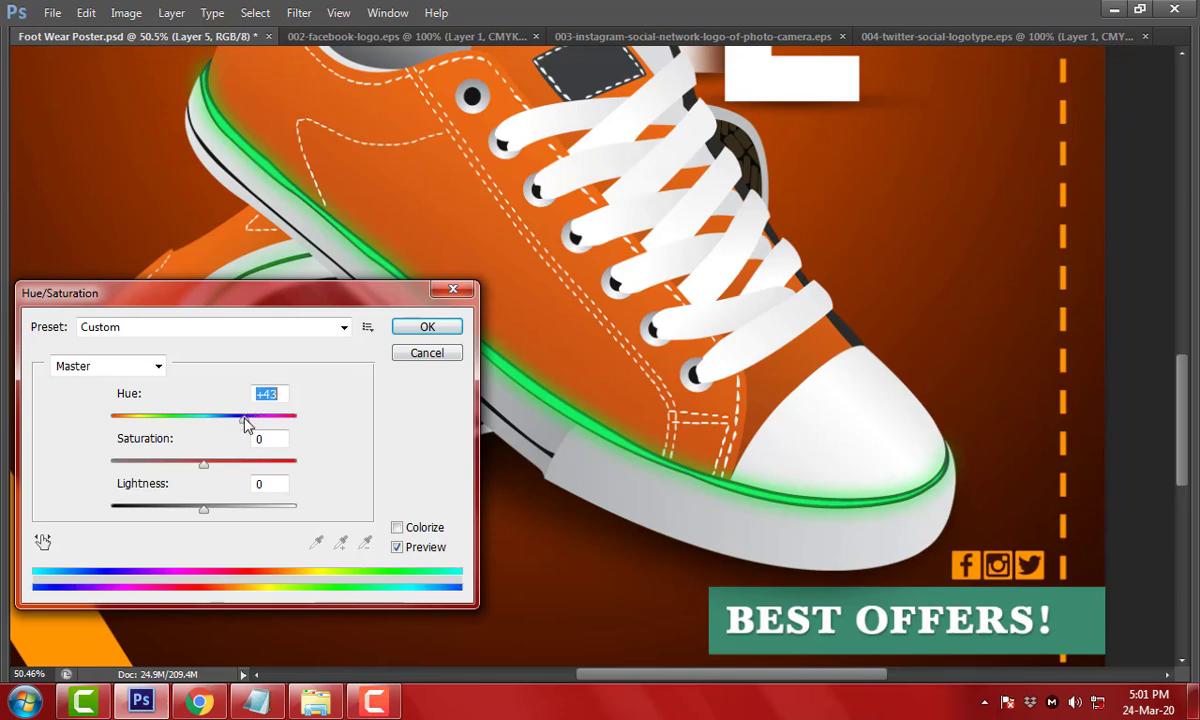
pyautogui.click(427, 331)
pyautogui.hotkey('ctrl', '0')
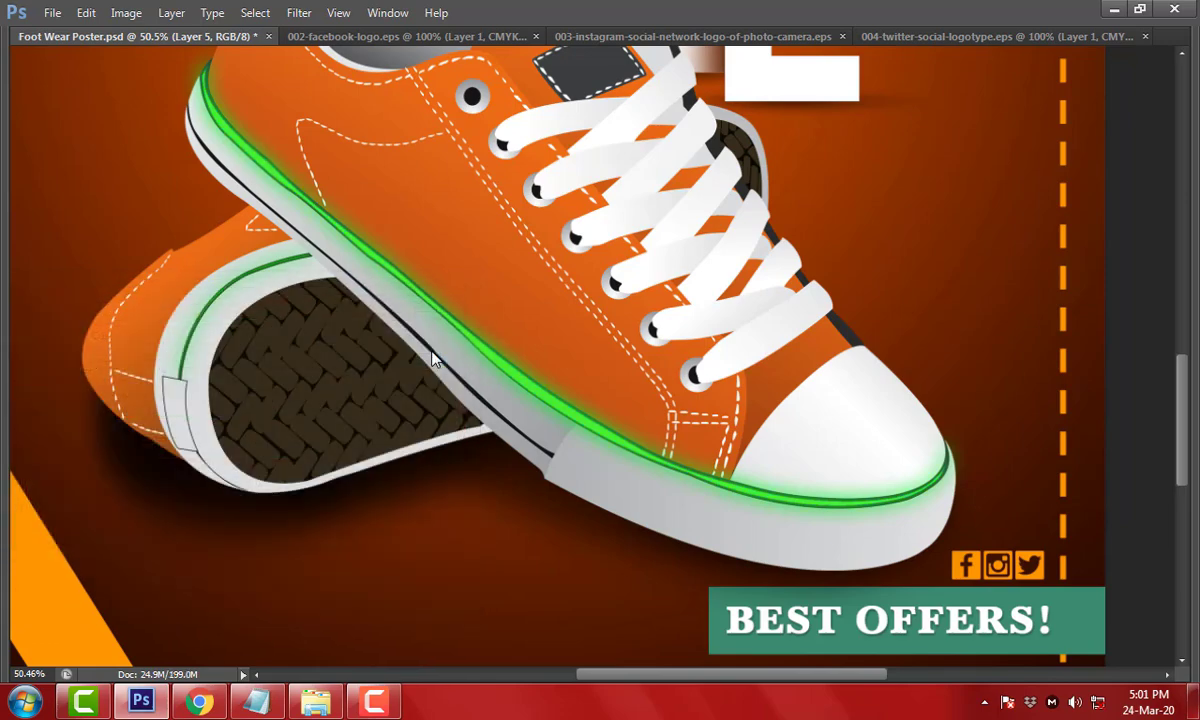
pyautogui.press('f')
pyautogui.press('f')
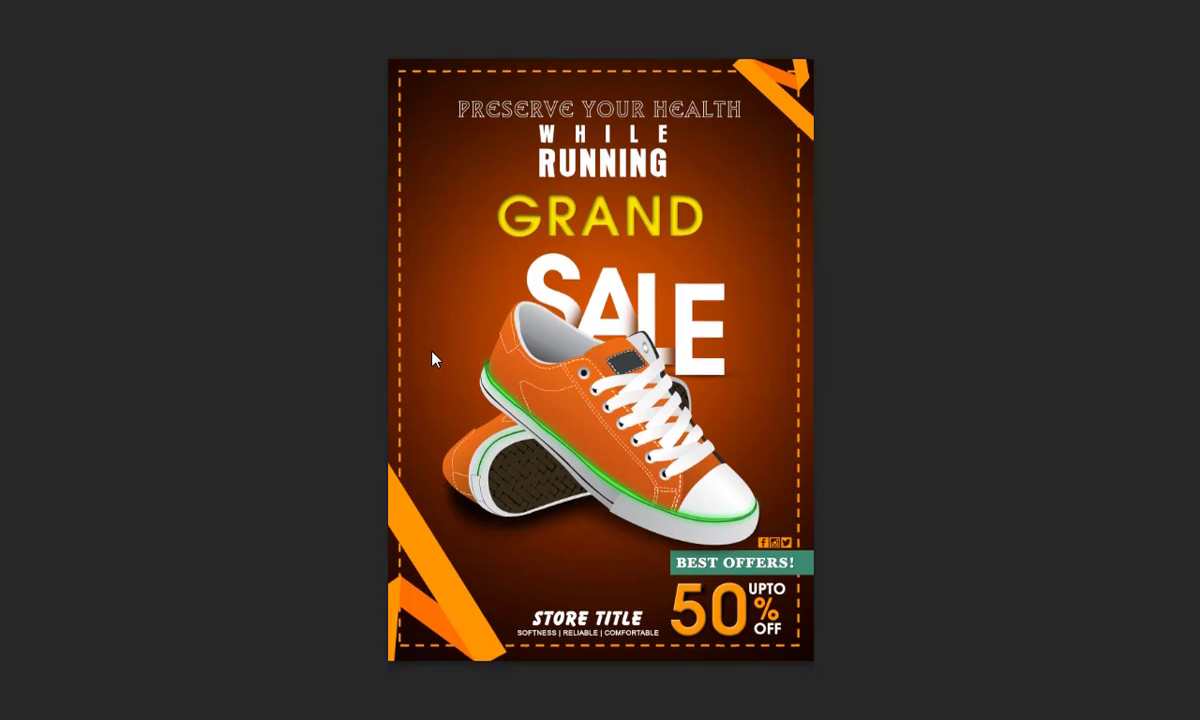